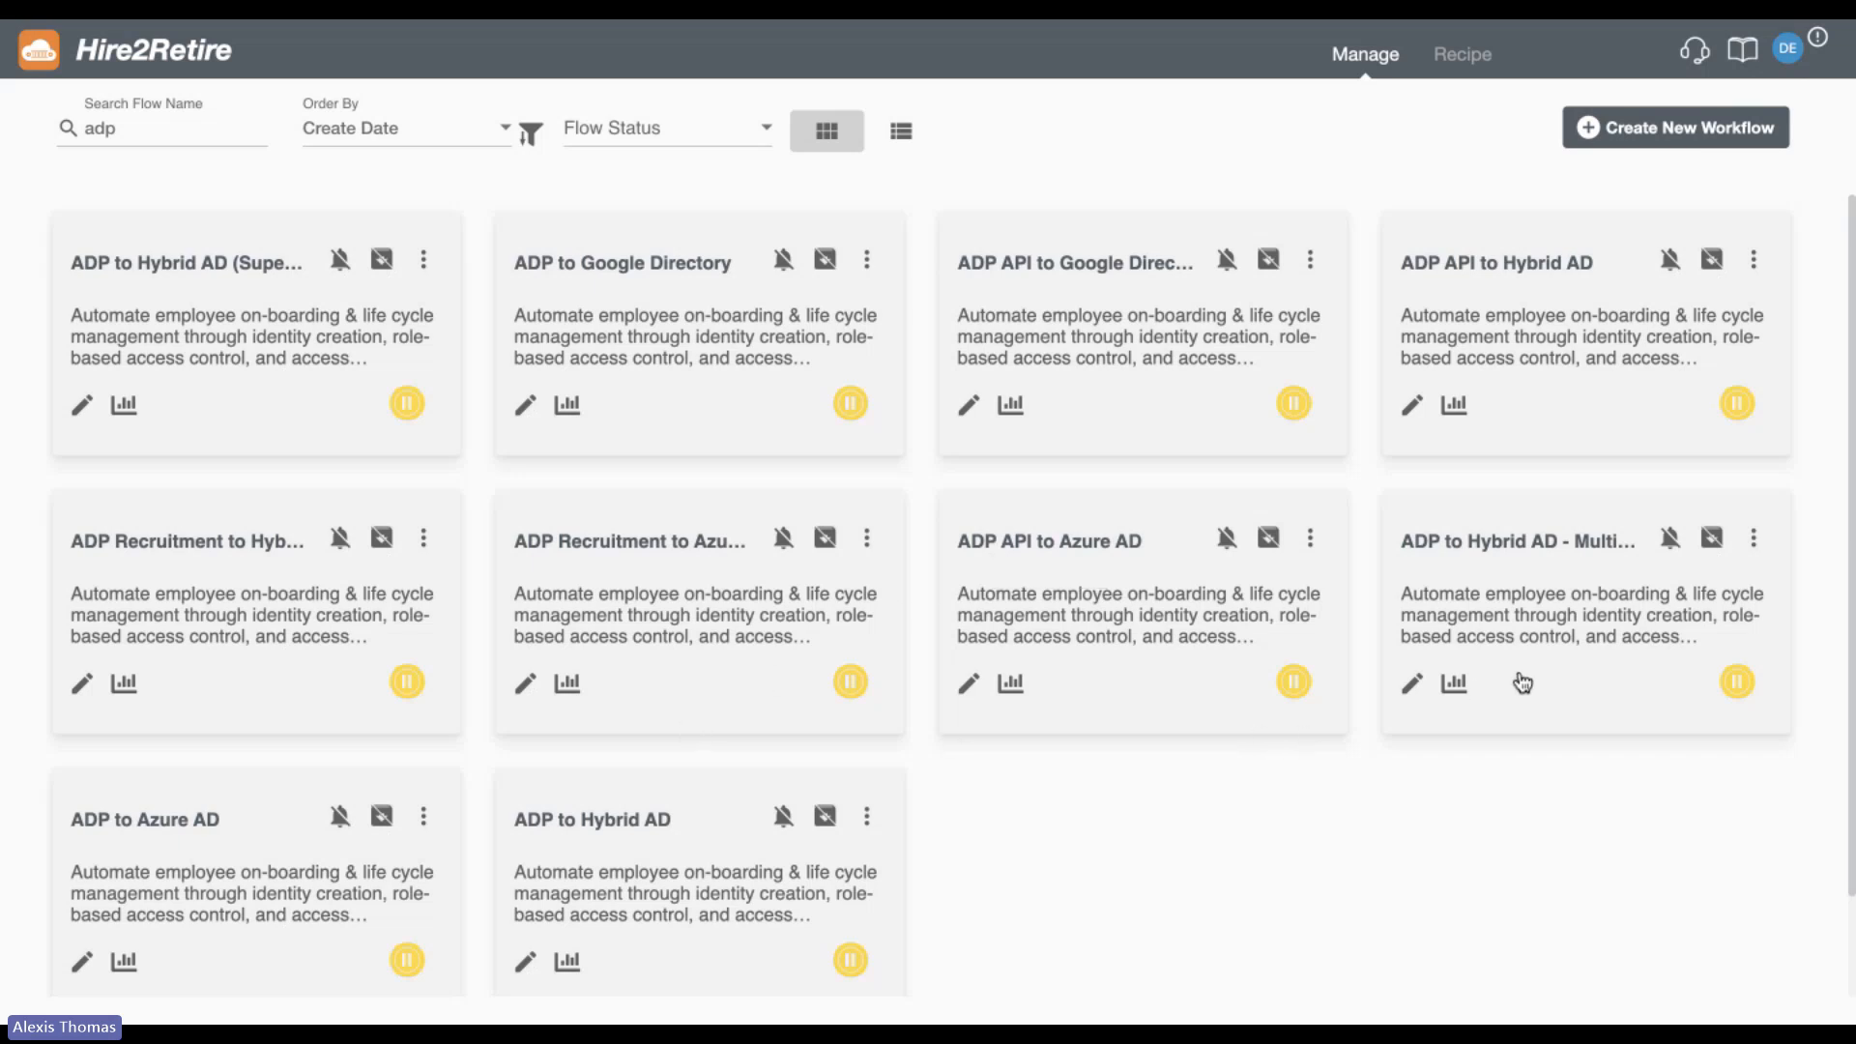
Open the ADP API to Hybrid AD workflow, continue with its last saved version, and review its overview, source event and target action configurations.
left_click(1504, 269)
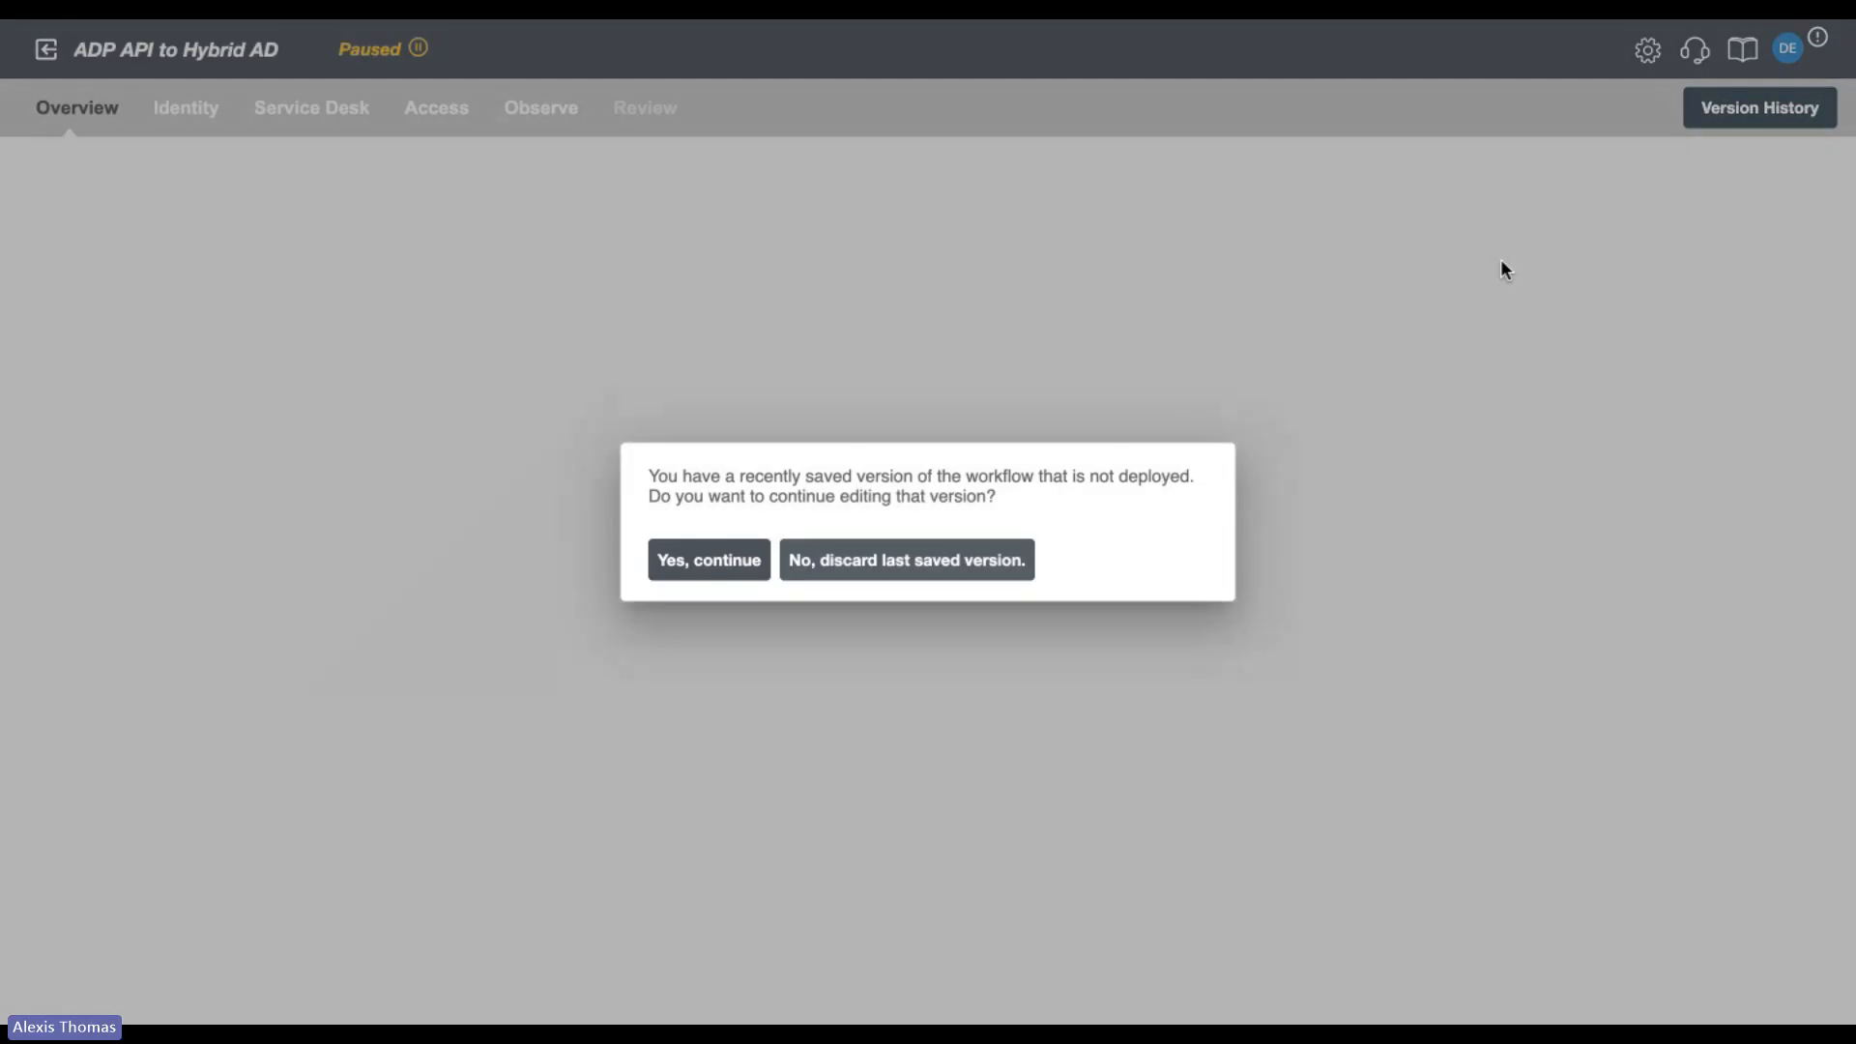
left_click(708, 560)
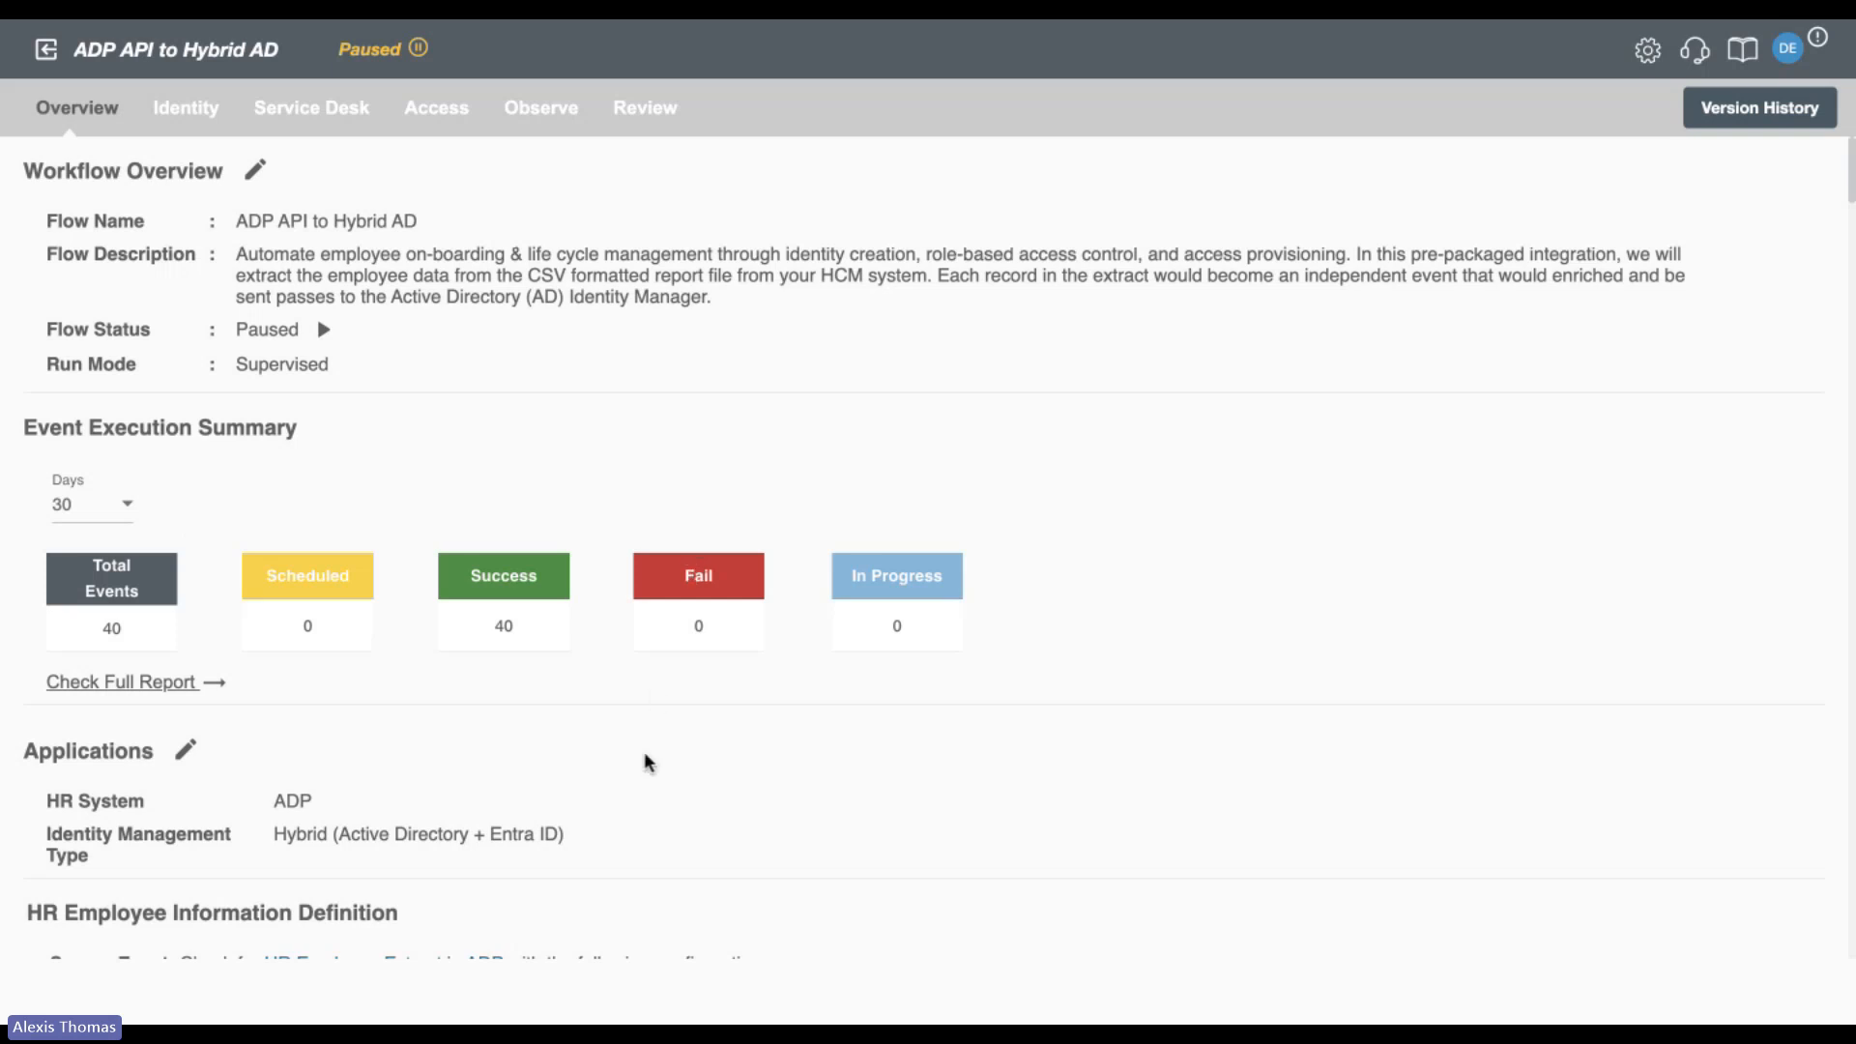
scroll(646, 763, "down", 3)
scroll(646, 762, "down", 1)
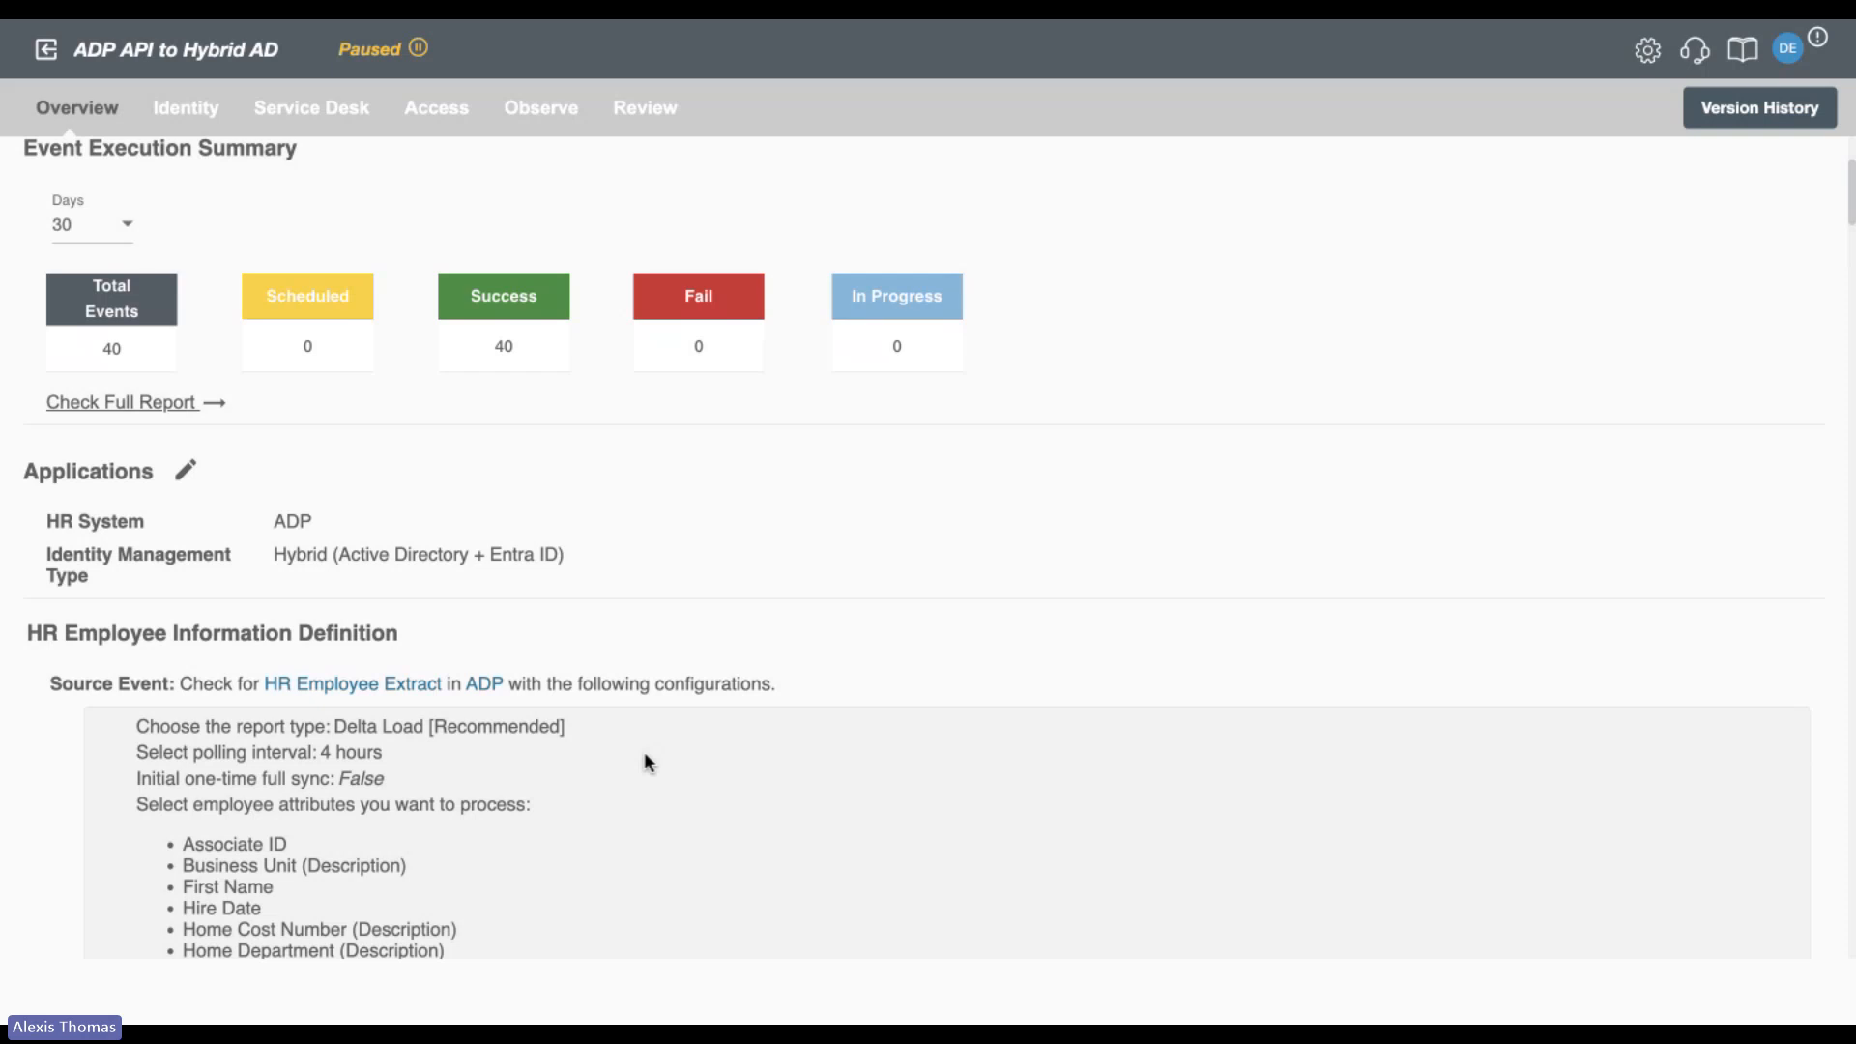
scroll(647, 763, "down", 3)
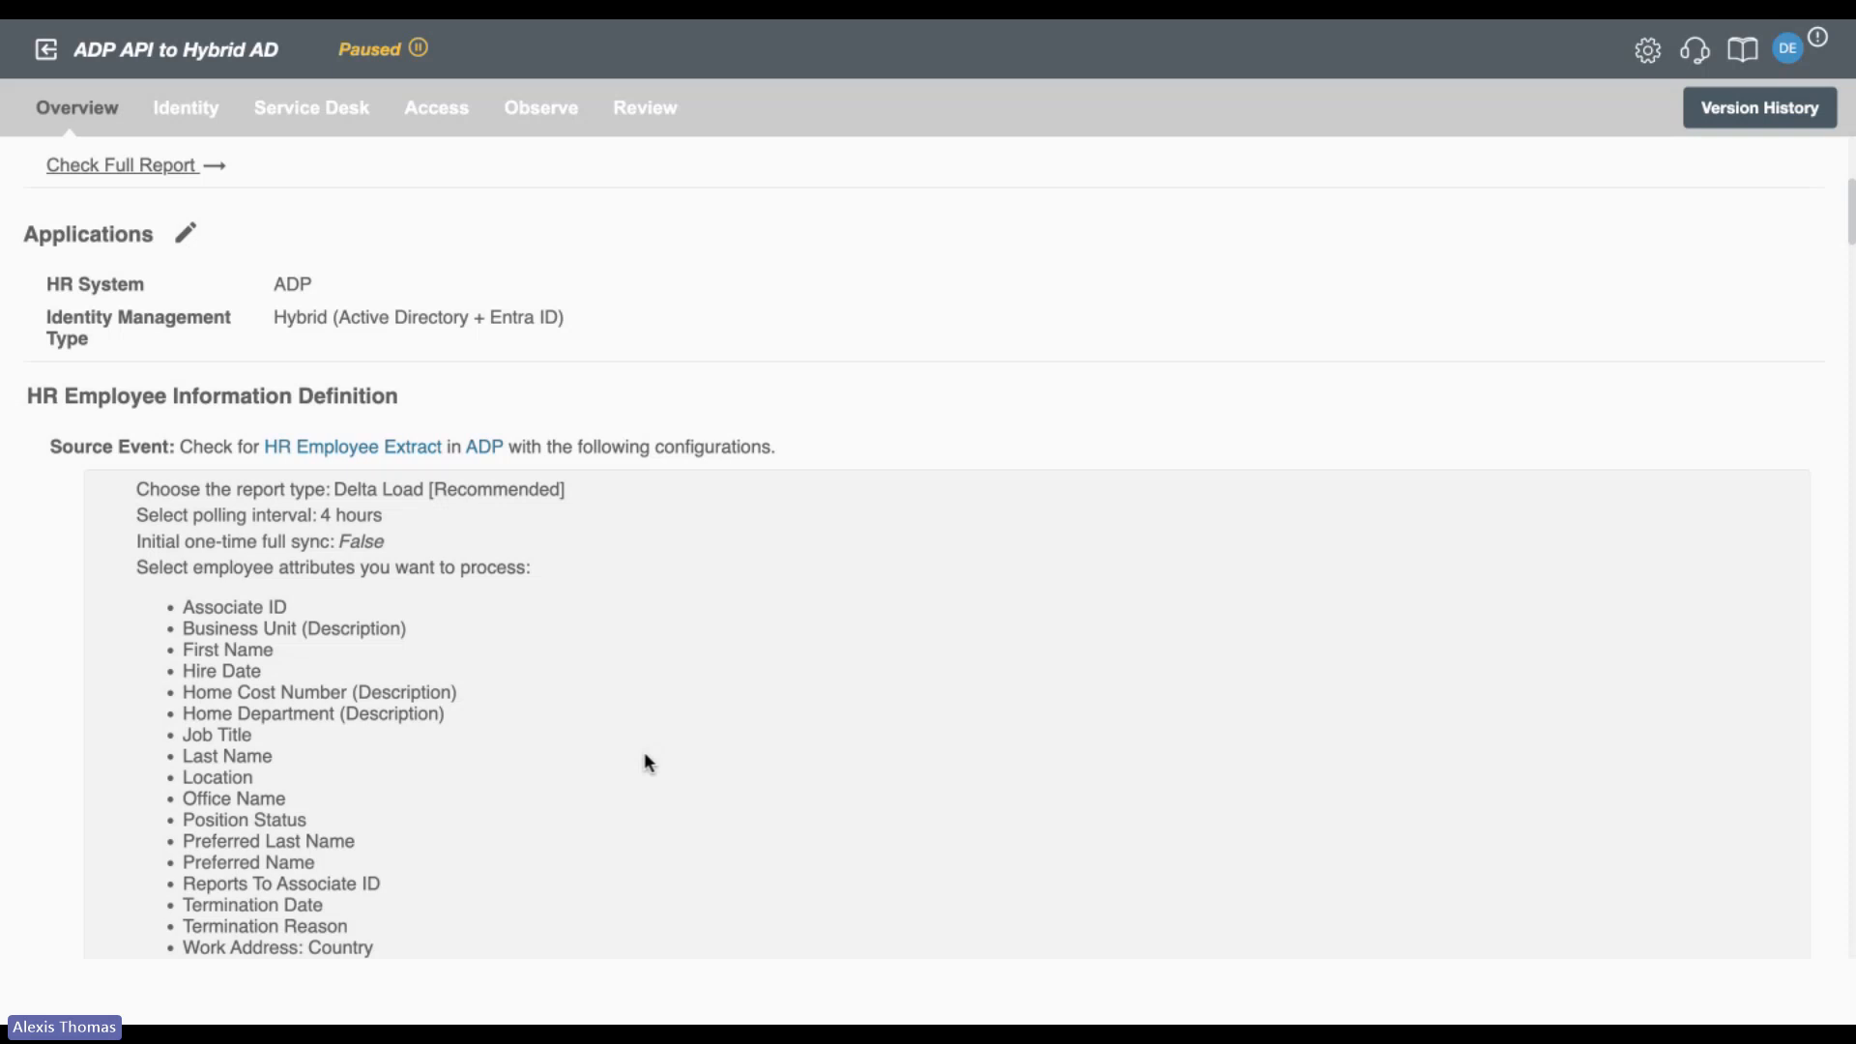
scroll(643, 763, "down", 3)
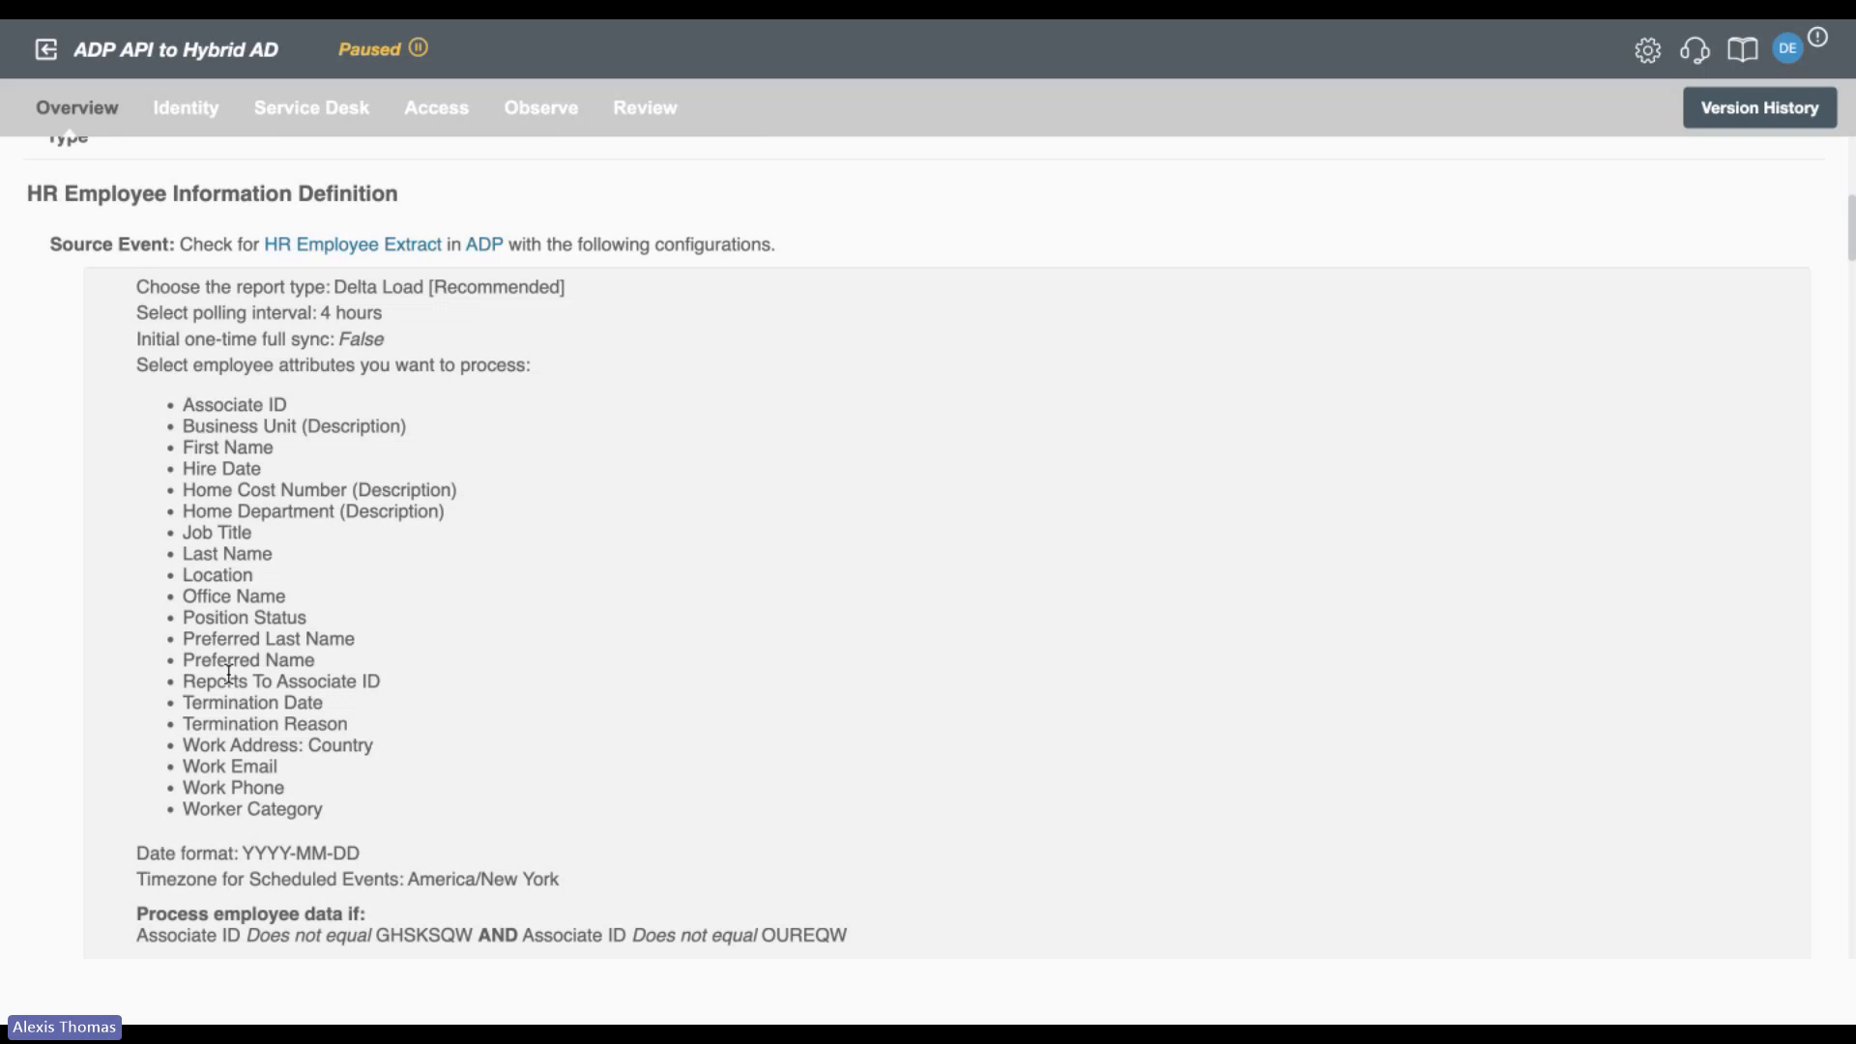
scroll(229, 672, "down", 1)
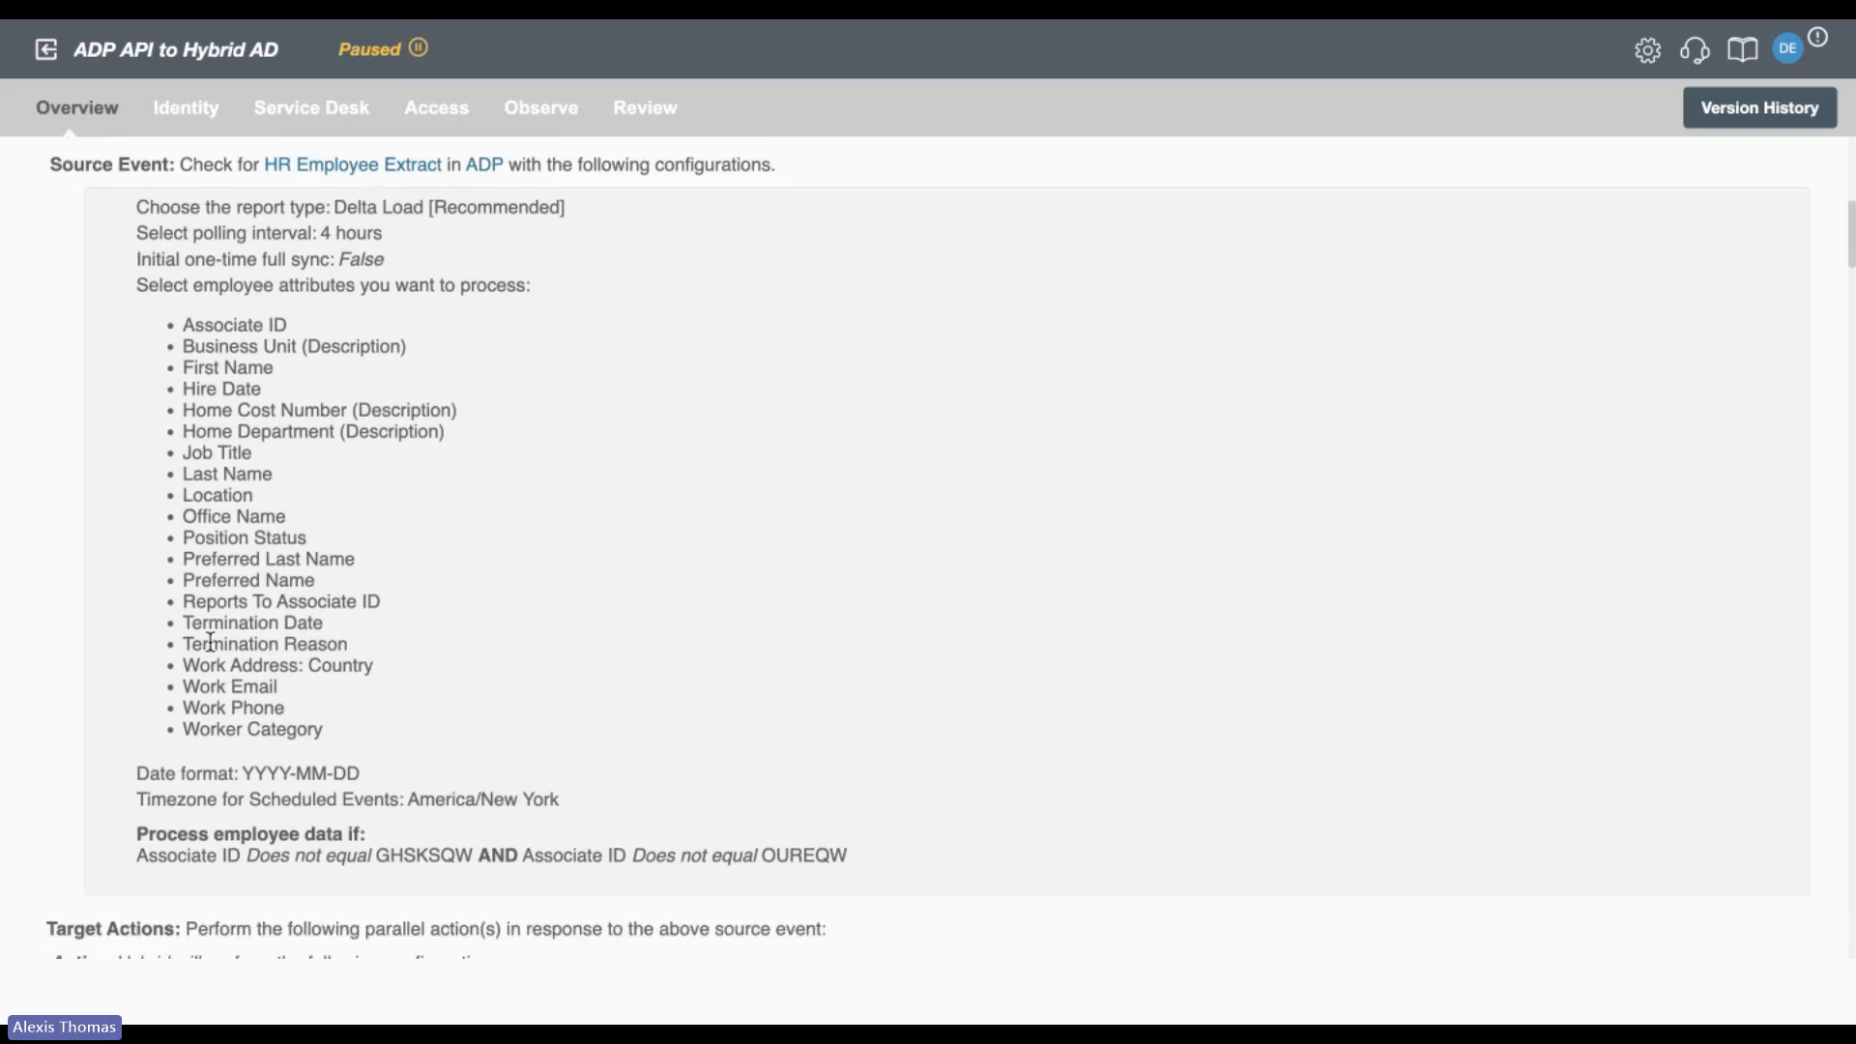
scroll(210, 639, "down", 8)
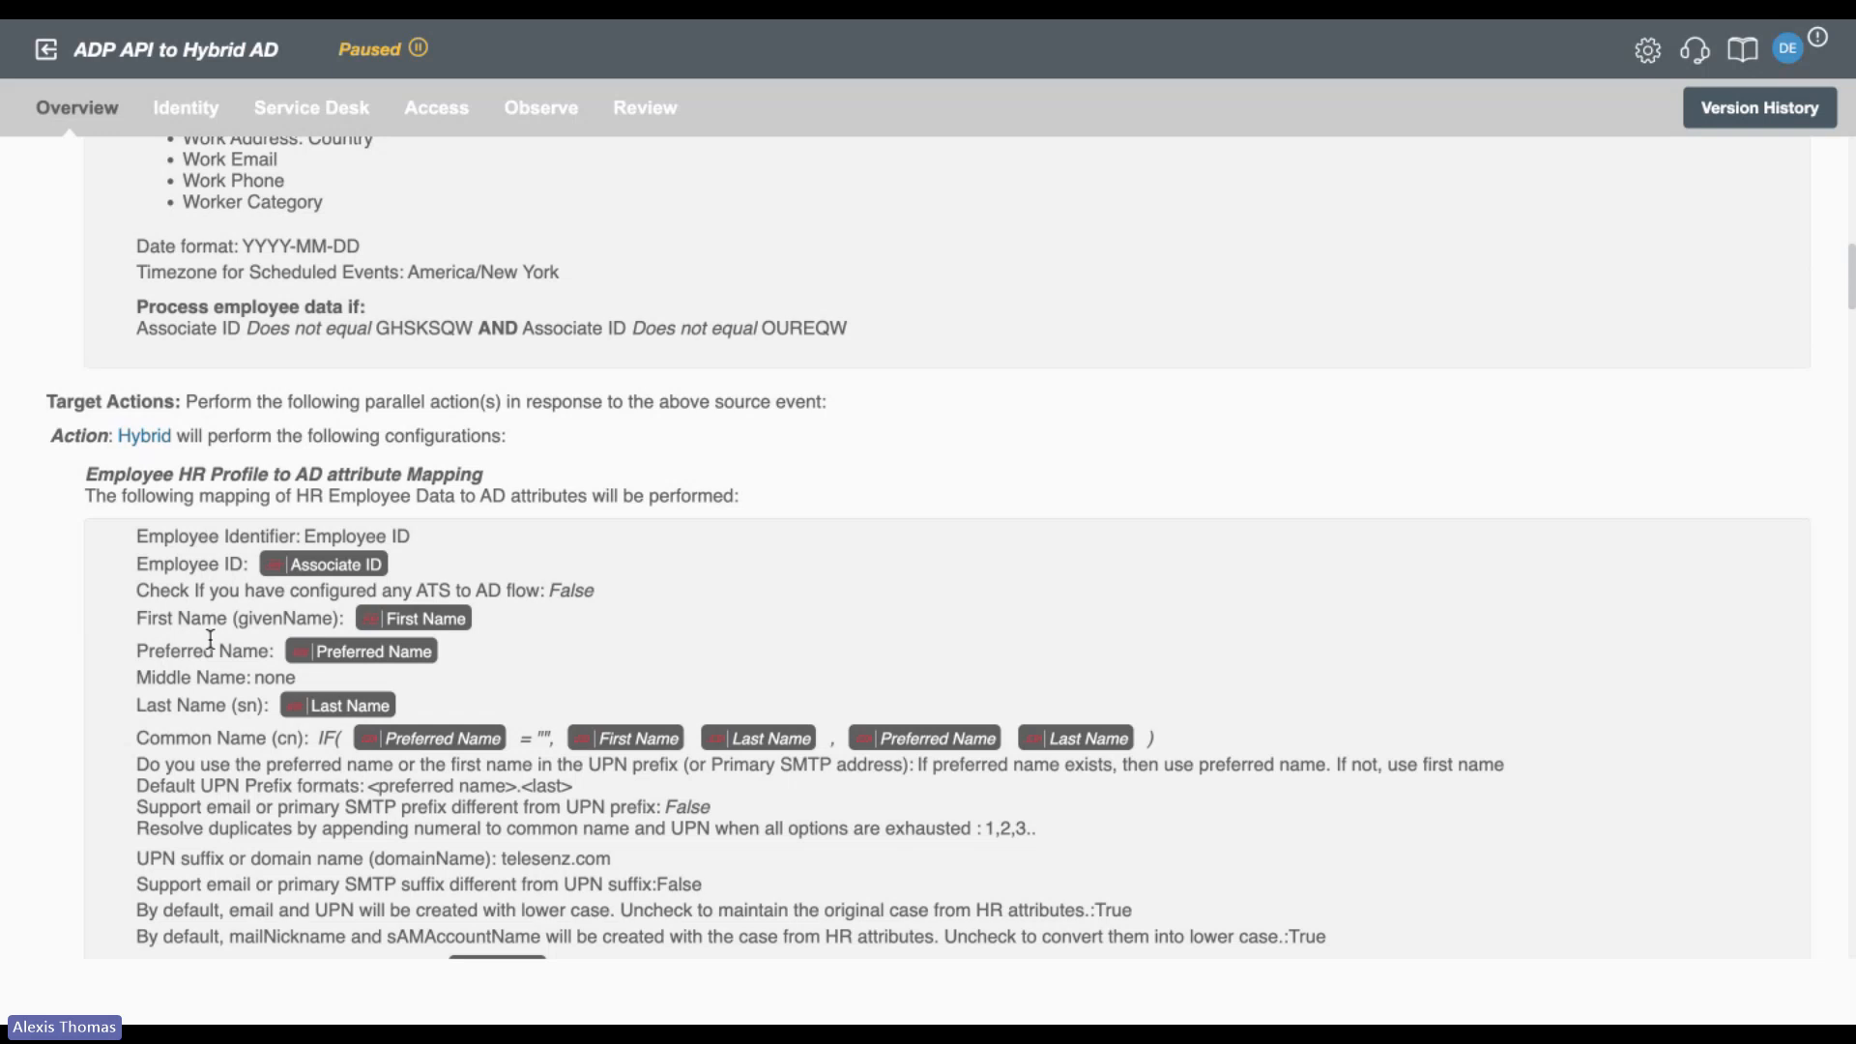
scroll(210, 639, "down", 9)
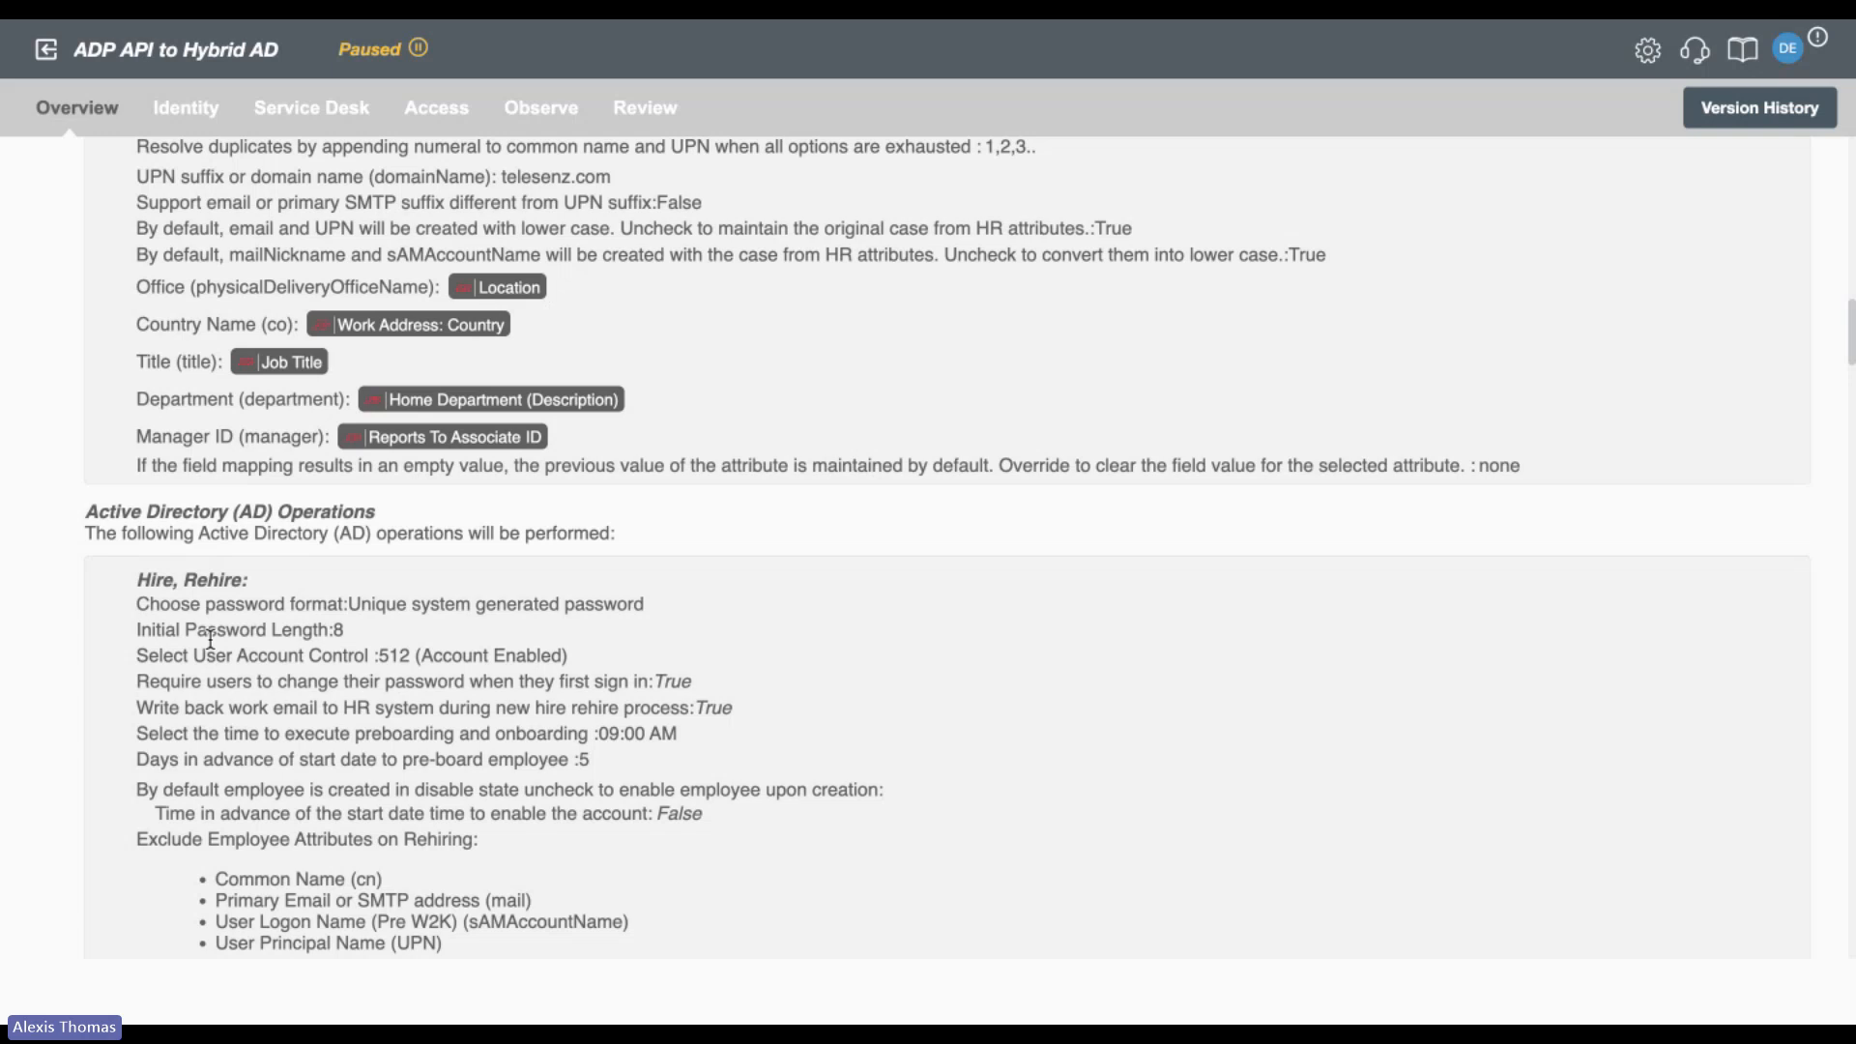
View the workflow's version history of deployed versions and close it without restoring one.
left_click(1775, 128)
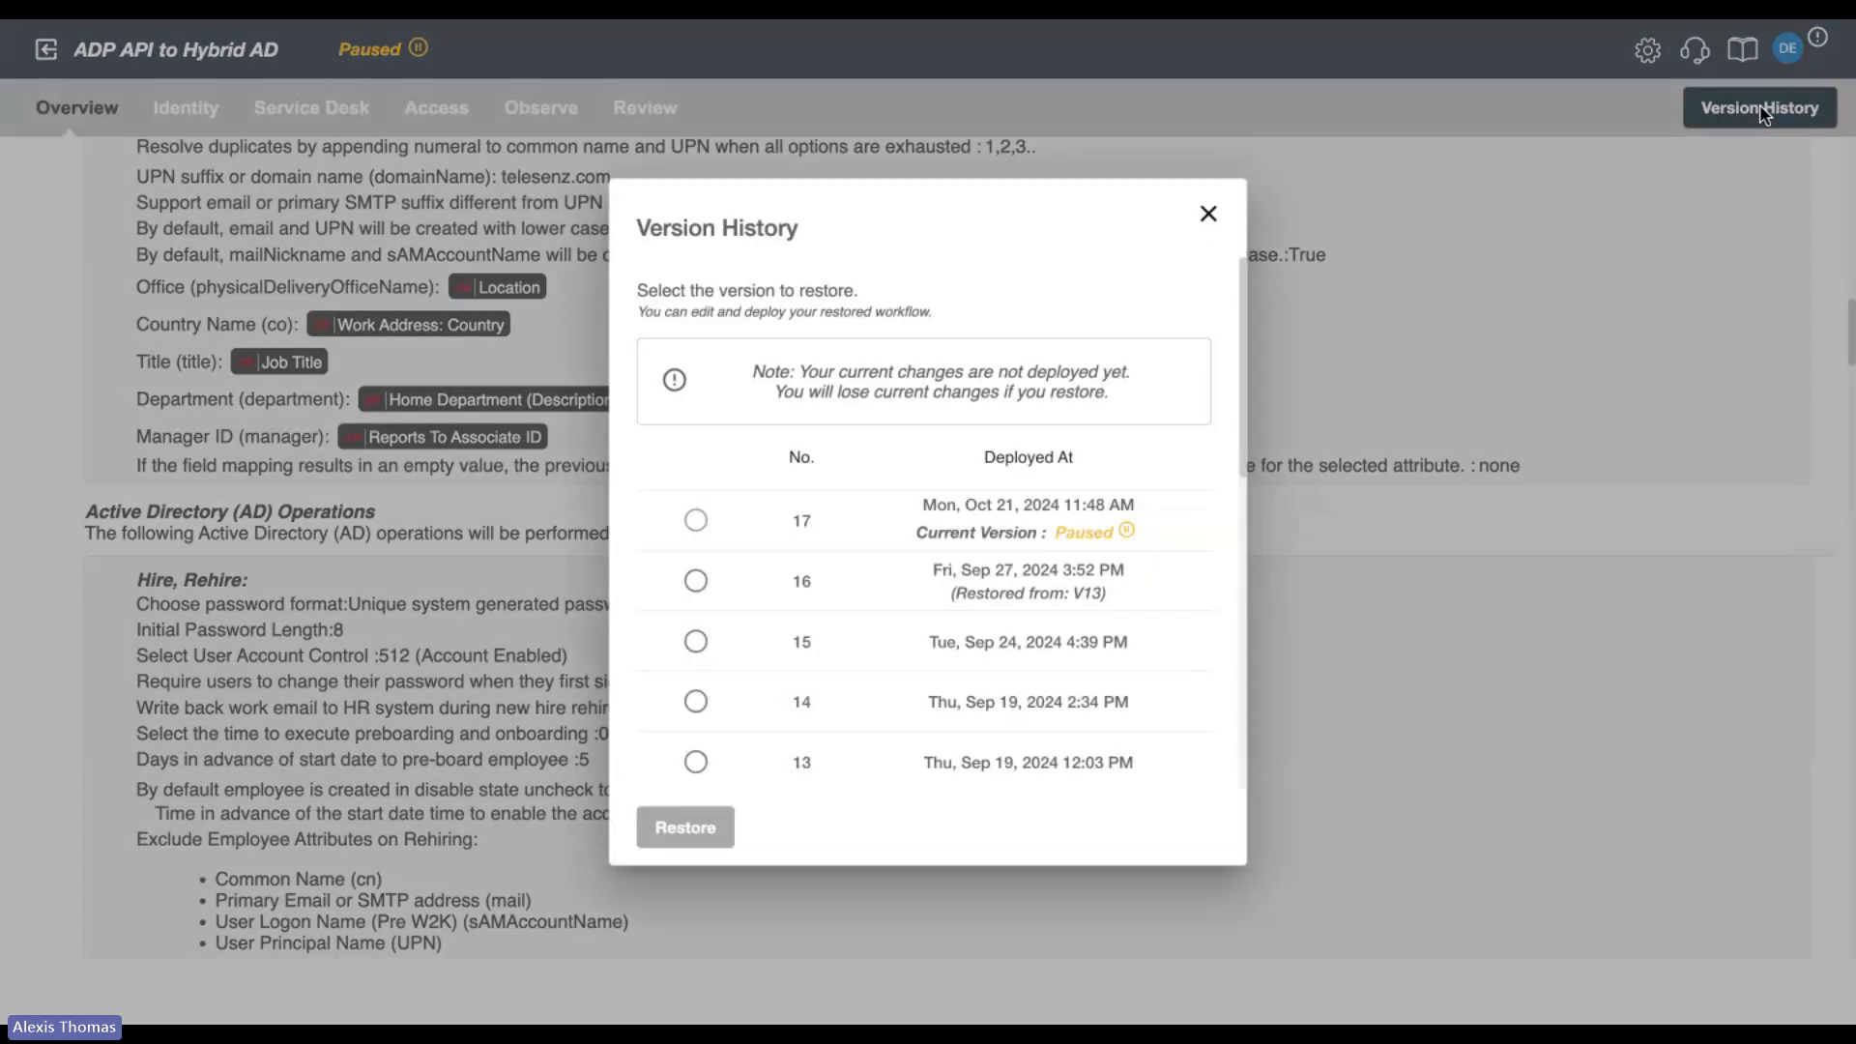
scroll(1025, 483, "down", 3)
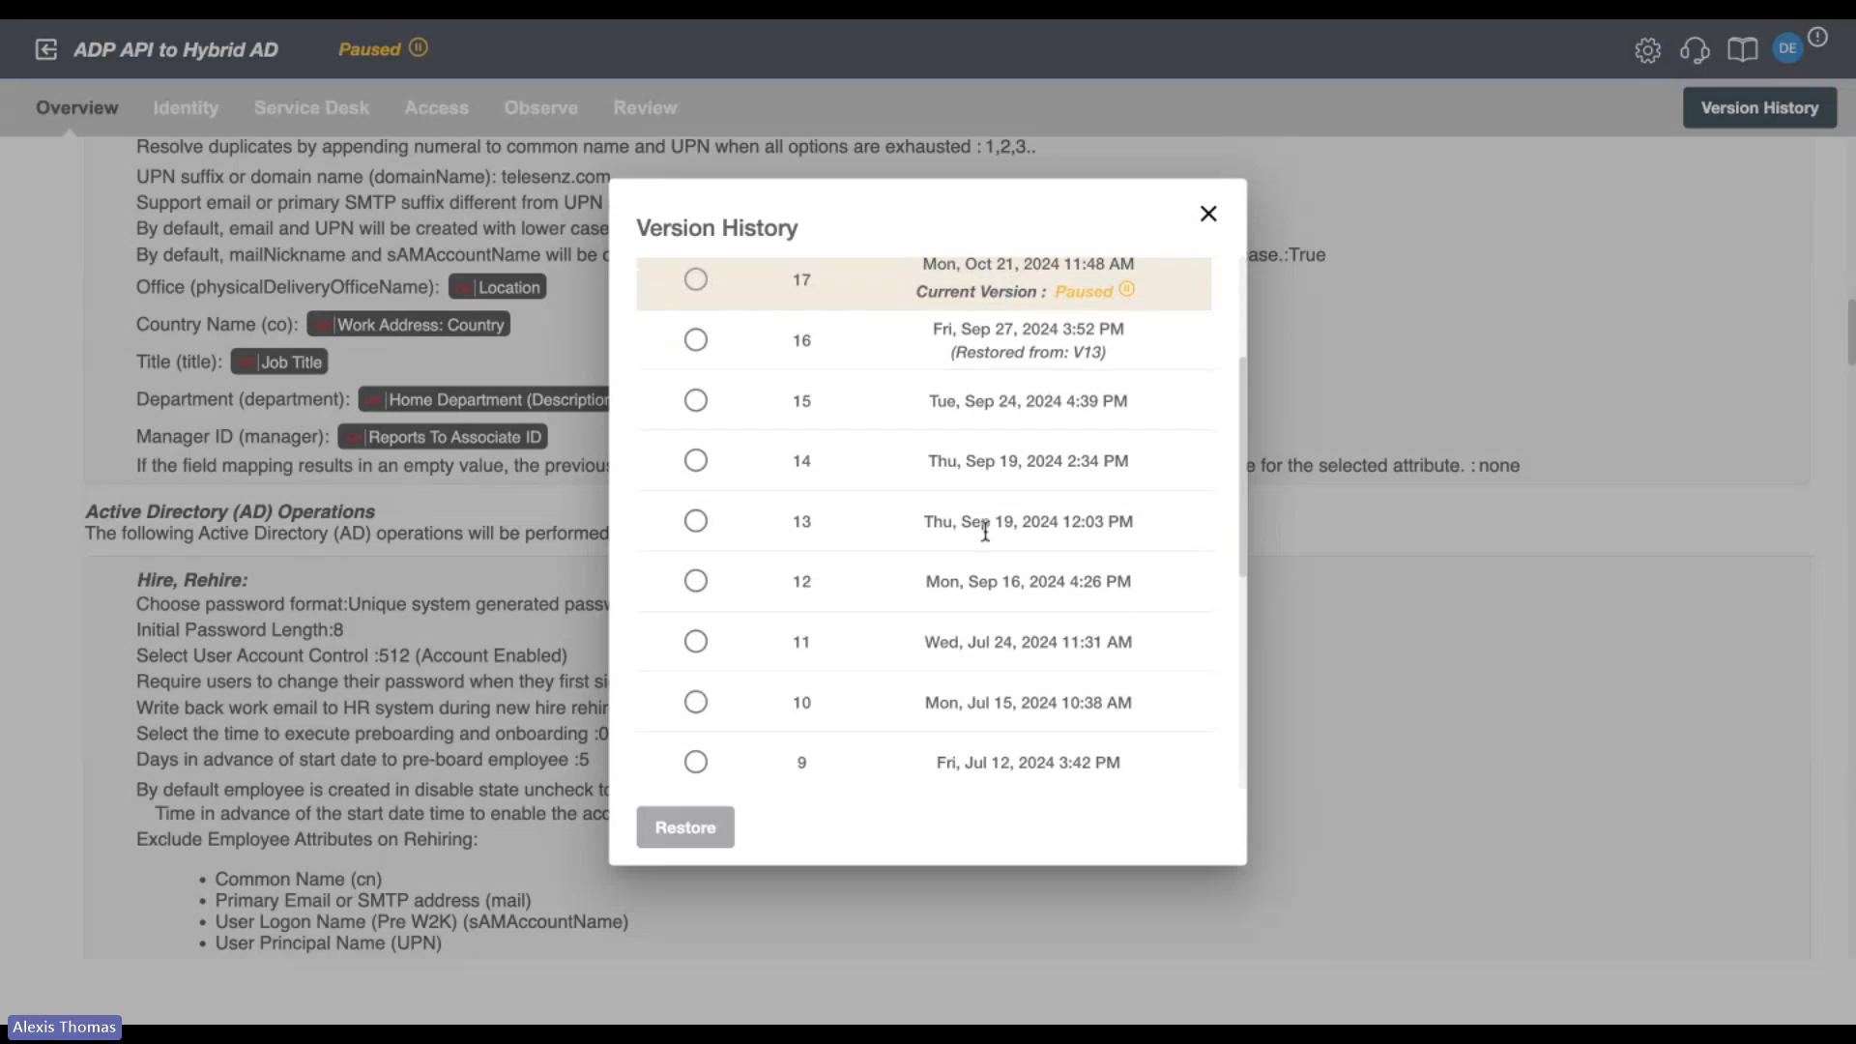
left_click(1207, 214)
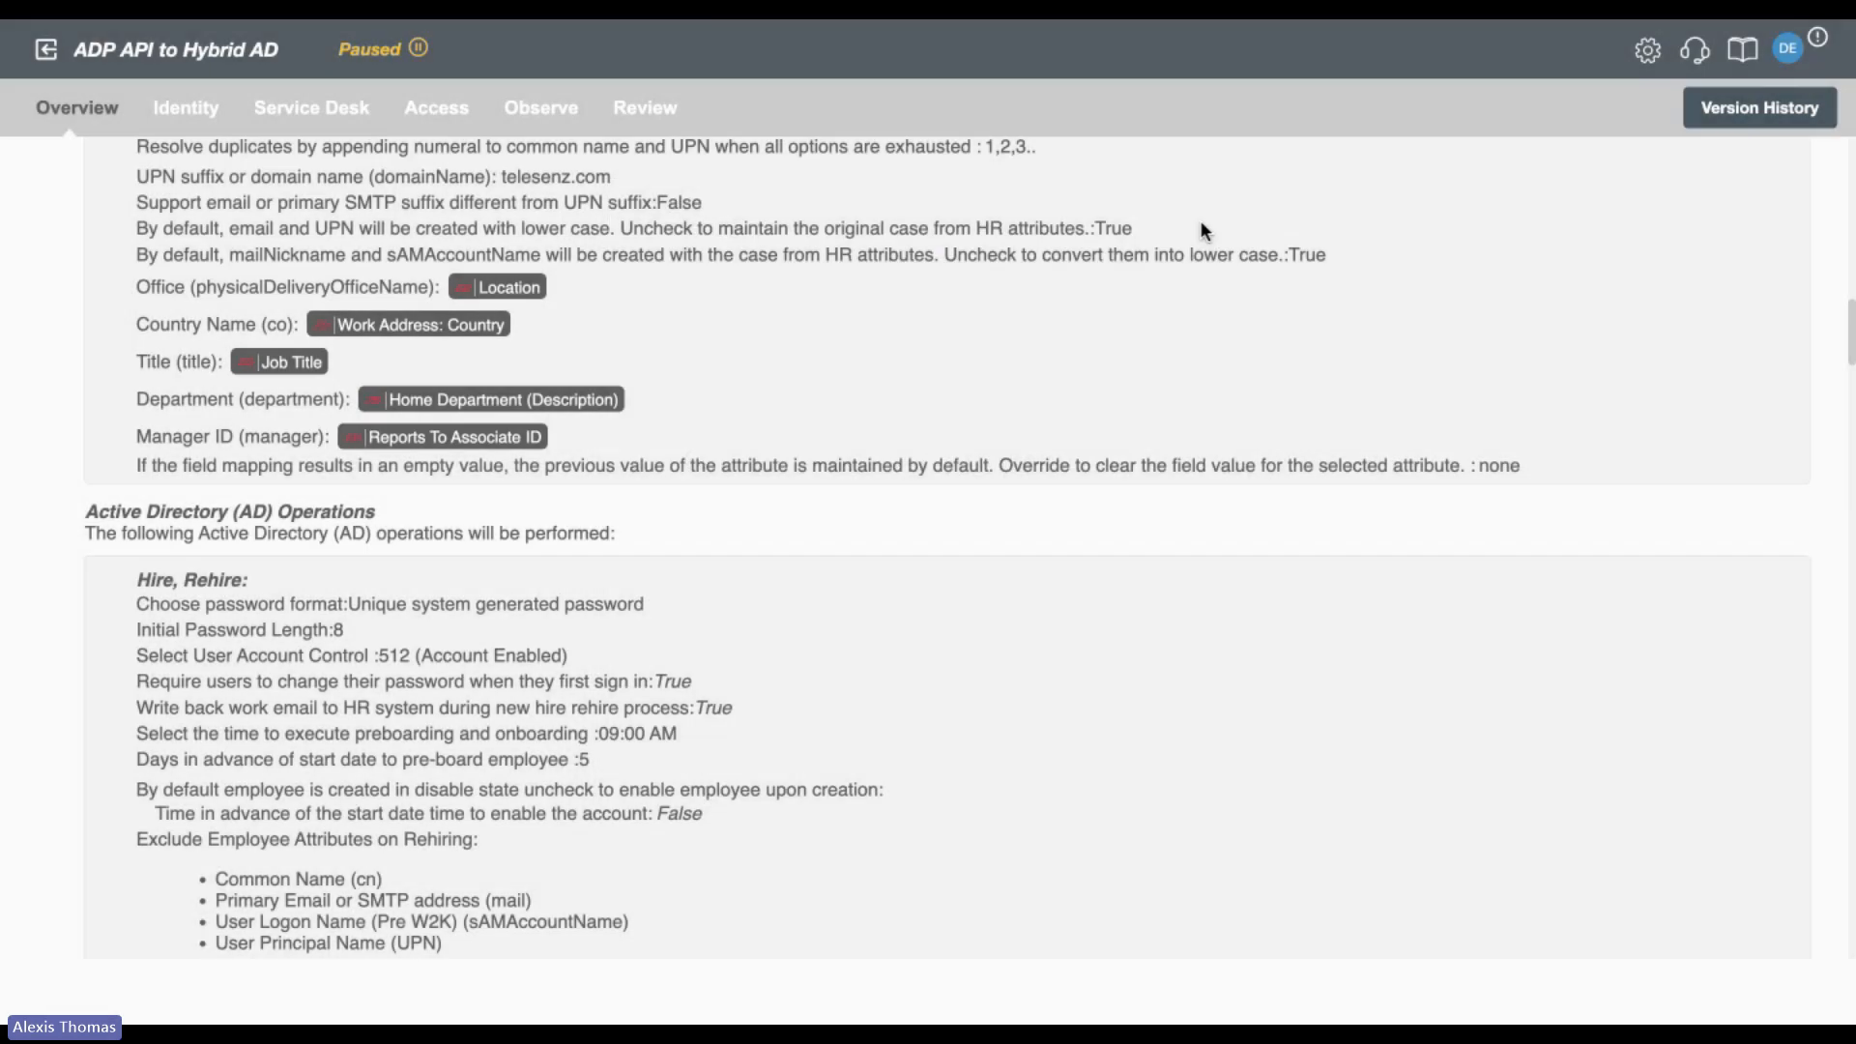
Review the Identity application settings, covering the HR system, data integration method, identity management type, connection type and optional features.
left_click(185, 116)
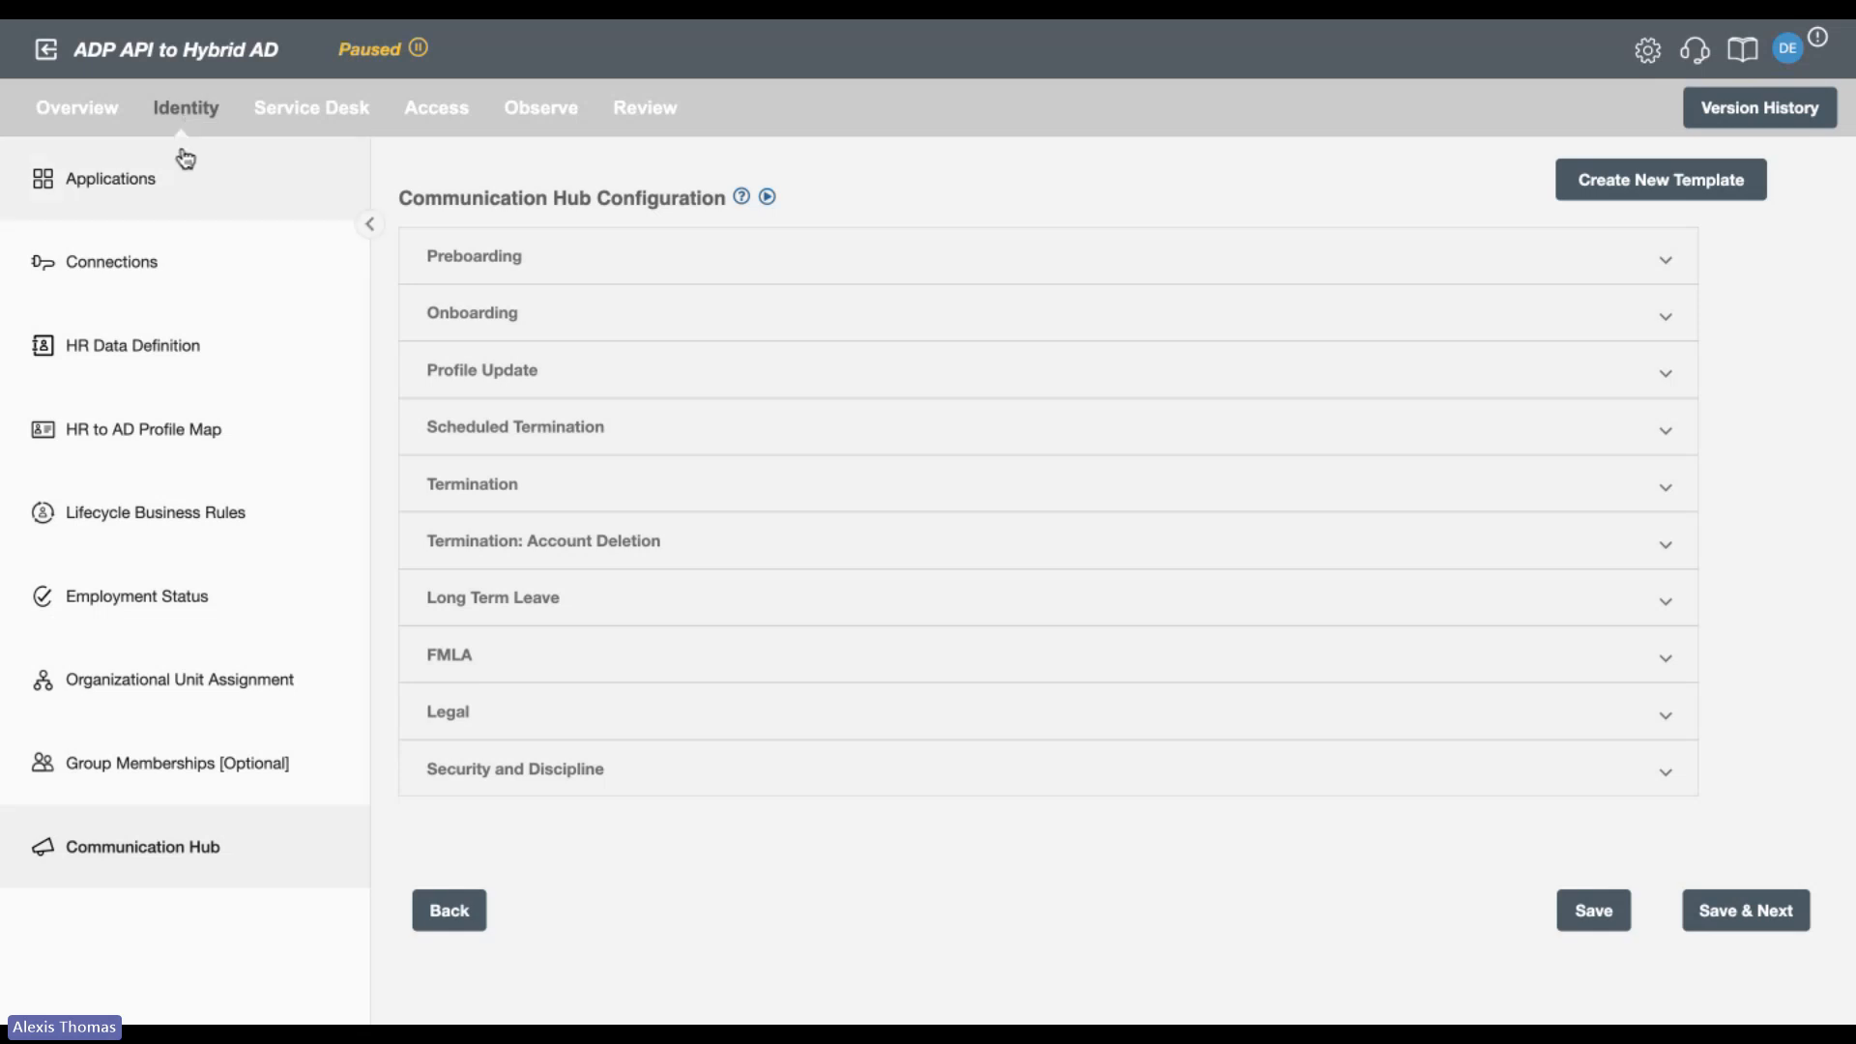
left_click(184, 159)
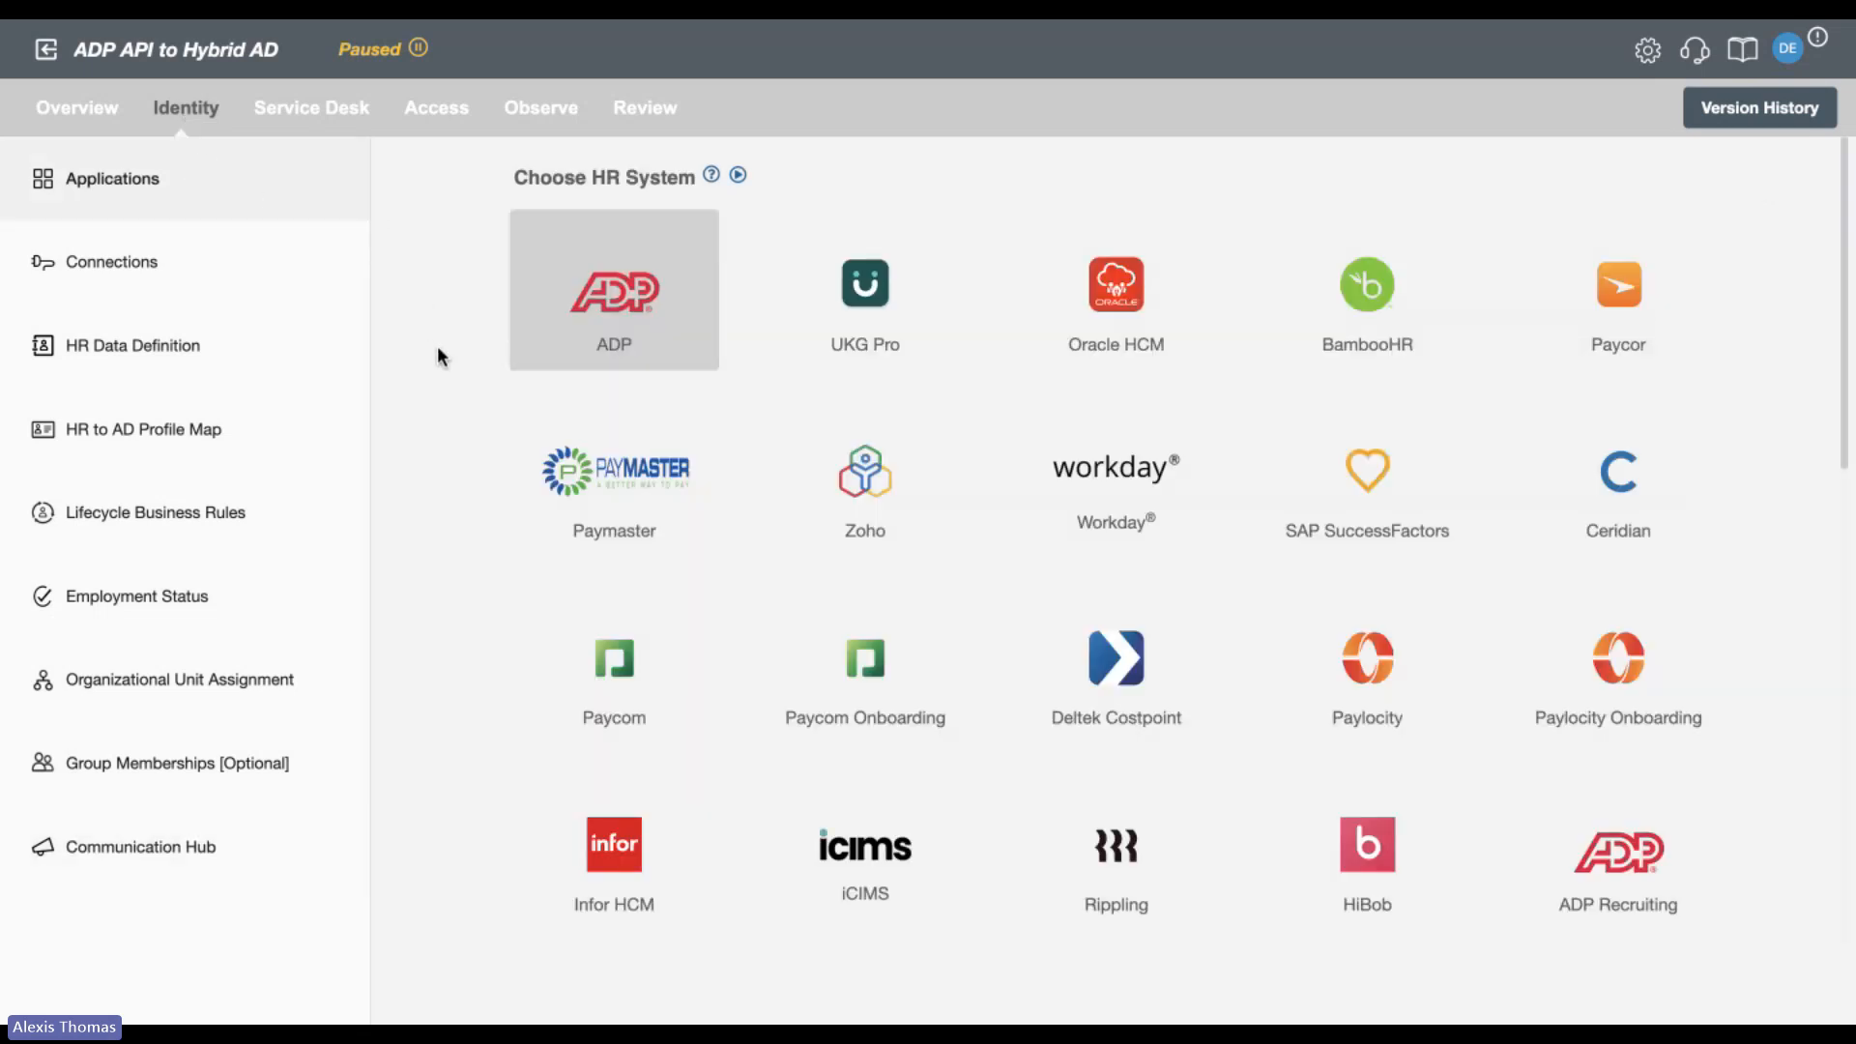
scroll(441, 373, "down", 3)
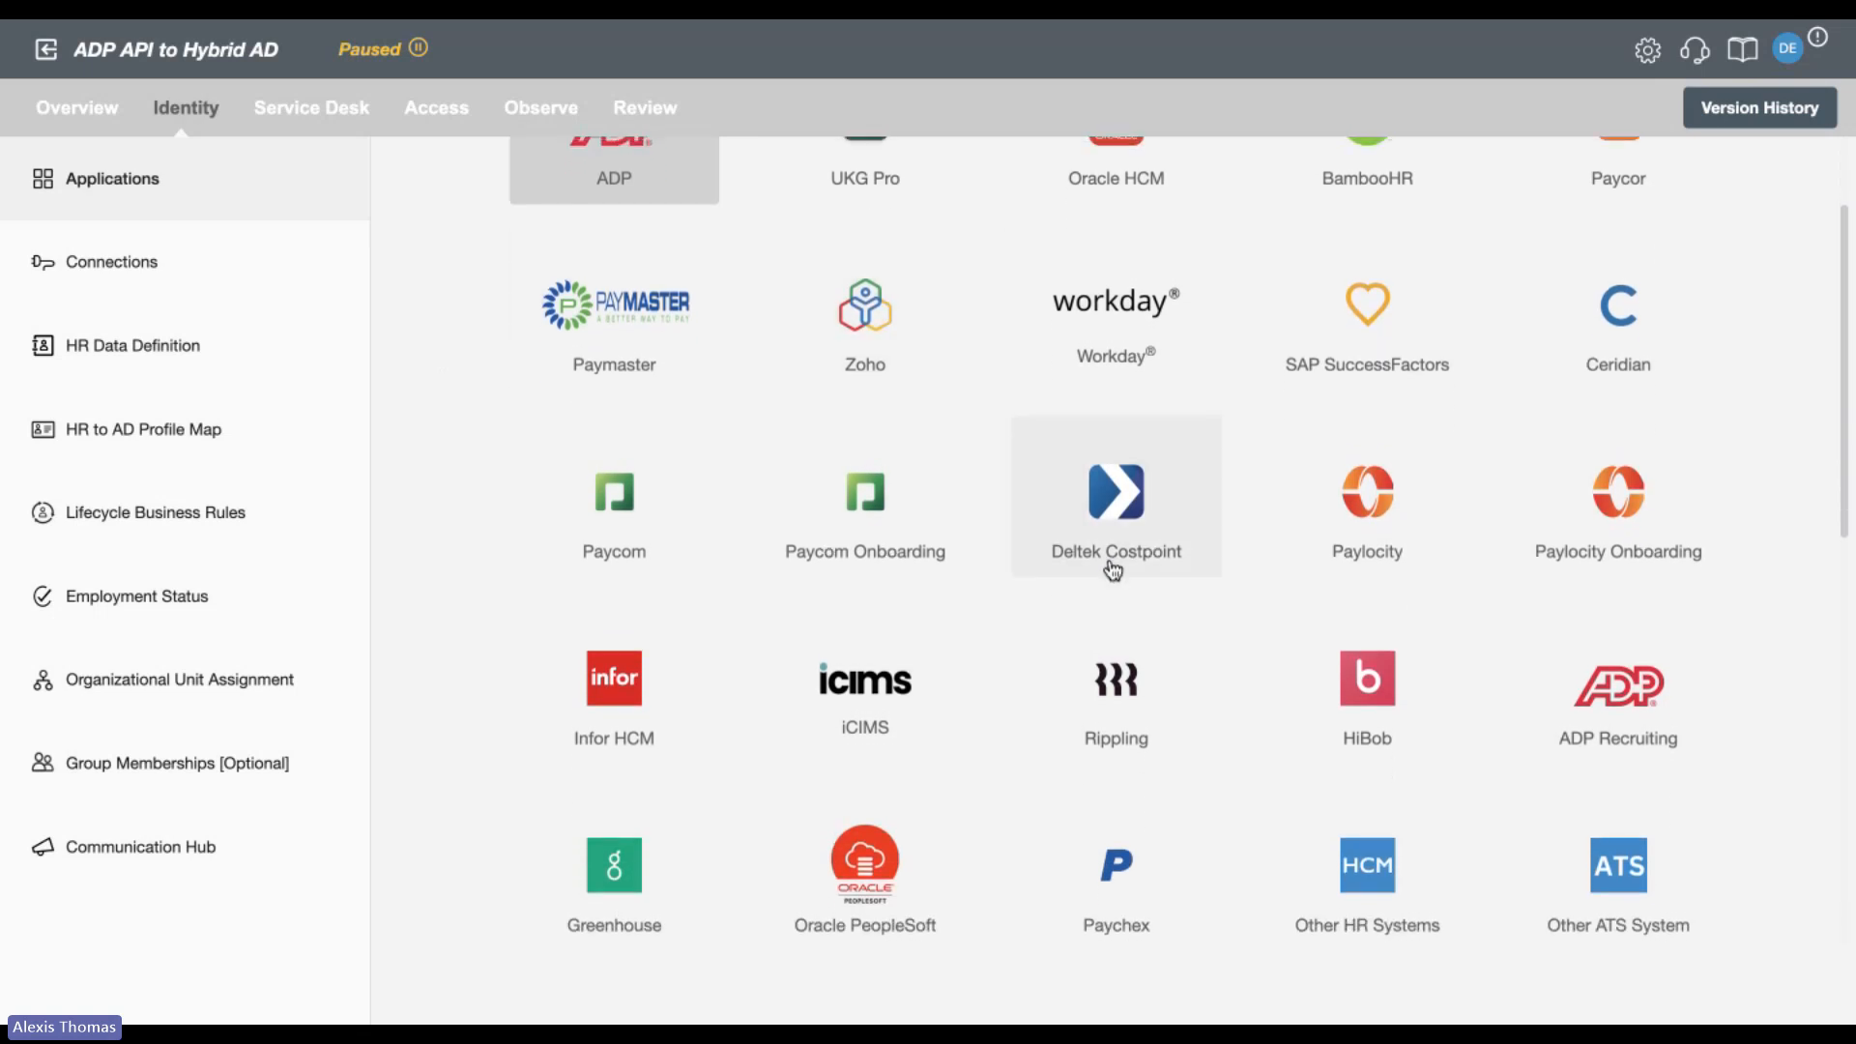
scroll(452, 744, "down", 1)
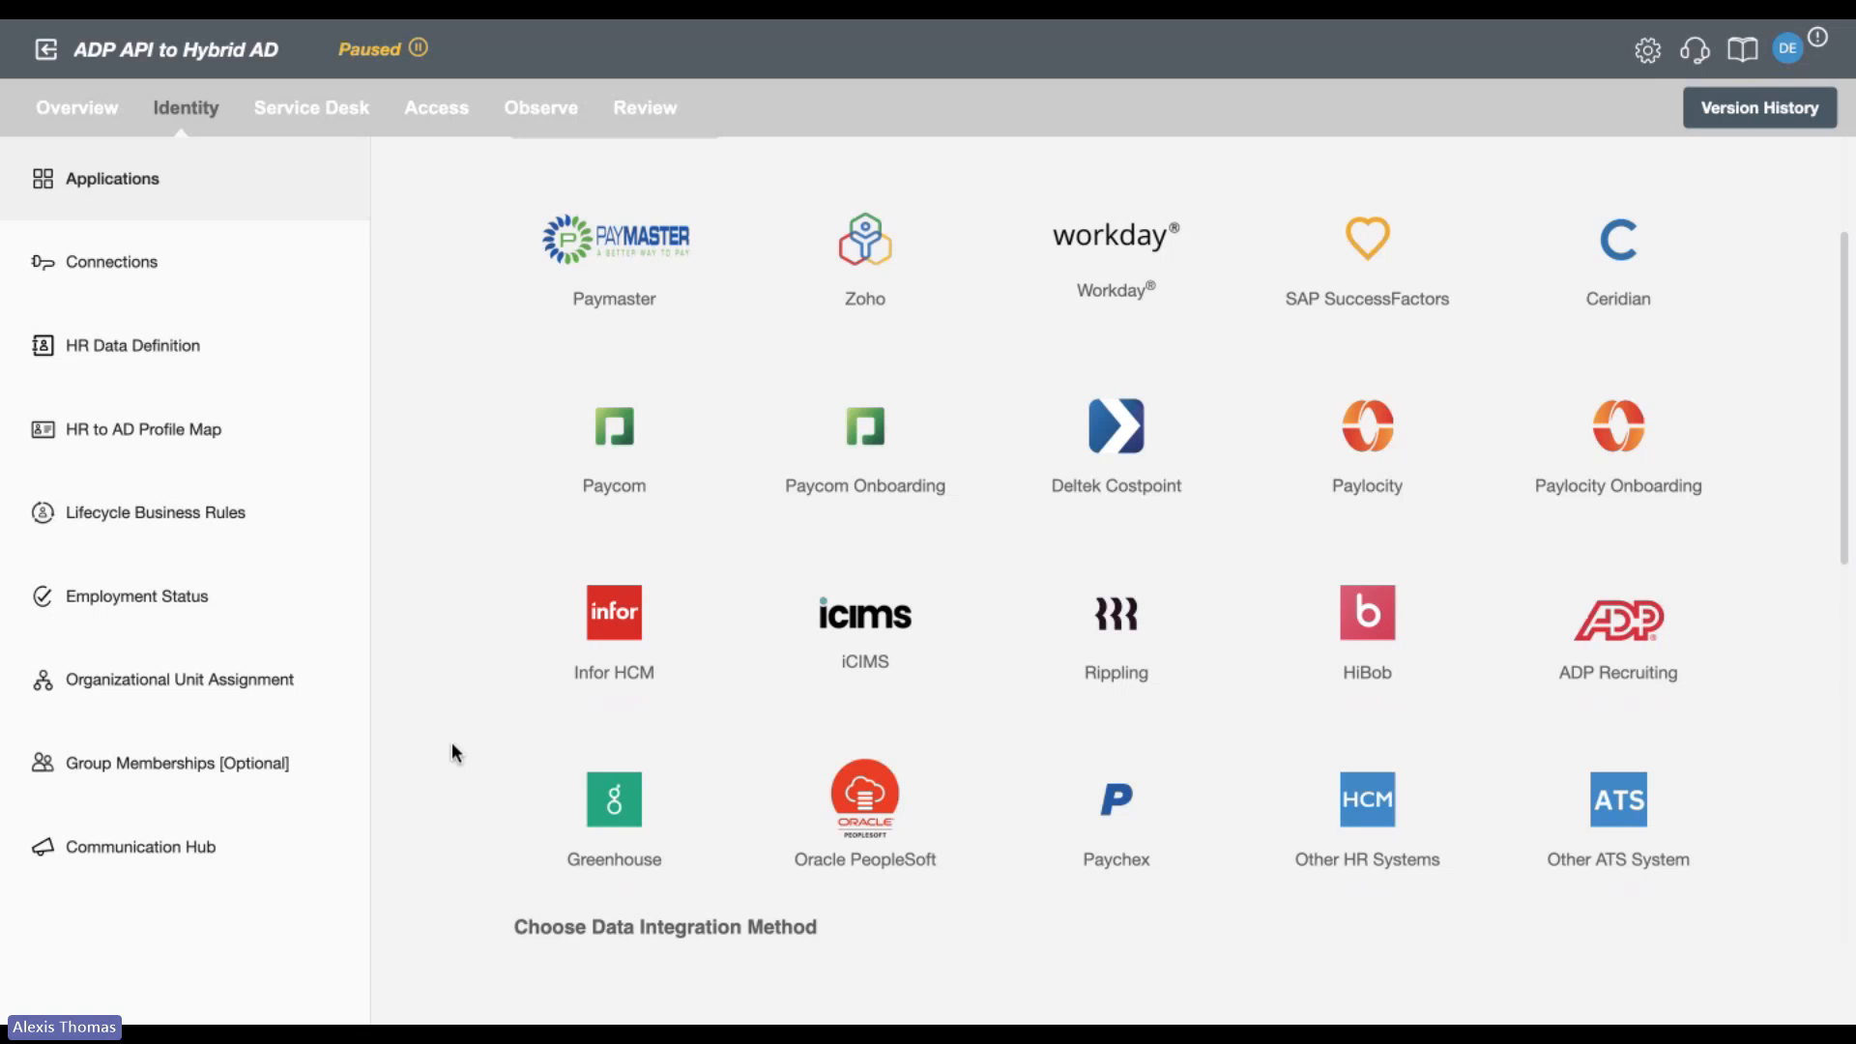
scroll(451, 740, "down", 7)
scroll(450, 751, "down", 2)
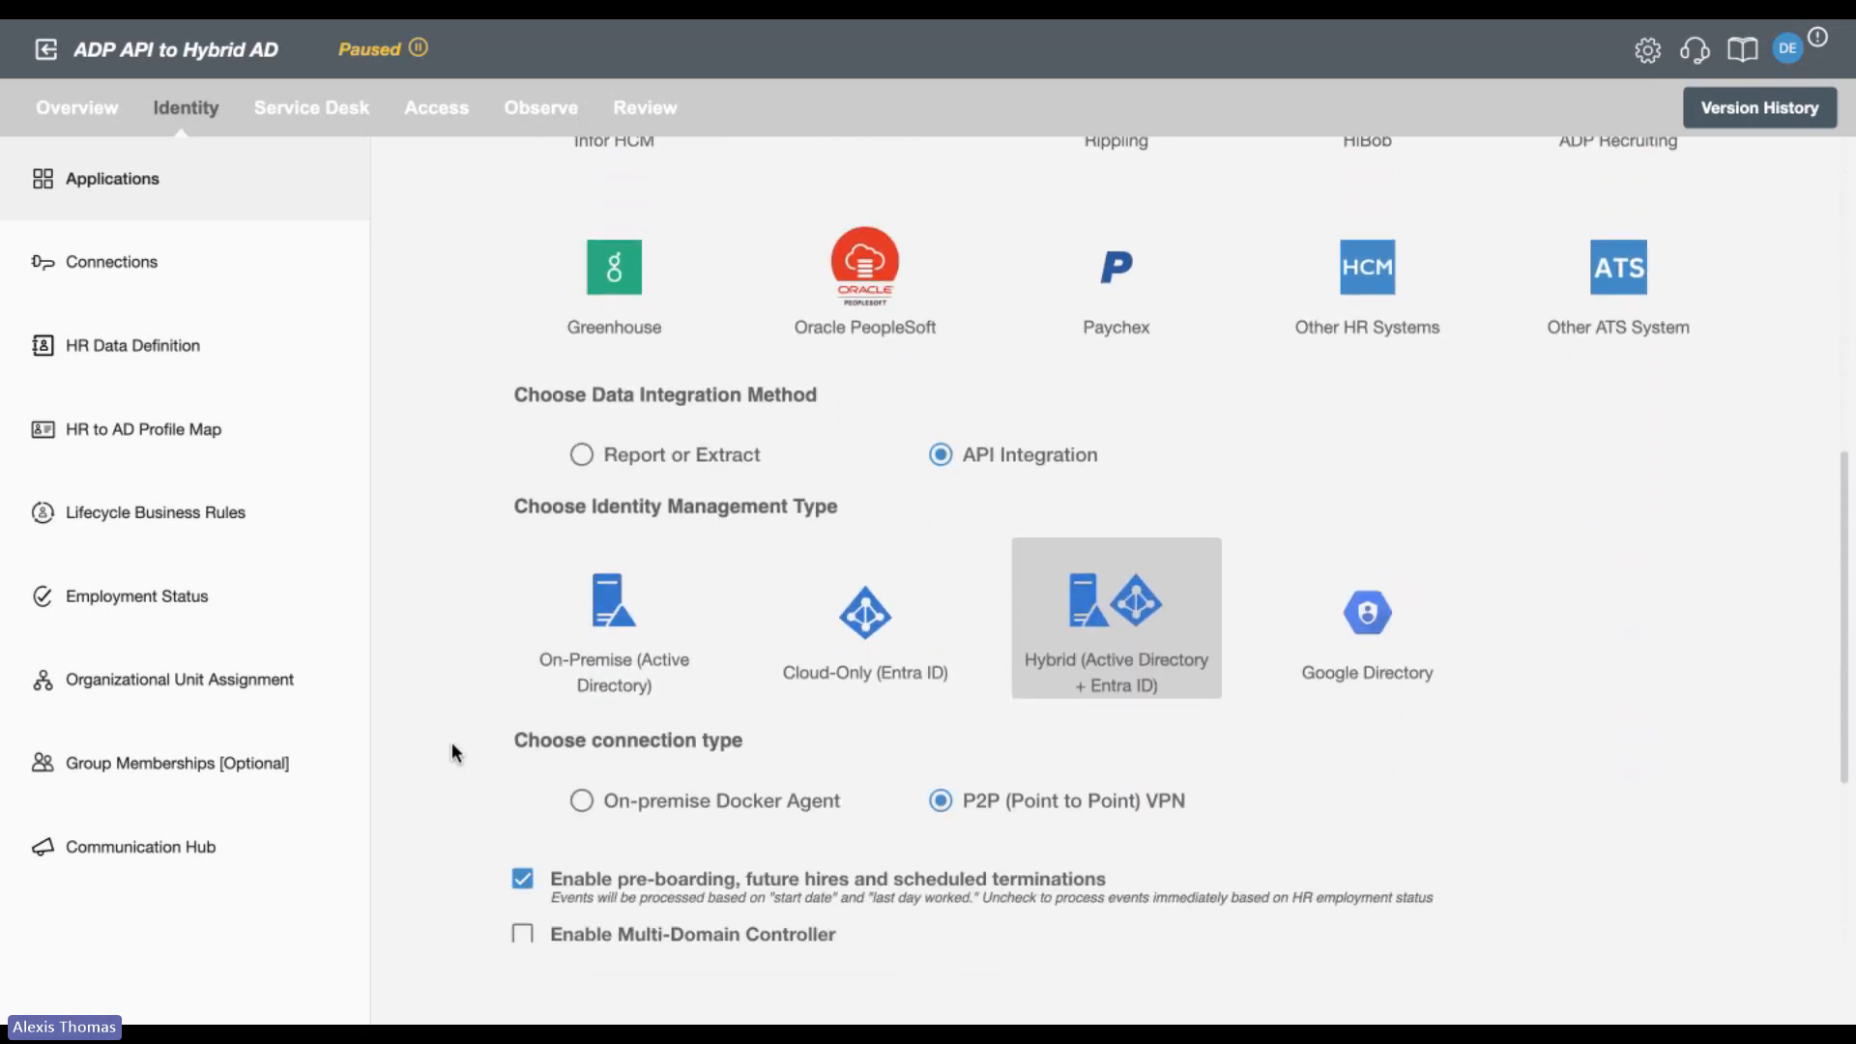
scroll(450, 741, "down", 1)
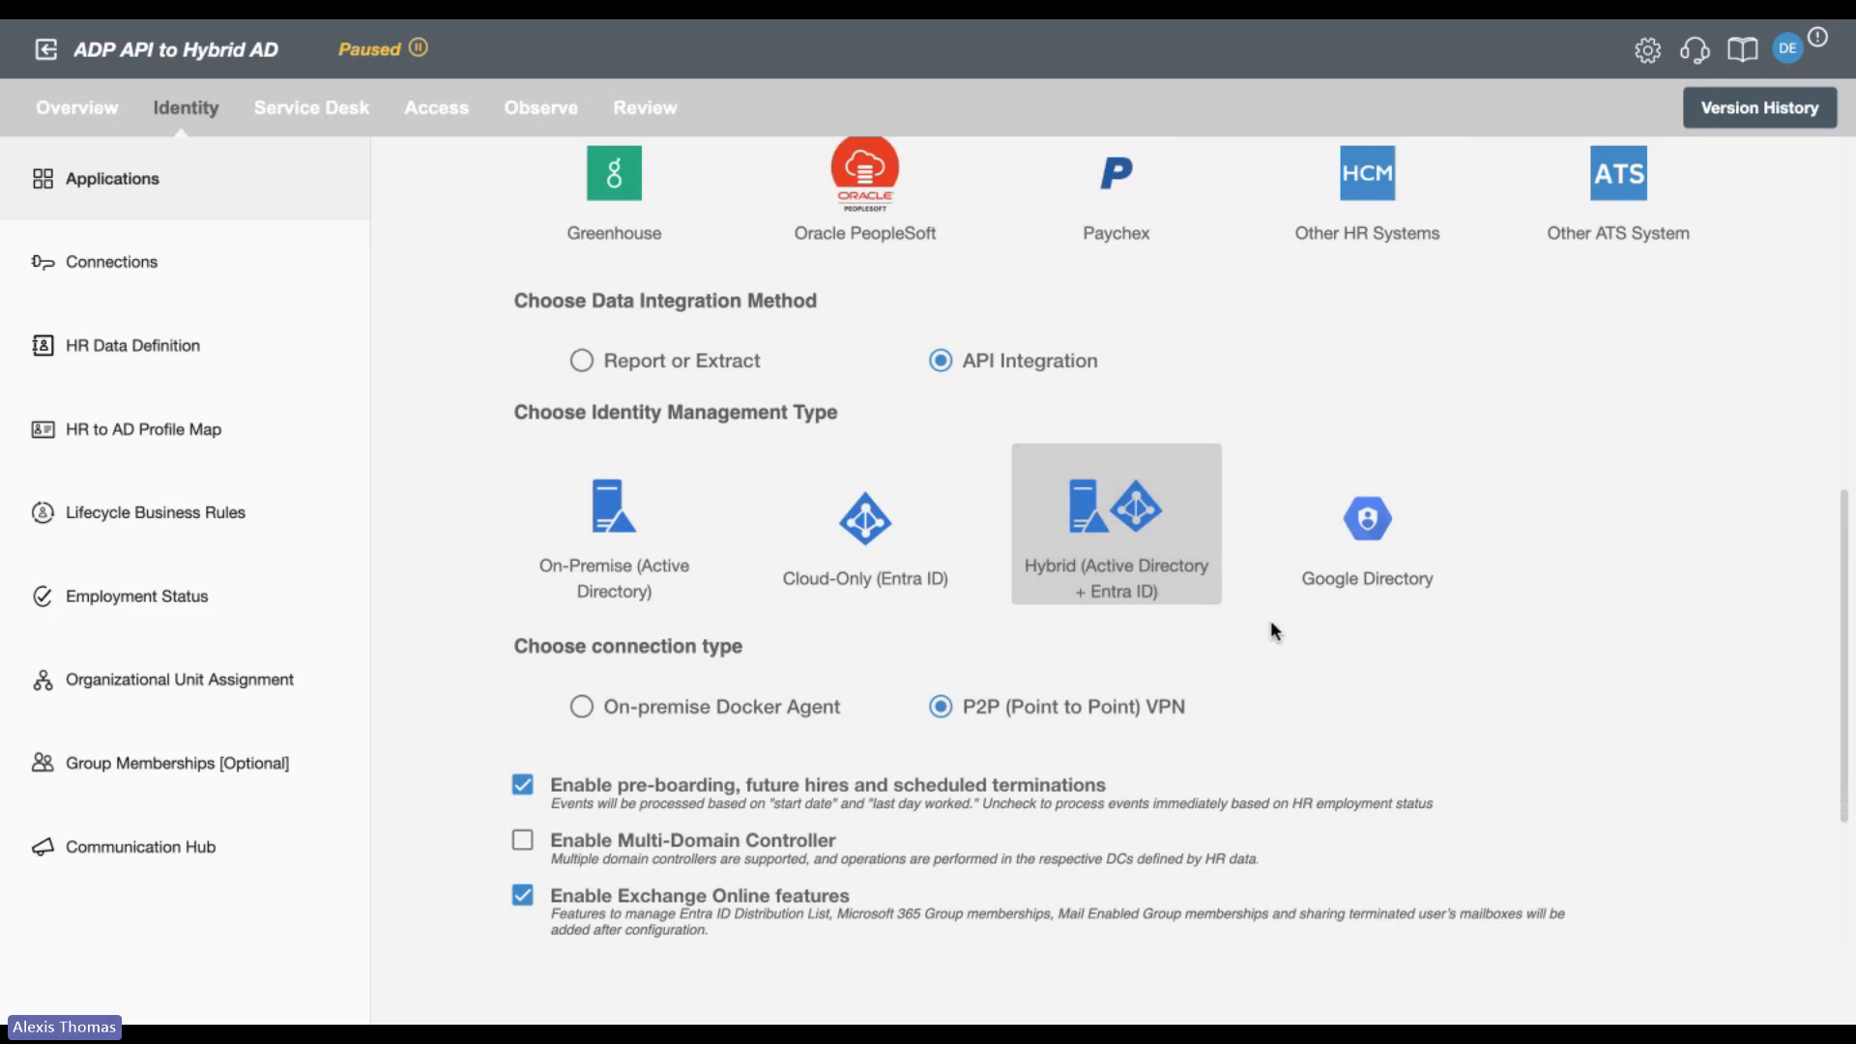
scroll(1272, 671, "down", 1)
scroll(1273, 671, "down", 1)
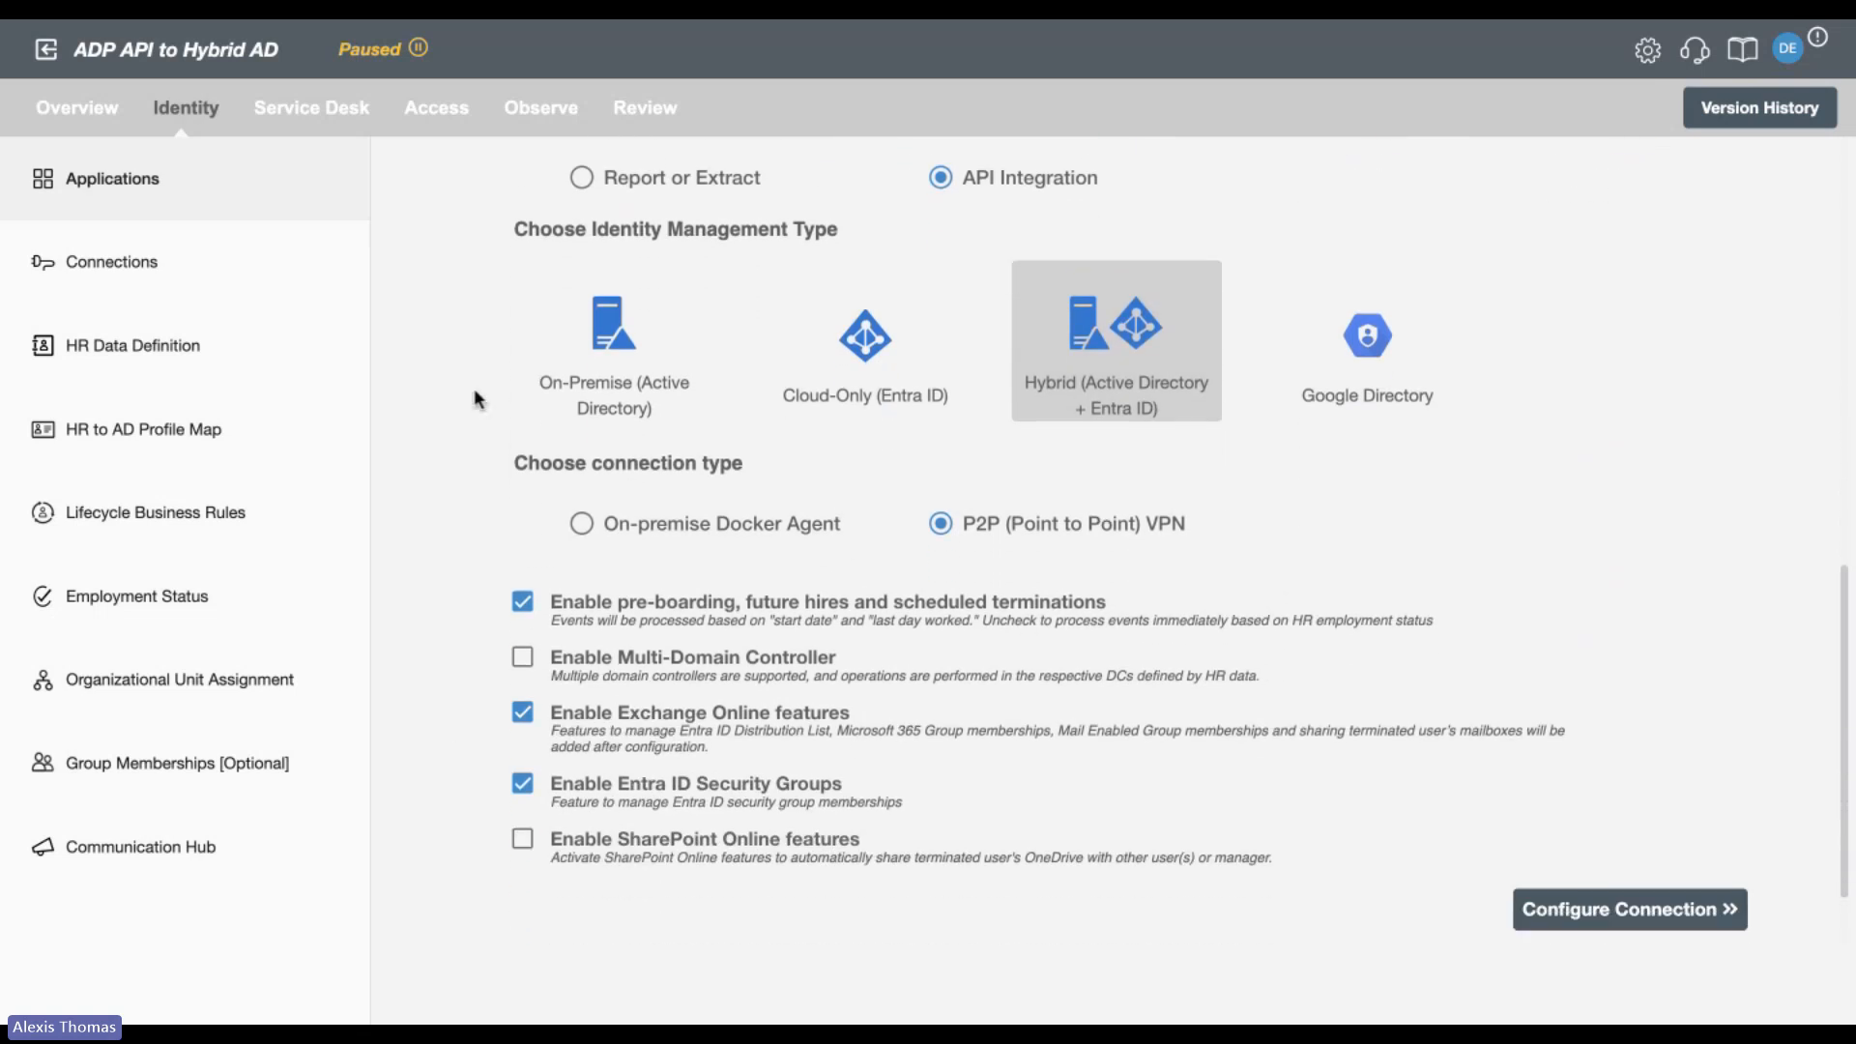
View the connection setup details for ADP and for the Hybrid directory.
left_click(304, 282)
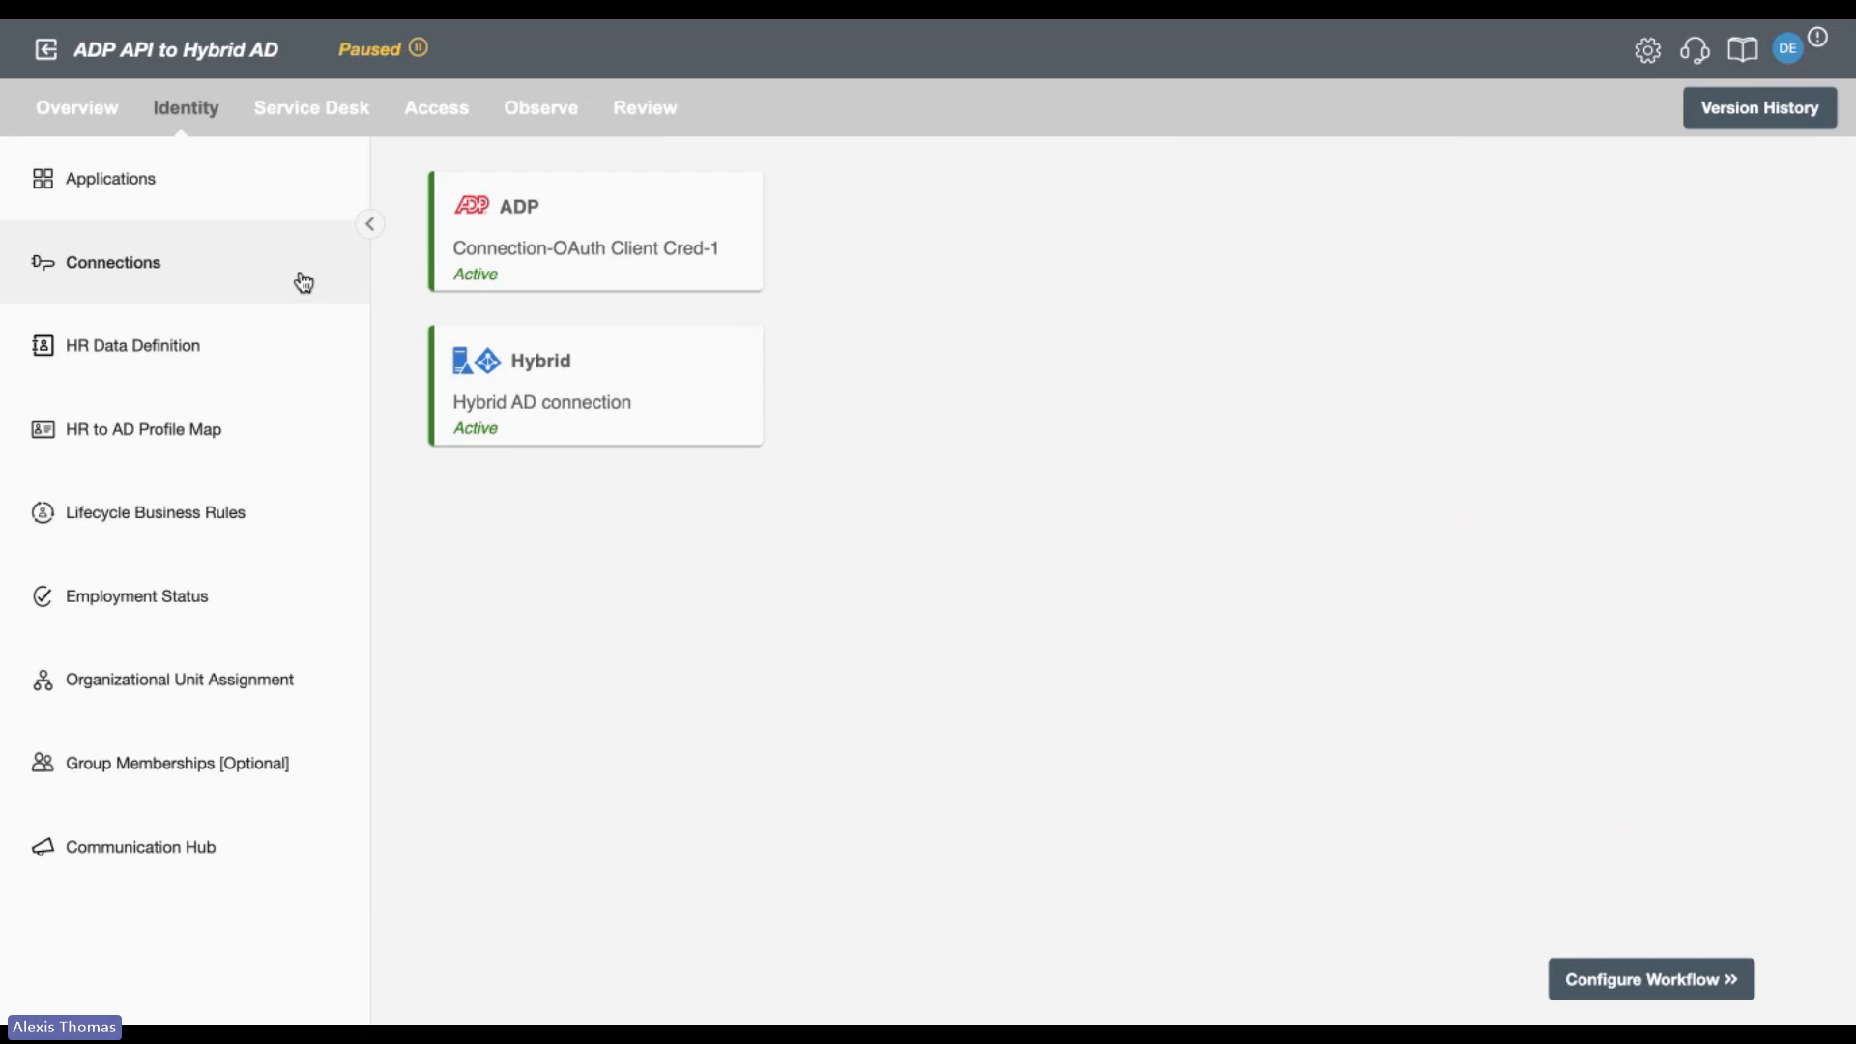
left_click(593, 238)
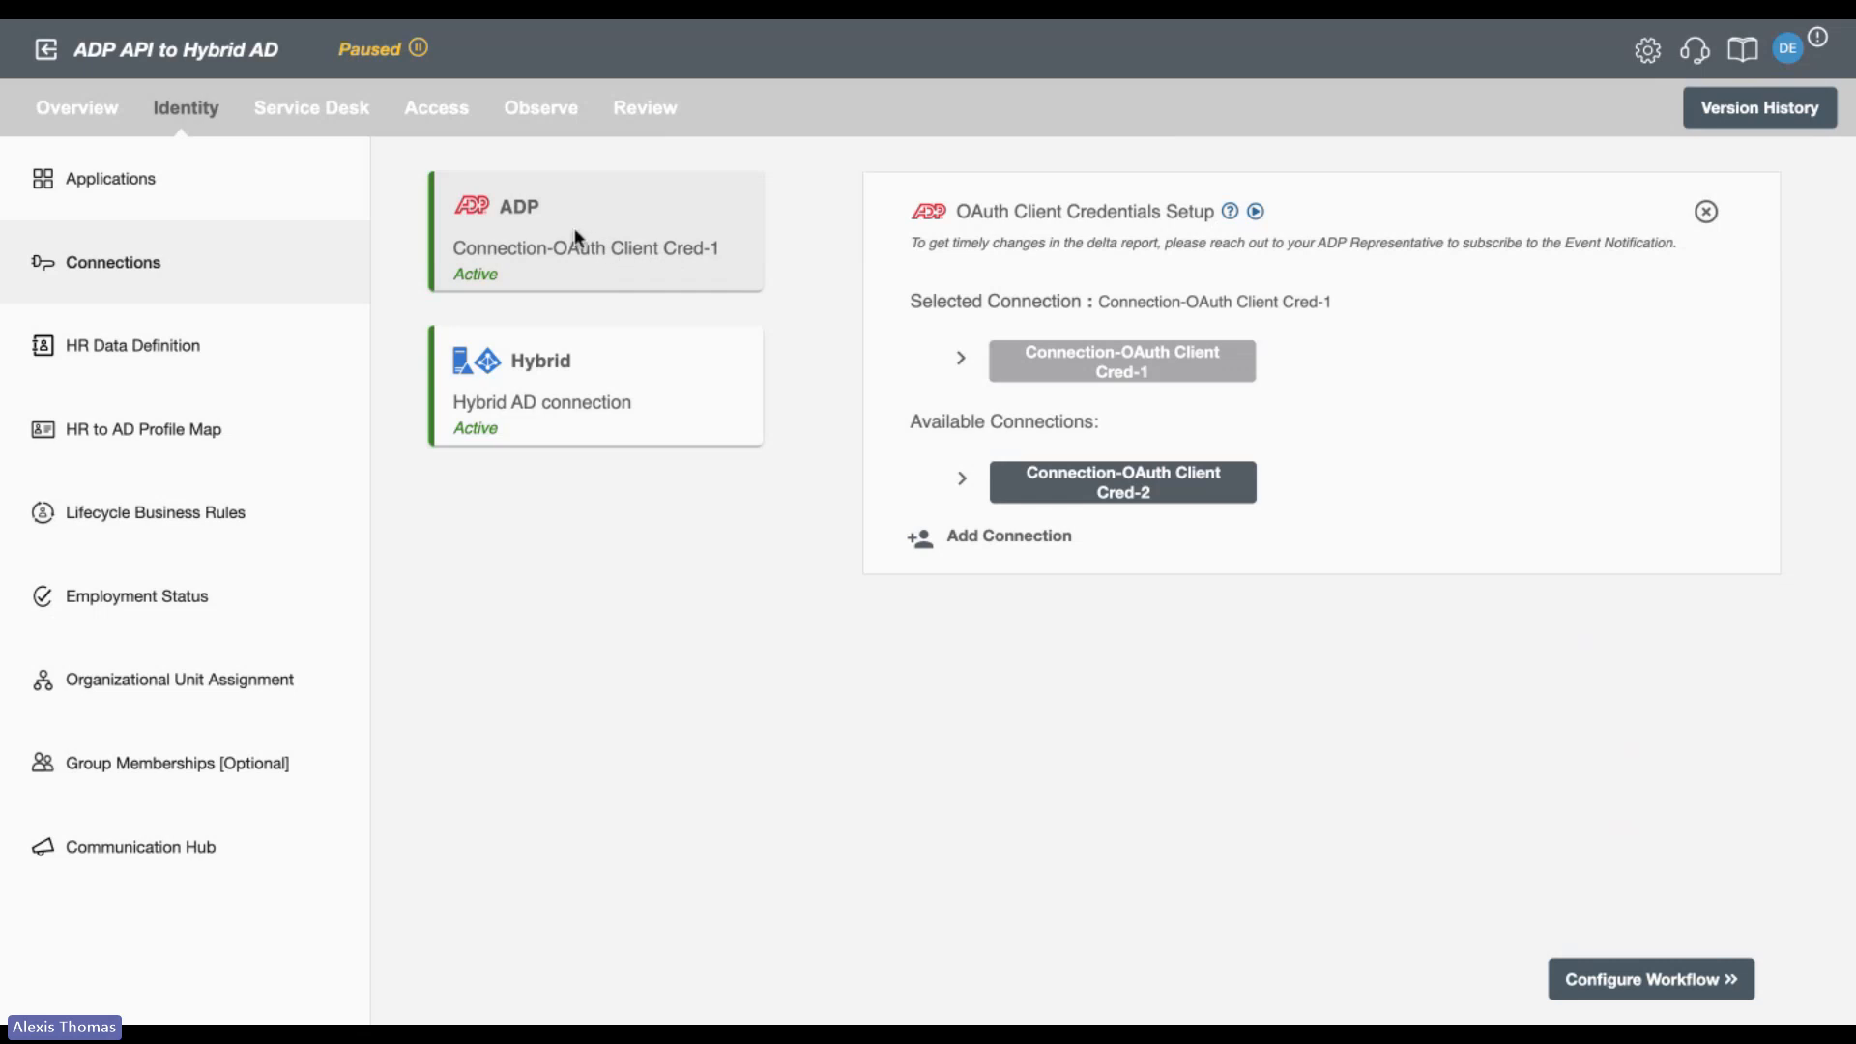
left_click(615, 355)
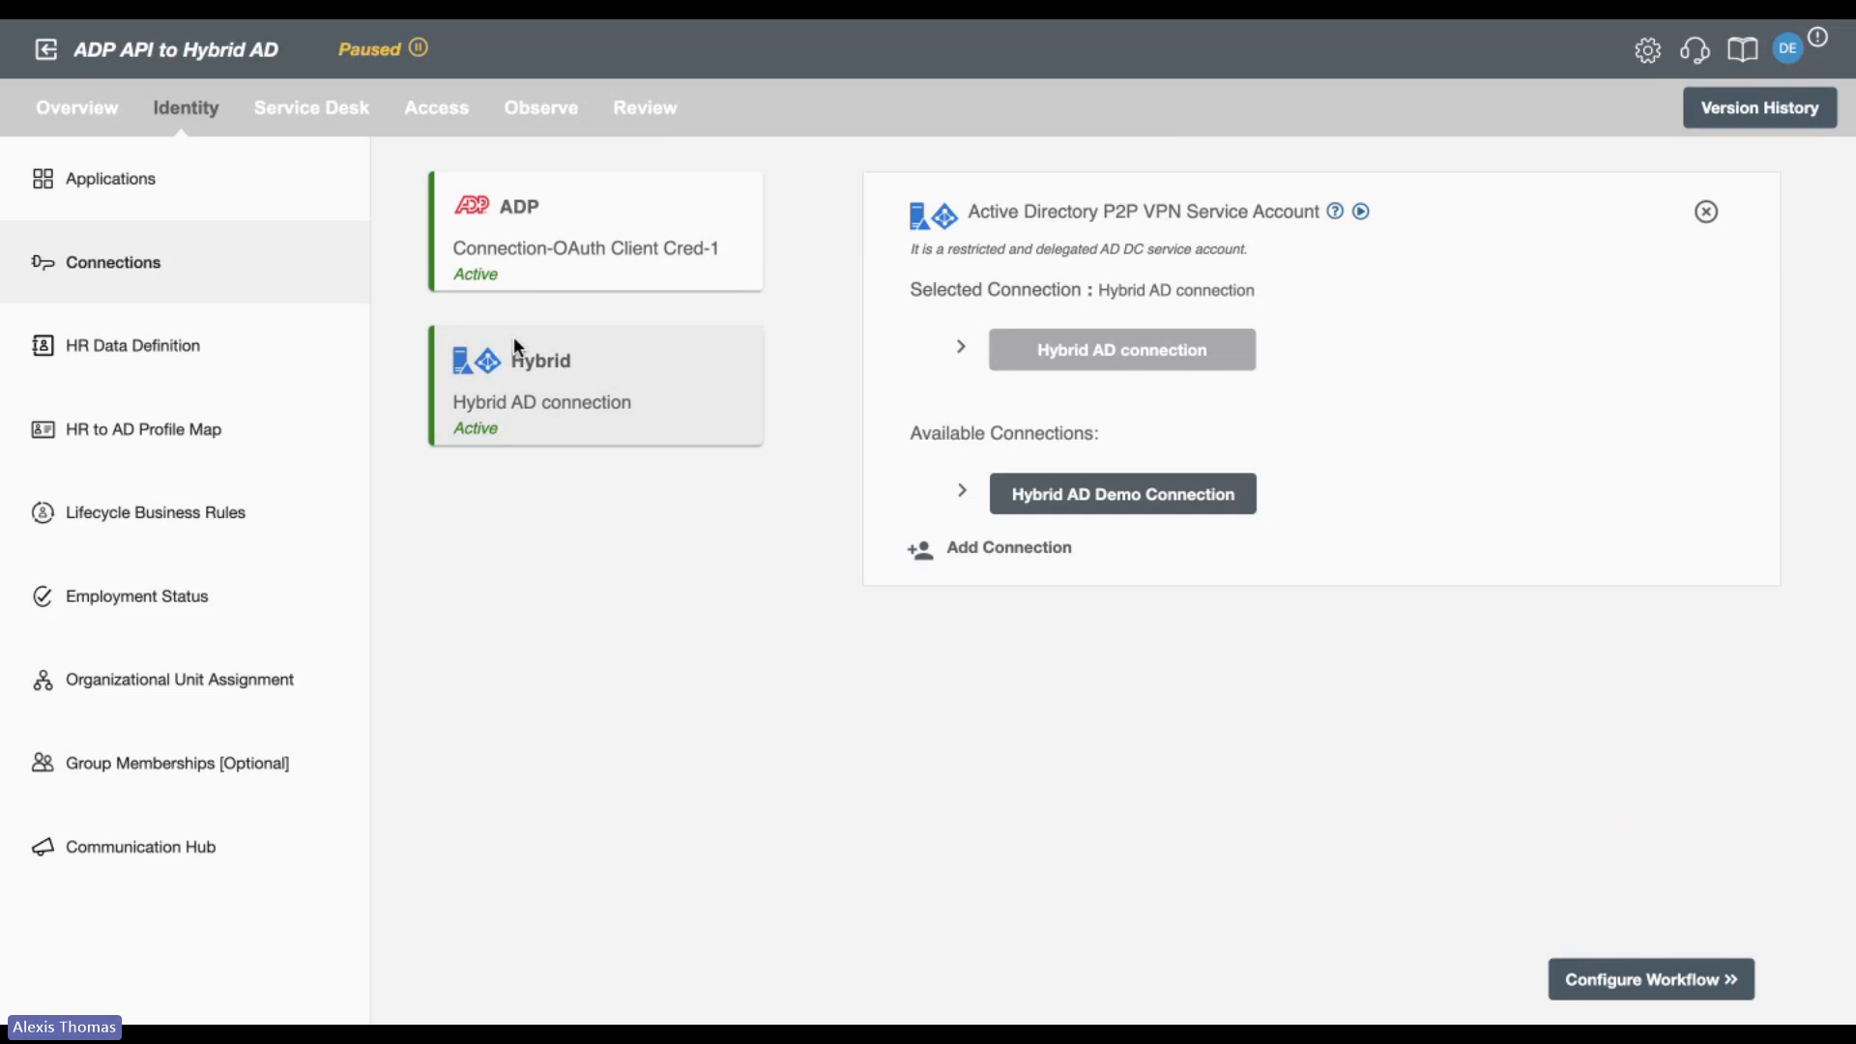
Review the HR Data Definition, examining the report type, polling interval, sync options and employee attributes available for processing.
left_click(177, 346)
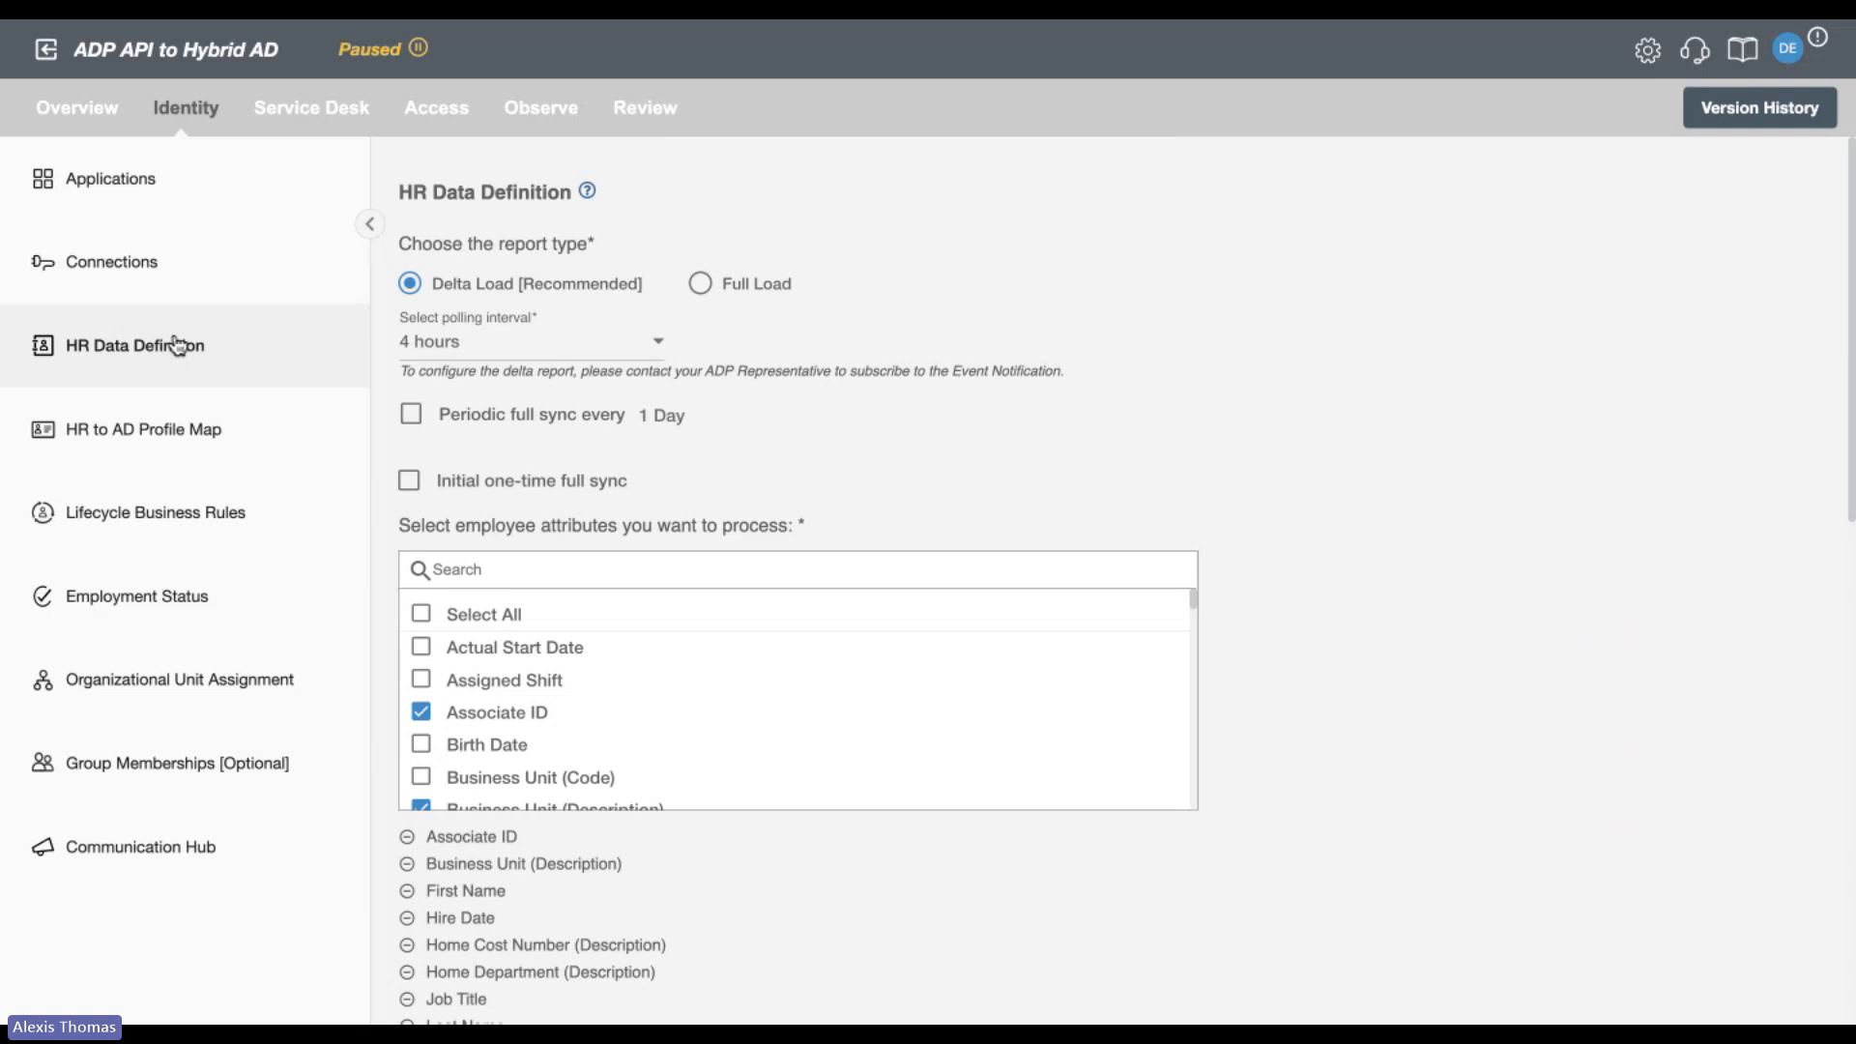
scroll(1144, 375, "down", 1)
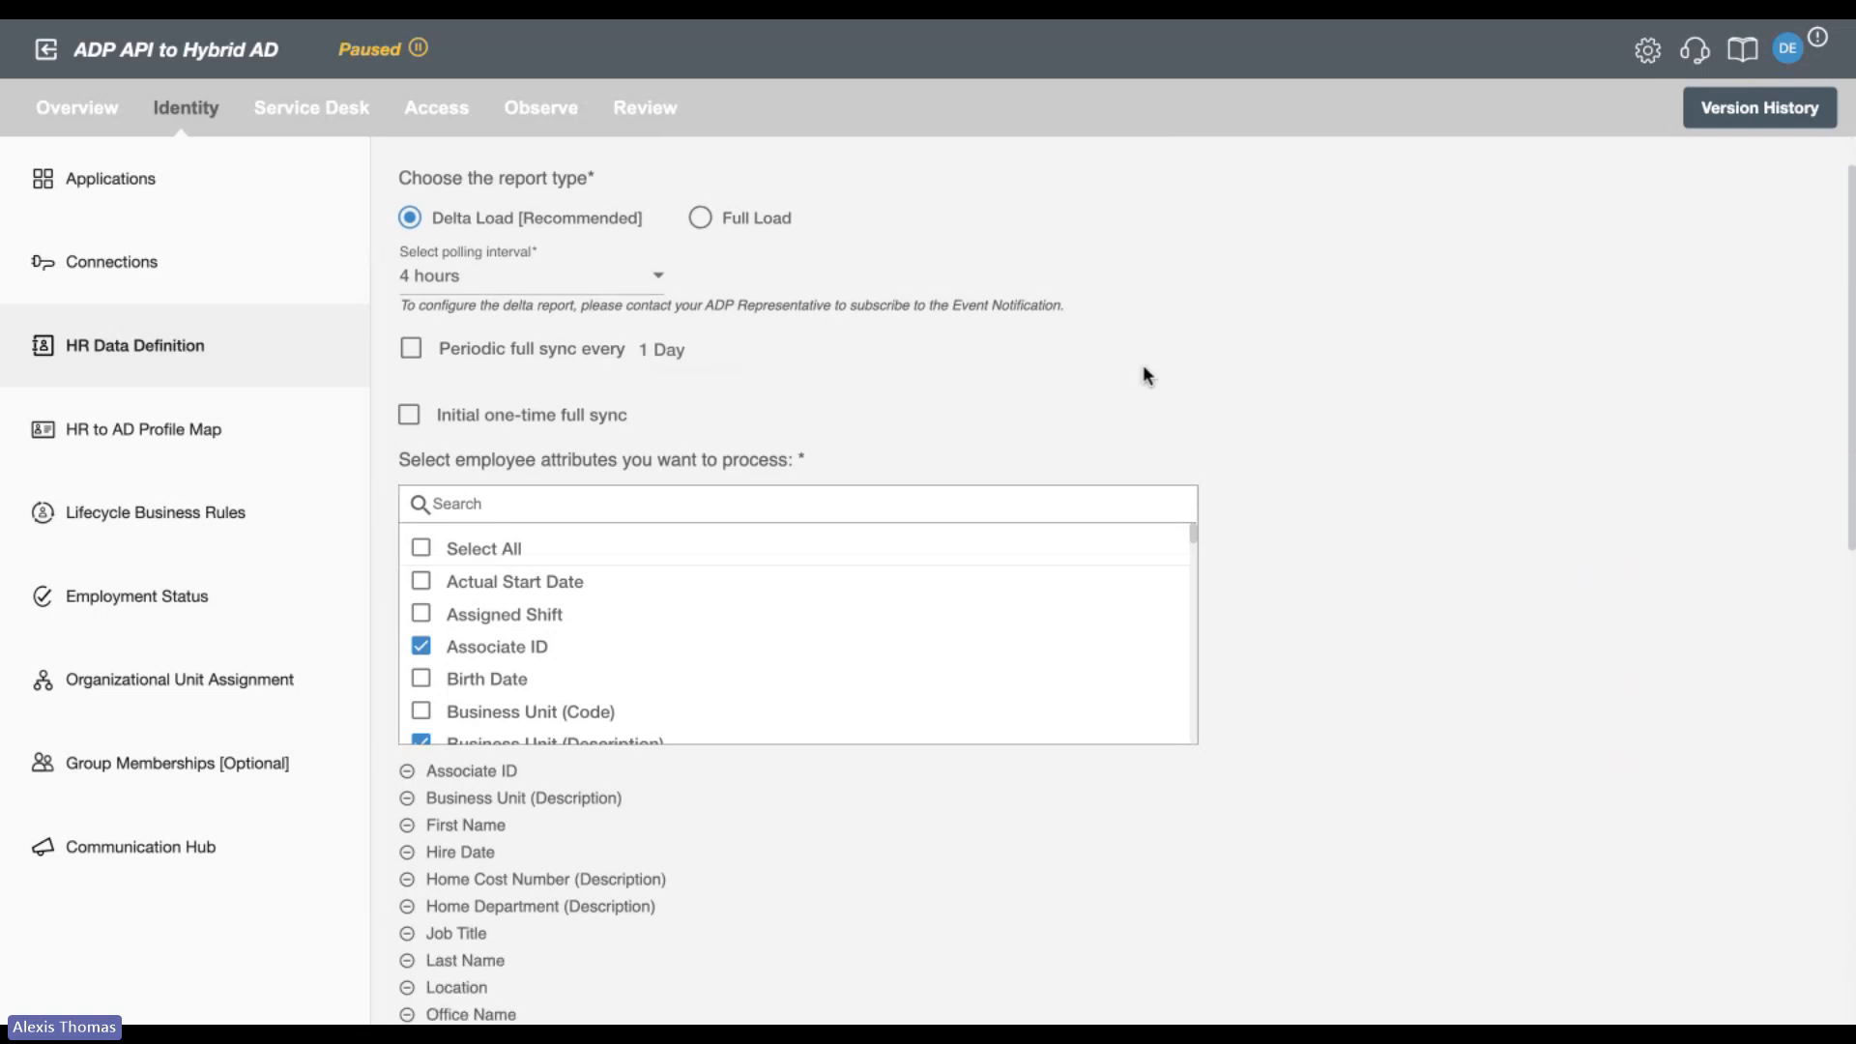
scroll(1144, 367, "down", 1)
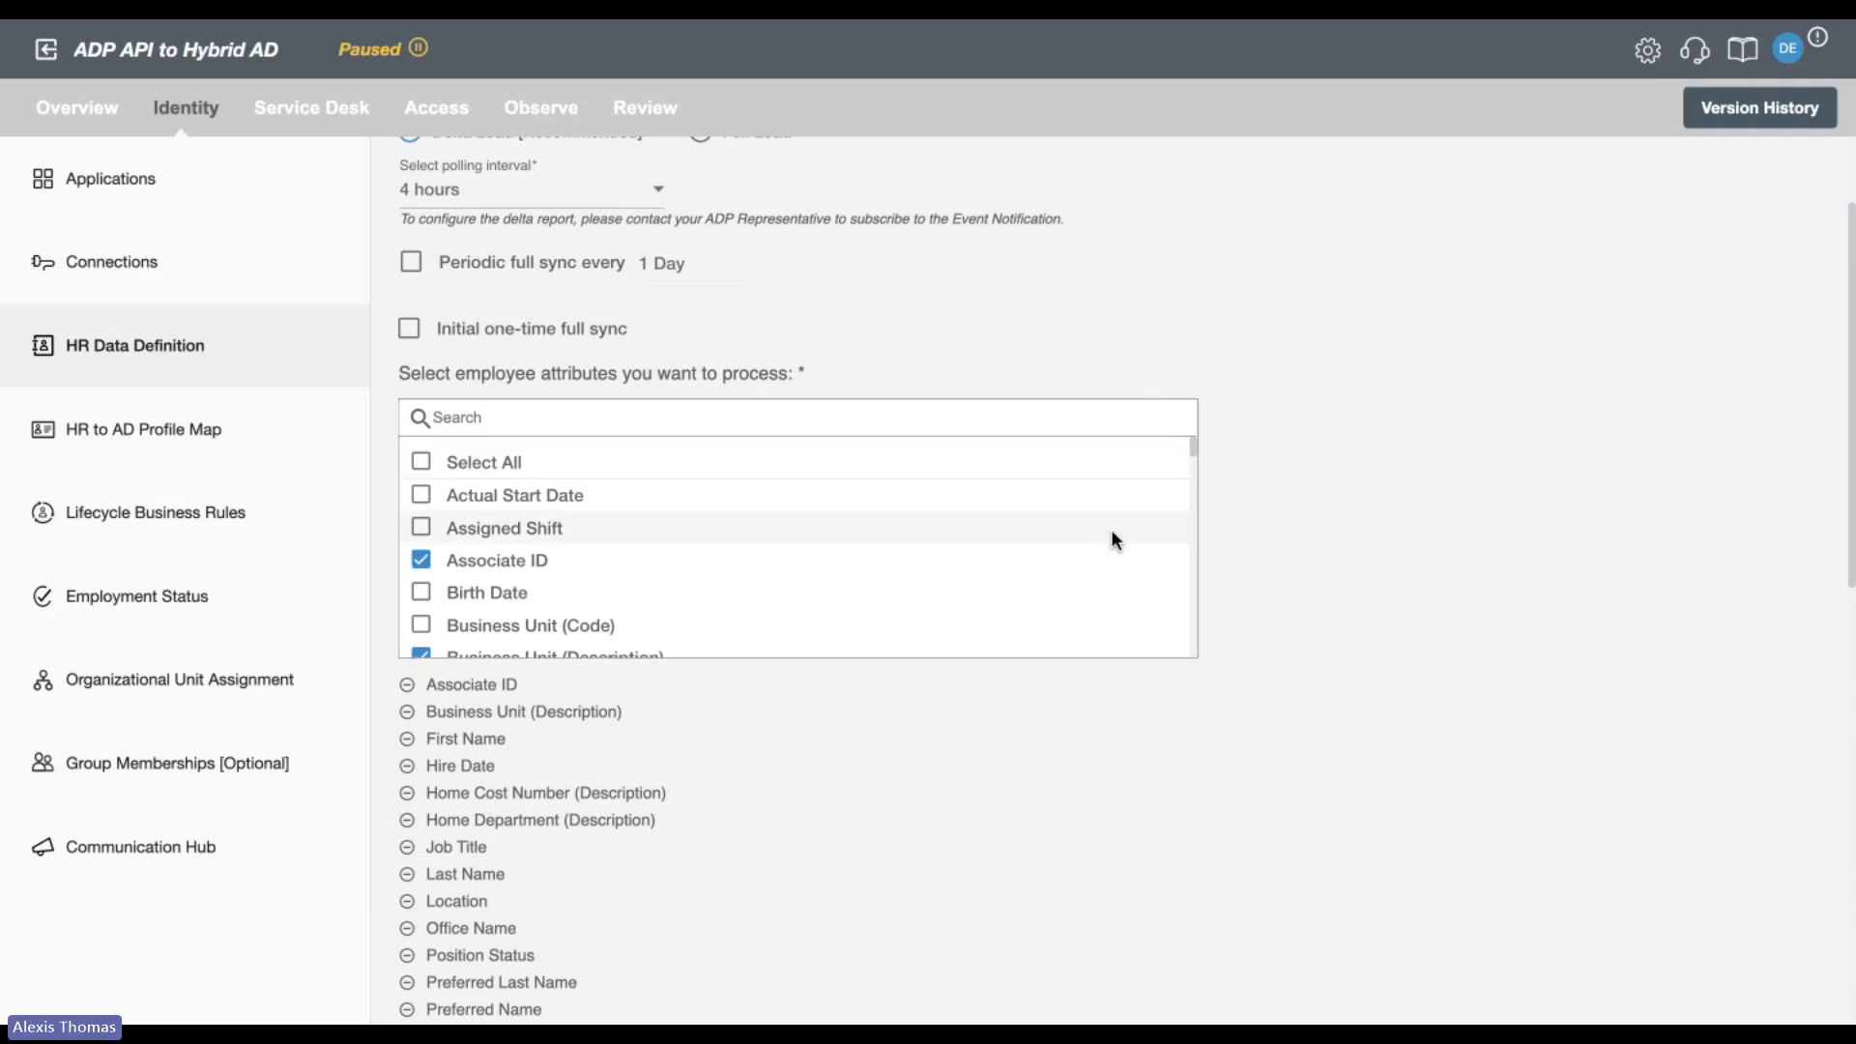
scroll(1111, 530, "down", 1)
scroll(1111, 530, "down", 5)
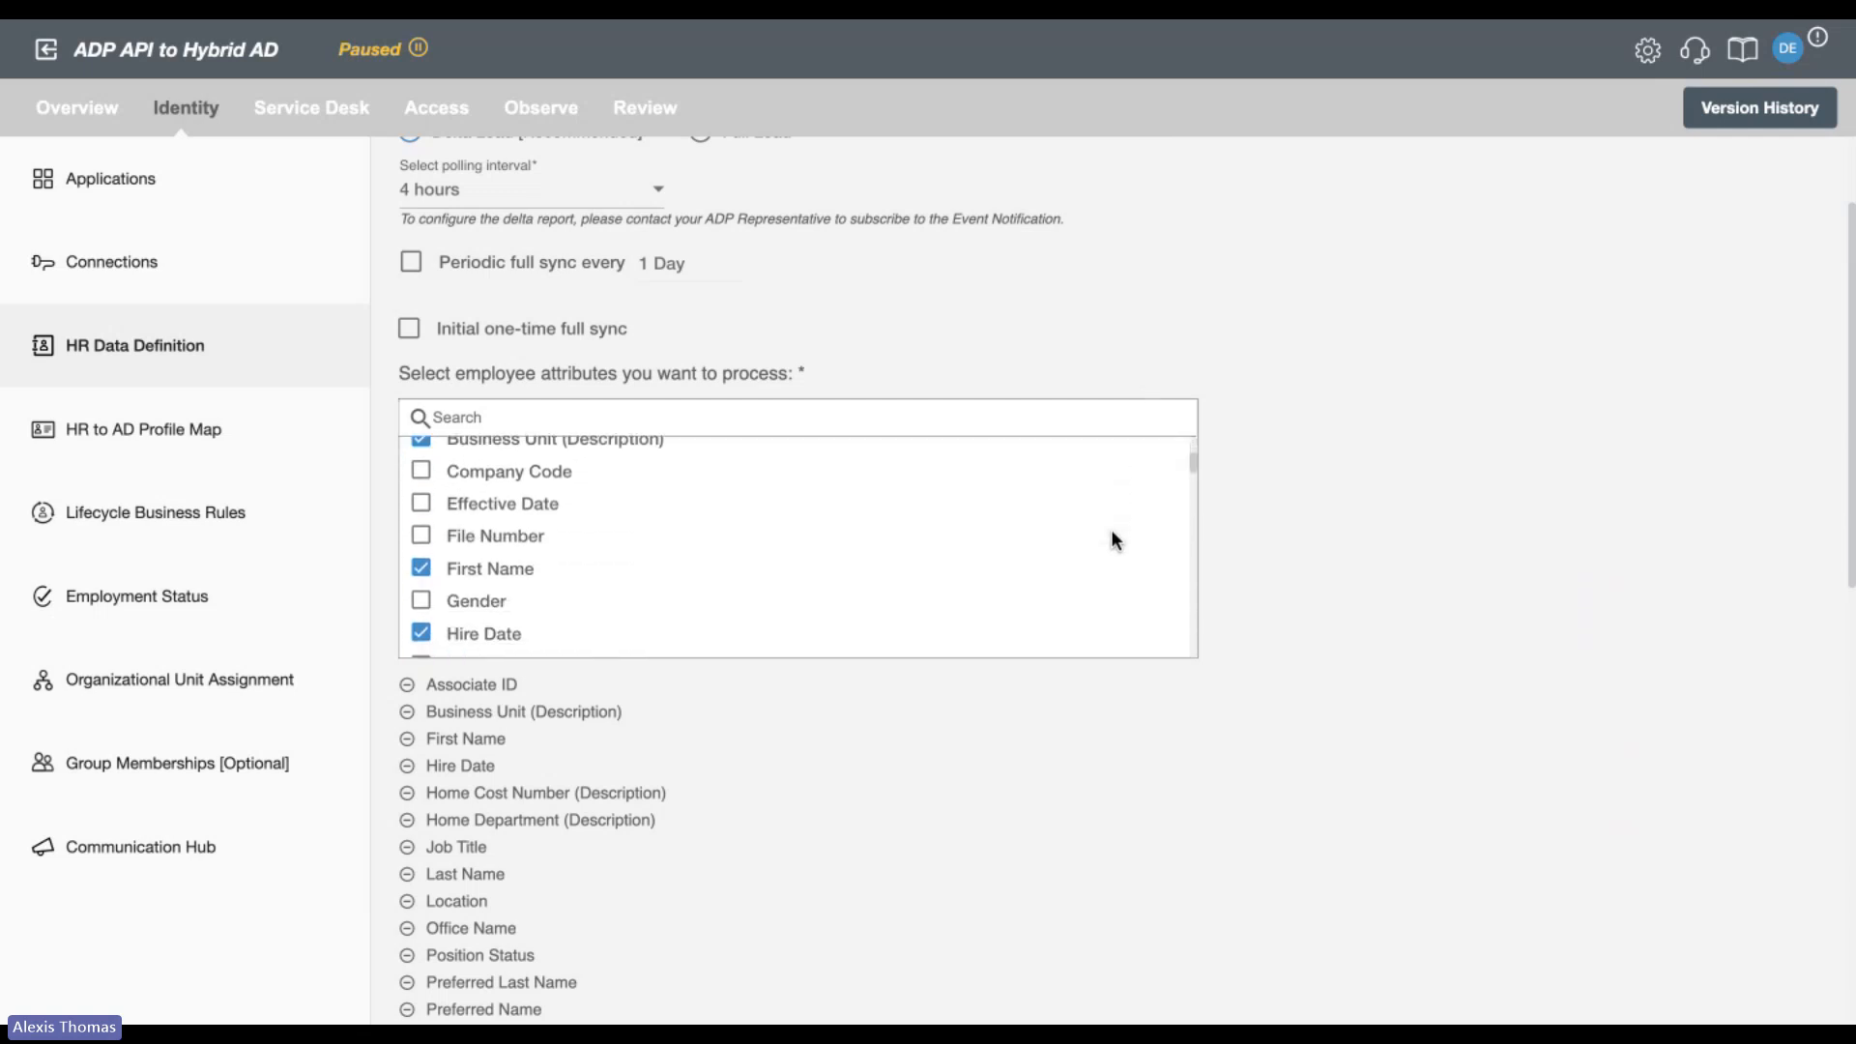
scroll(1112, 534, "down", 4)
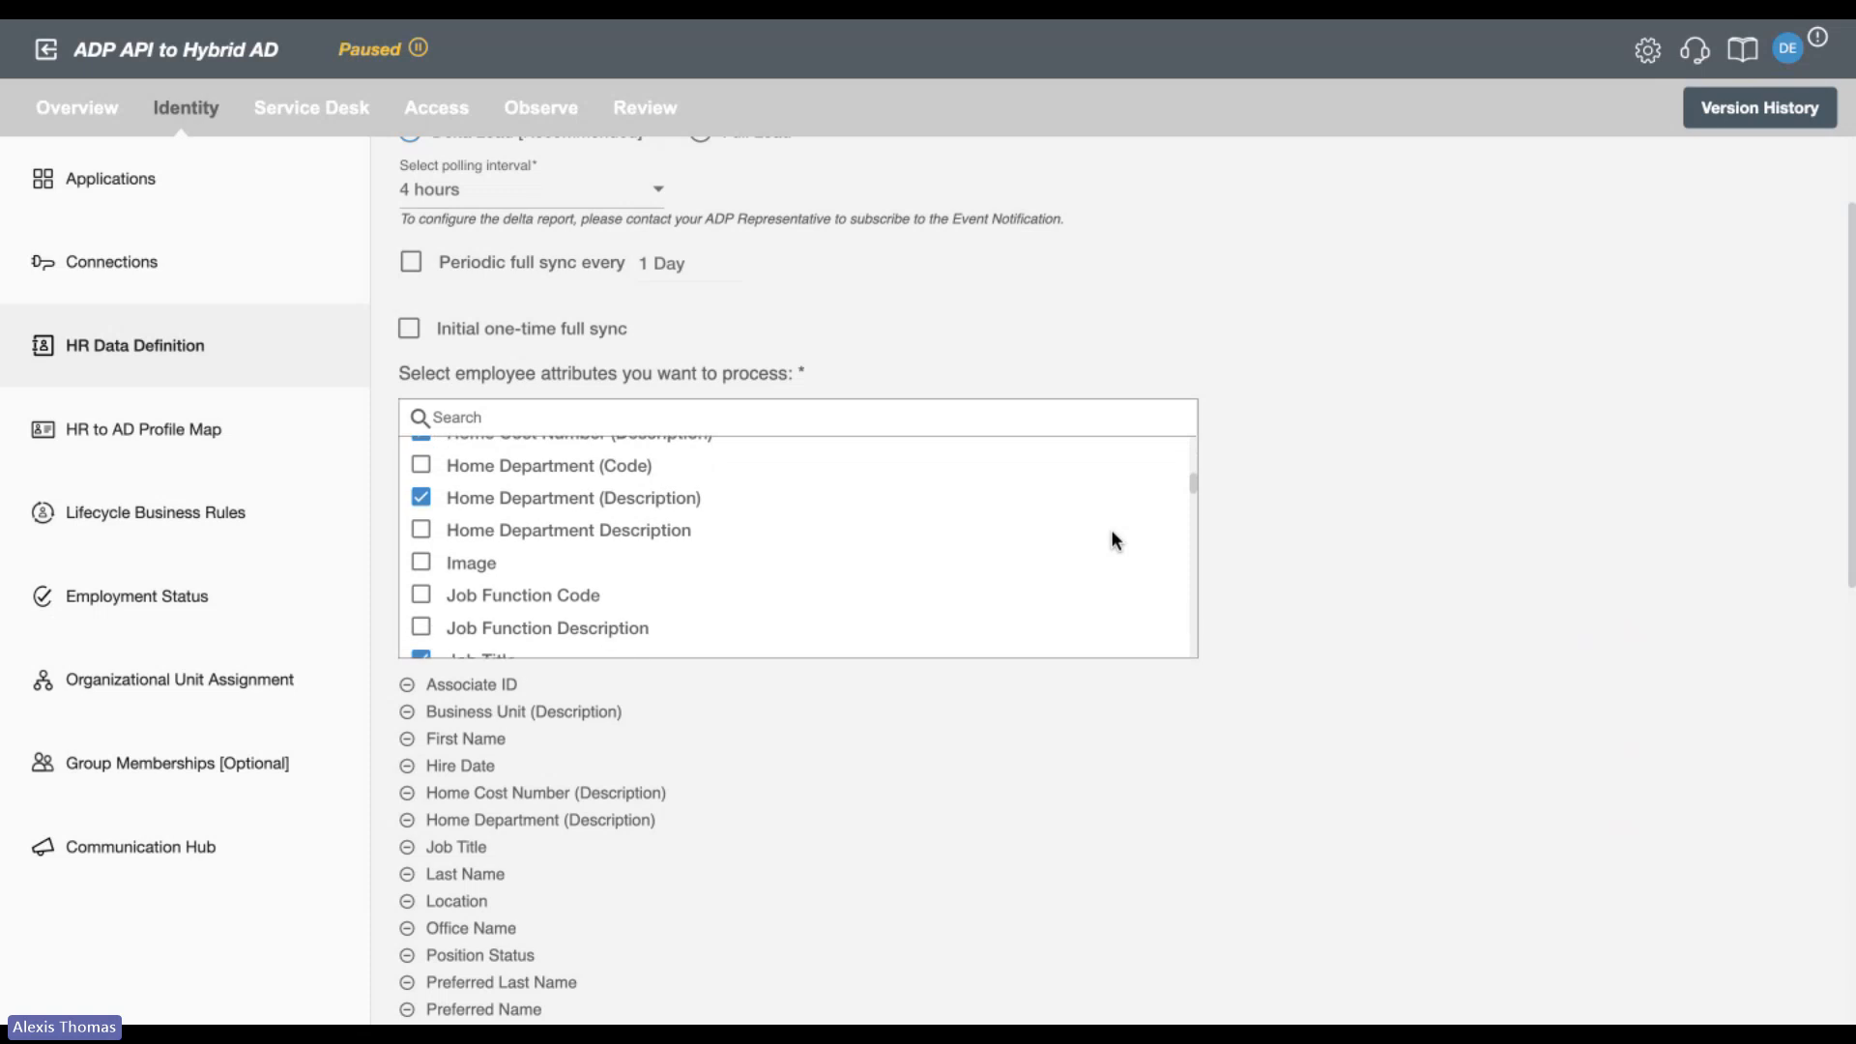
scroll(1112, 532, "down", 4)
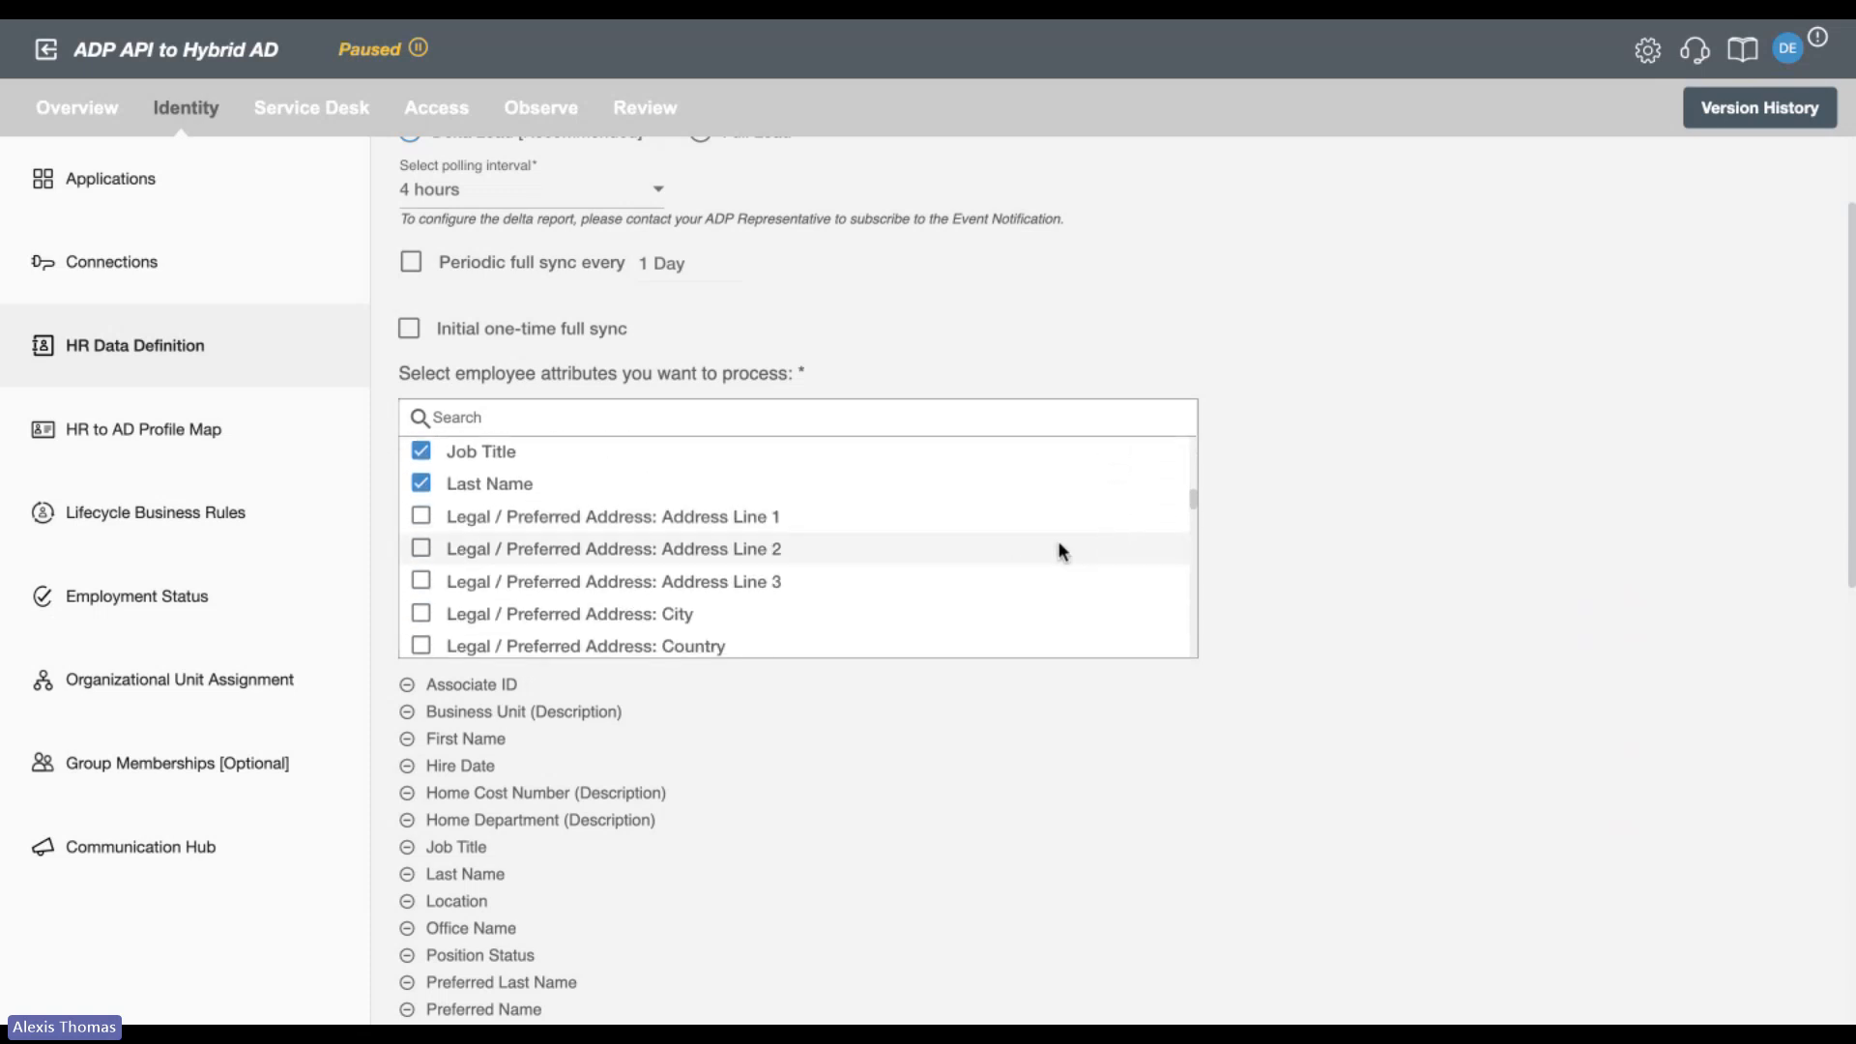
Try adding Legal / Preferred Address: Zip Code to the processed employee attributes, and deselect it again.
scroll(1005, 561, "down", 5)
left_click(438, 597)
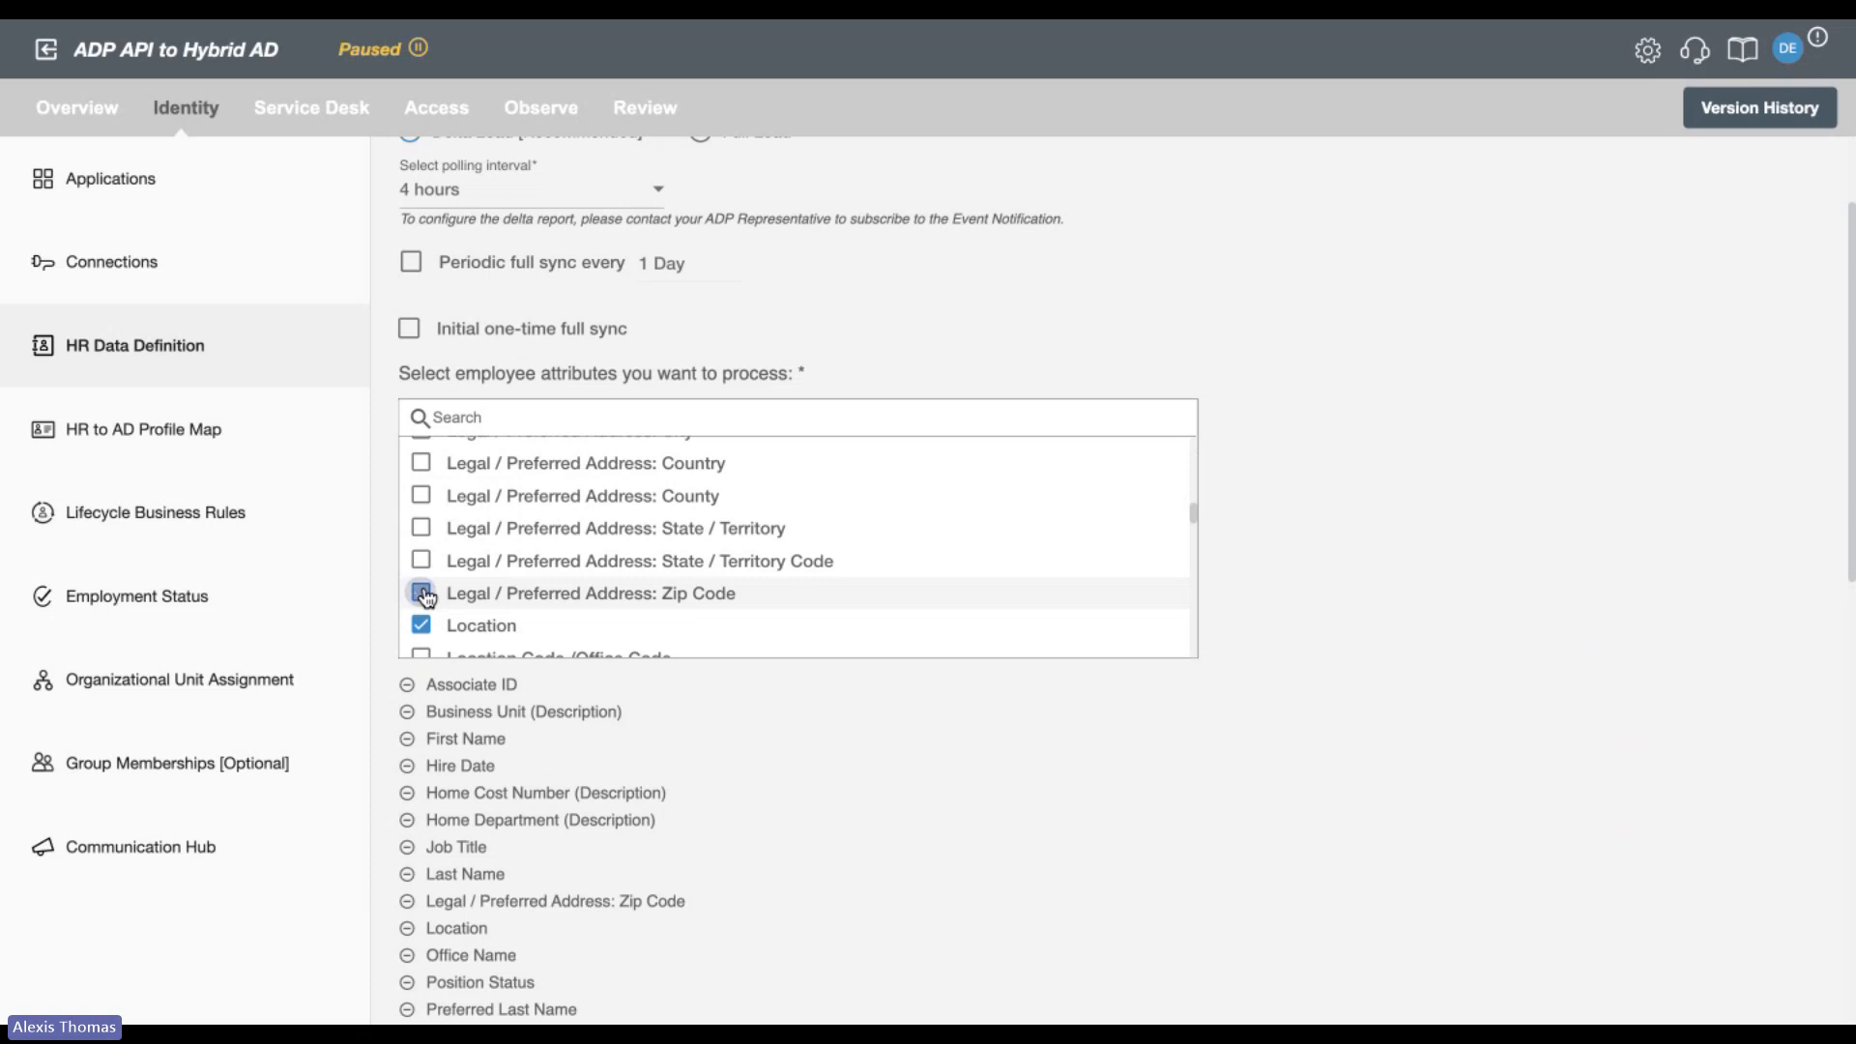
left_click(438, 597)
Try switching the timezone definition for scheduled events to Multi-timezone.
scroll(849, 817, "down", 3)
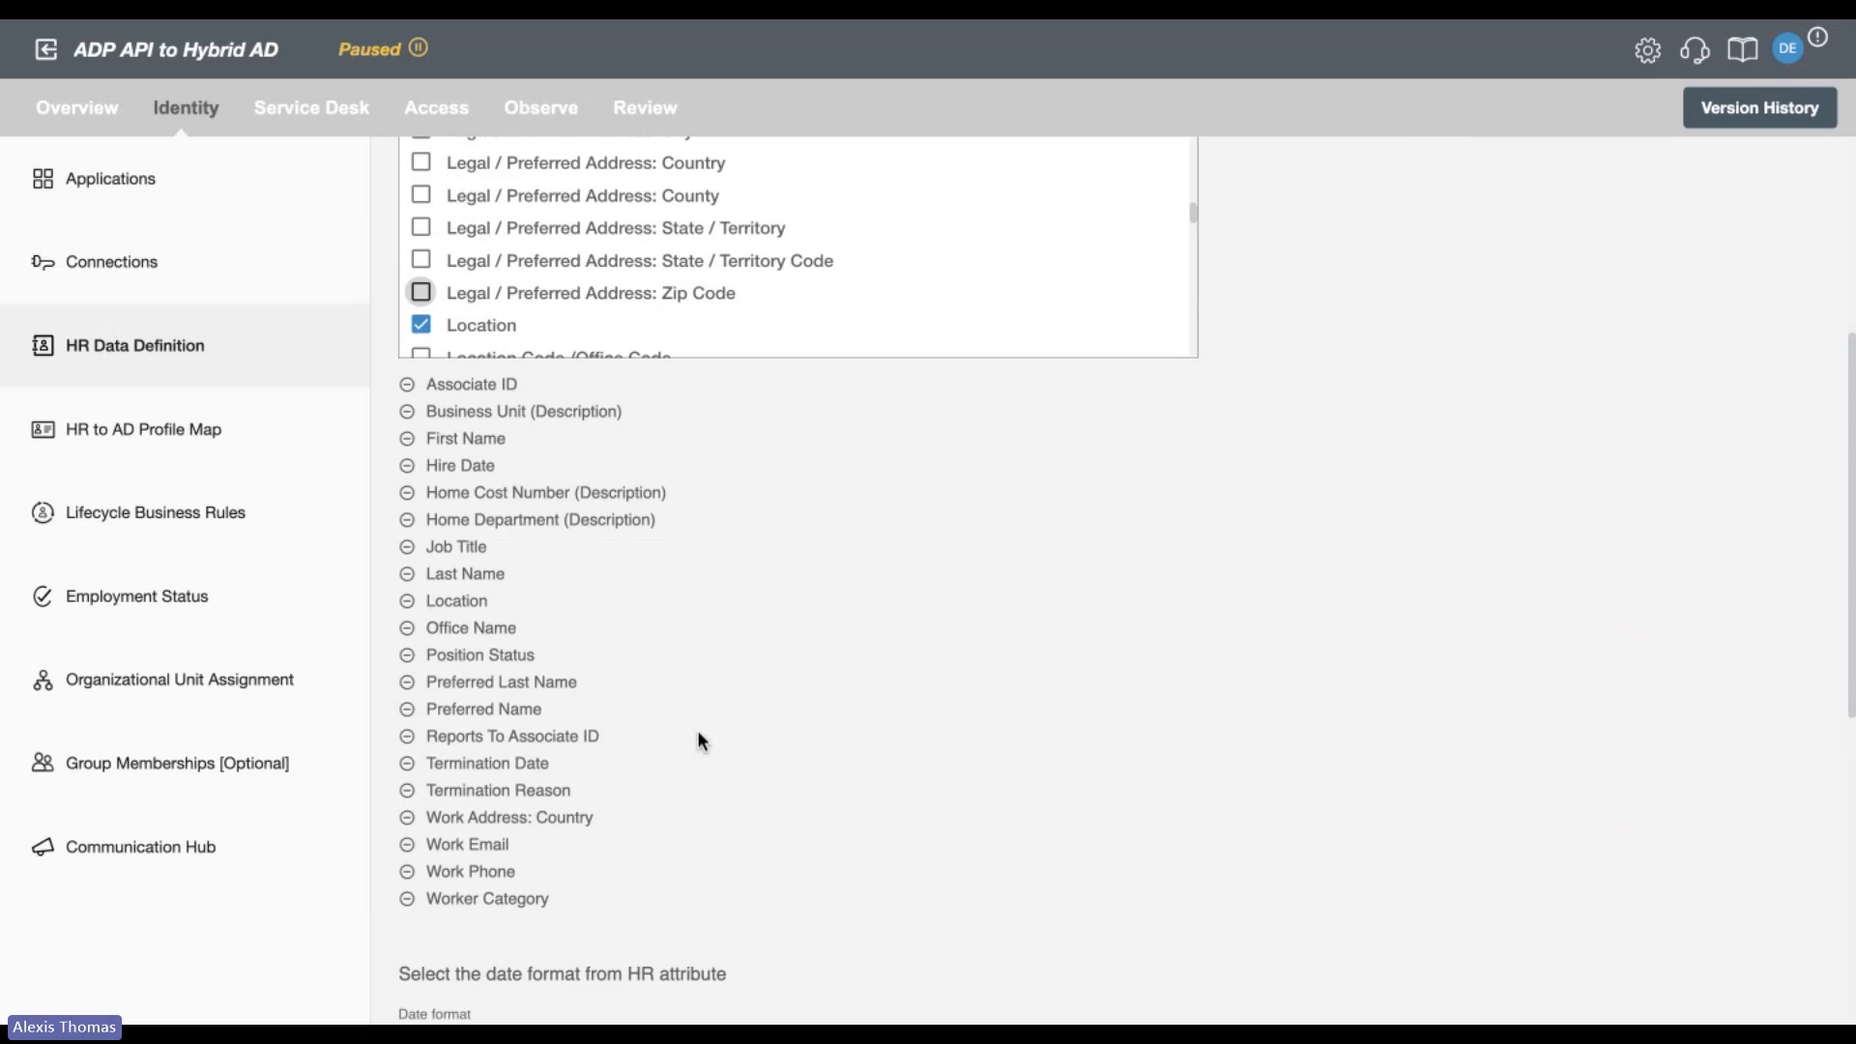
scroll(698, 732, "down", 3)
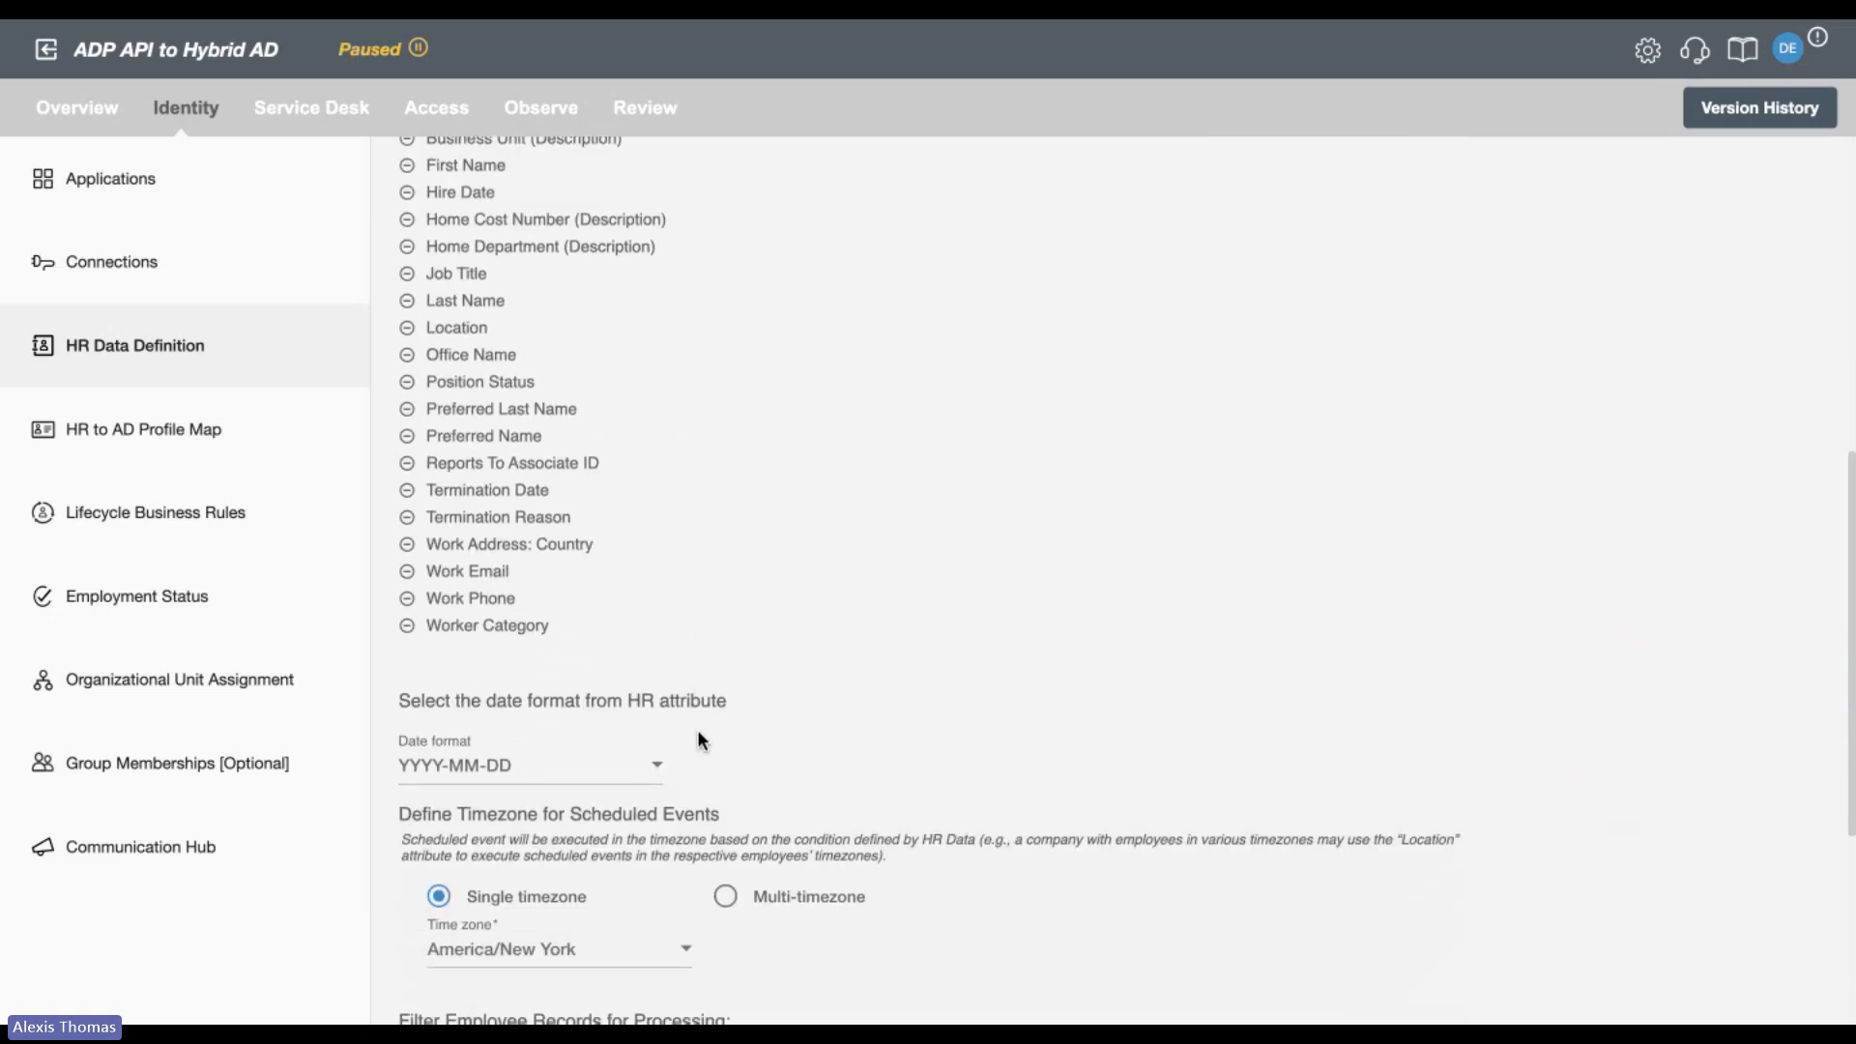
scroll(698, 729, "down", 2)
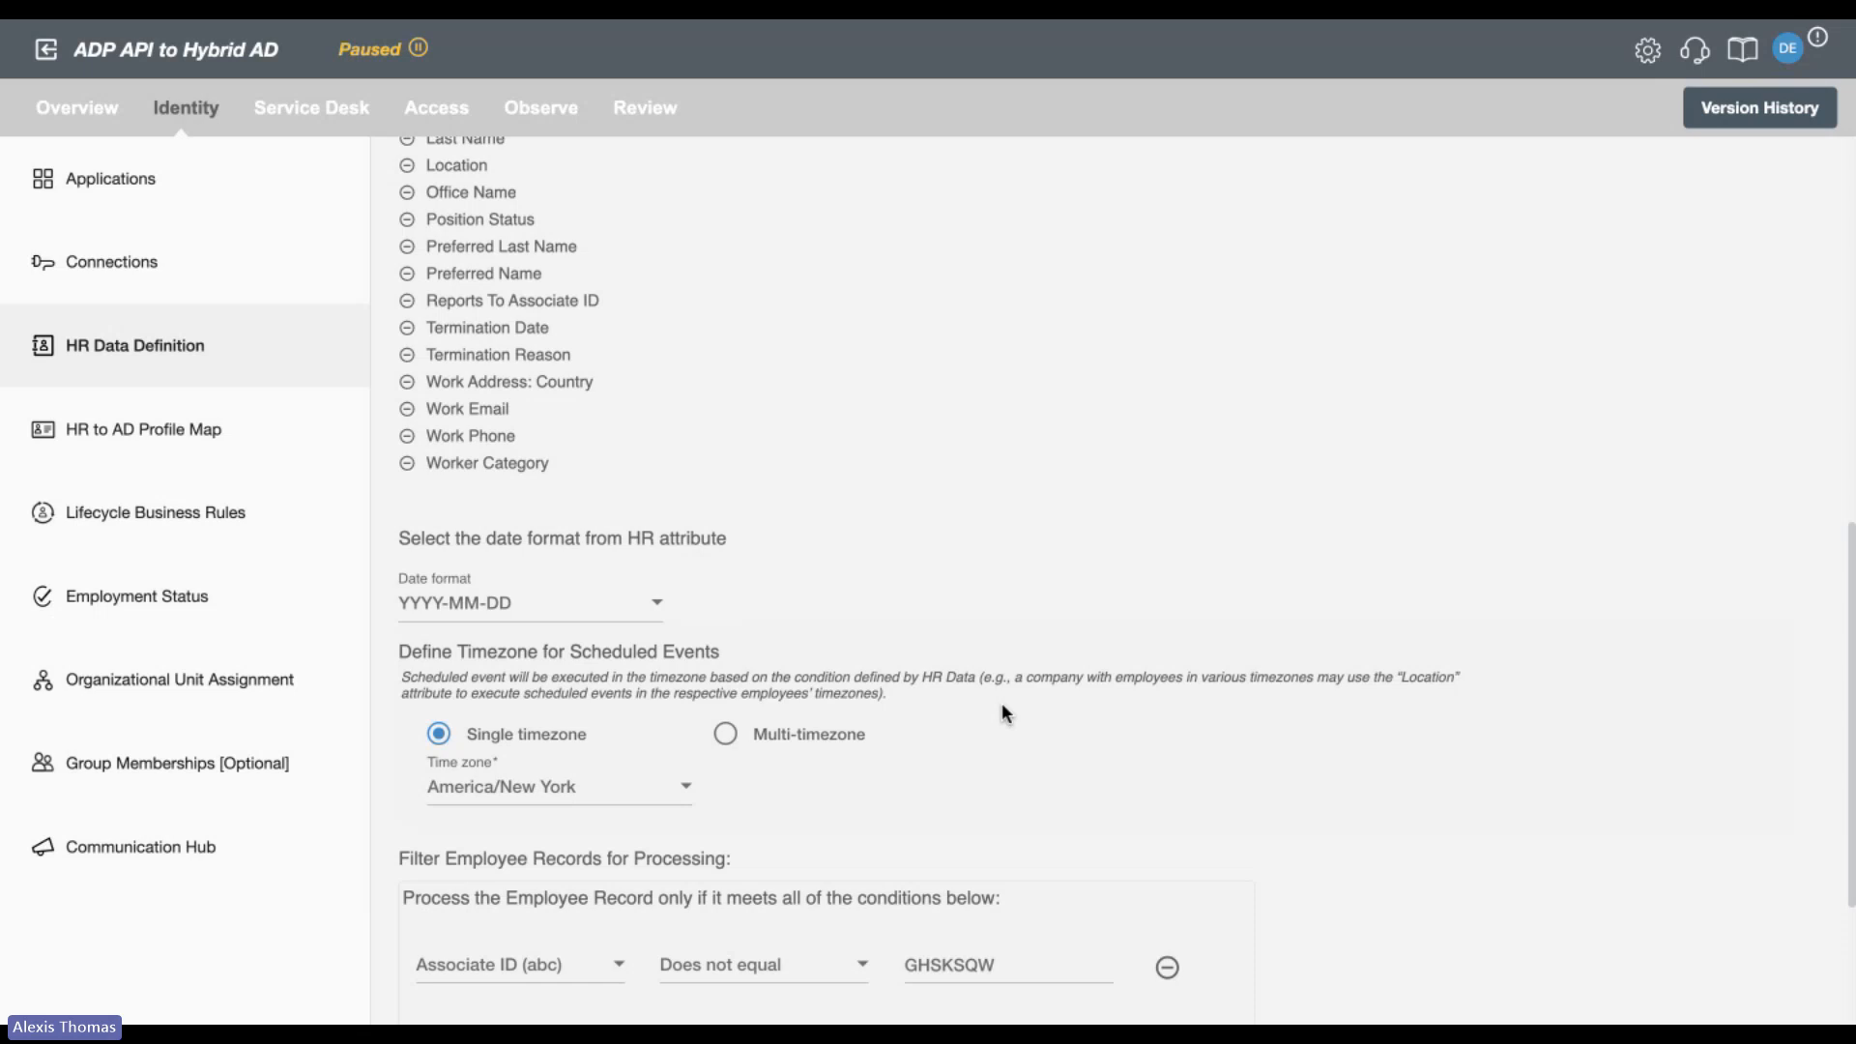
left_click(726, 735)
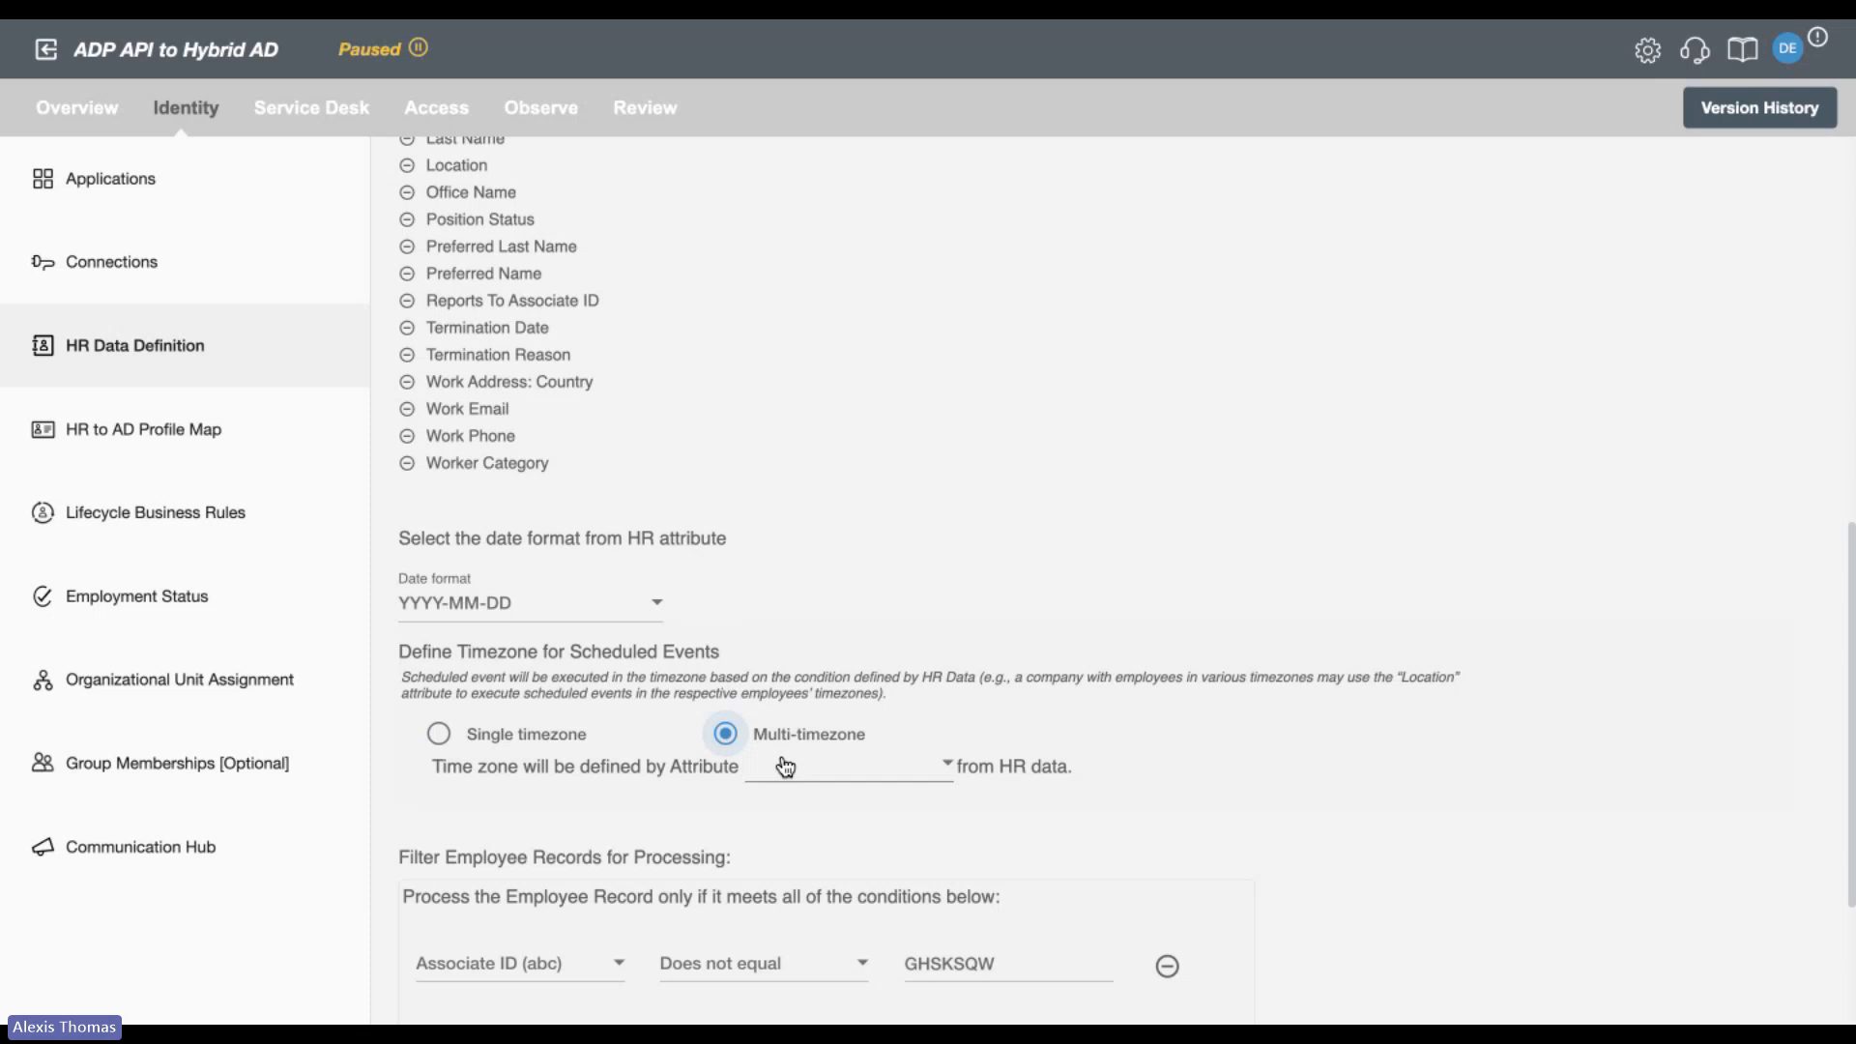
Discard the unsaved HR Data Definition changes and review the name mappings and UPN settings in the HR to AD Profile Map.
left_click(221, 427)
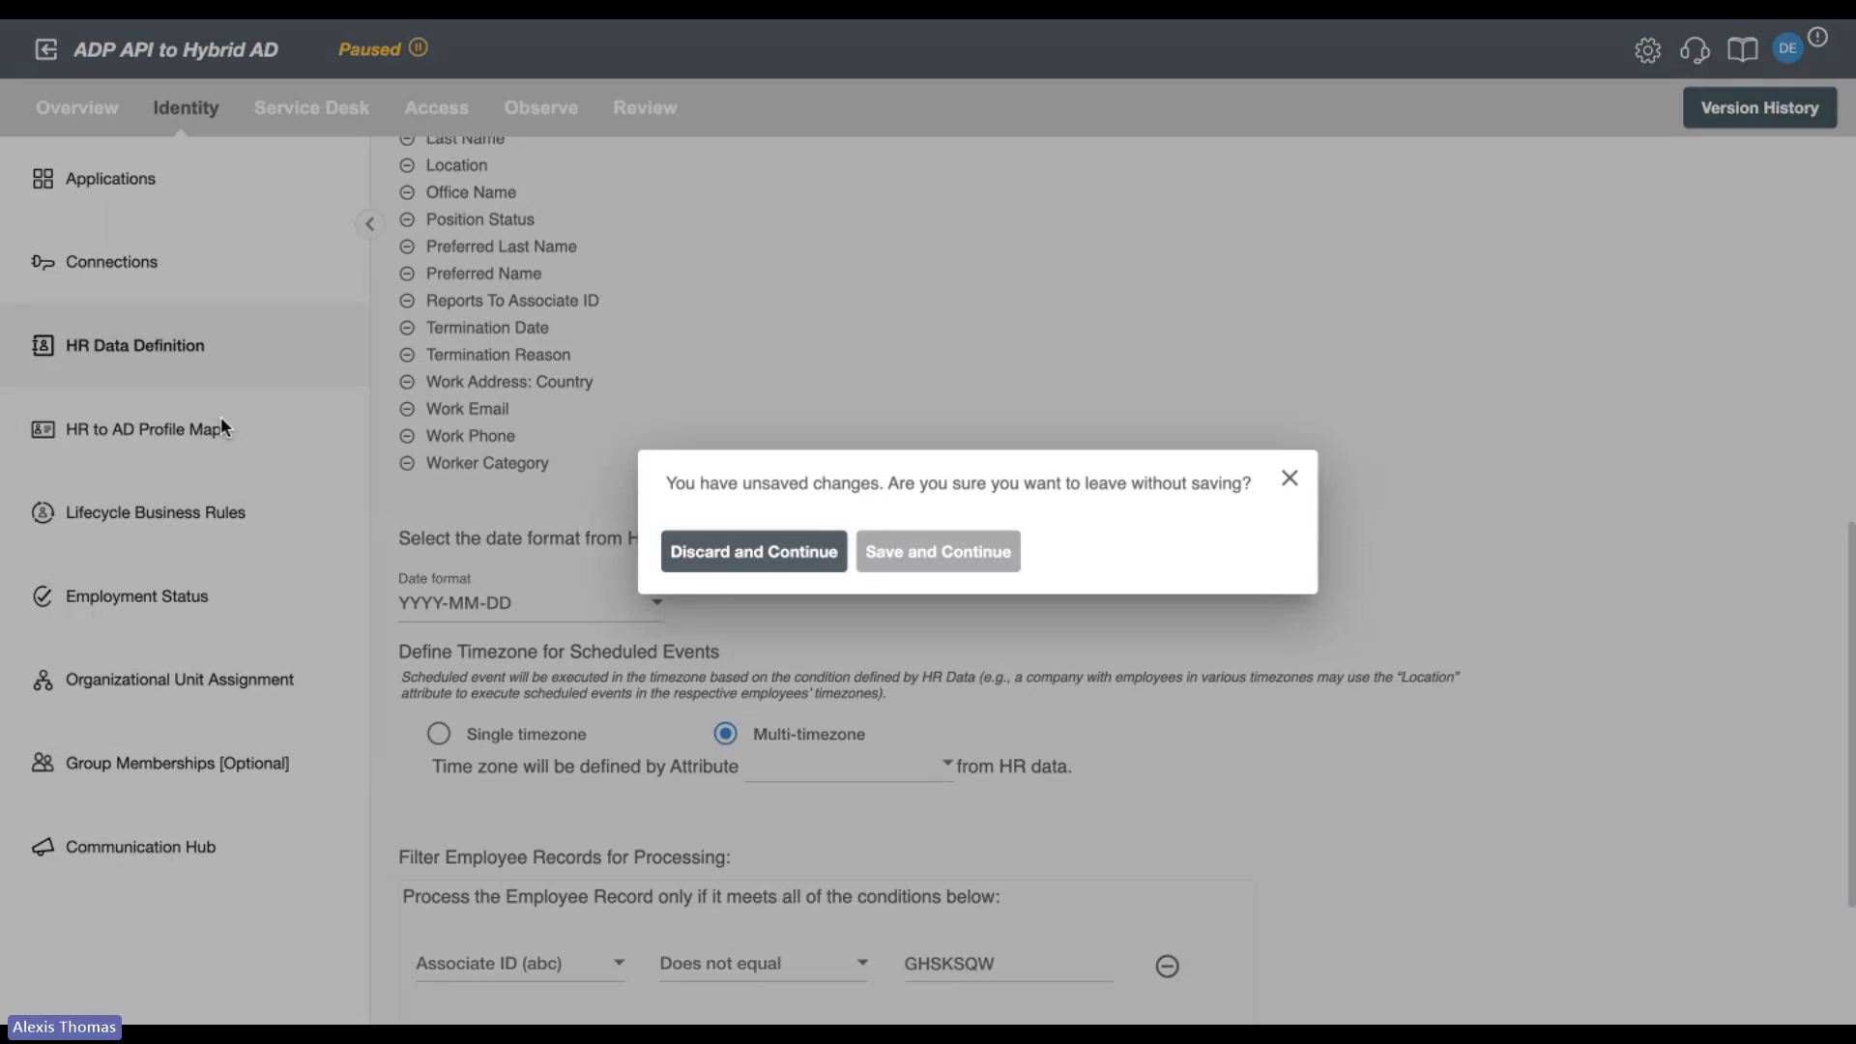
left_click(810, 553)
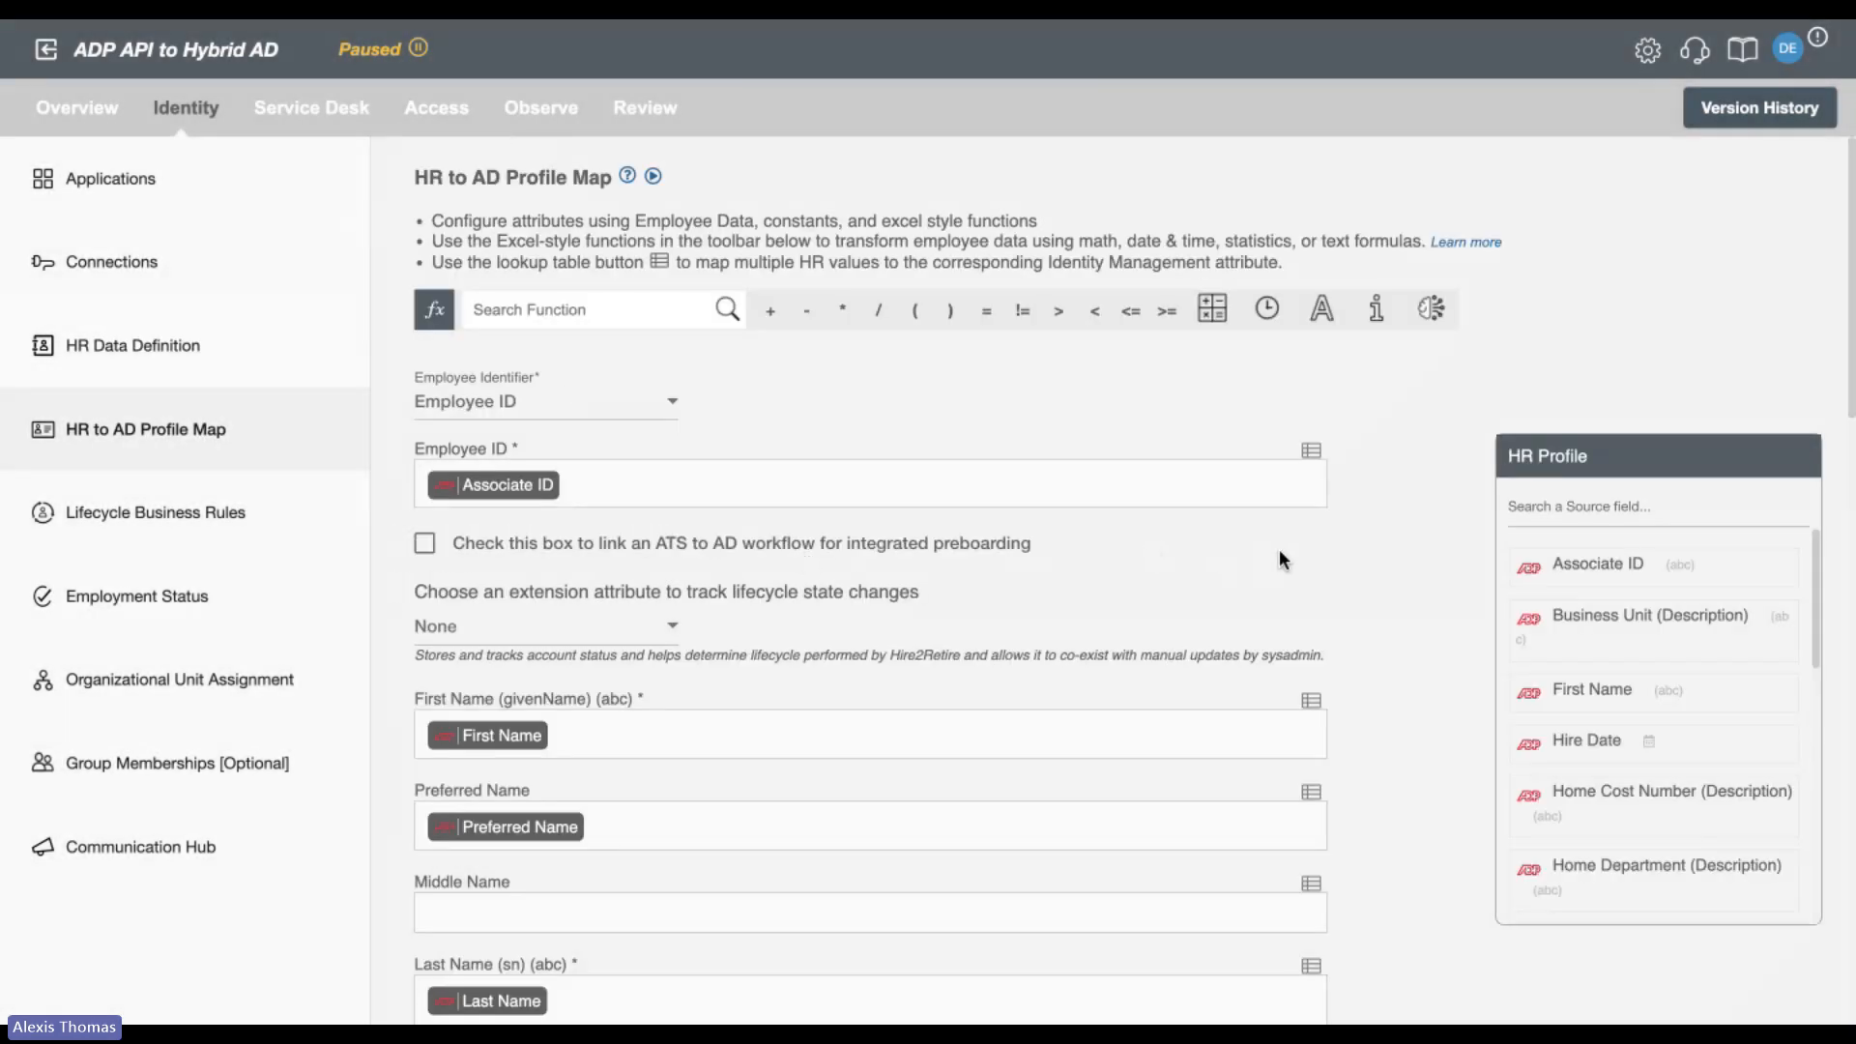
scroll(1279, 553, "down", 3)
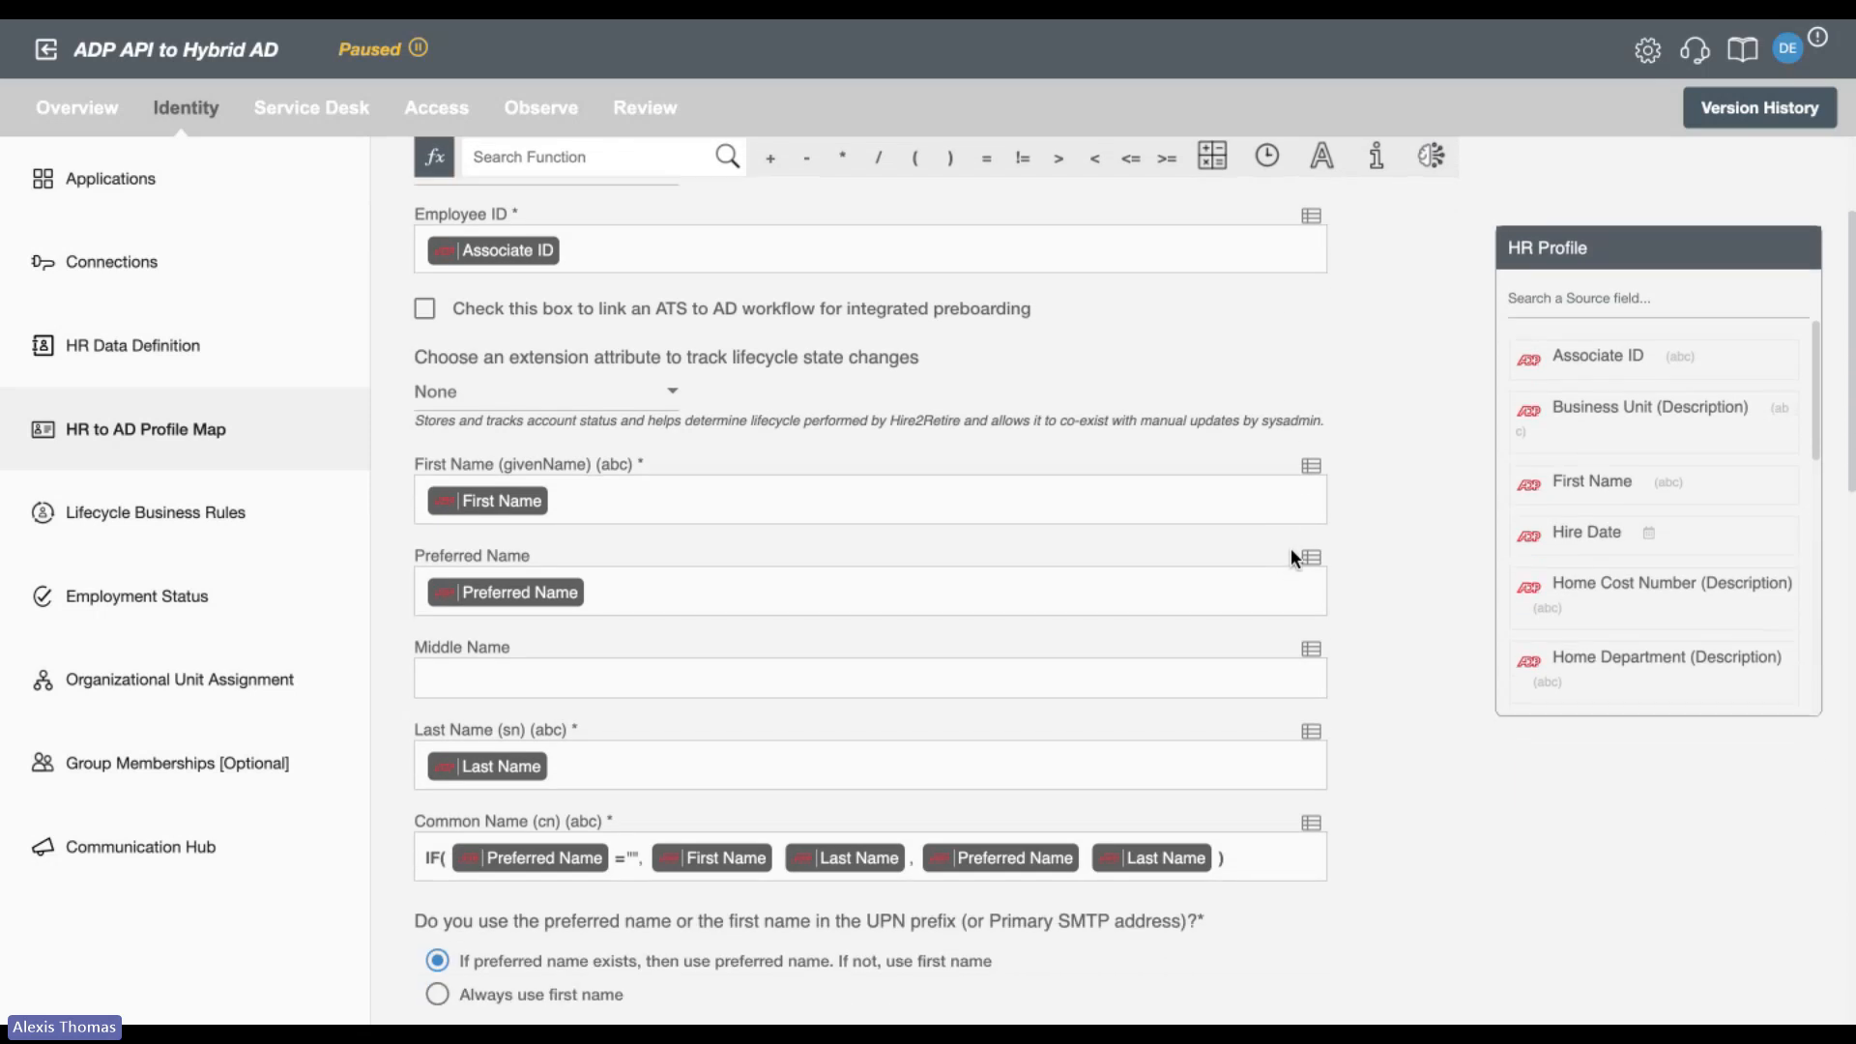
scroll(1679, 506, "down", 5)
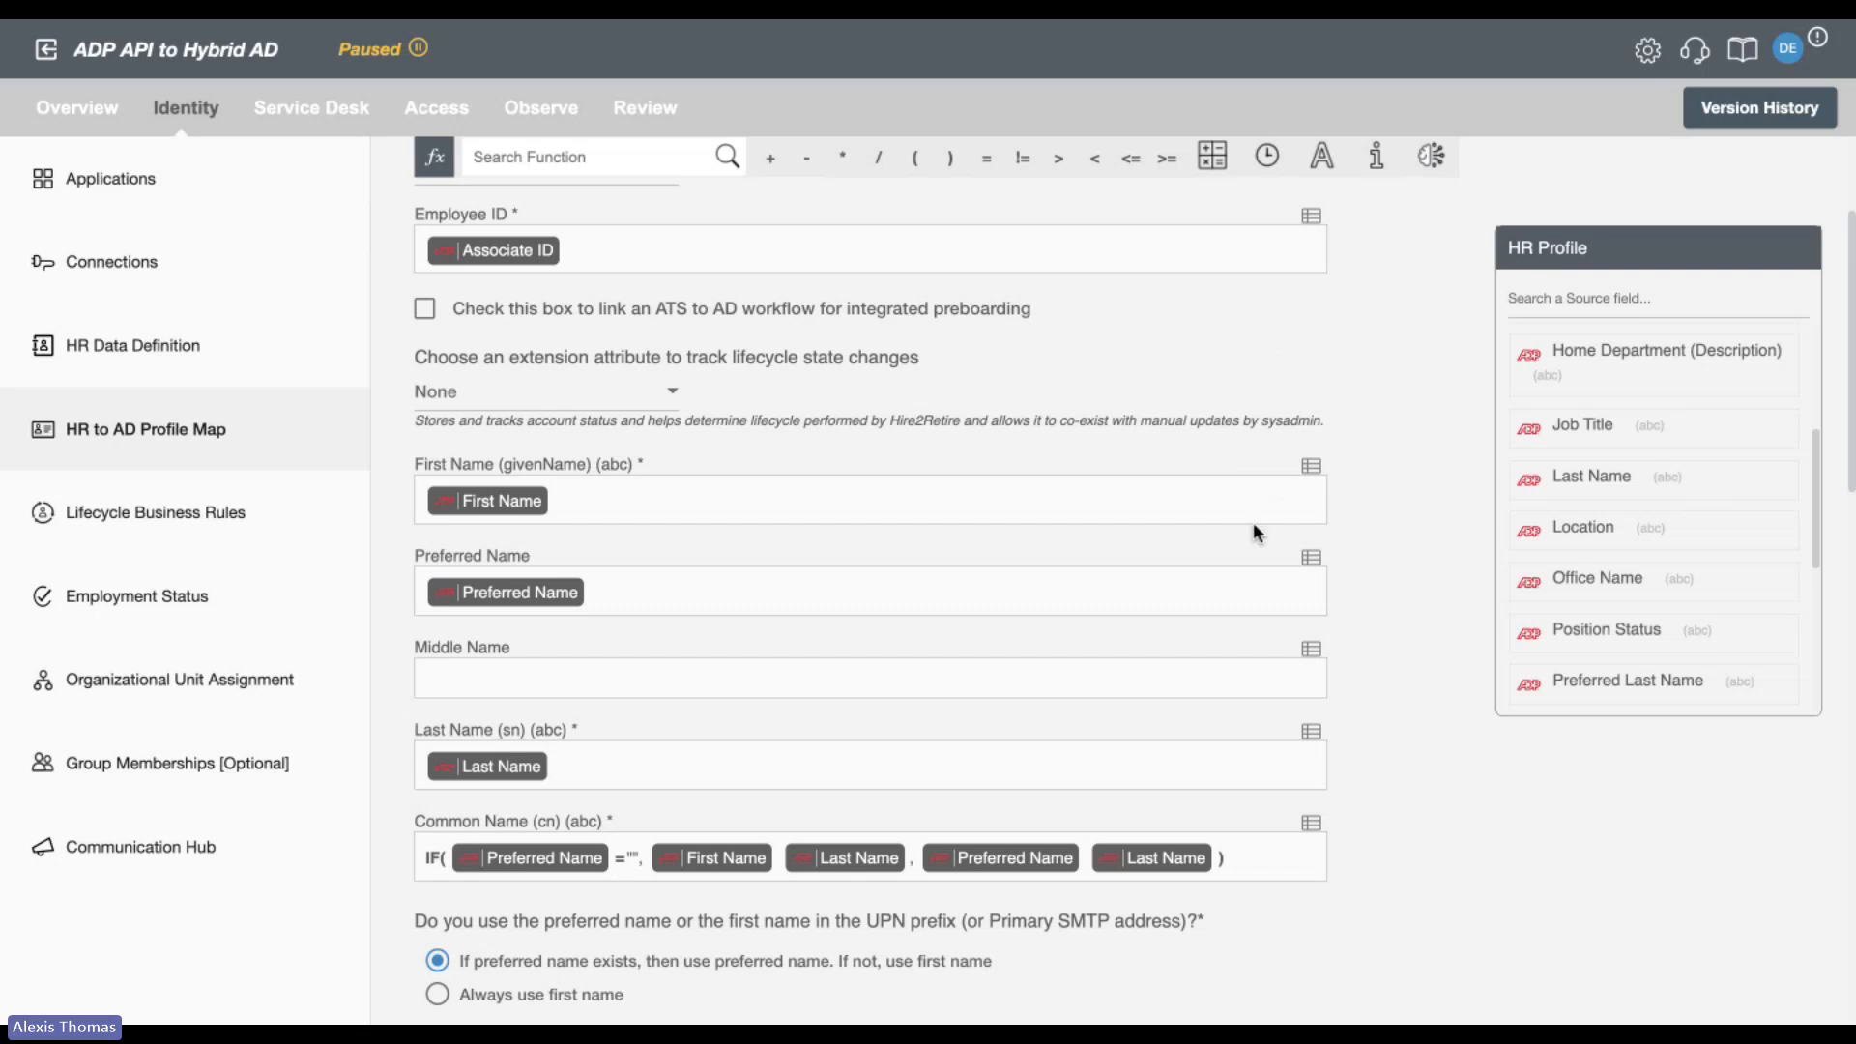
scroll(1259, 577, "down", 3)
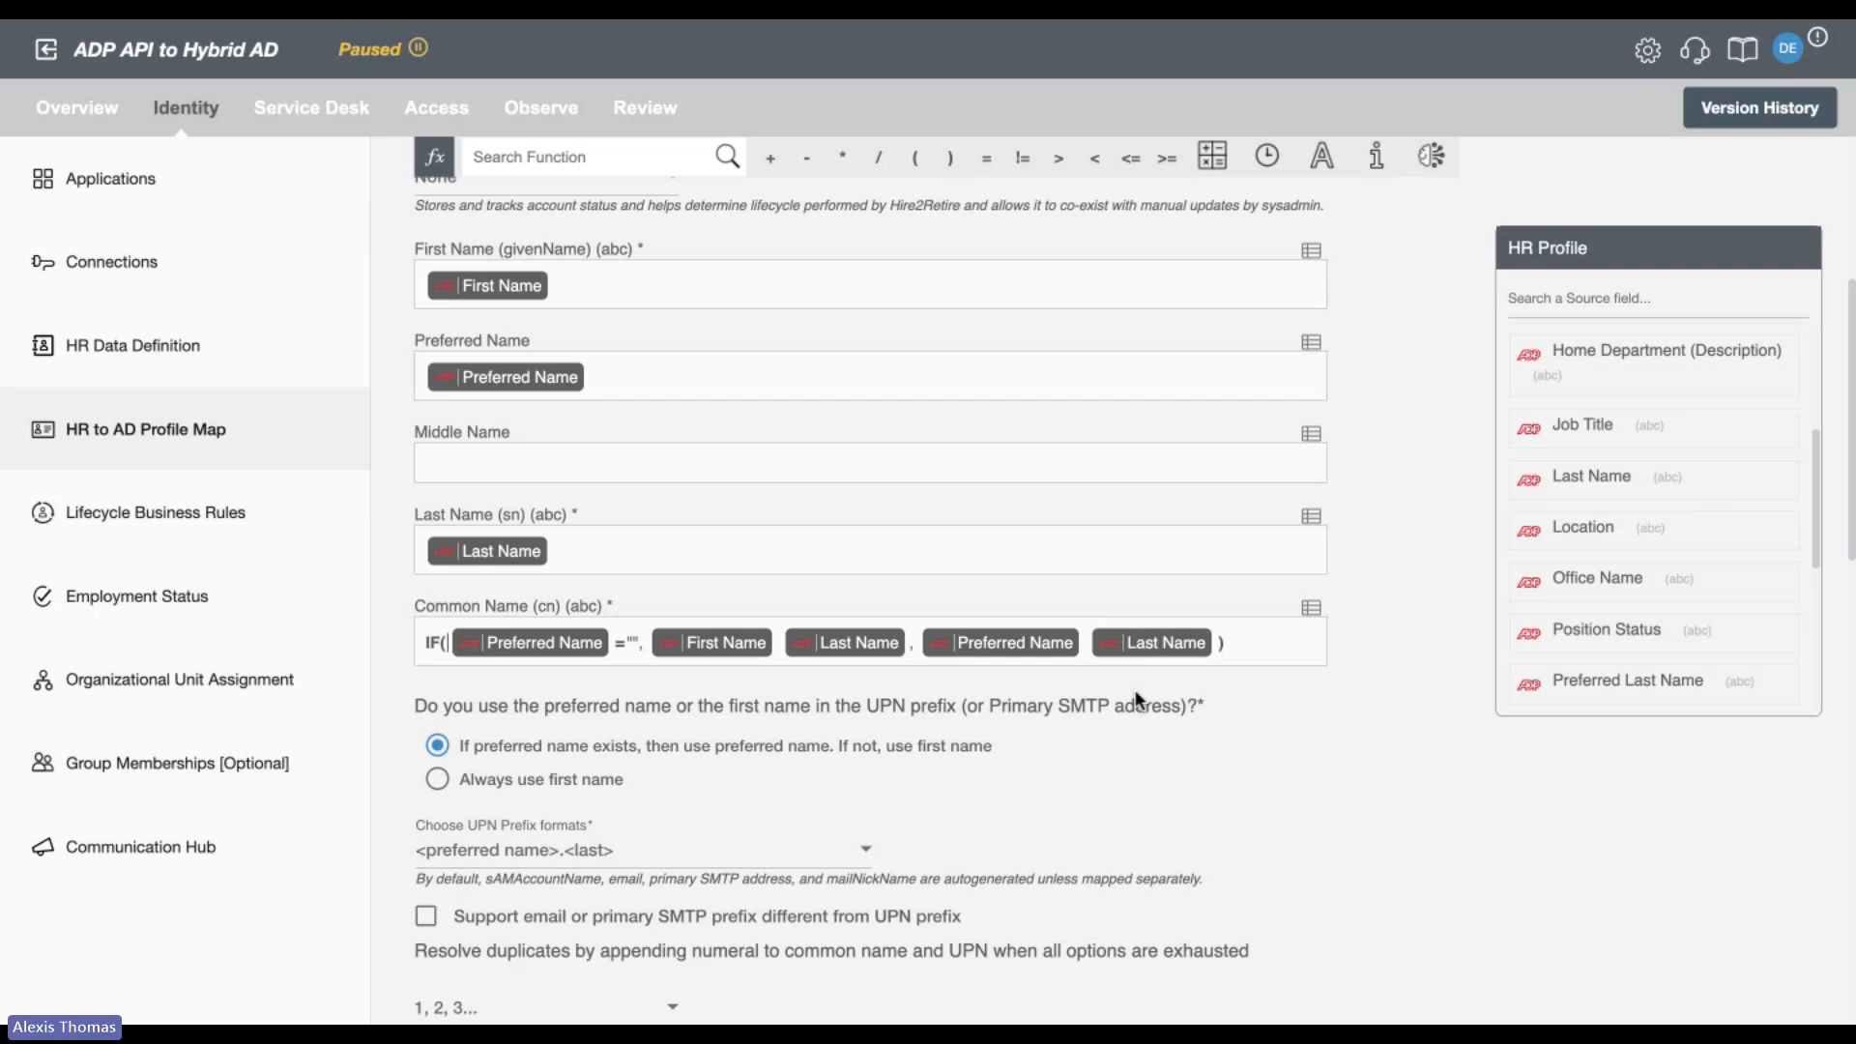
scroll(1137, 698, "down", 5)
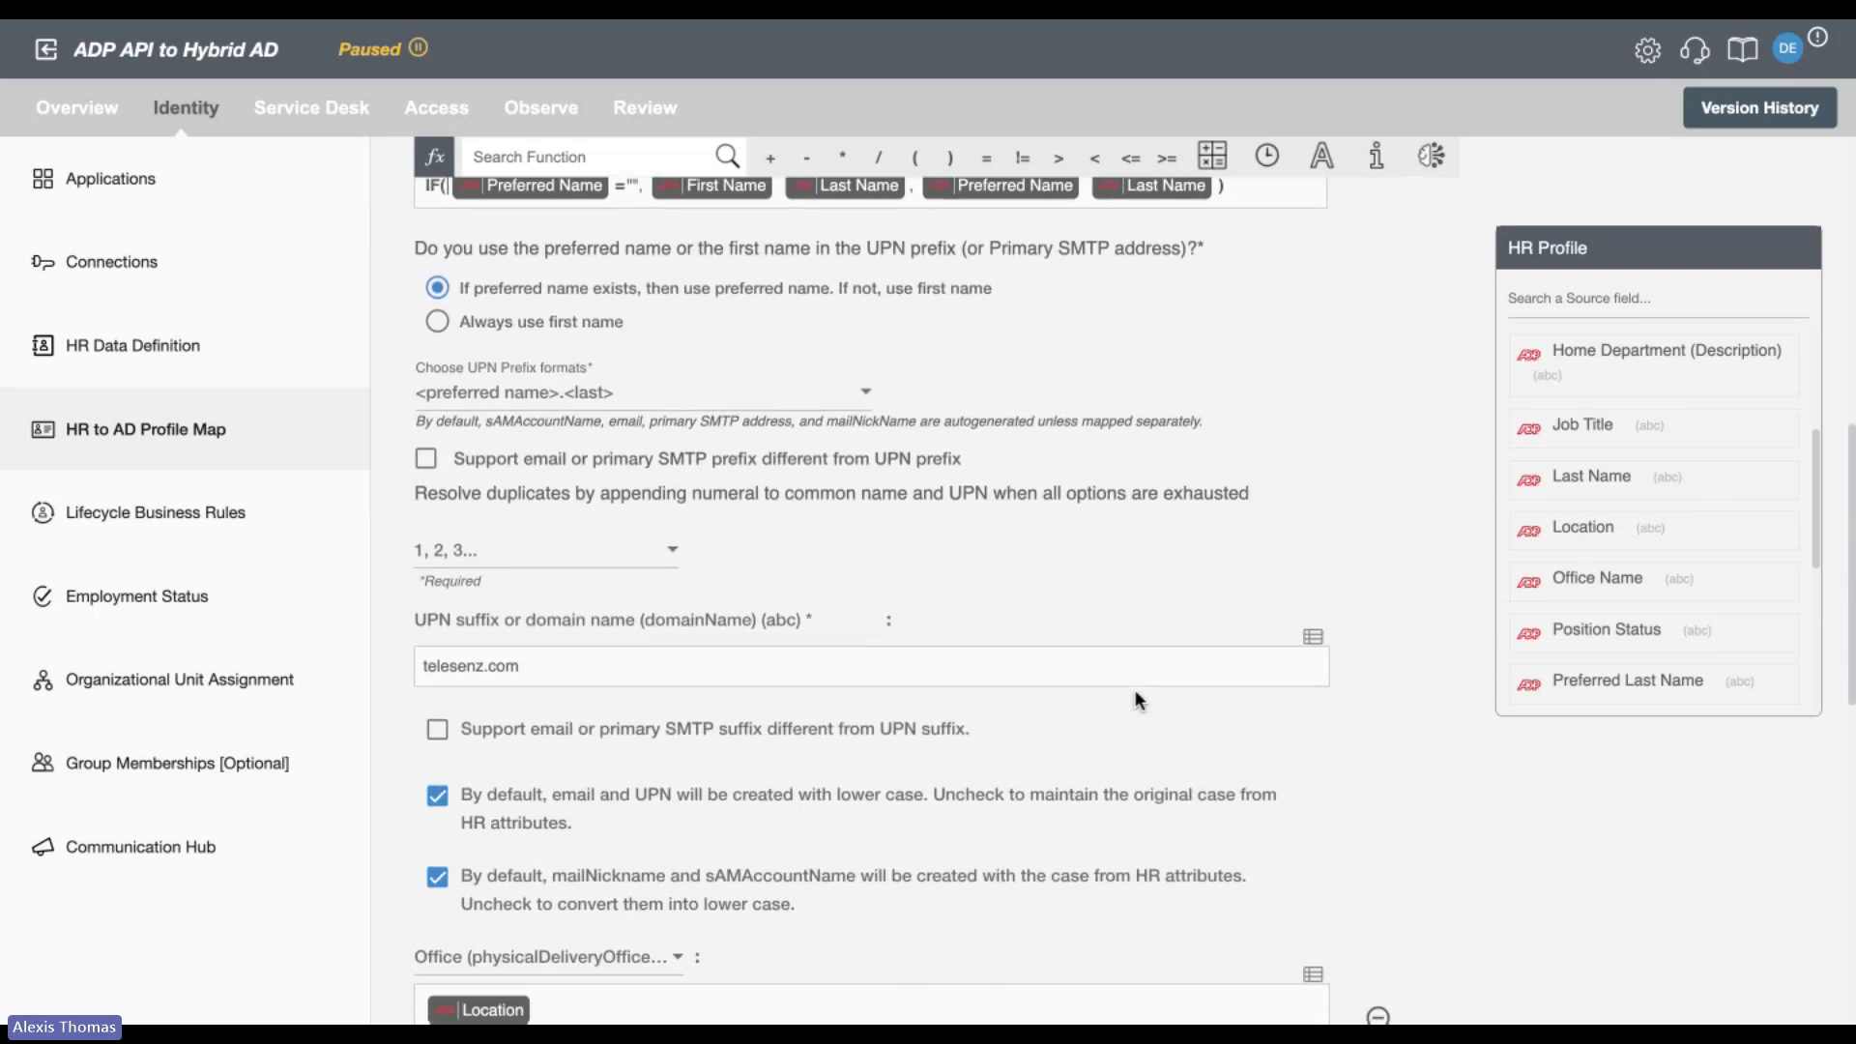
Look through the available UPN prefix formats down to Custom Rule, without choosing a different one.
left_click(779, 397)
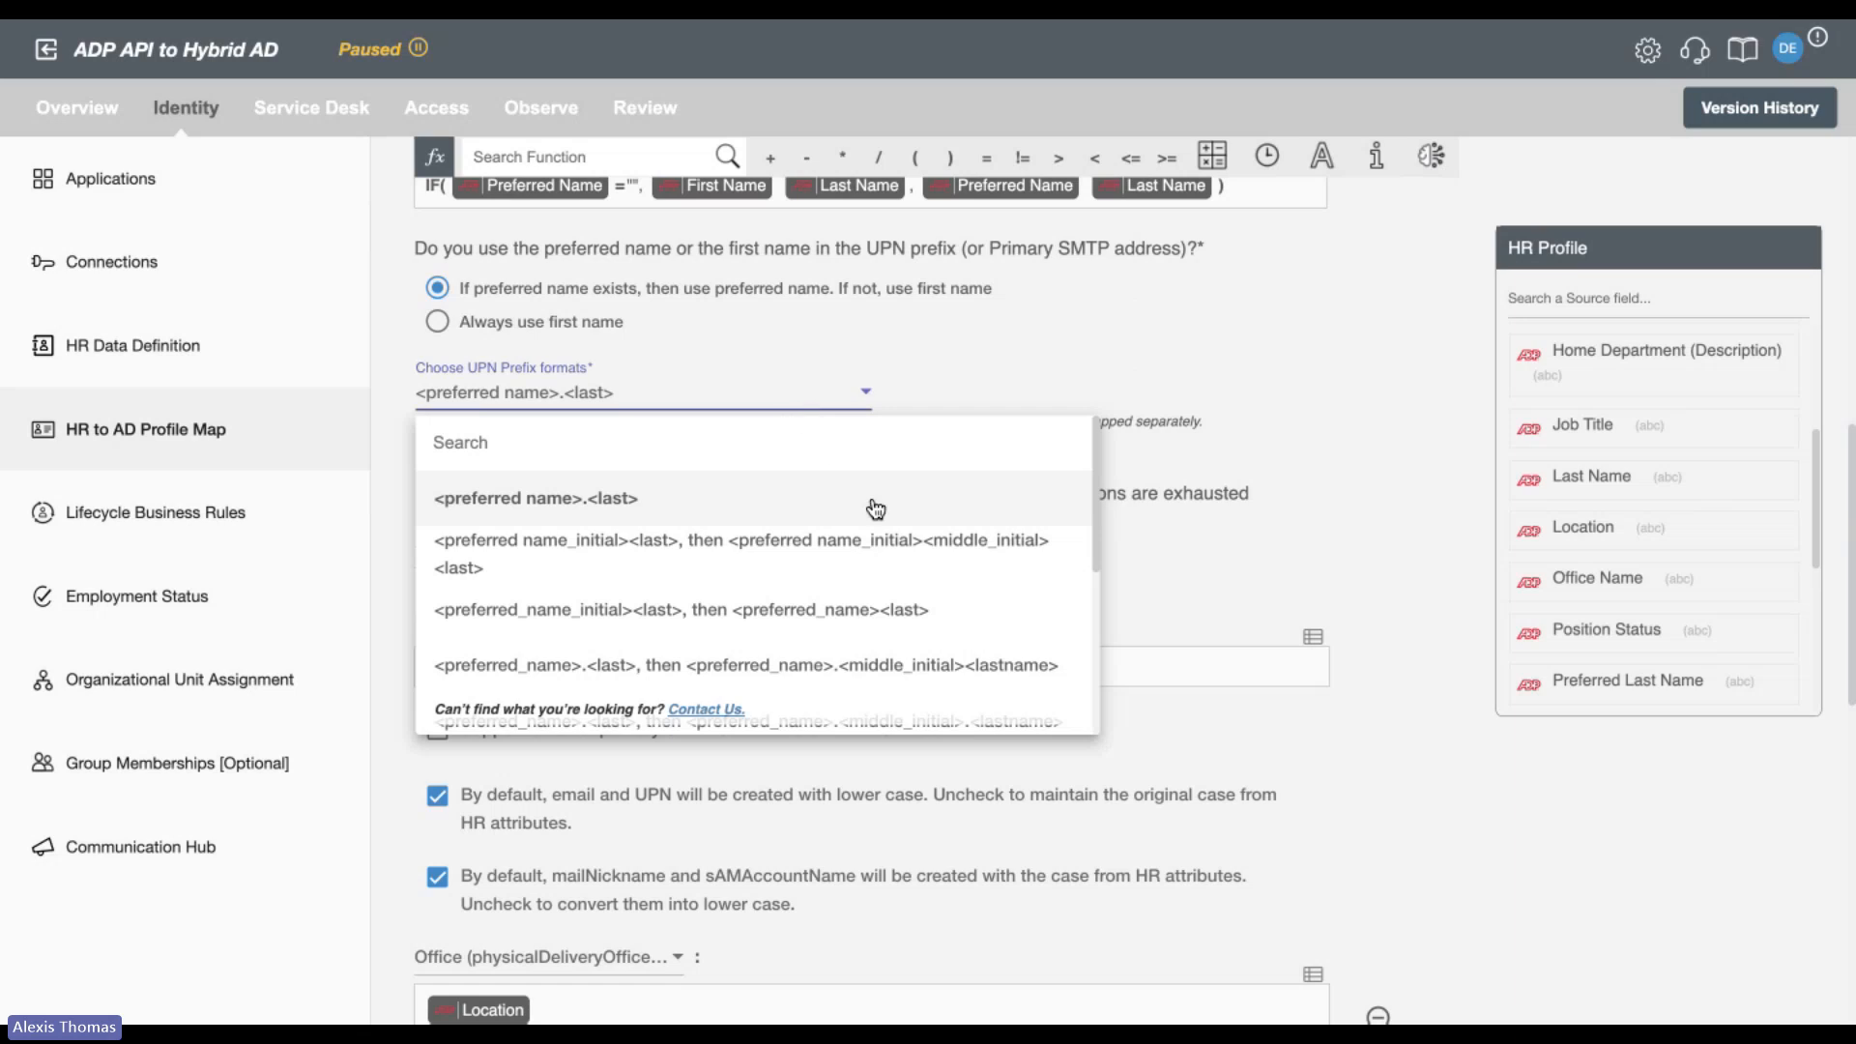
scroll(893, 561, "down", 1)
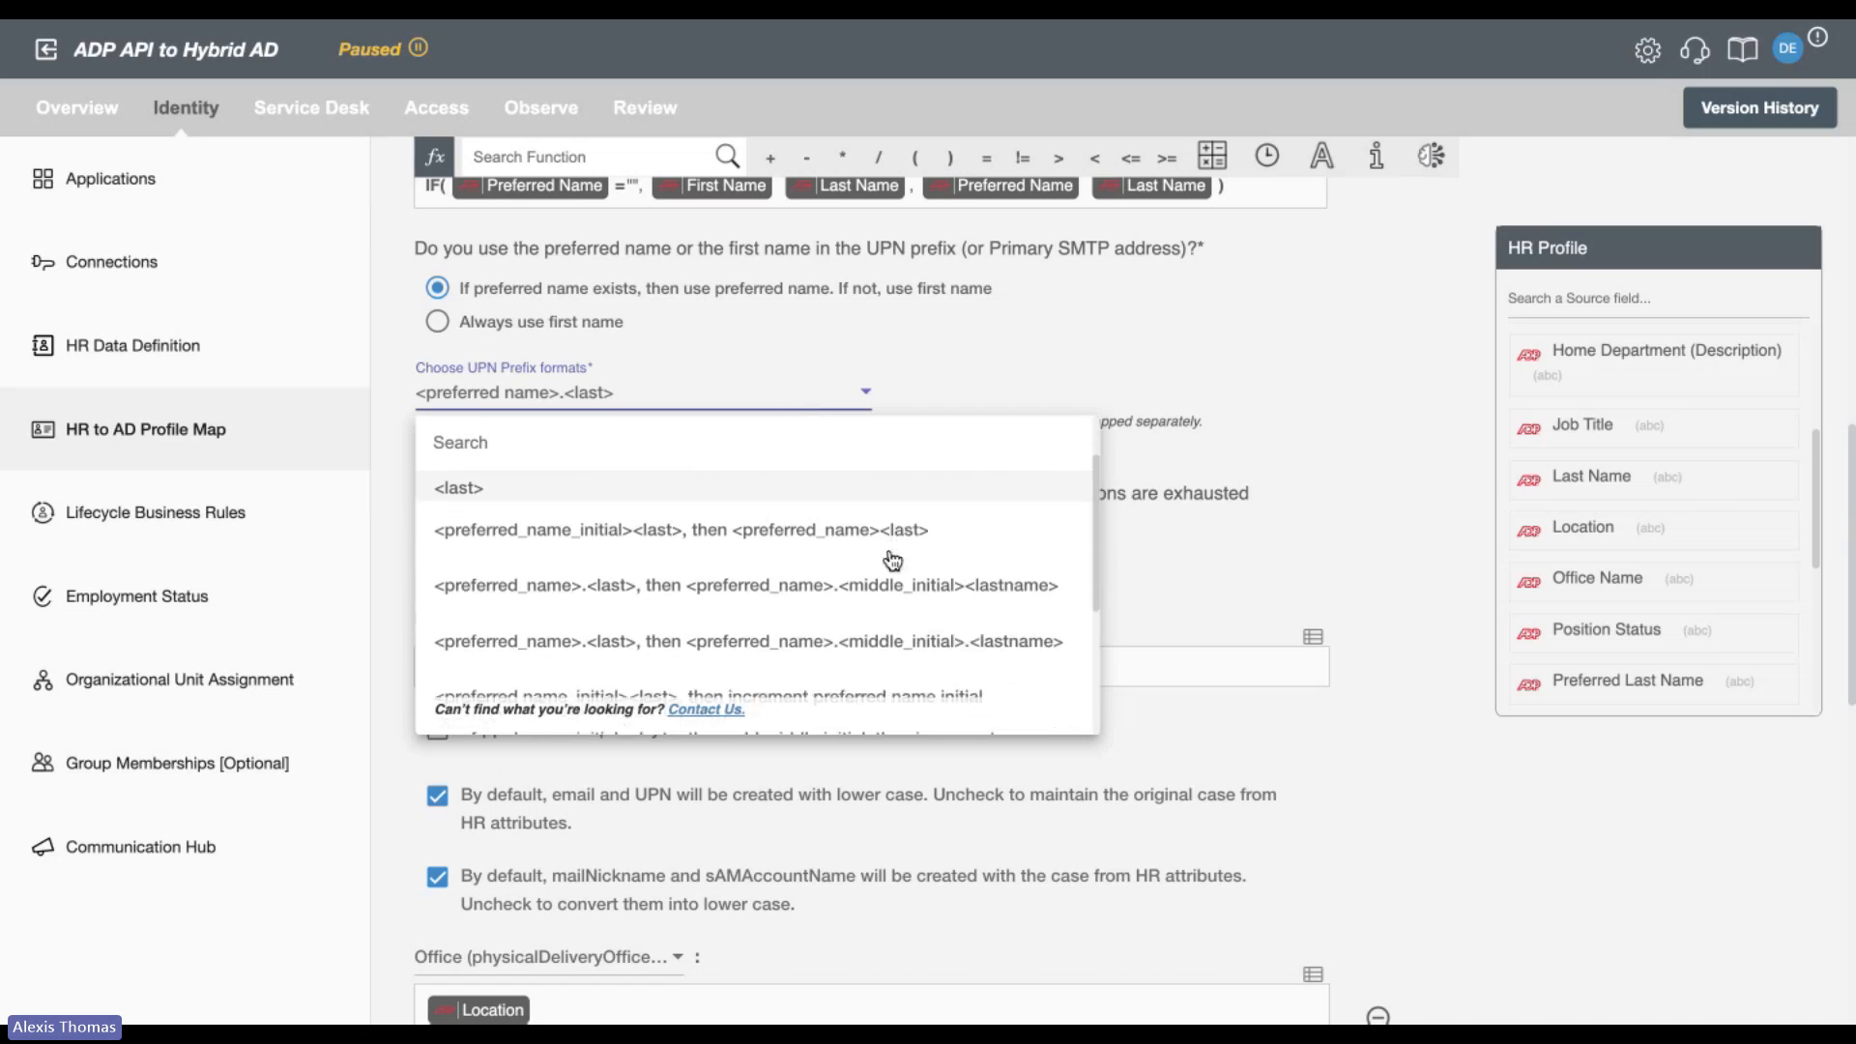
scroll(892, 561, "down", 3)
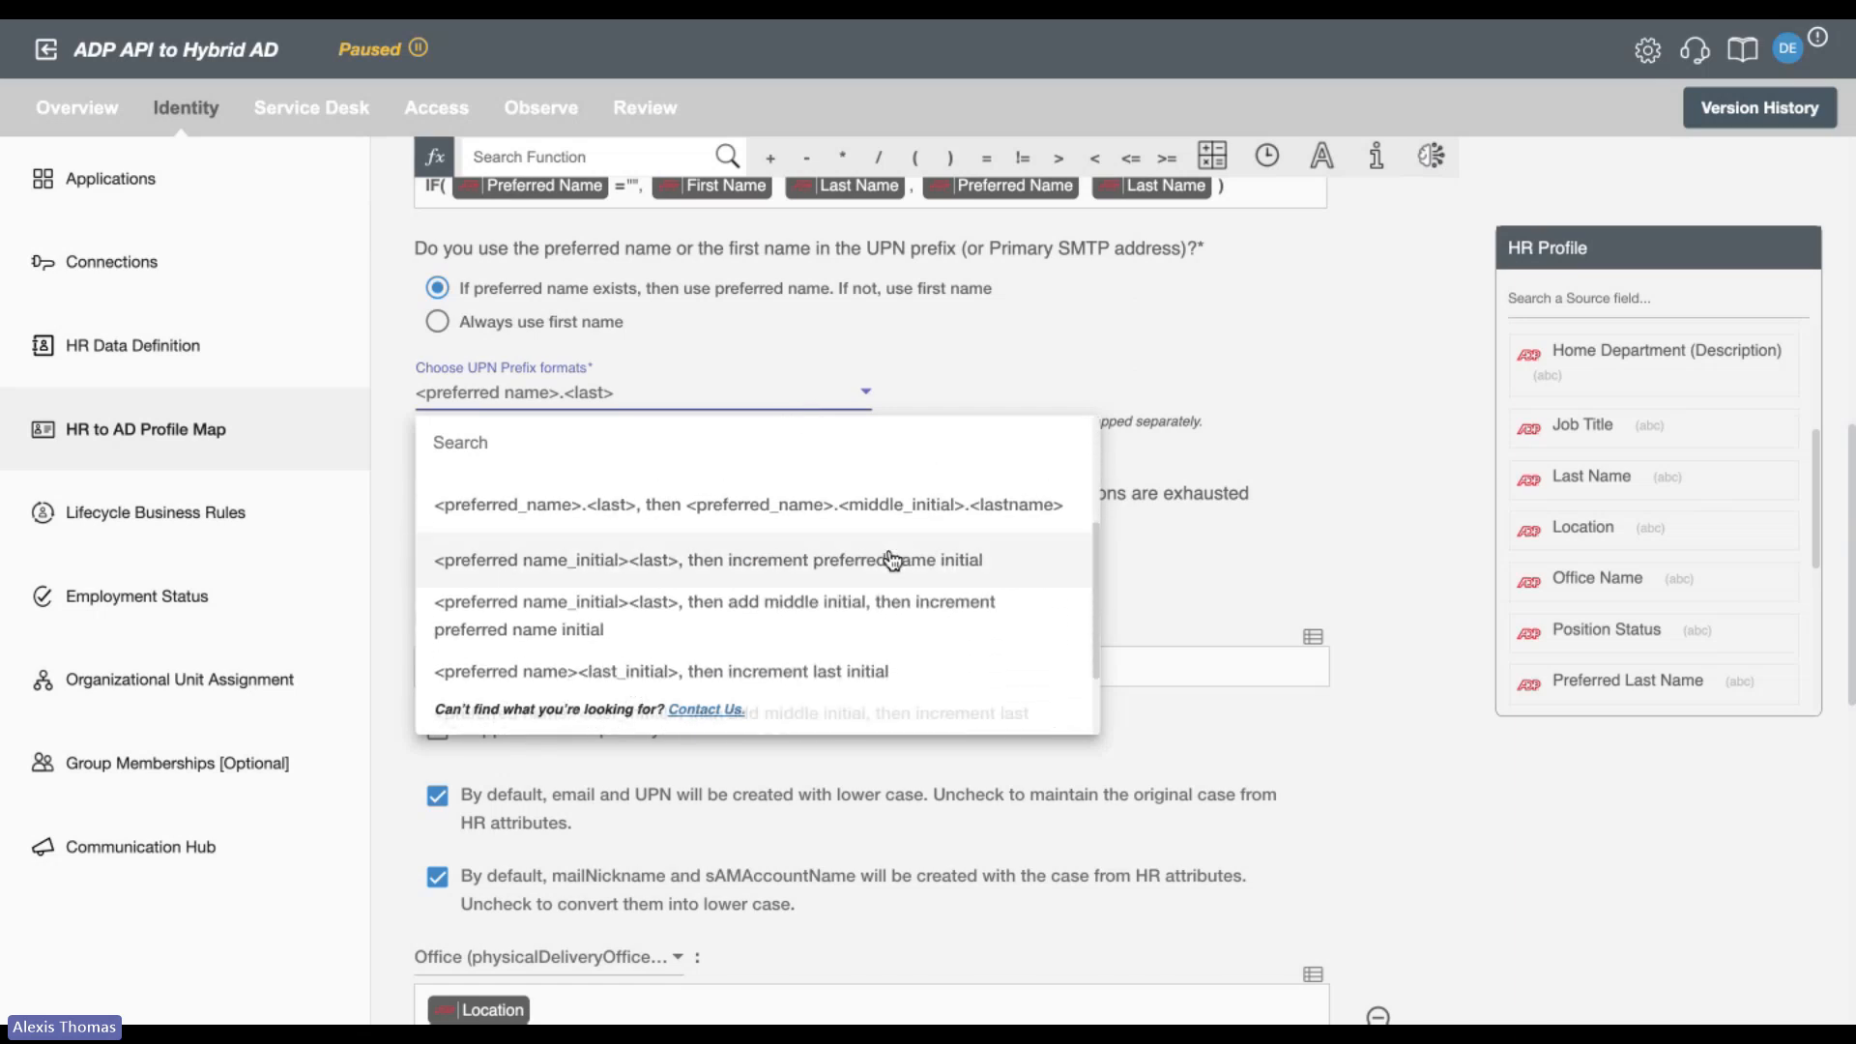
scroll(892, 561, "down", 1)
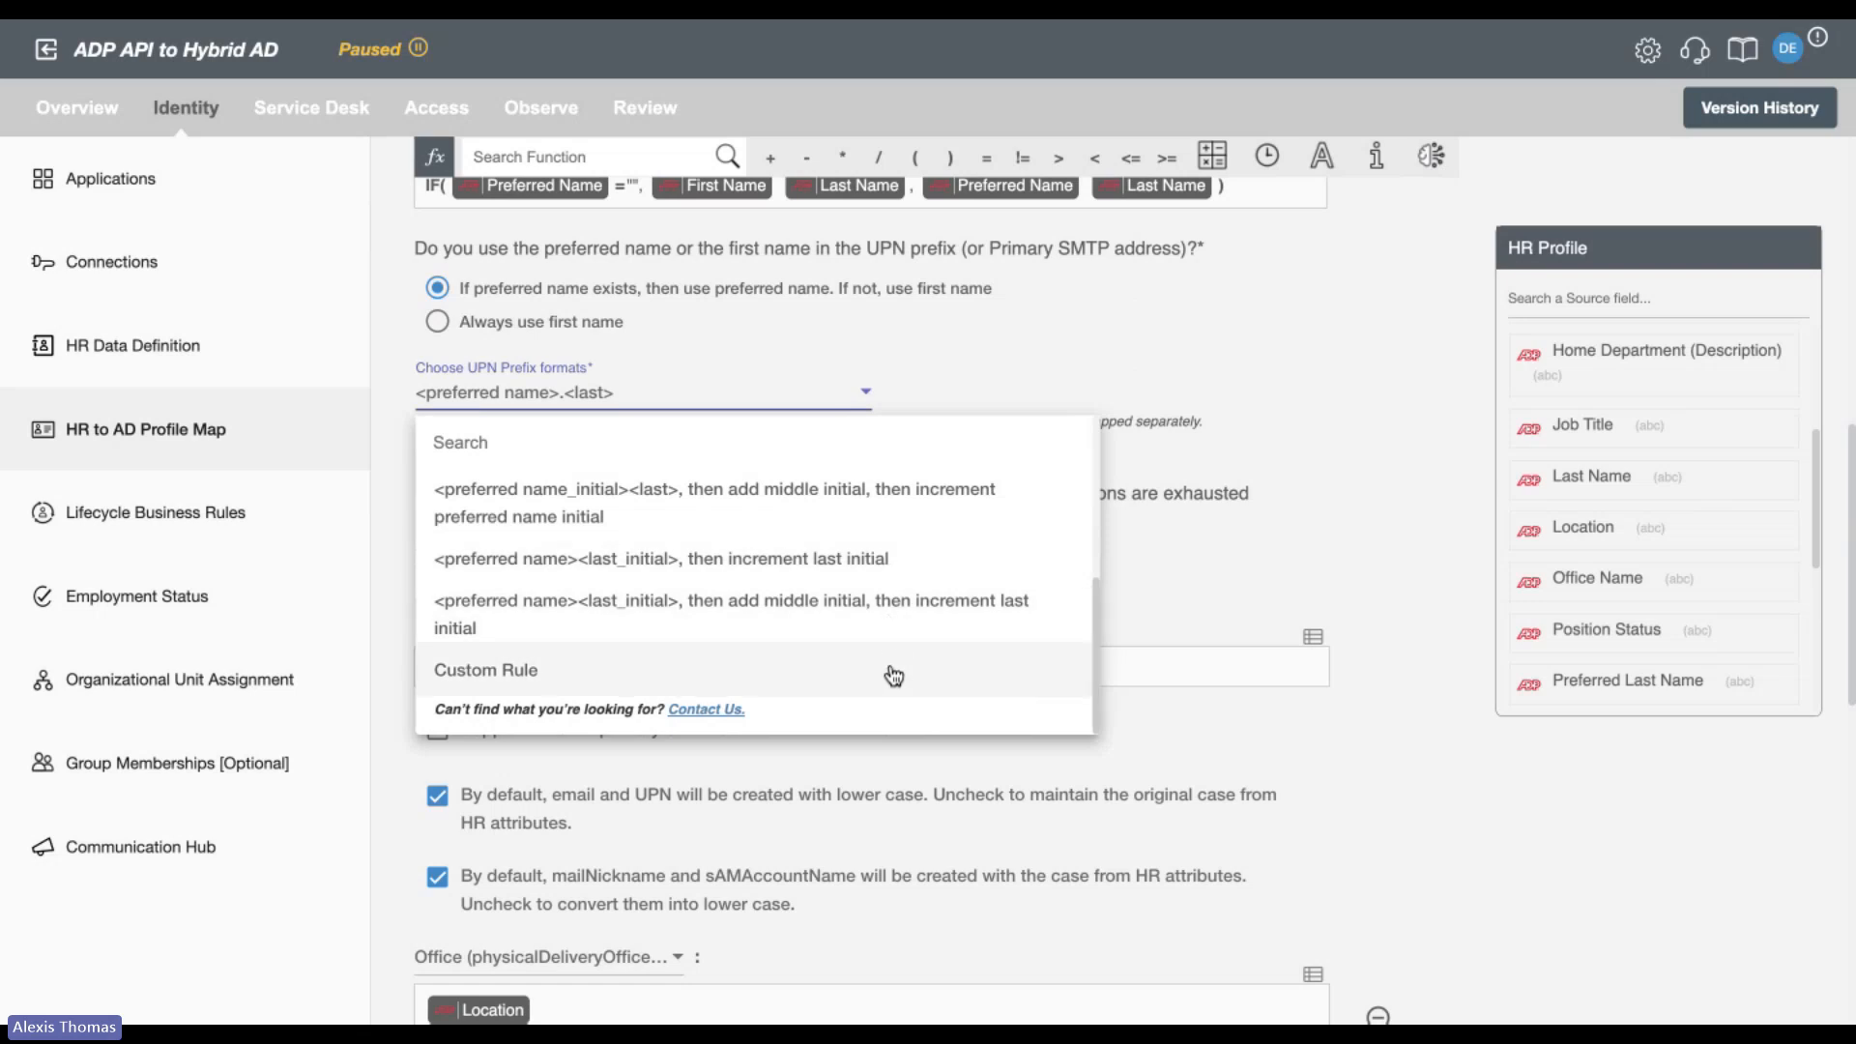
left_click(1237, 549)
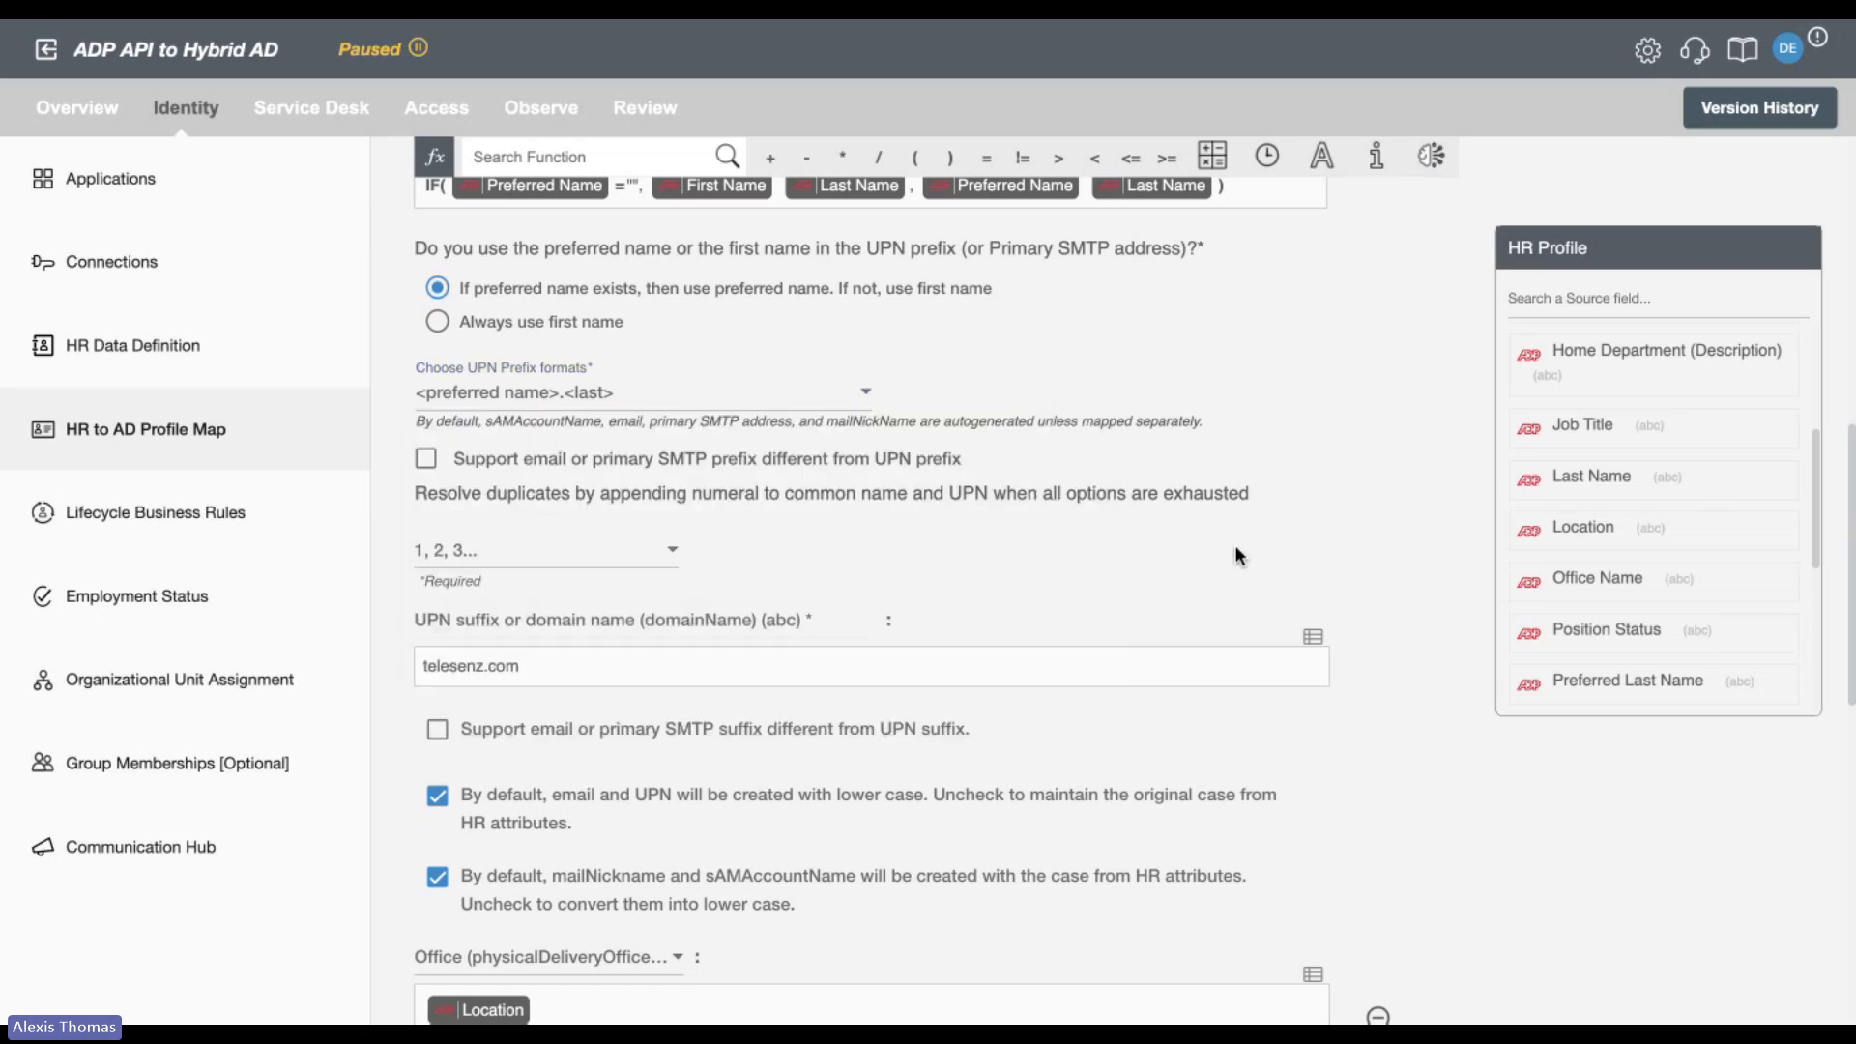
Switch the UPN suffix or domain name mapping to a lookup table with the condition Location Equals.
scroll(1236, 555, "down", 3)
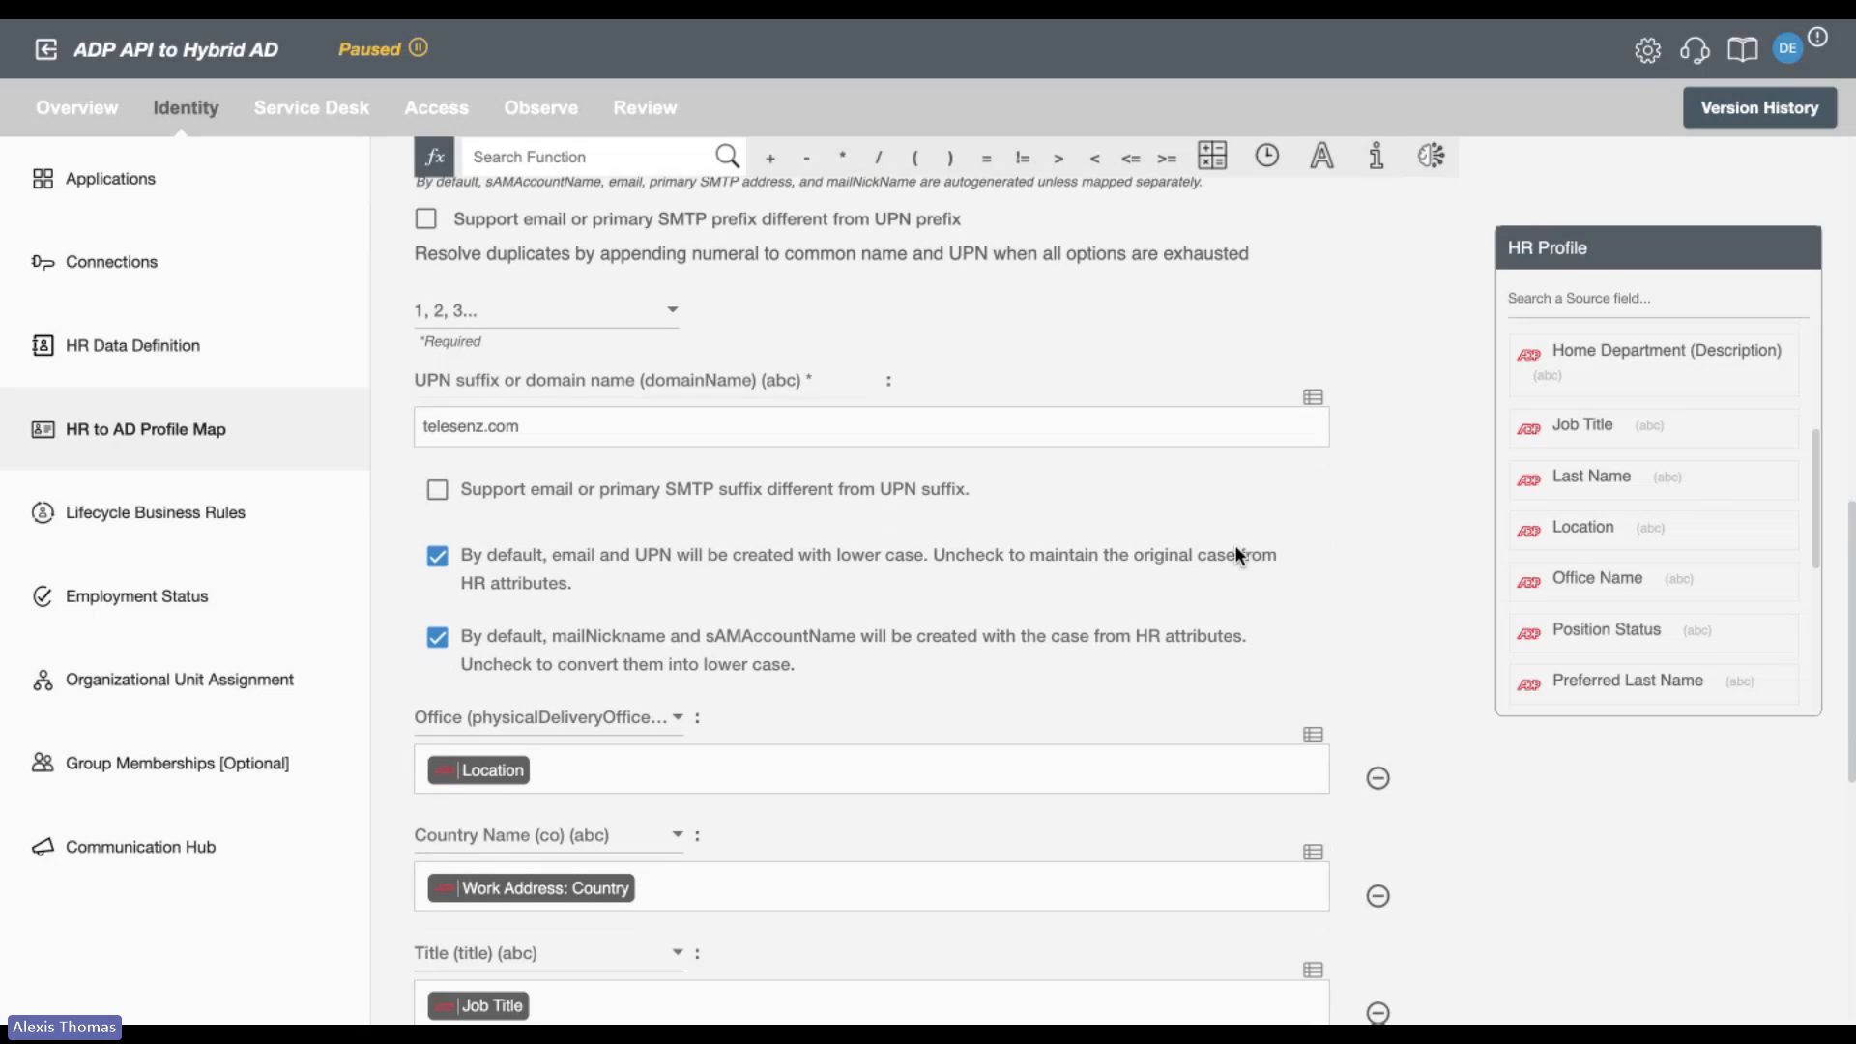
left_click(568, 426)
scroll(1343, 564, "down", 1)
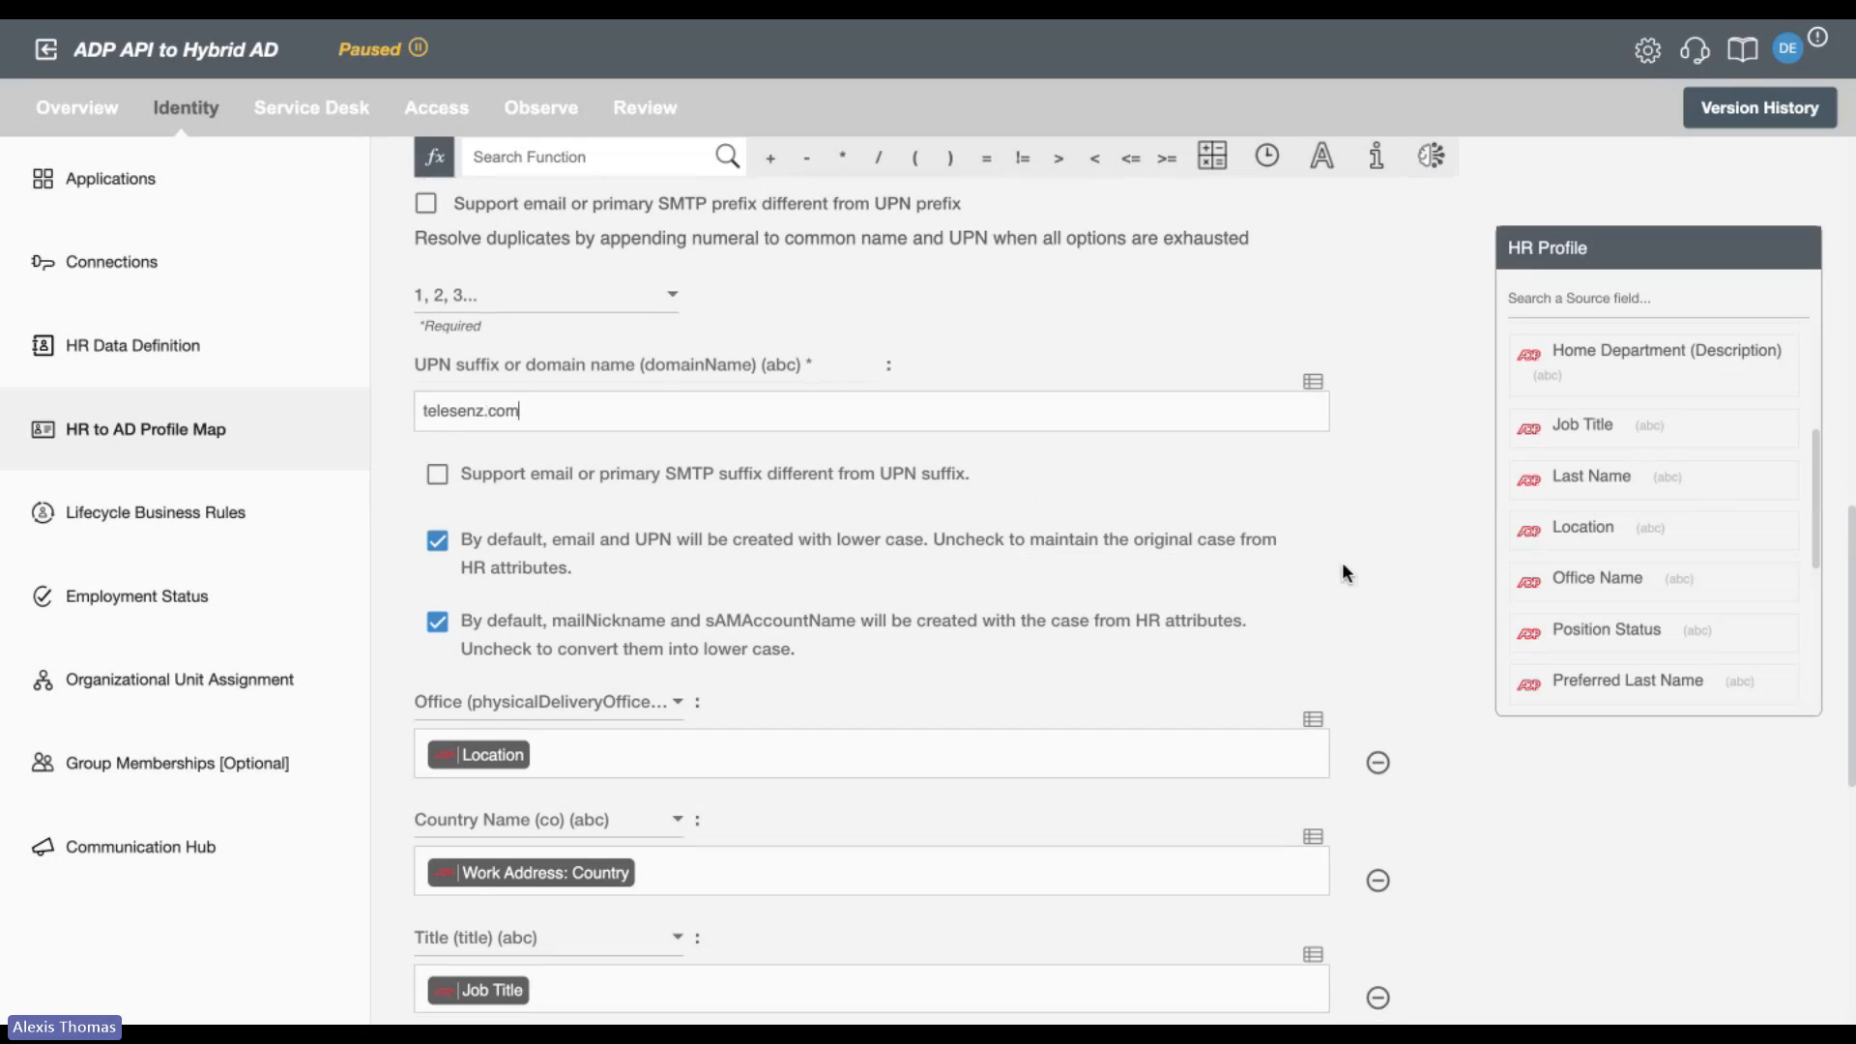
scroll(1343, 564, "up", 1)
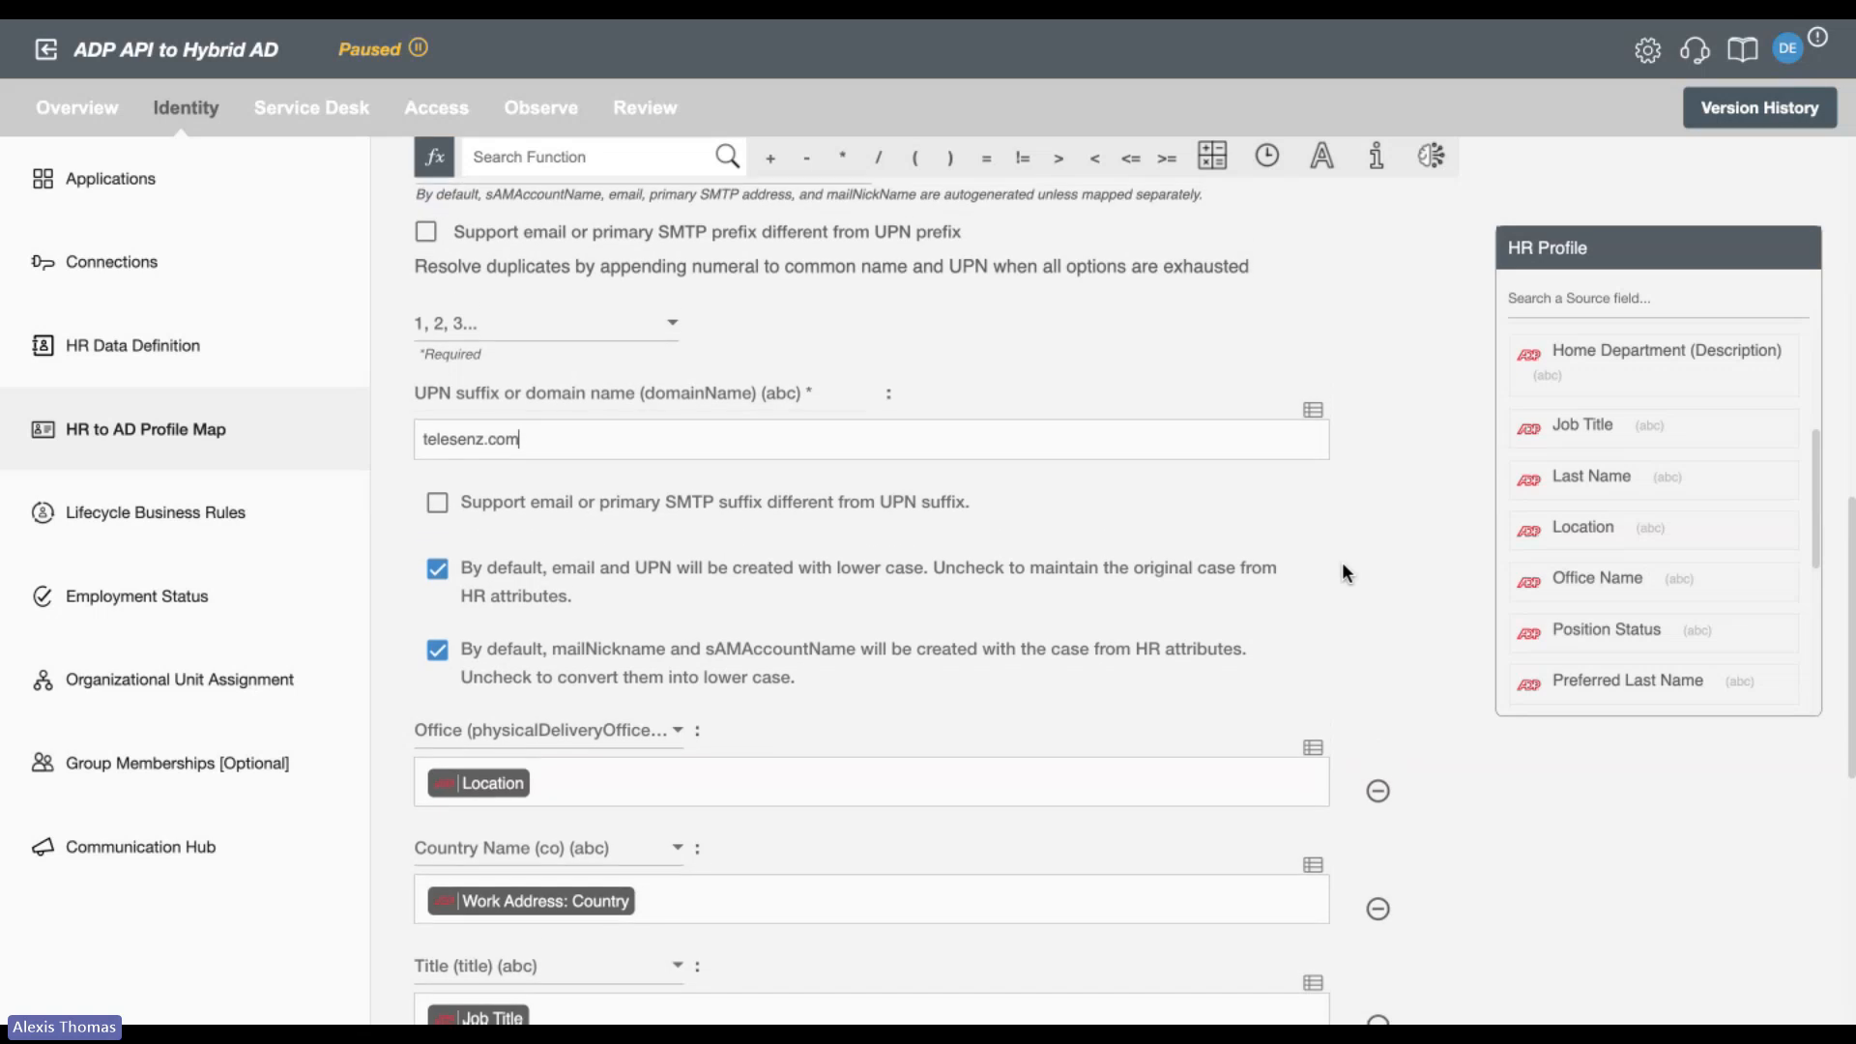
left_click(1315, 417)
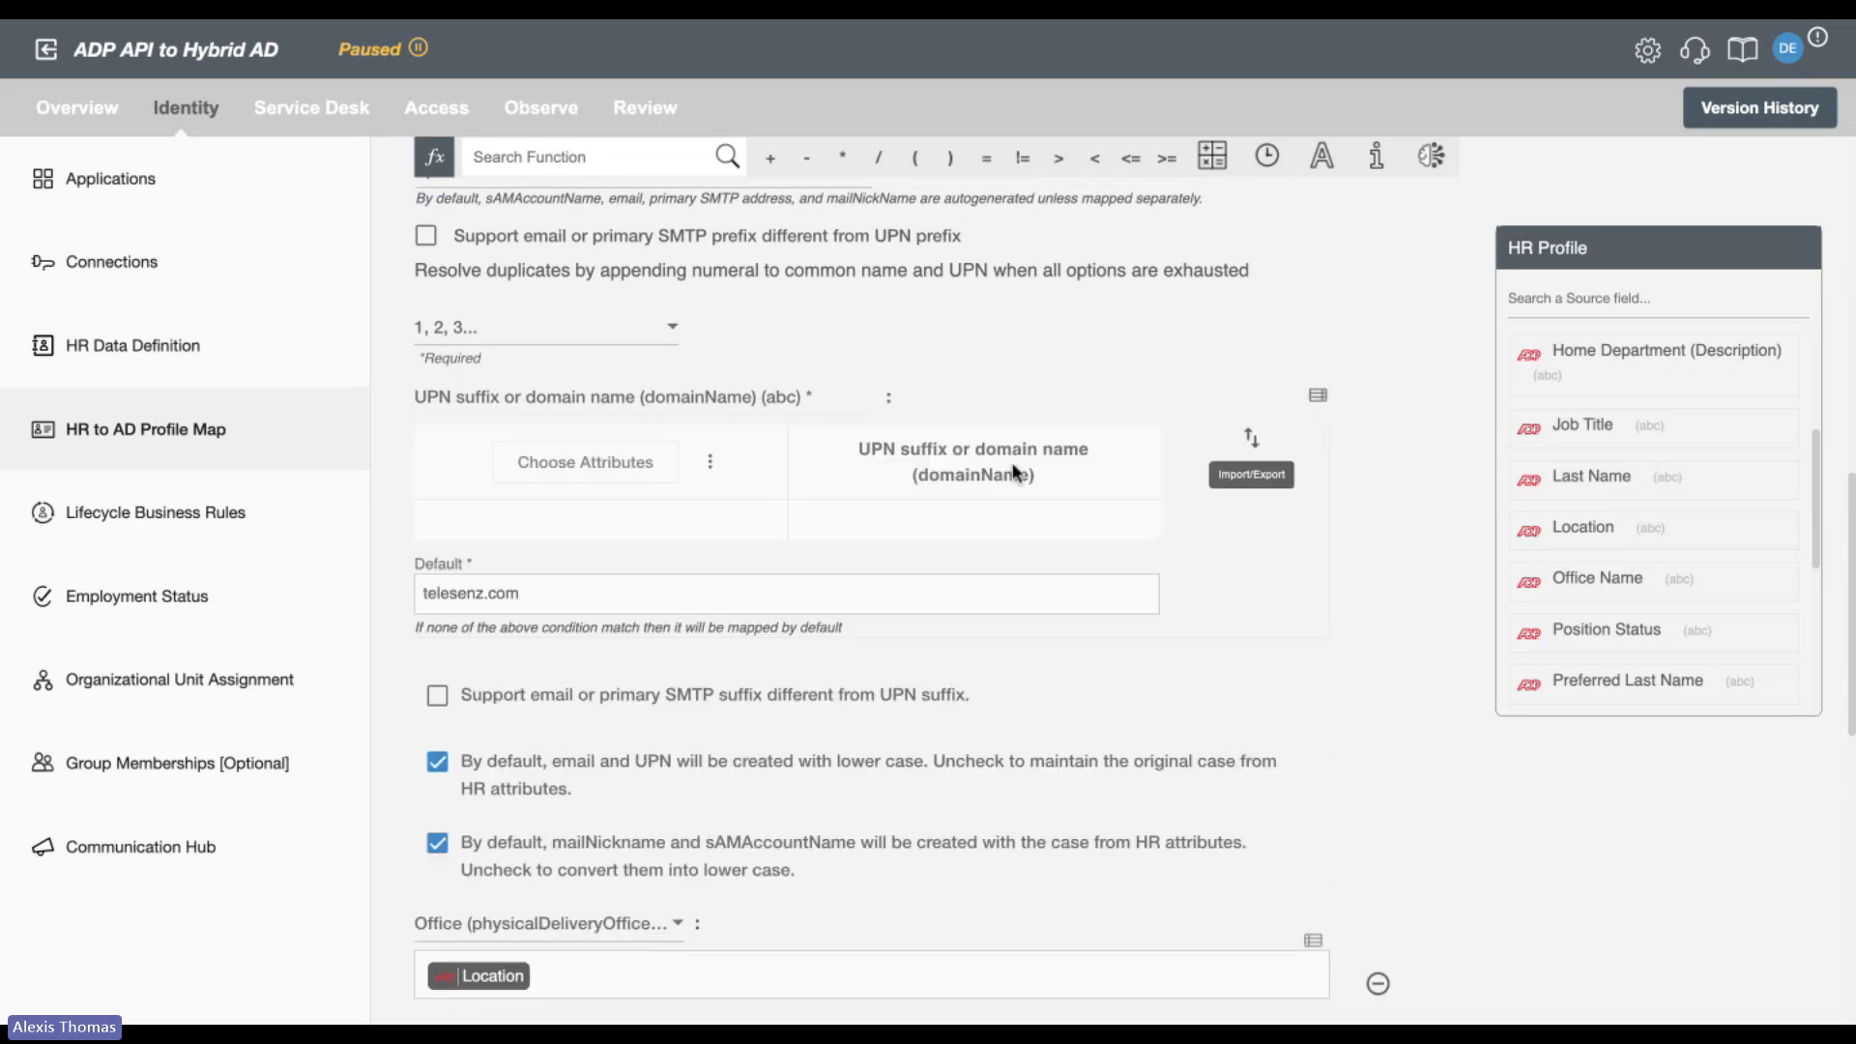
left_click(586, 471)
left_click(621, 580)
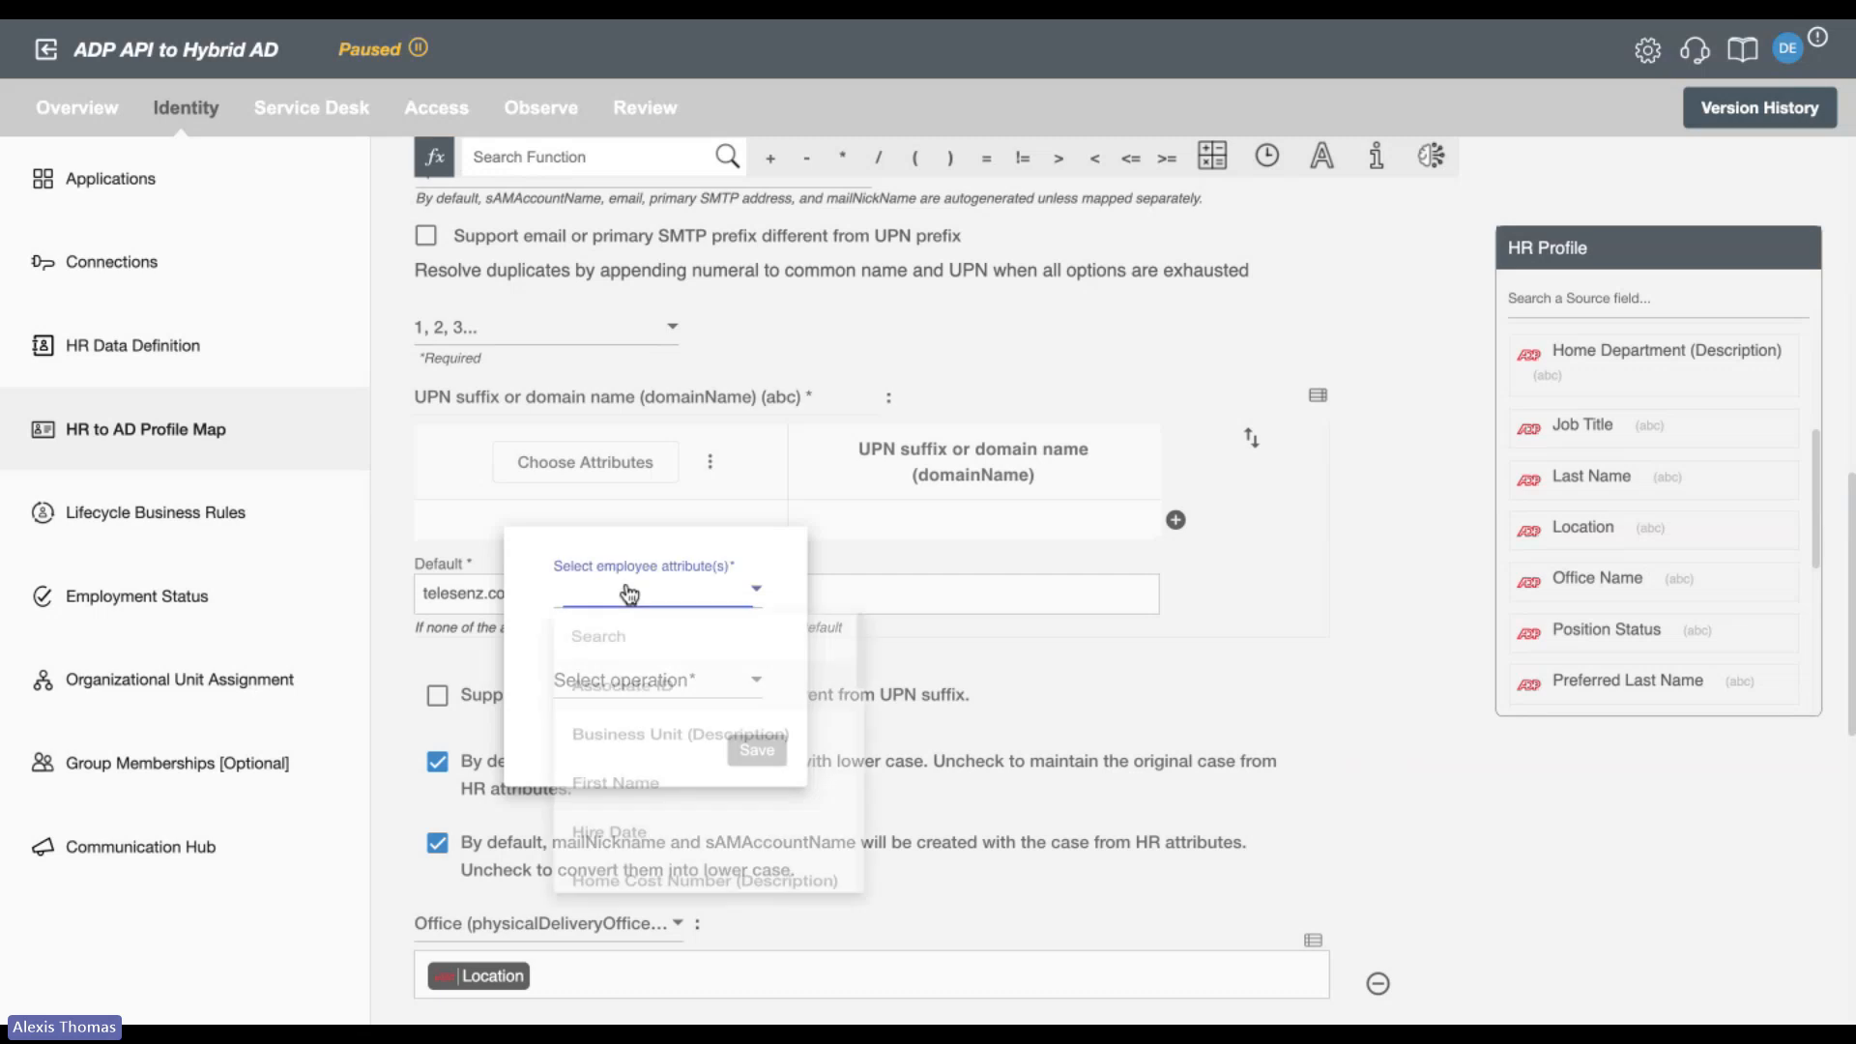
left_click(627, 641)
type("lo")
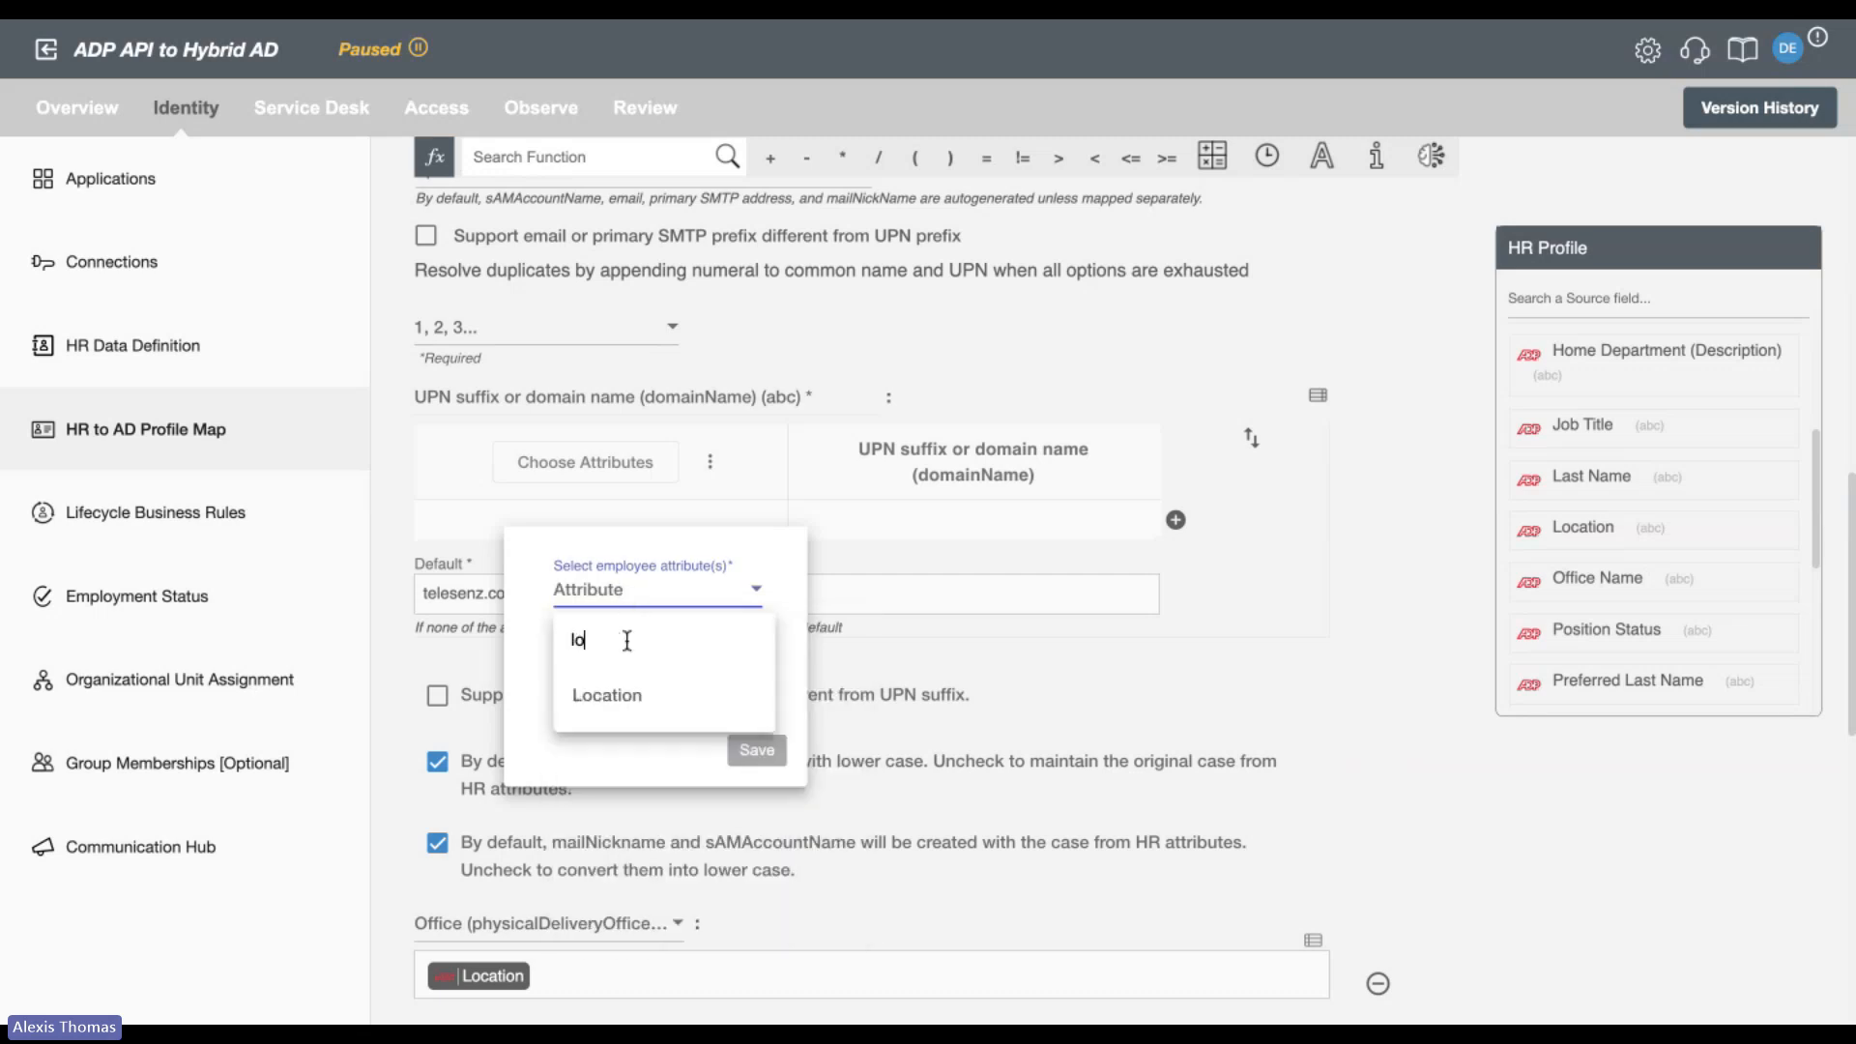
left_click(644, 696)
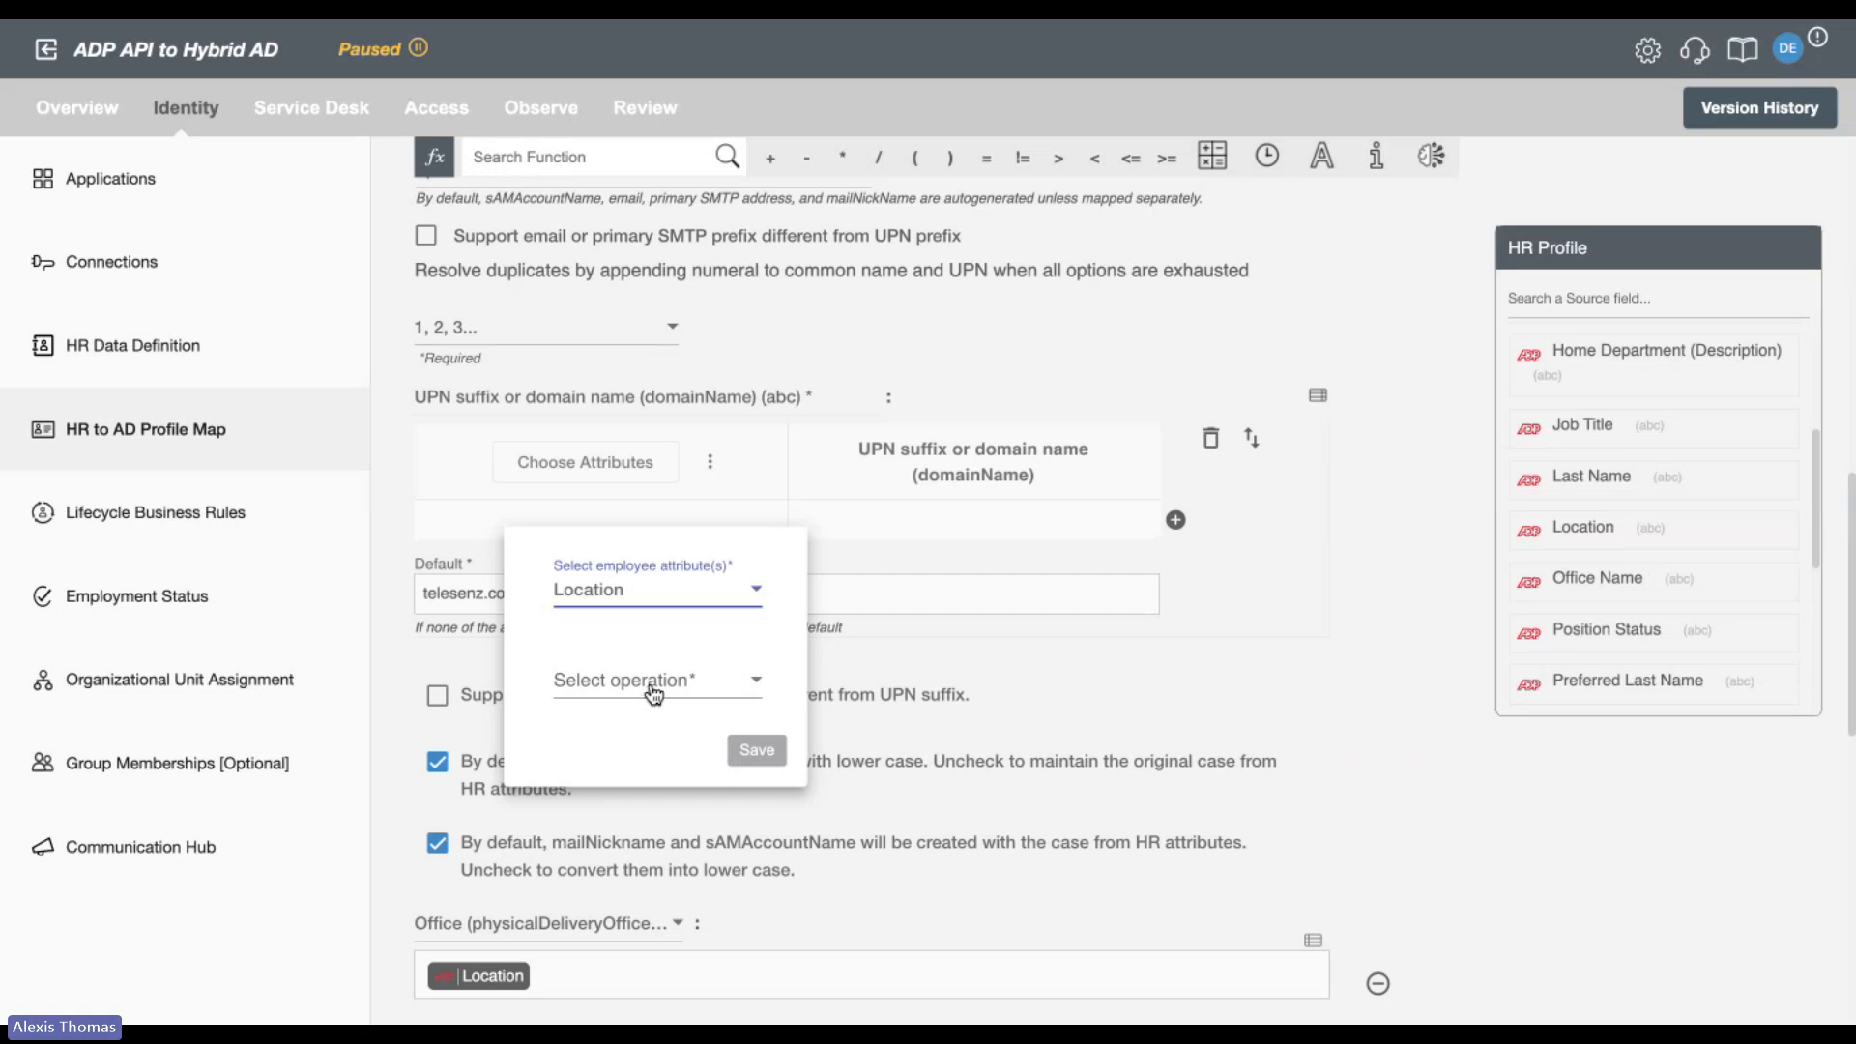
left_click(642, 689)
left_click(643, 1003)
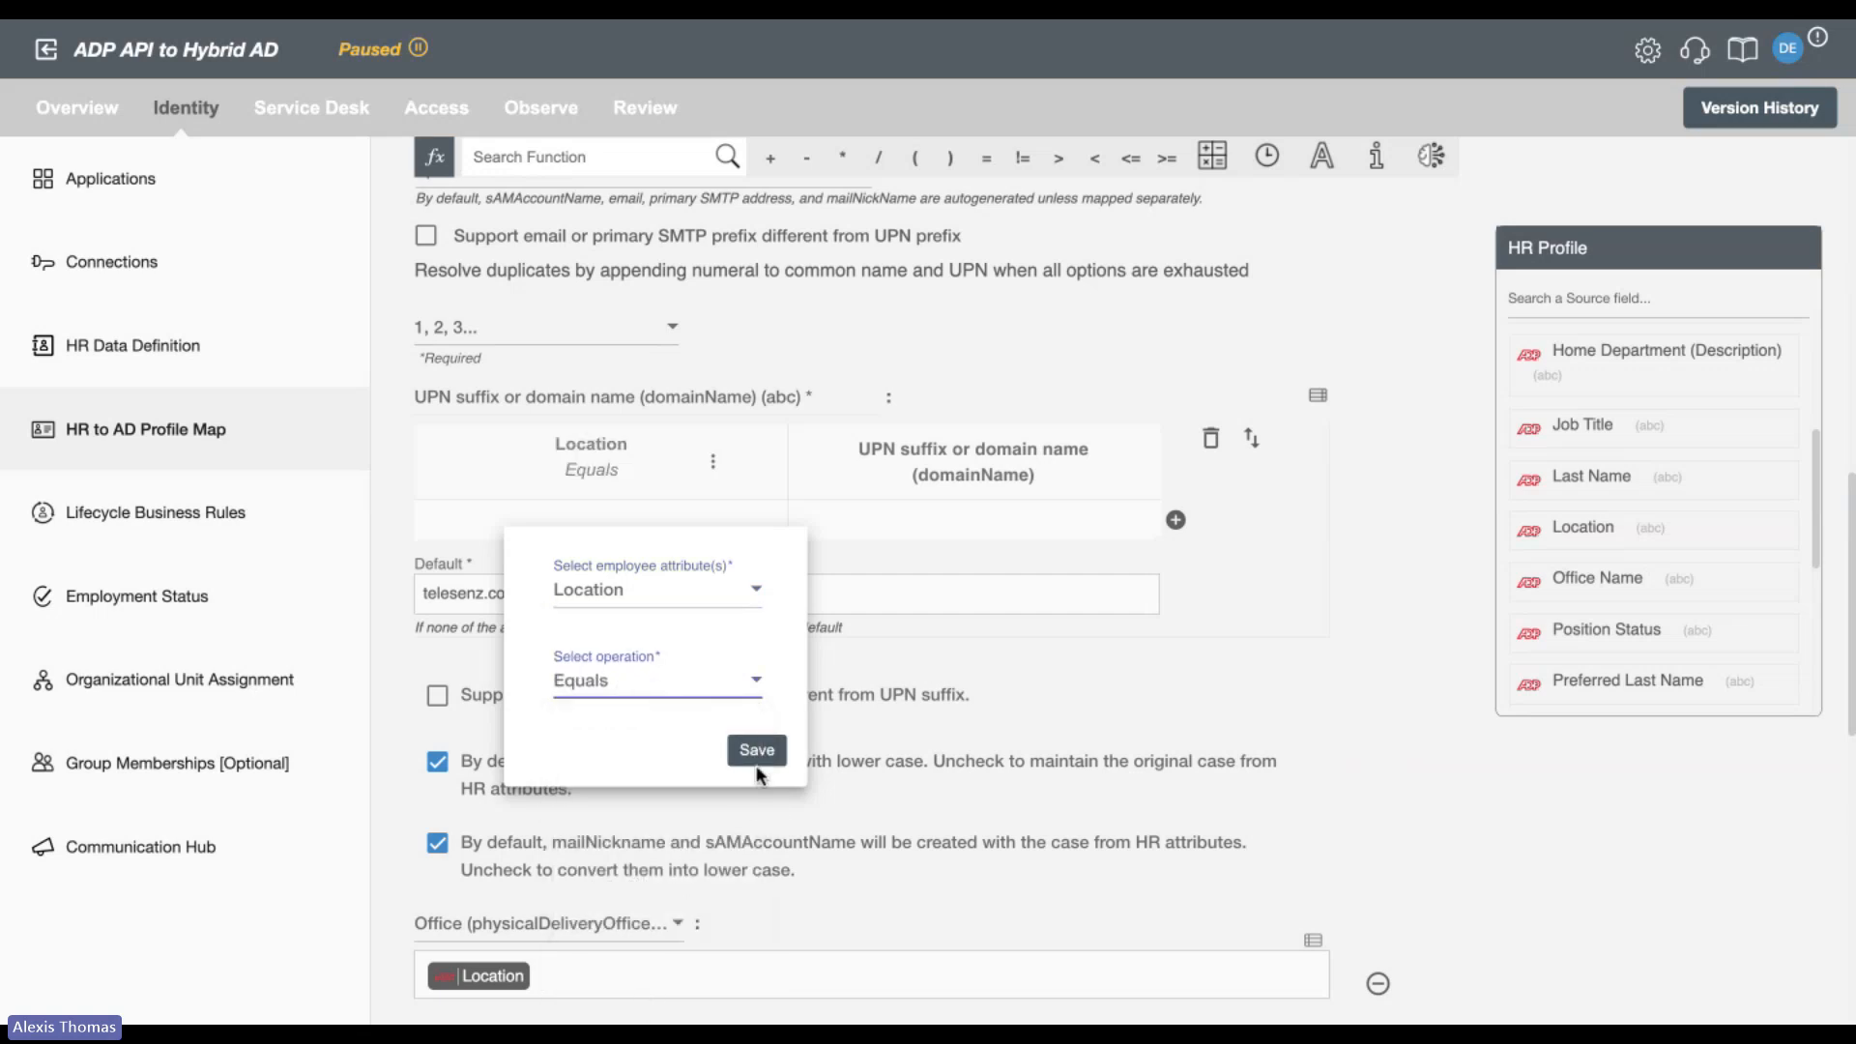
left_click(760, 751)
Map location US to the domain name robomq,us in the lookup table, and view the options for adding AND or OR logic.
left_click(638, 526)
type("US")
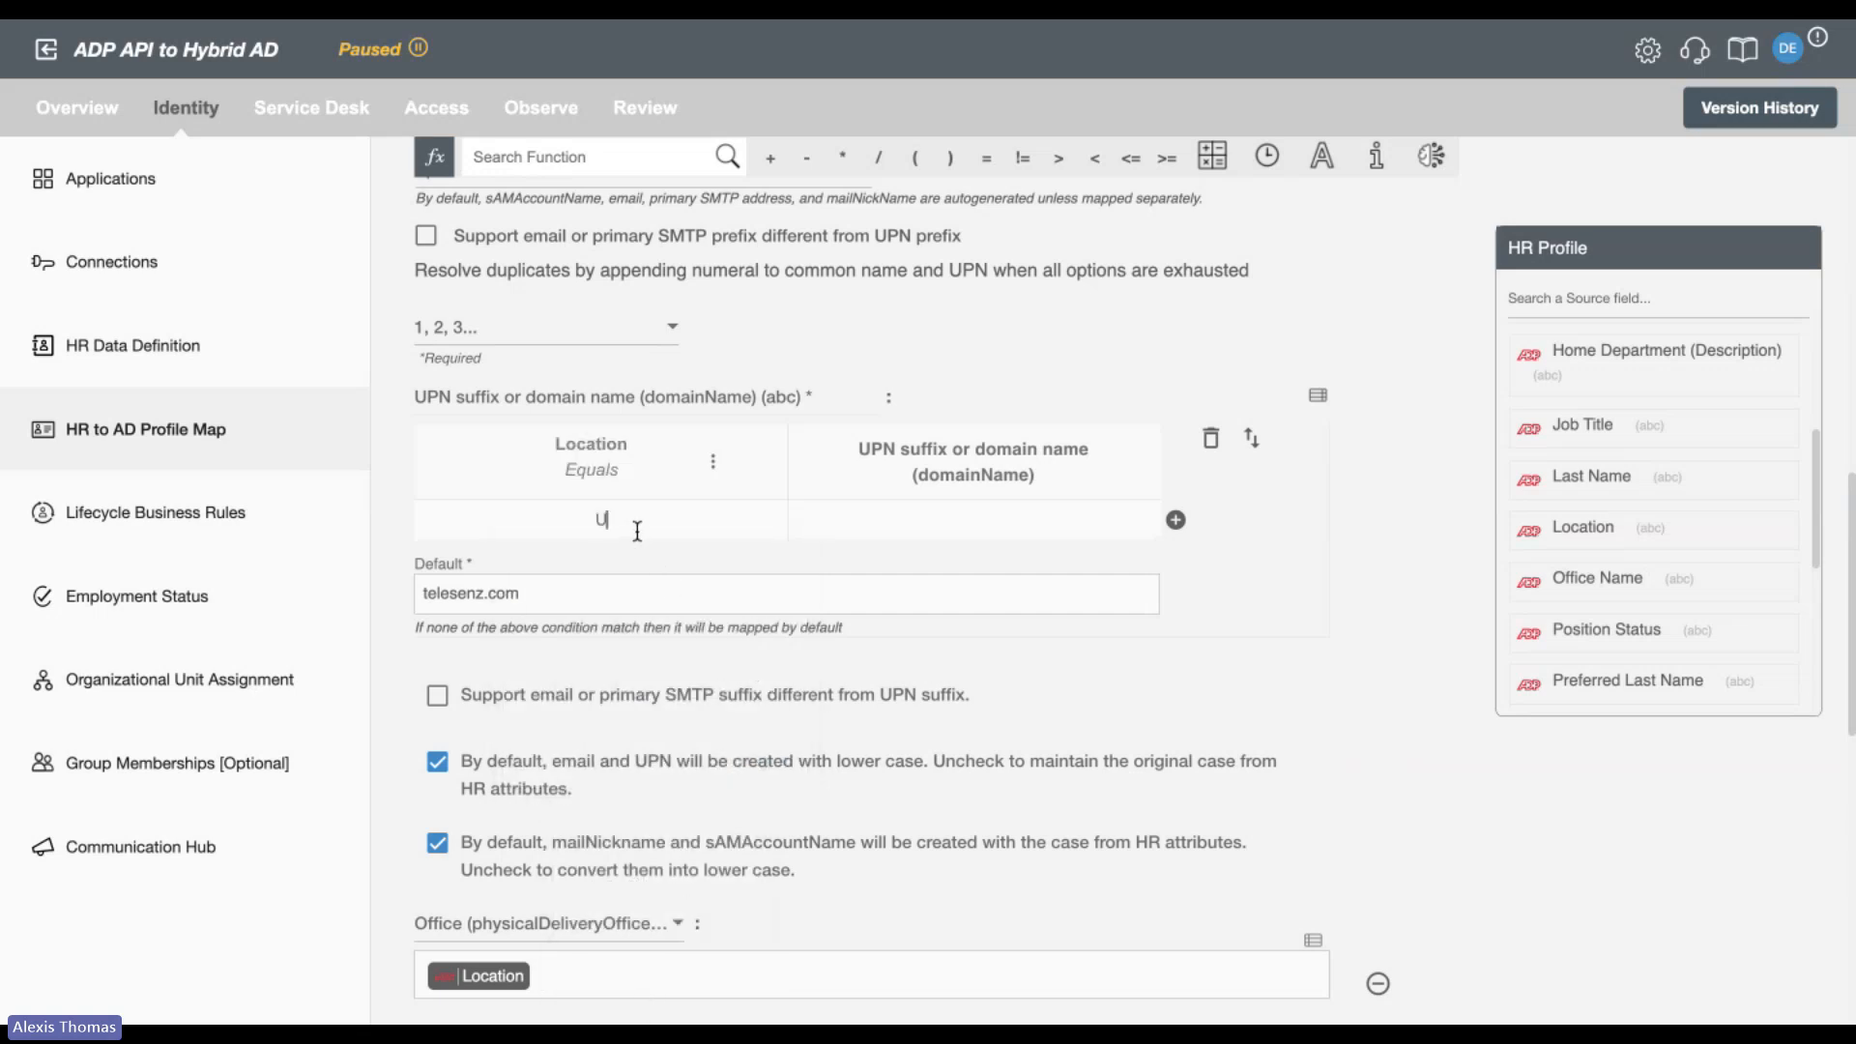
left_click(904, 524)
type("robomq,us")
left_click(714, 460)
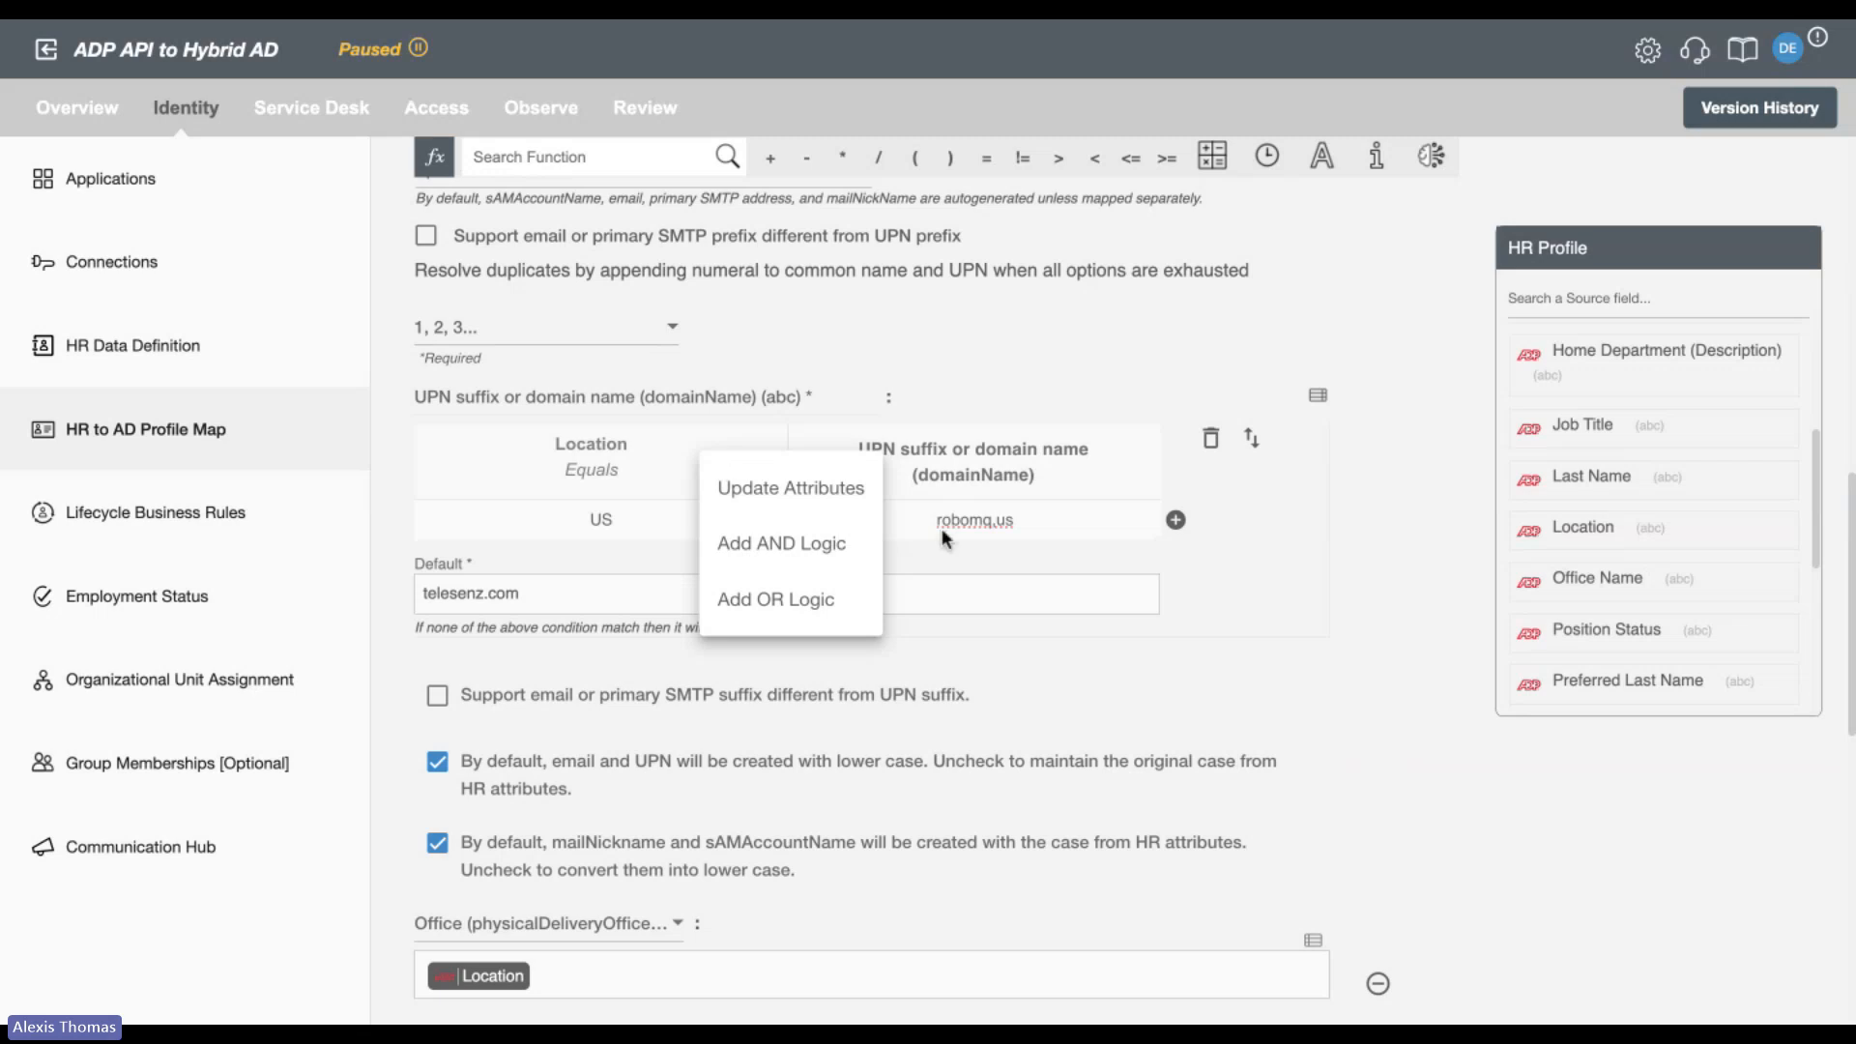
left_click(1217, 664)
View the remaining attribute mappings, and go to Lifecycle Business Rules while discarding the profile map changes.
scroll(1217, 663, "down", 8)
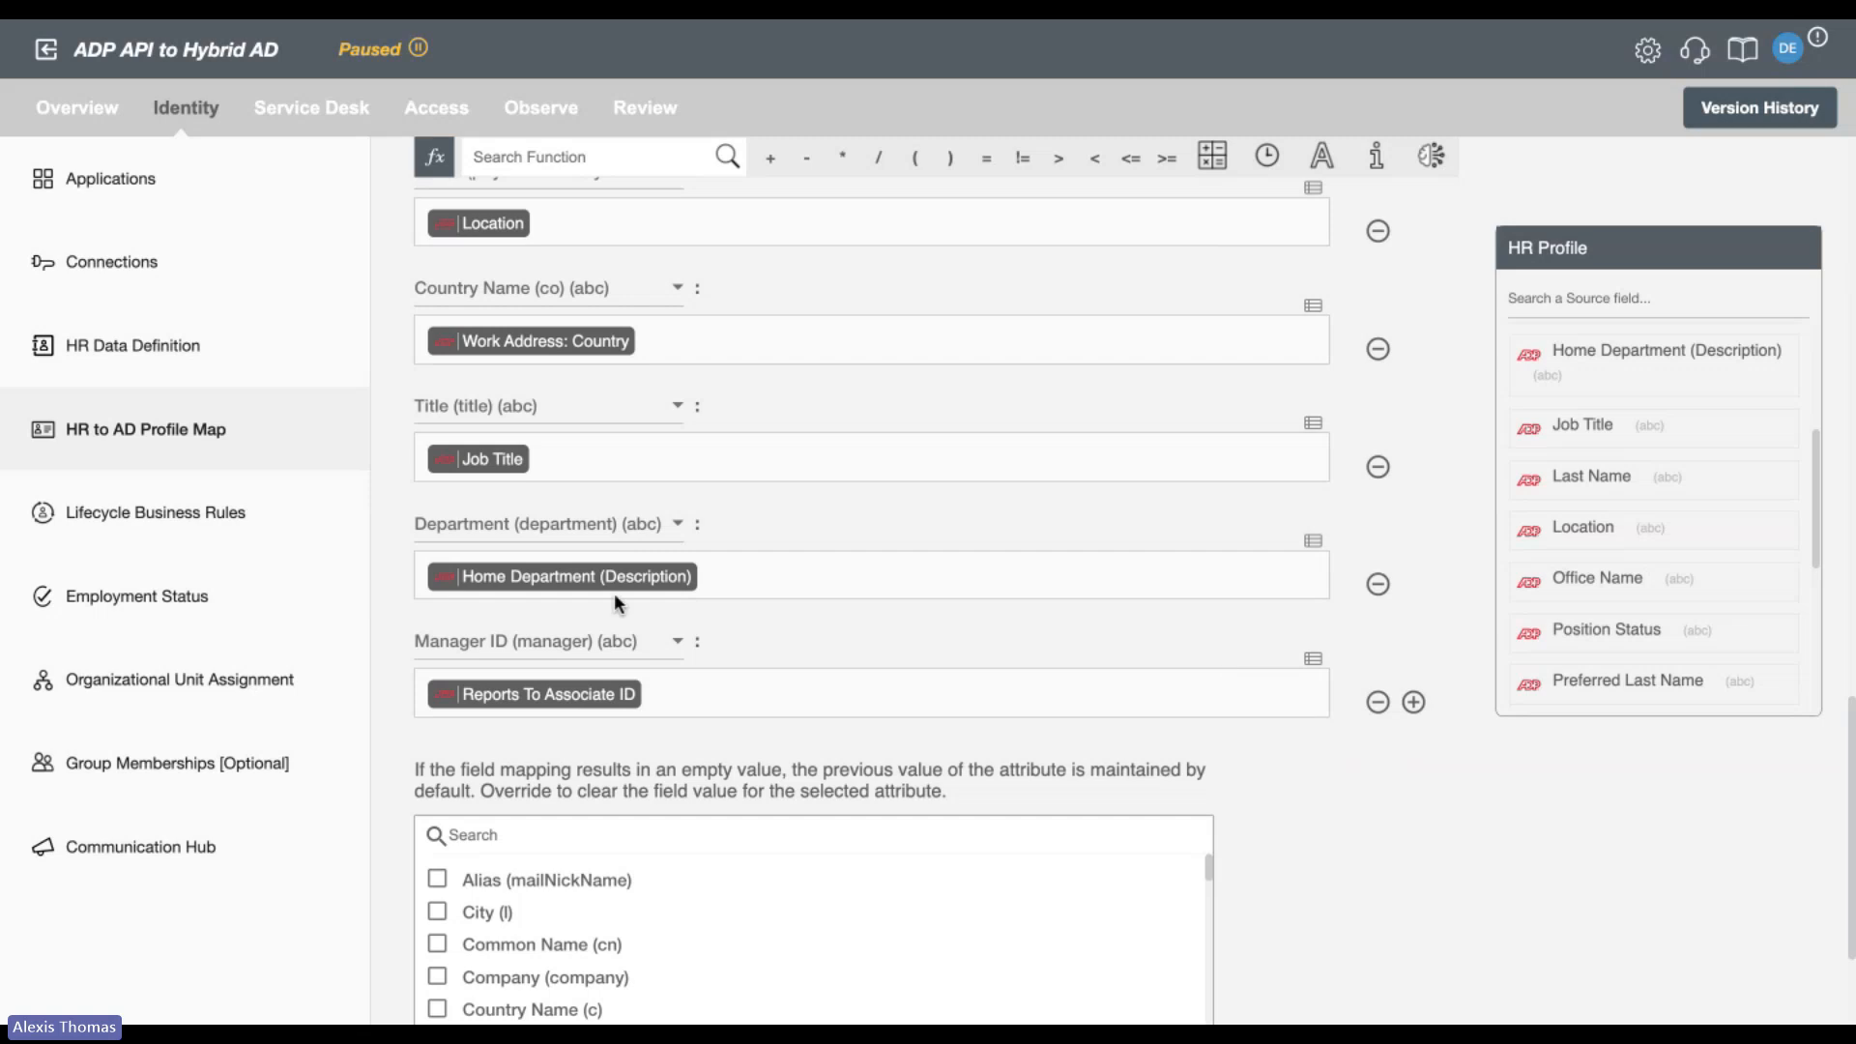
left_click(125, 551)
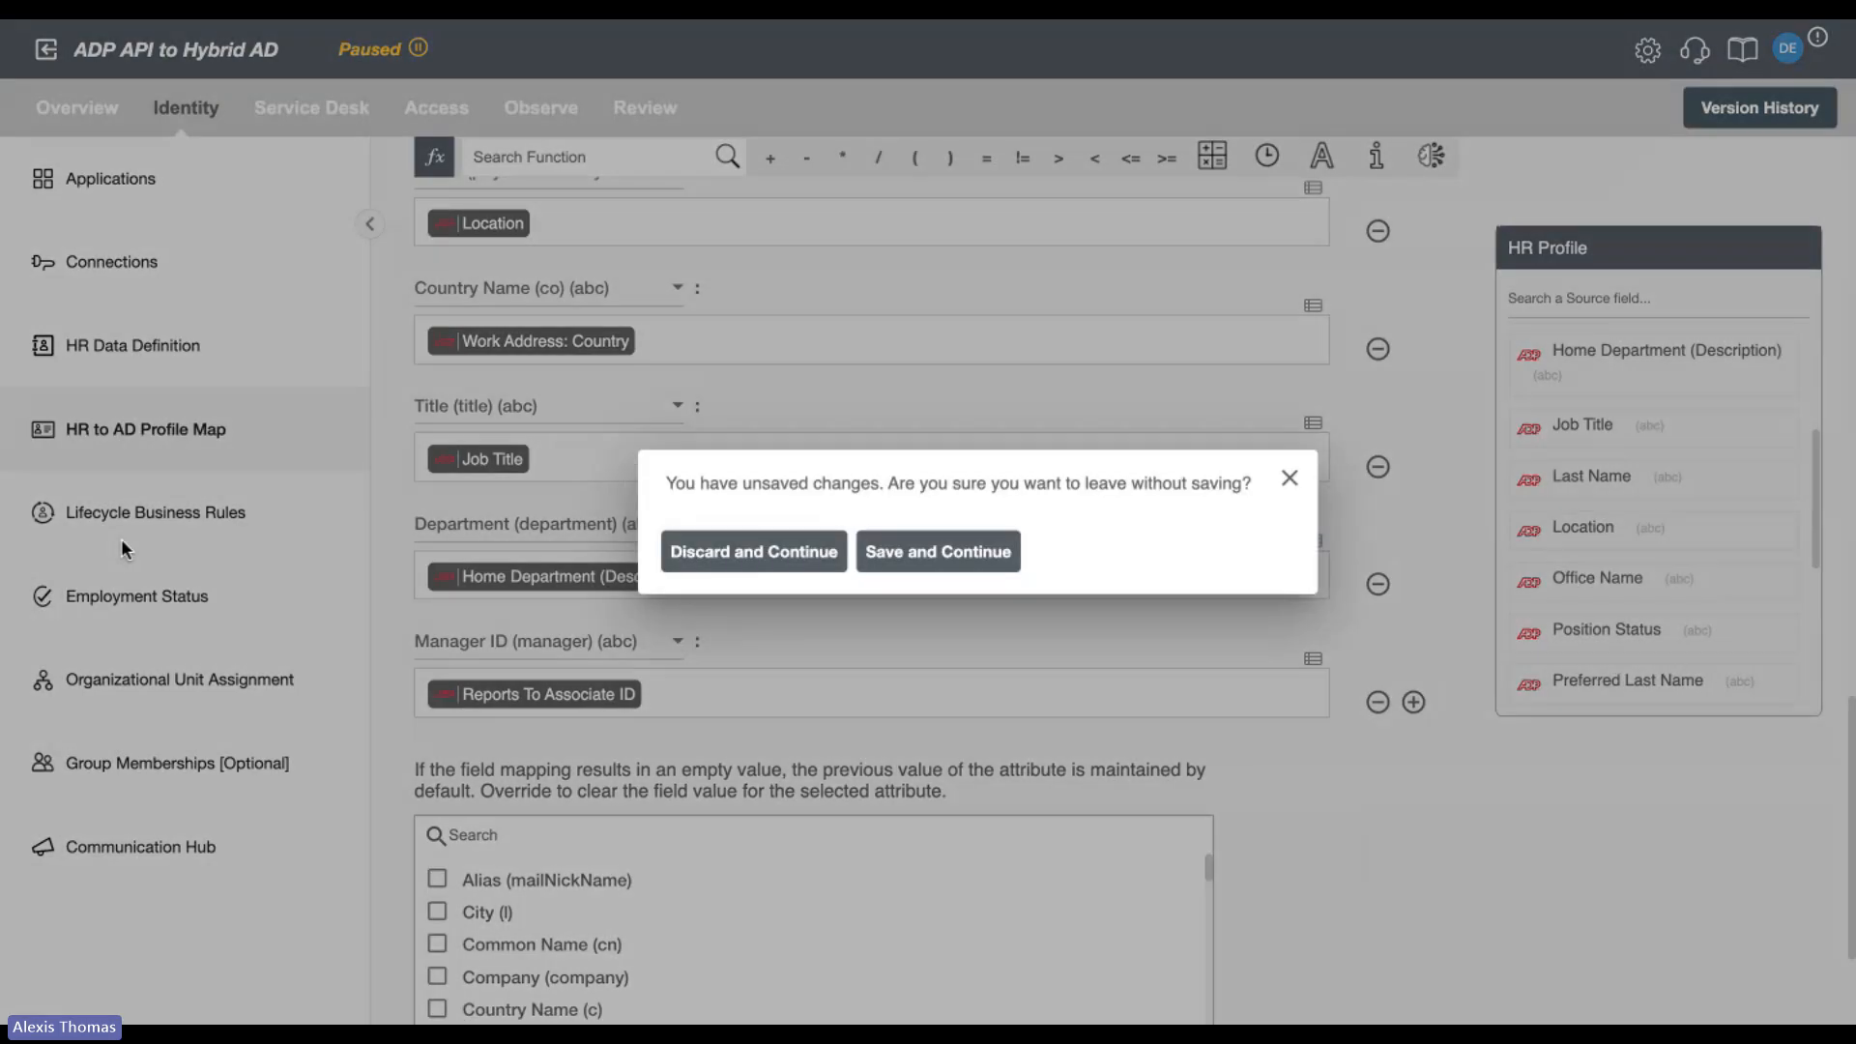
left_click(783, 556)
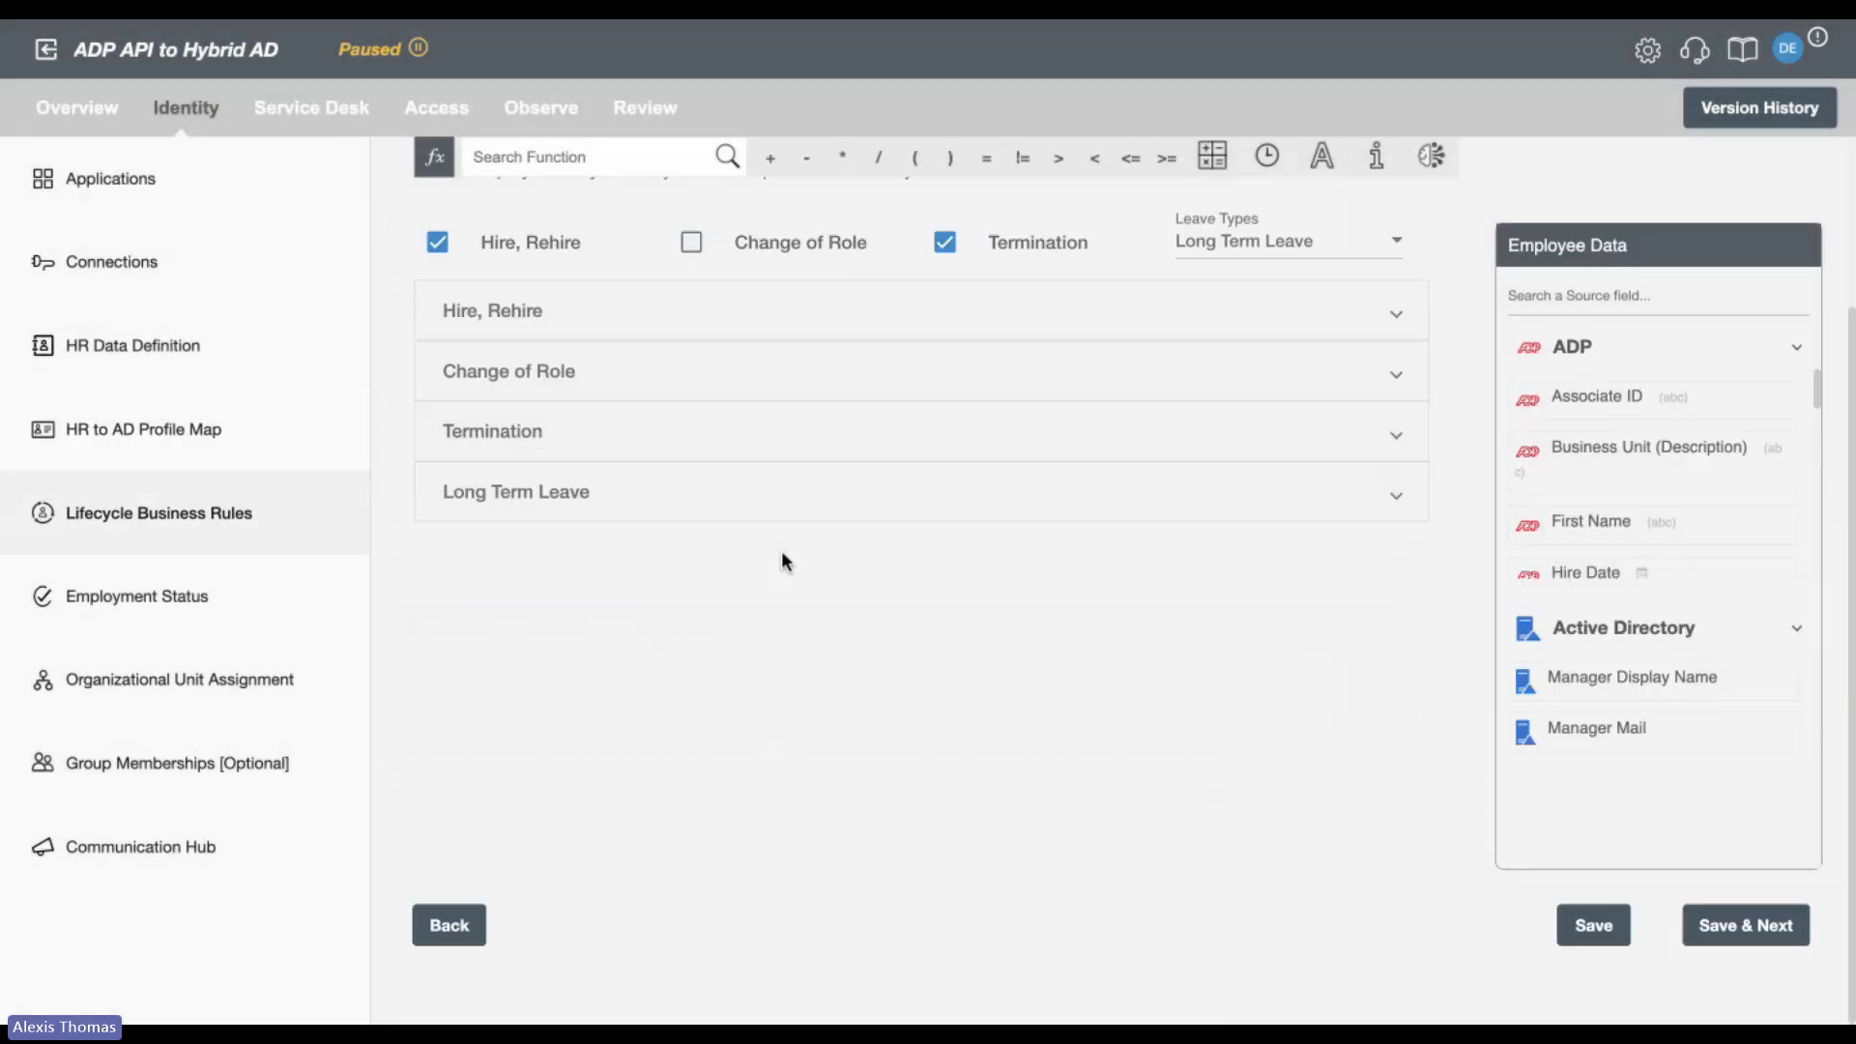
Review the Hire, Rehire rules, examining the password format, account control, pre-boarding timing and the choices for days in advance.
left_click(735, 314)
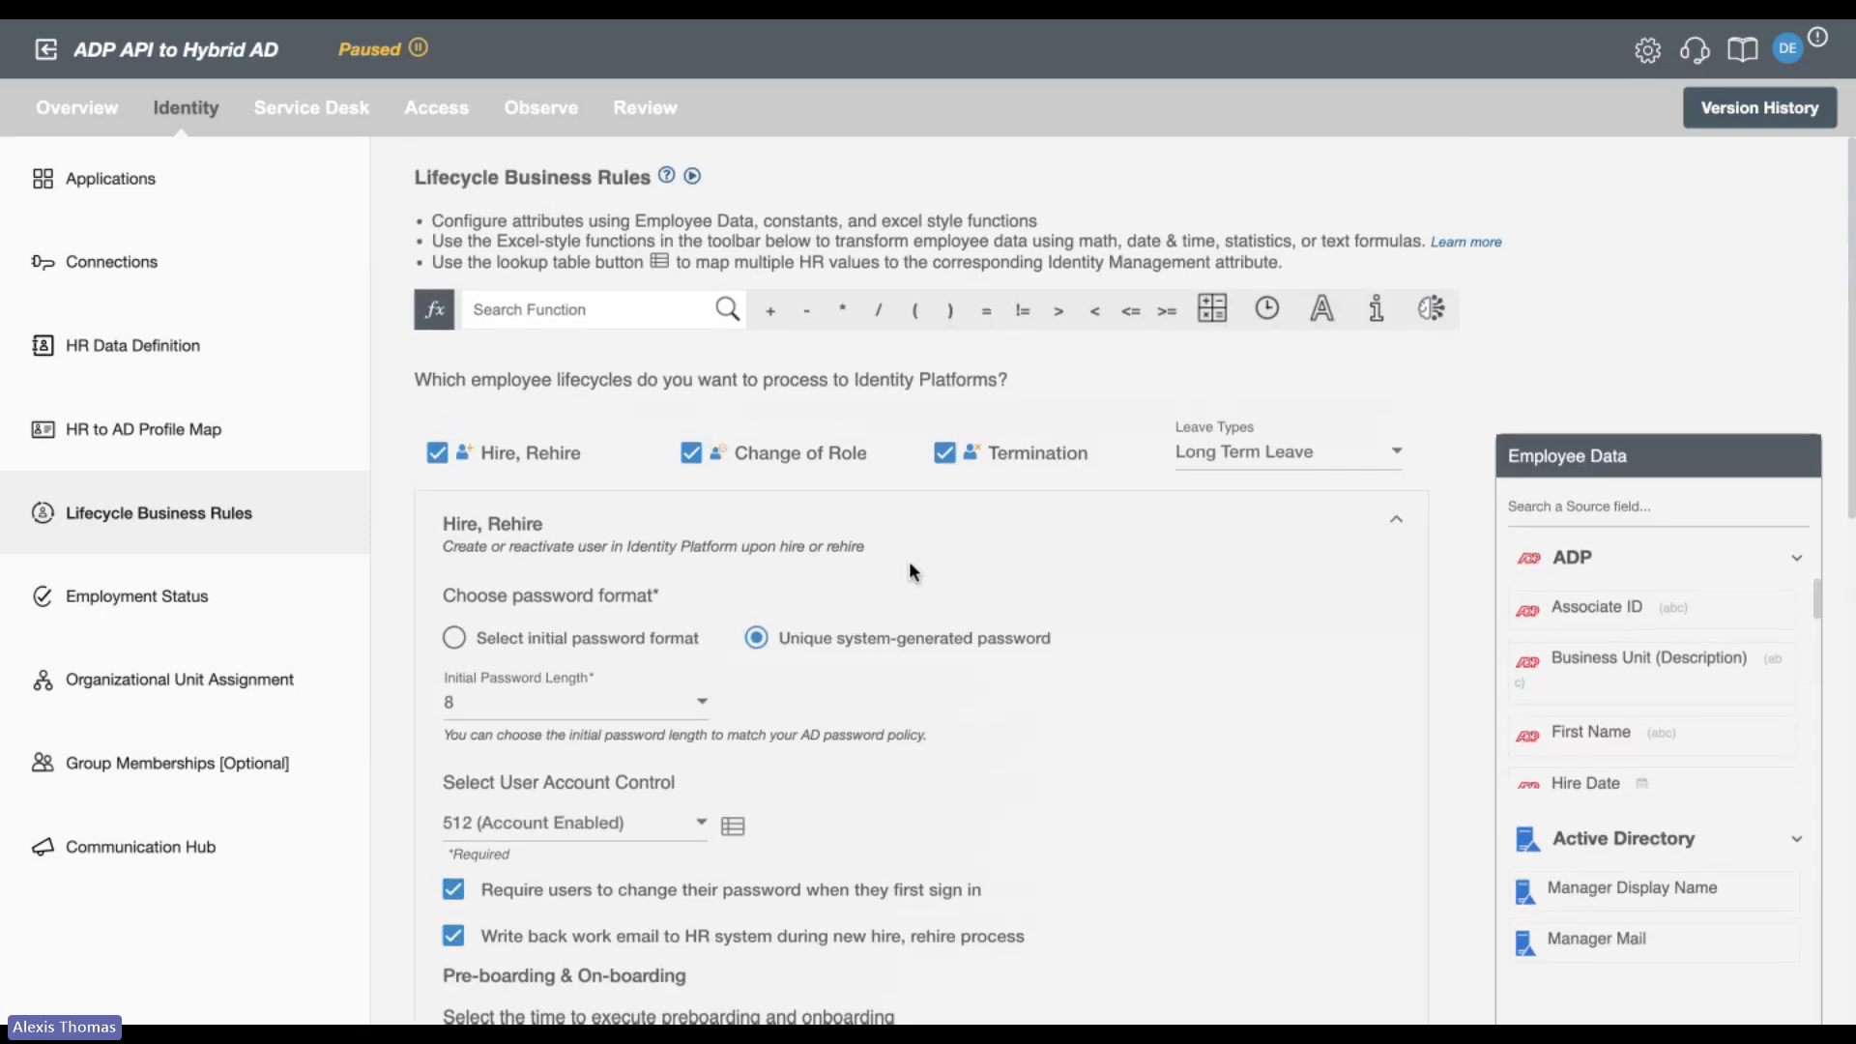
scroll(910, 565, "down", 3)
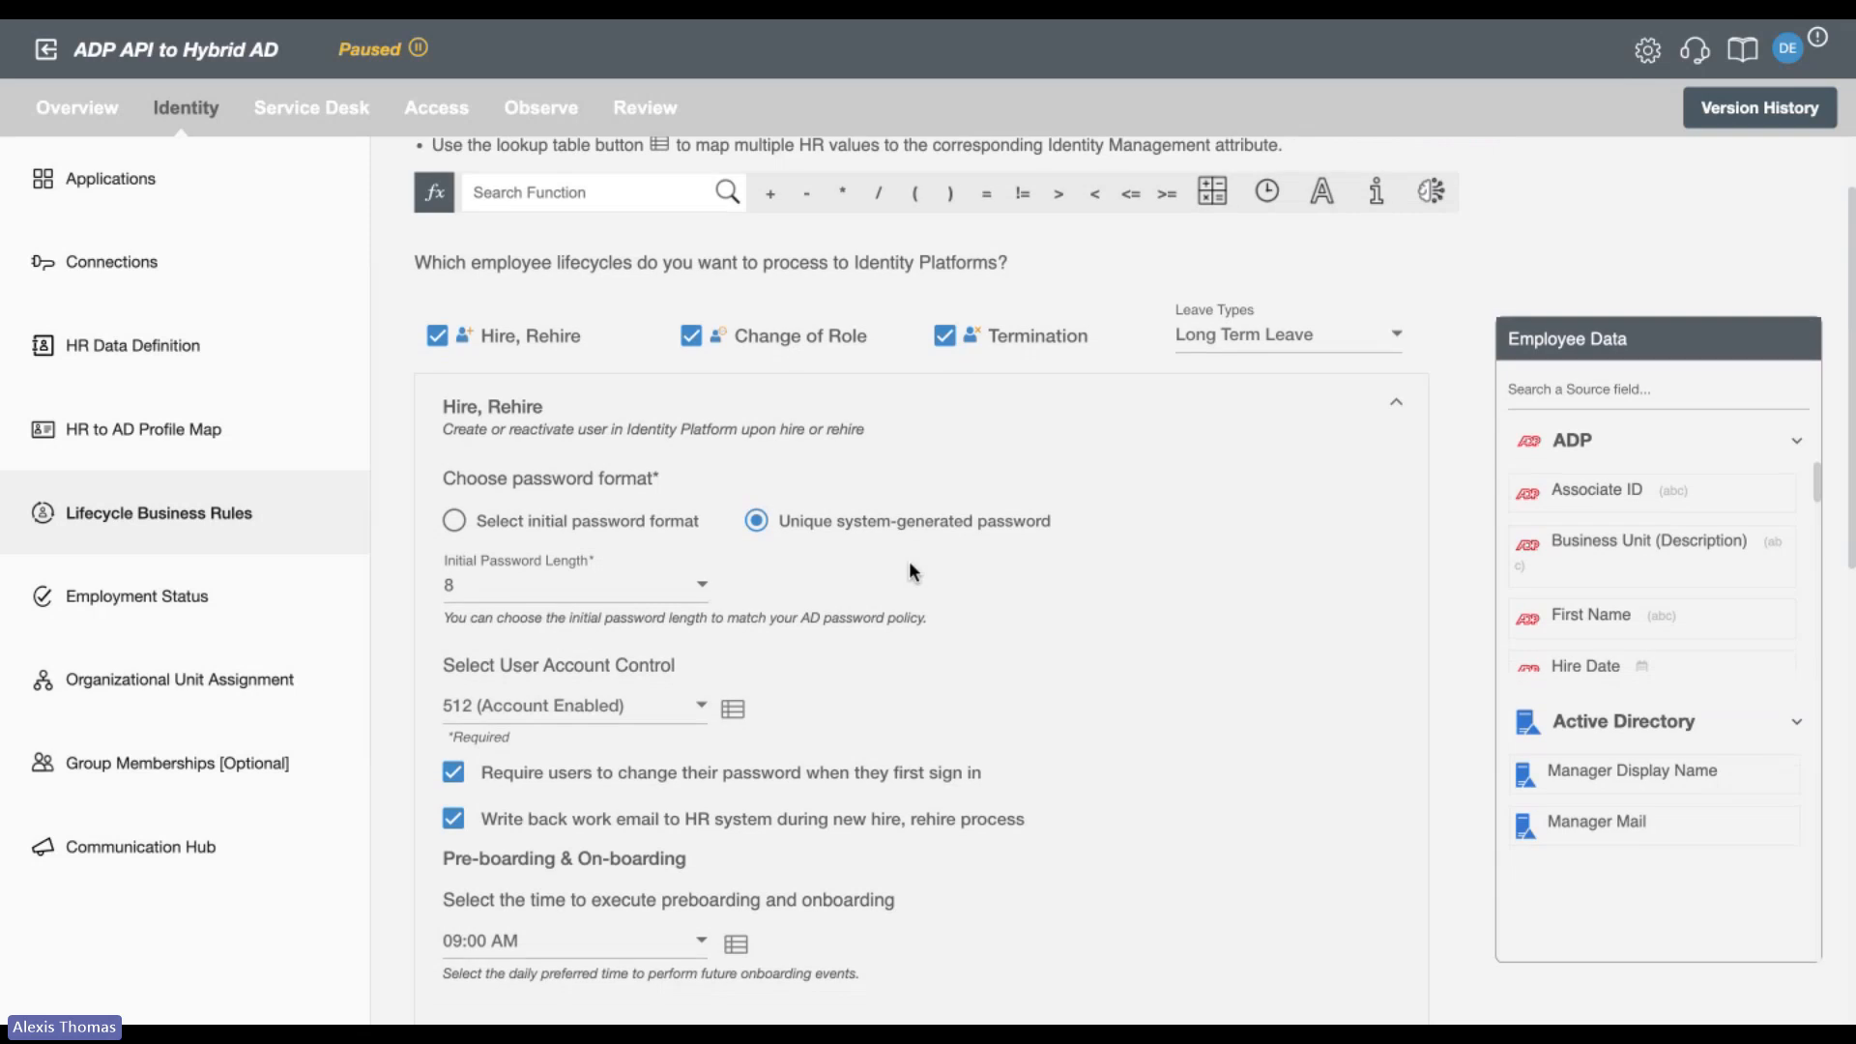
scroll(910, 565, "down", 3)
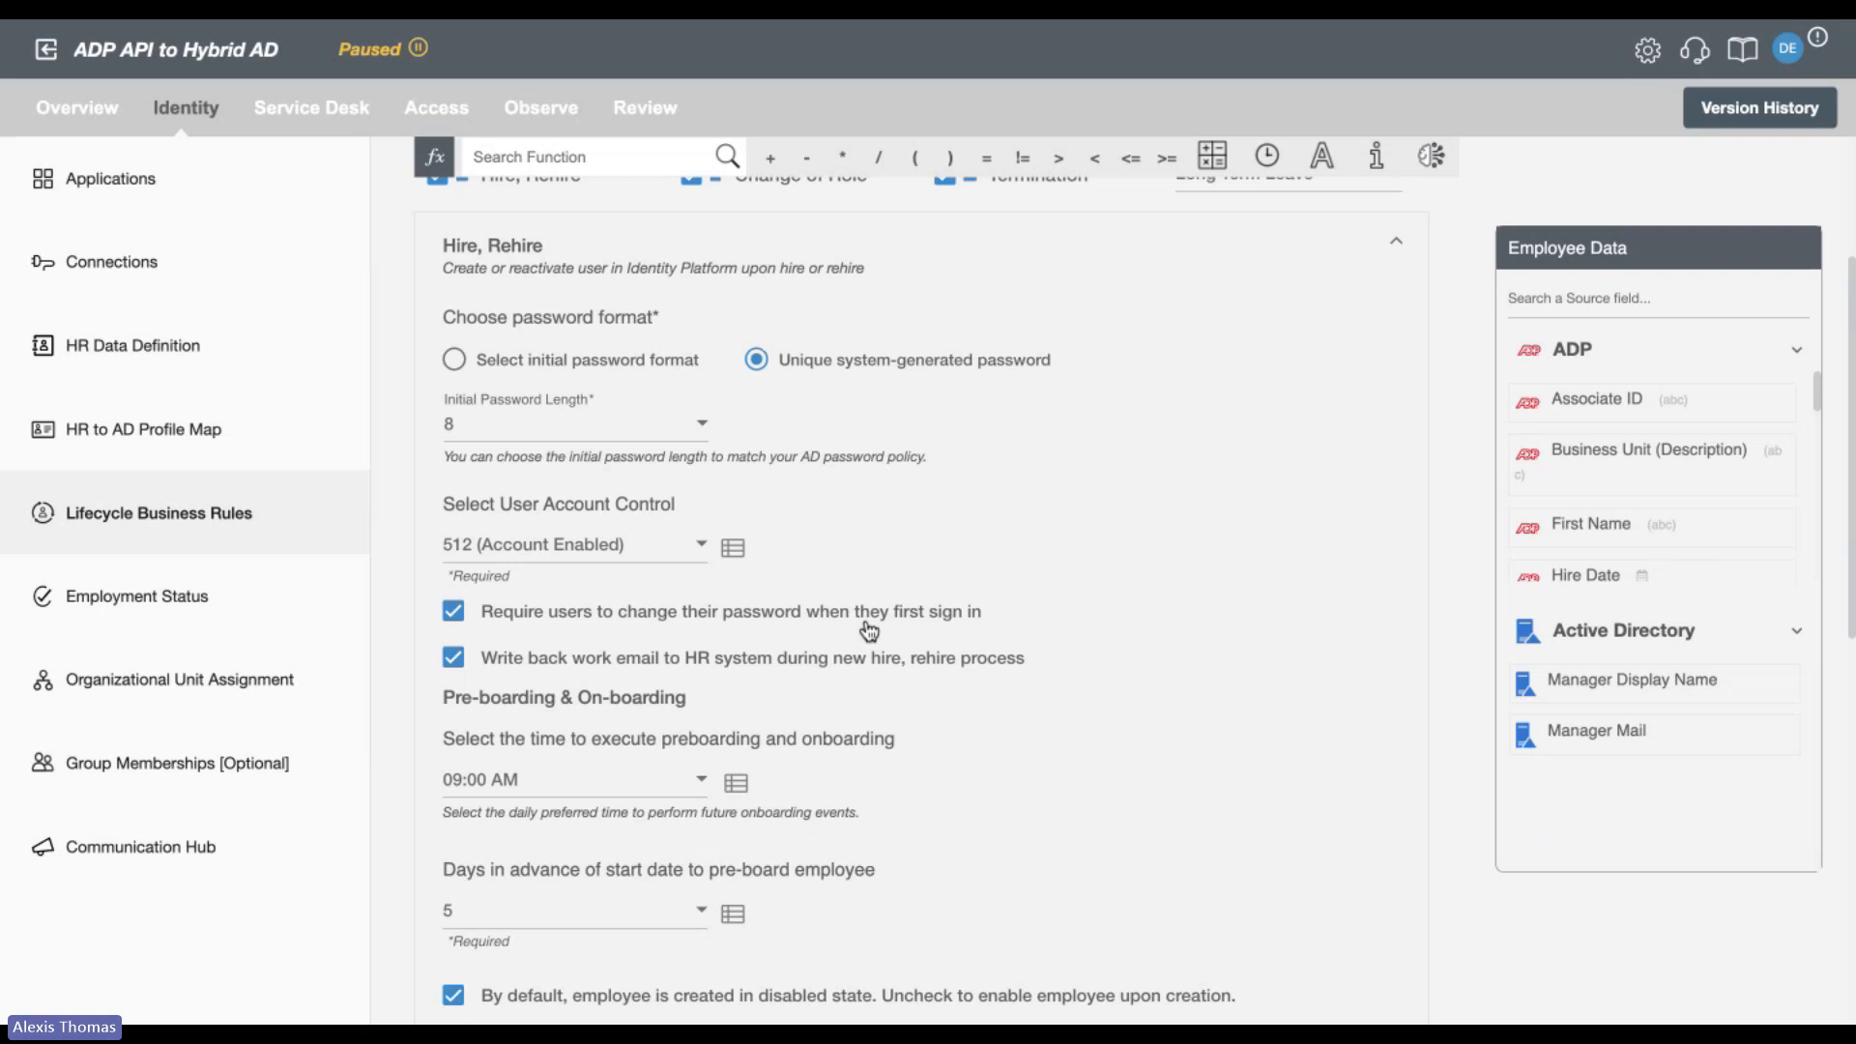
scroll(869, 630, "down", 5)
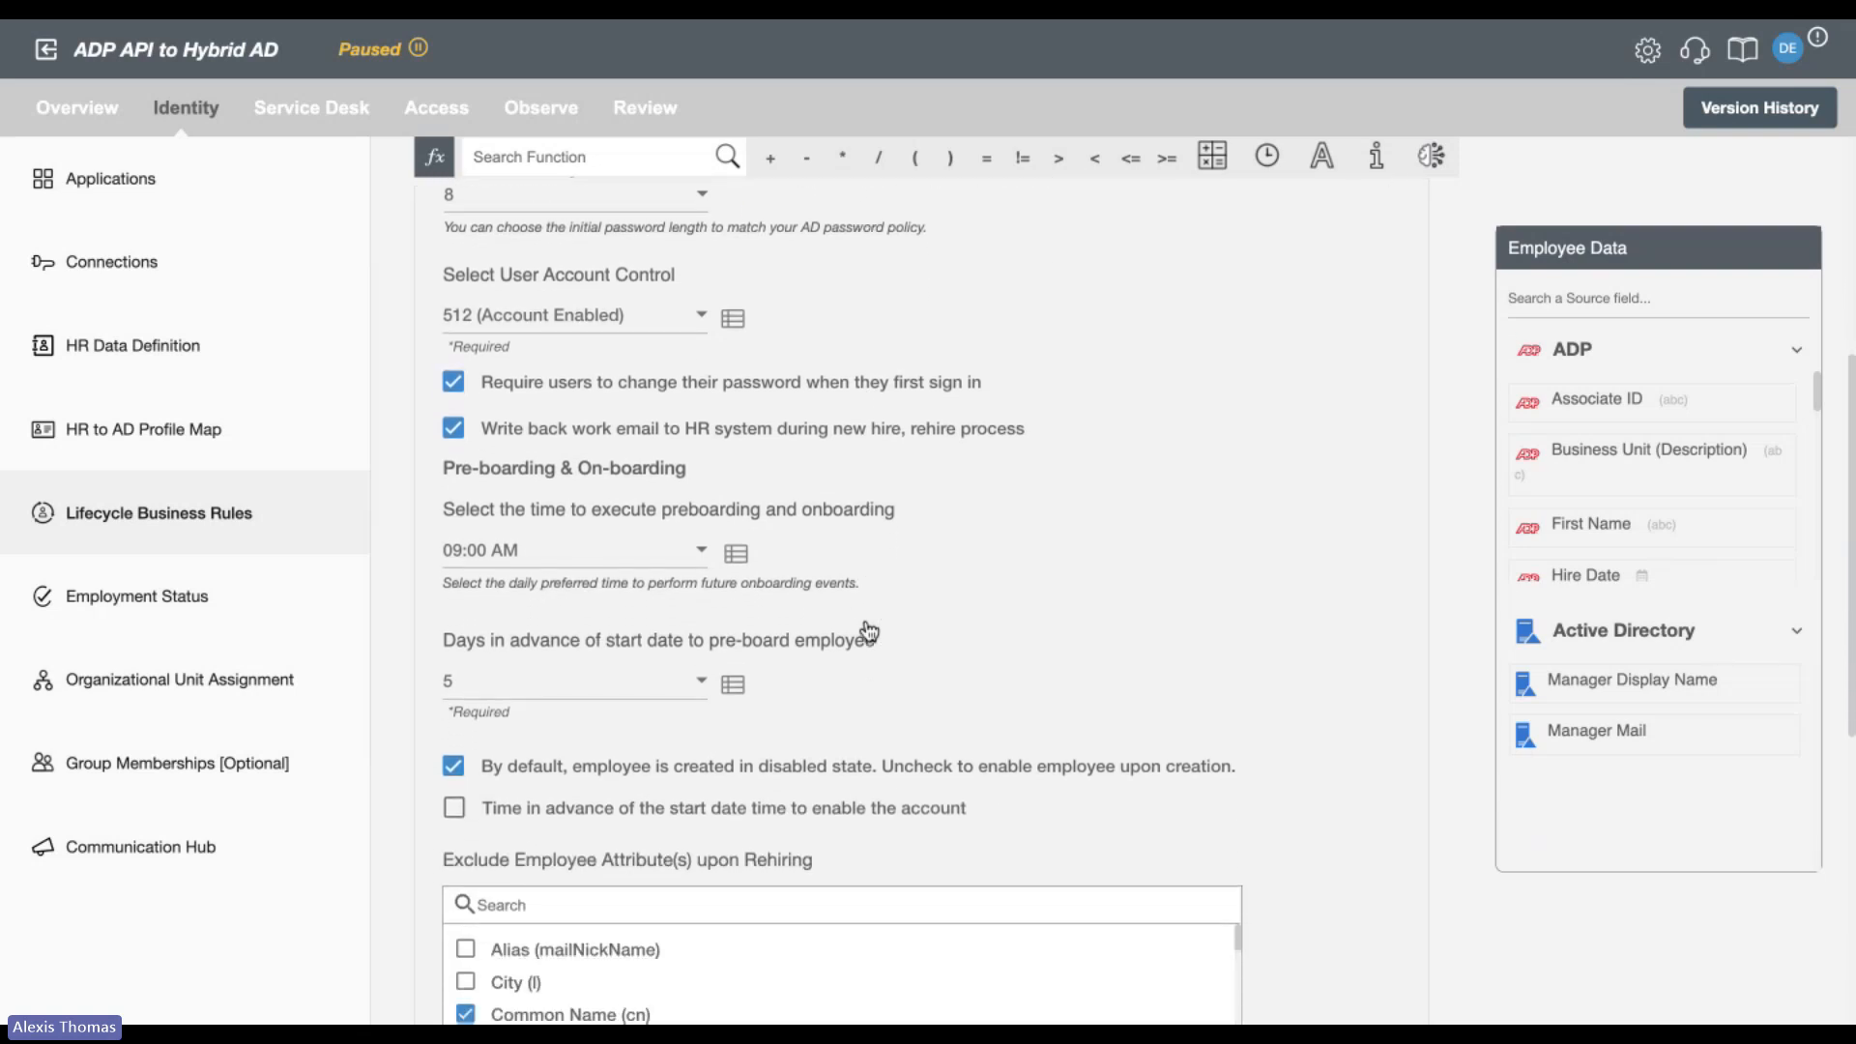
scroll(869, 631, "down", 4)
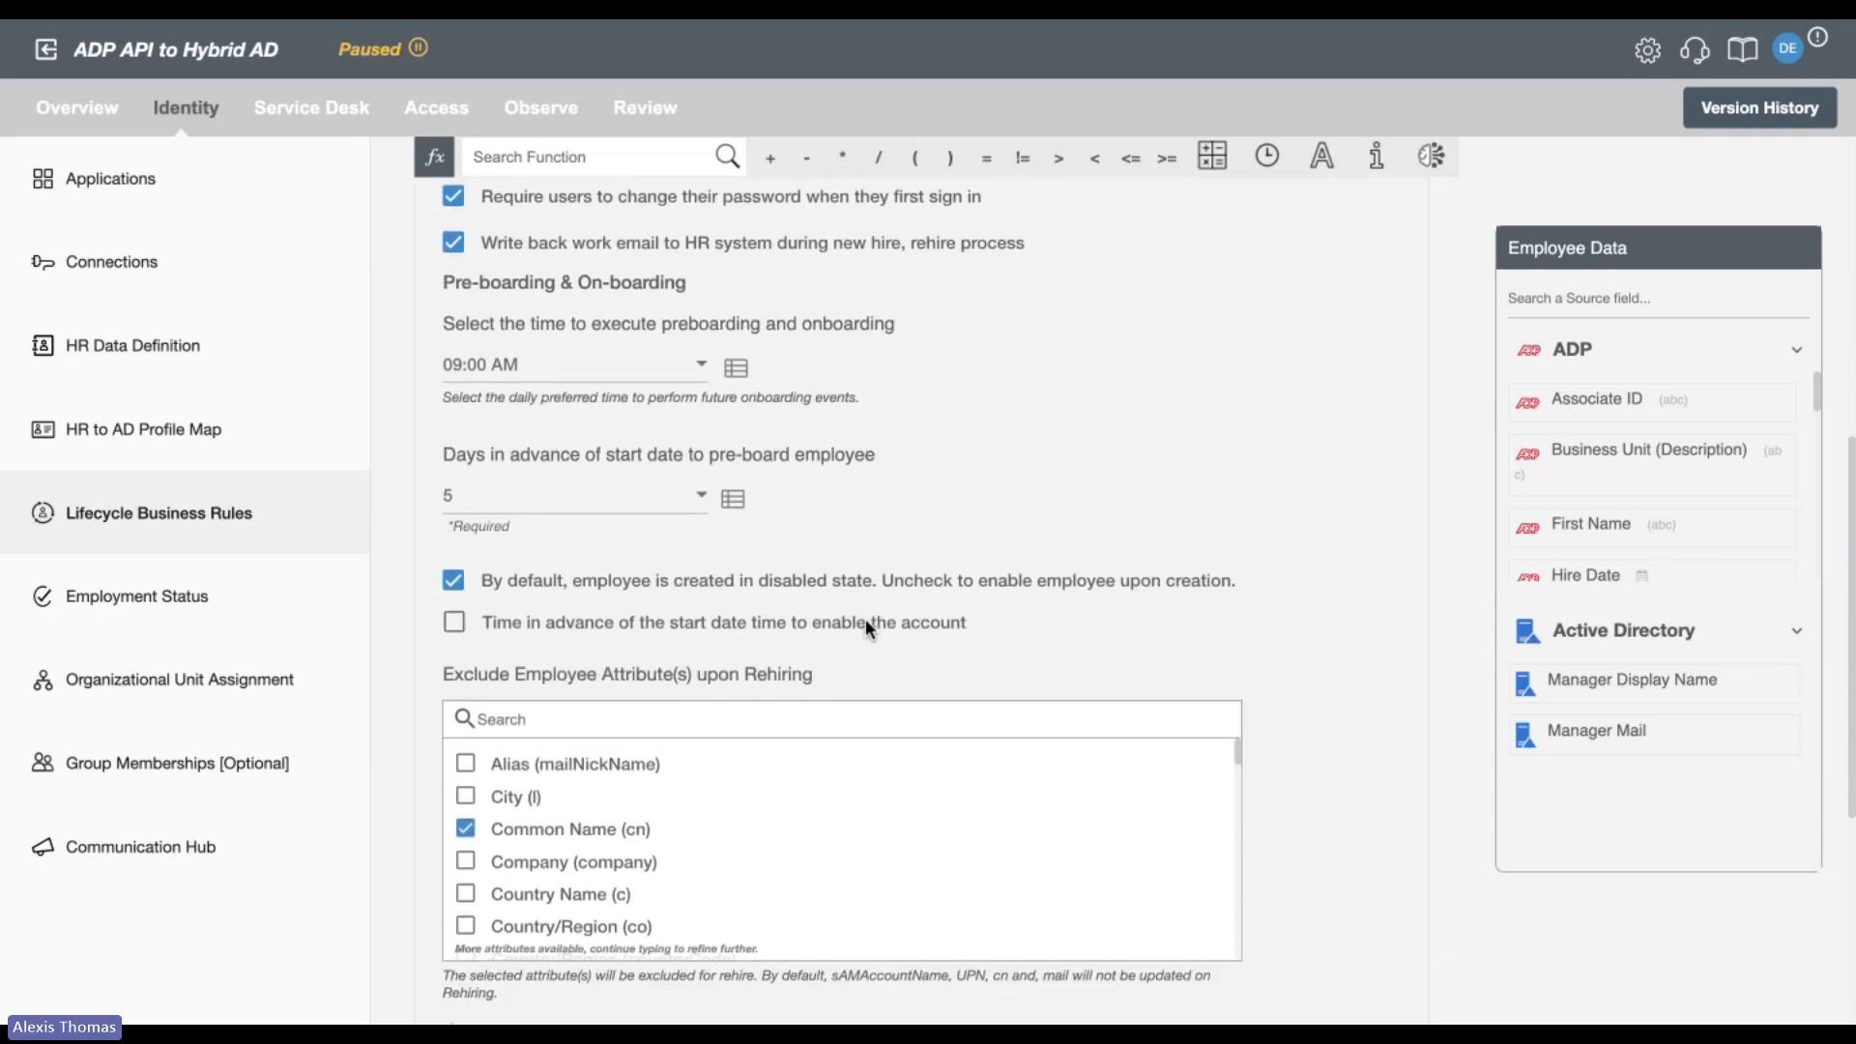
scroll(866, 621, "up", 1)
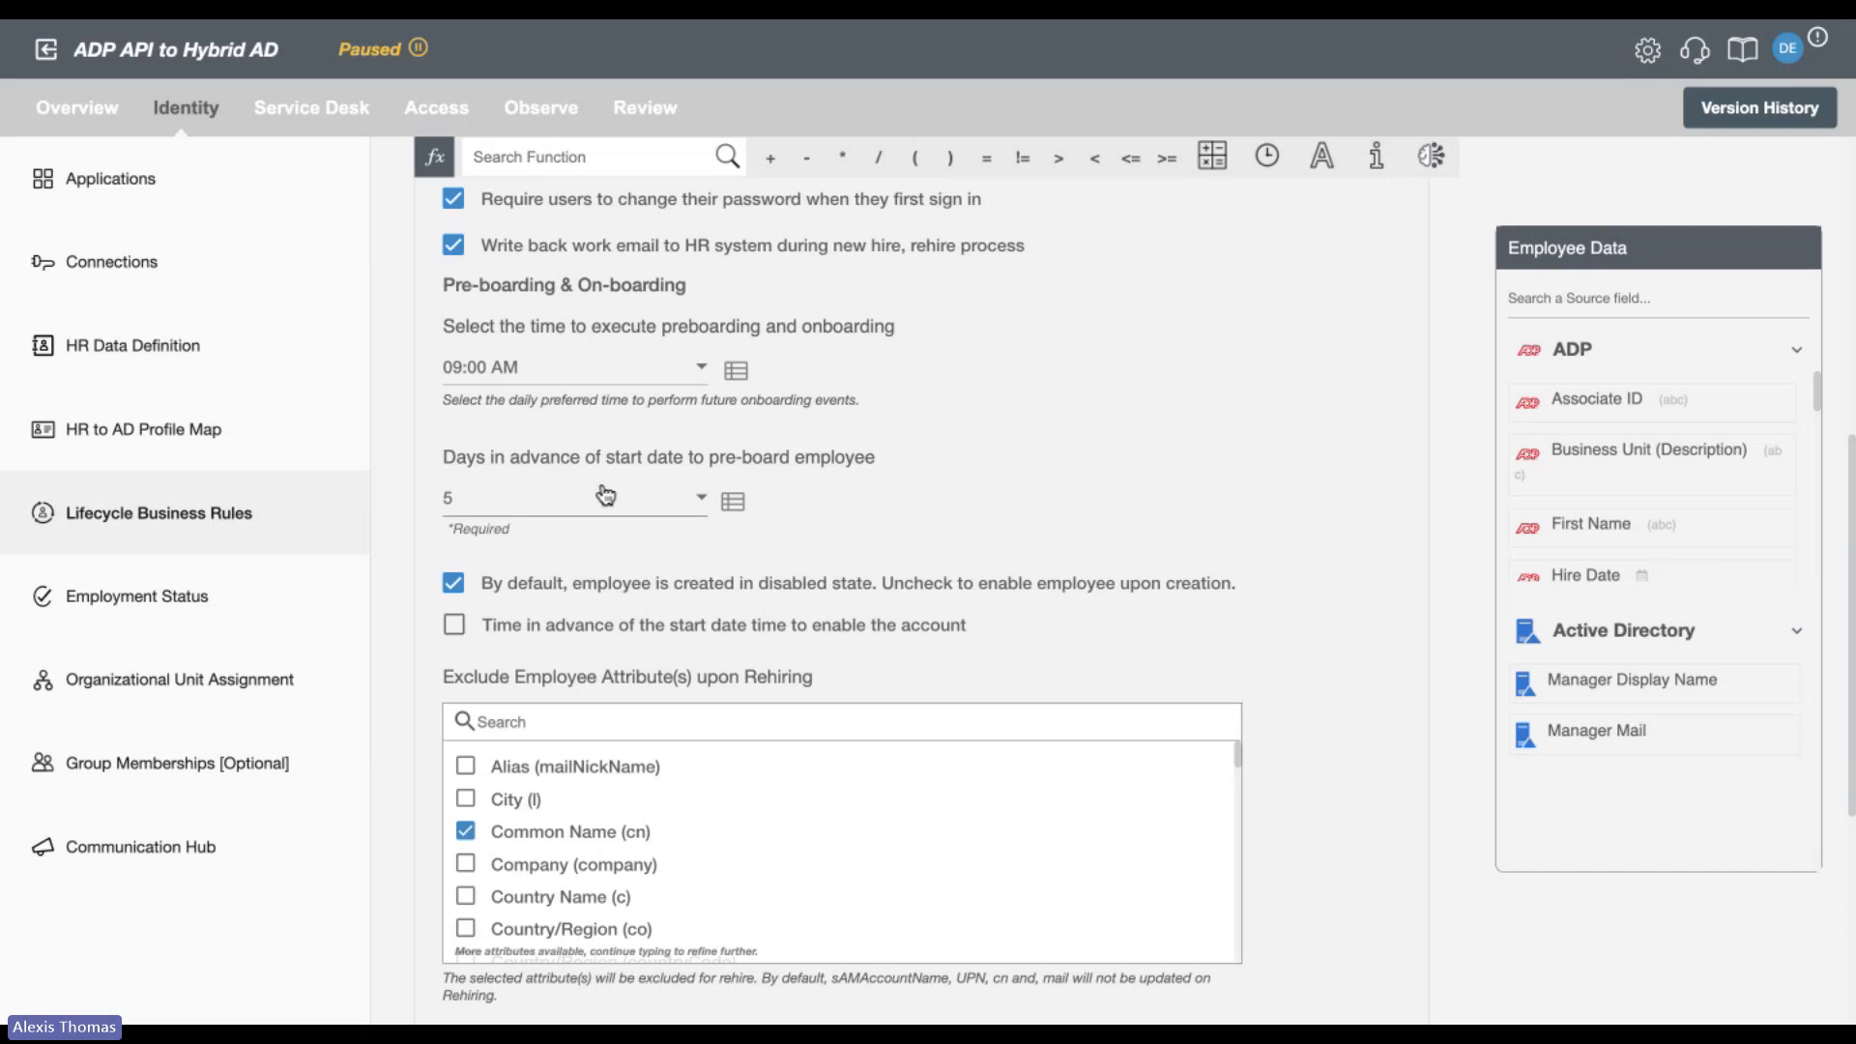
left_click(453, 502)
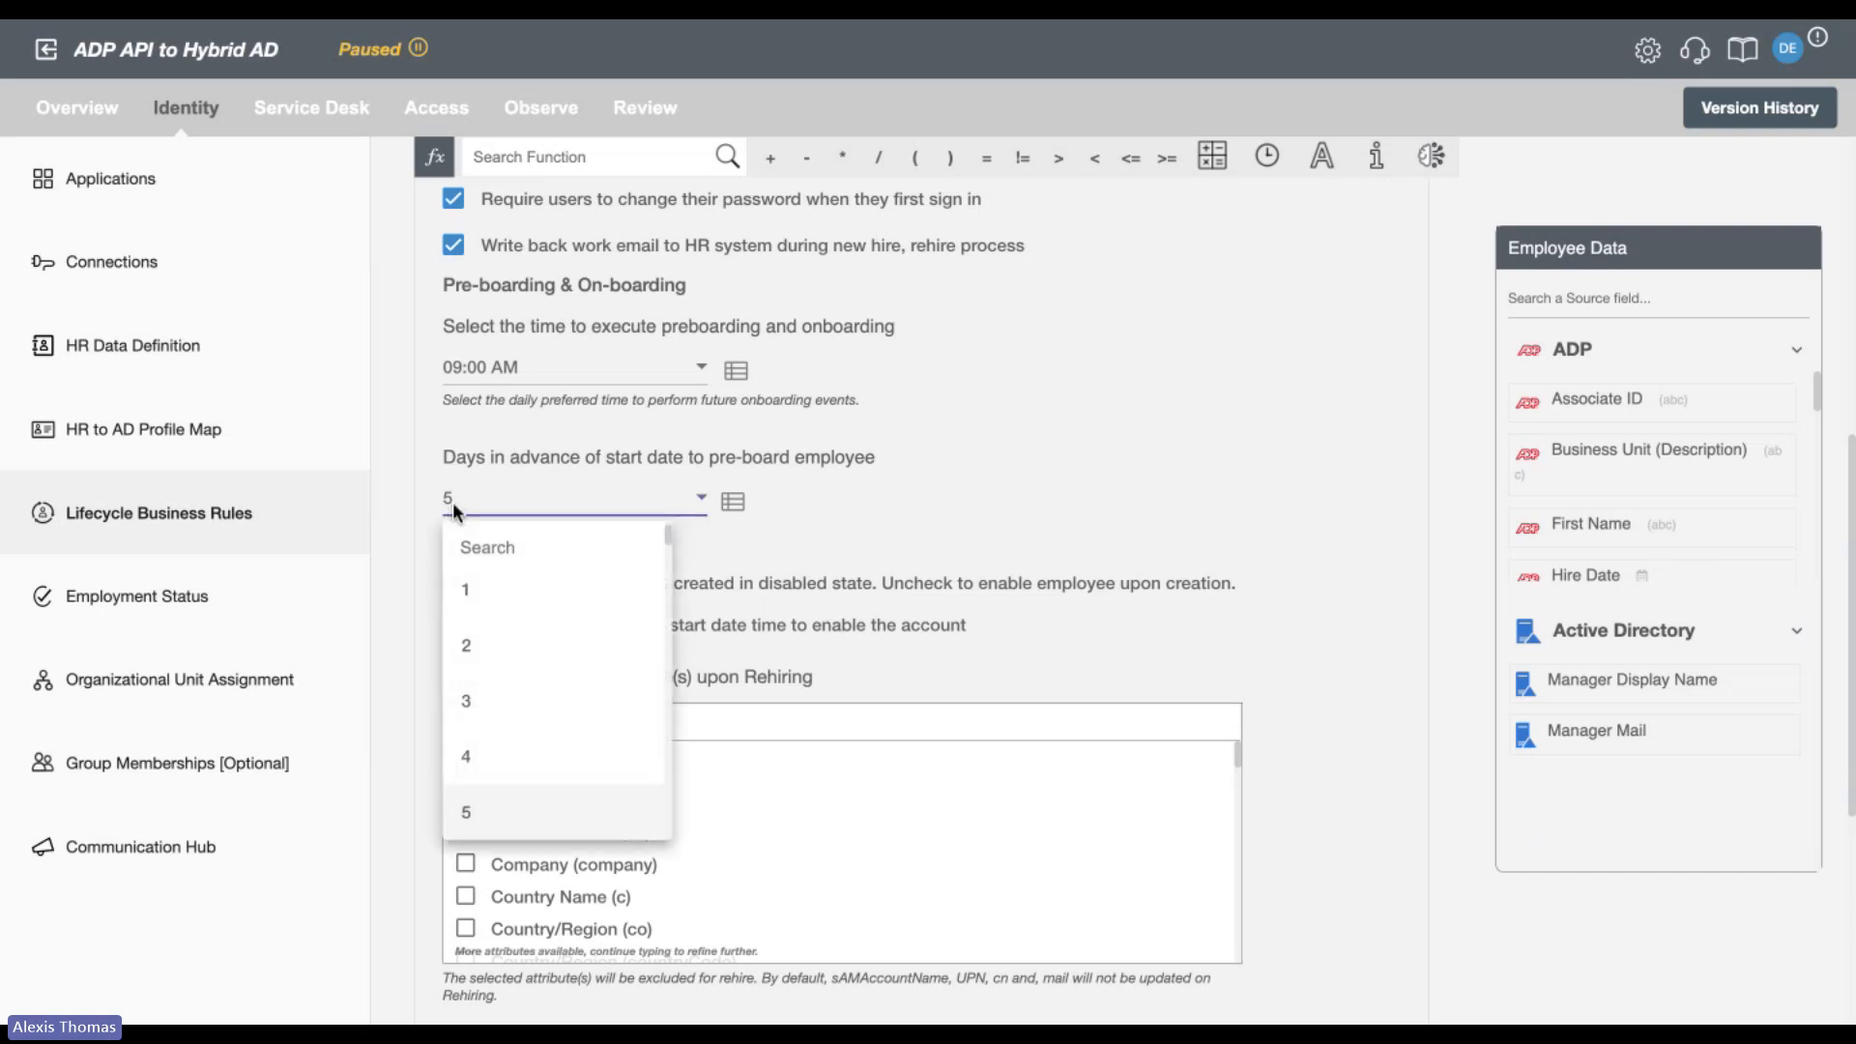
left_click(840, 502)
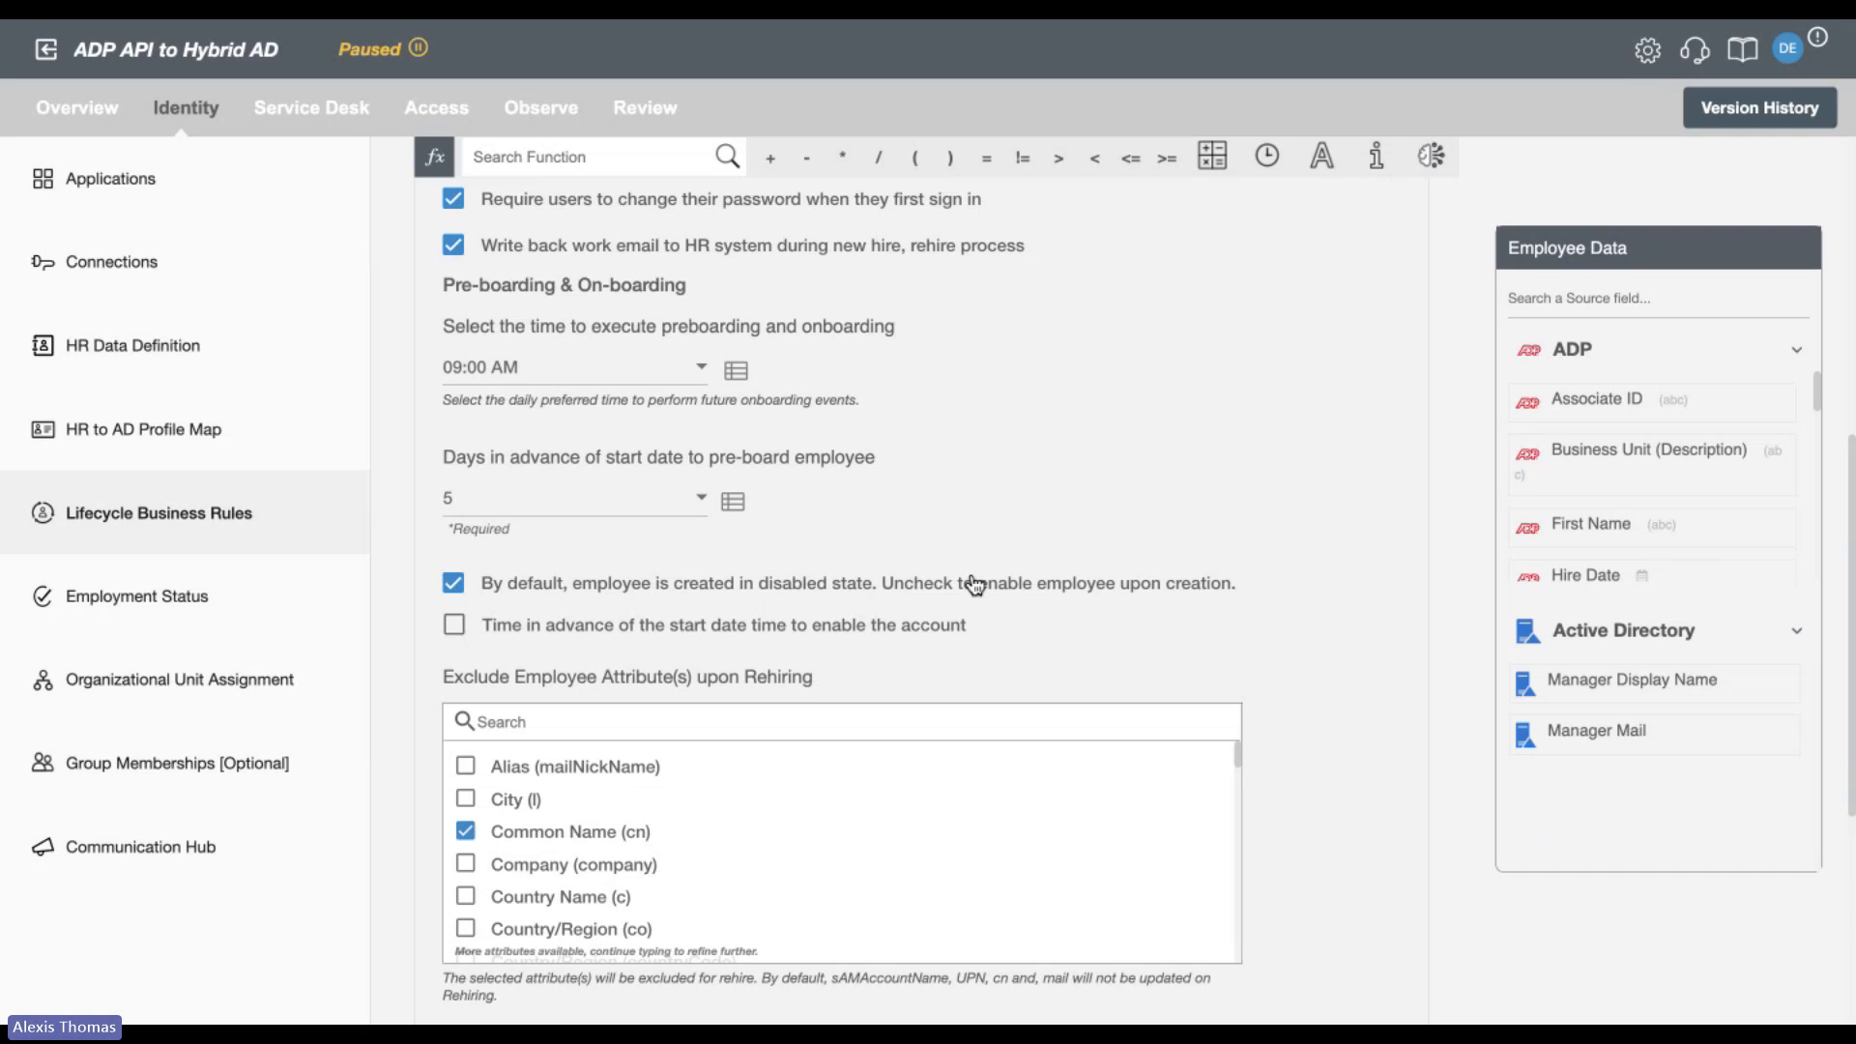
Turn on enabling the account in advance of the start date time, and set the lead time to 1 day.
scroll(972, 570, "down", 1)
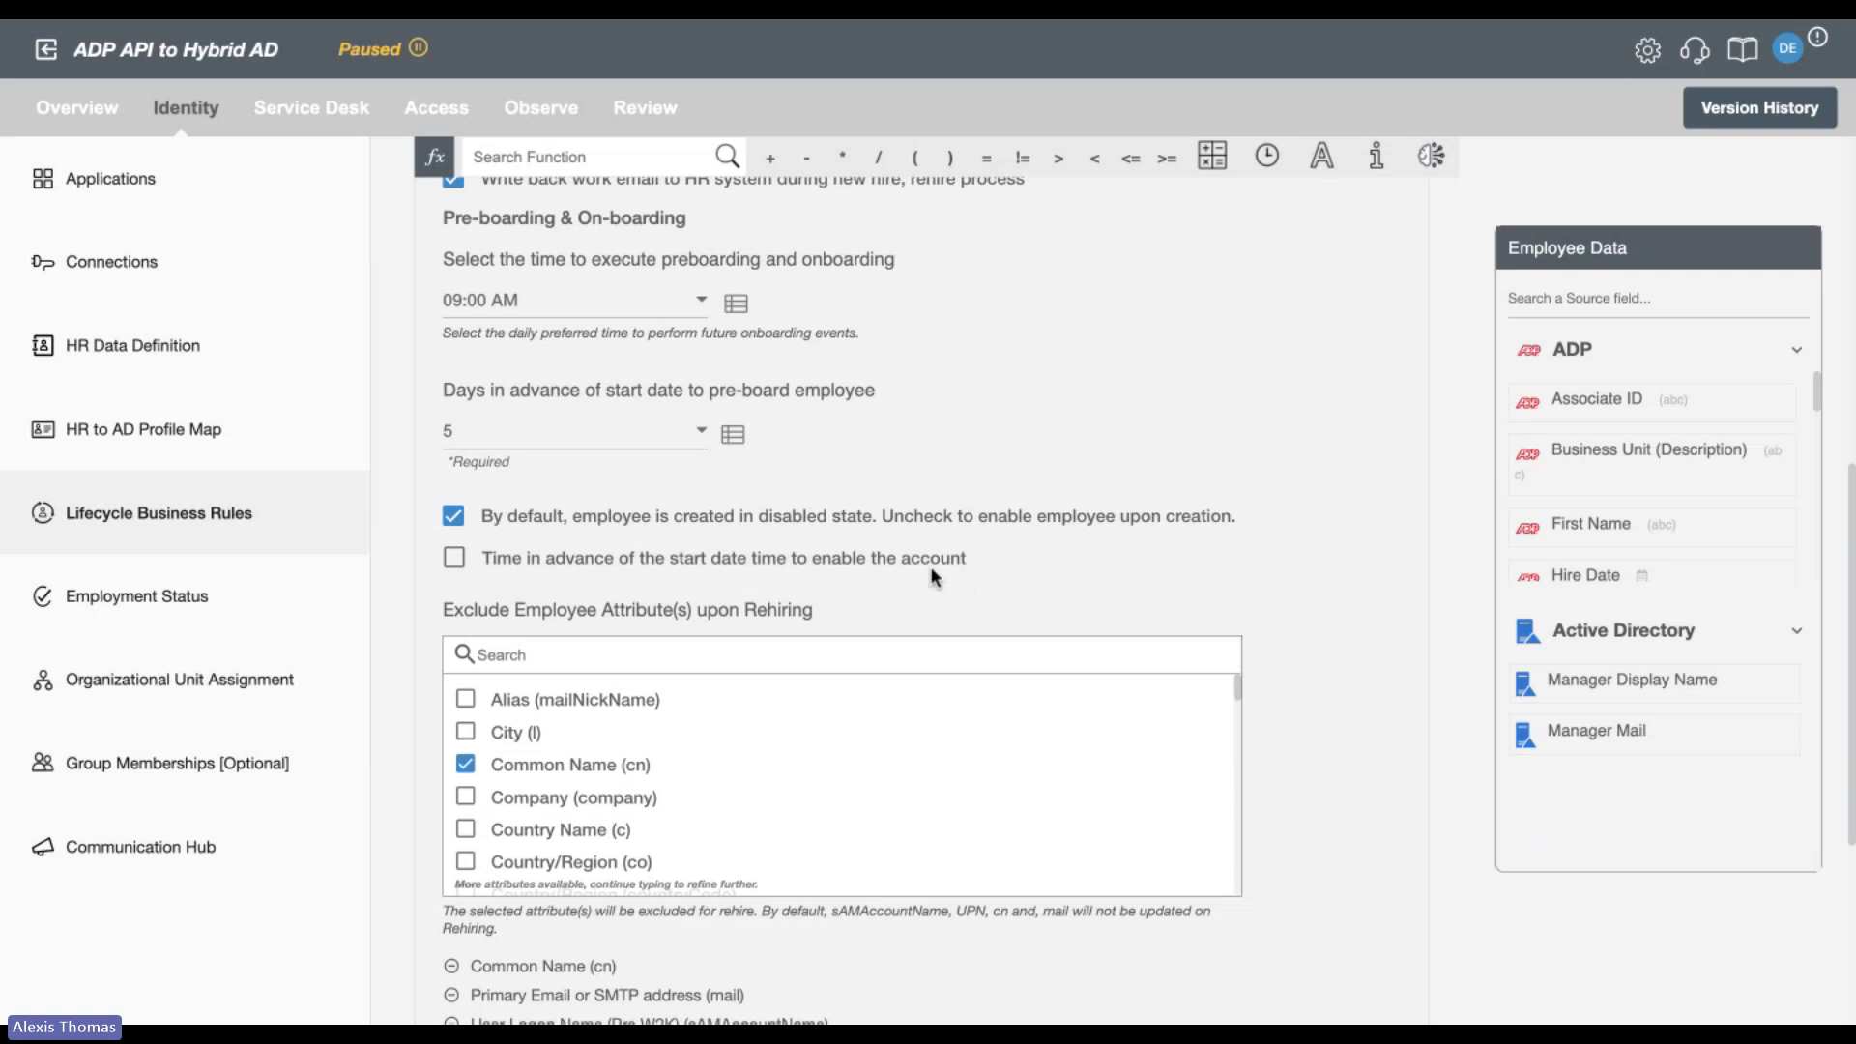
left_click(454, 560)
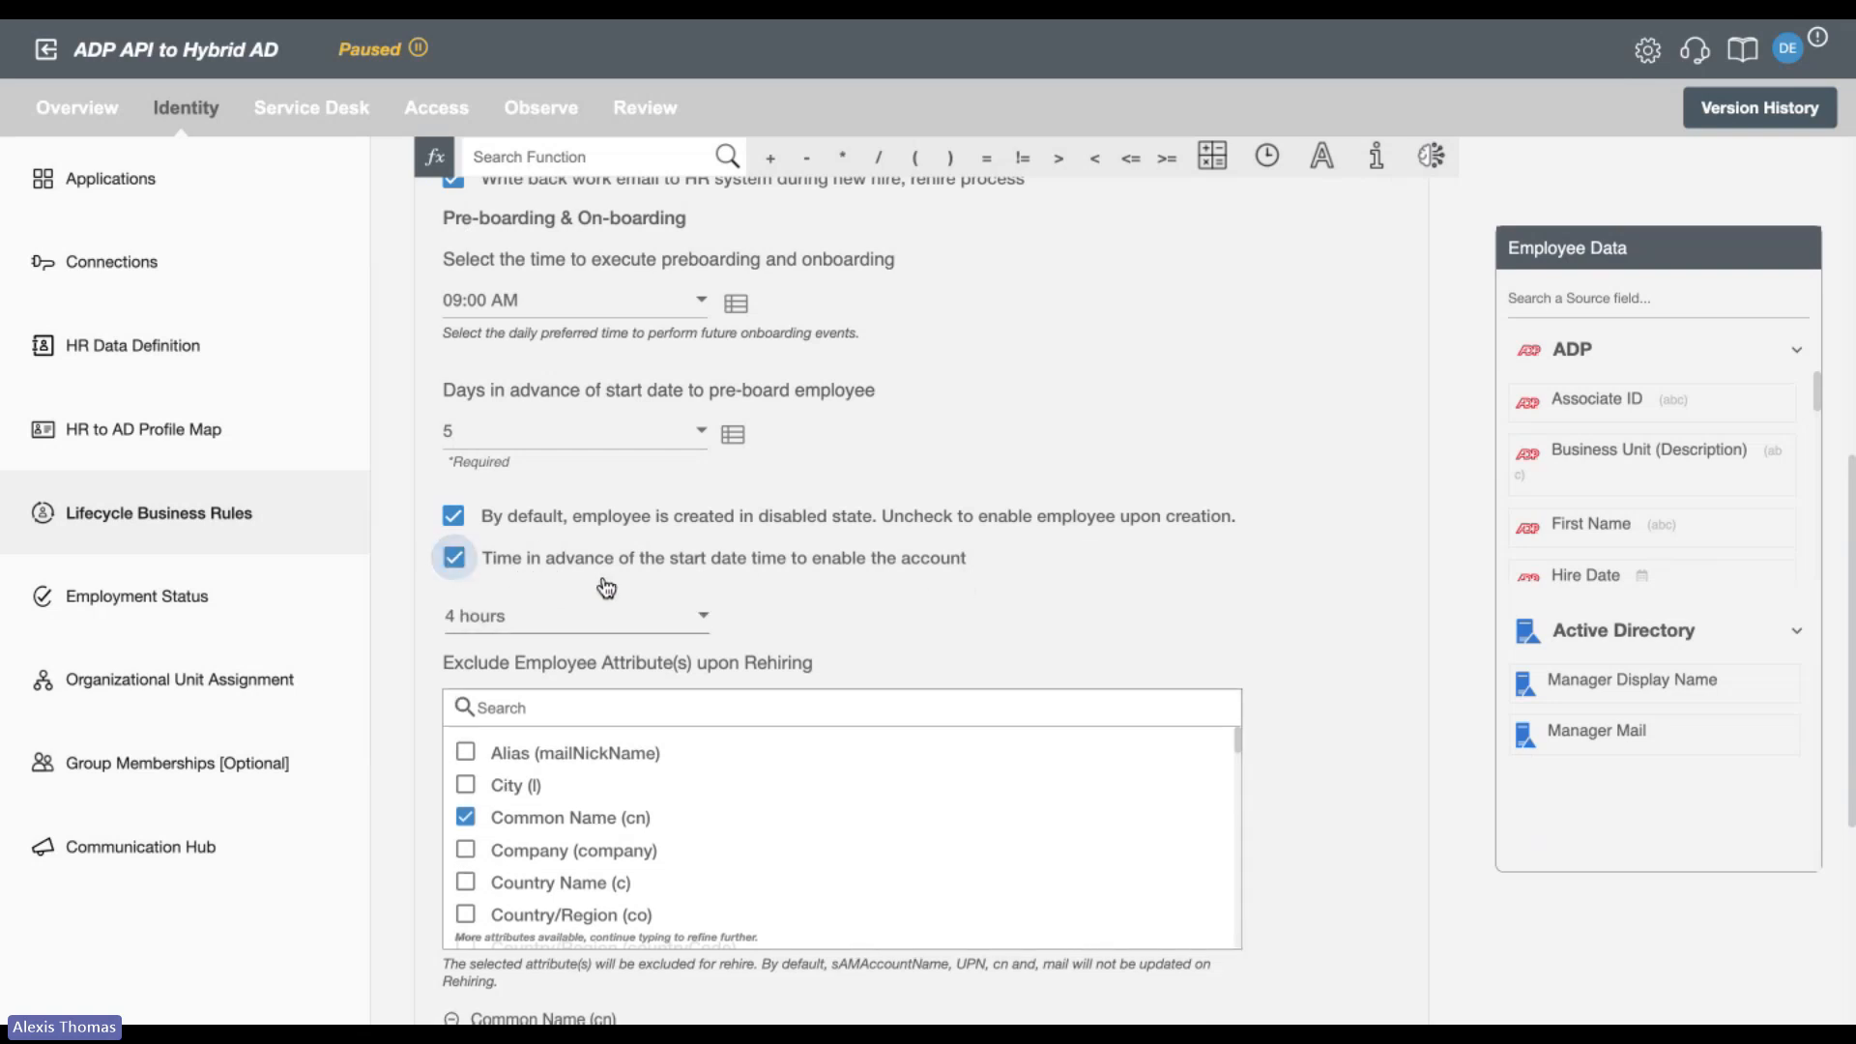
left_click(613, 614)
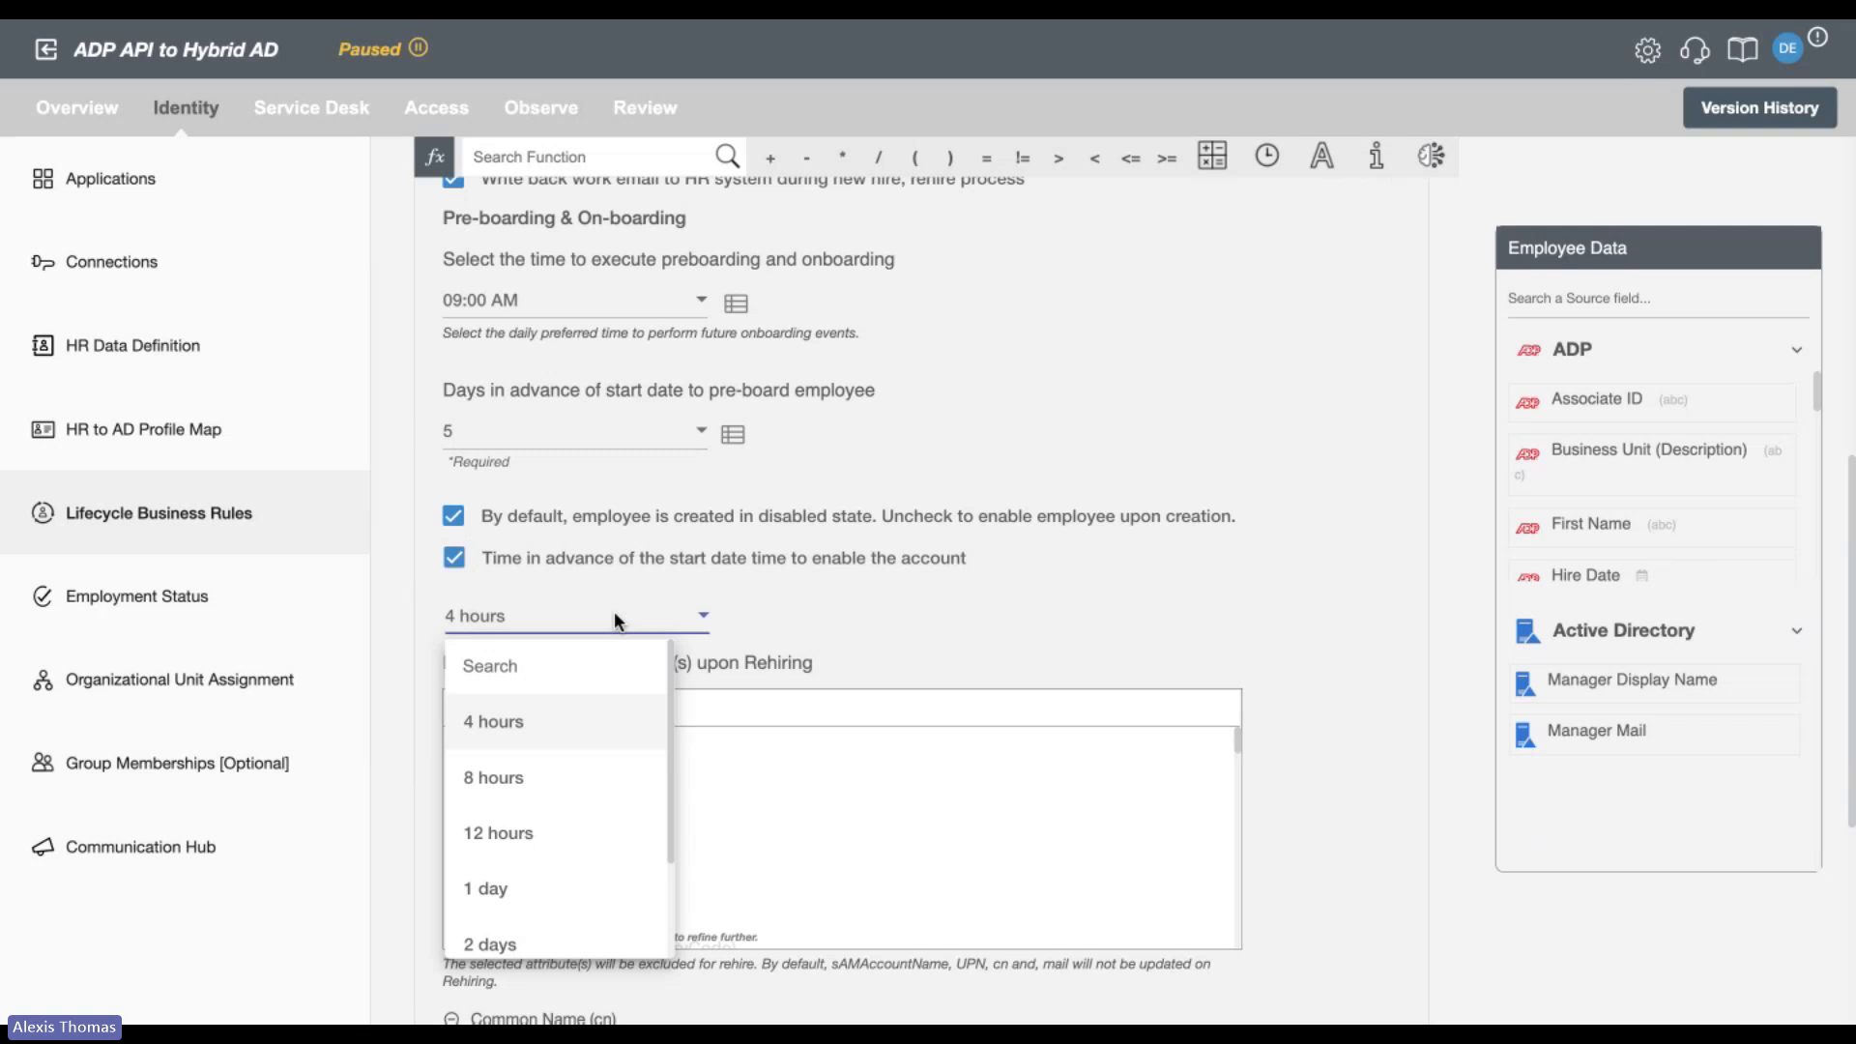
left_click(538, 887)
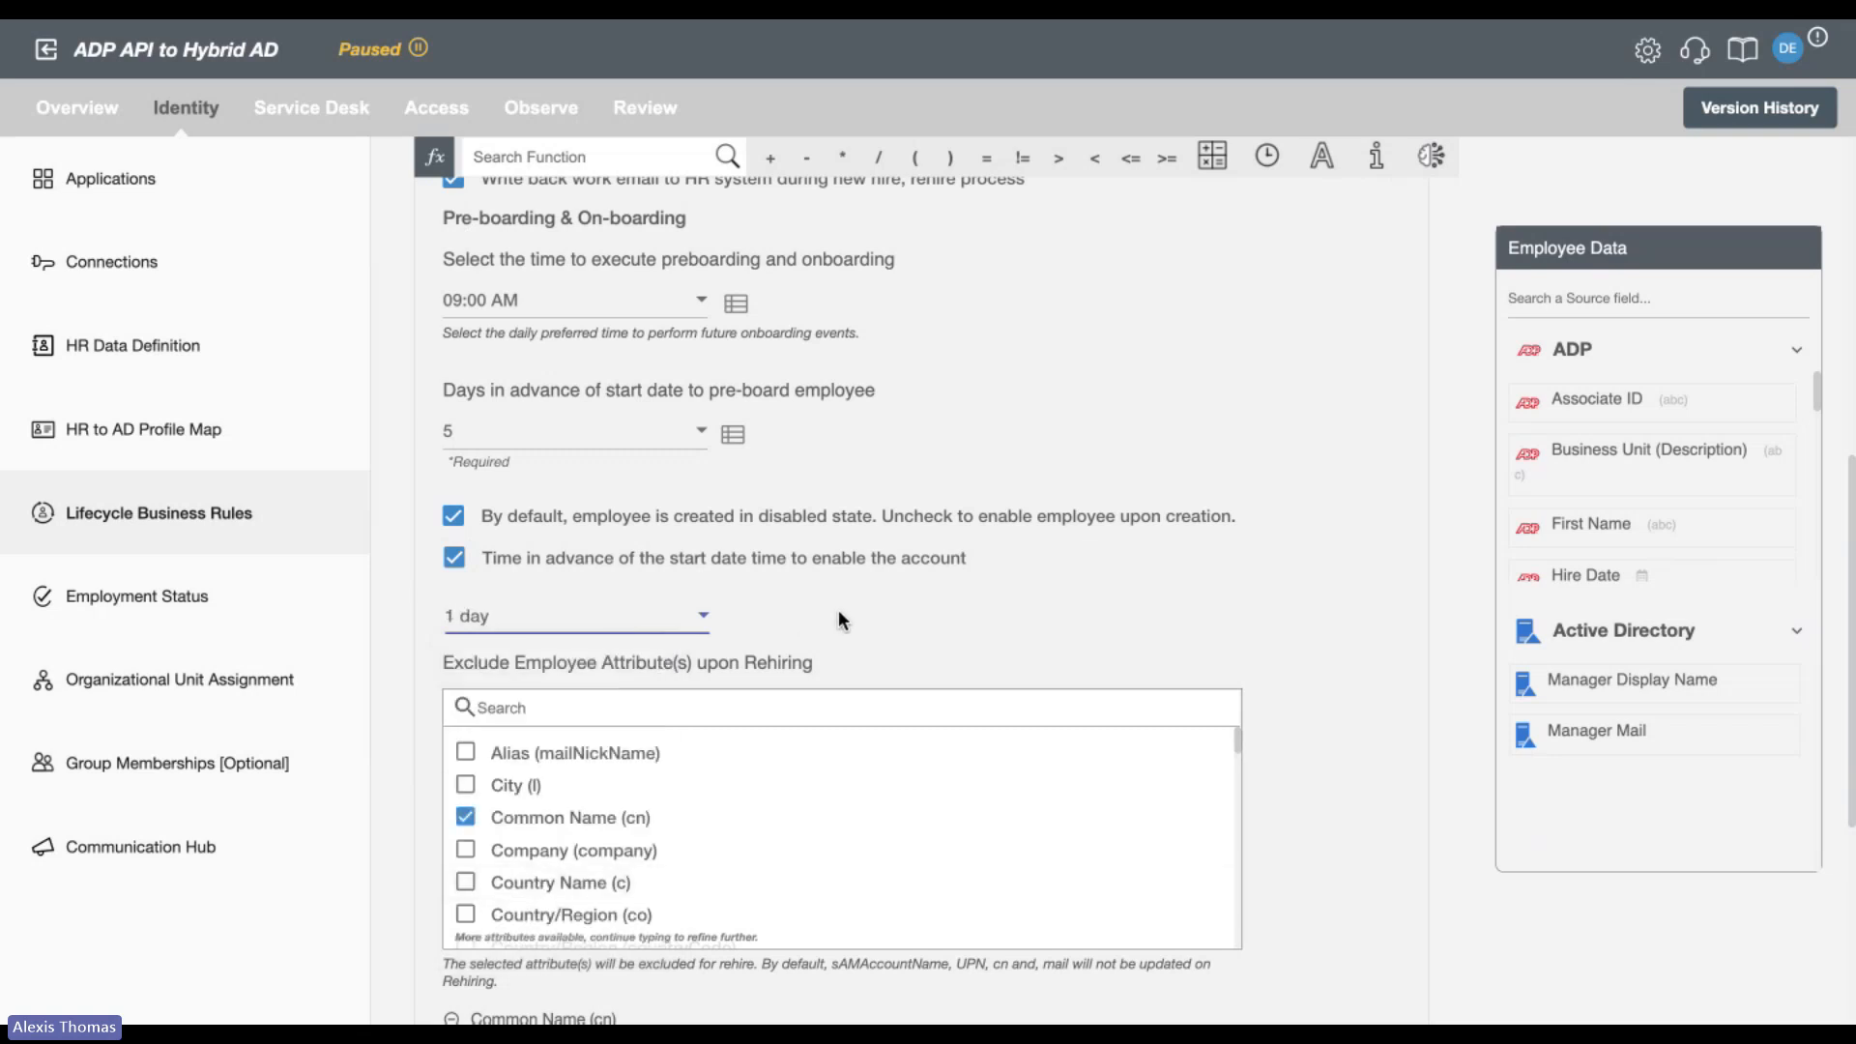
Review the attributes excluded upon rehiring, and examine the Change of Role rules for group memberships and attributes excluded upon updating.
scroll(1429, 544, "down", 2)
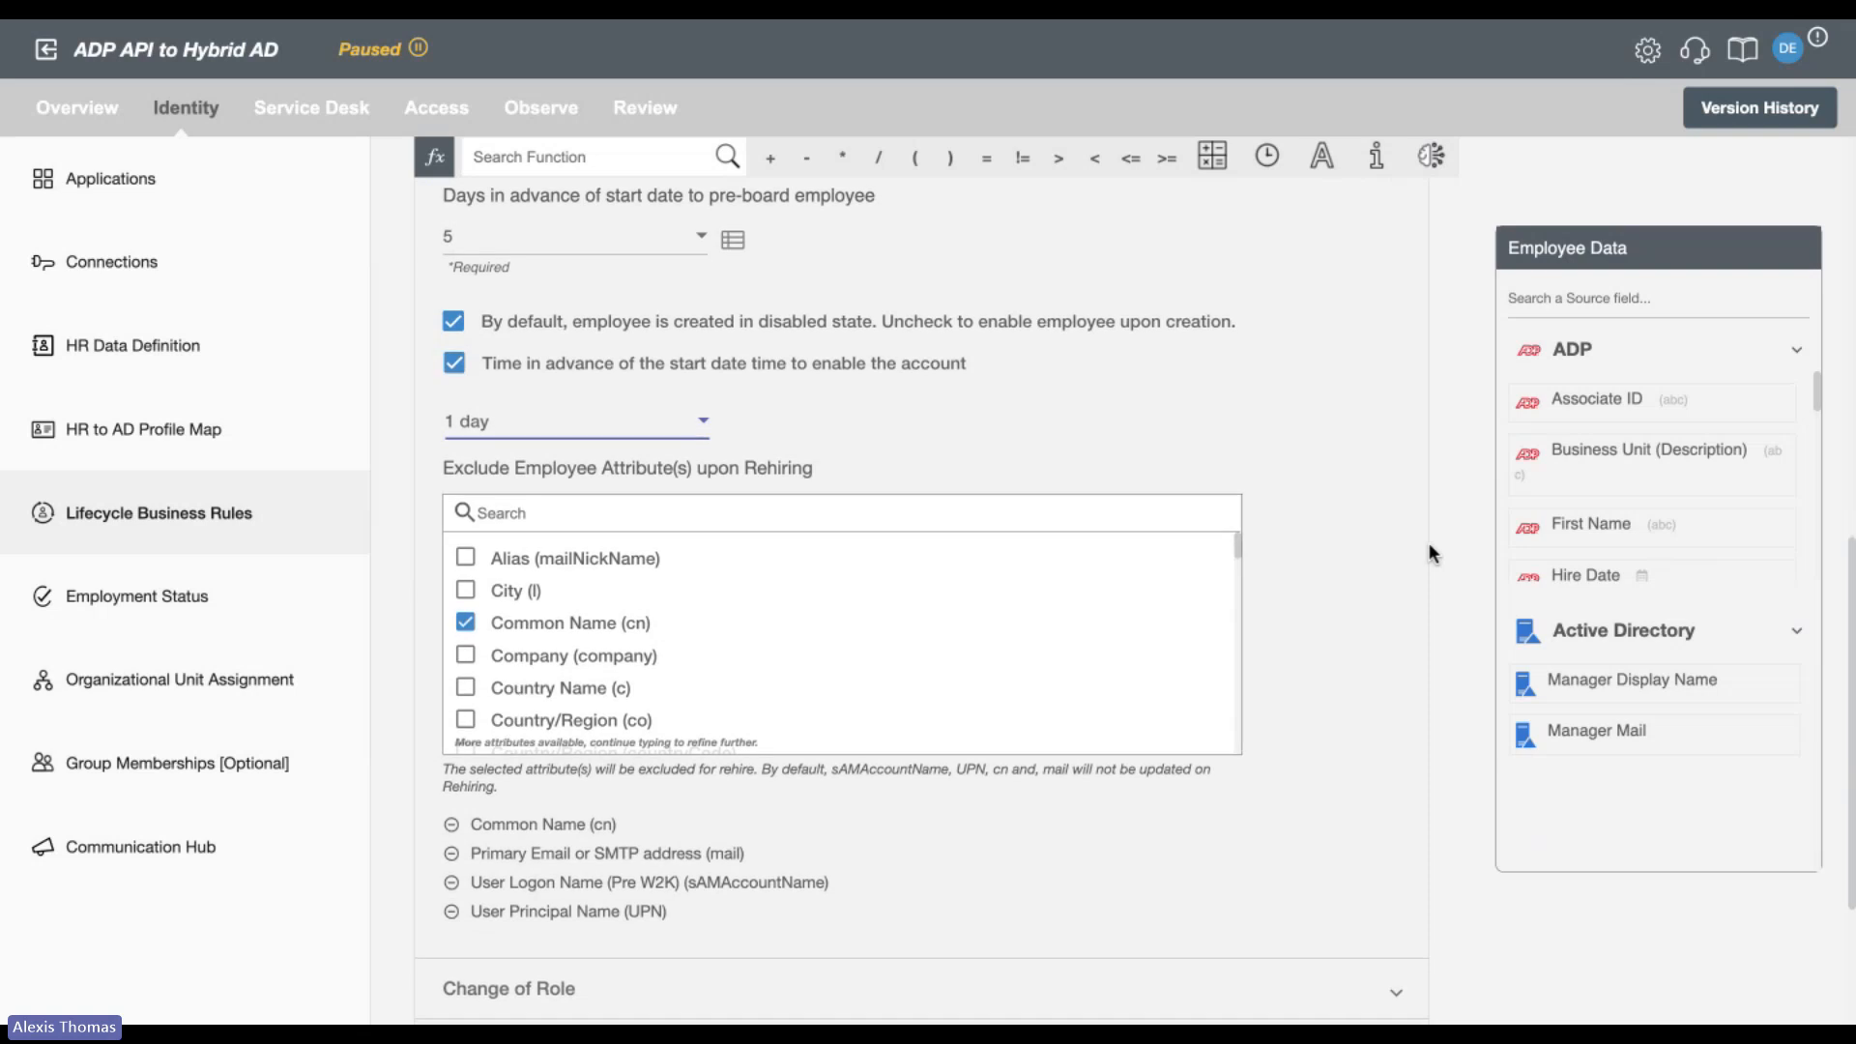
scroll(1429, 553, "down", 3)
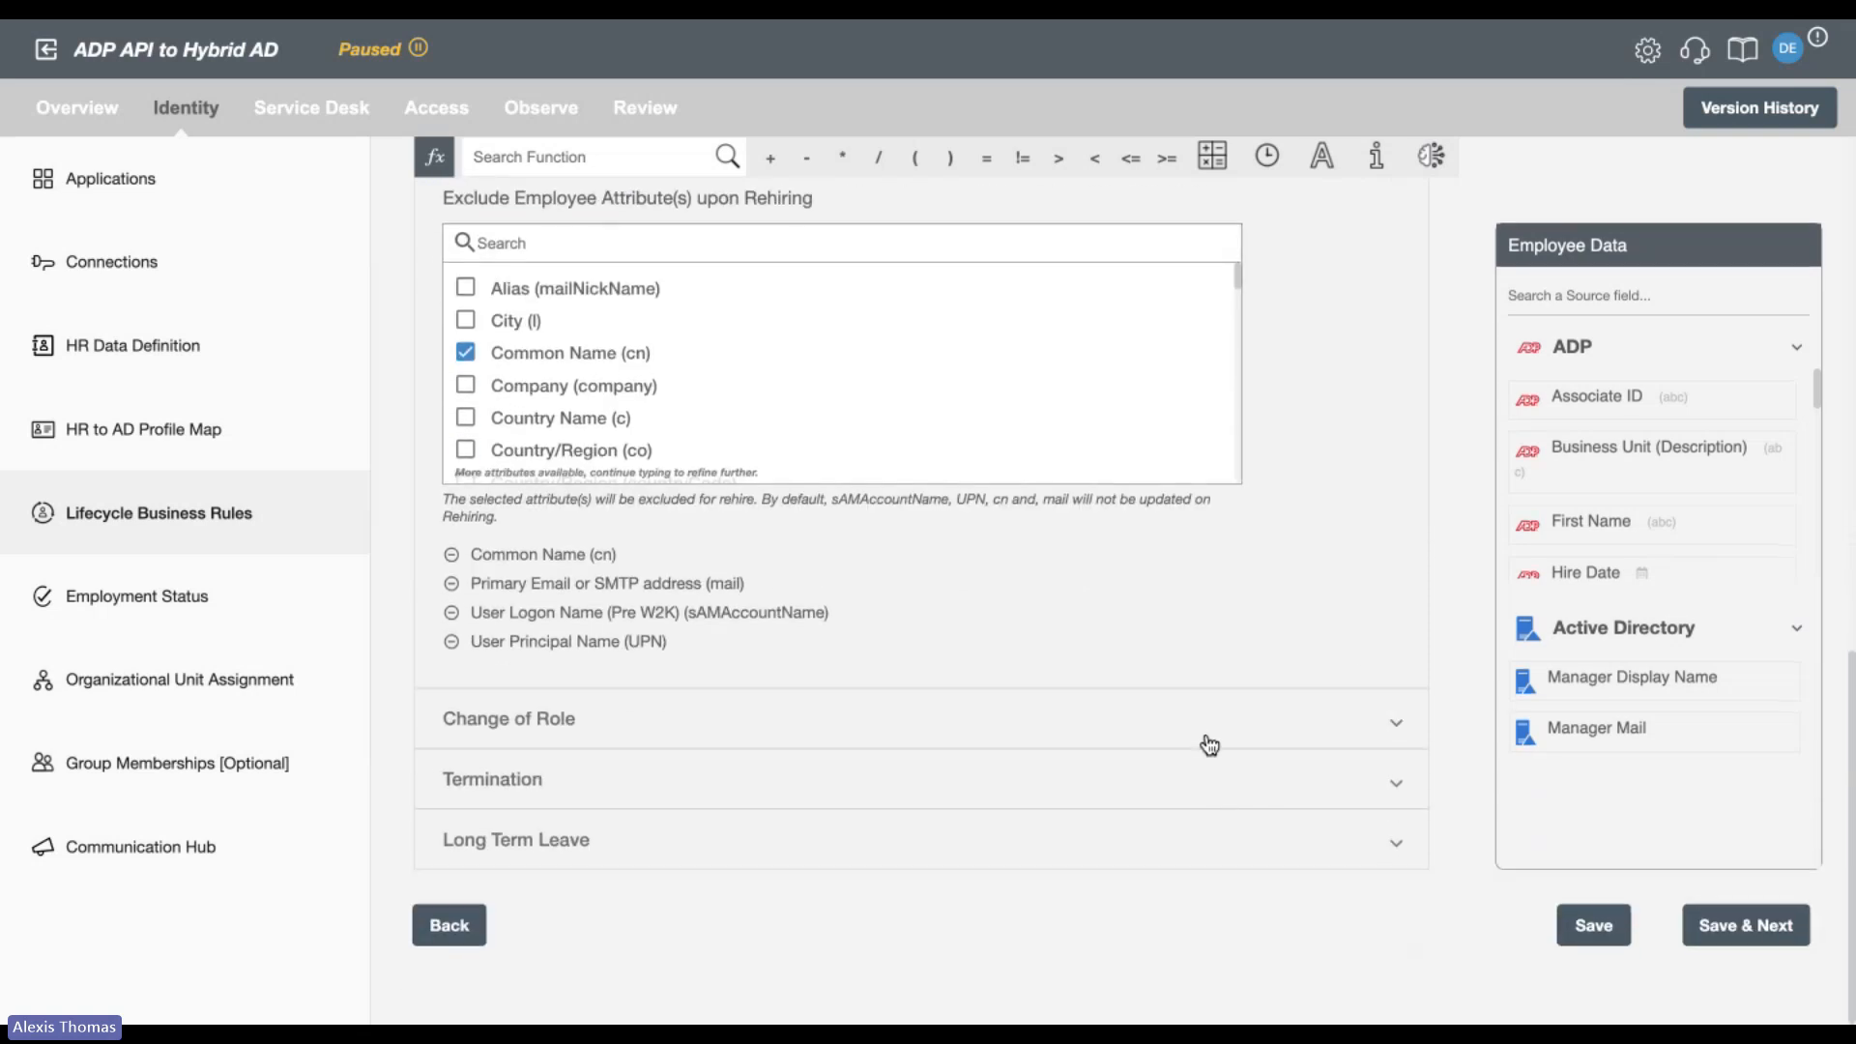
left_click(1208, 744)
scroll(1213, 715, "up", 5)
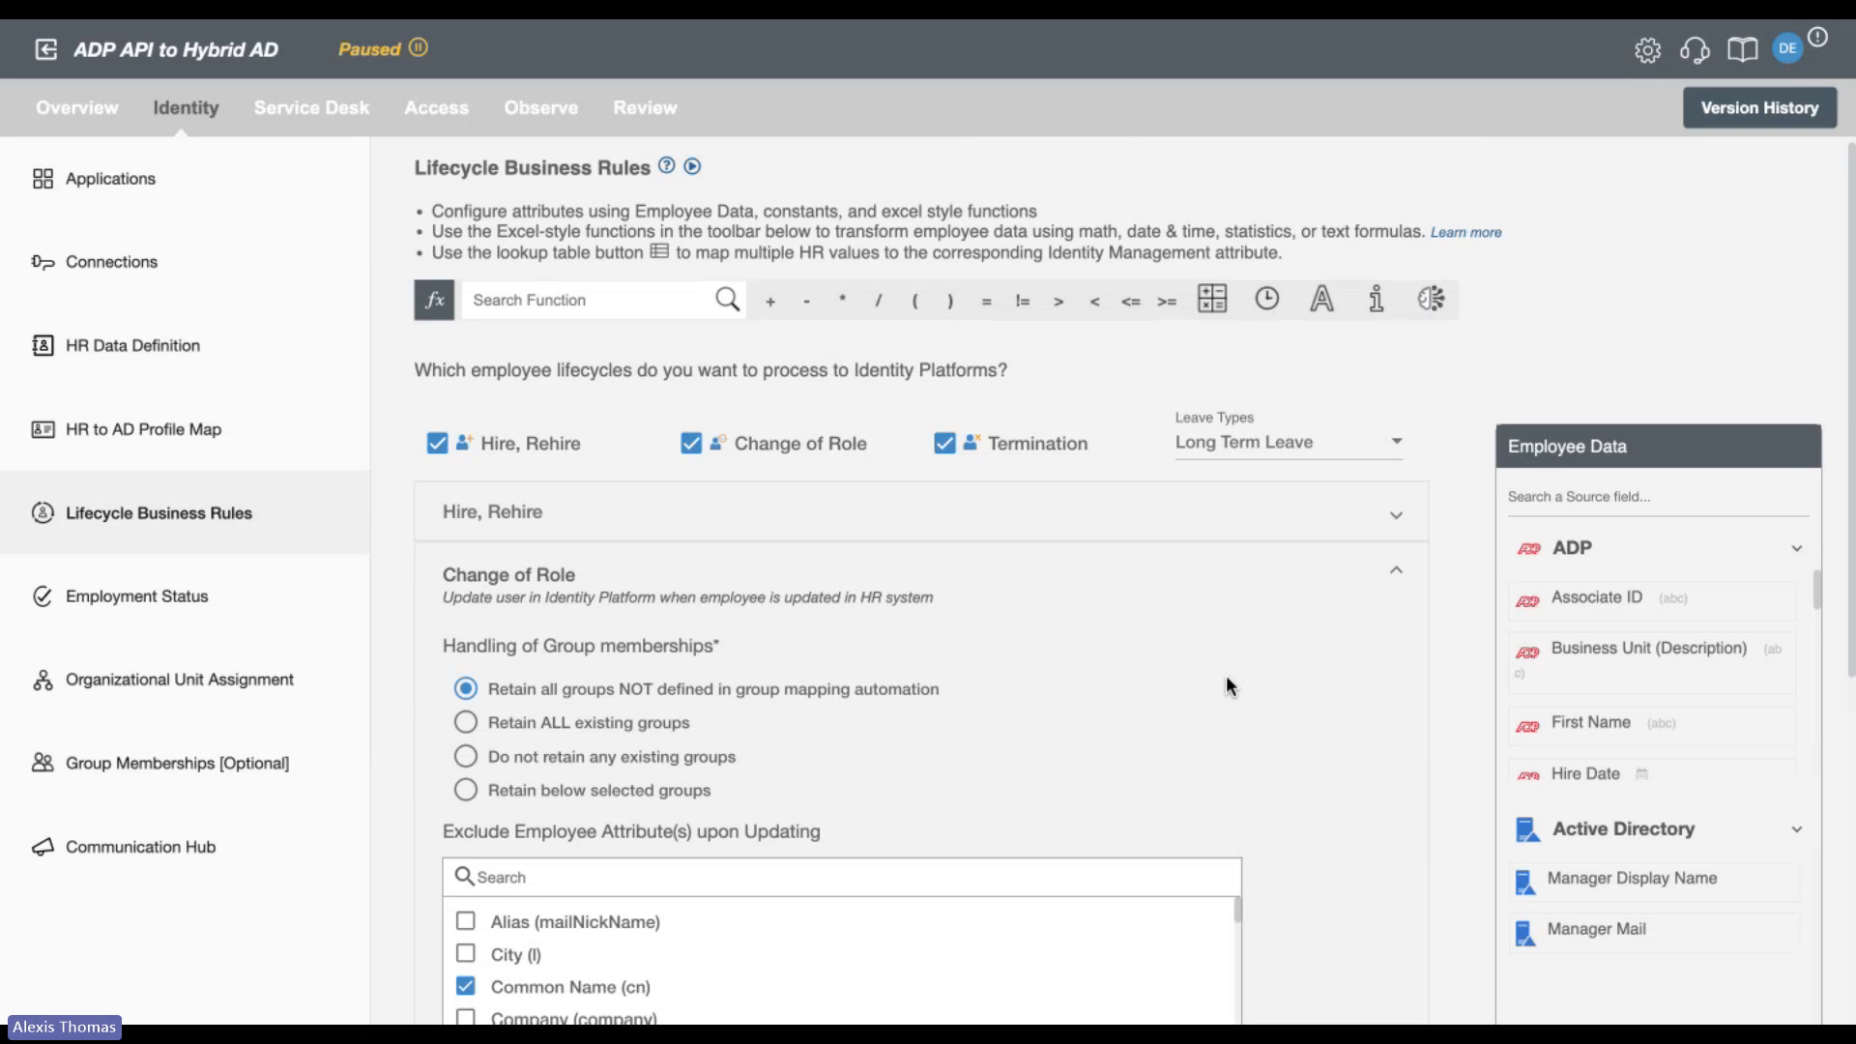
scroll(1227, 684, "down", 3)
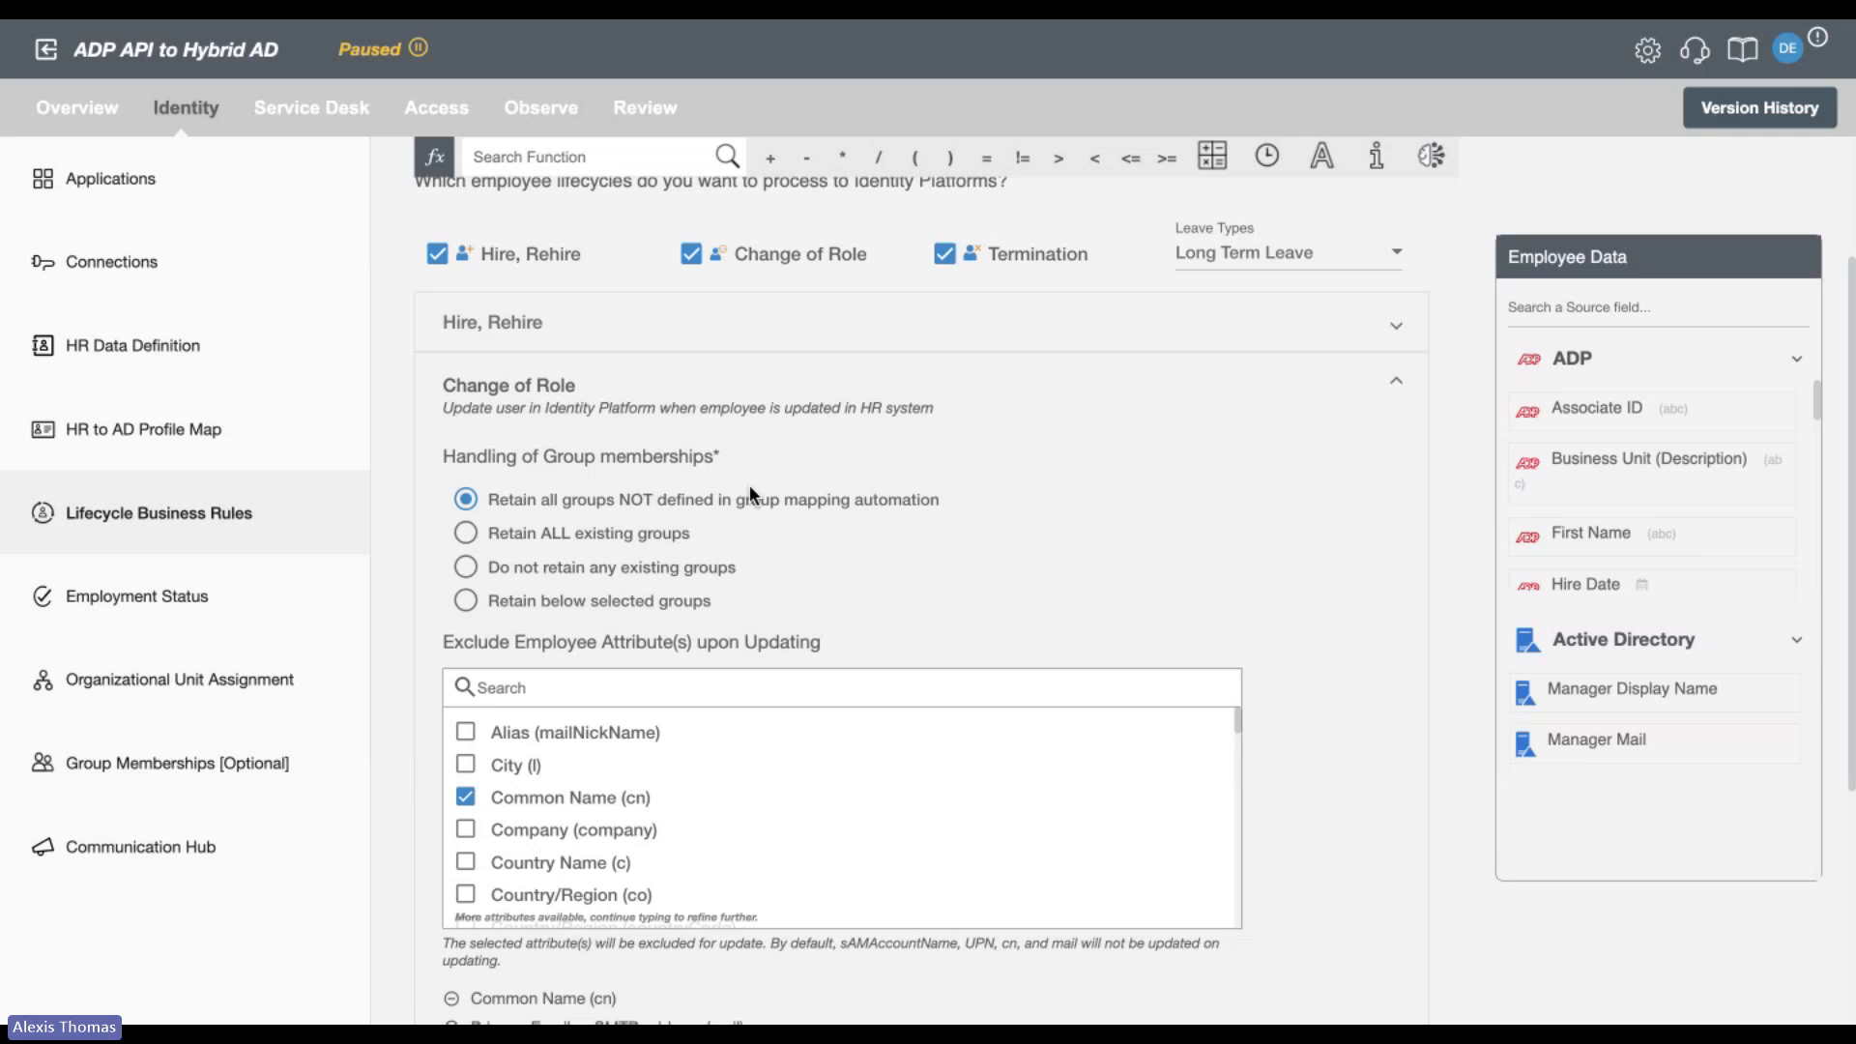
scroll(762, 607, "down", 1)
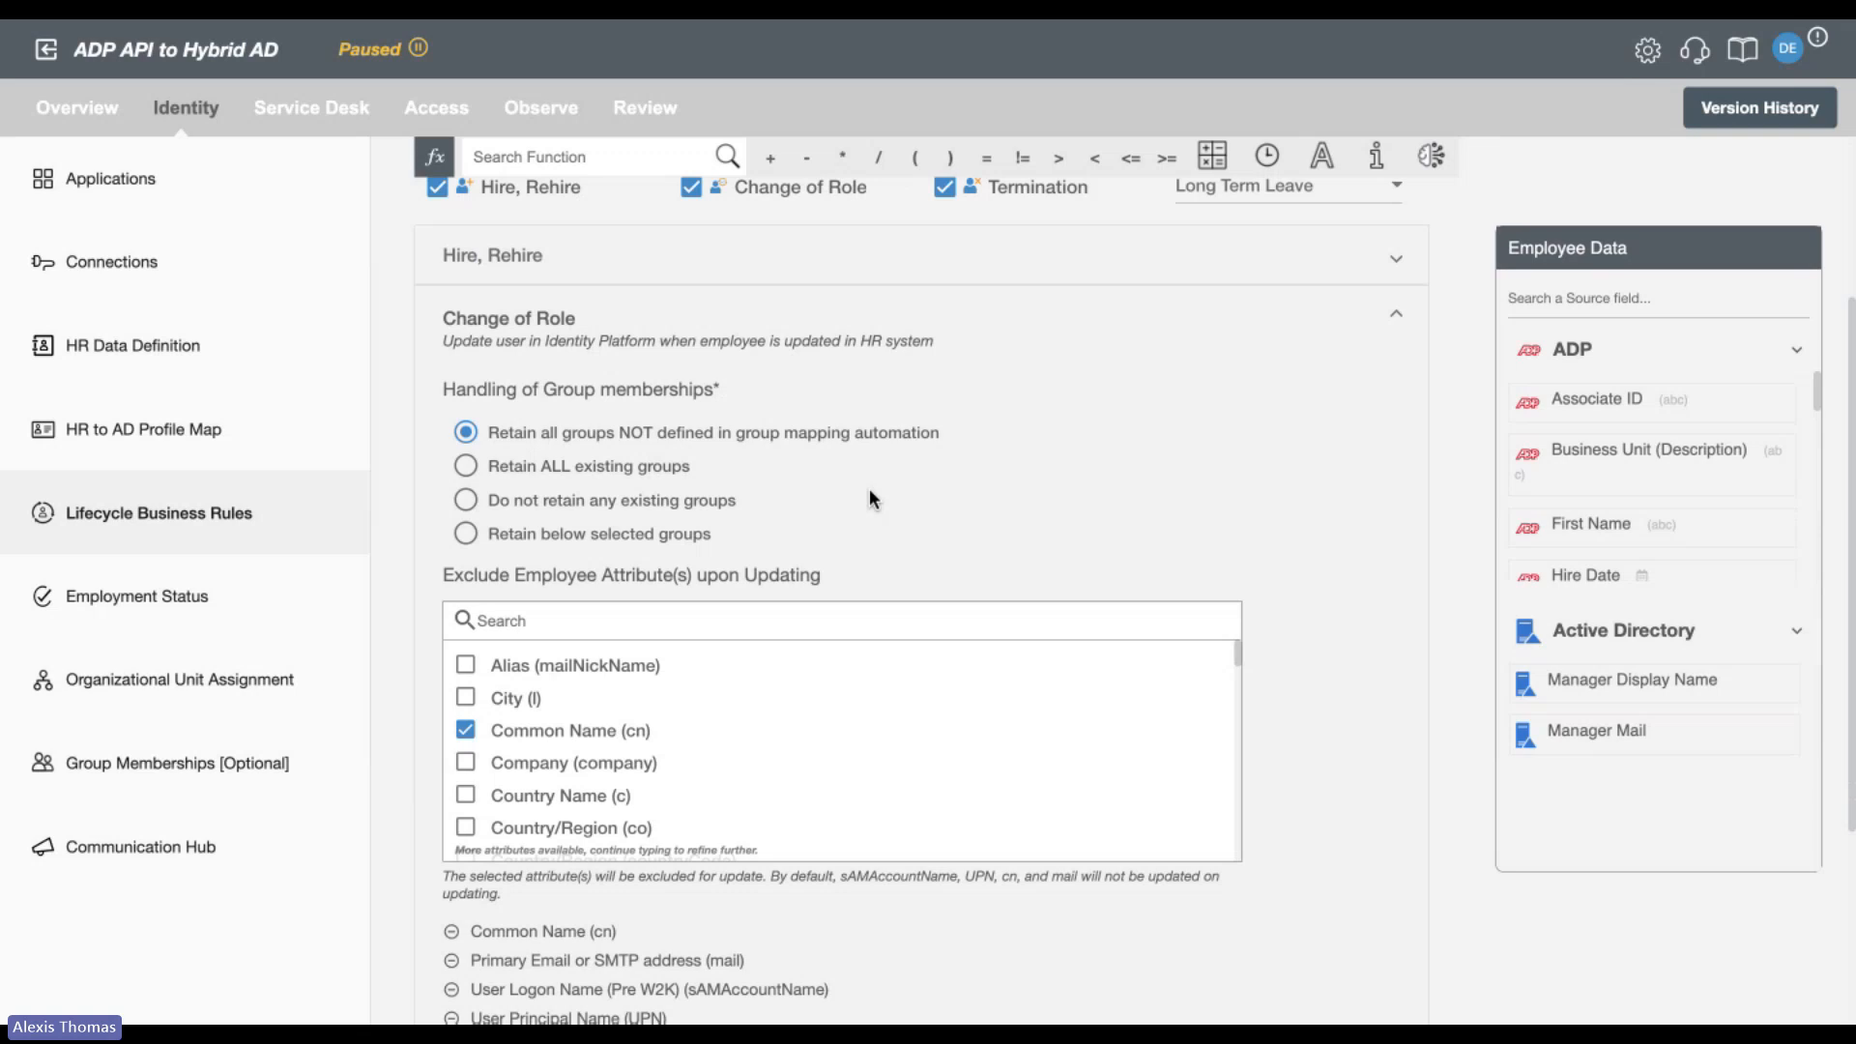
scroll(1253, 478, "down", 5)
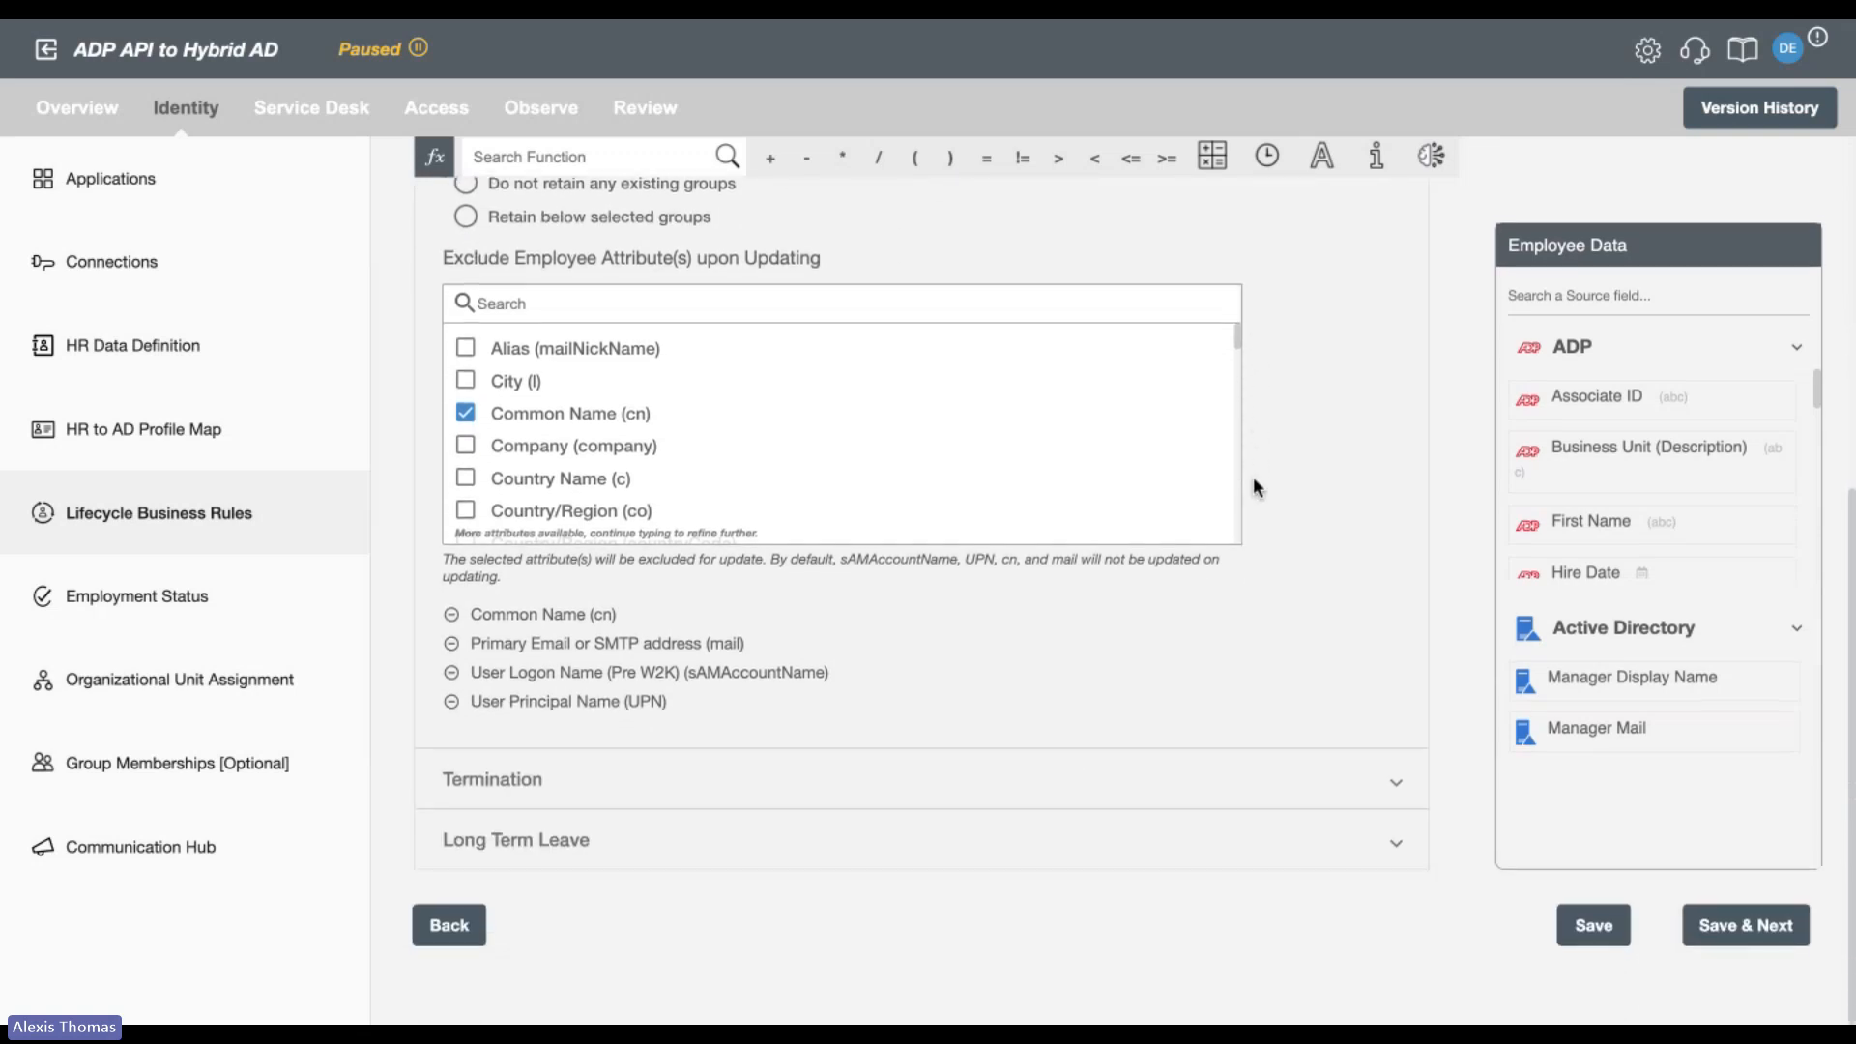
Examine the Termination rules, covering the OU, purged attributes, description, scheduled termination timing and the immediate termination condition.
left_click(1202, 780)
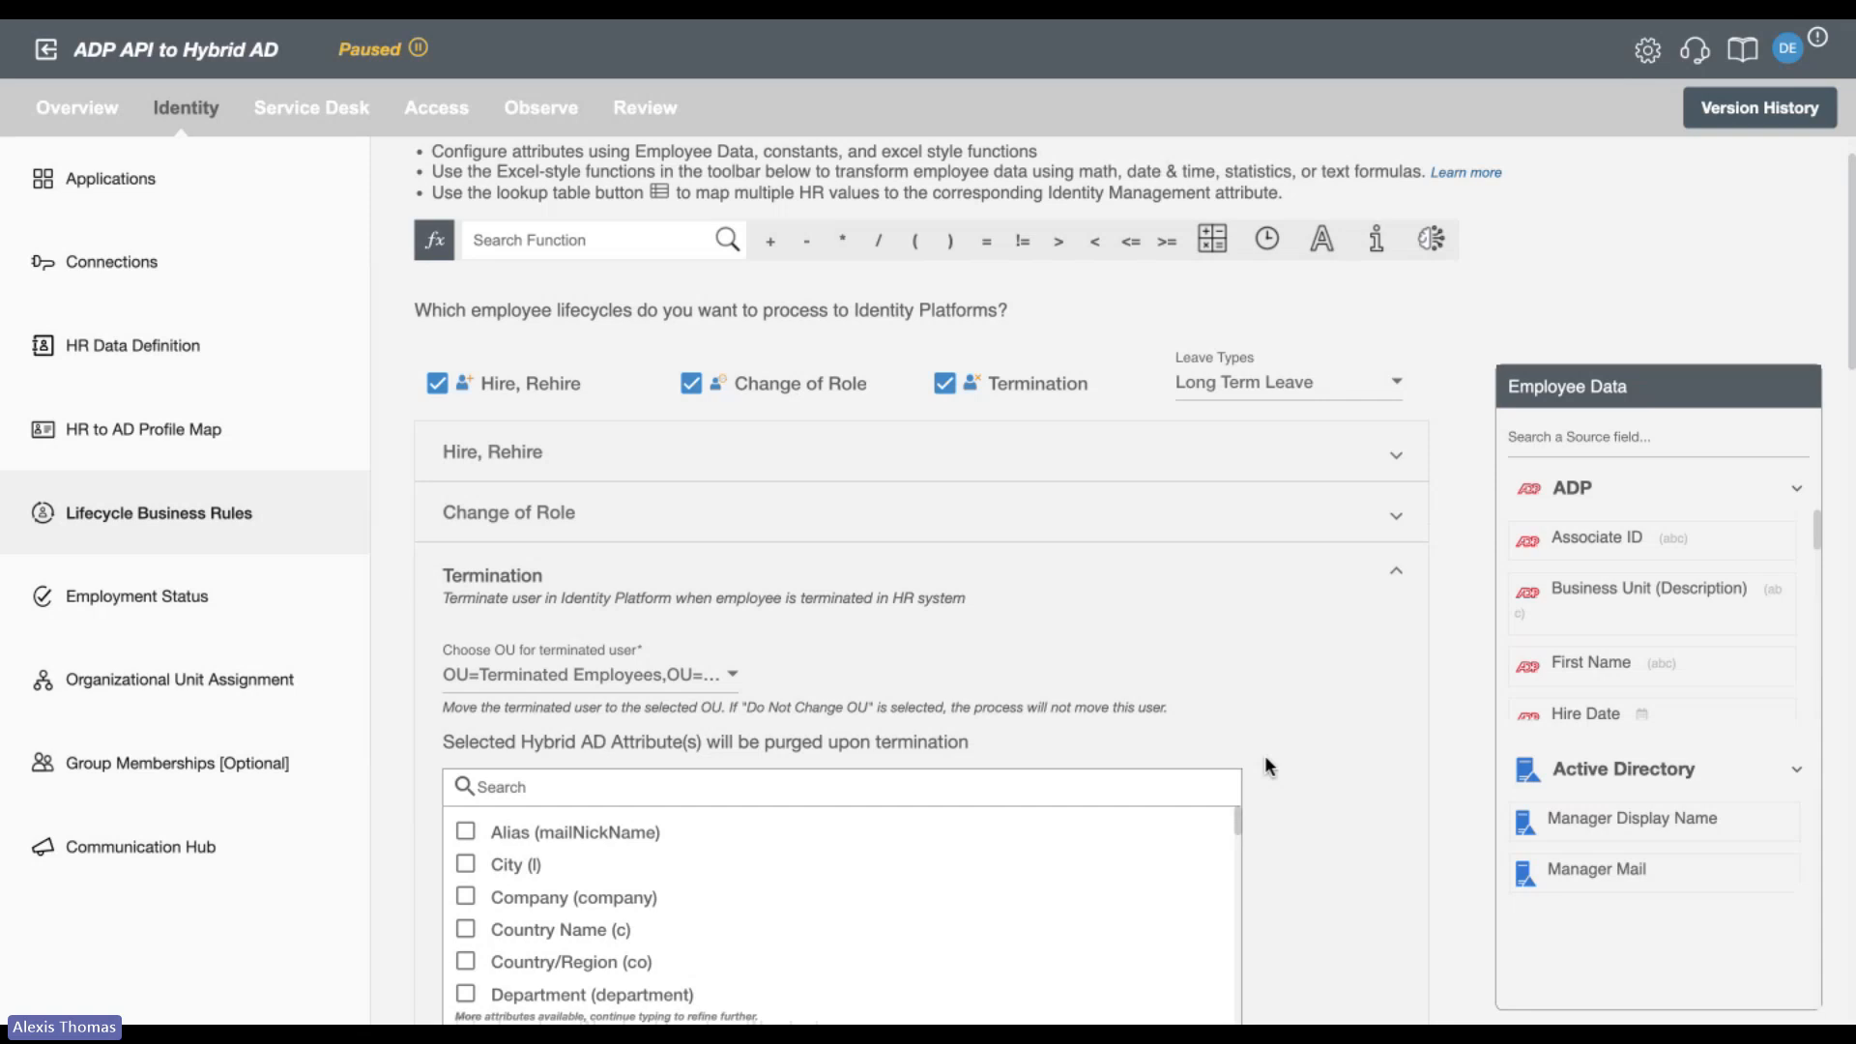
scroll(1265, 761, "down", 3)
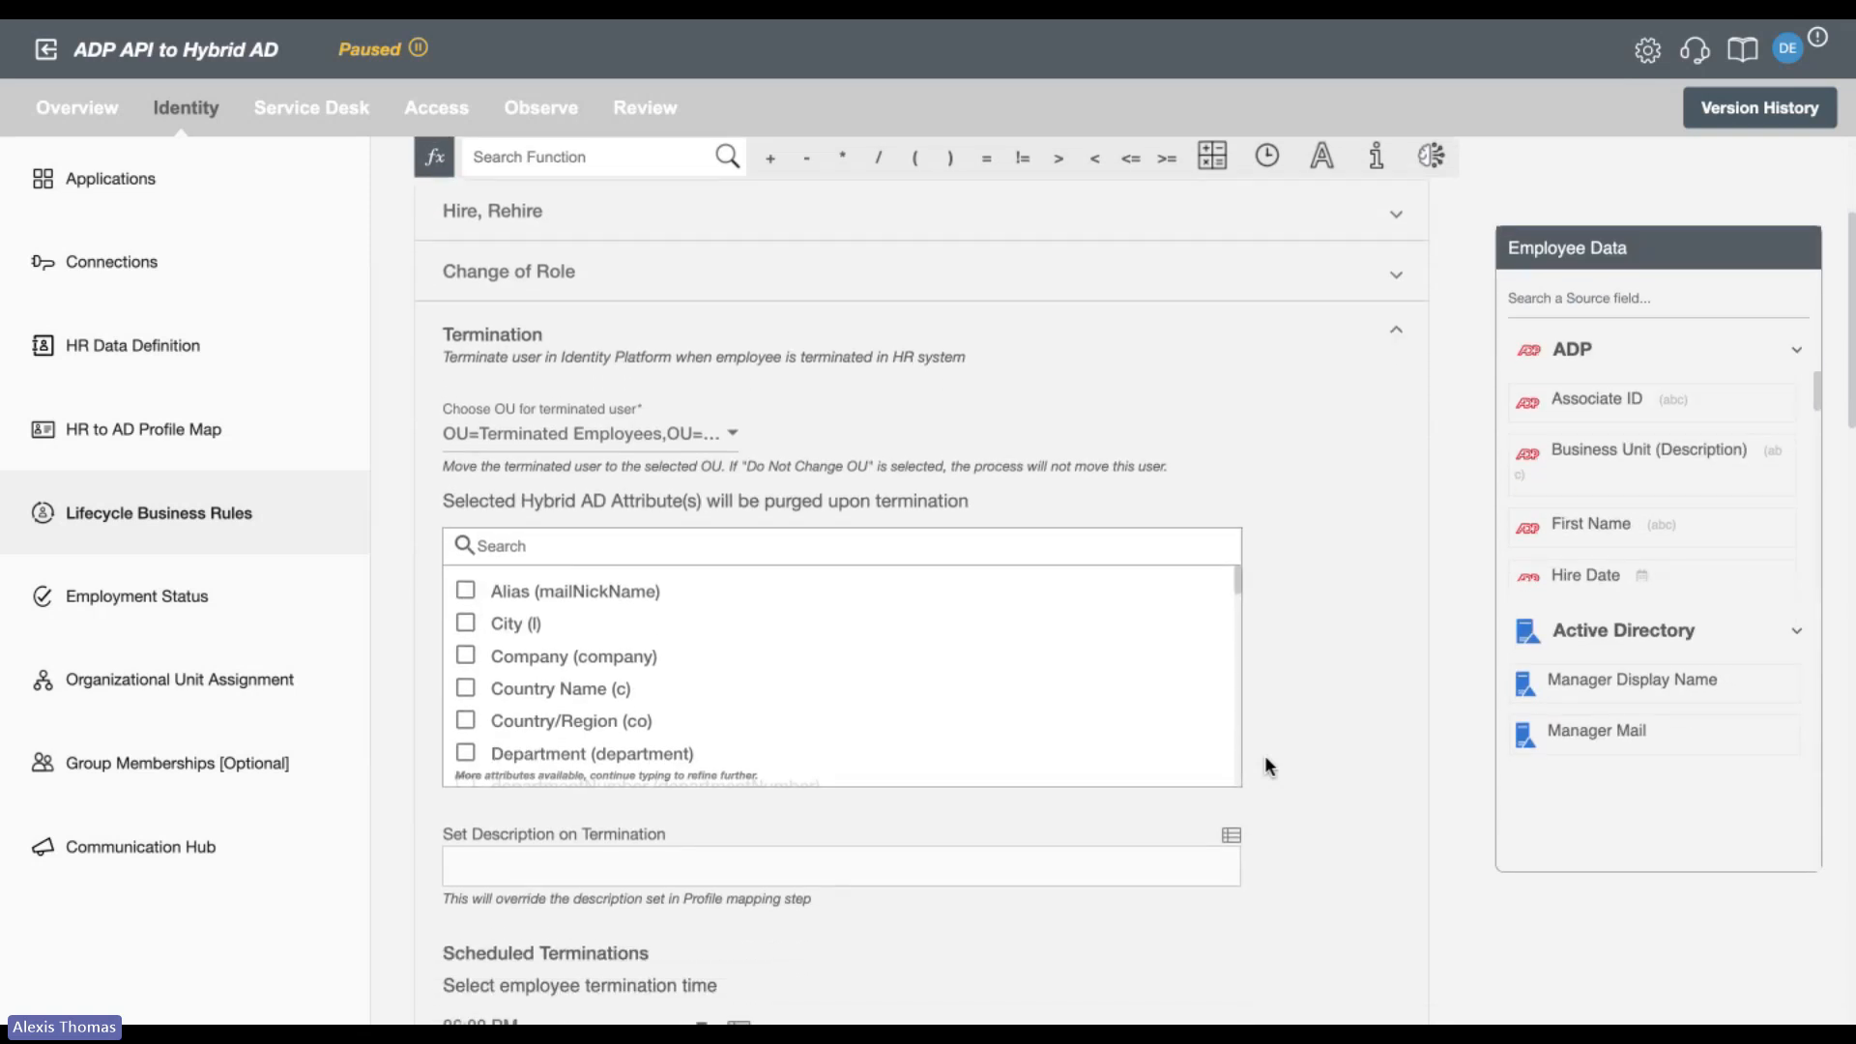
scroll(1265, 757, "down", 1)
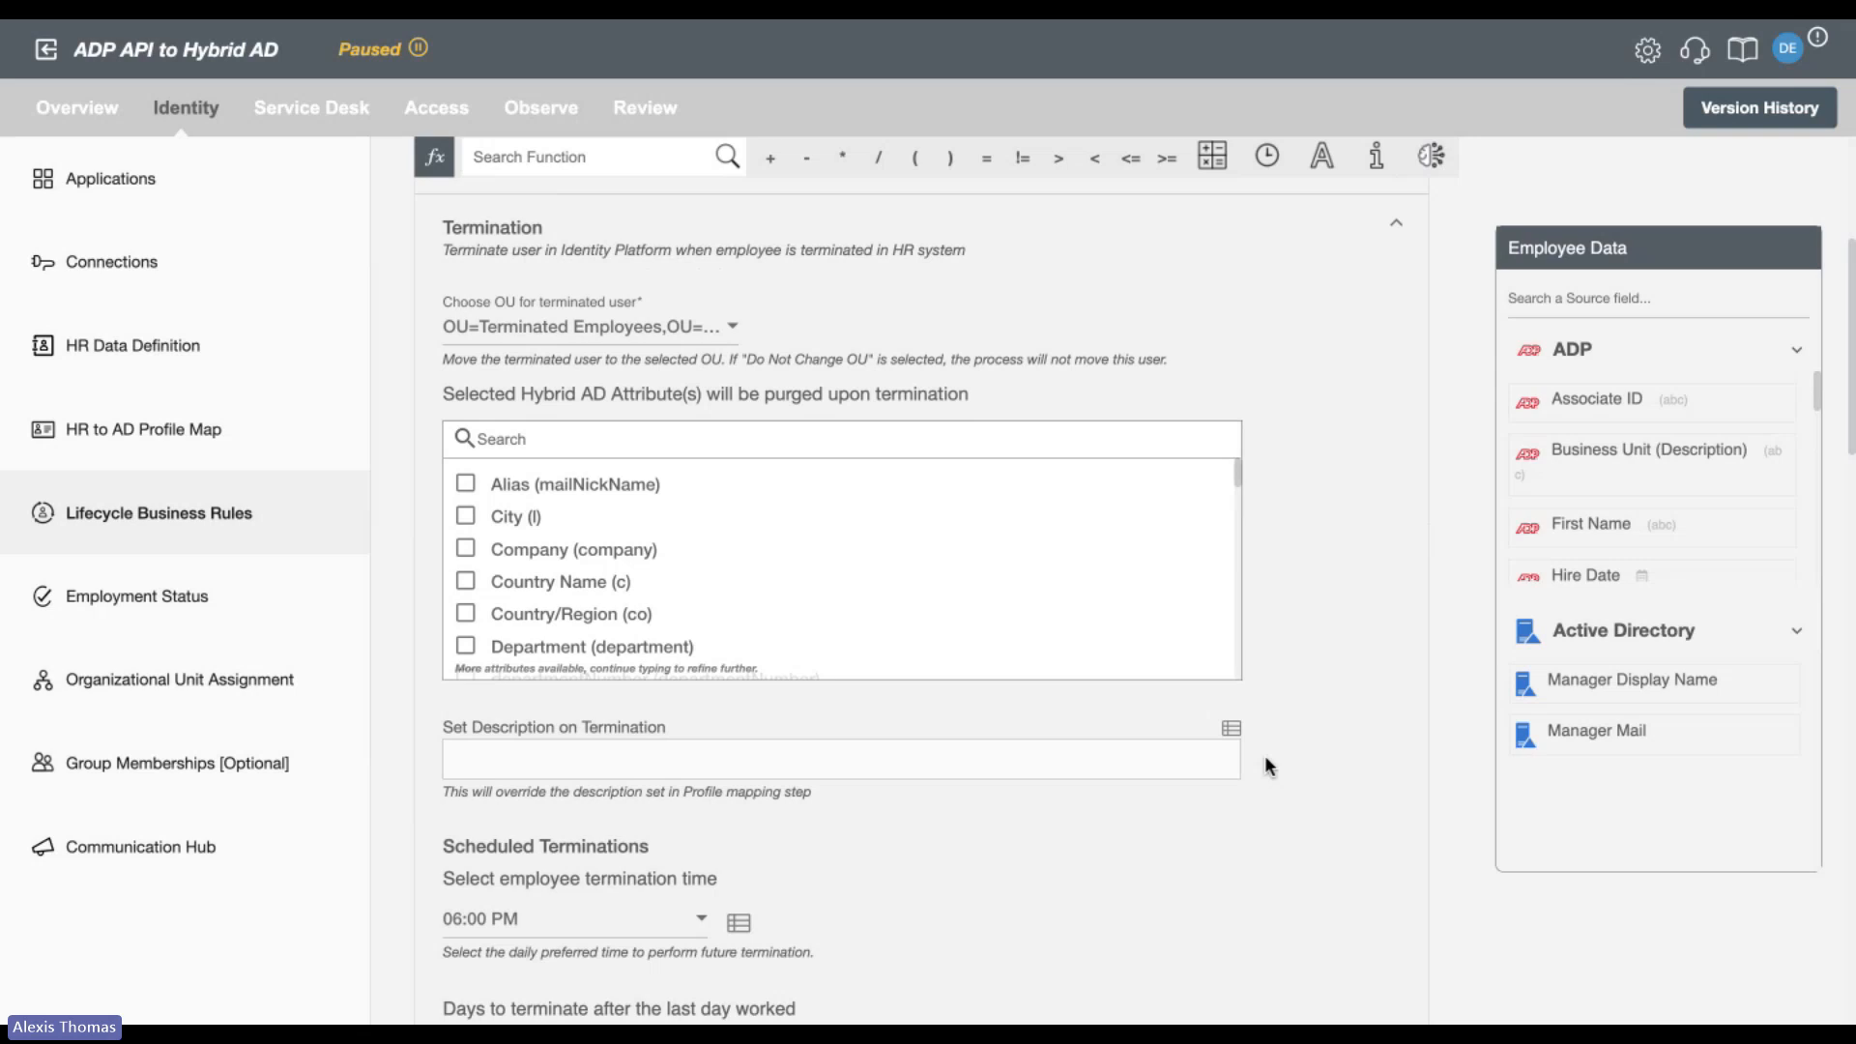
scroll(1265, 759, "down", 4)
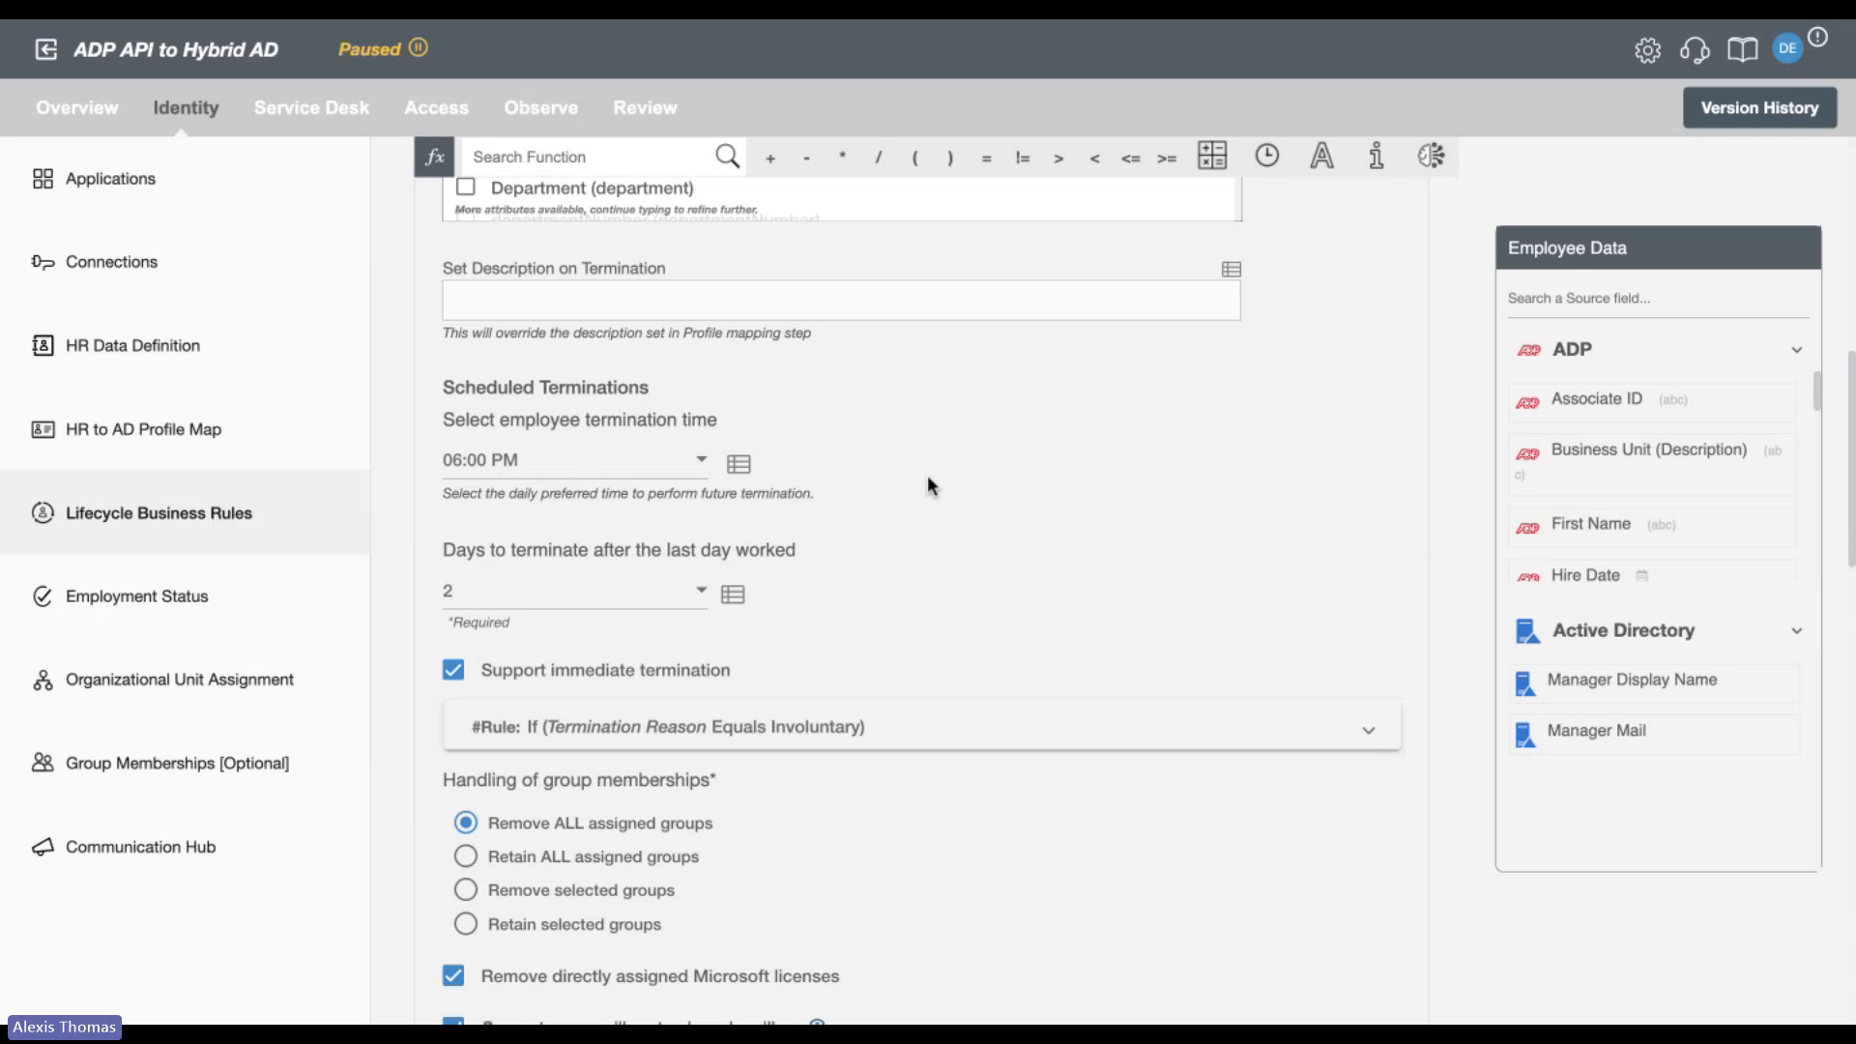
scroll(928, 477, "down", 1)
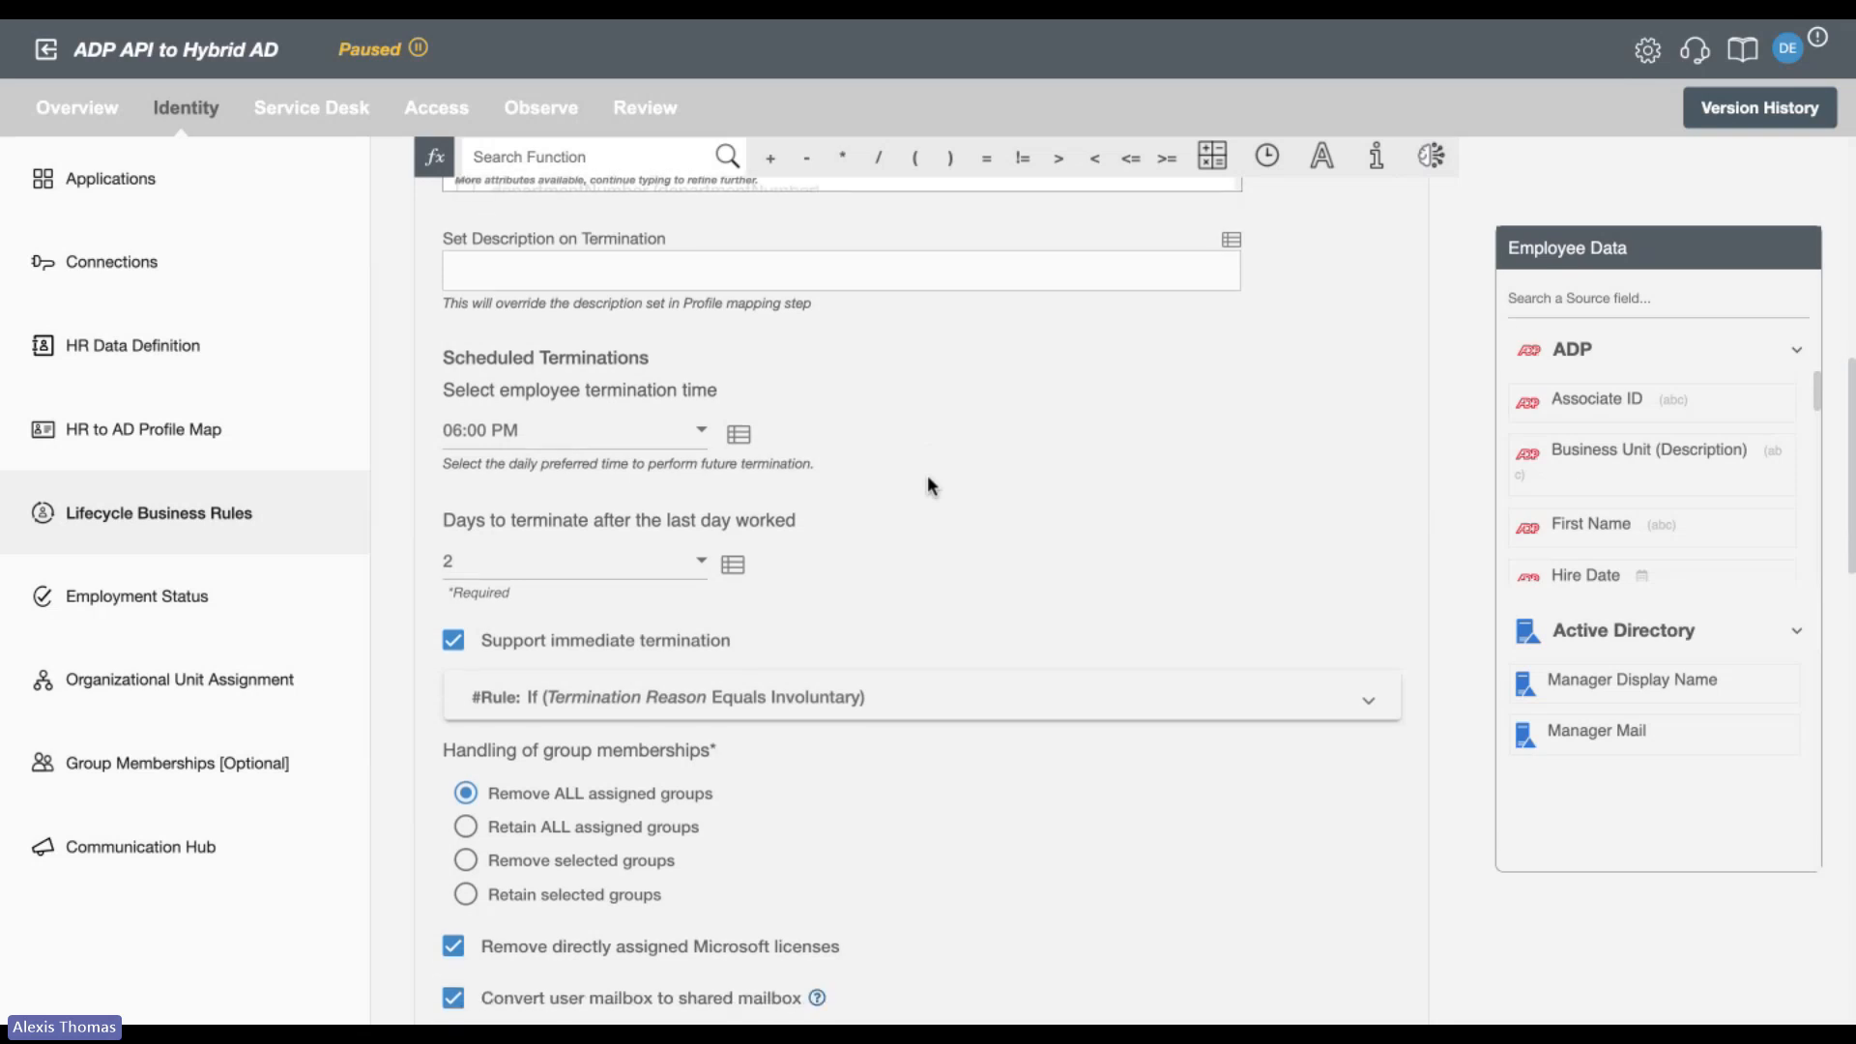
scroll(928, 477, "down", 1)
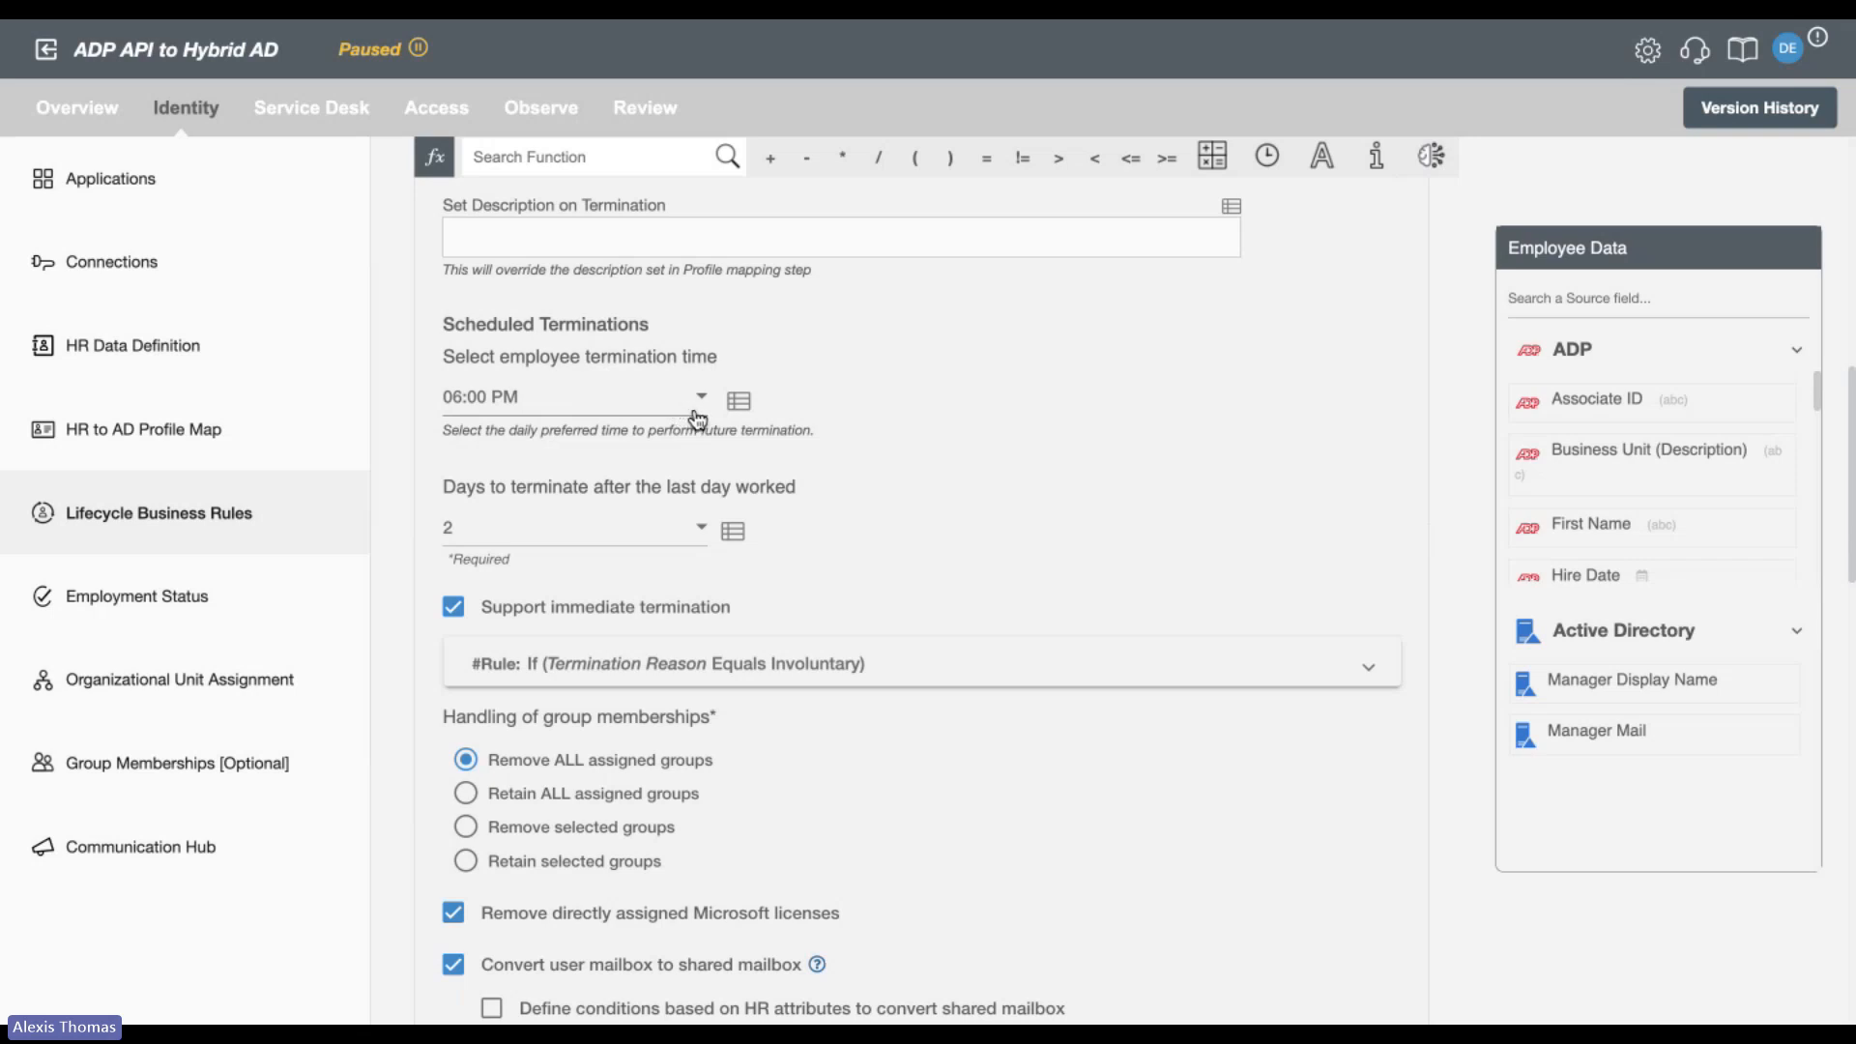
scroll(922, 445, "down", 2)
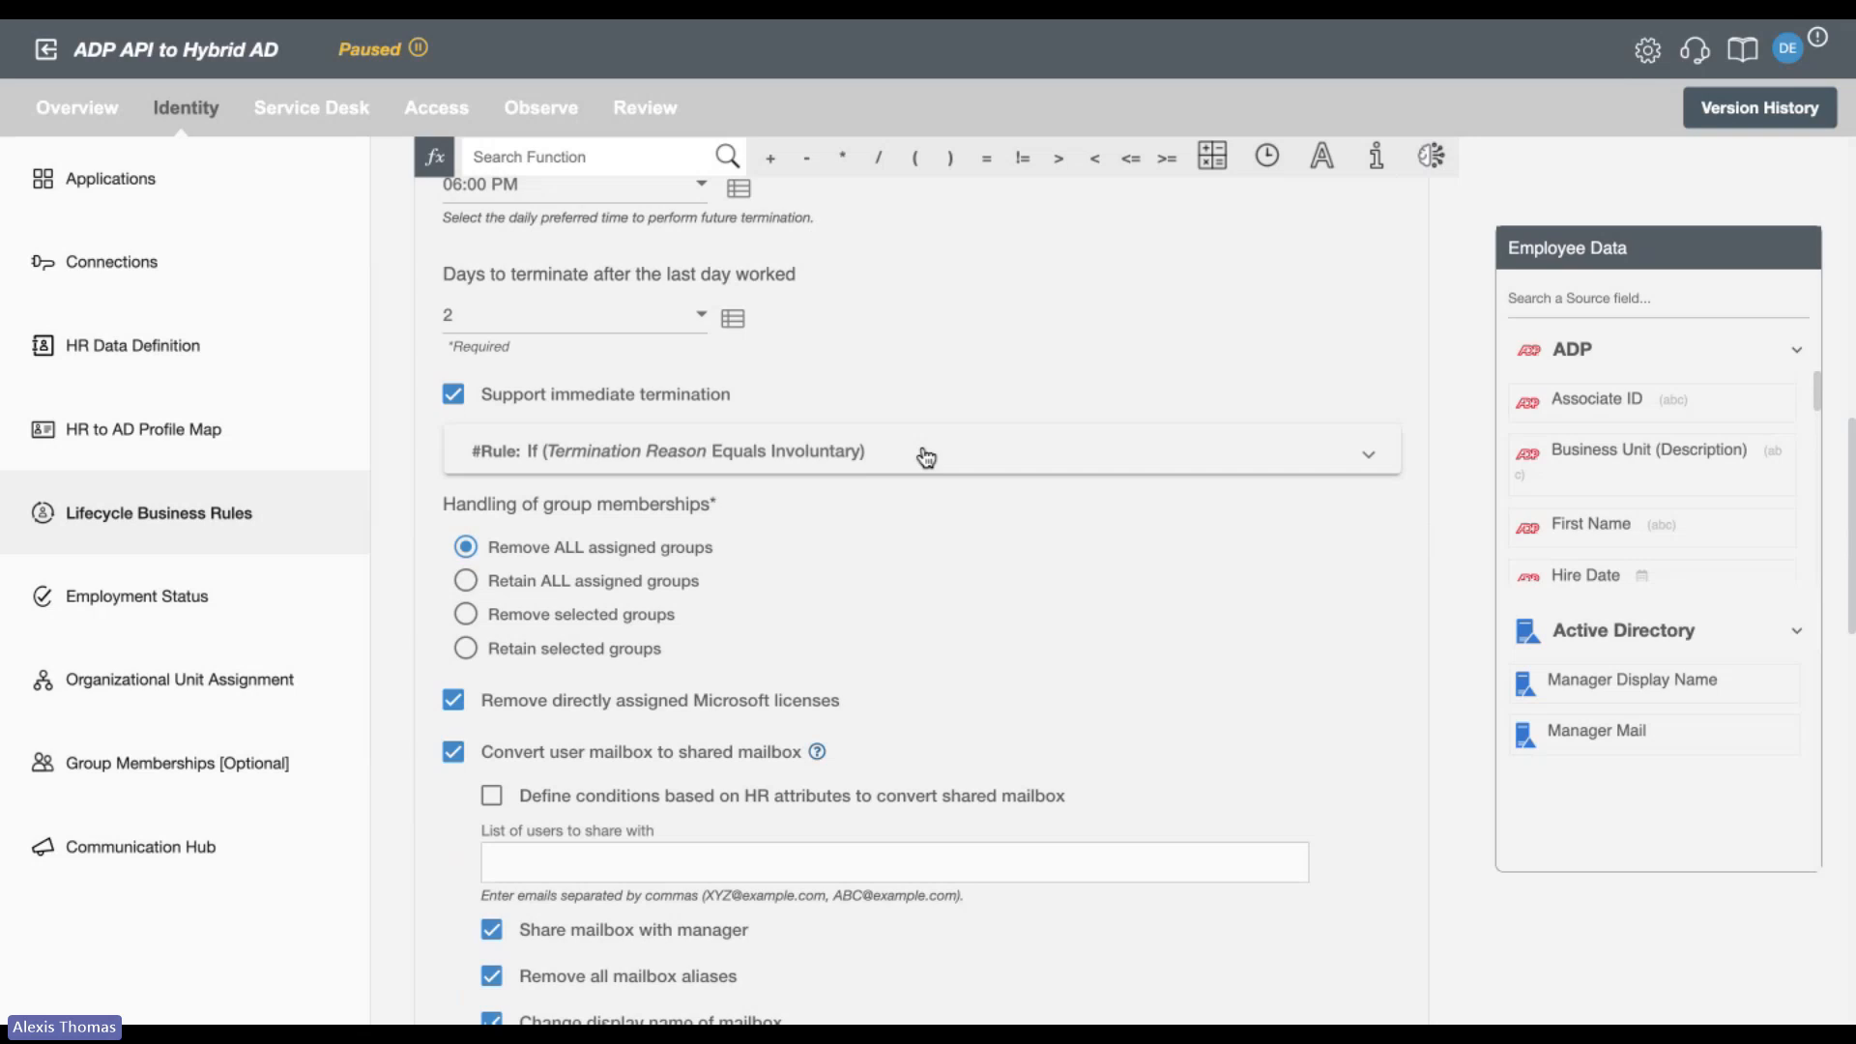
left_click(965, 462)
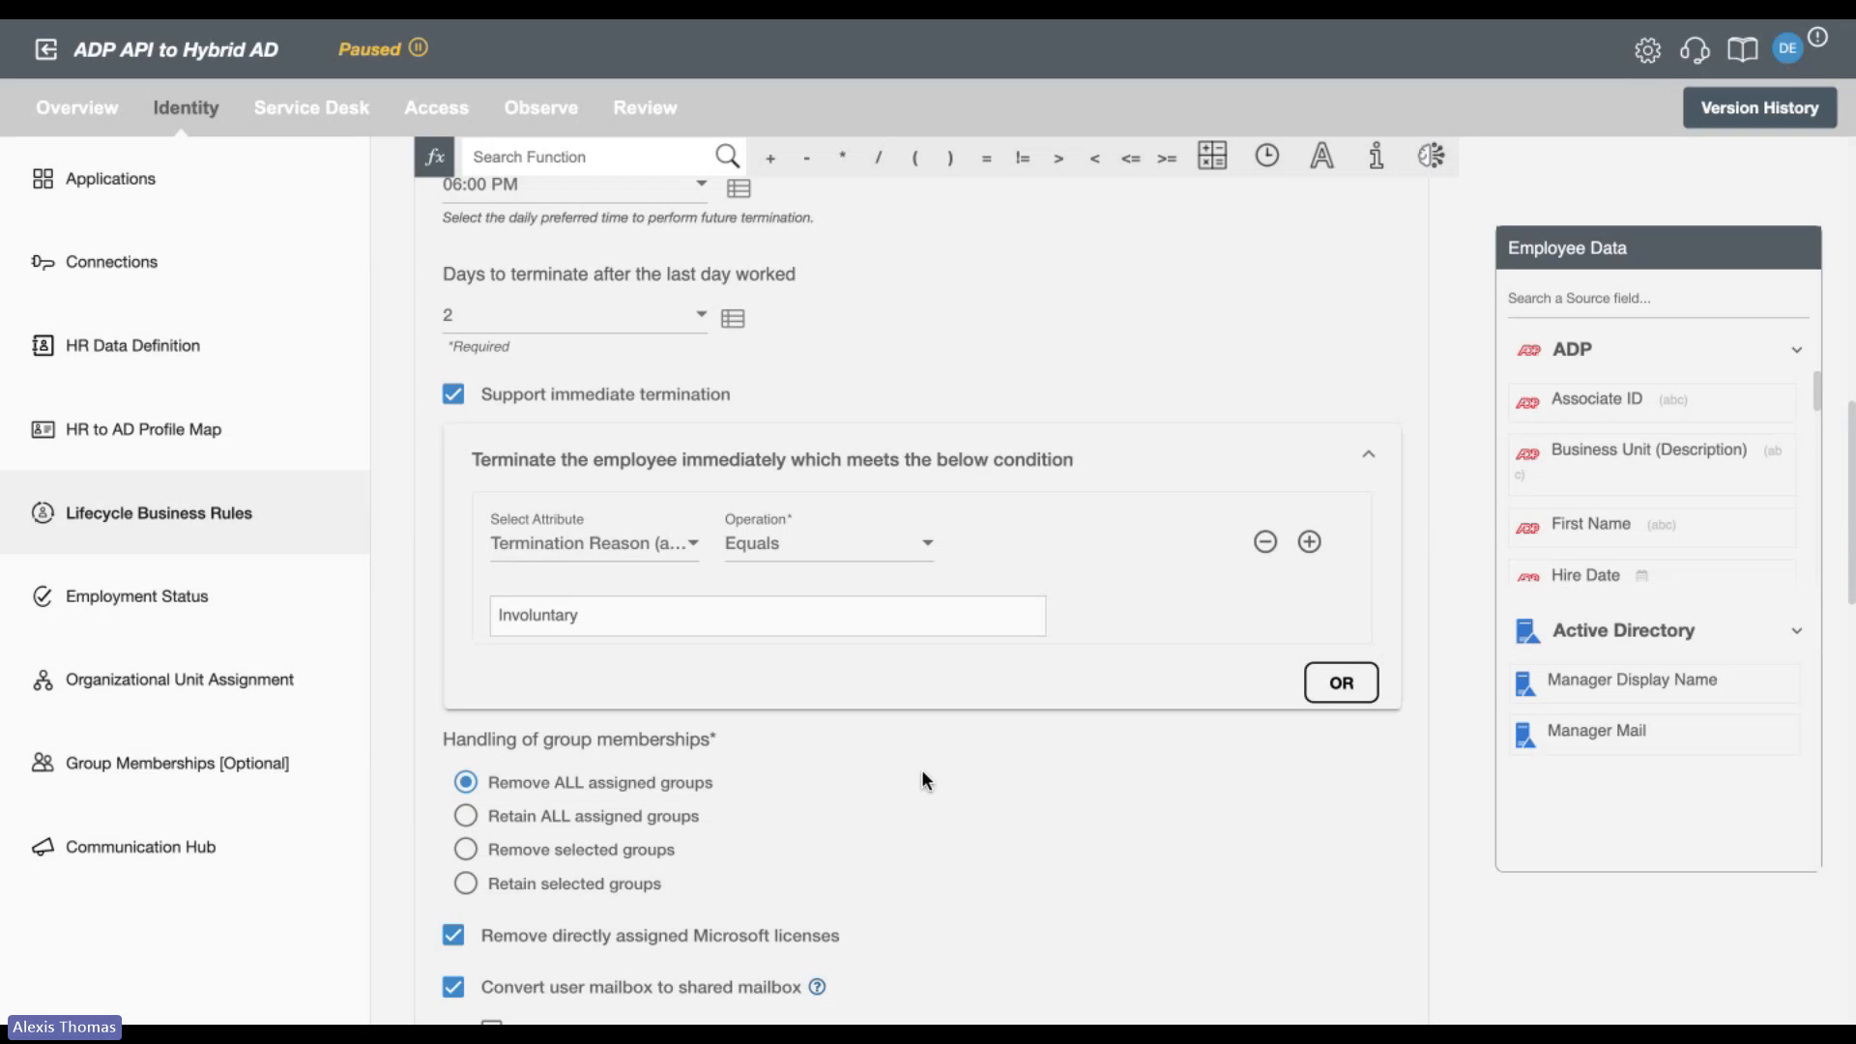
Review termination group membership and license handling, and briefly show the HR attribute conditions for converting to a shared mailbox.
scroll(920, 769, "down", 4)
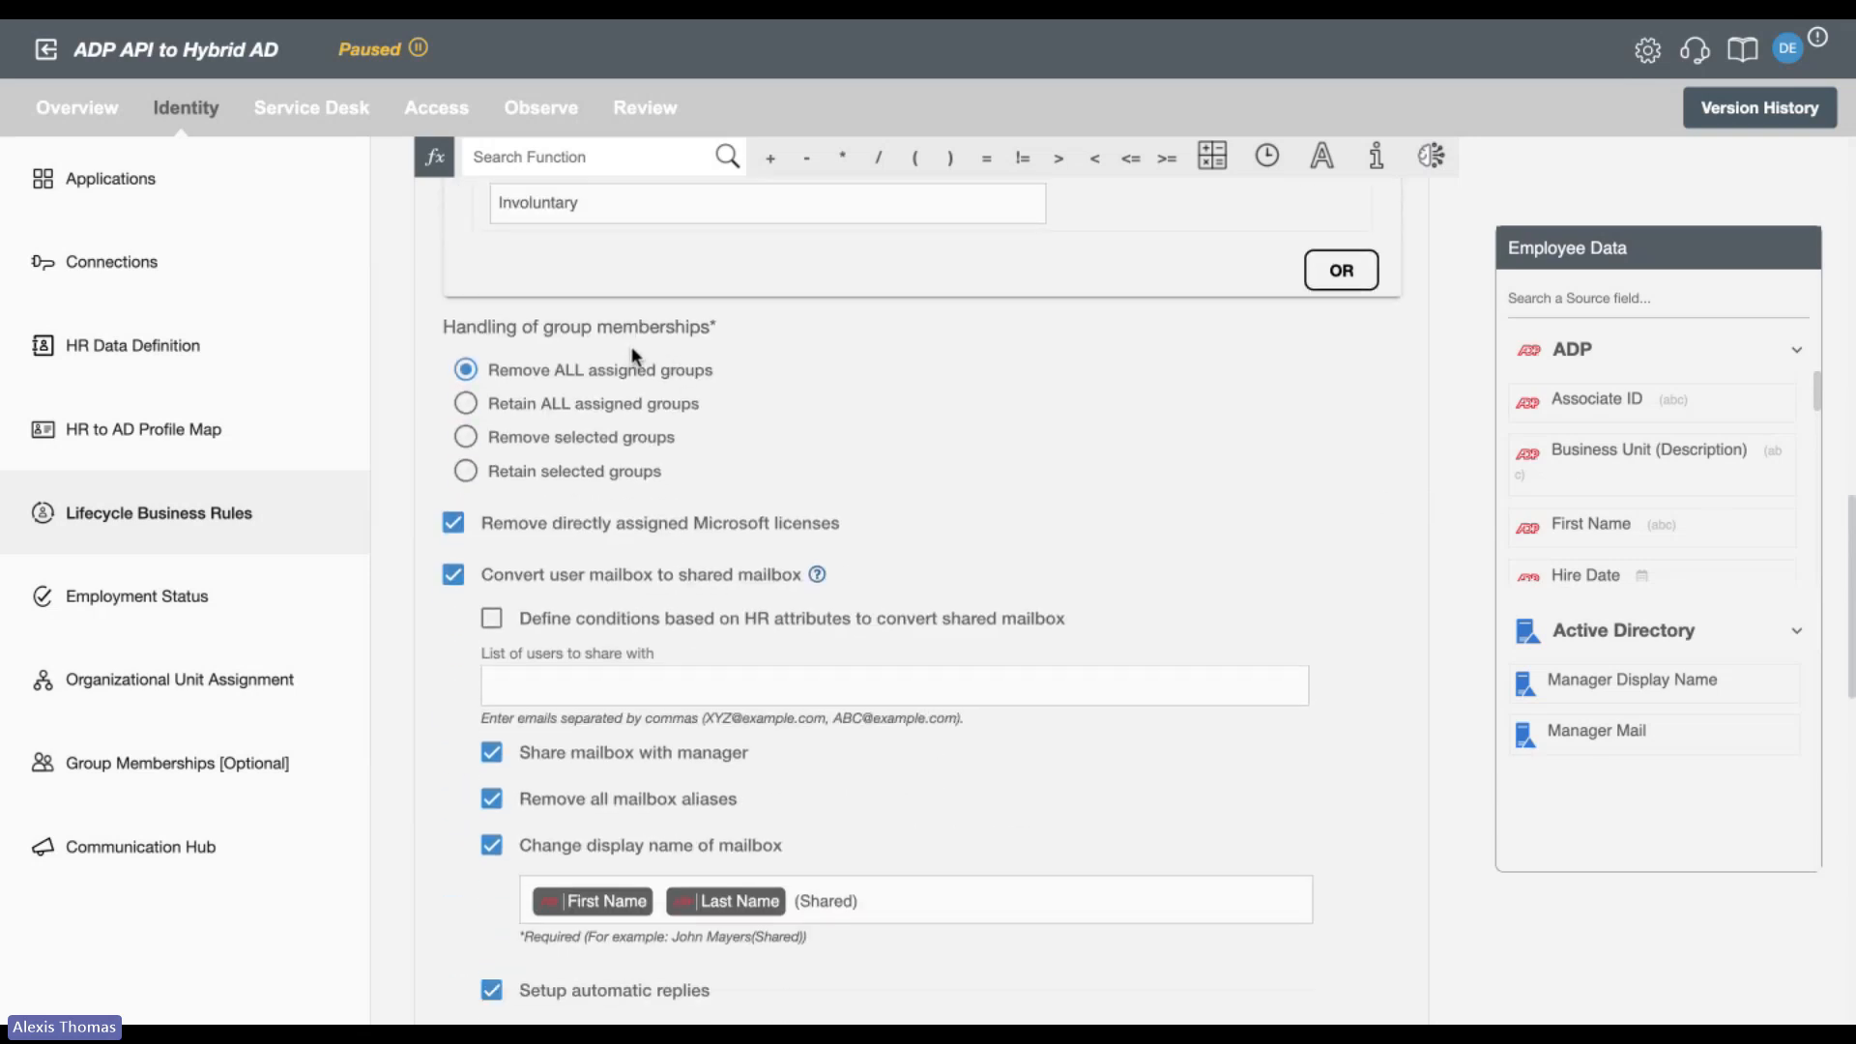
scroll(632, 348, "down", 2)
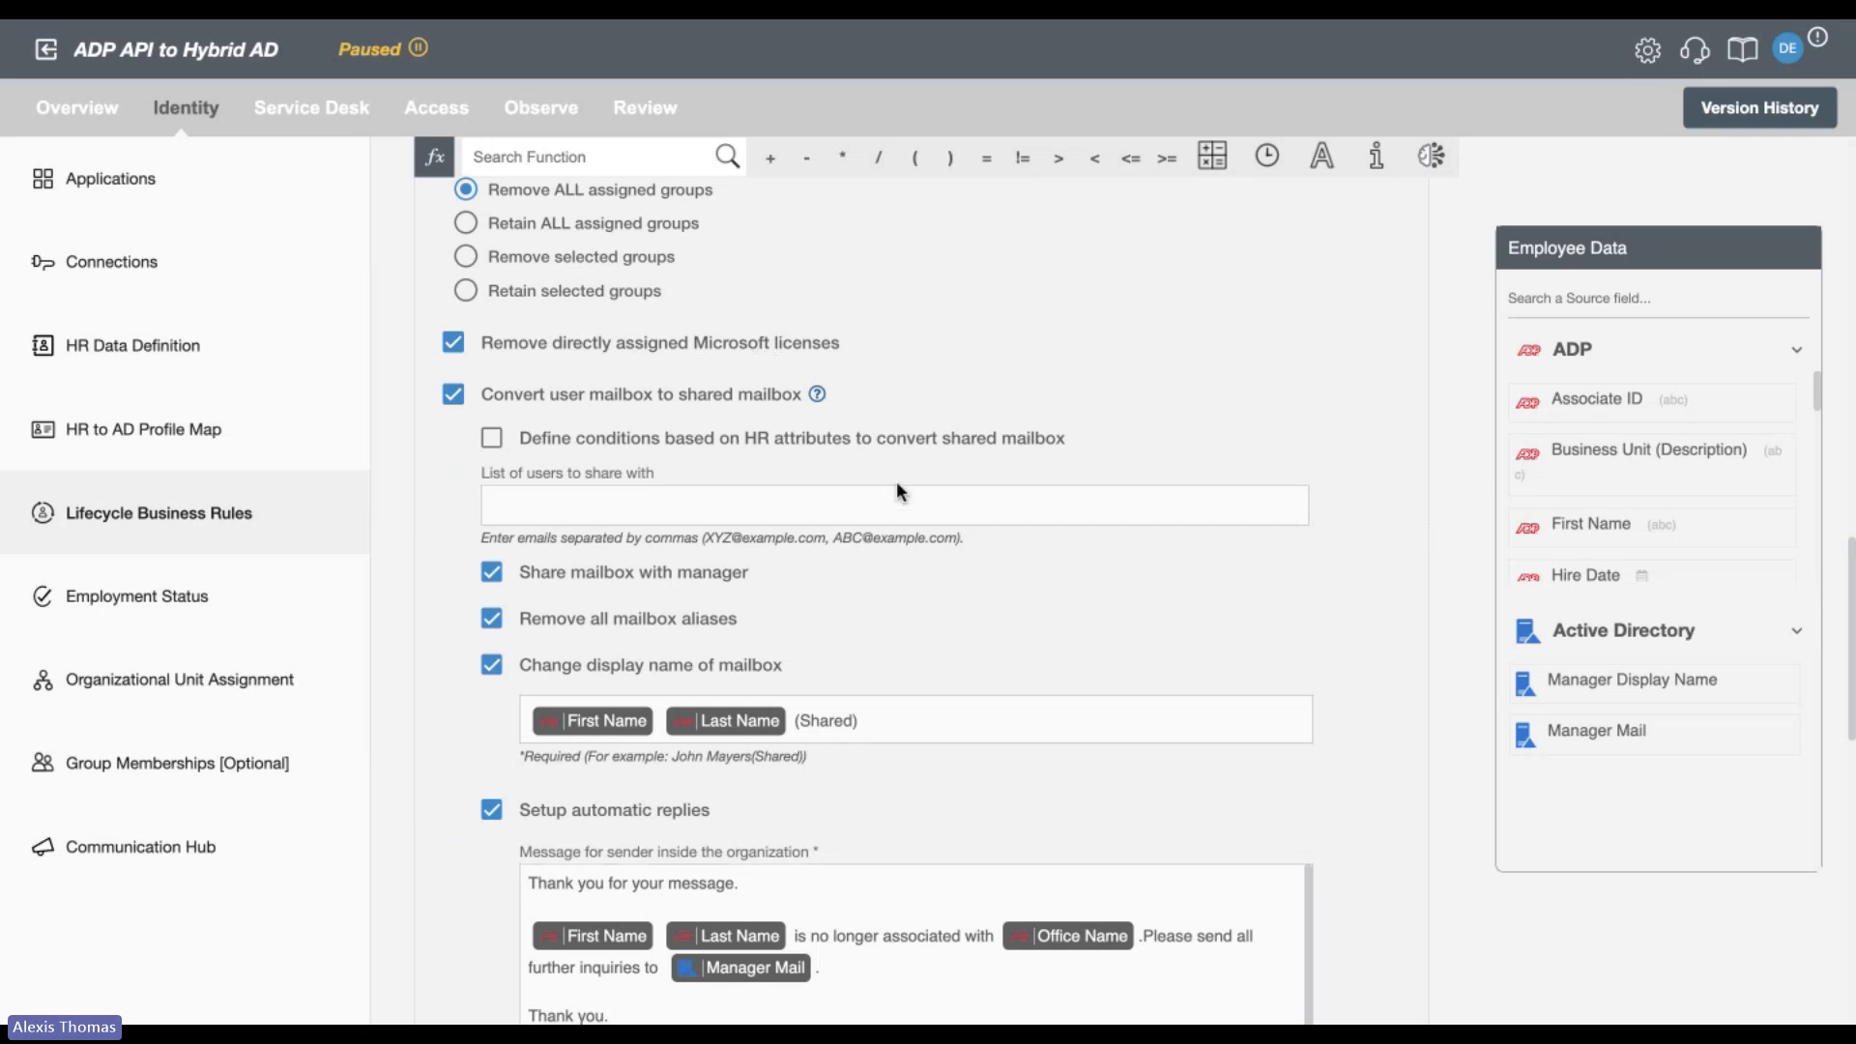
scroll(998, 625, "down", 1)
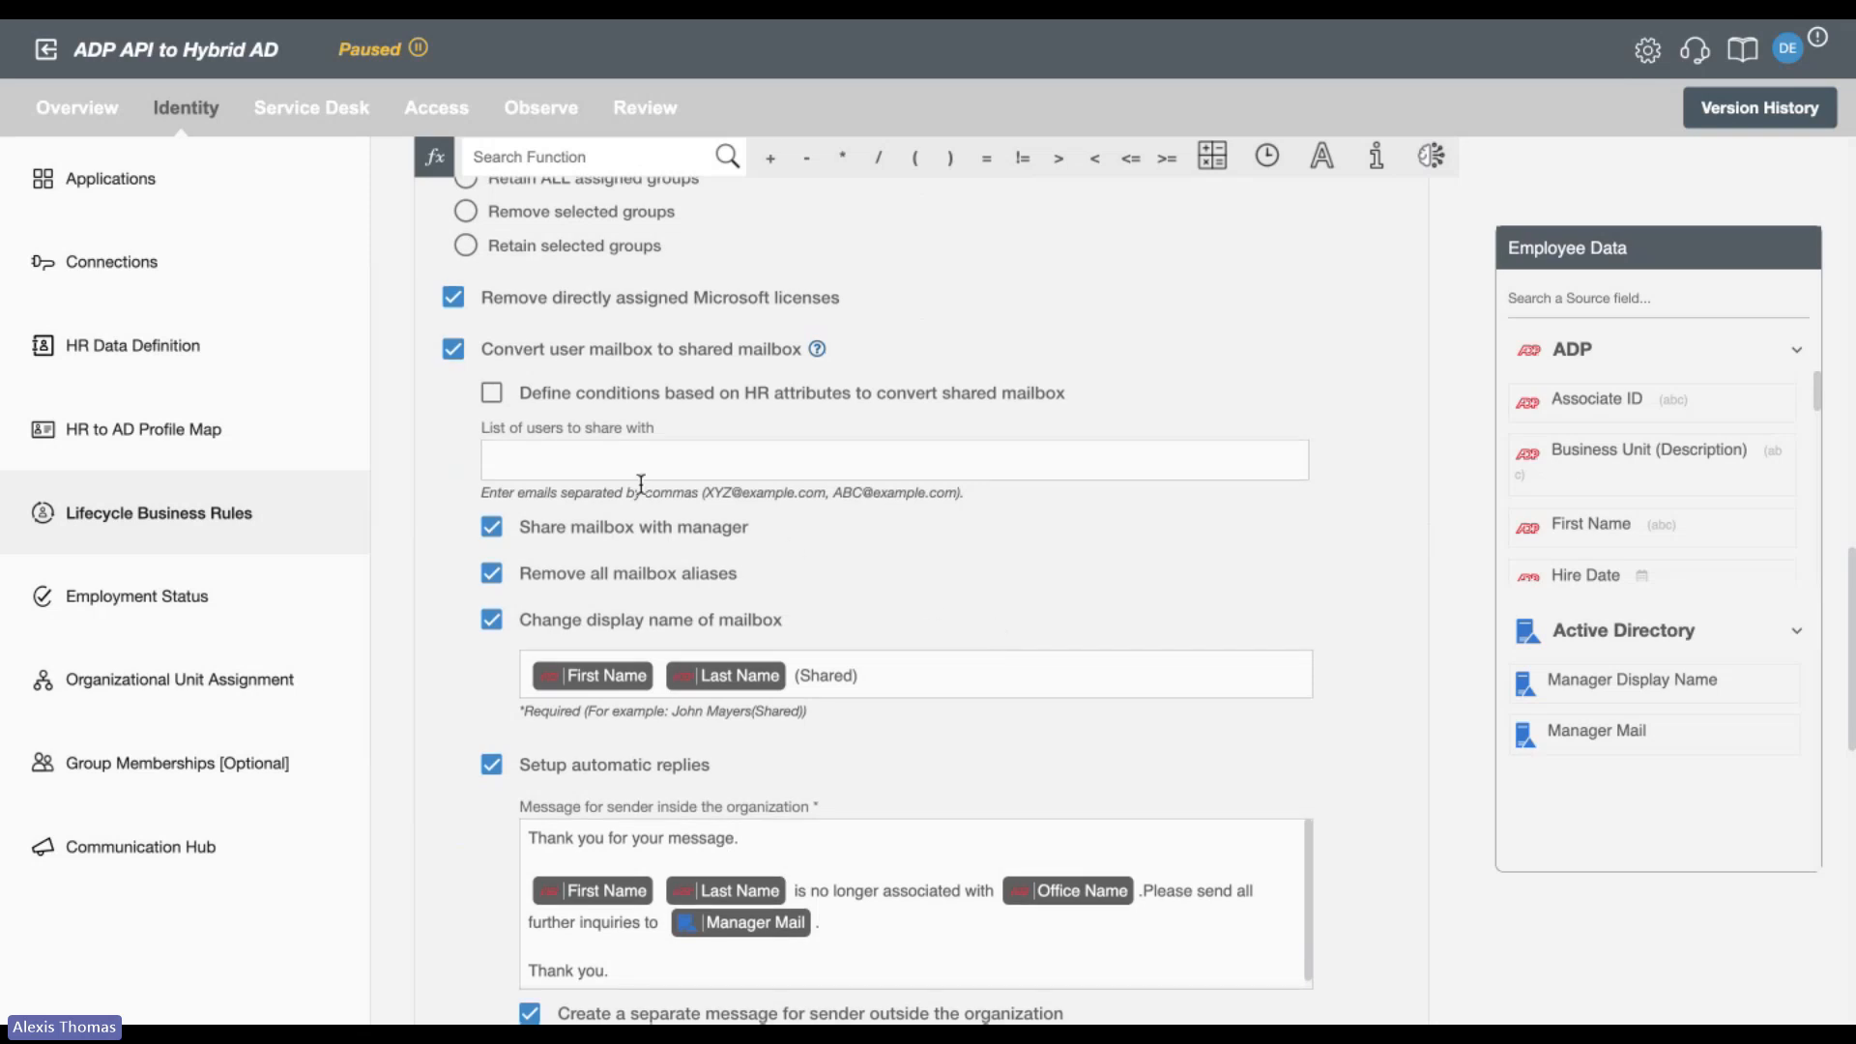
left_click(492, 393)
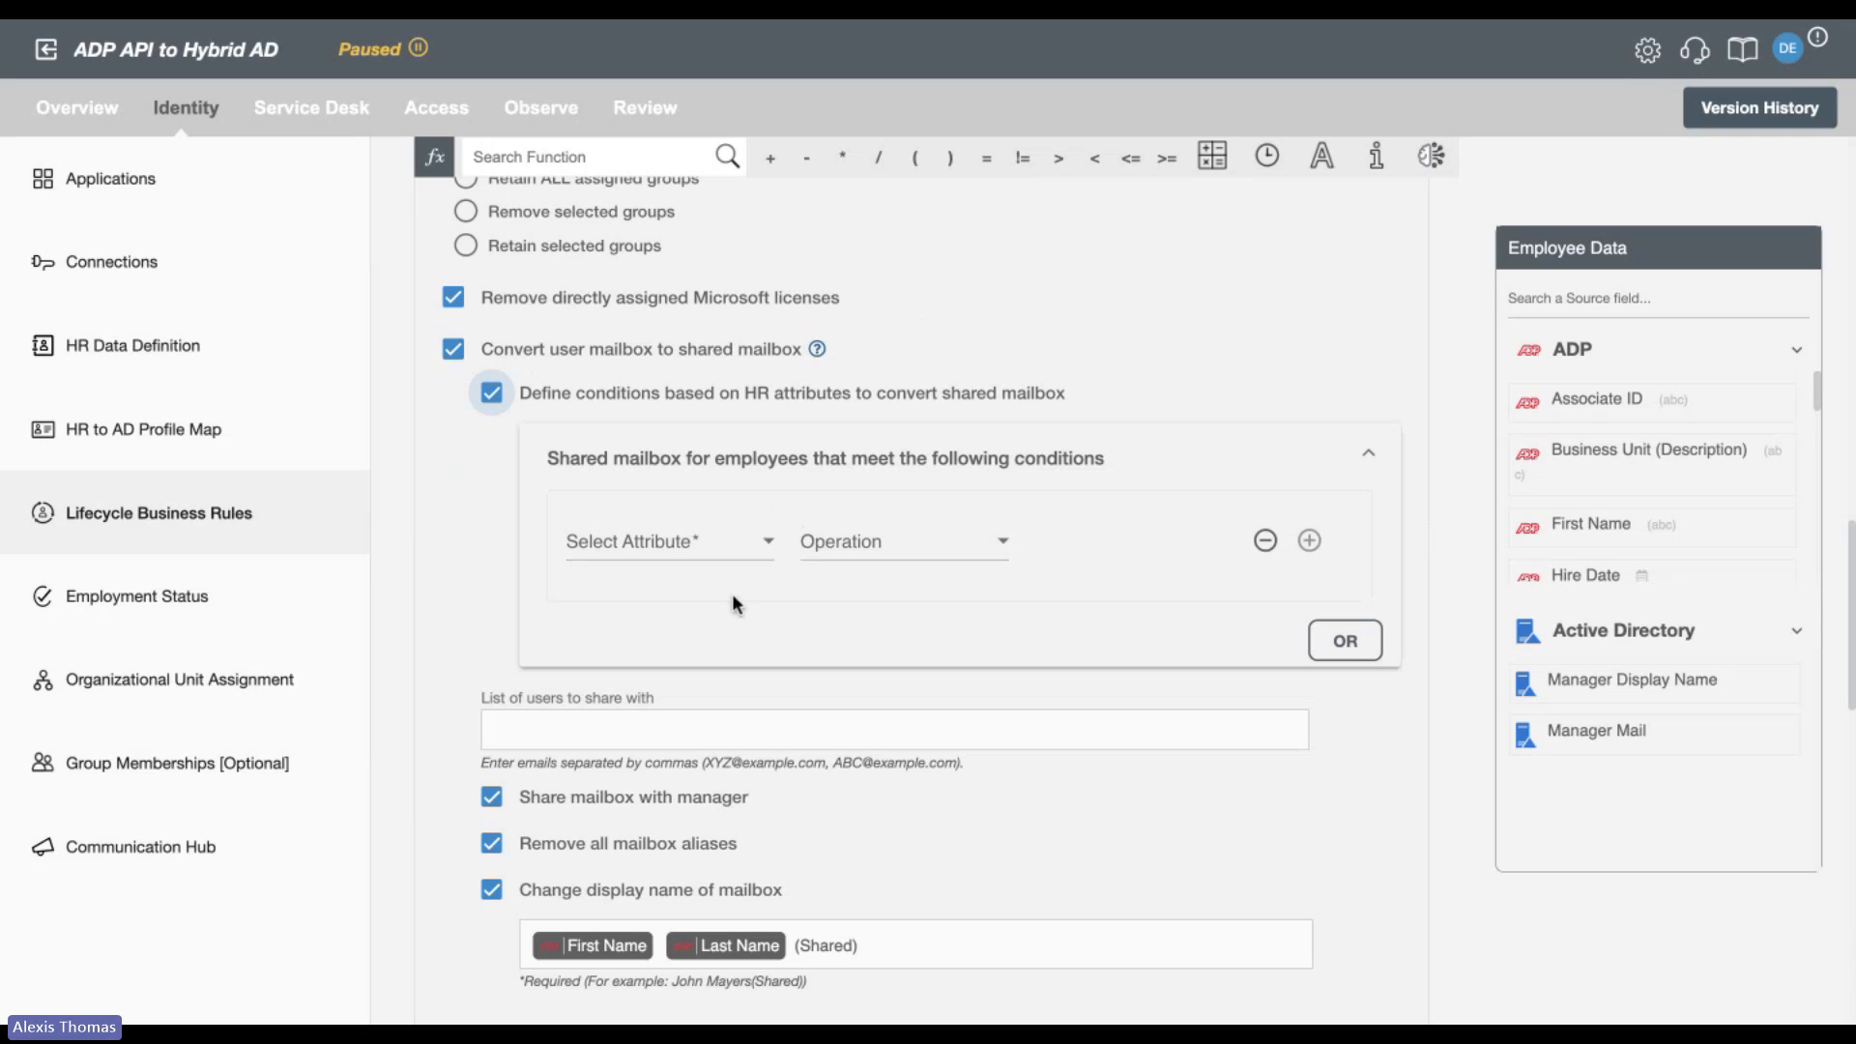
left_click(492, 393)
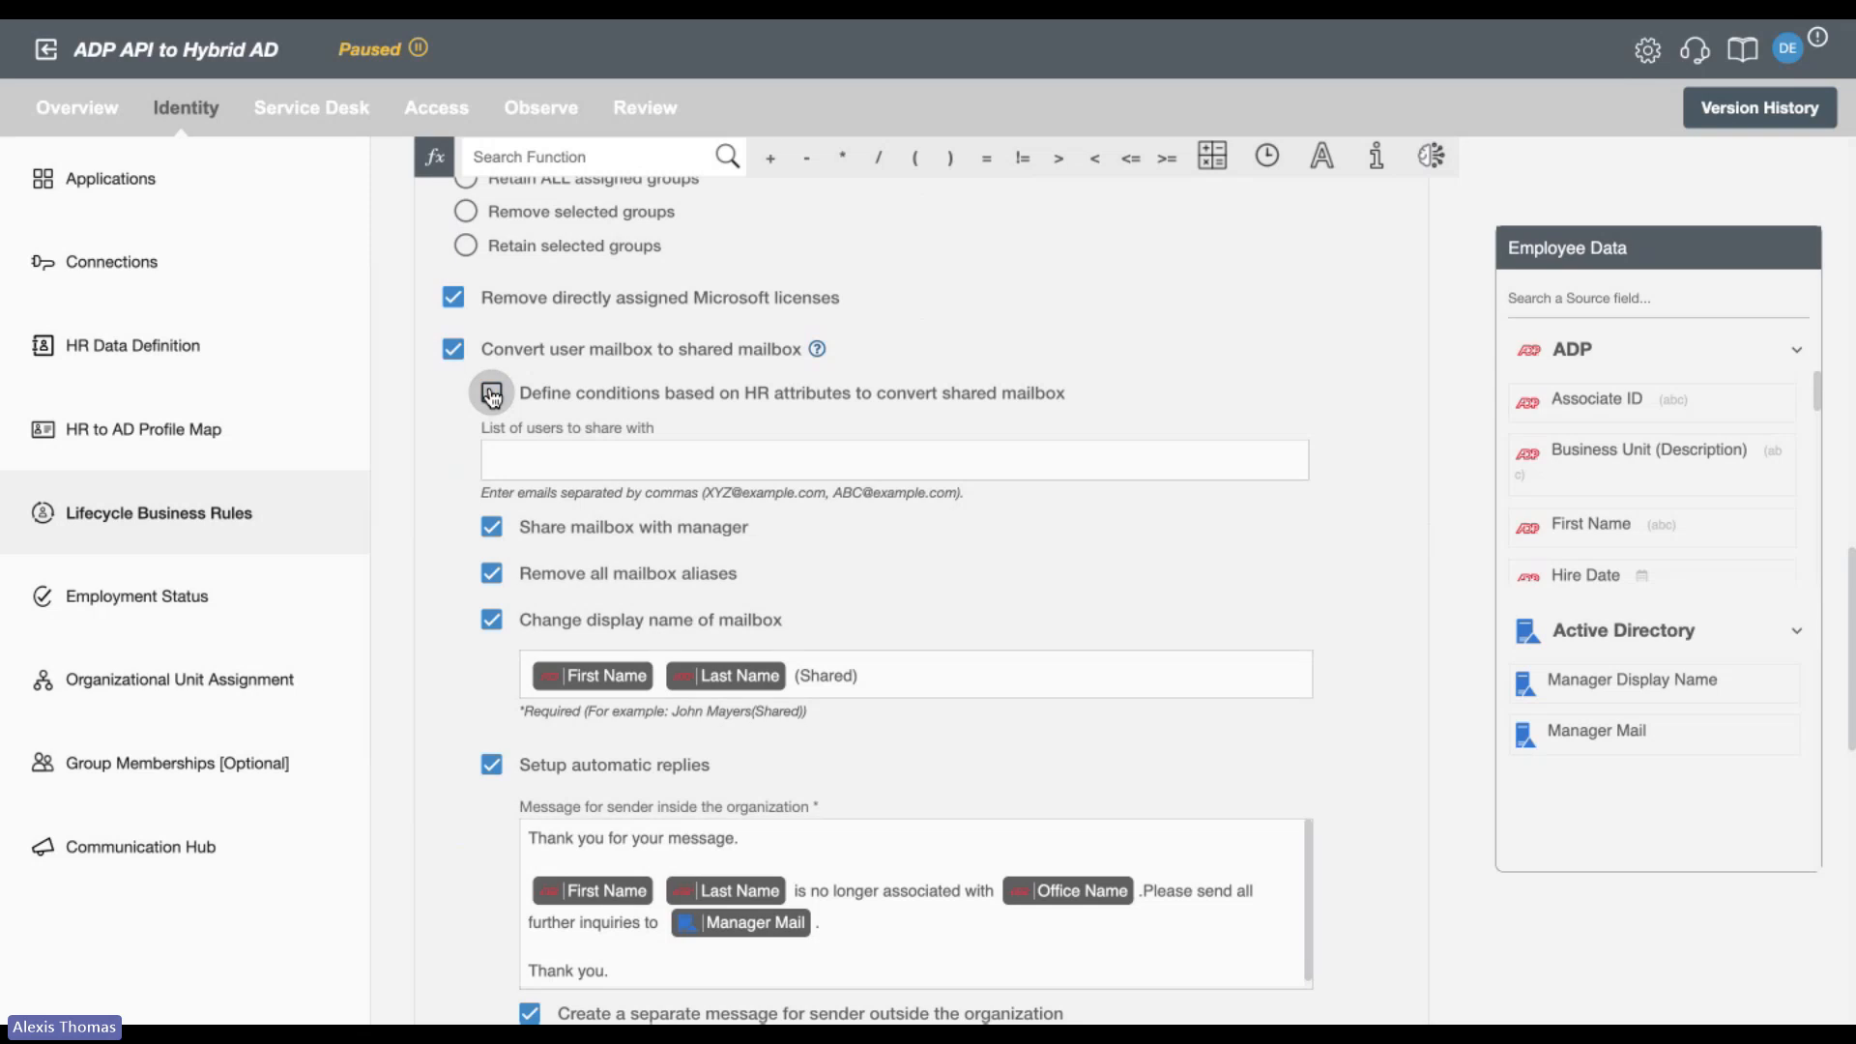
Review the shared mailbox settings for manager sharing, aliases, display name, automatic replies and mail forwarding.
scroll(418, 752, "down", 2)
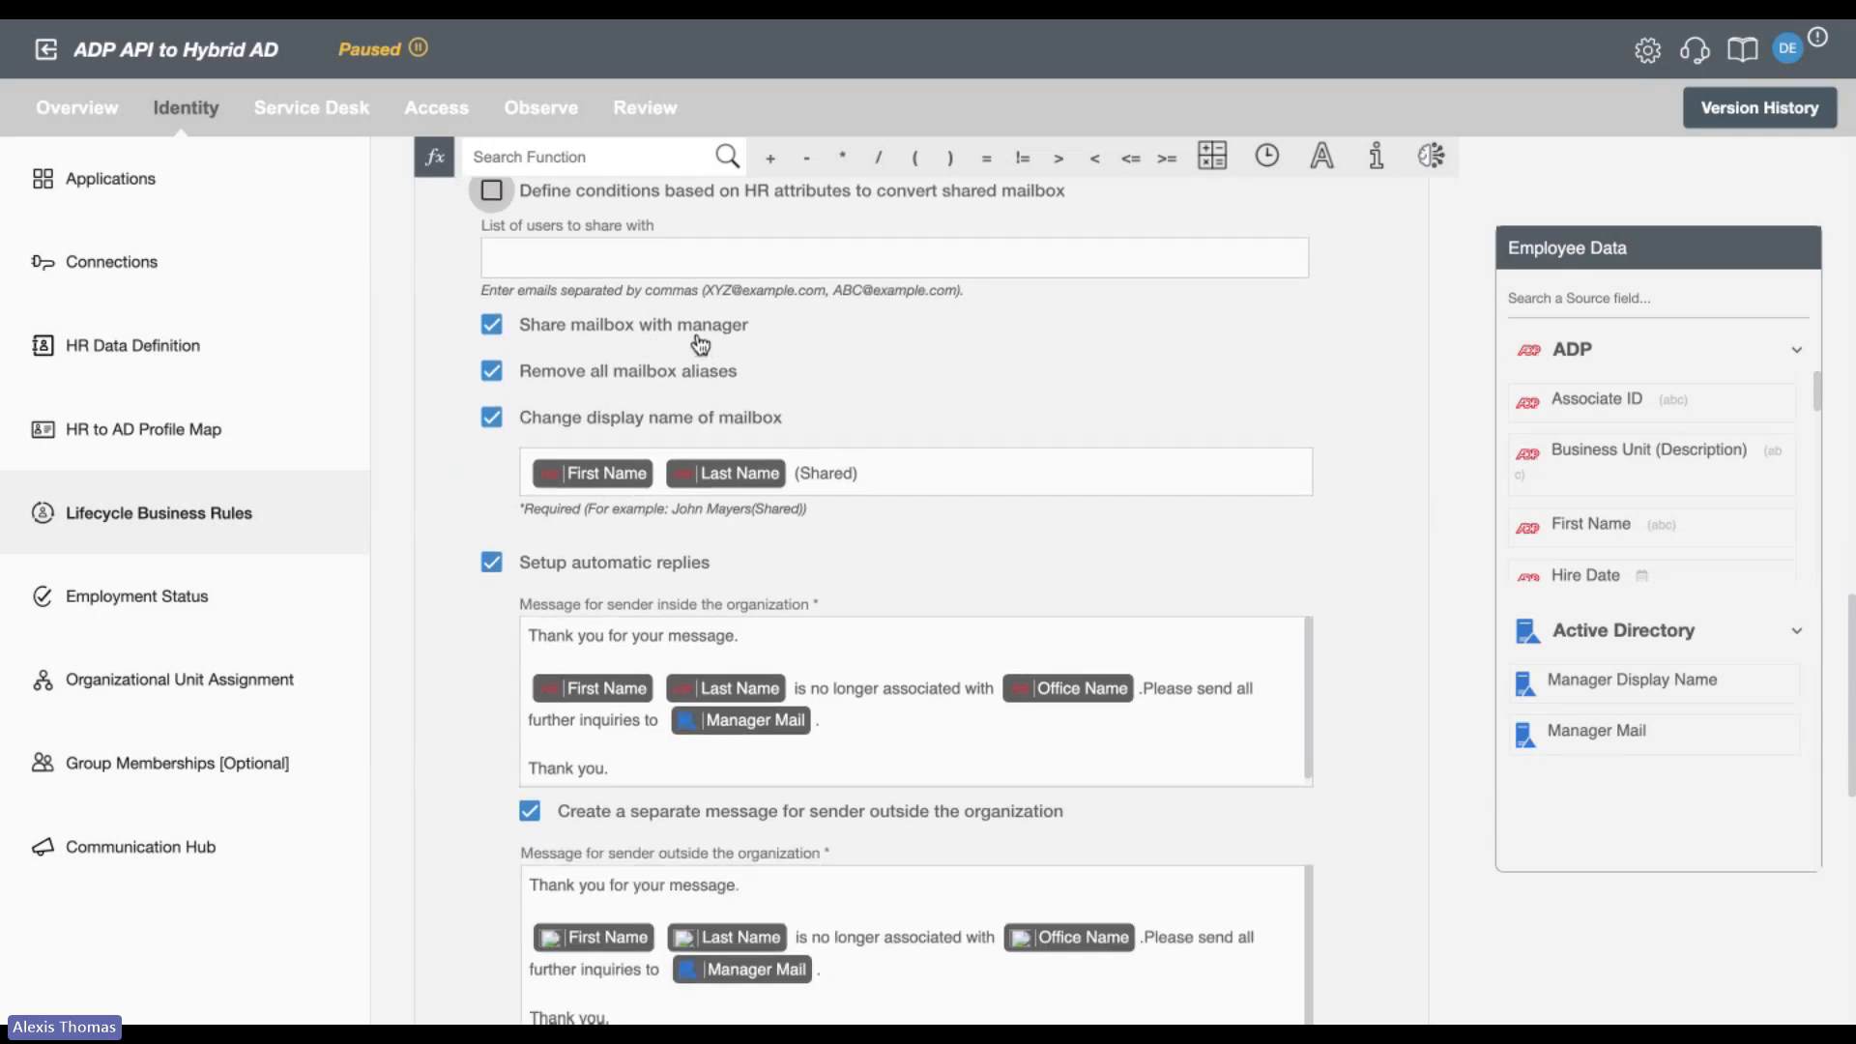
scroll(820, 363, "down", 2)
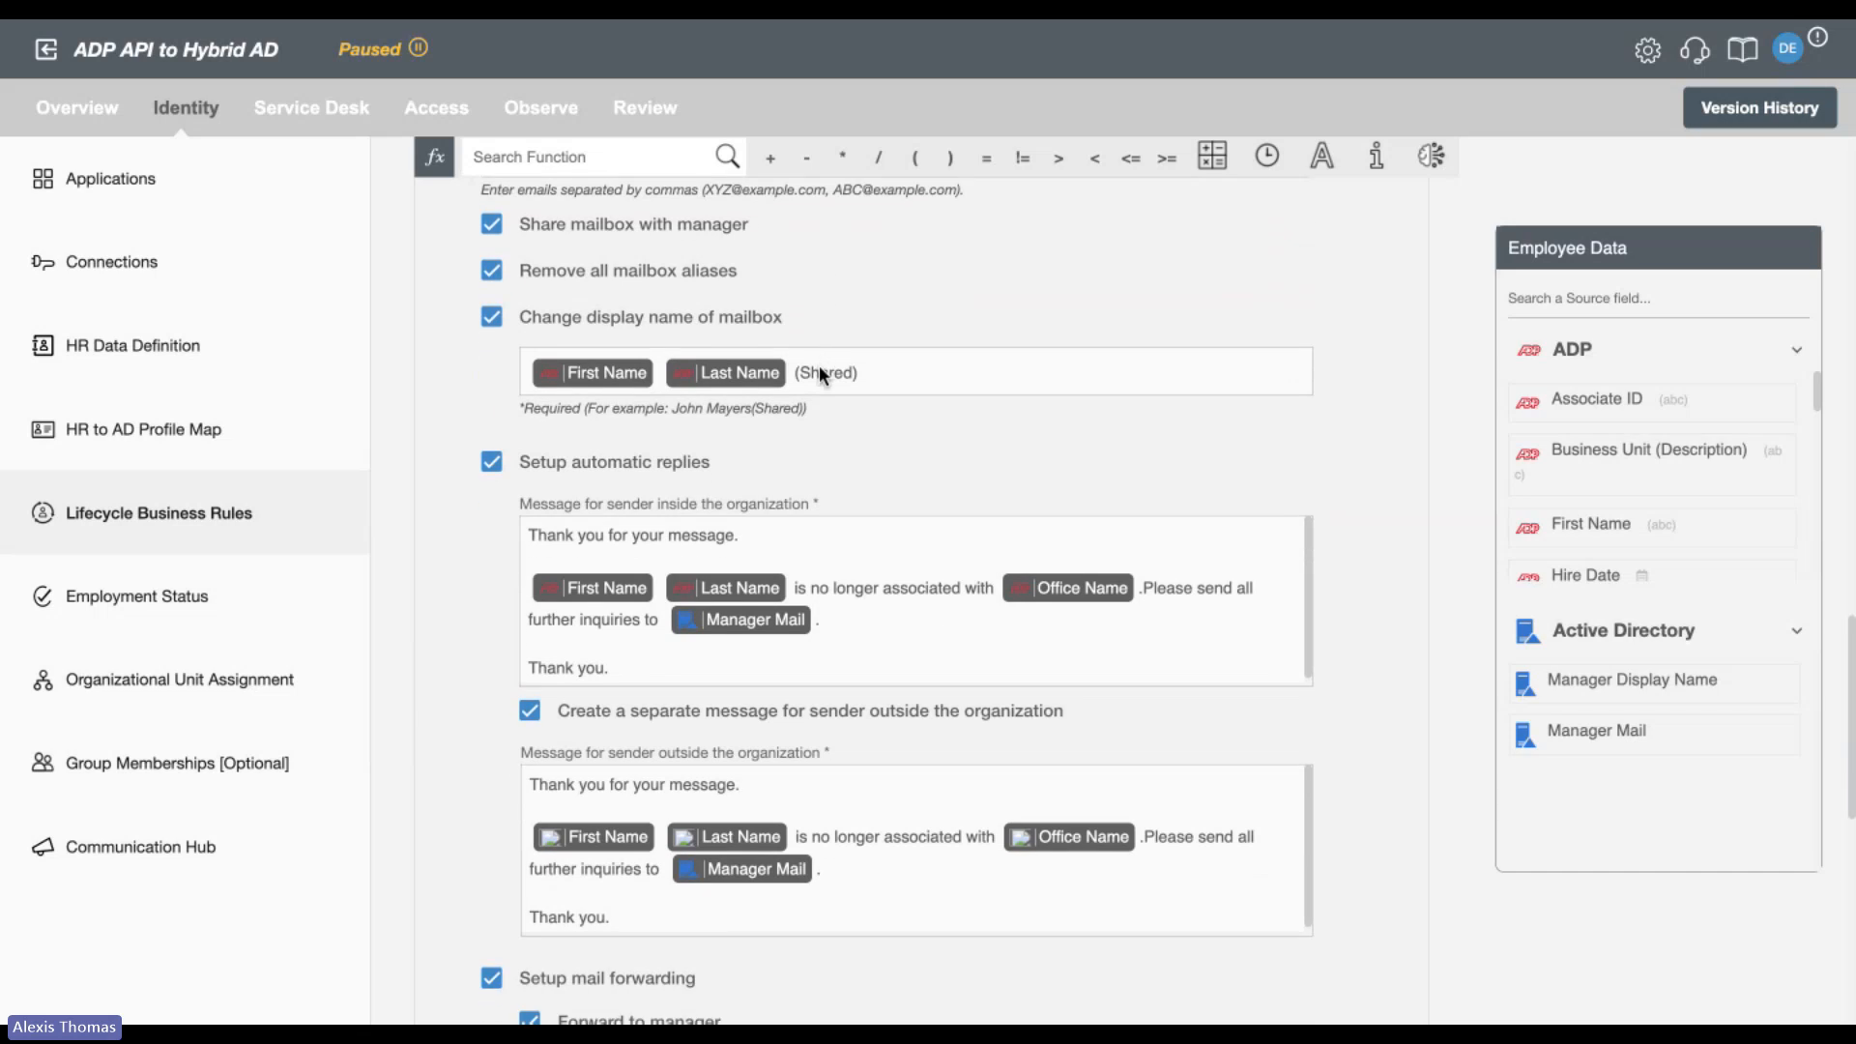
scroll(1537, 469, "down", 3)
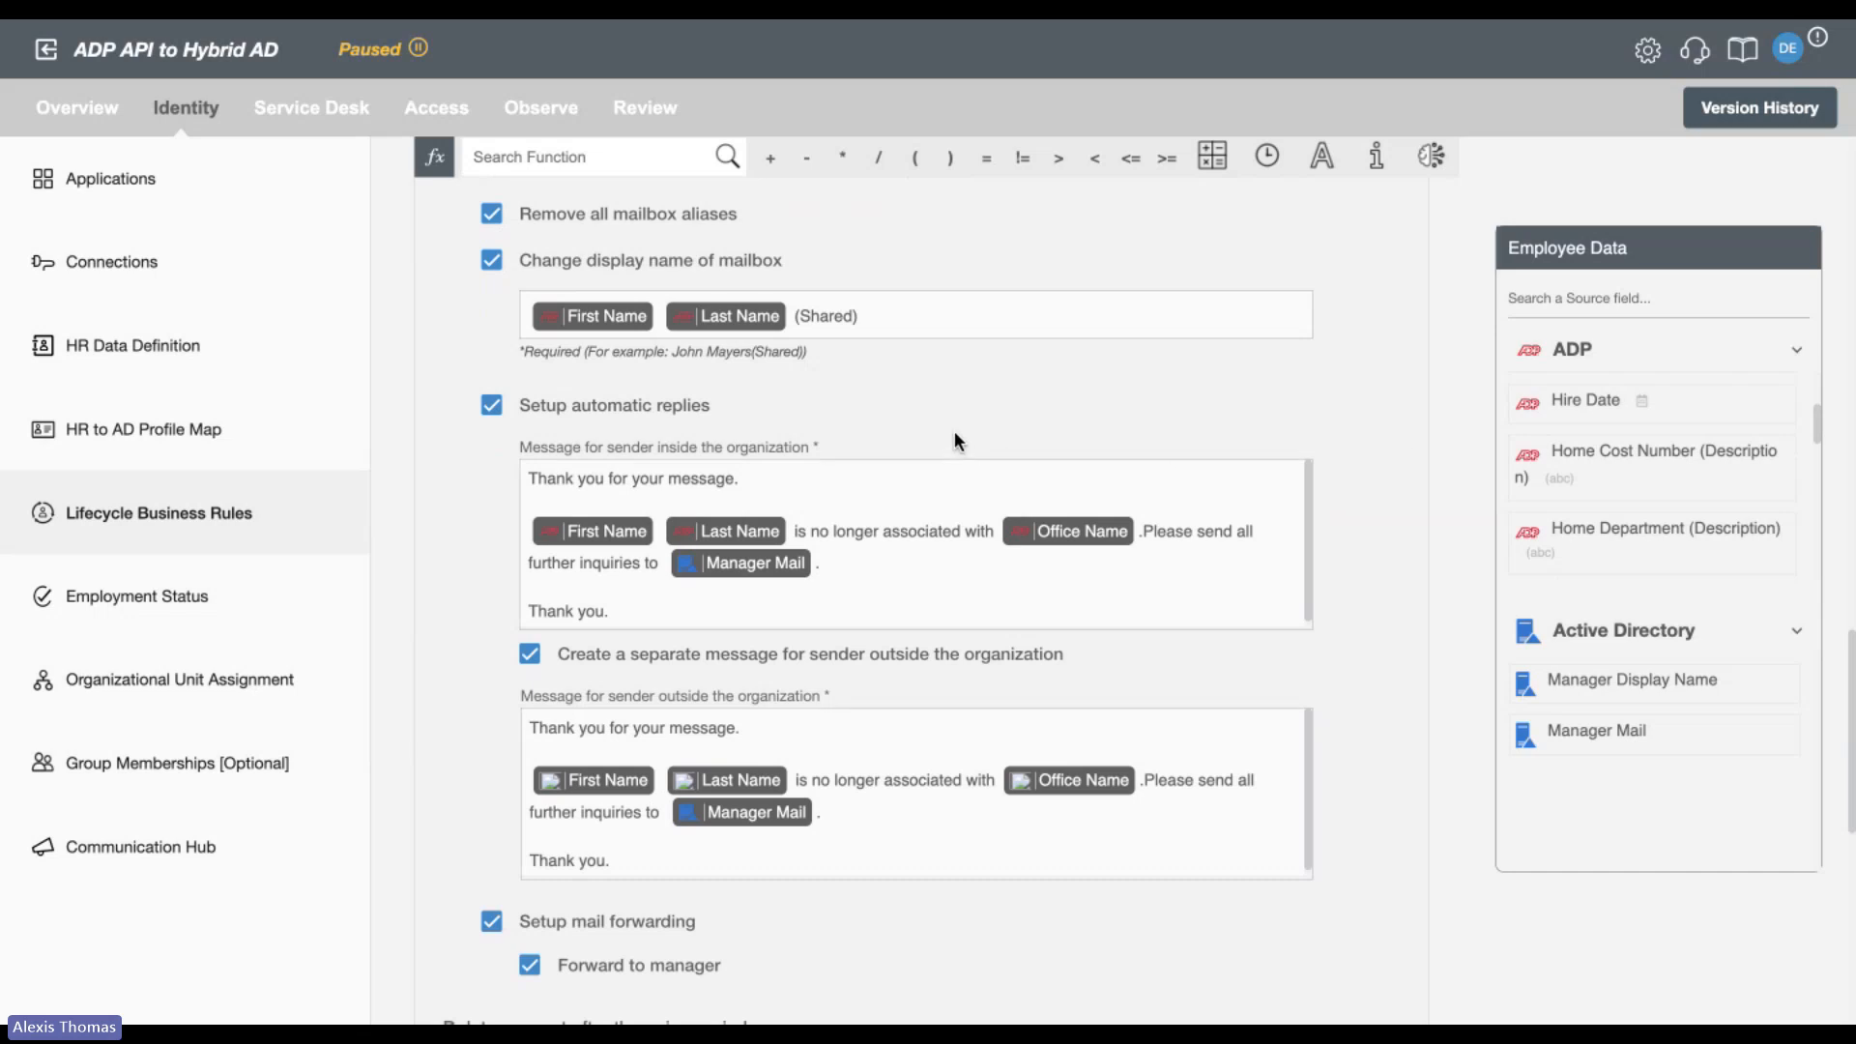
scroll(890, 442, "down", 3)
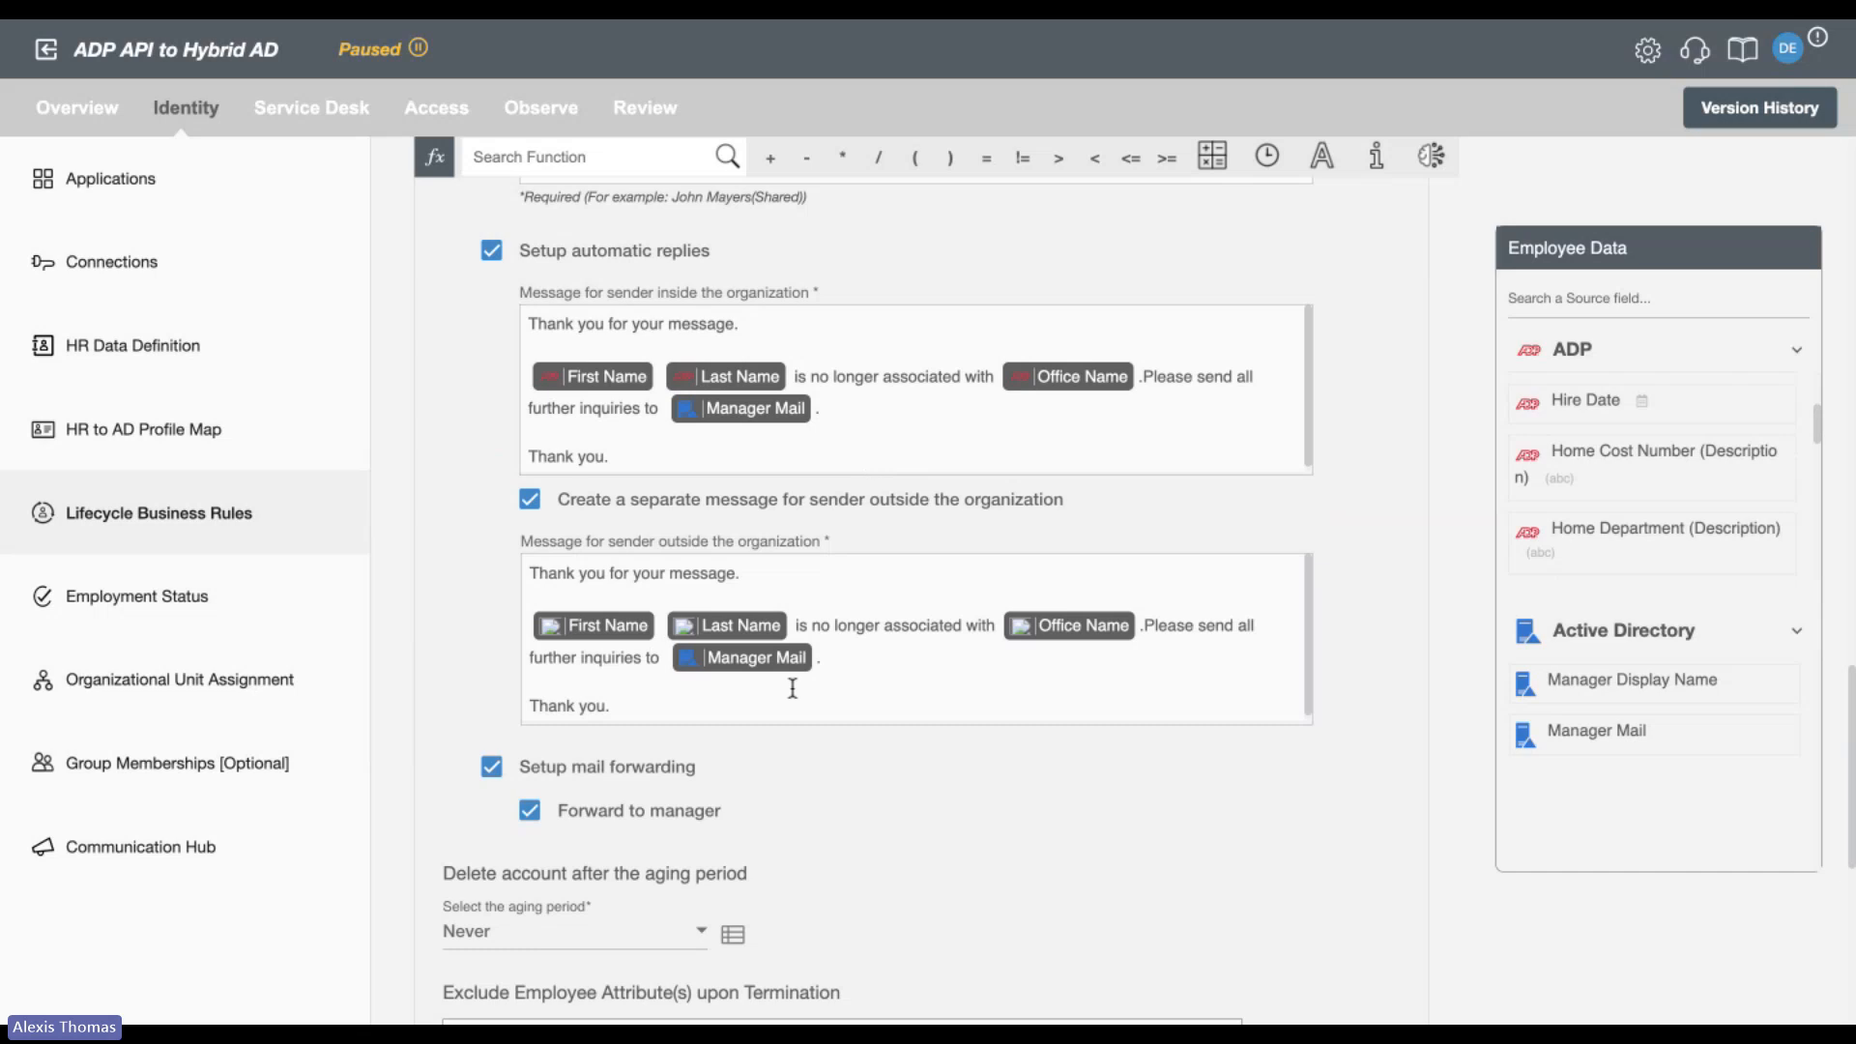
scroll(754, 873, "down", 5)
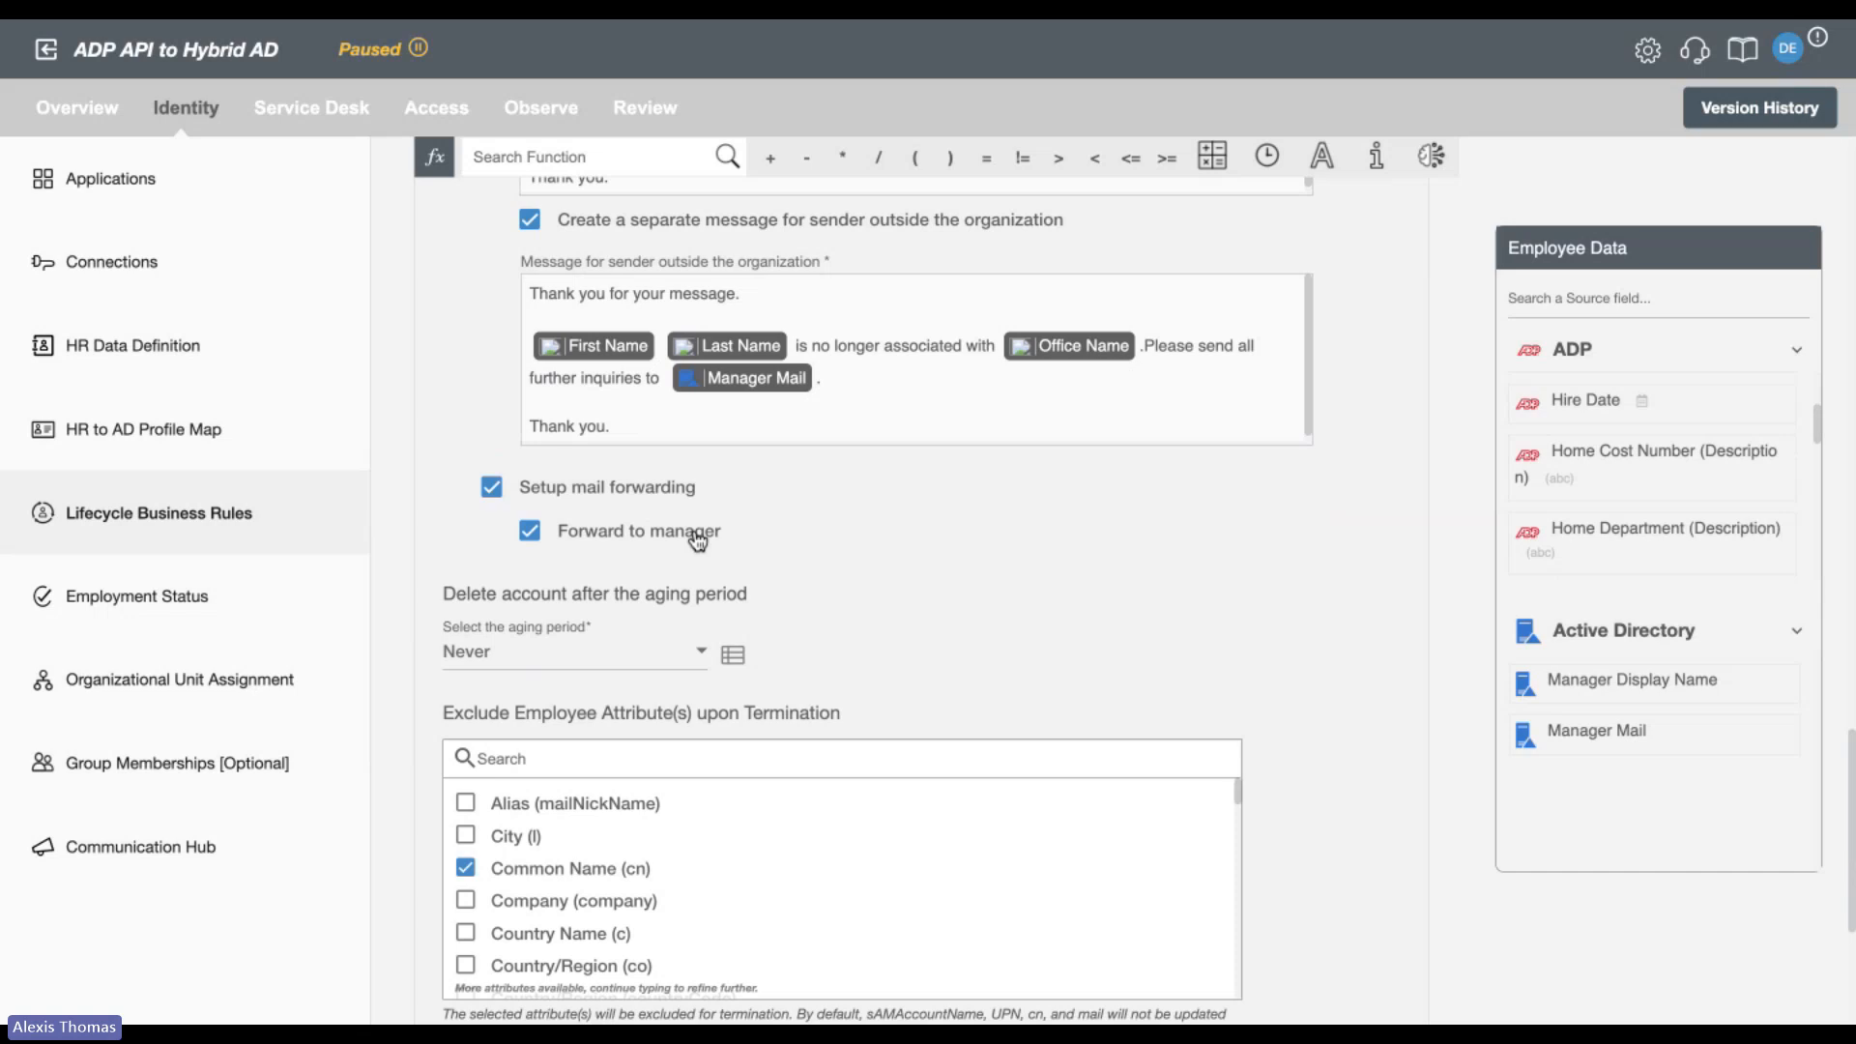
Set the aging period for deleting terminated accounts to 6 months.
scroll(698, 539, "down", 5)
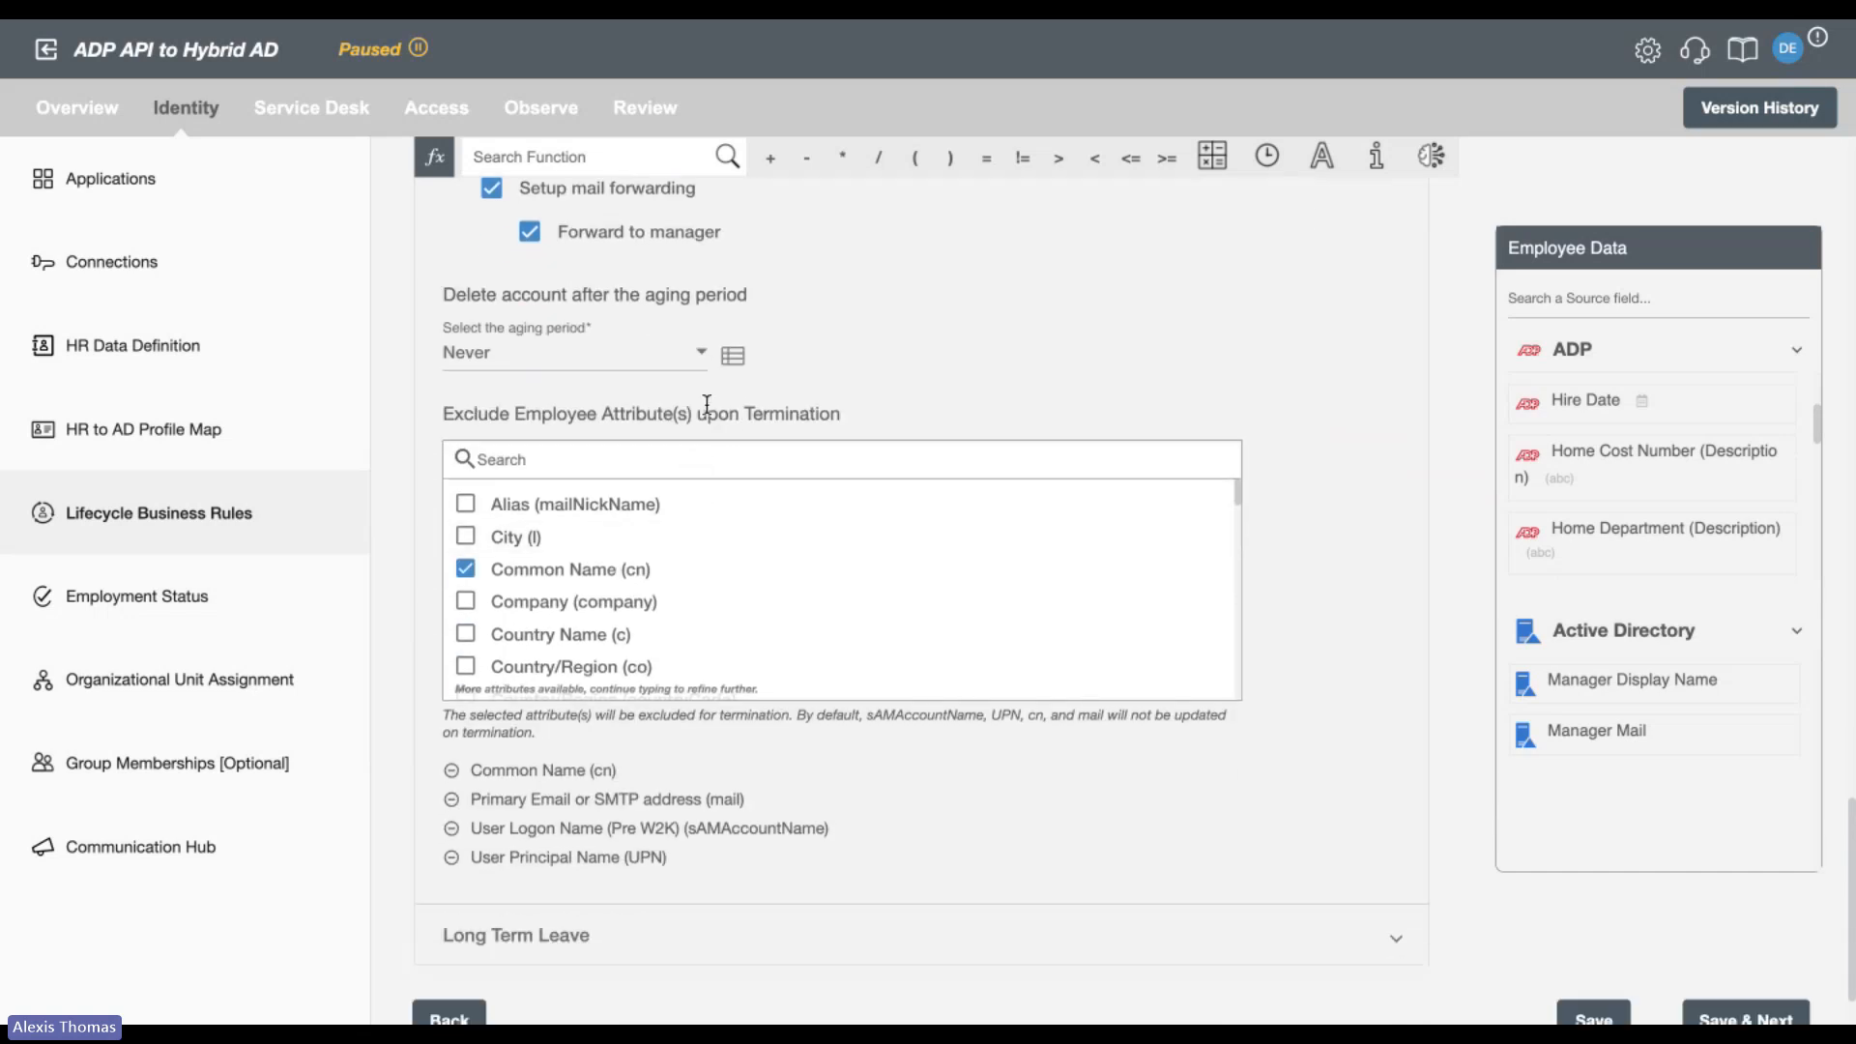
left_click(657, 366)
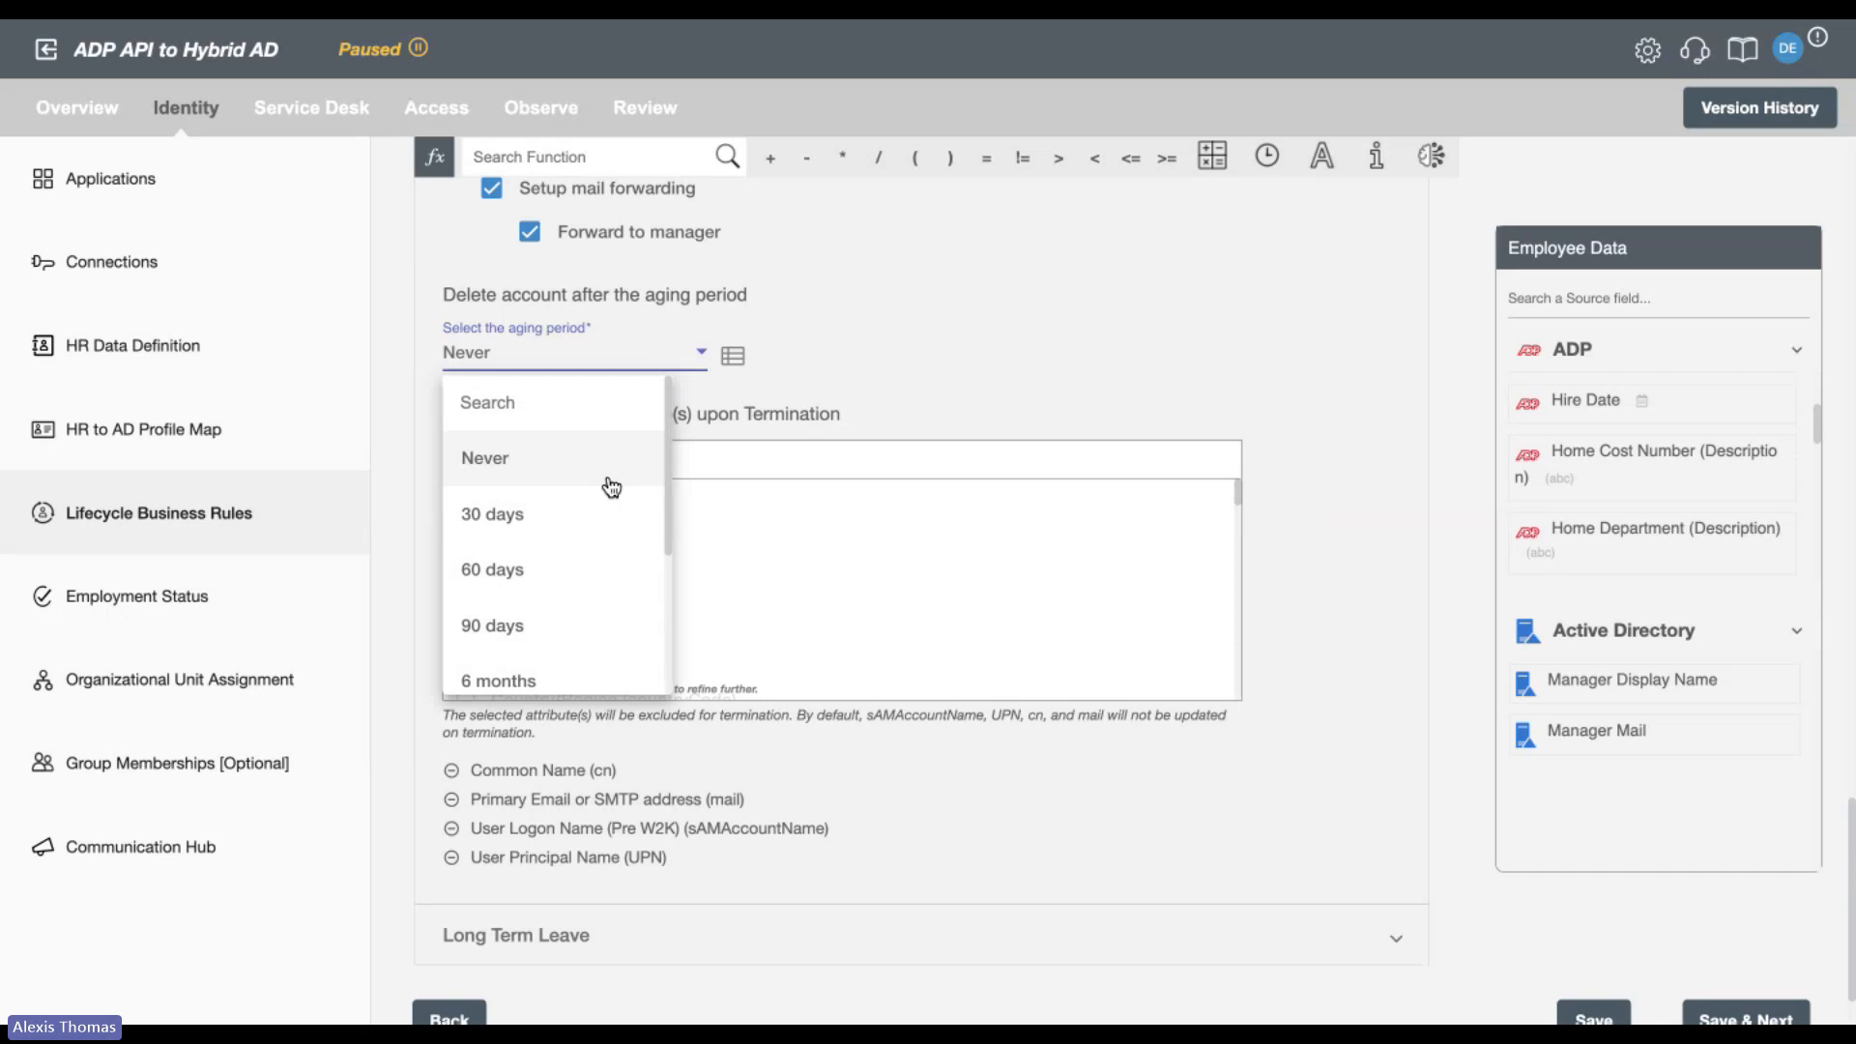
scroll(611, 487, "down", 3)
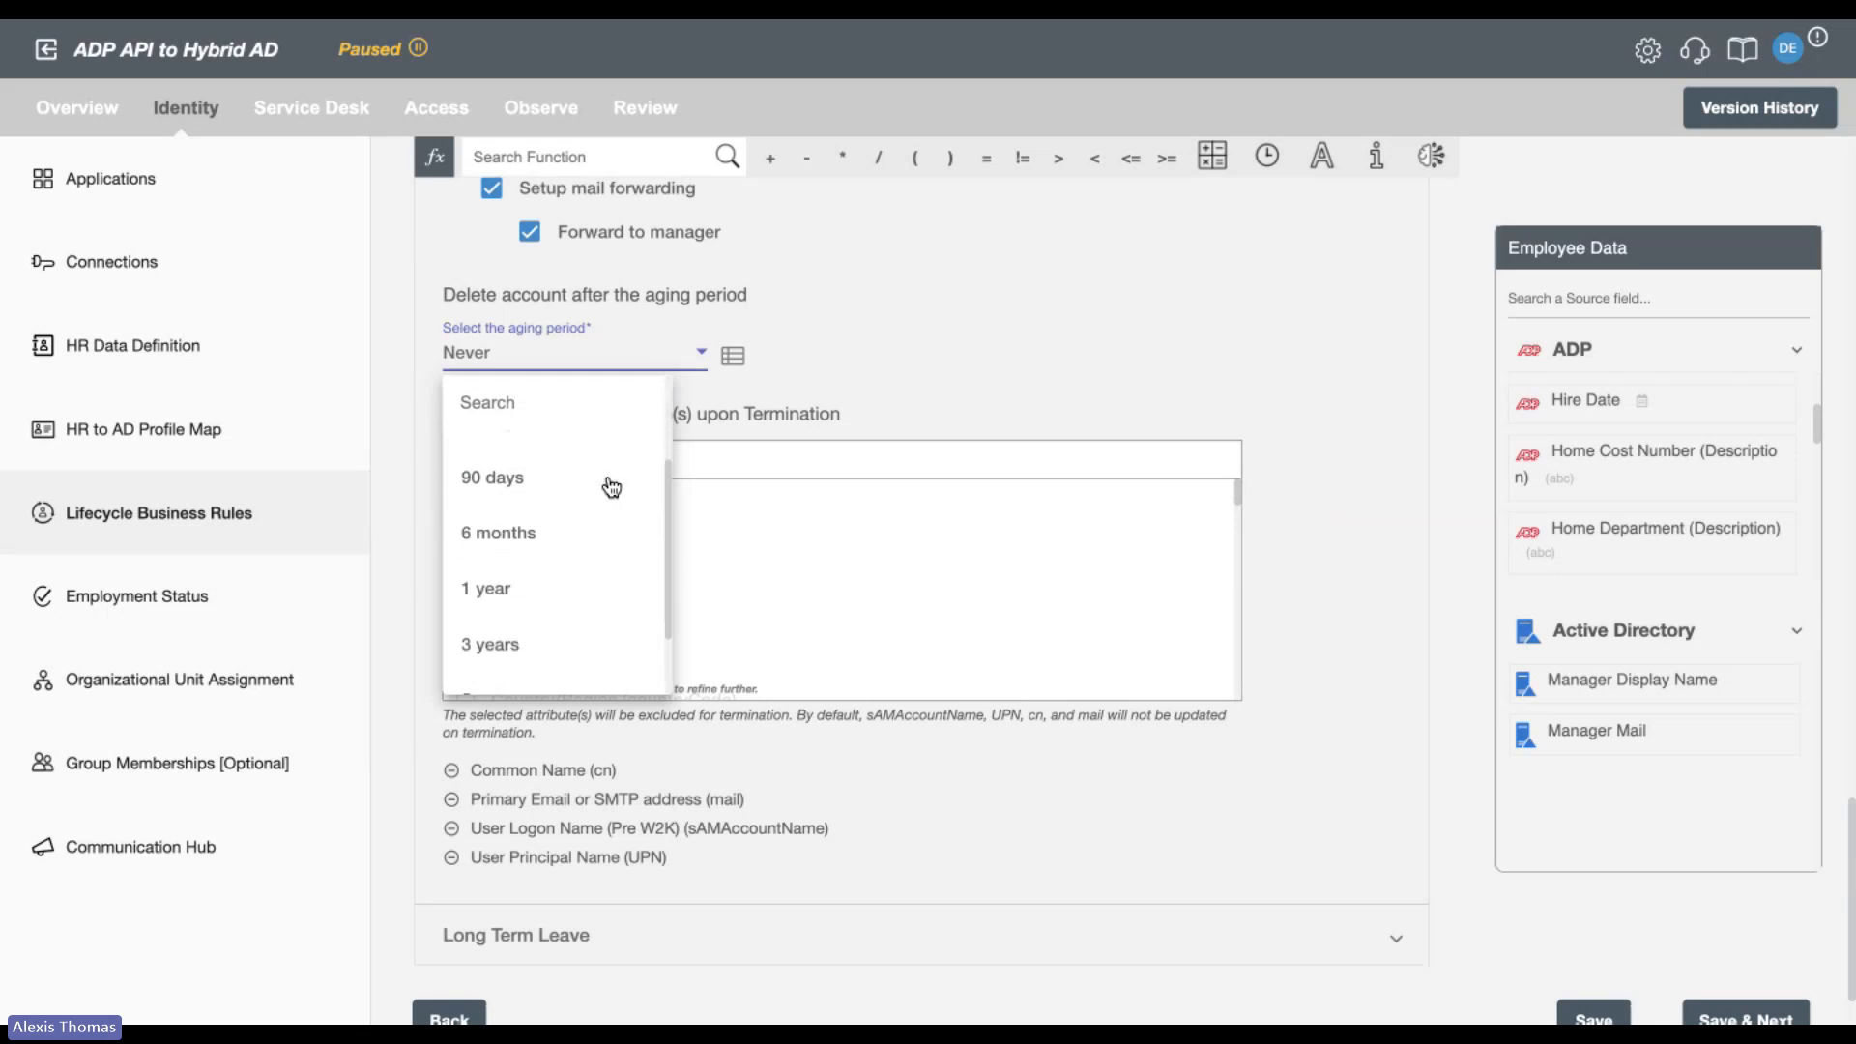
left_click(577, 485)
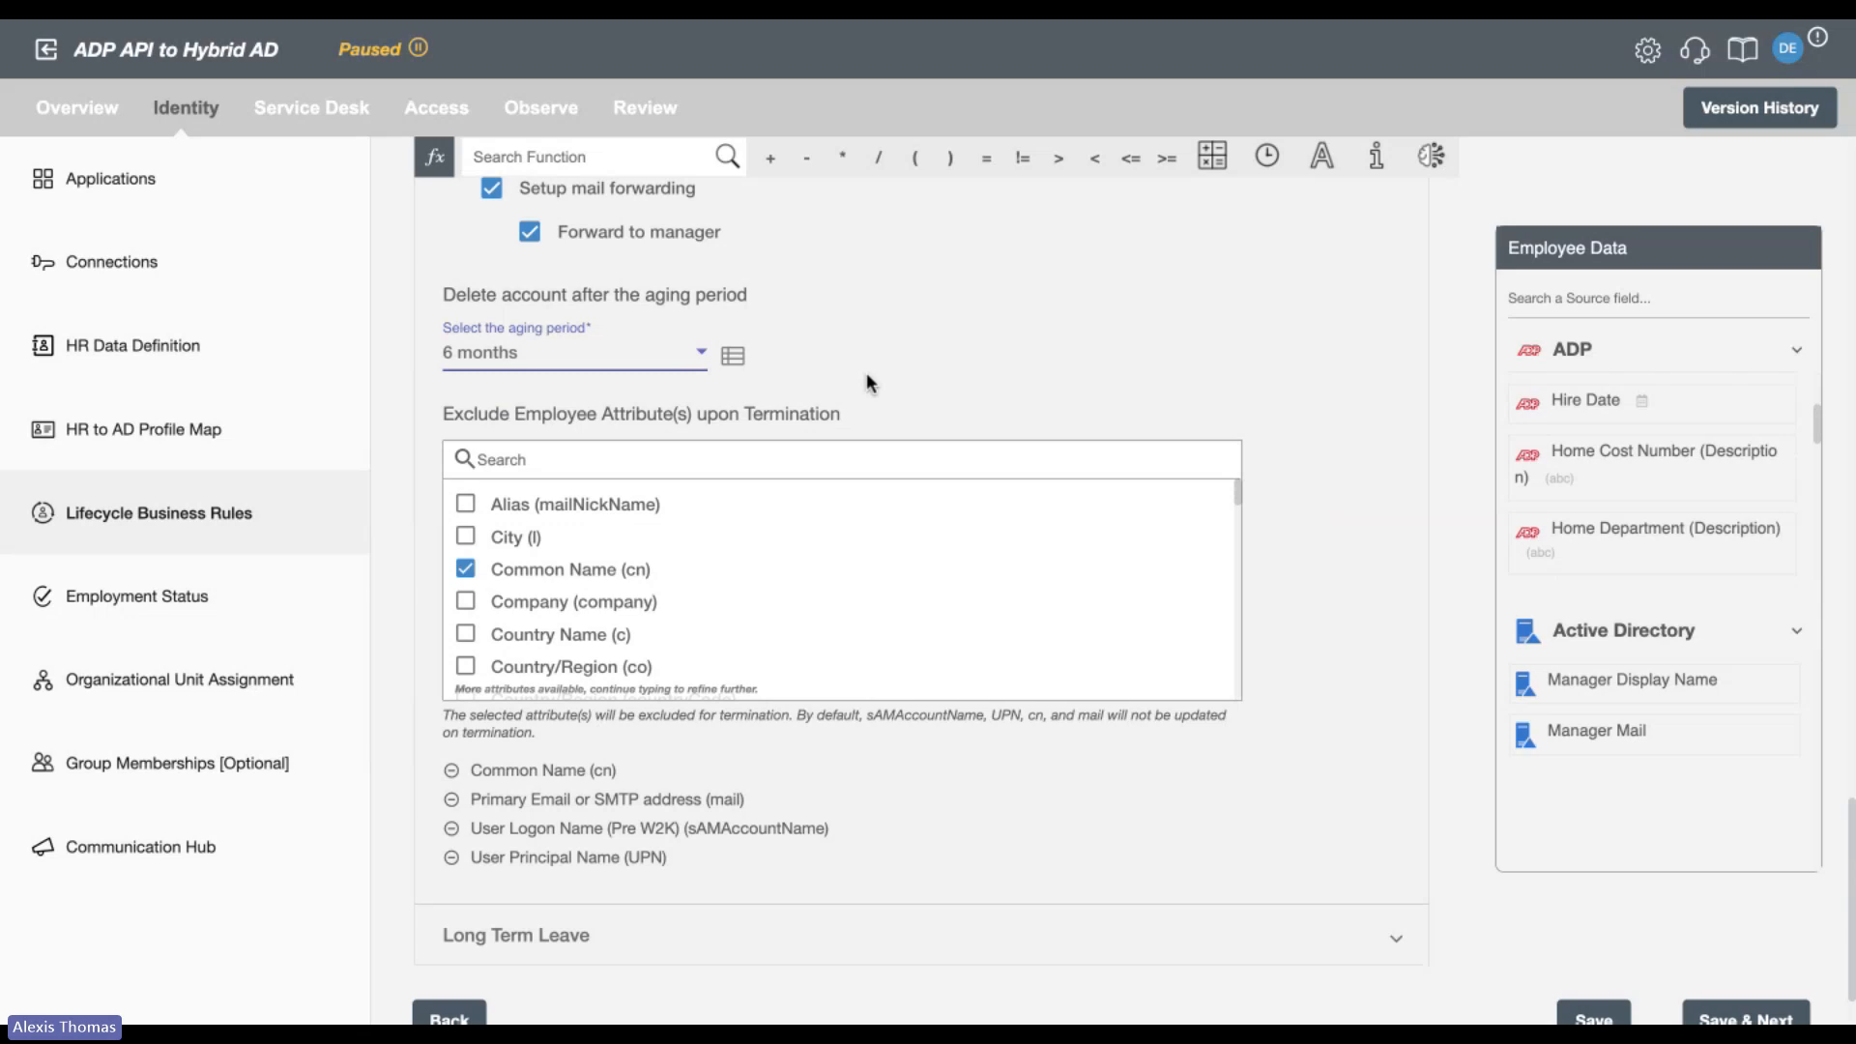
Open the Long Term Leave rules, then clear and reselect Long Term Leave among the leave types.
scroll(1265, 433, "down", 1)
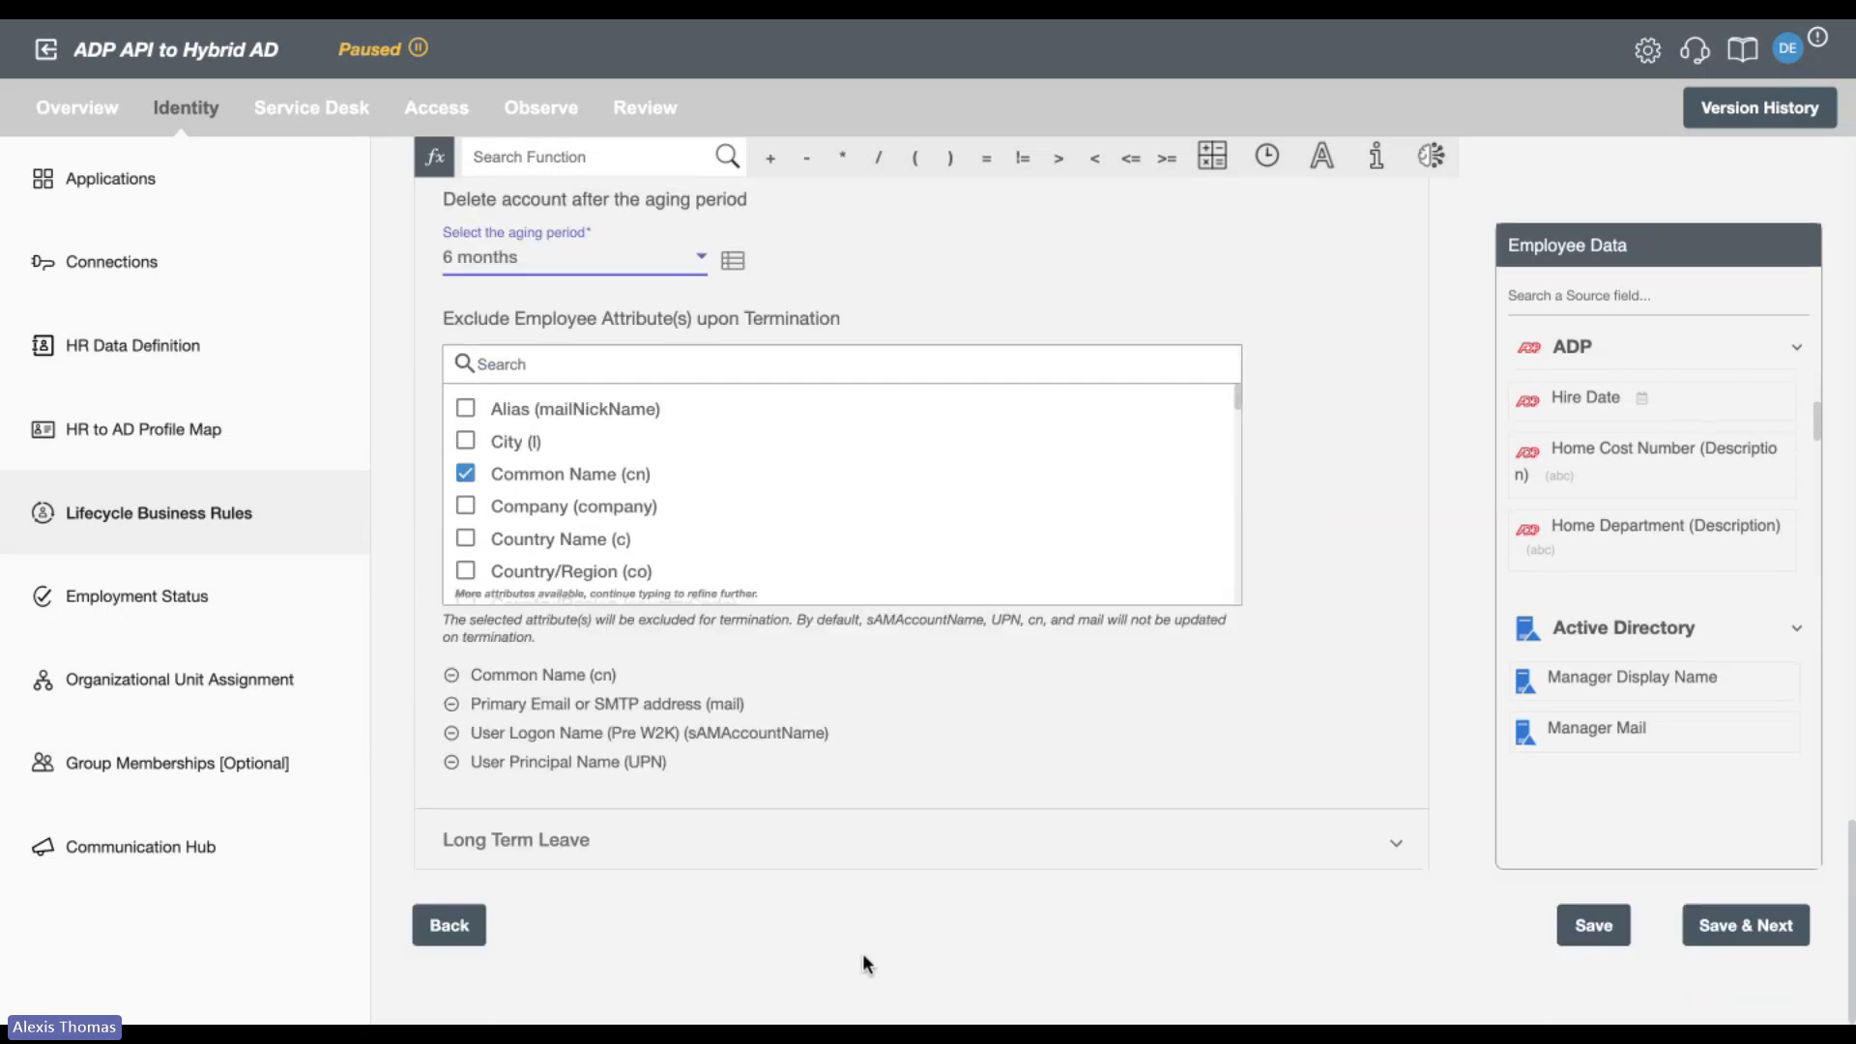
left_click(810, 865)
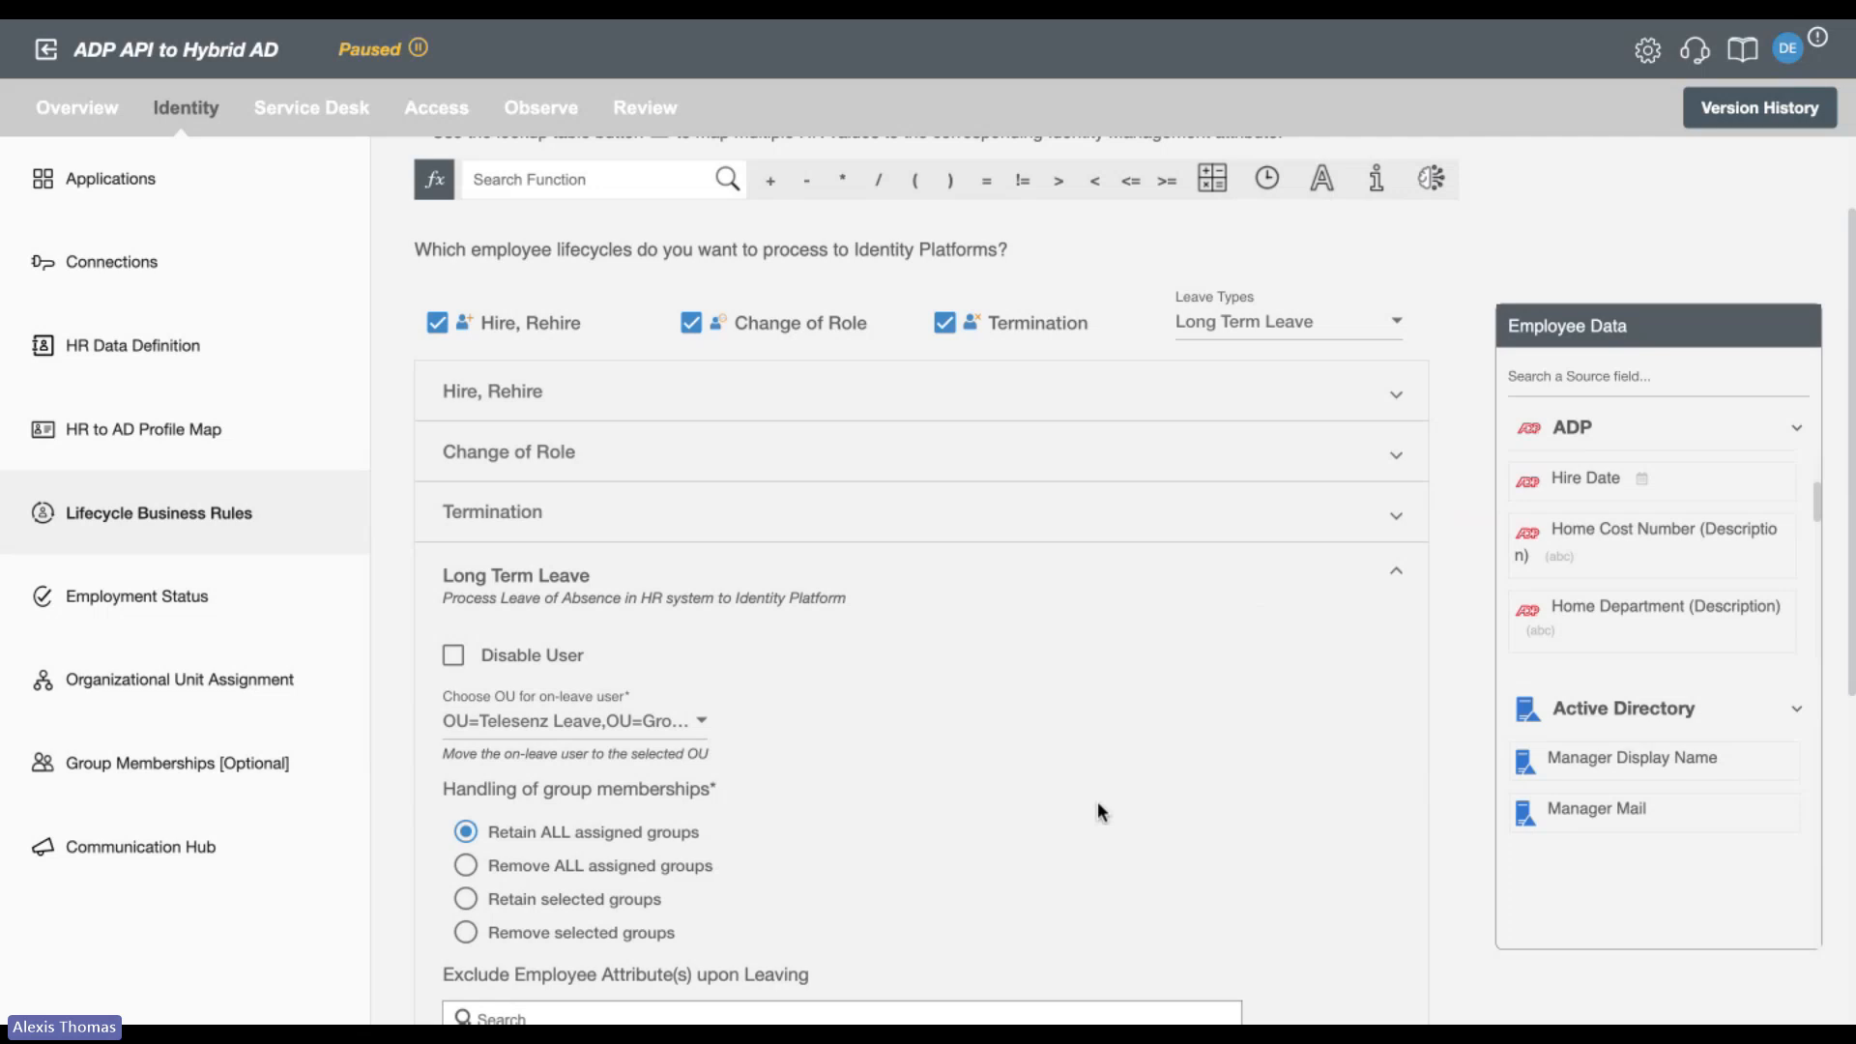
left_click(1240, 324)
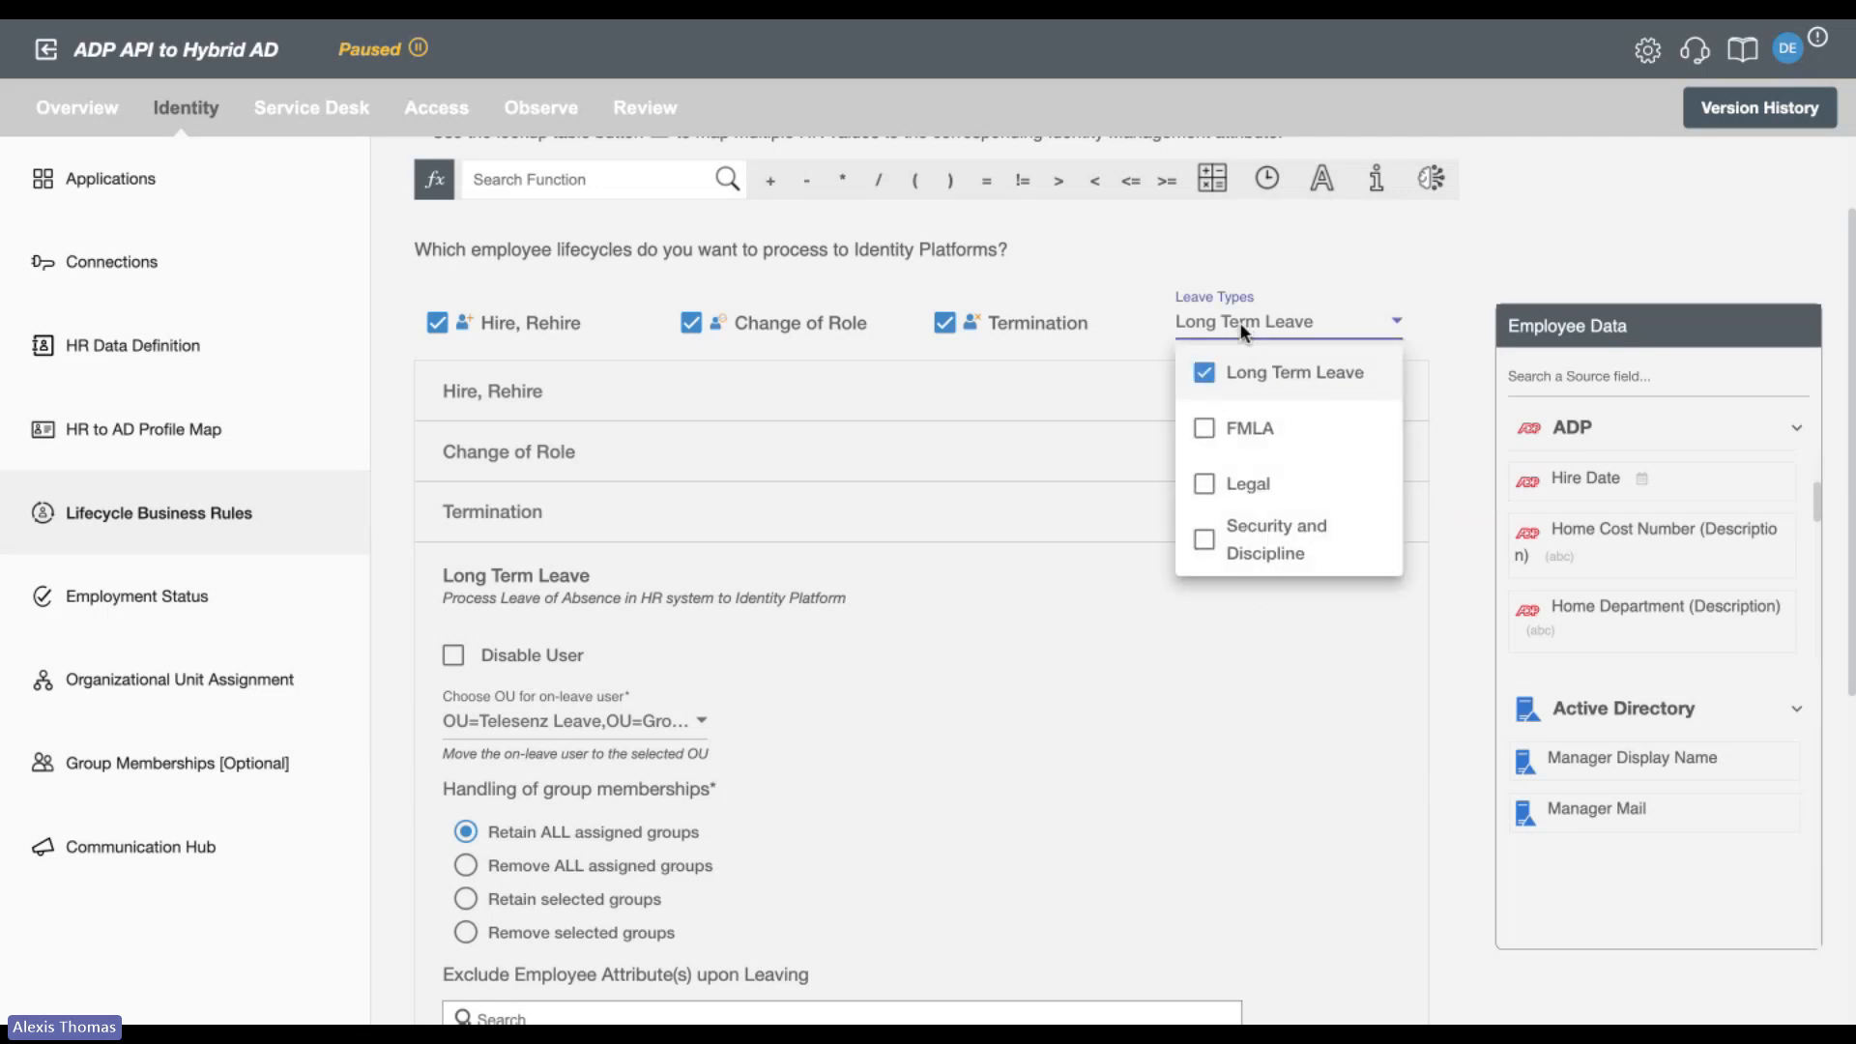
left_click(1208, 377)
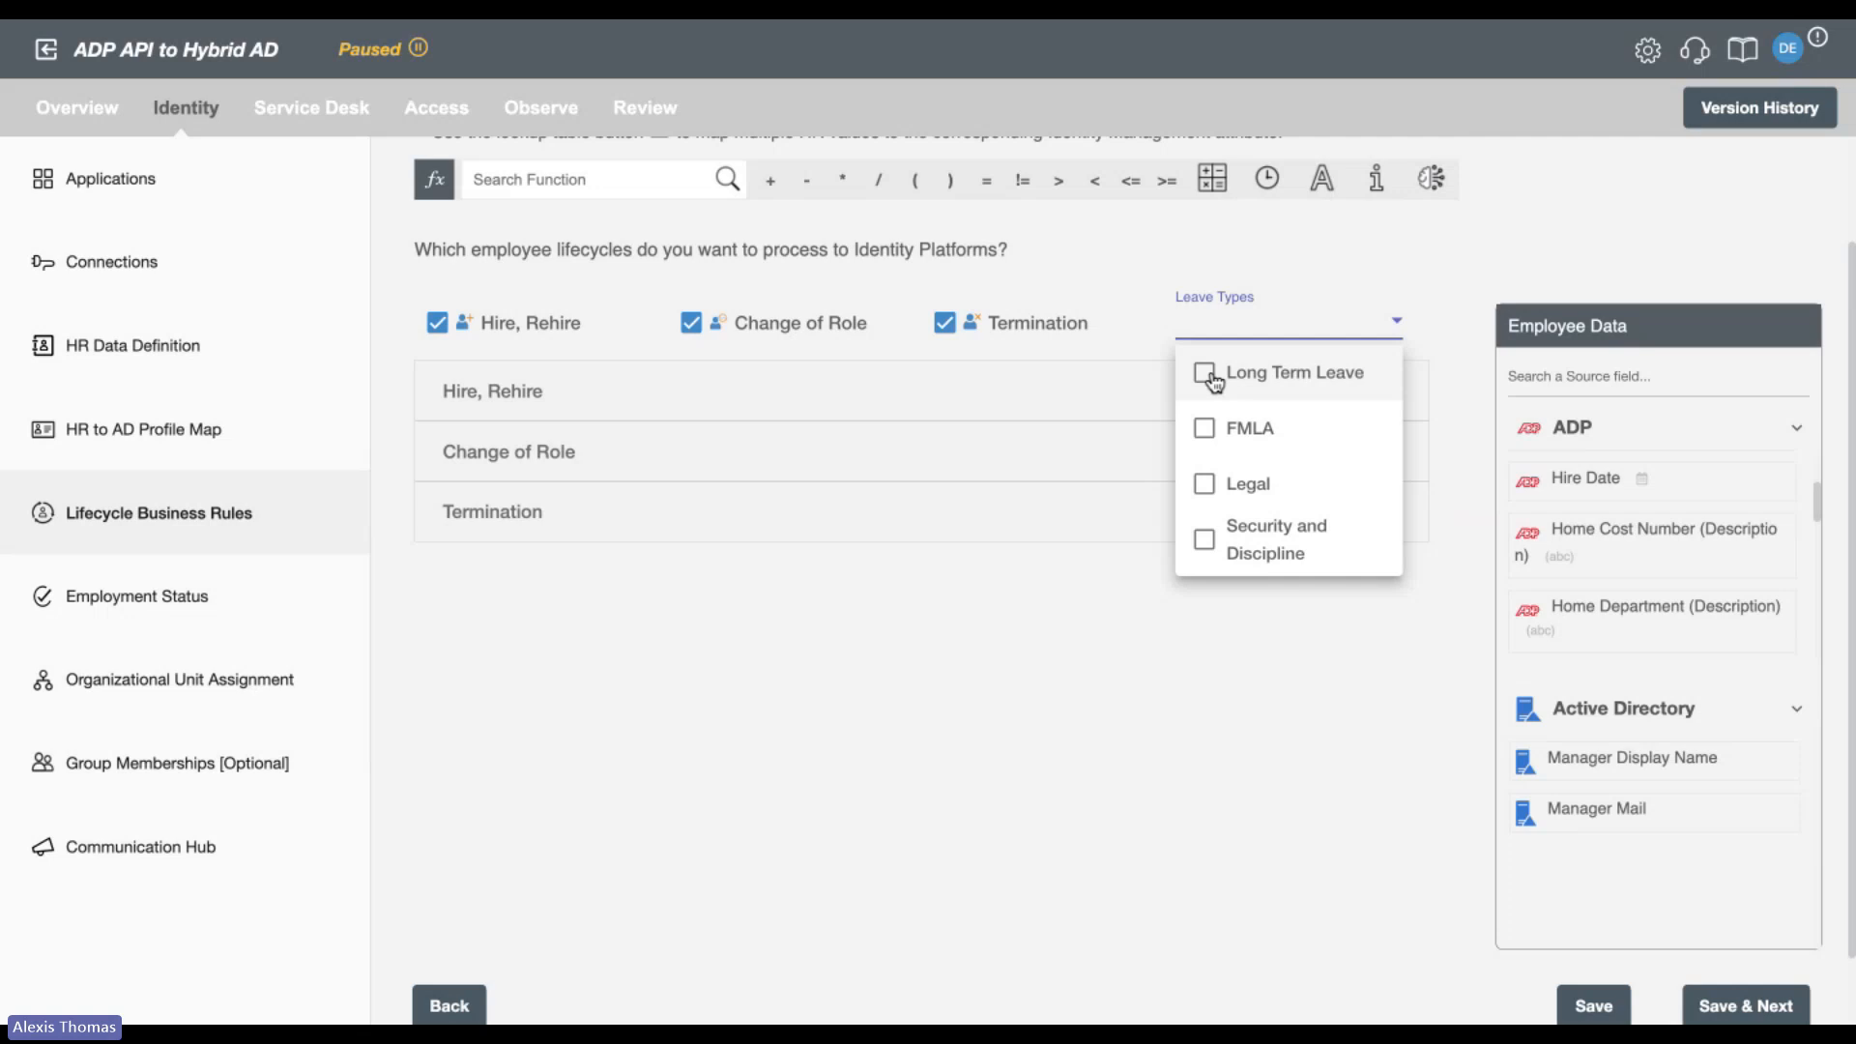
left_click(1208, 375)
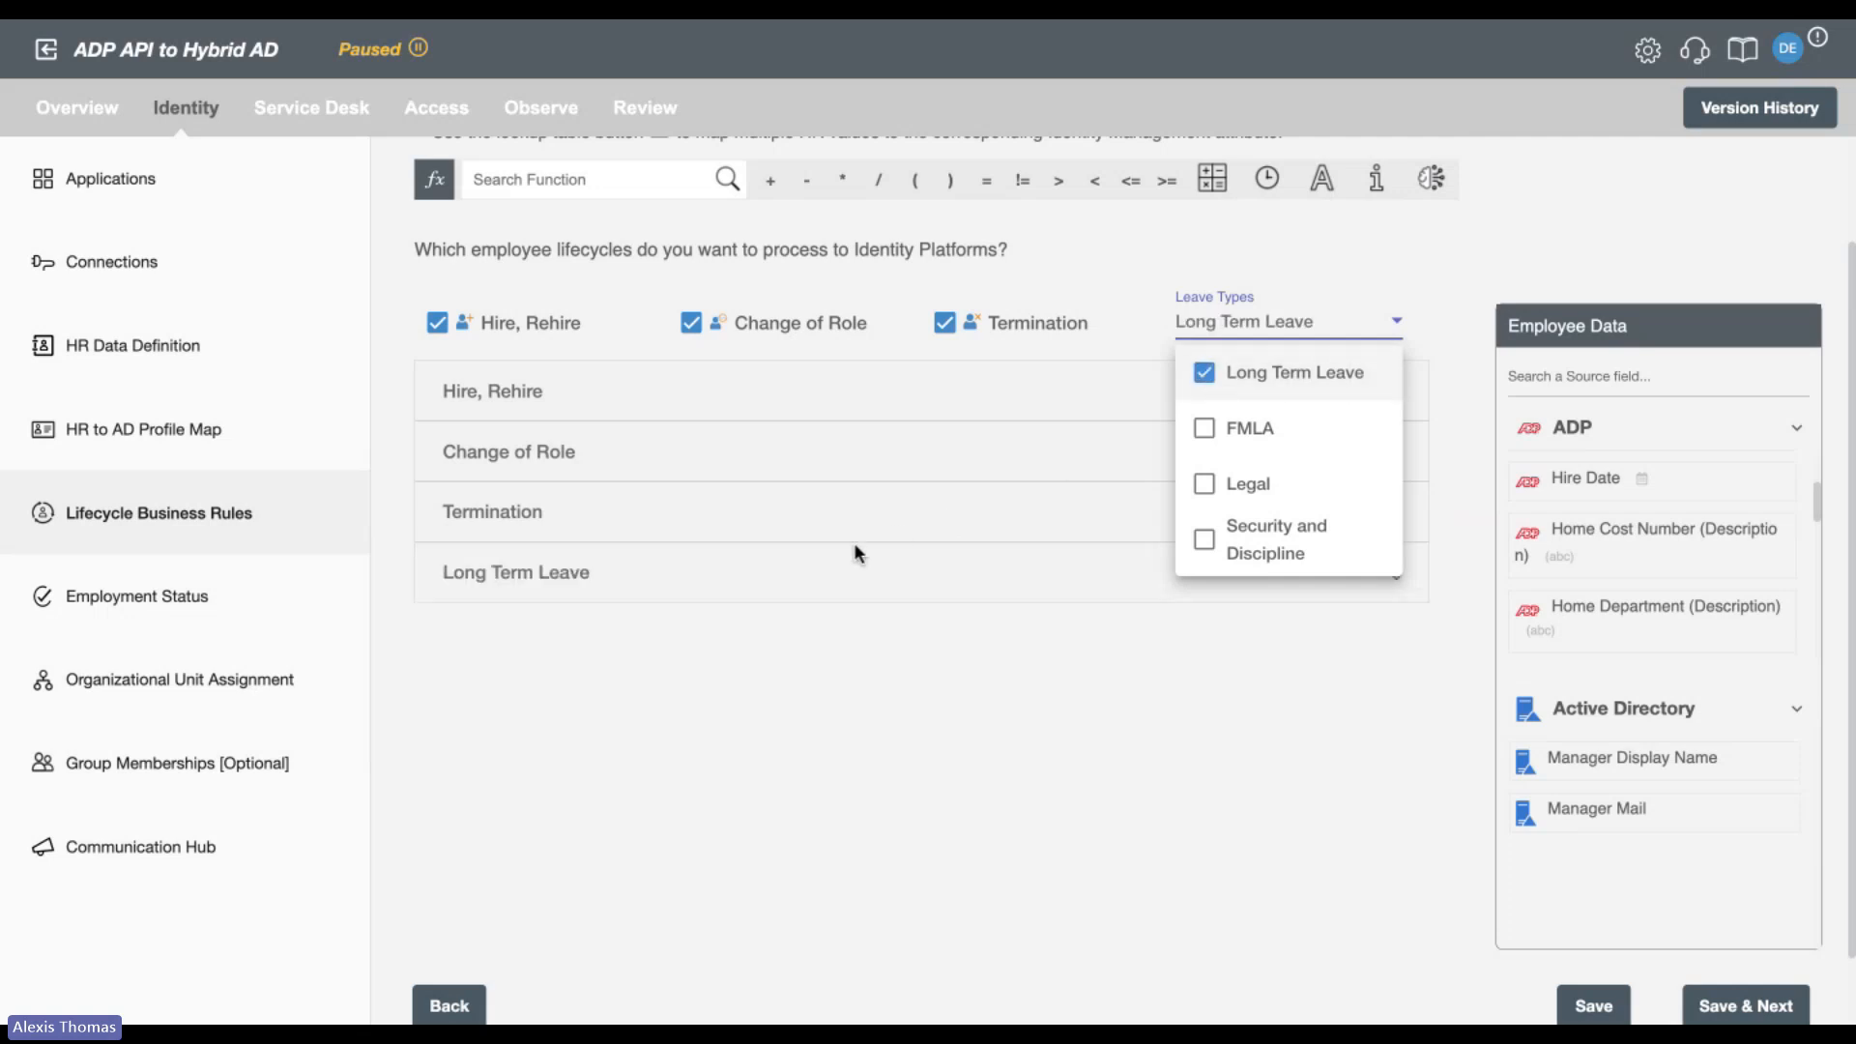
Enable Disable User in the Long Term Leave rules and look over the on-leave OU and group membership handling.
left_click(806, 597)
left_click(807, 597)
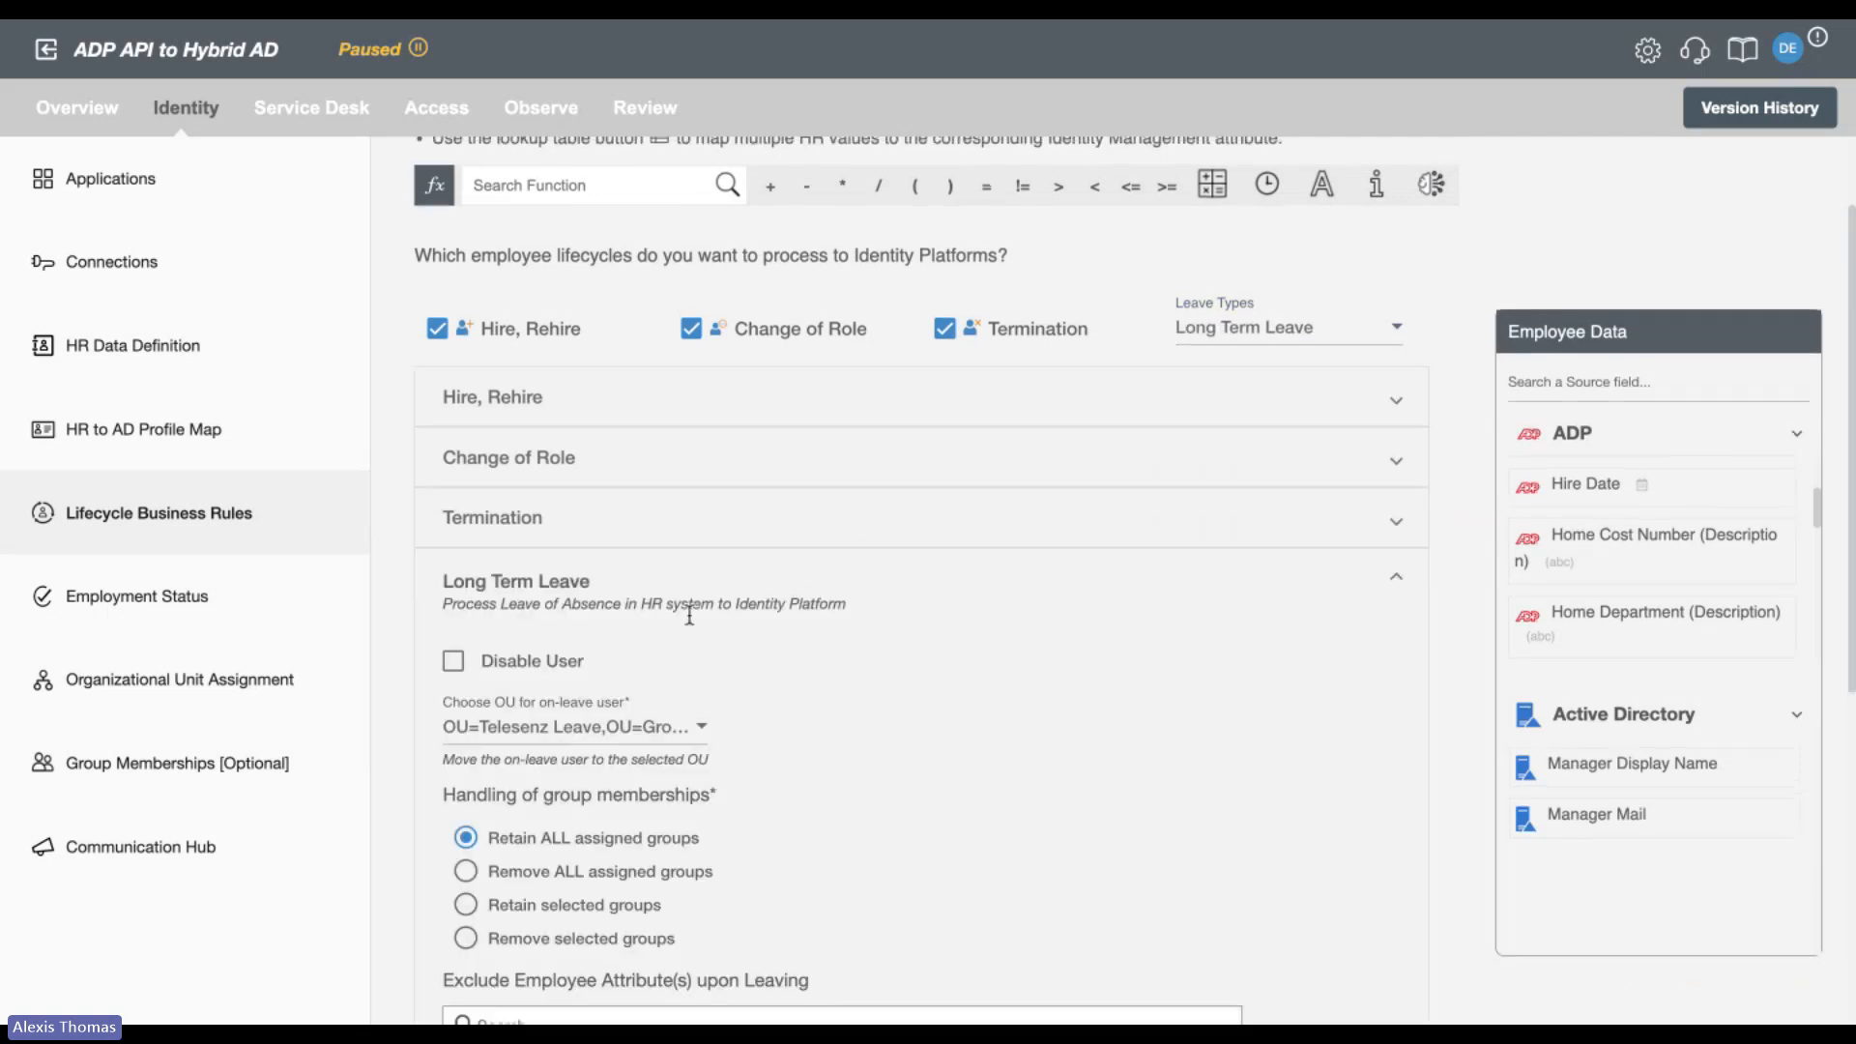
left_click(453, 655)
scroll(1087, 667, "down", 1)
scroll(1087, 667, "down", 3)
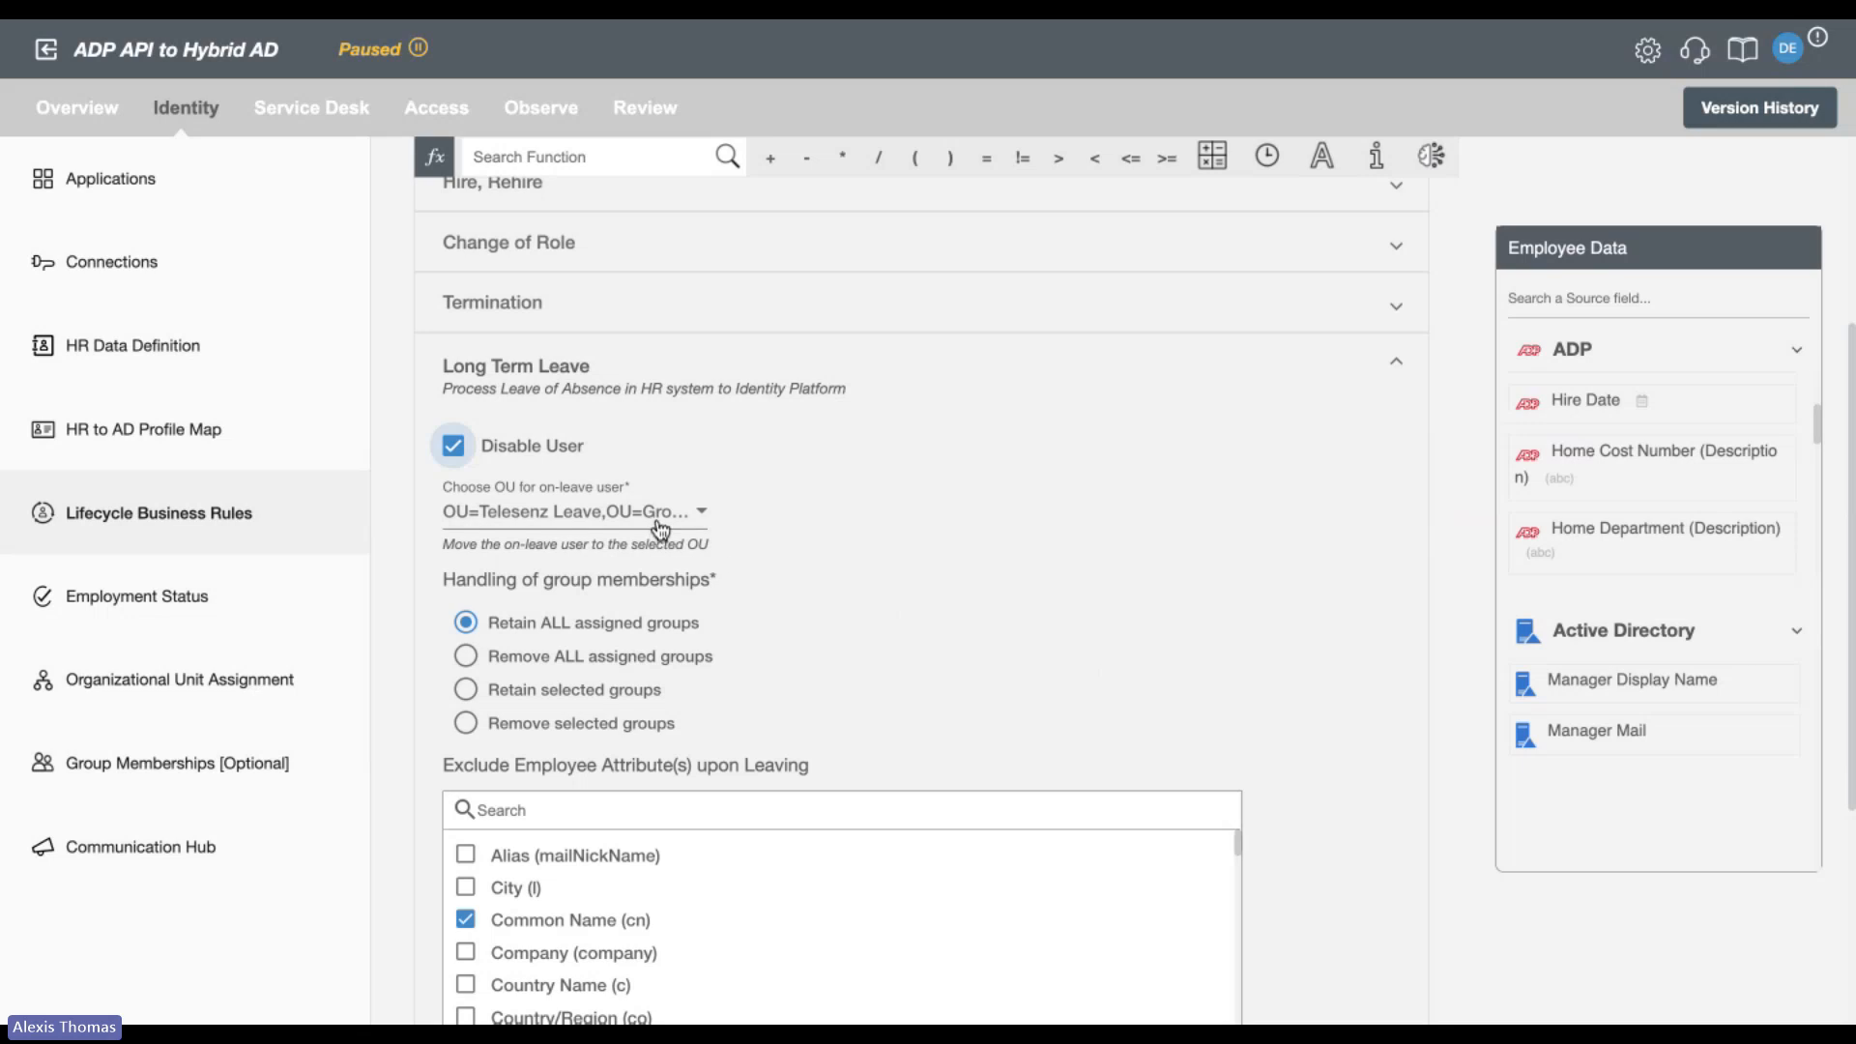
Discard the unsaved lifecycle changes and review the Organizational Unit Assignment rules for priorities 1 to 3 and the default OU.
left_click(240, 689)
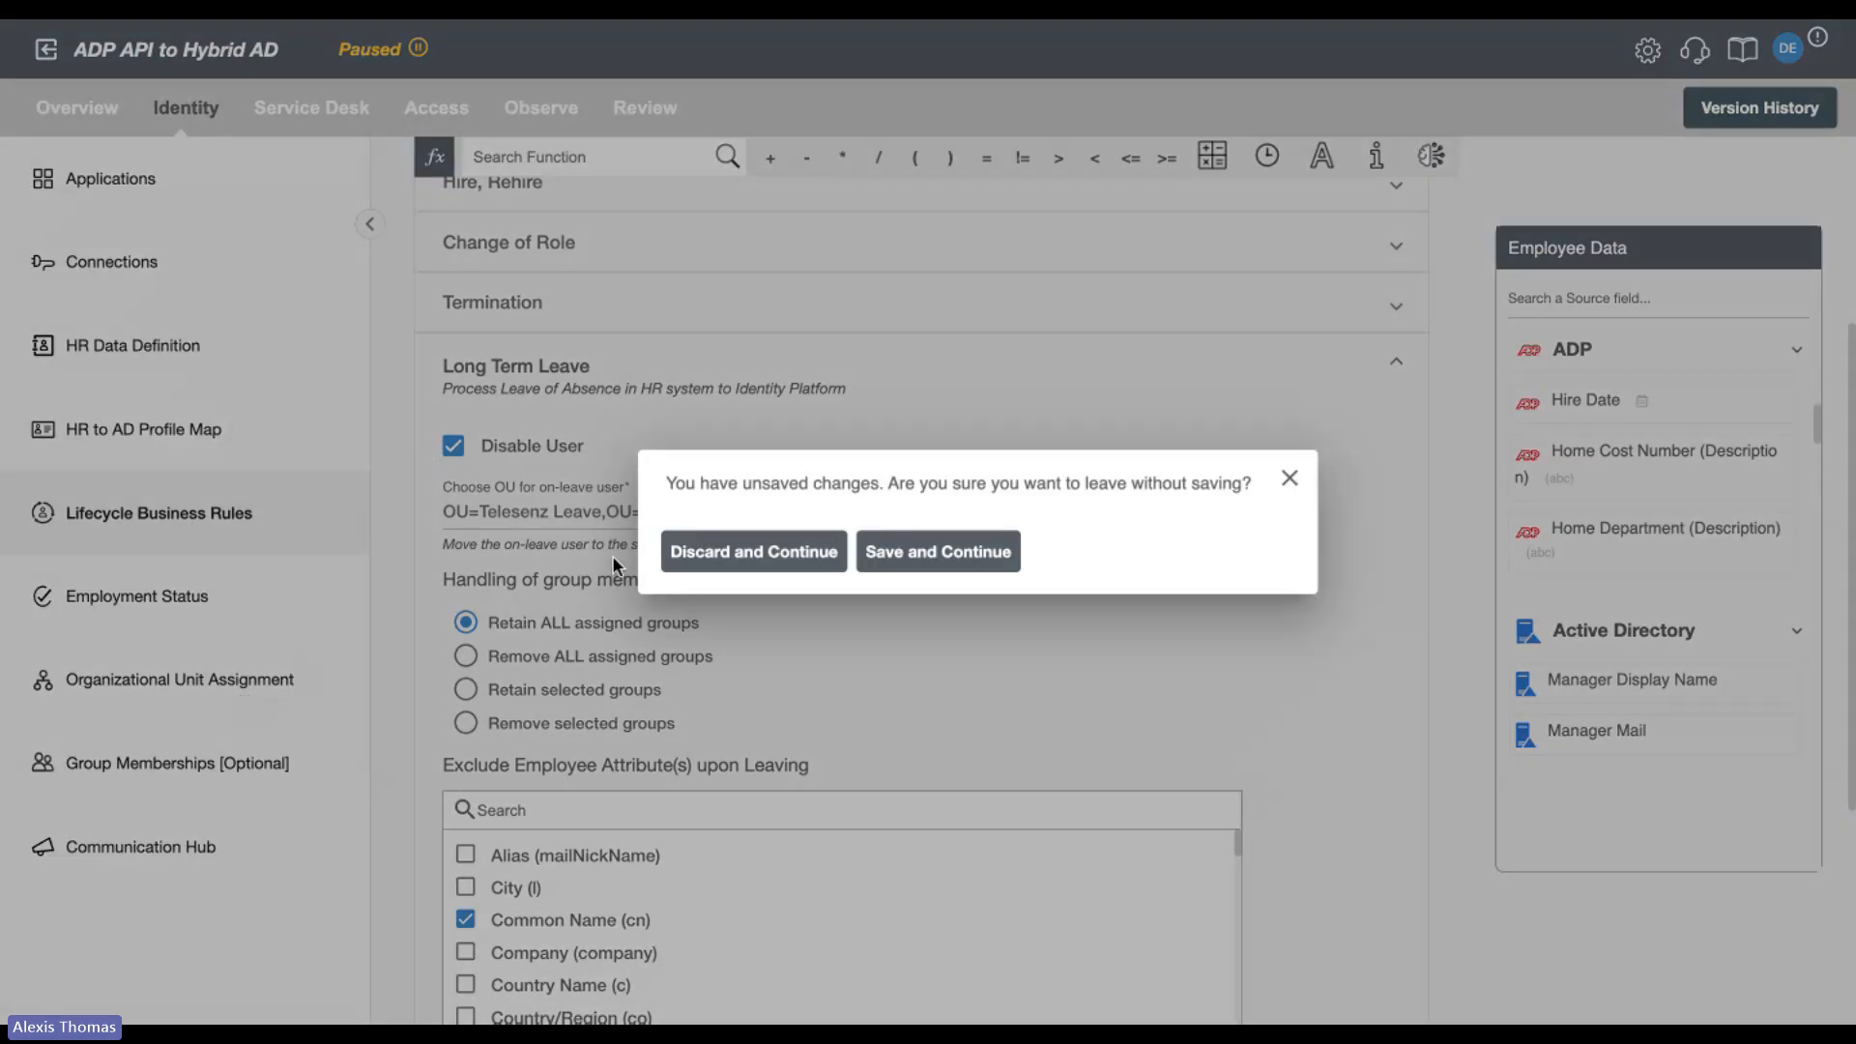
left_click(780, 555)
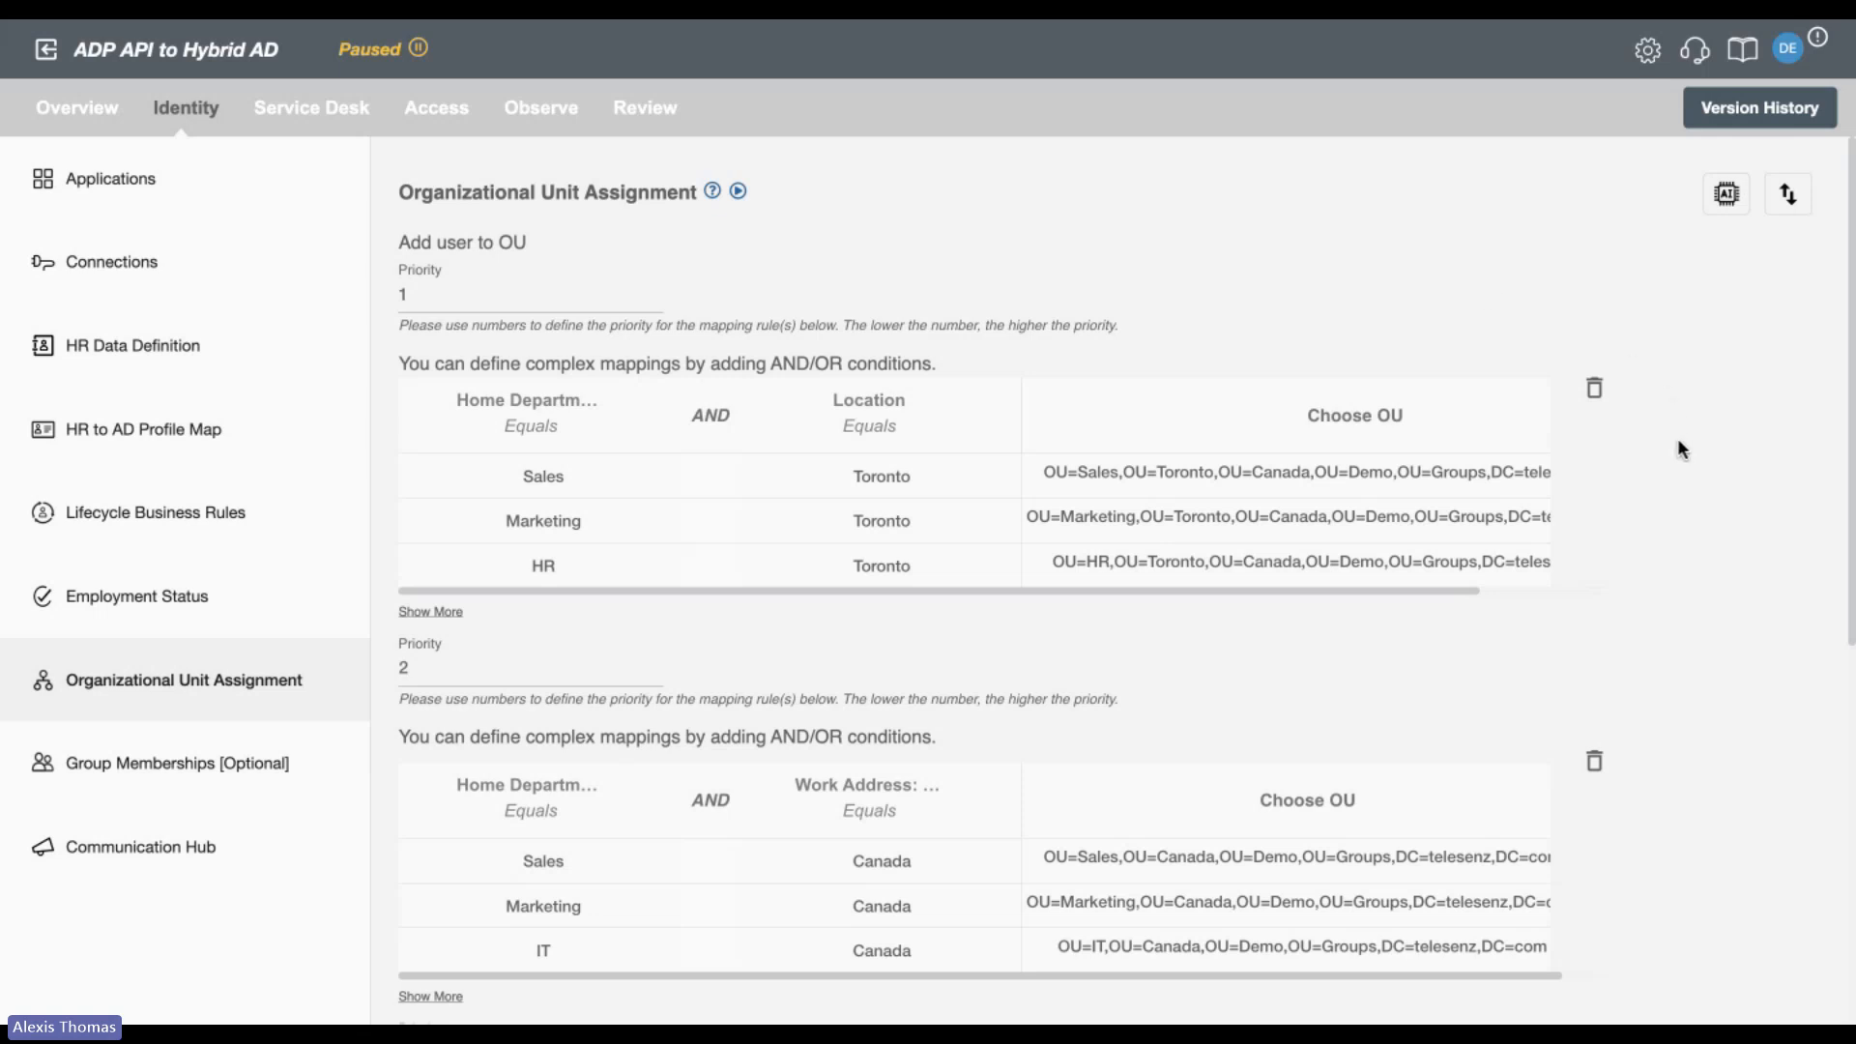
scroll(1680, 447, "down", 2)
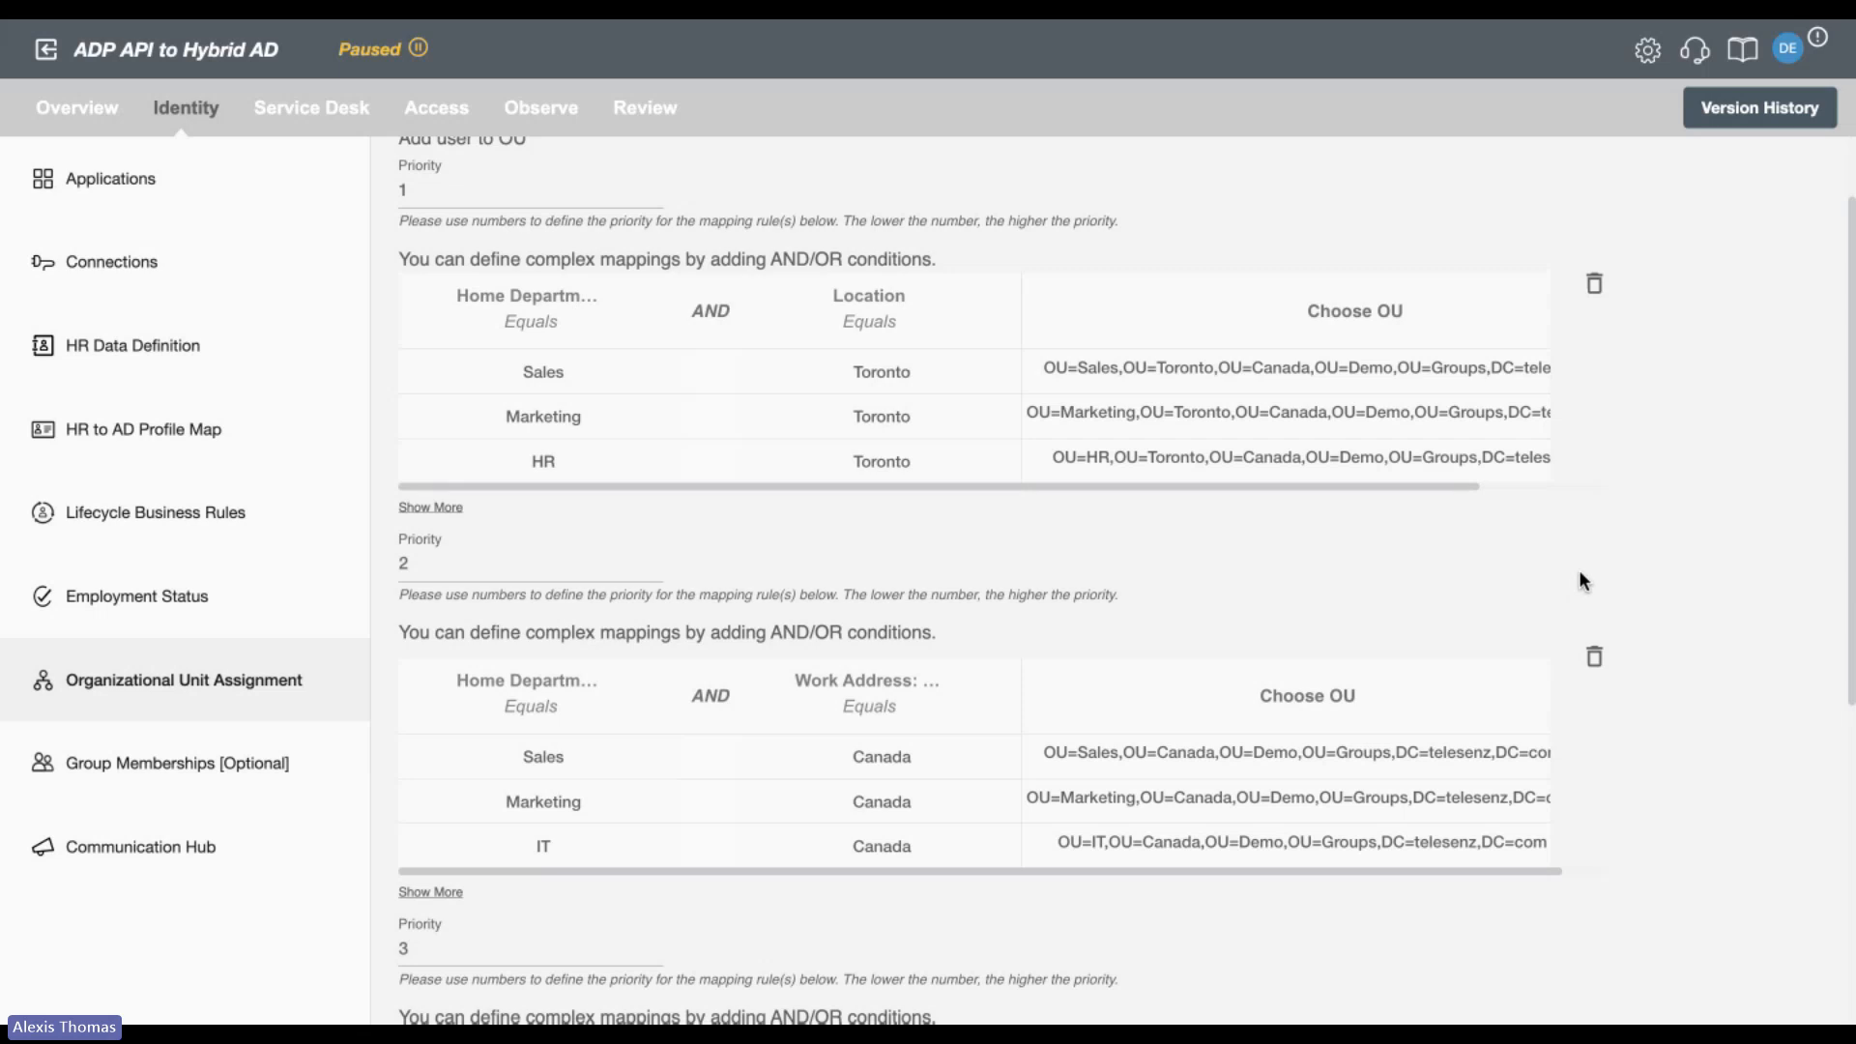
scroll(1624, 582, "up", 1)
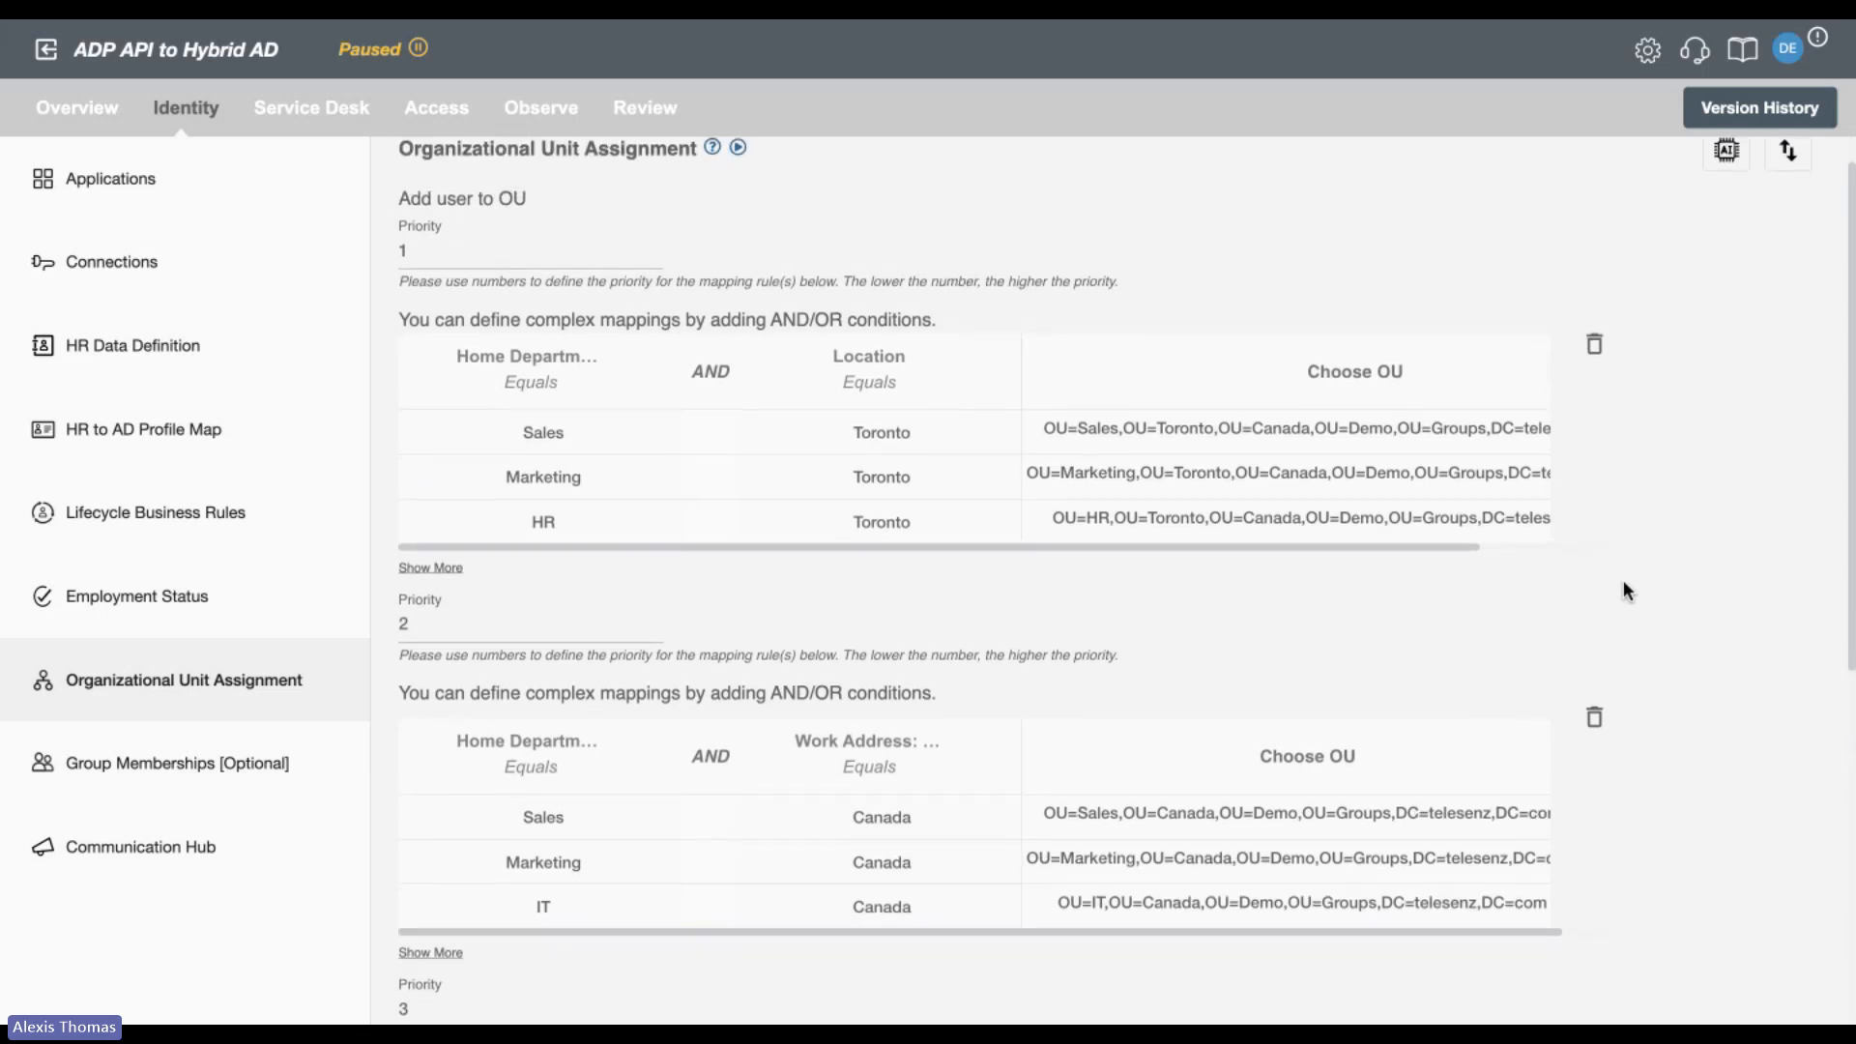
scroll(1624, 582, "down", 1)
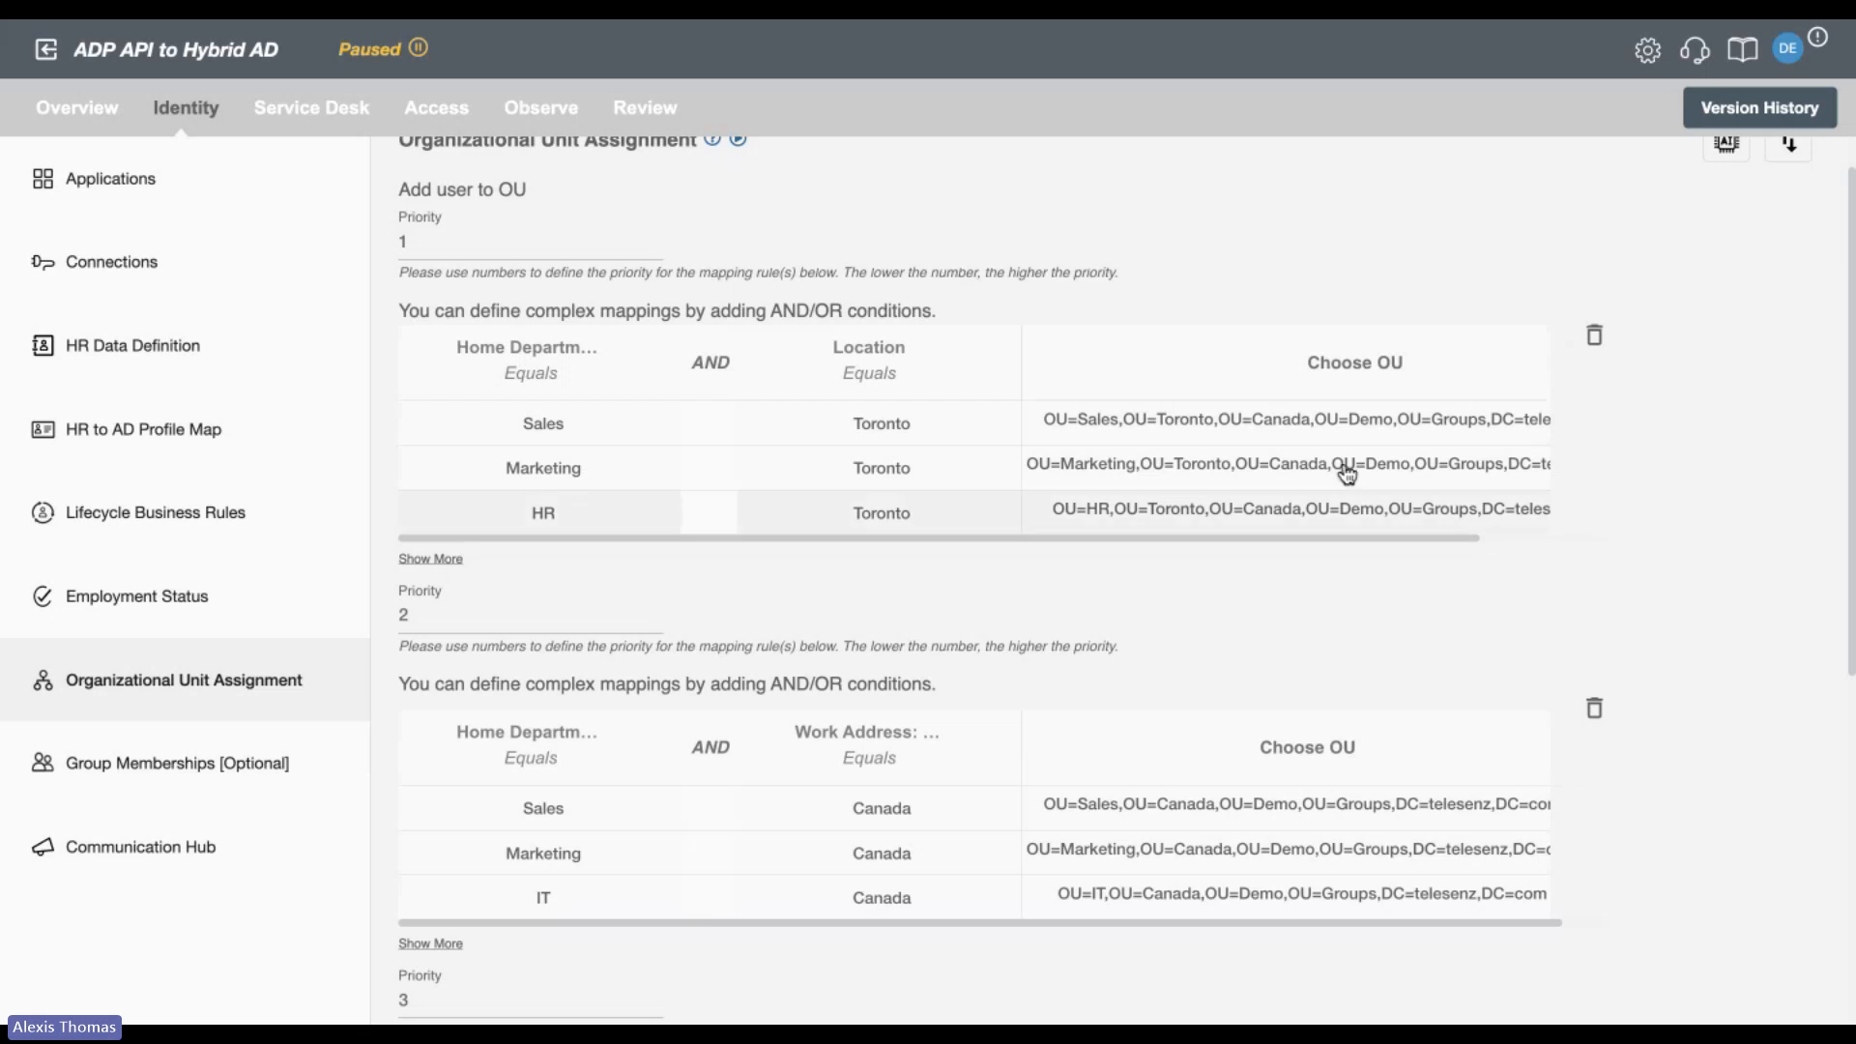
left_click(436, 243)
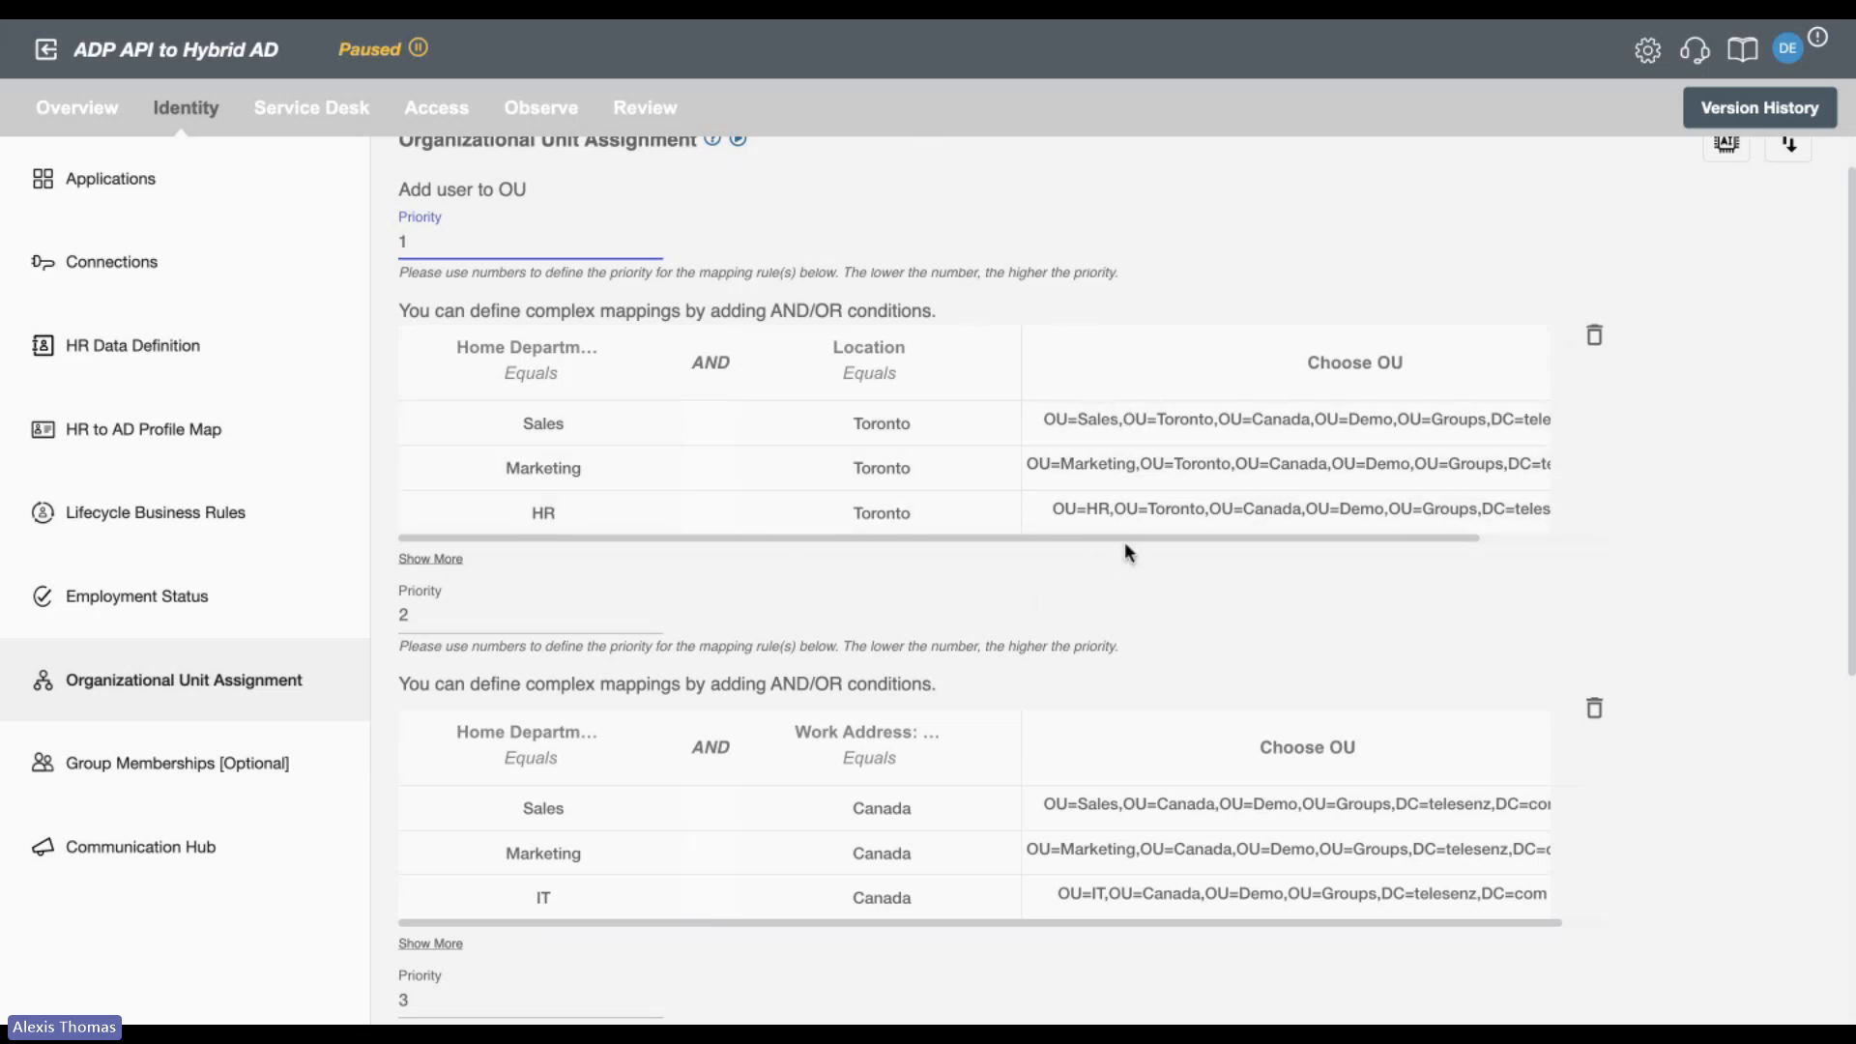
scroll(1126, 551, "down", 4)
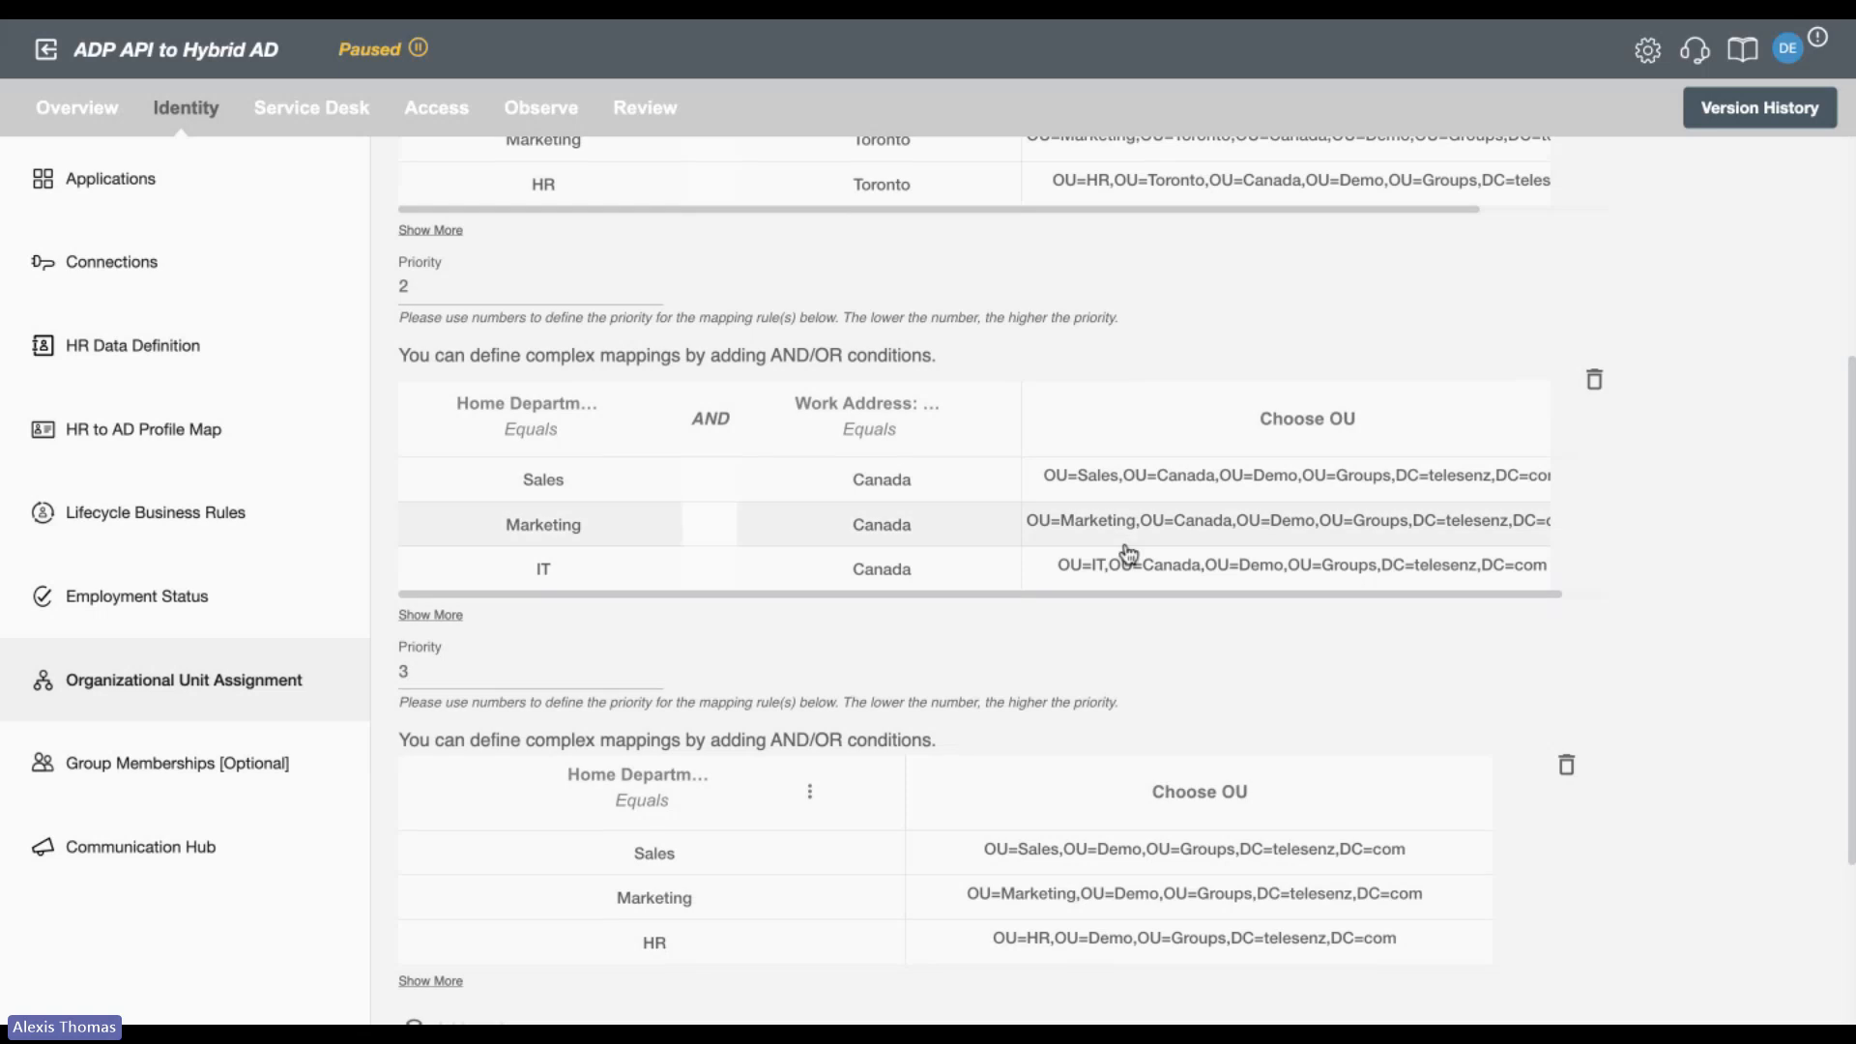
scroll(1067, 686, "down", 1)
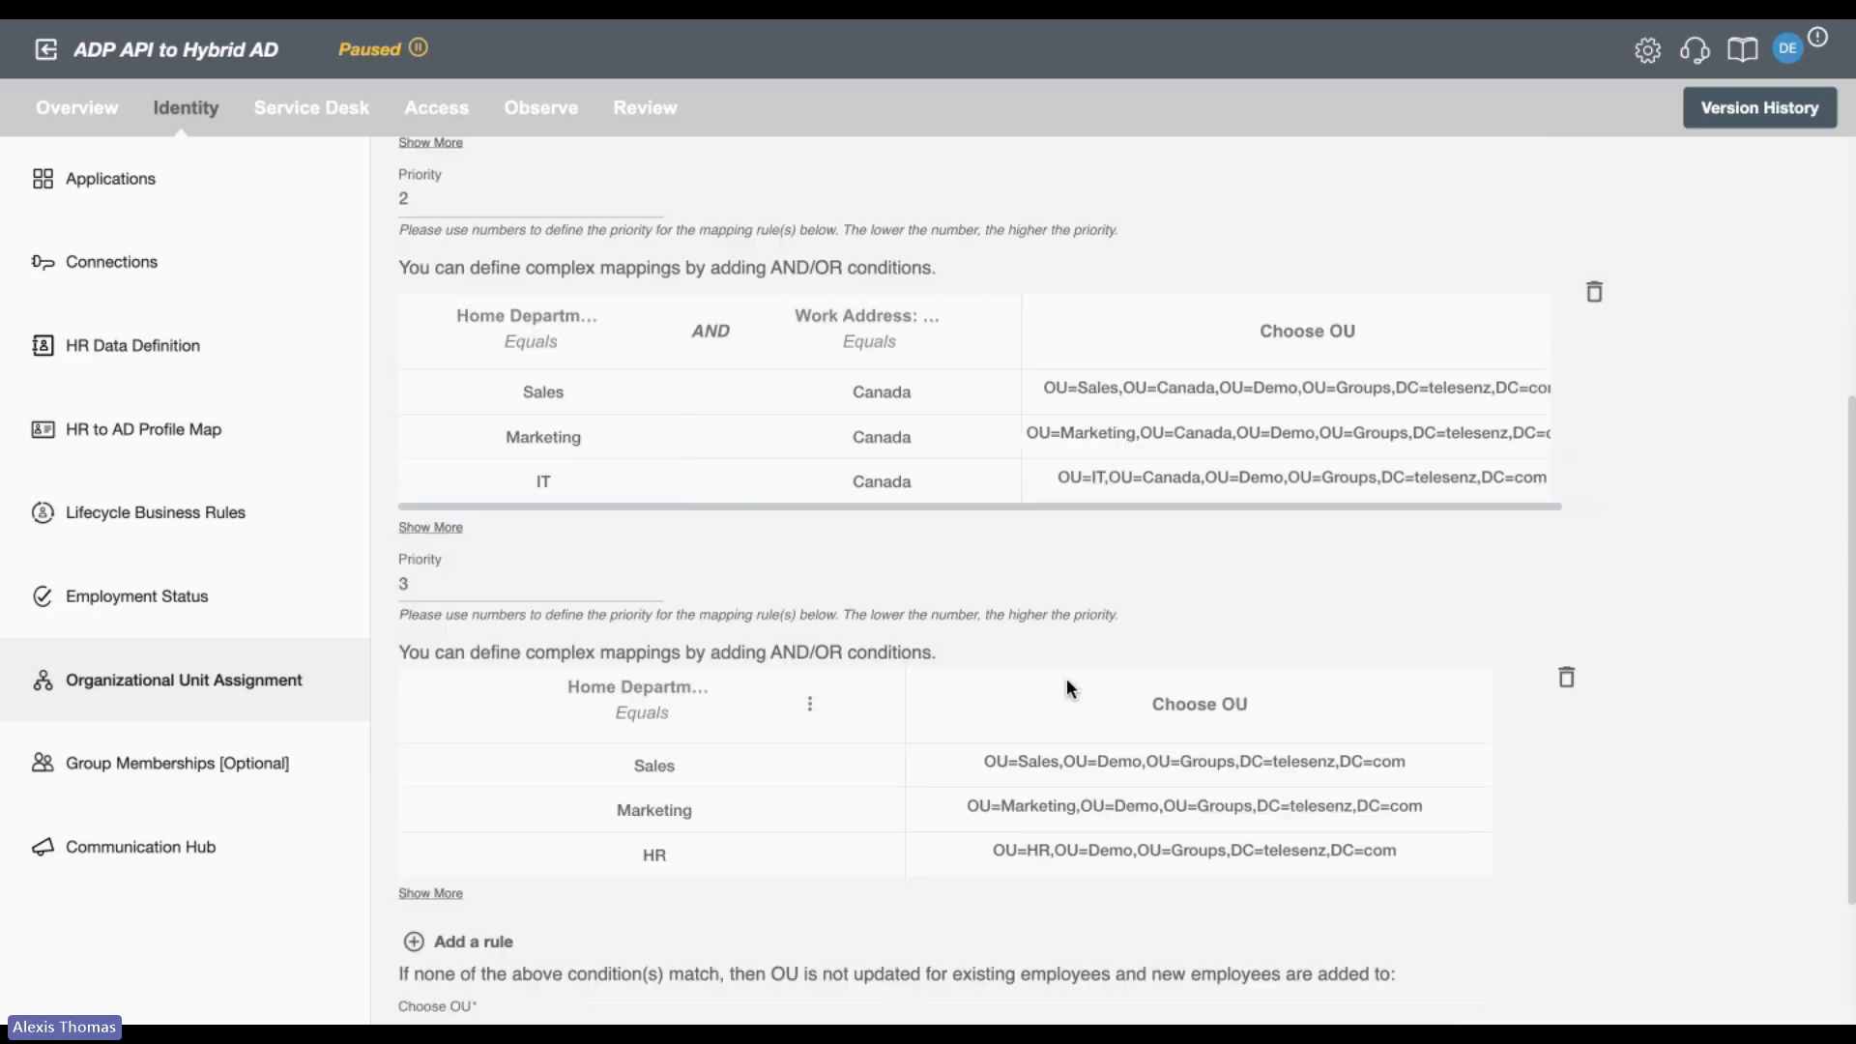
scroll(1067, 687, "down", 2)
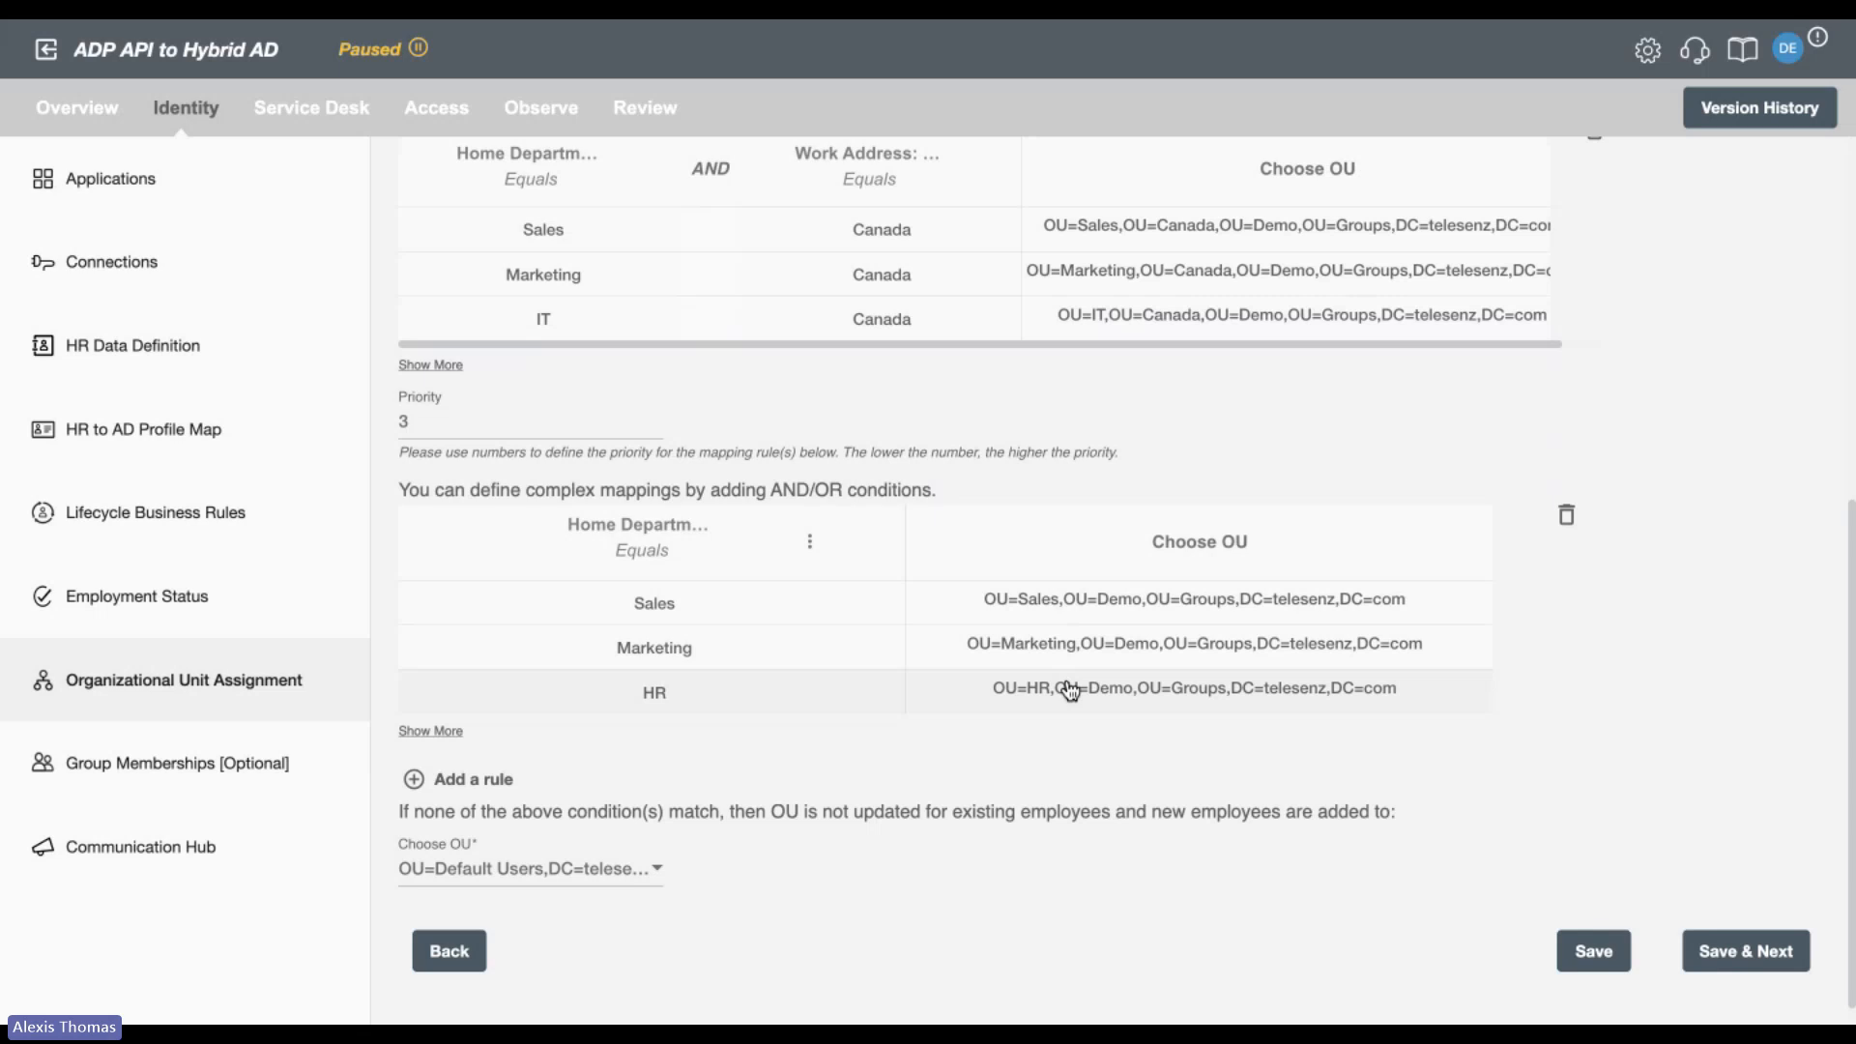
scroll(860, 760, "down", 1)
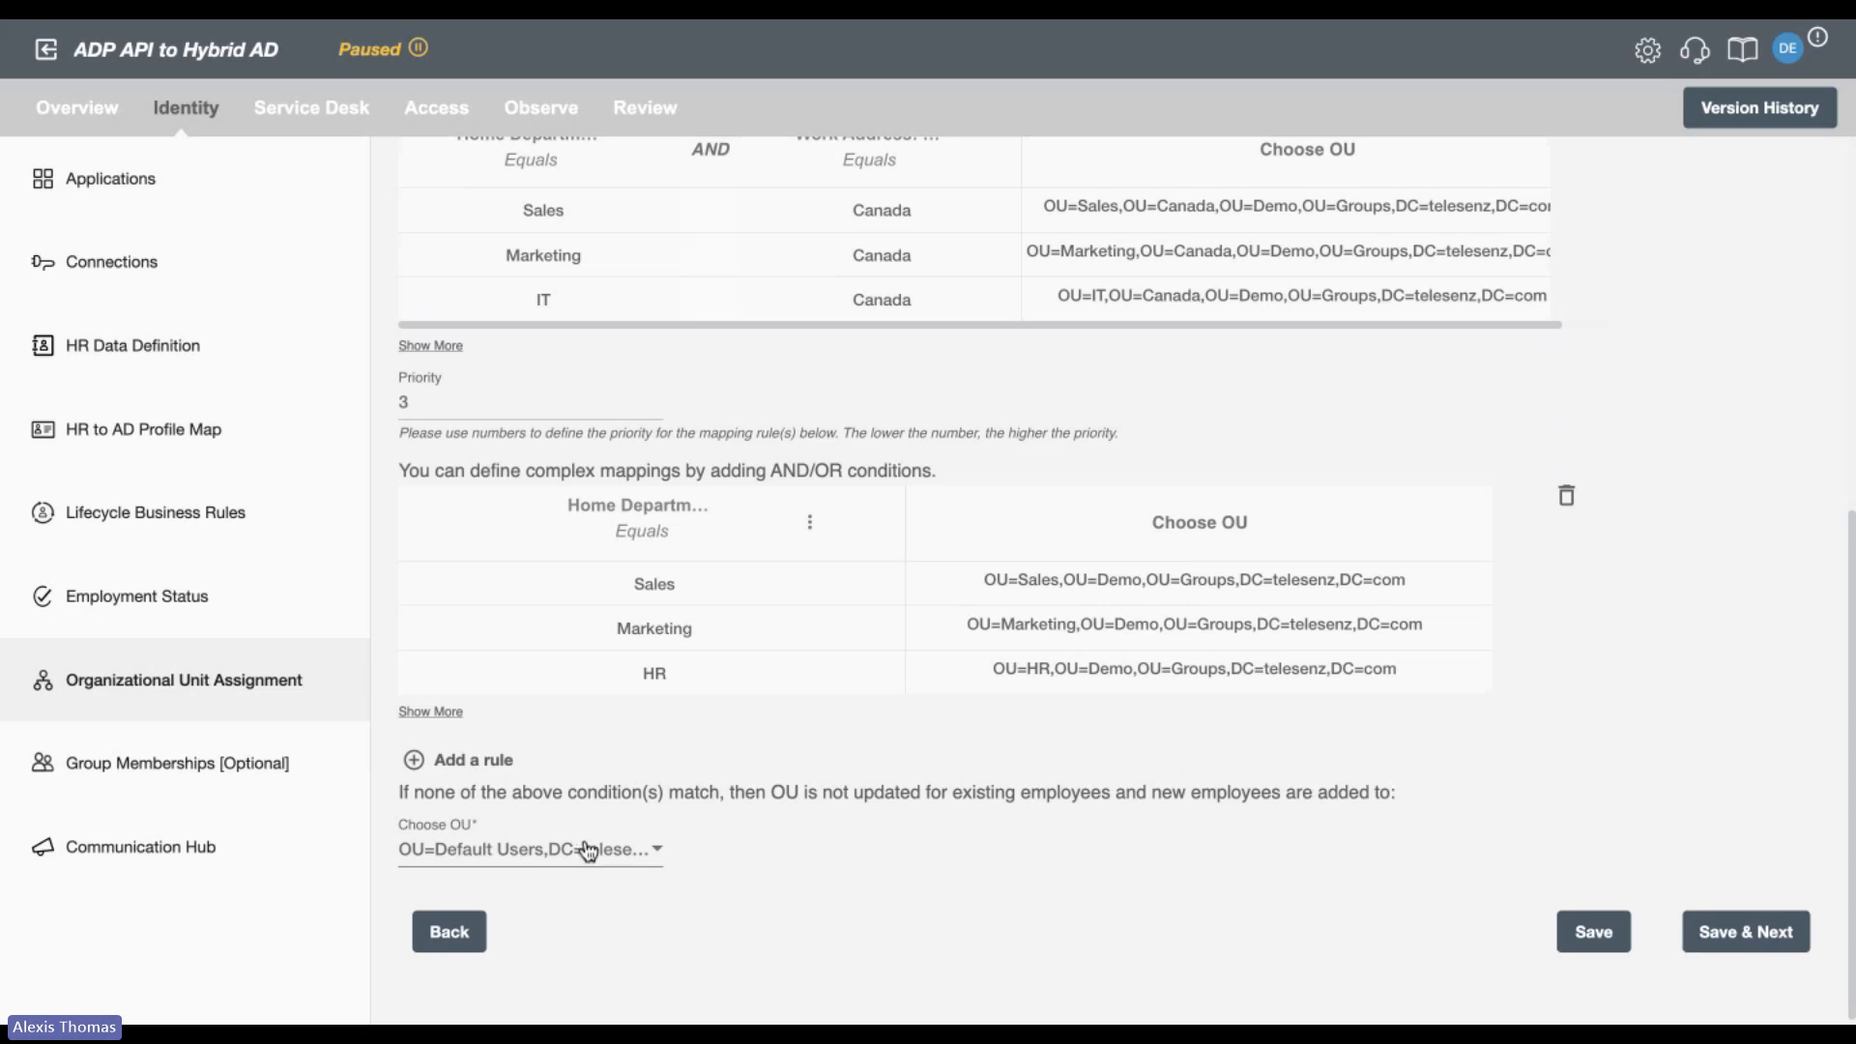
Open the optional Group Memberships settings and look through the available group types, from Security Group to Entra ID Security Groups.
left_click(307, 773)
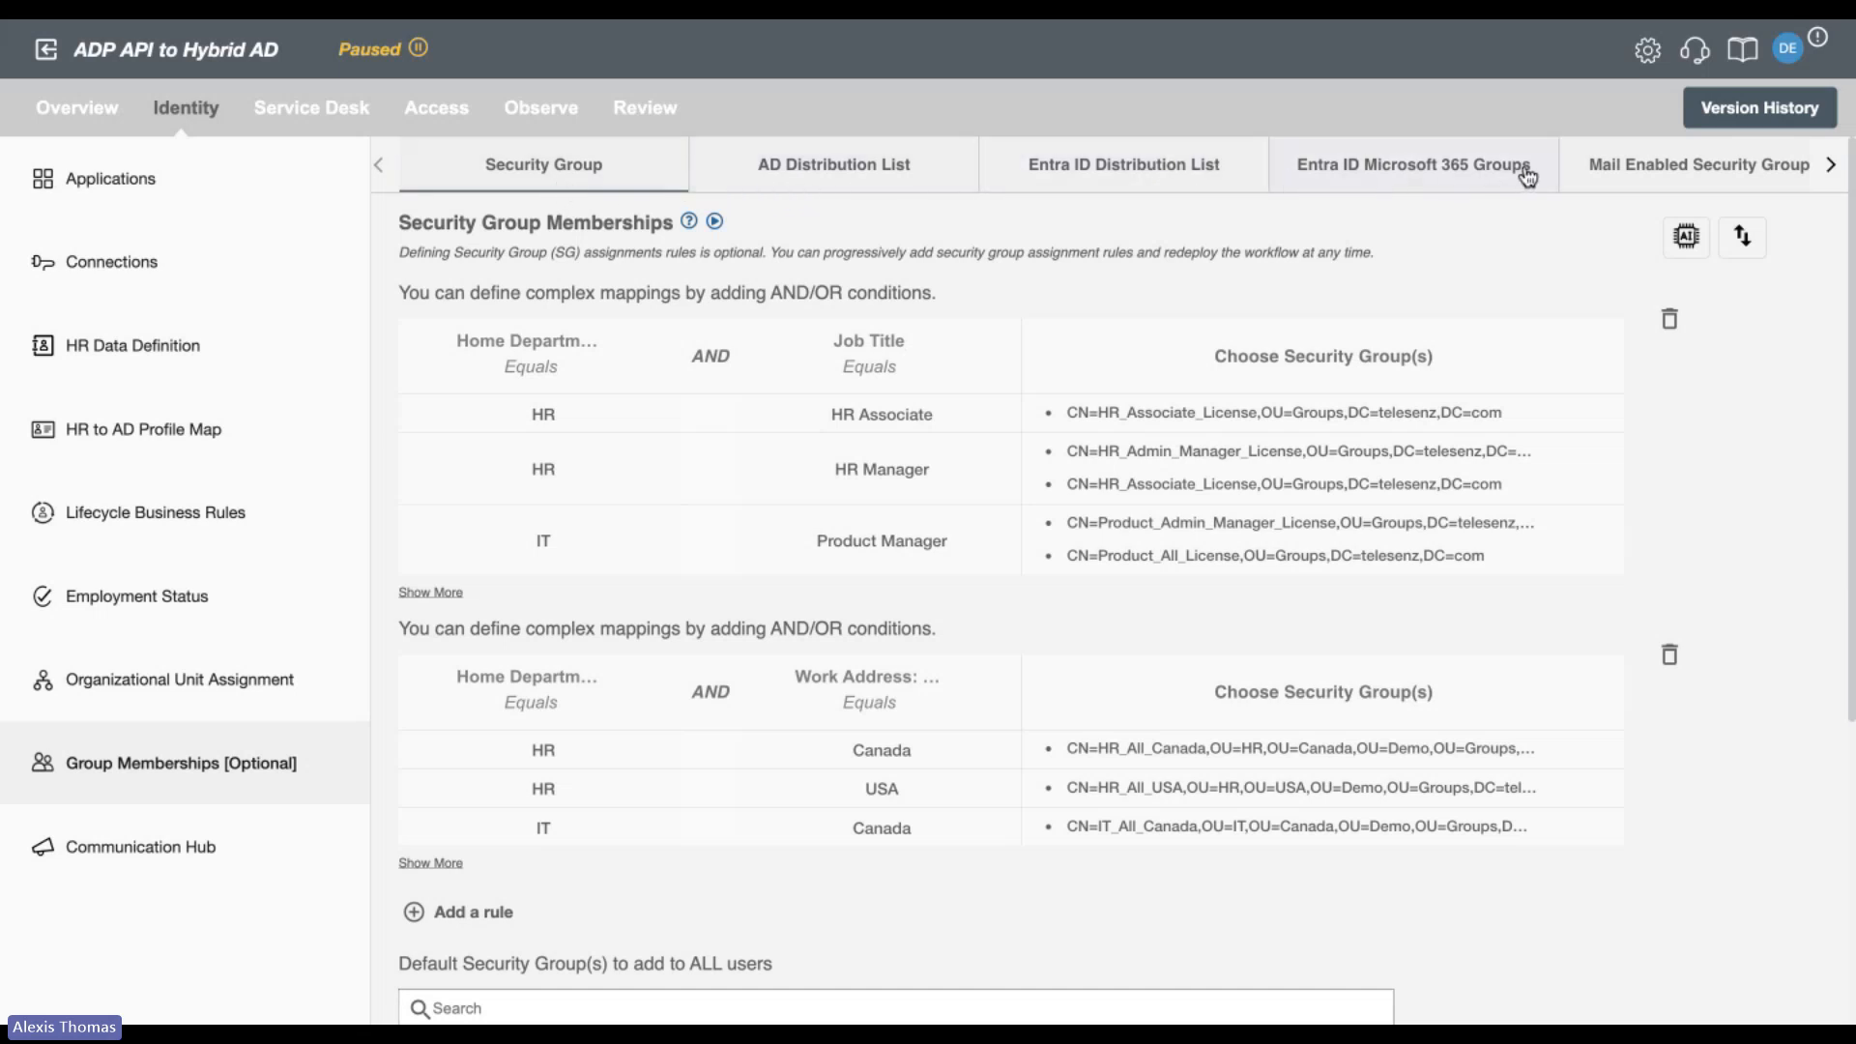
left_click(1829, 169)
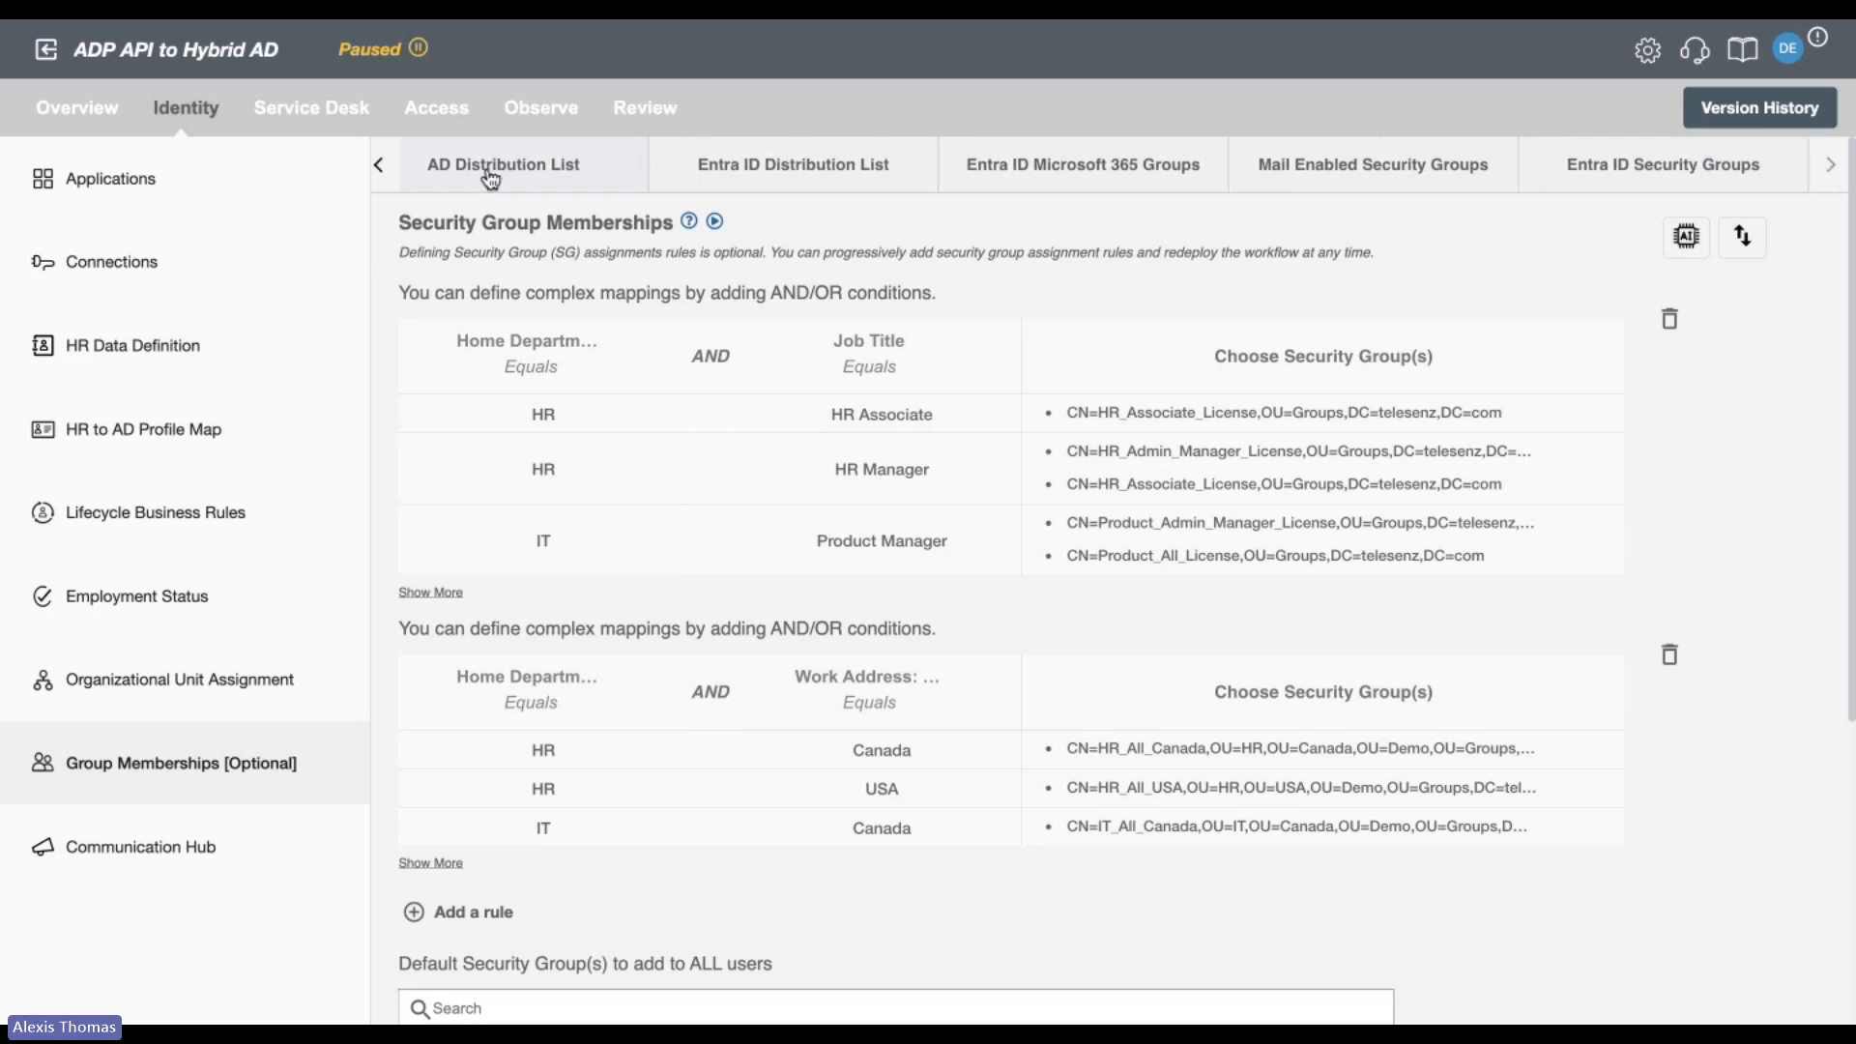
left_click(390, 179)
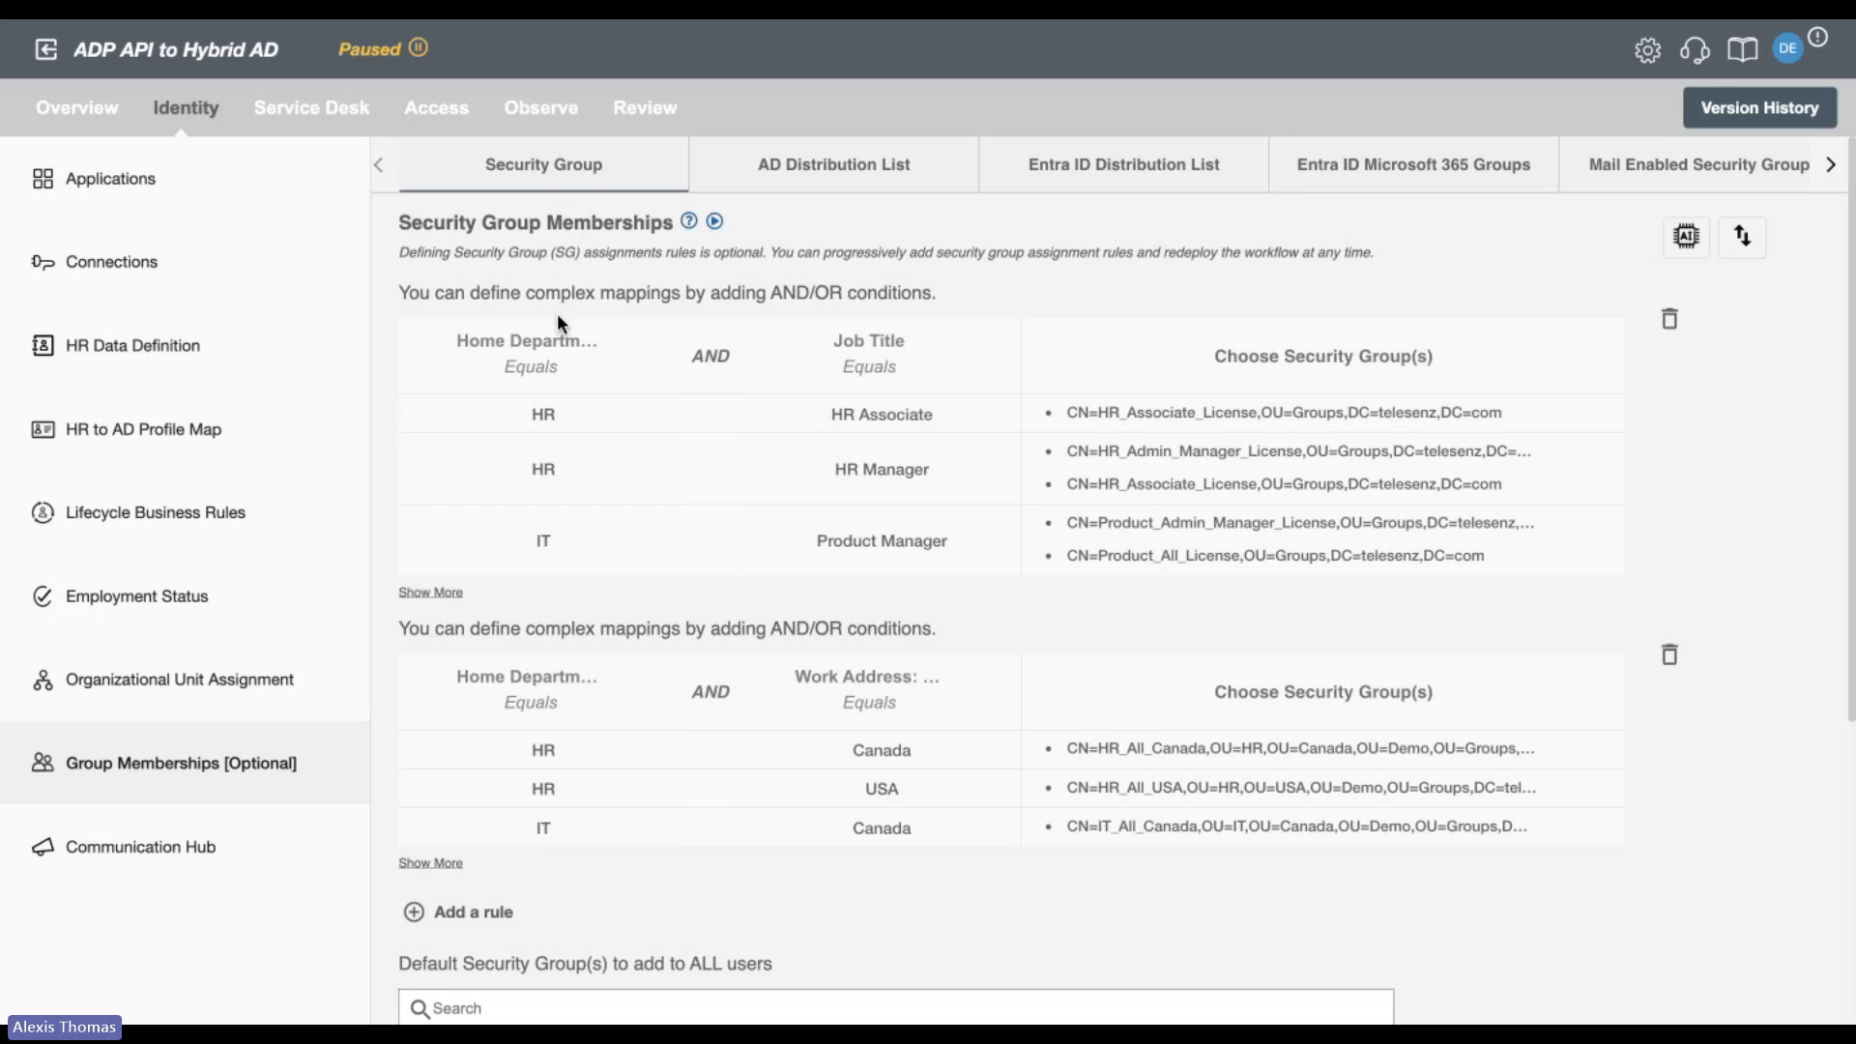
Check the options for updating attributes and adding AND or OR logic to the Job Title condition of the first security group rule.
mouse_move(568, 381)
left_click(999, 364)
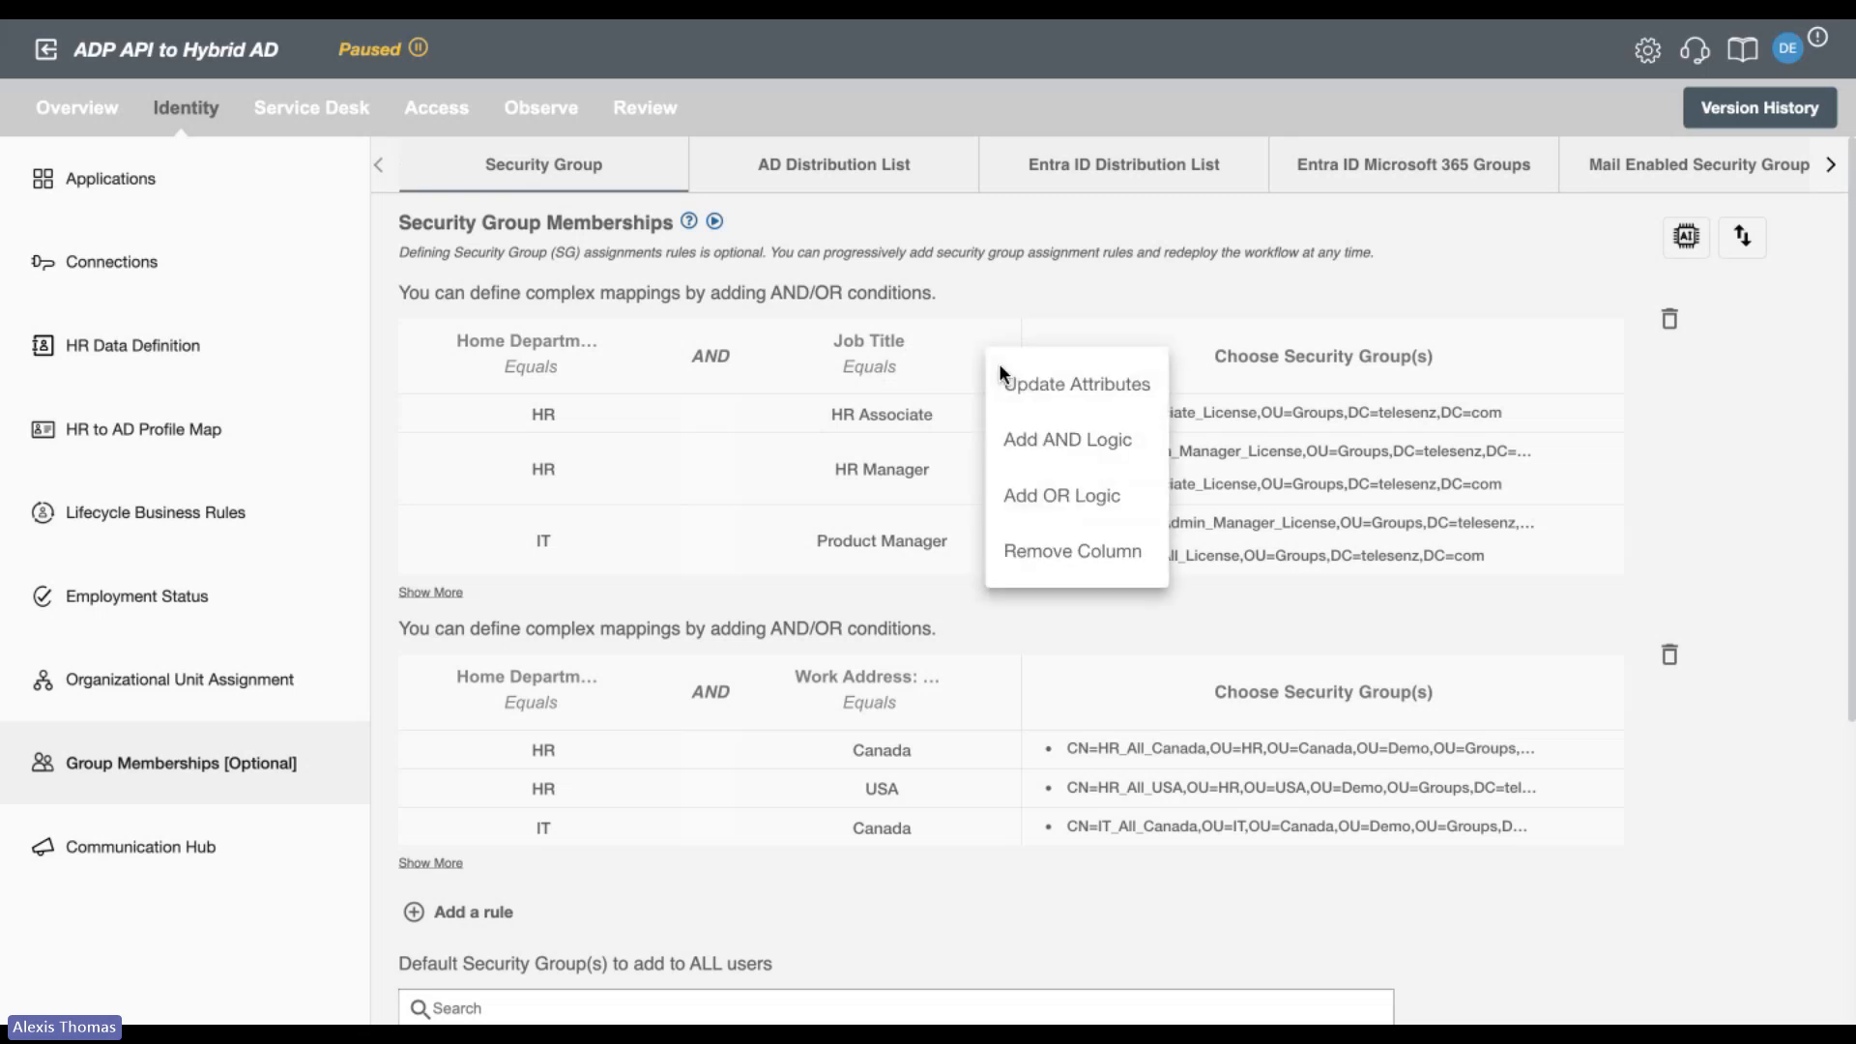
left_click(1094, 287)
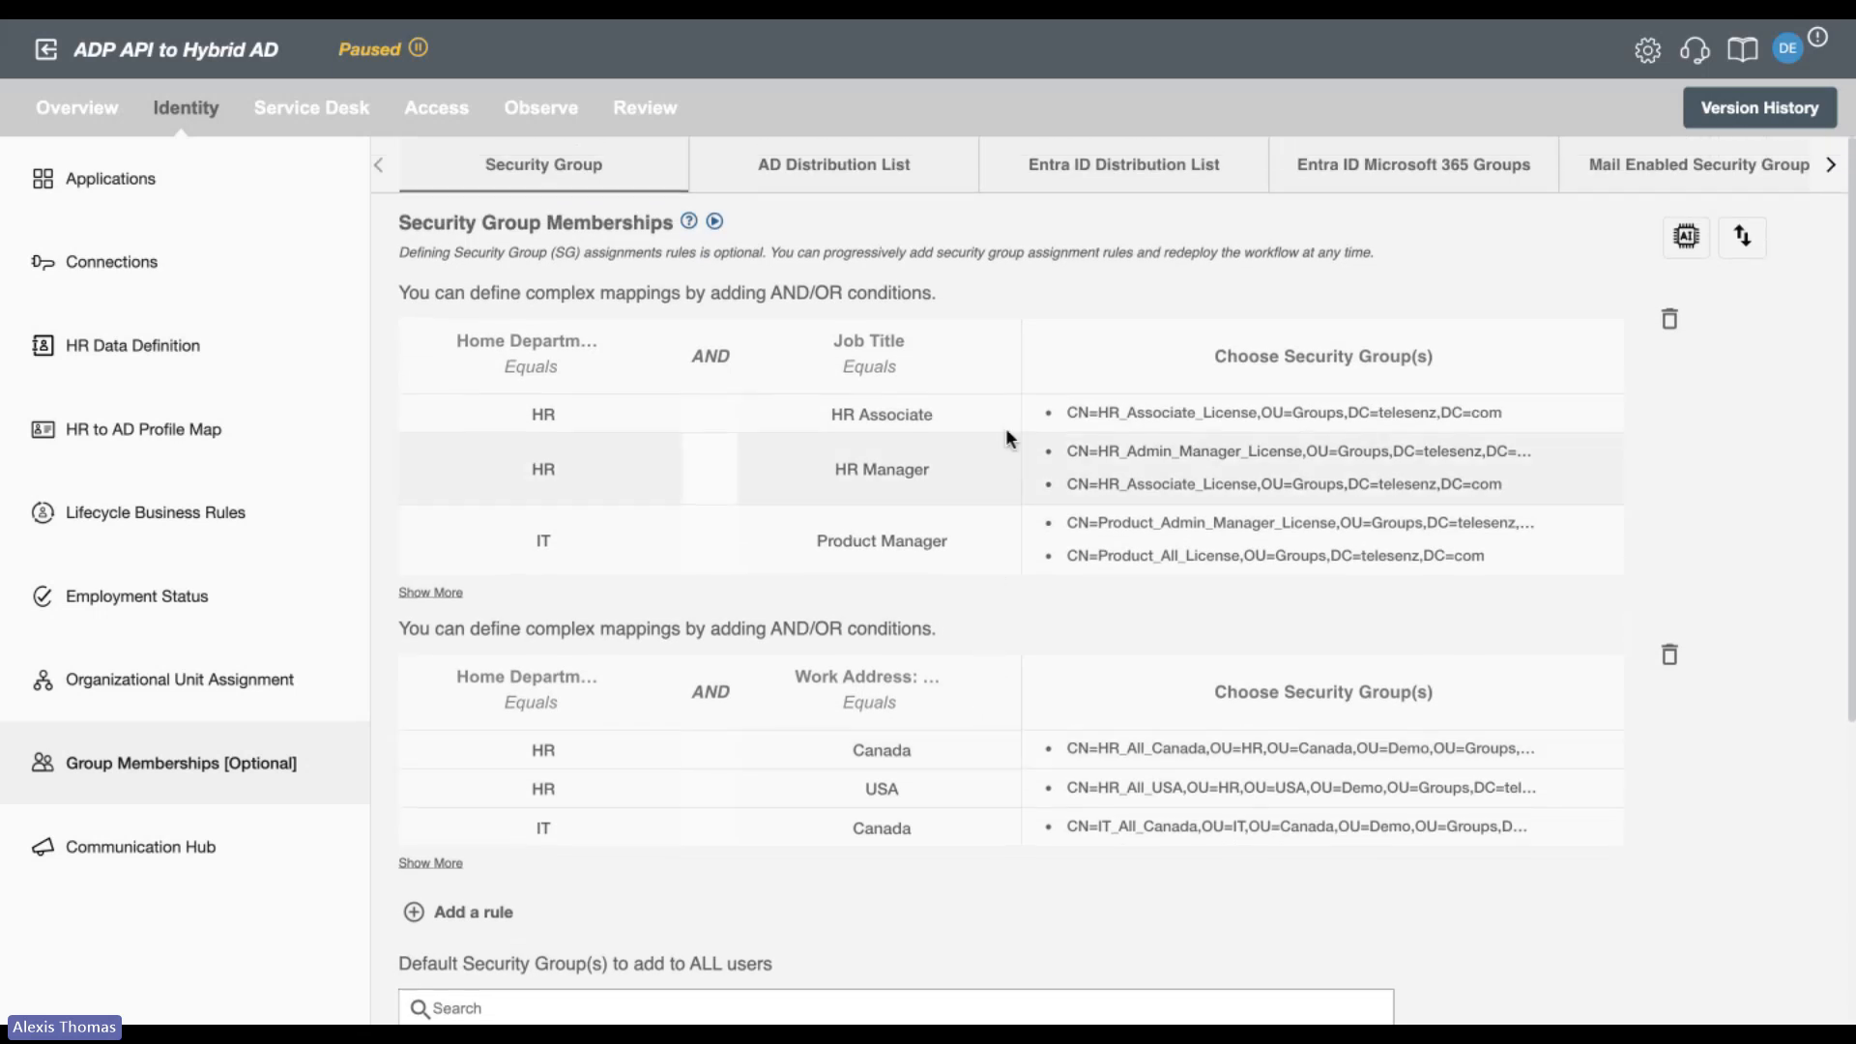
left_click(995, 365)
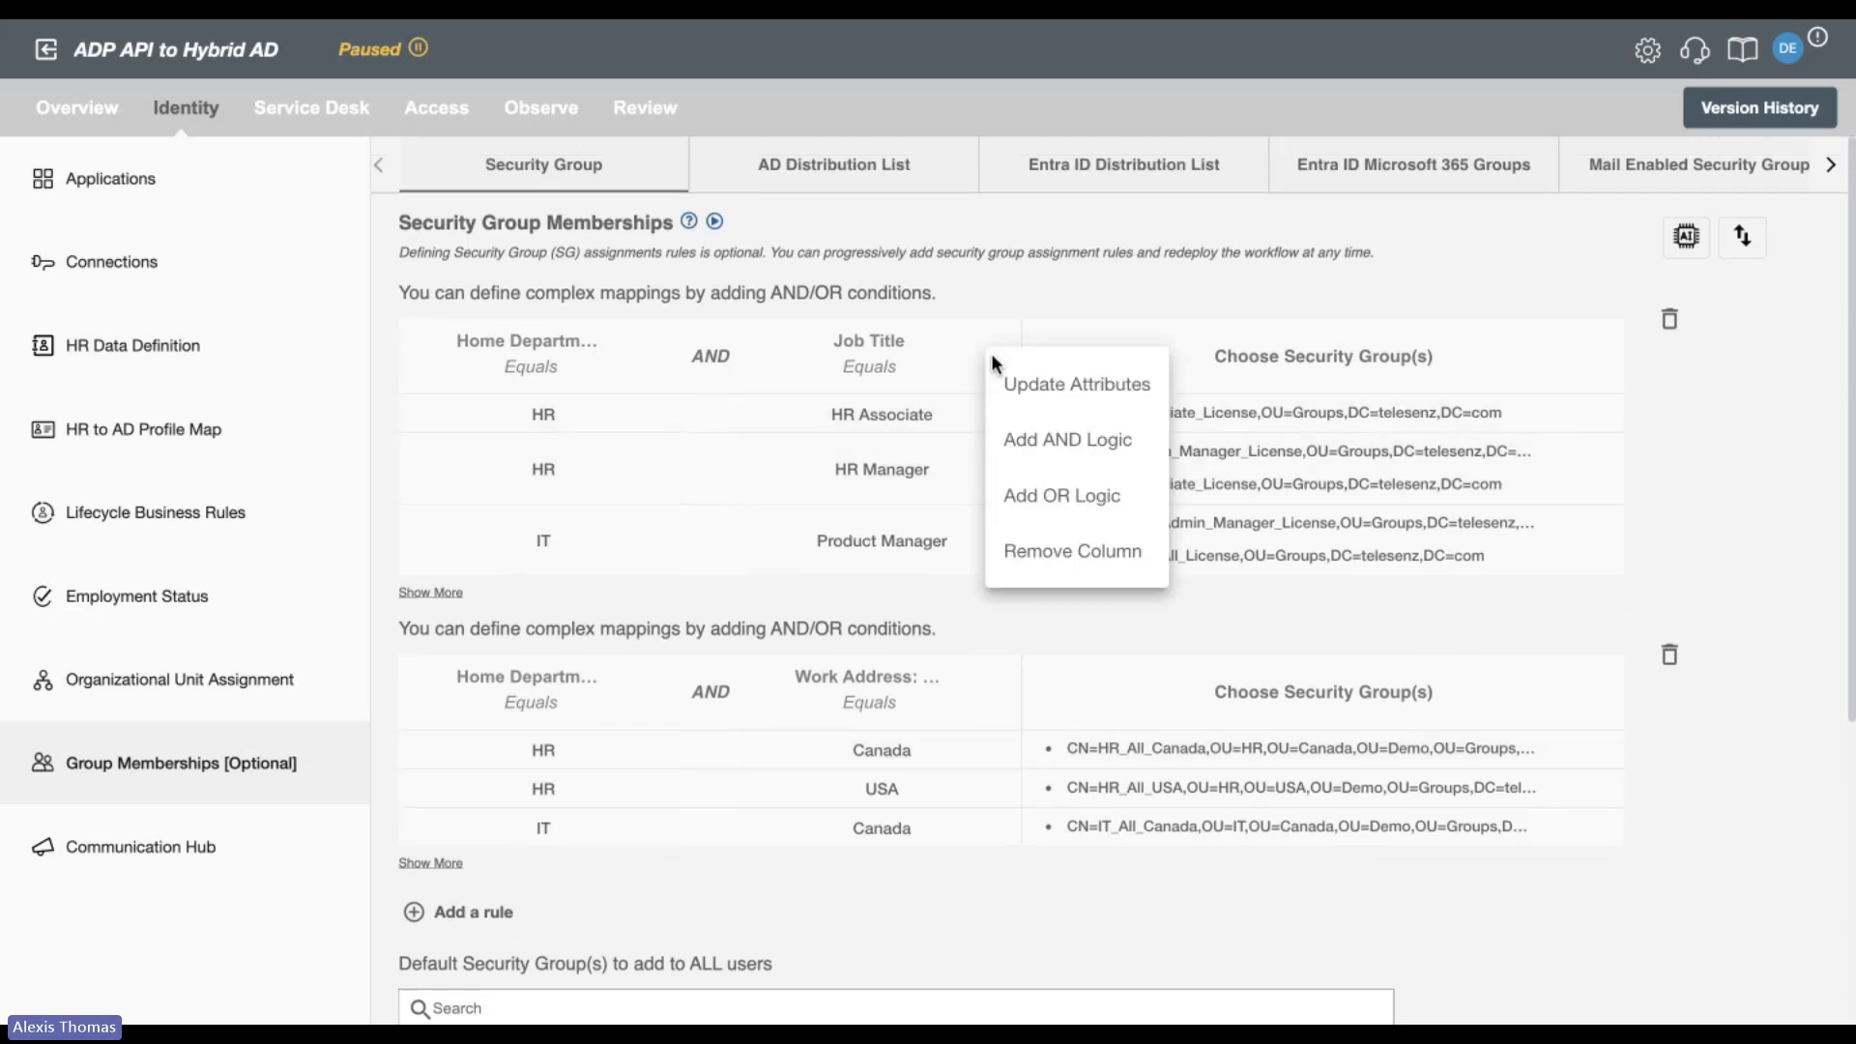
left_click(965, 617)
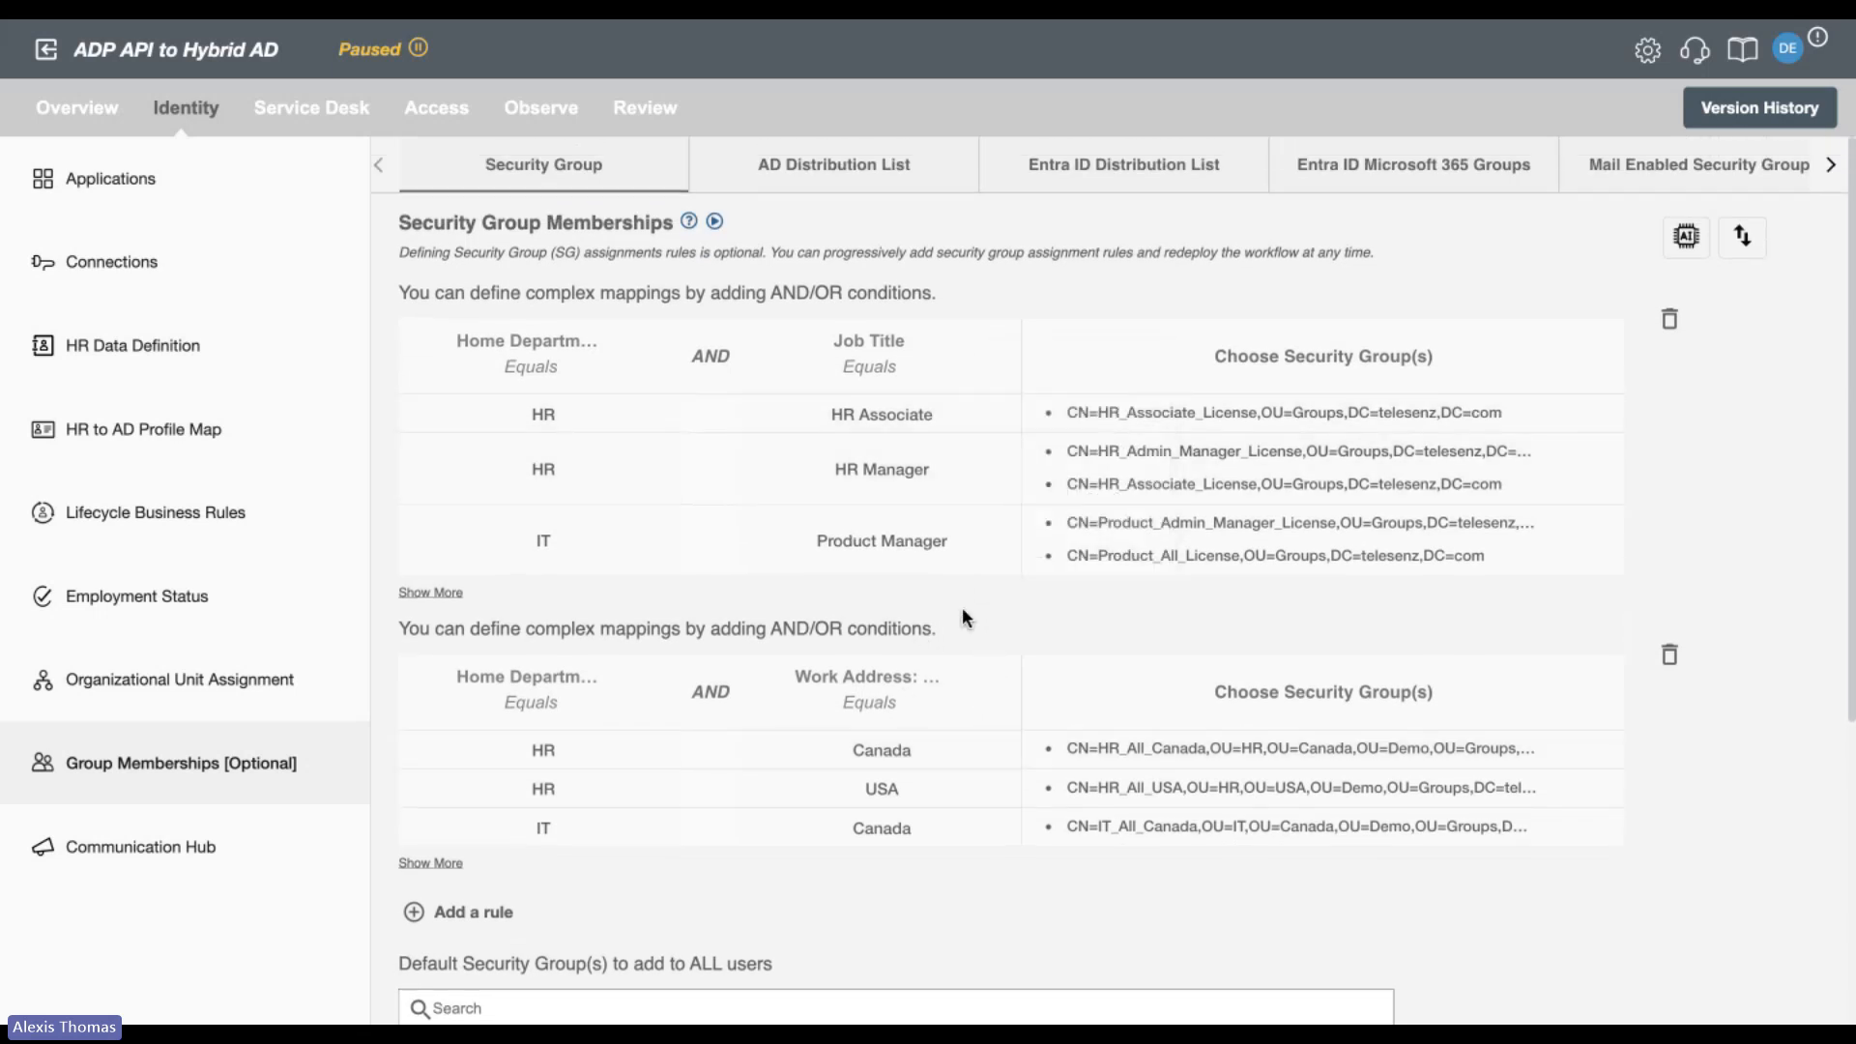
Review the department and work address security group rule and the default security groups added to all users.
scroll(961, 607, "down", 2)
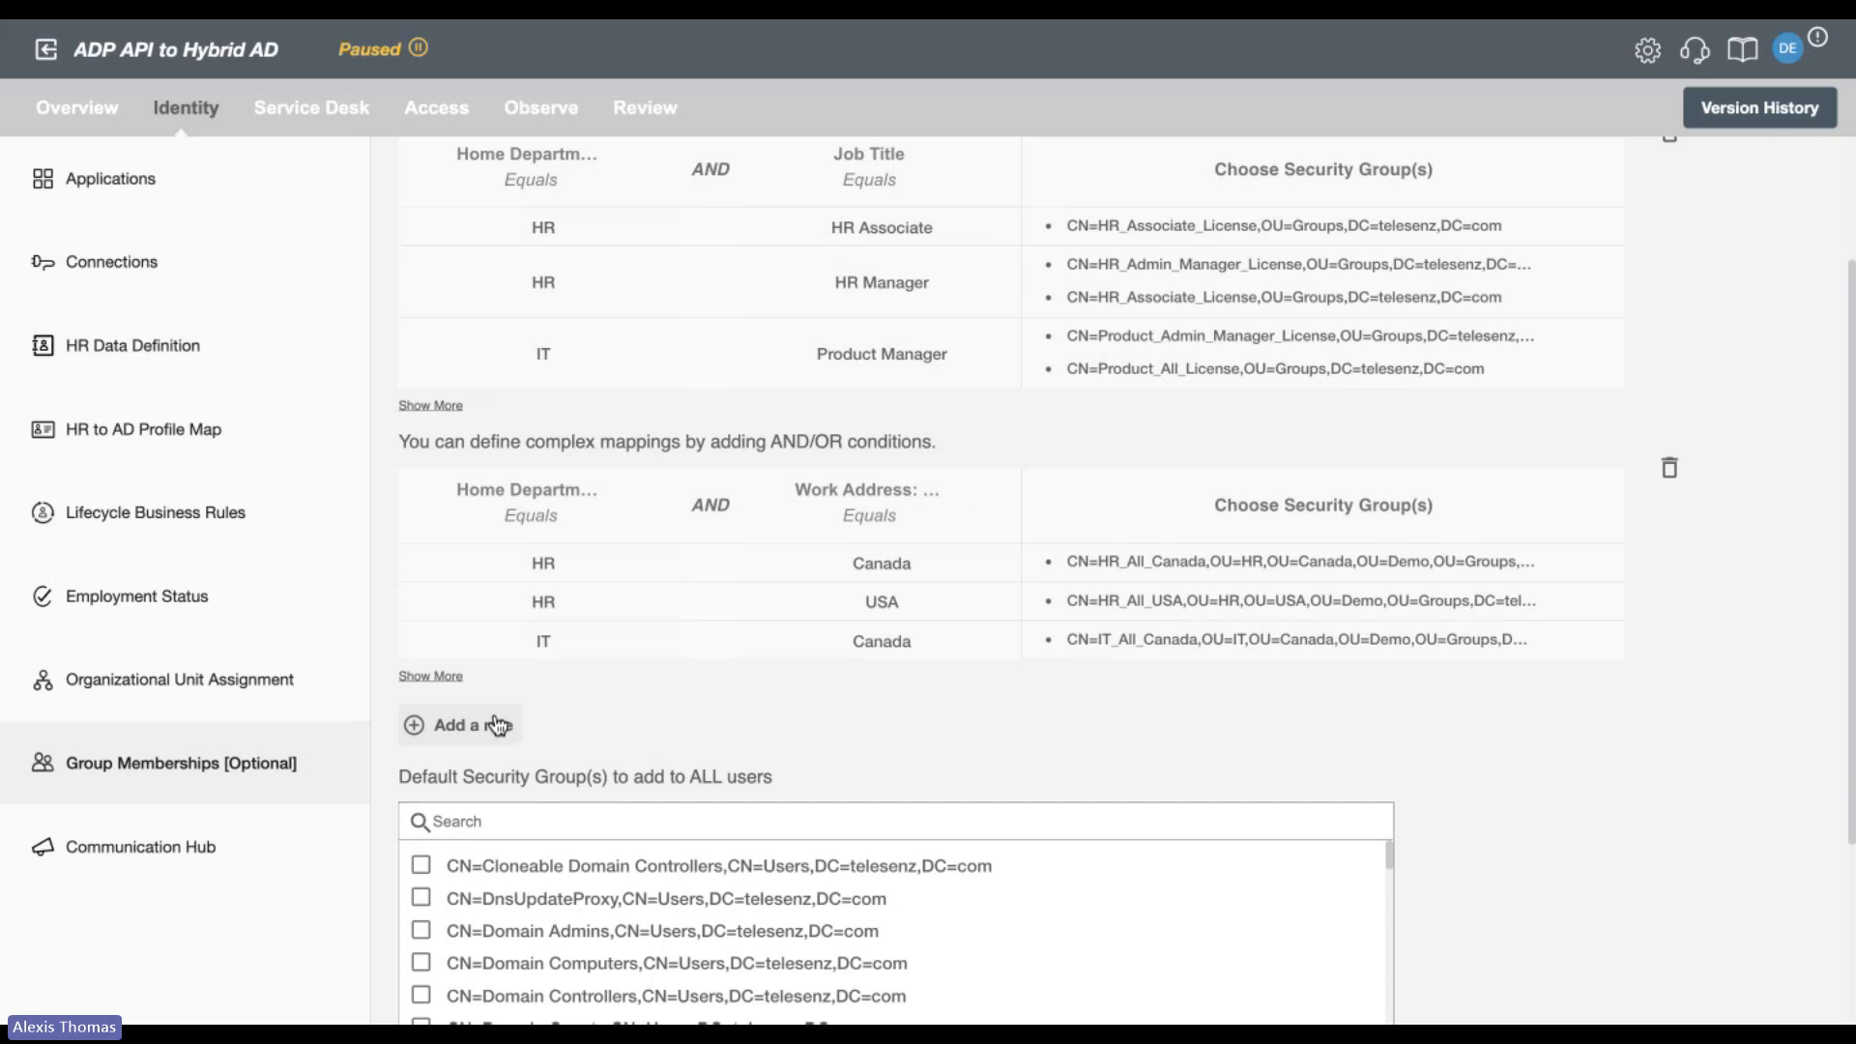
scroll(757, 714, "down", 2)
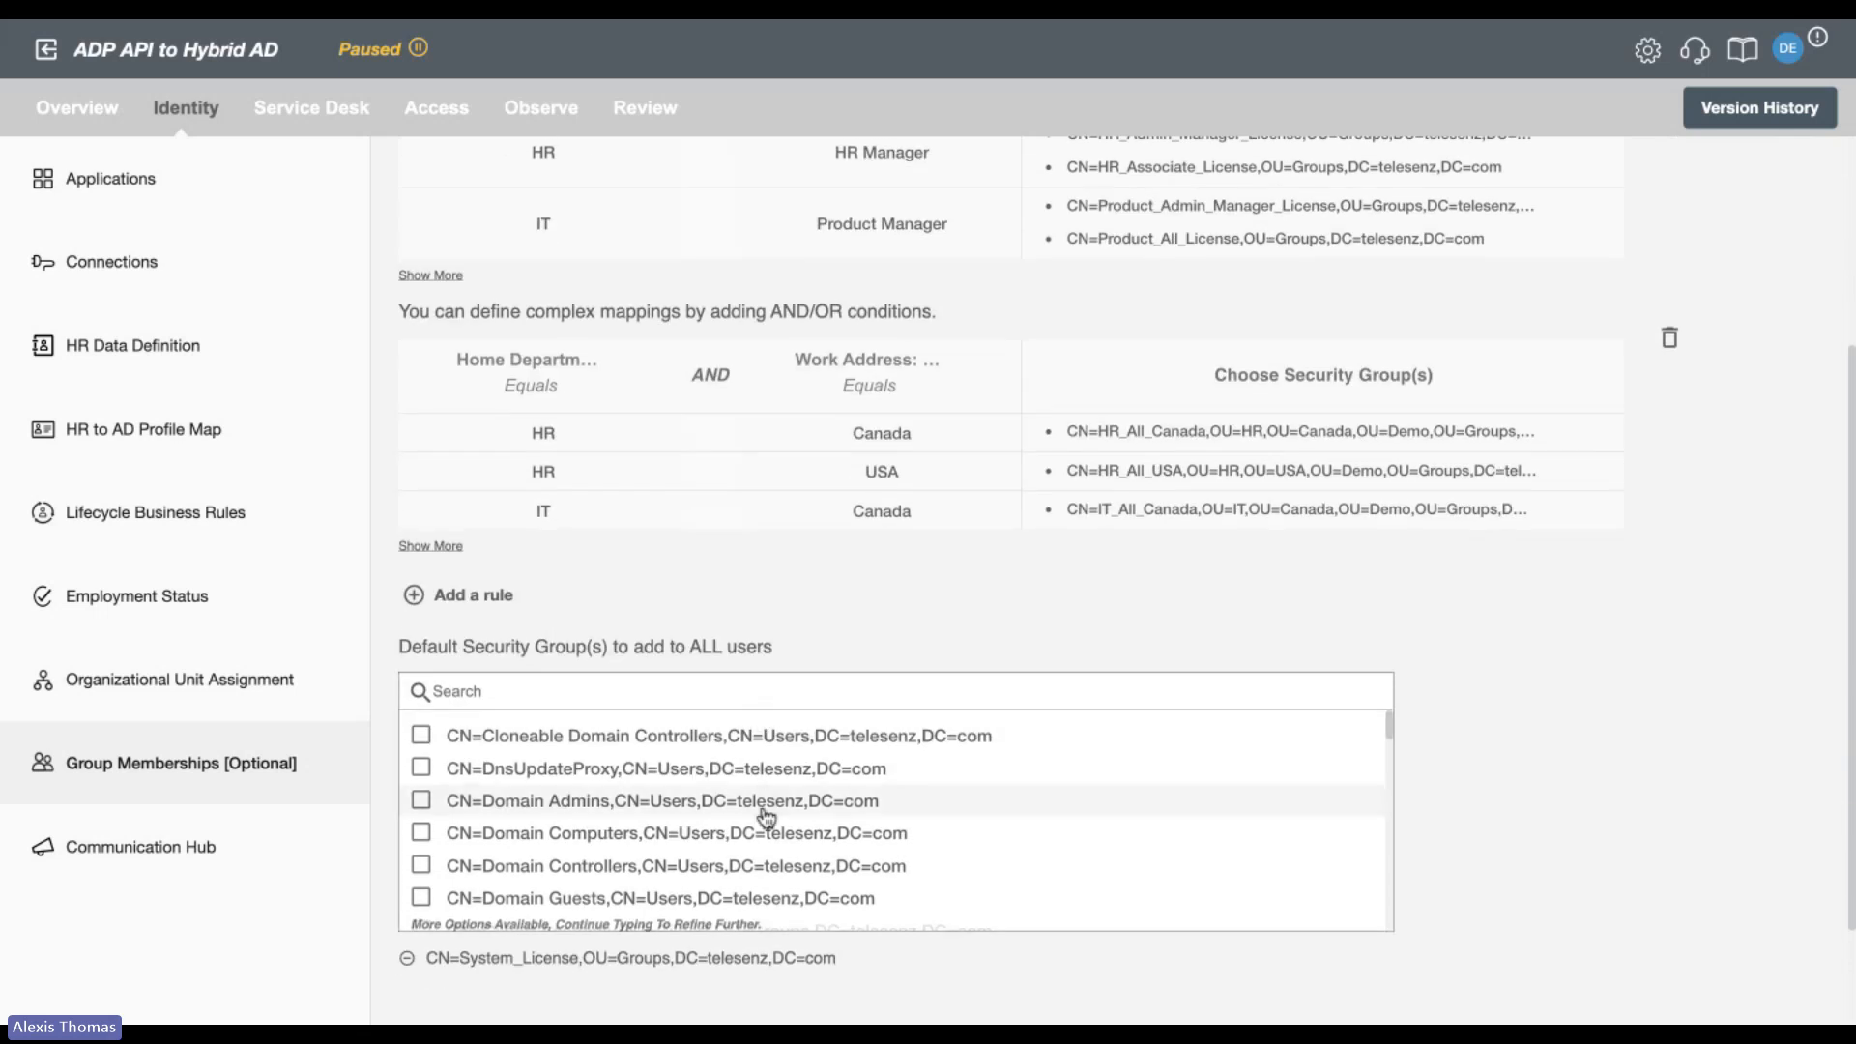
scroll(766, 817, "down", 3)
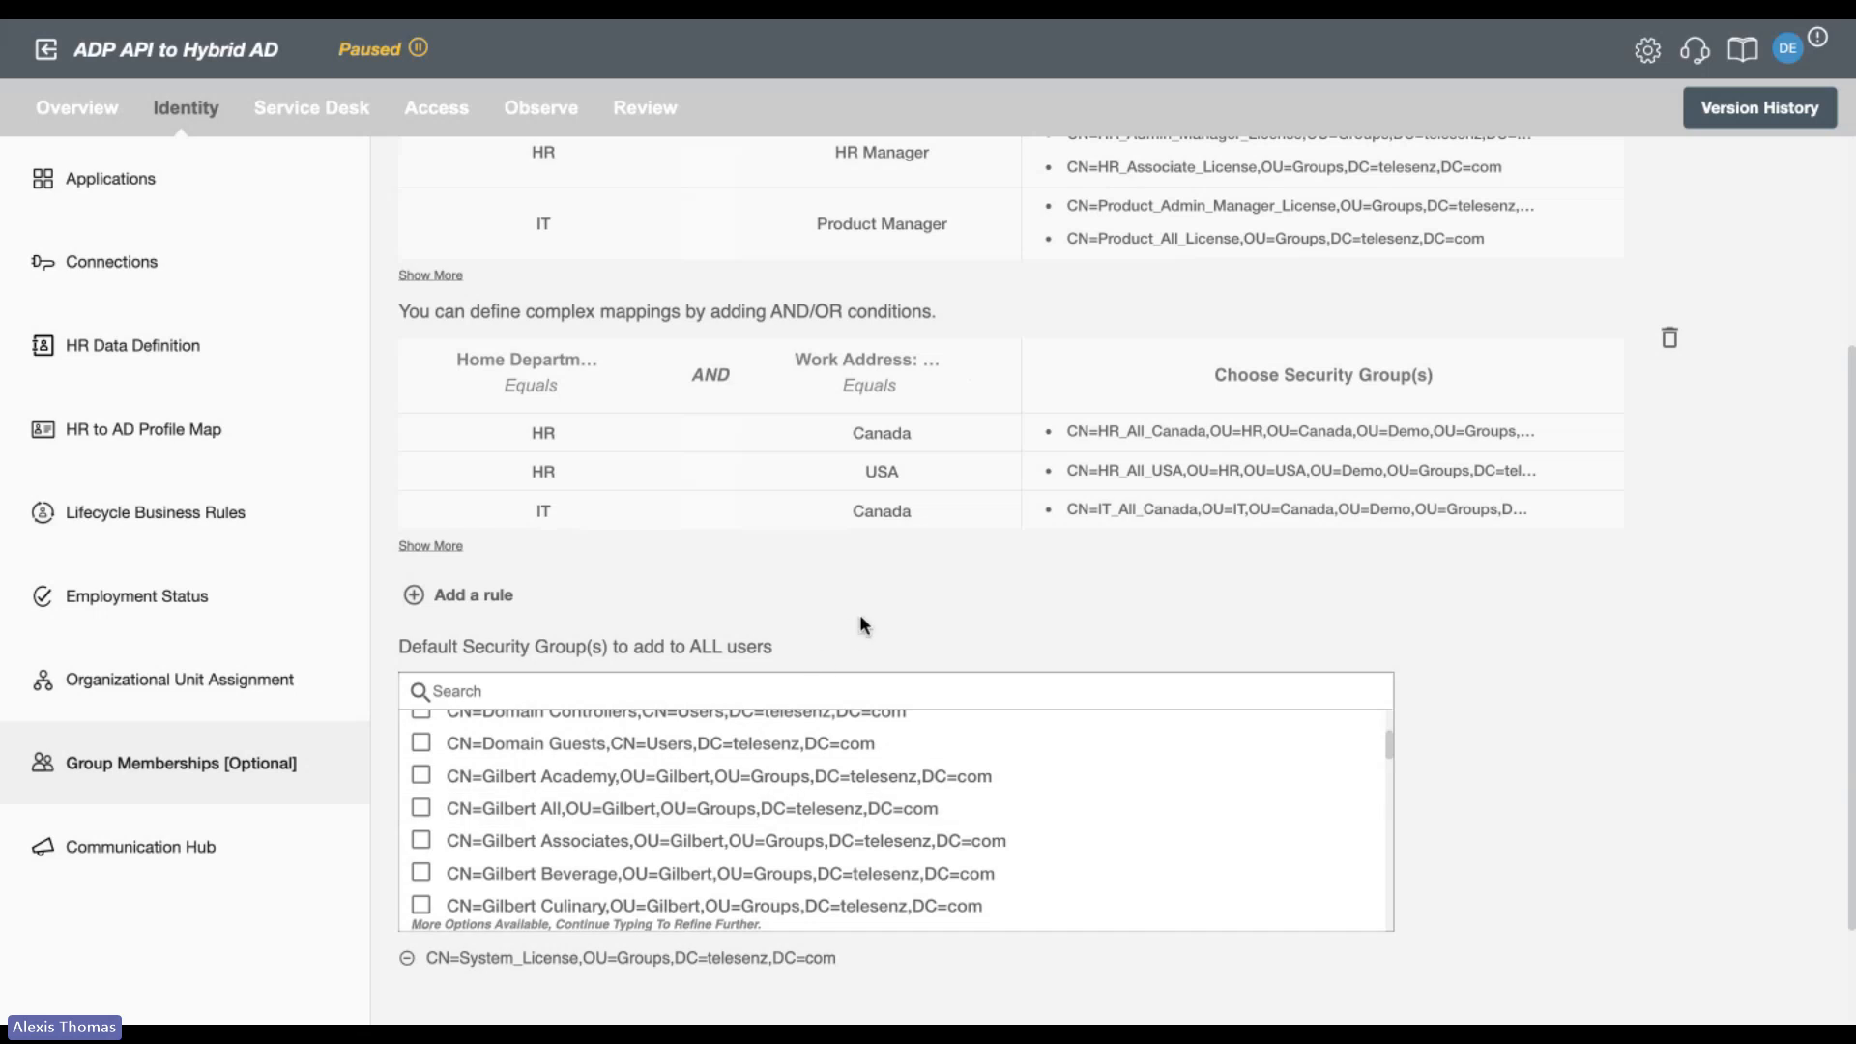
scroll(856, 616, "up", 3)
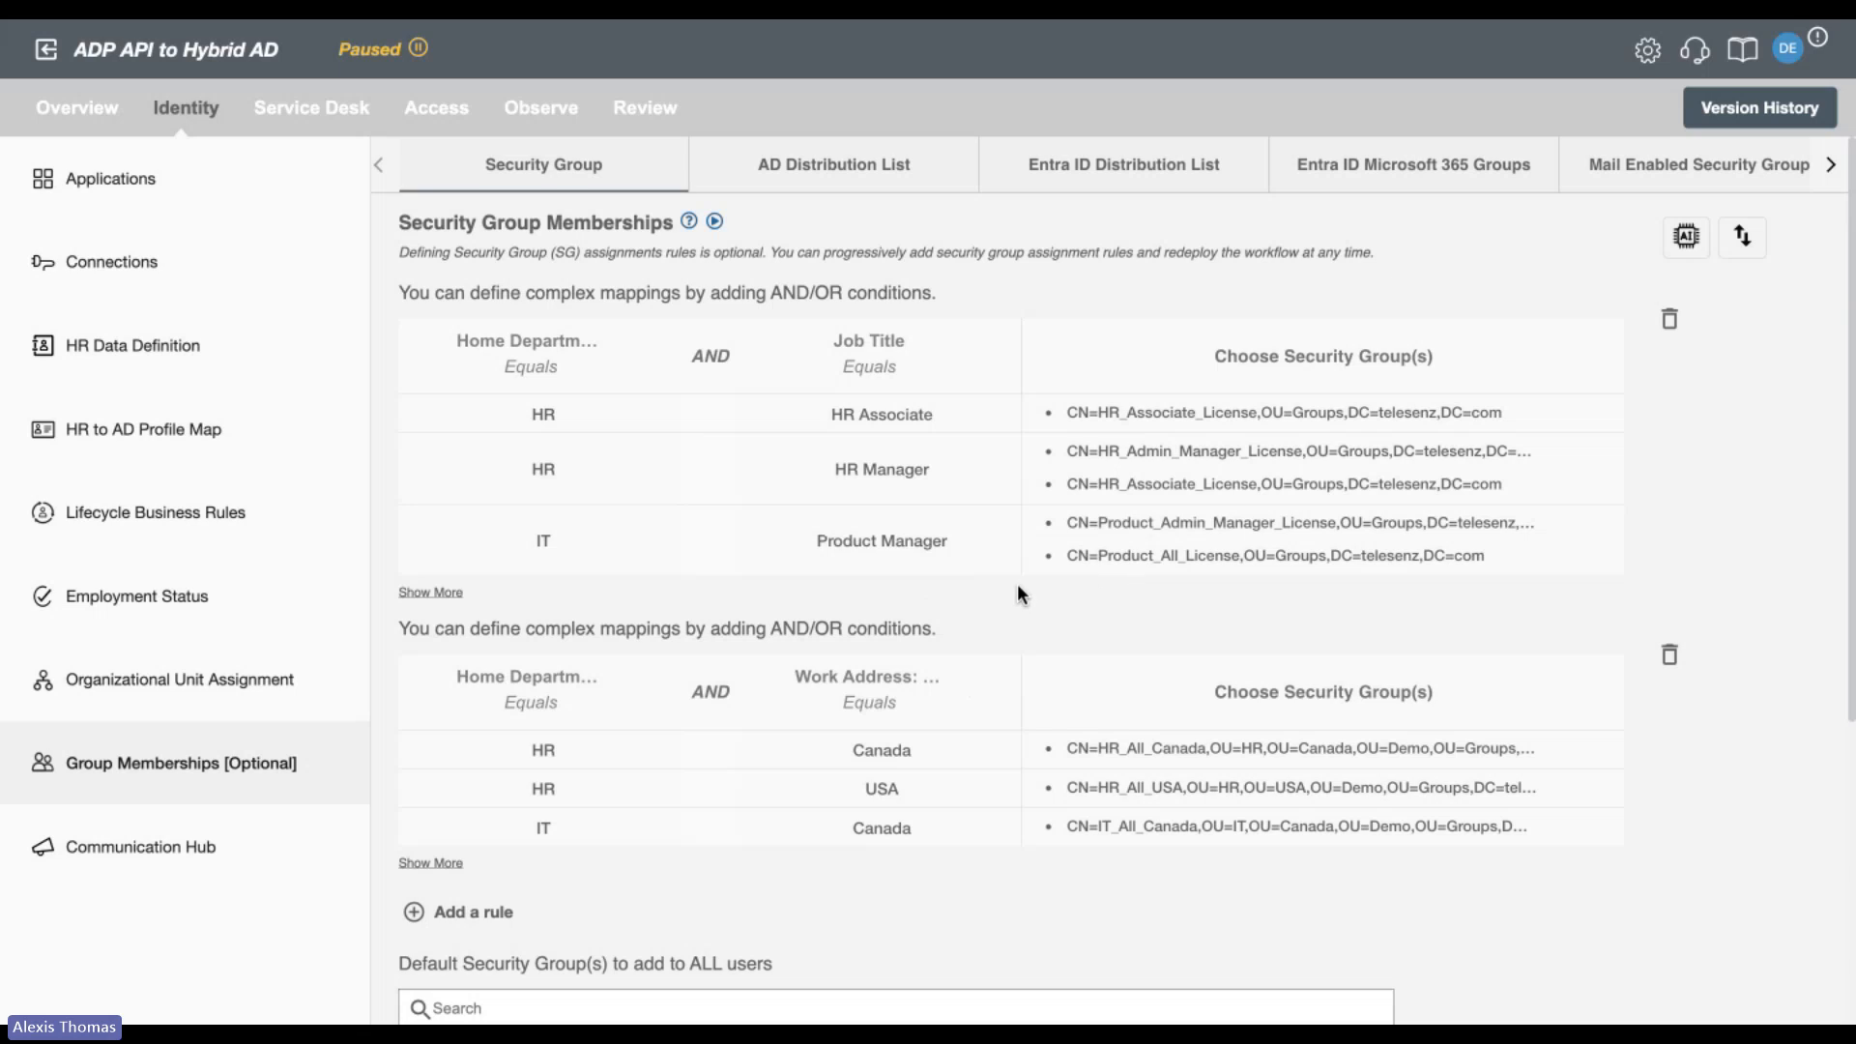
Go to the Communication Hub and open the first Onboarding email template, about the first day of work, for viewing or editing.
left_click(275, 837)
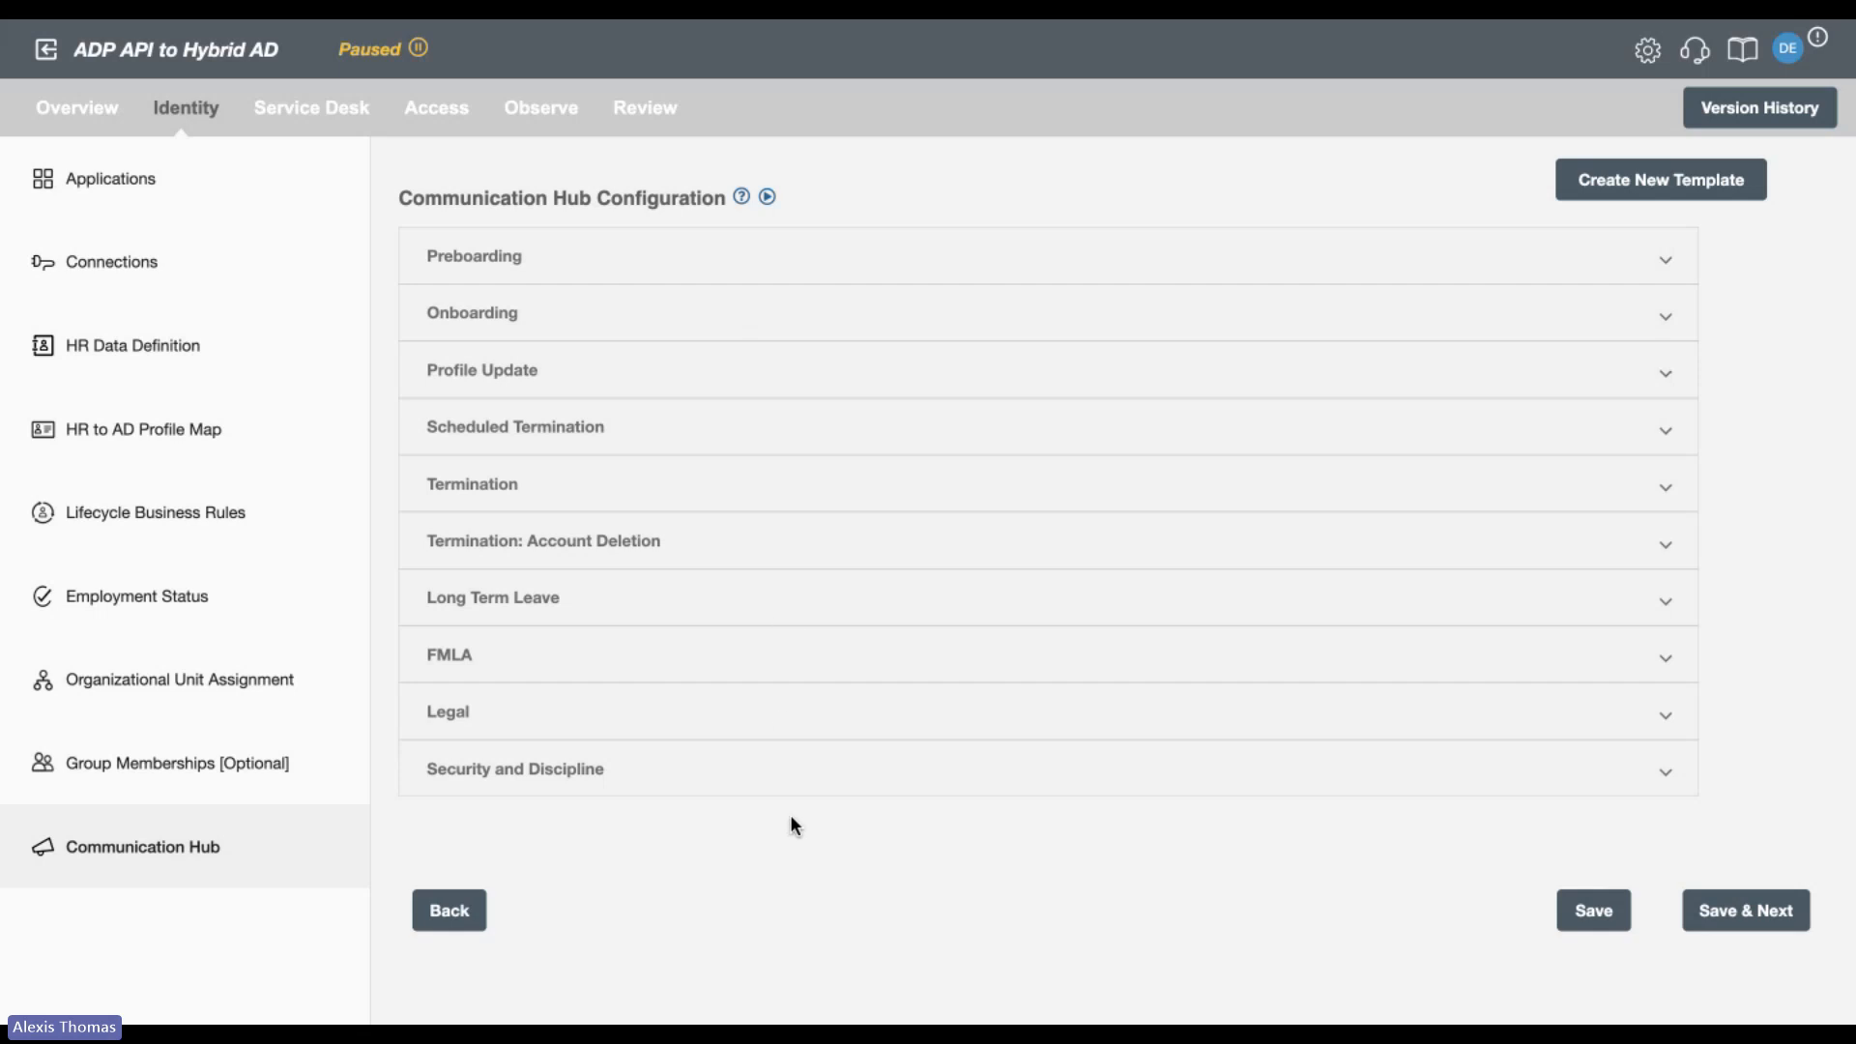
left_click(860, 331)
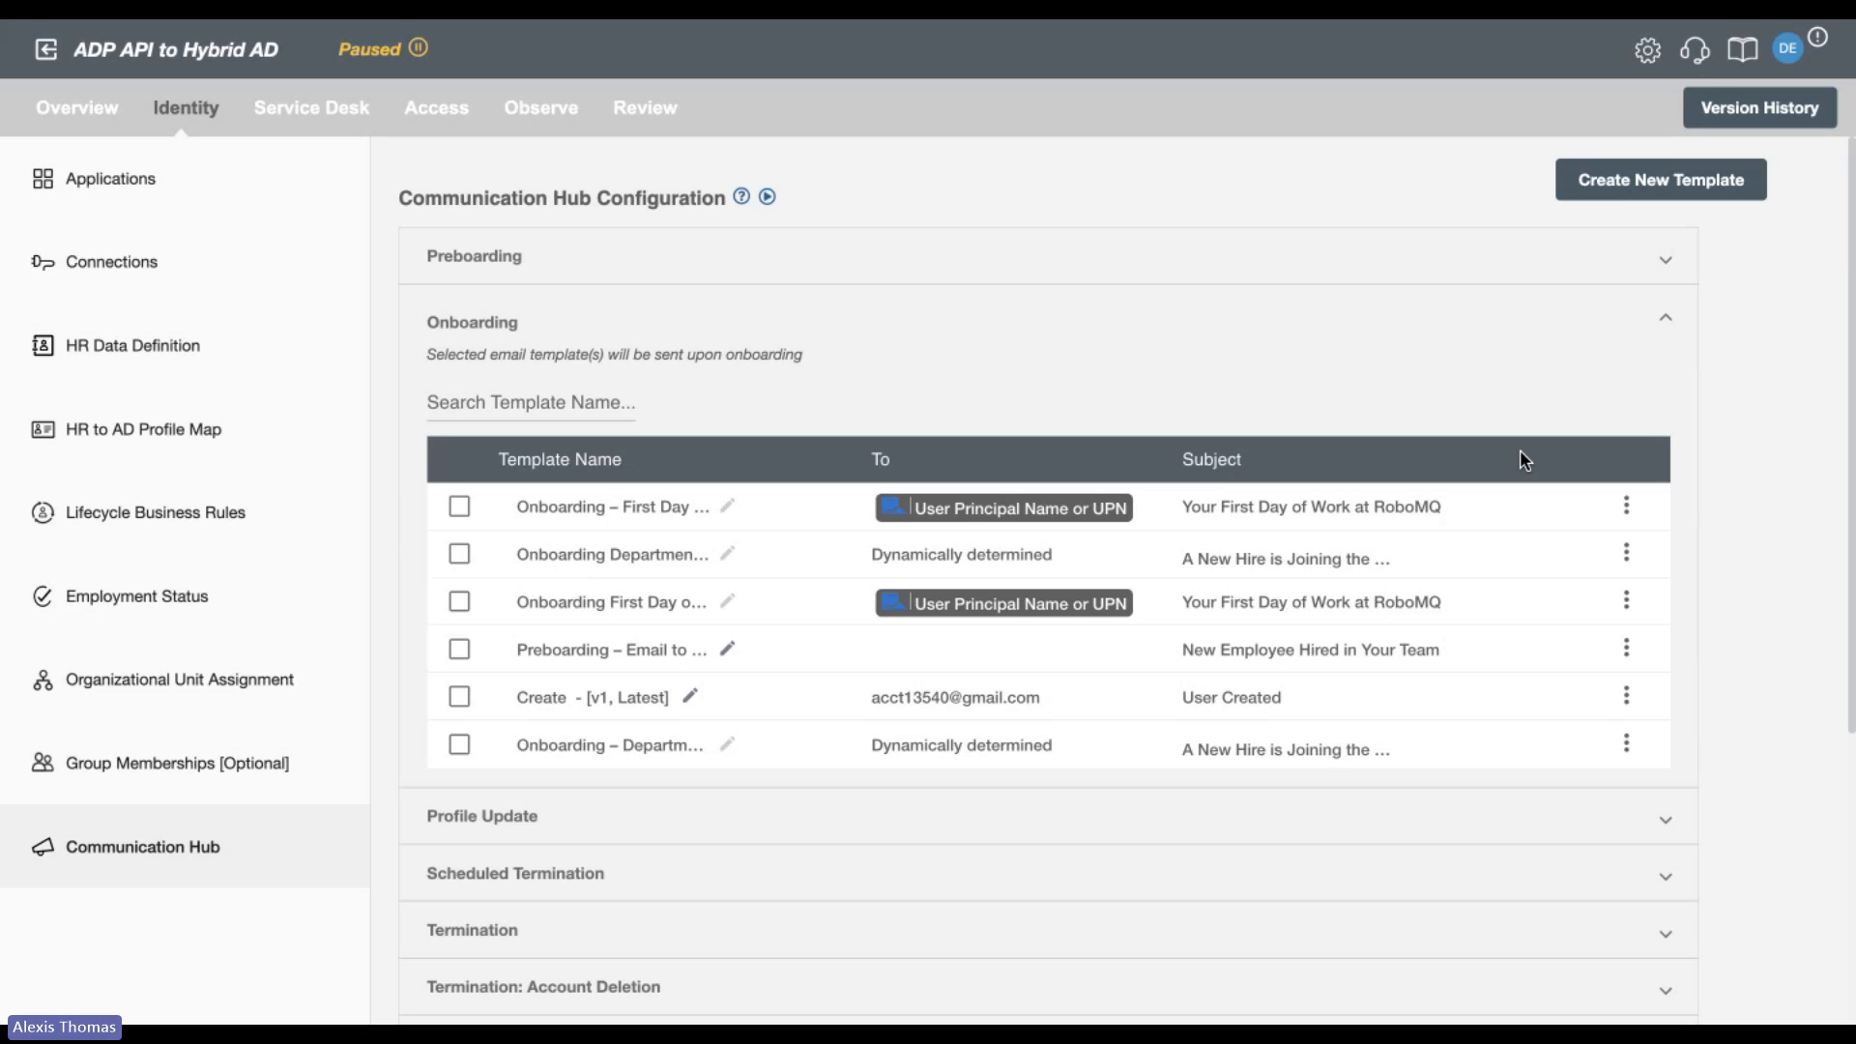
scroll(1520, 449, "down", 1)
left_click(1626, 456)
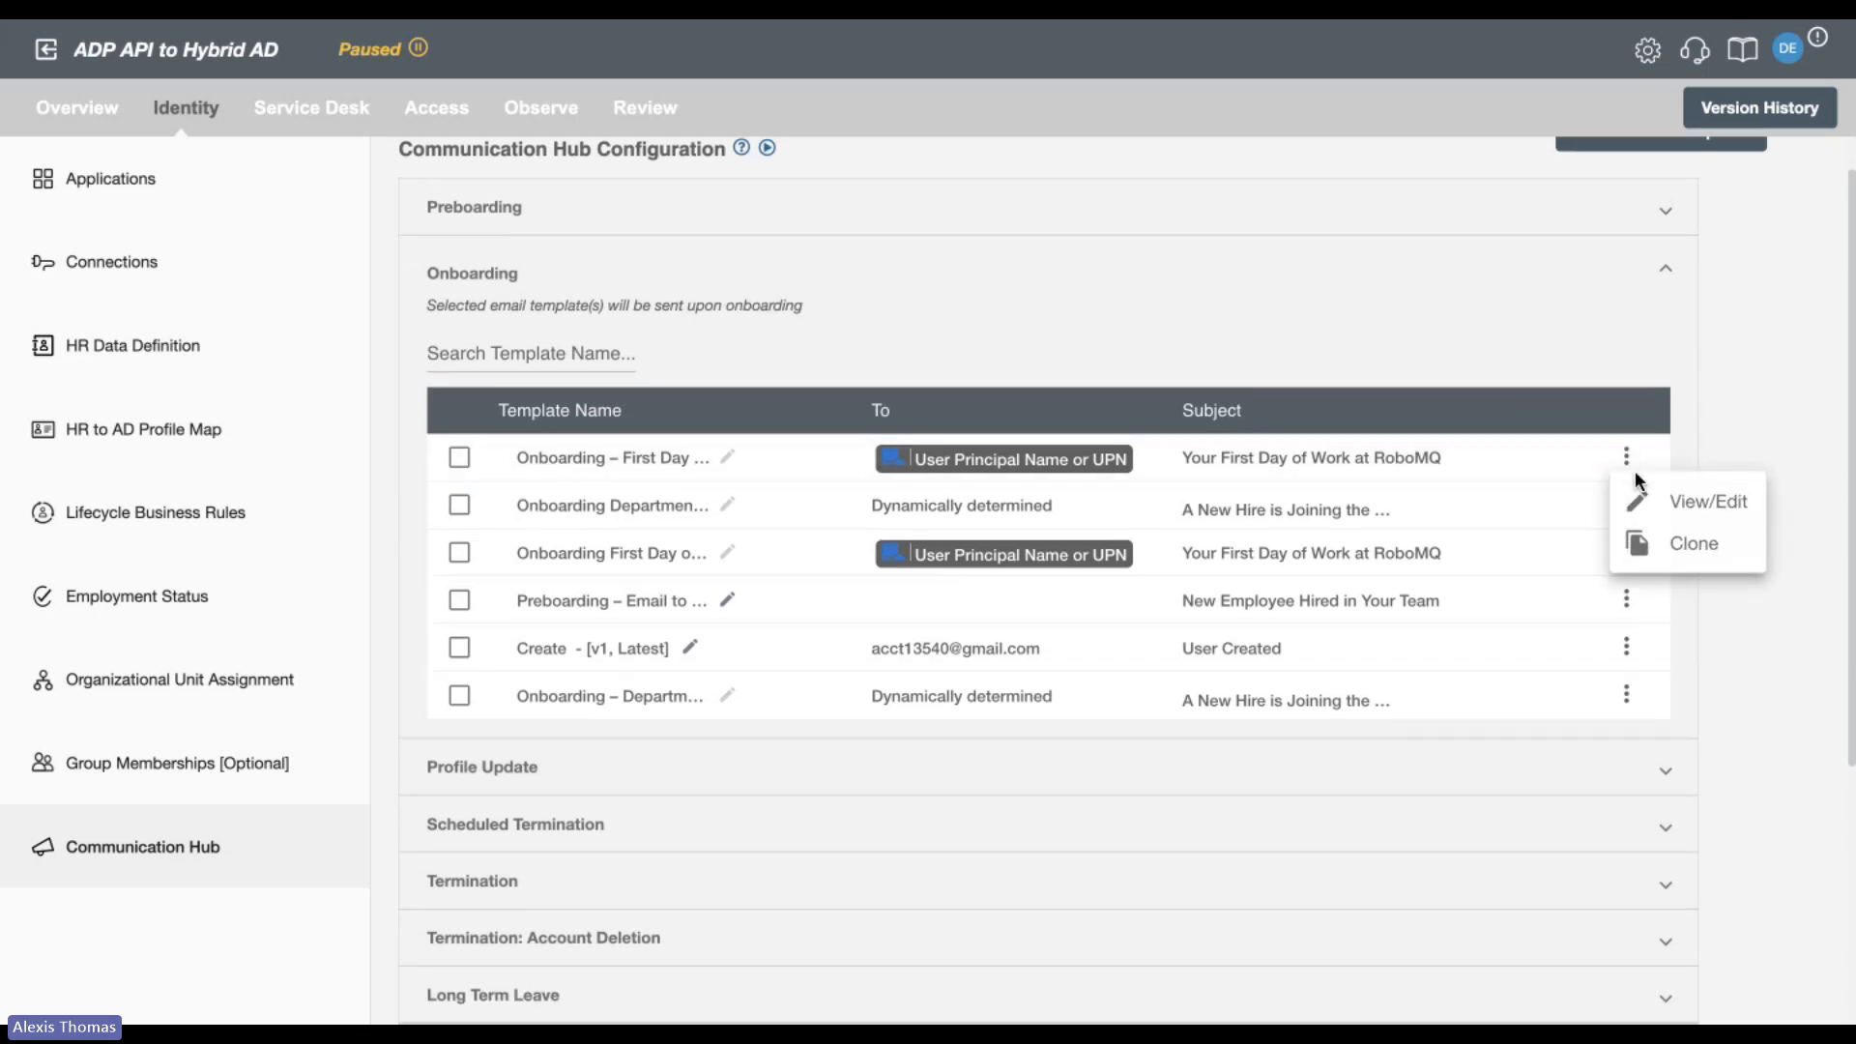
left_click(1667, 495)
Review the onboarding email template's lifecycle activities and check the sender options available for its From address.
scroll(1134, 682, "down", 2)
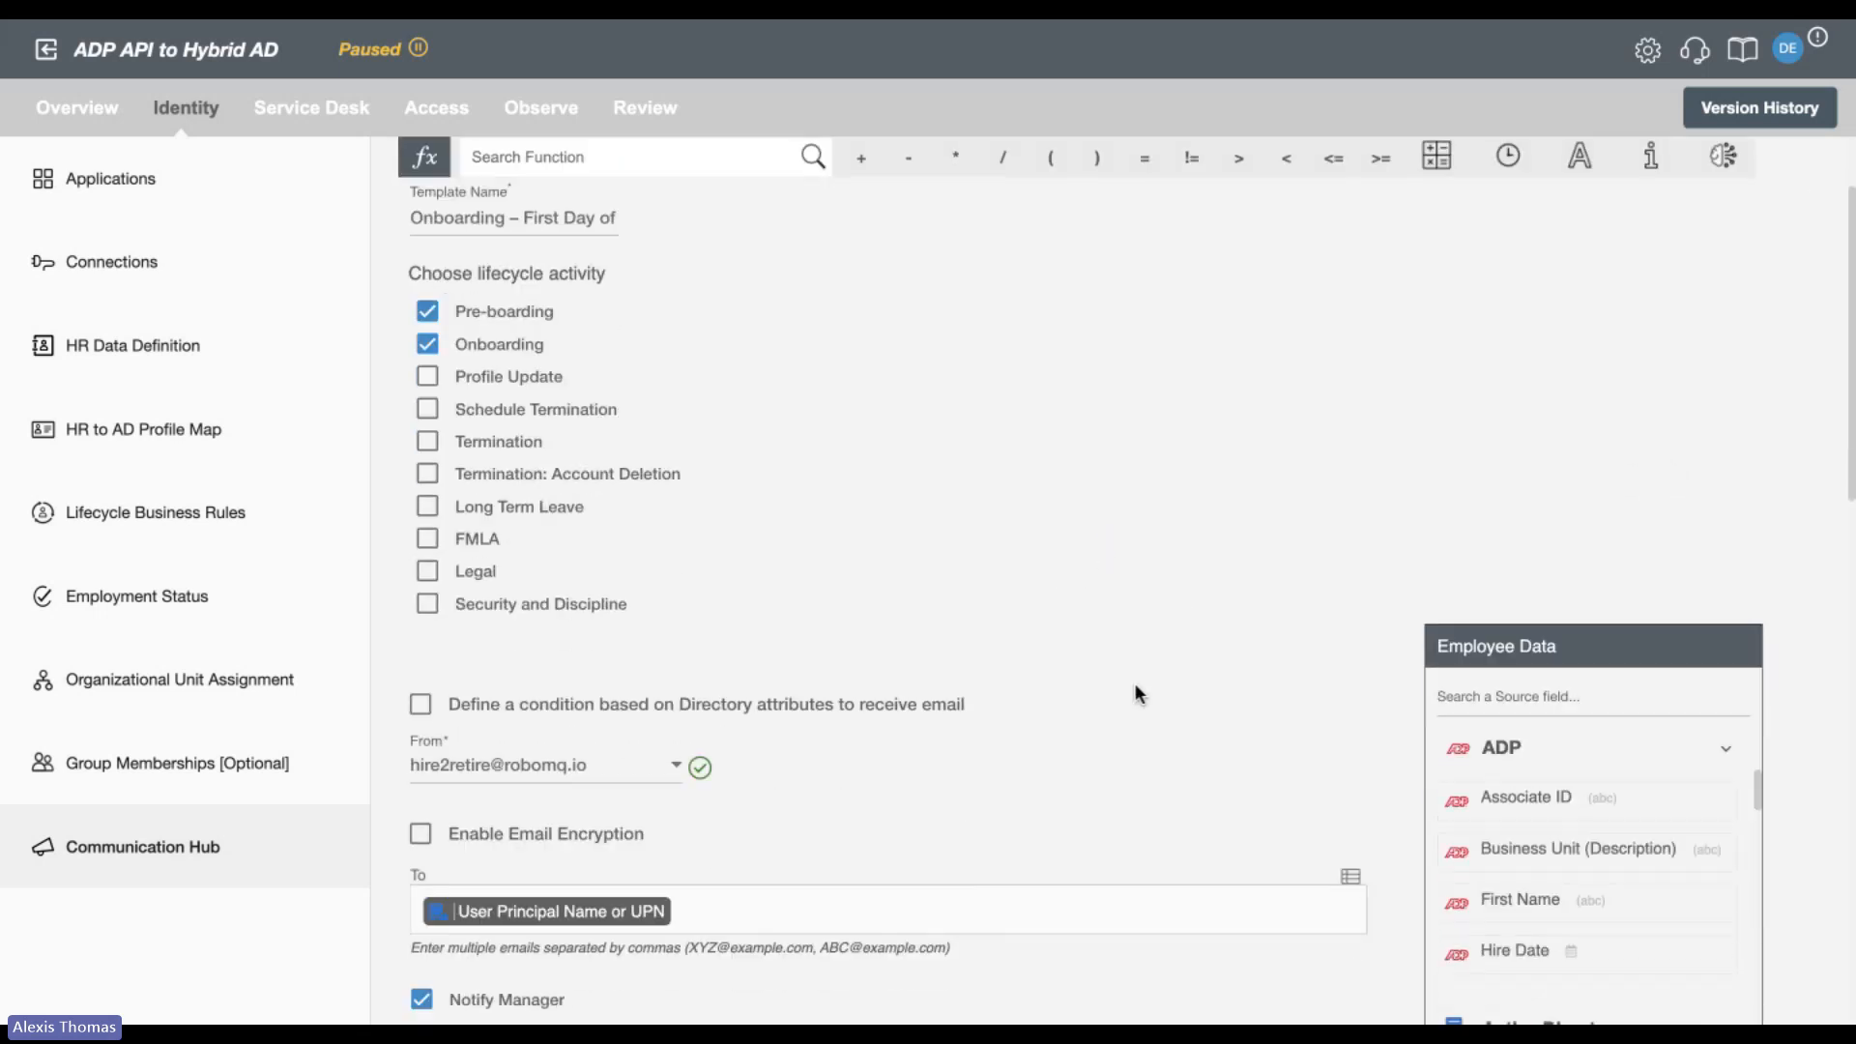
scroll(537, 441, "down", 4)
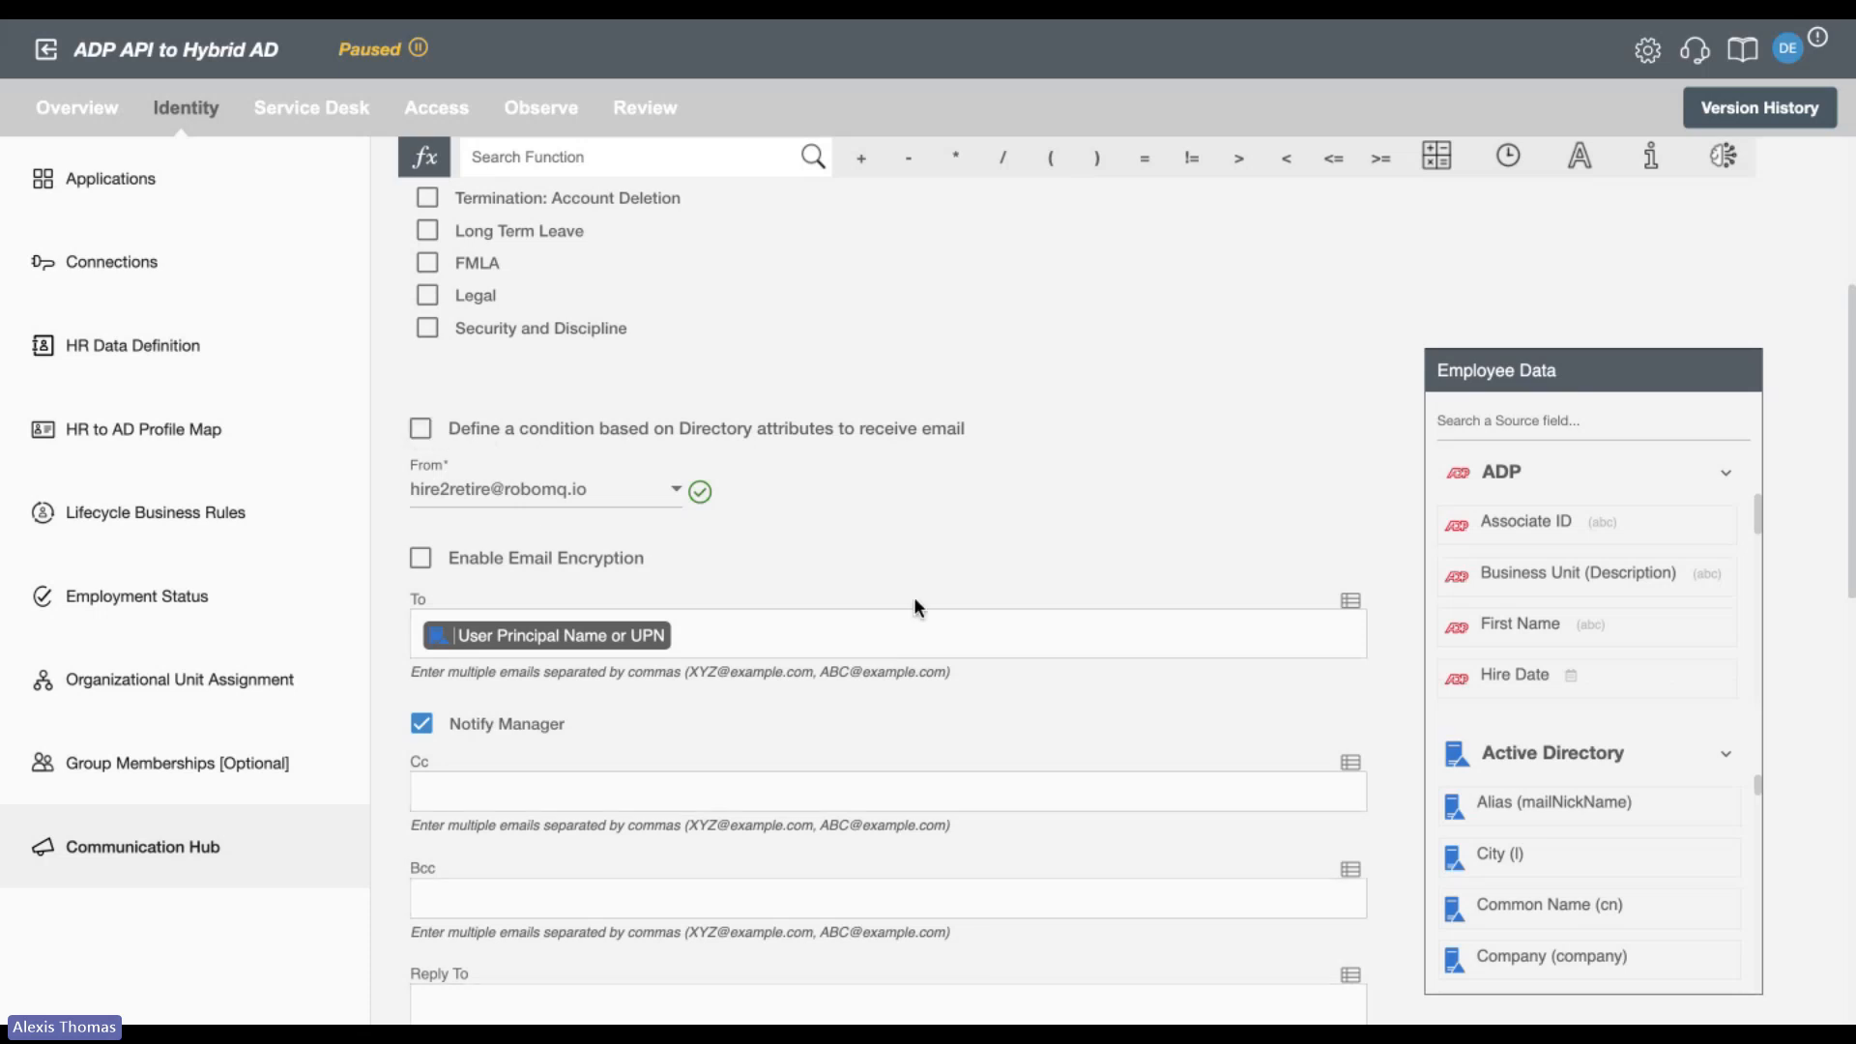
scroll(914, 595, "down", 1)
left_click(600, 414)
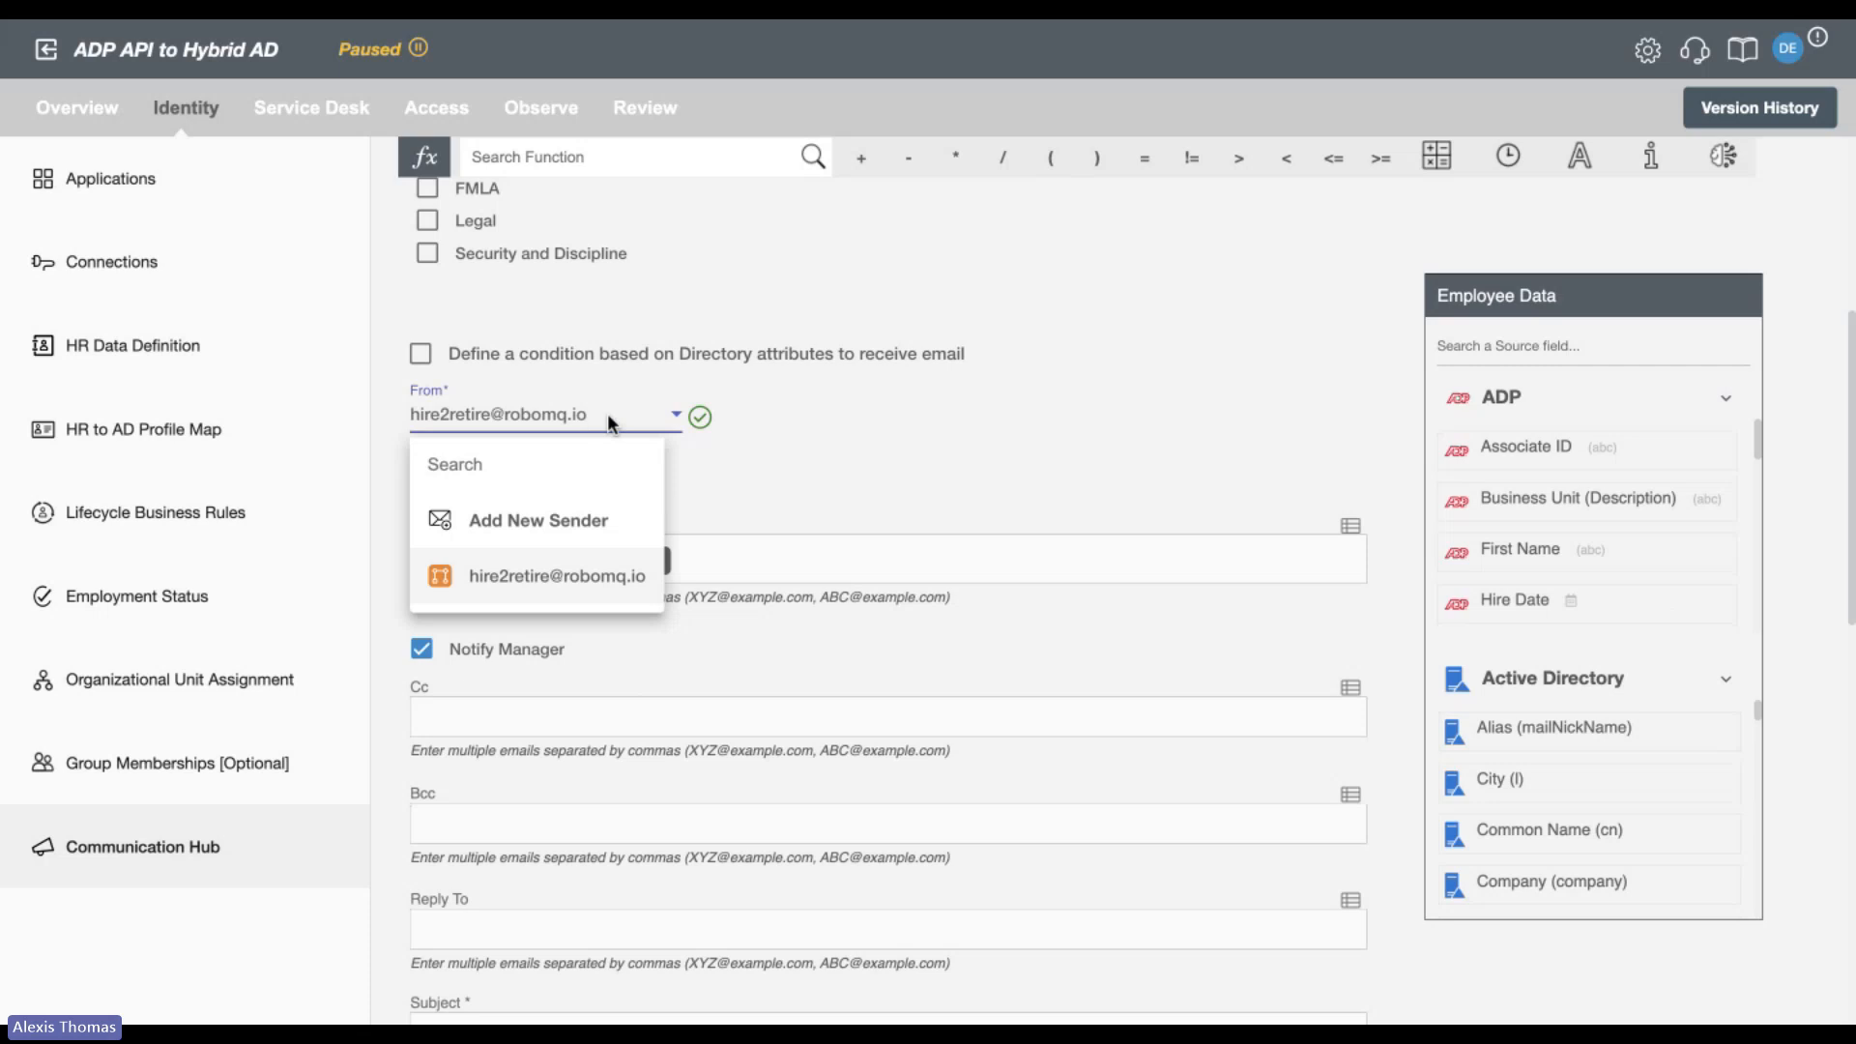
left_click(893, 426)
Review the template's recipient fields, manager notification, subject, and message body with its employee data placeholders.
scroll(895, 434, "down", 3)
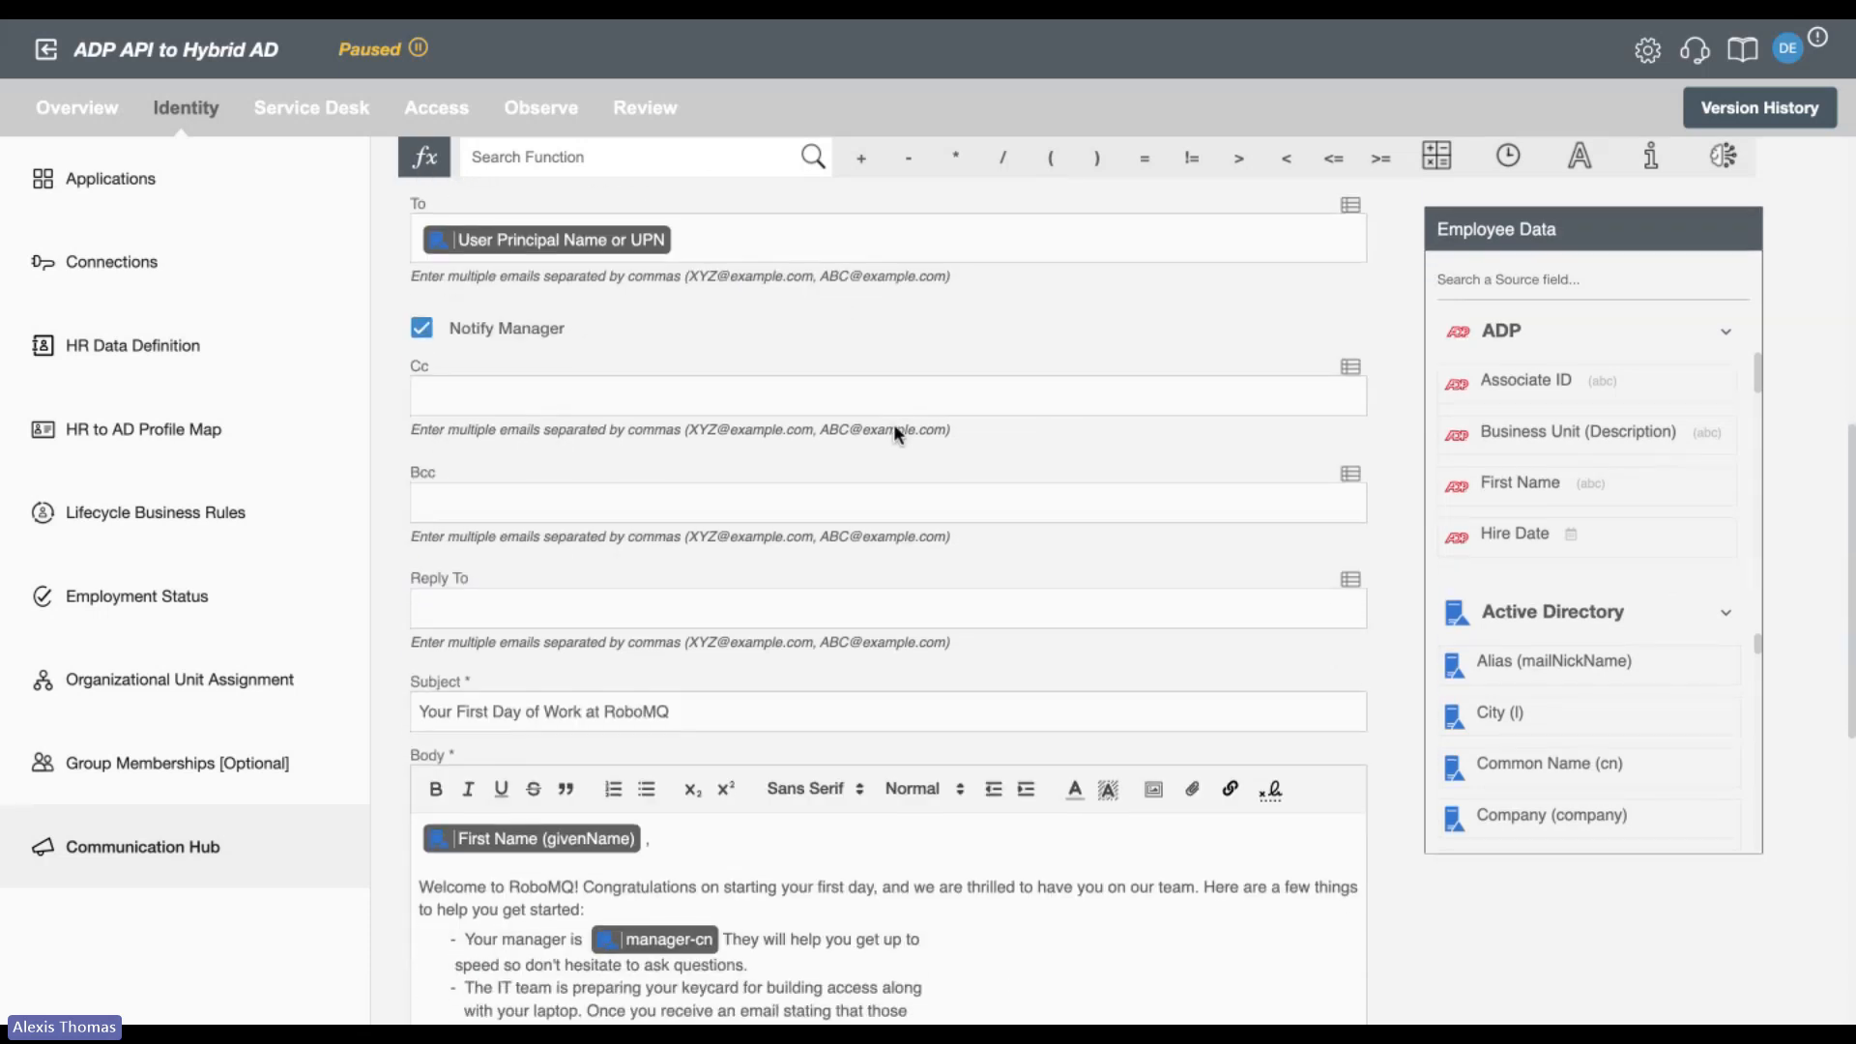
scroll(895, 425, "down", 3)
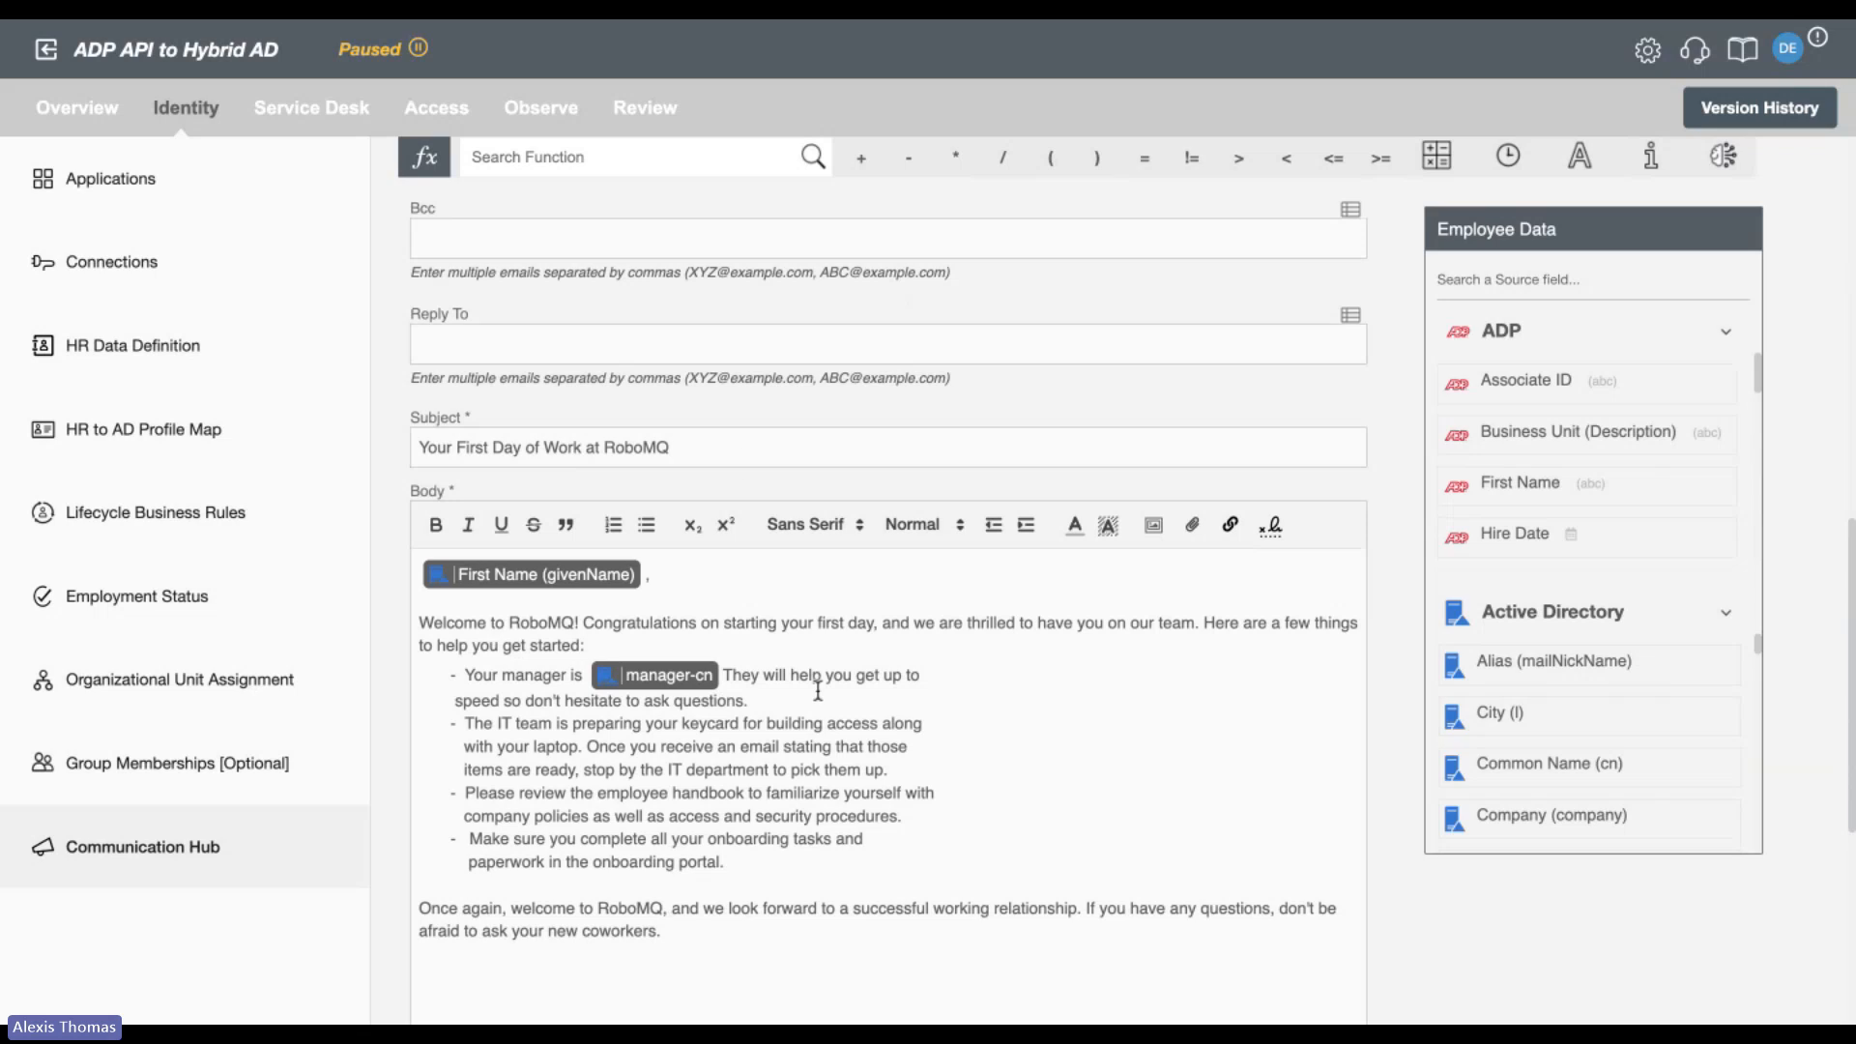
scroll(818, 690, "down", 1)
scroll(1578, 476, "down", 1)
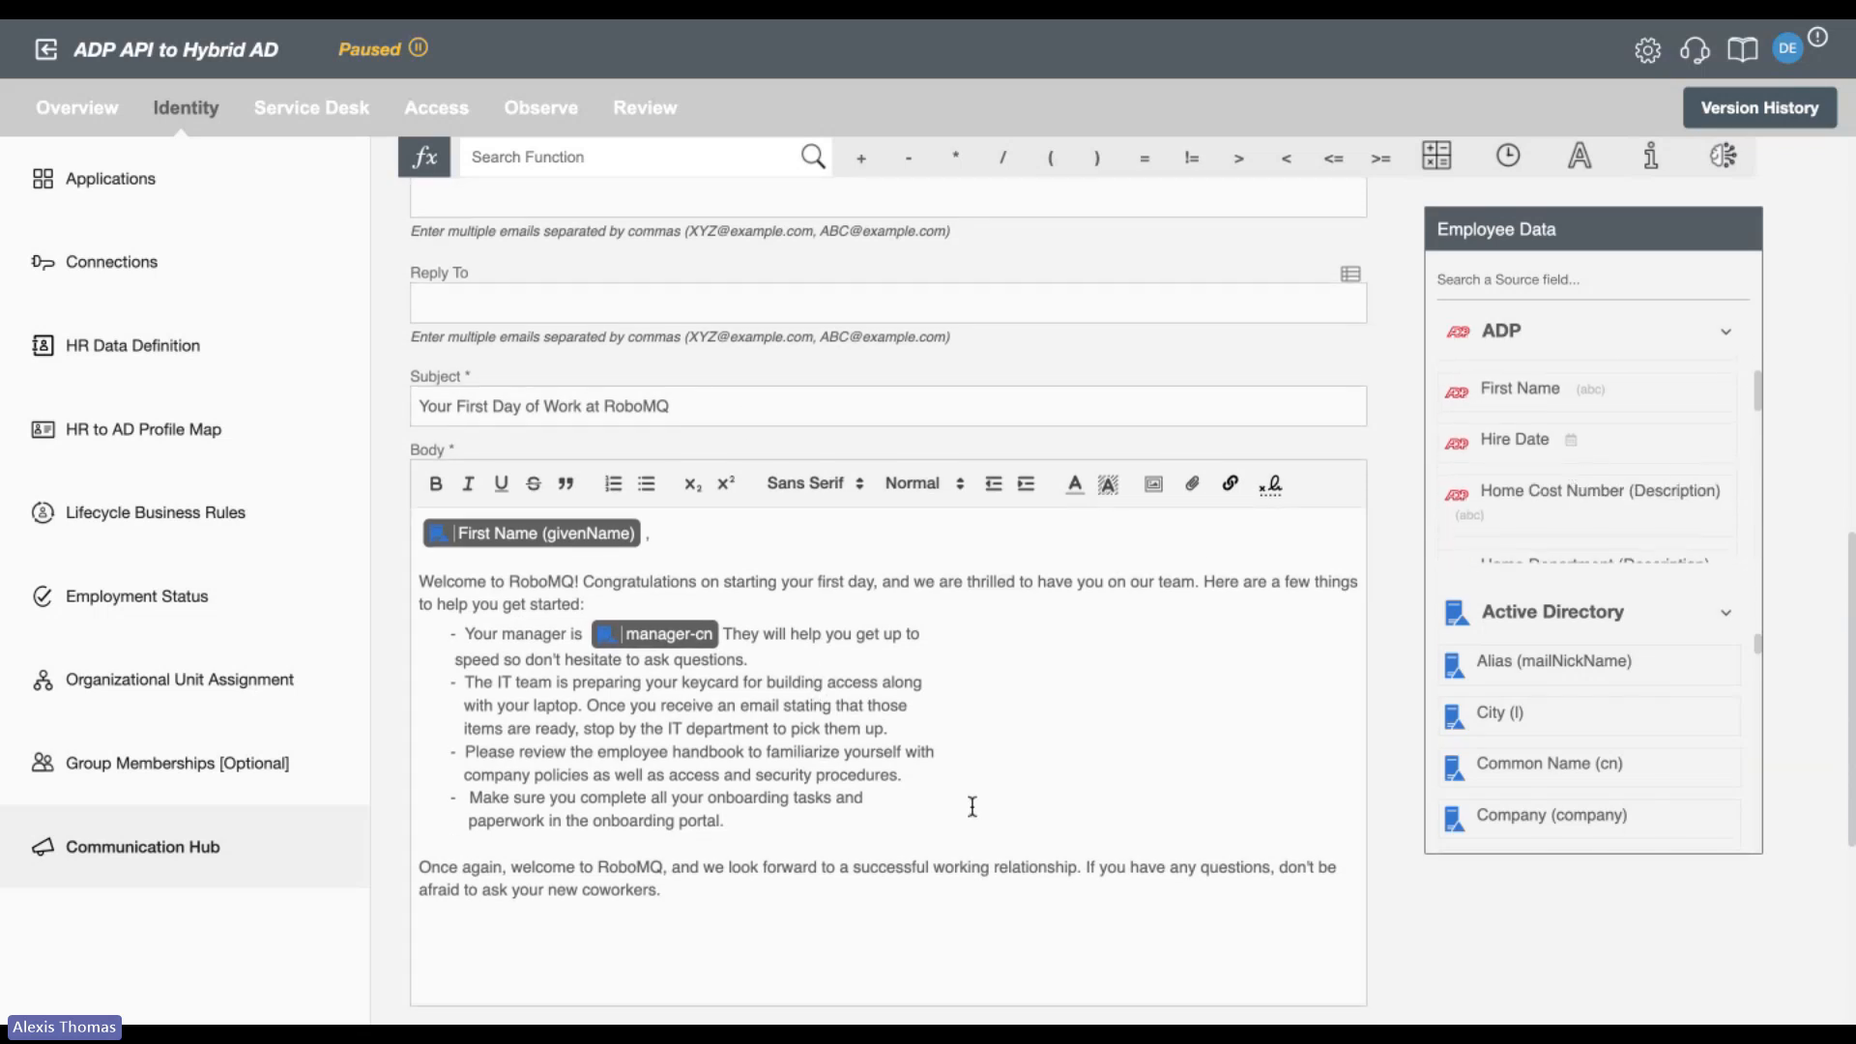
scroll(972, 806, "down", 2)
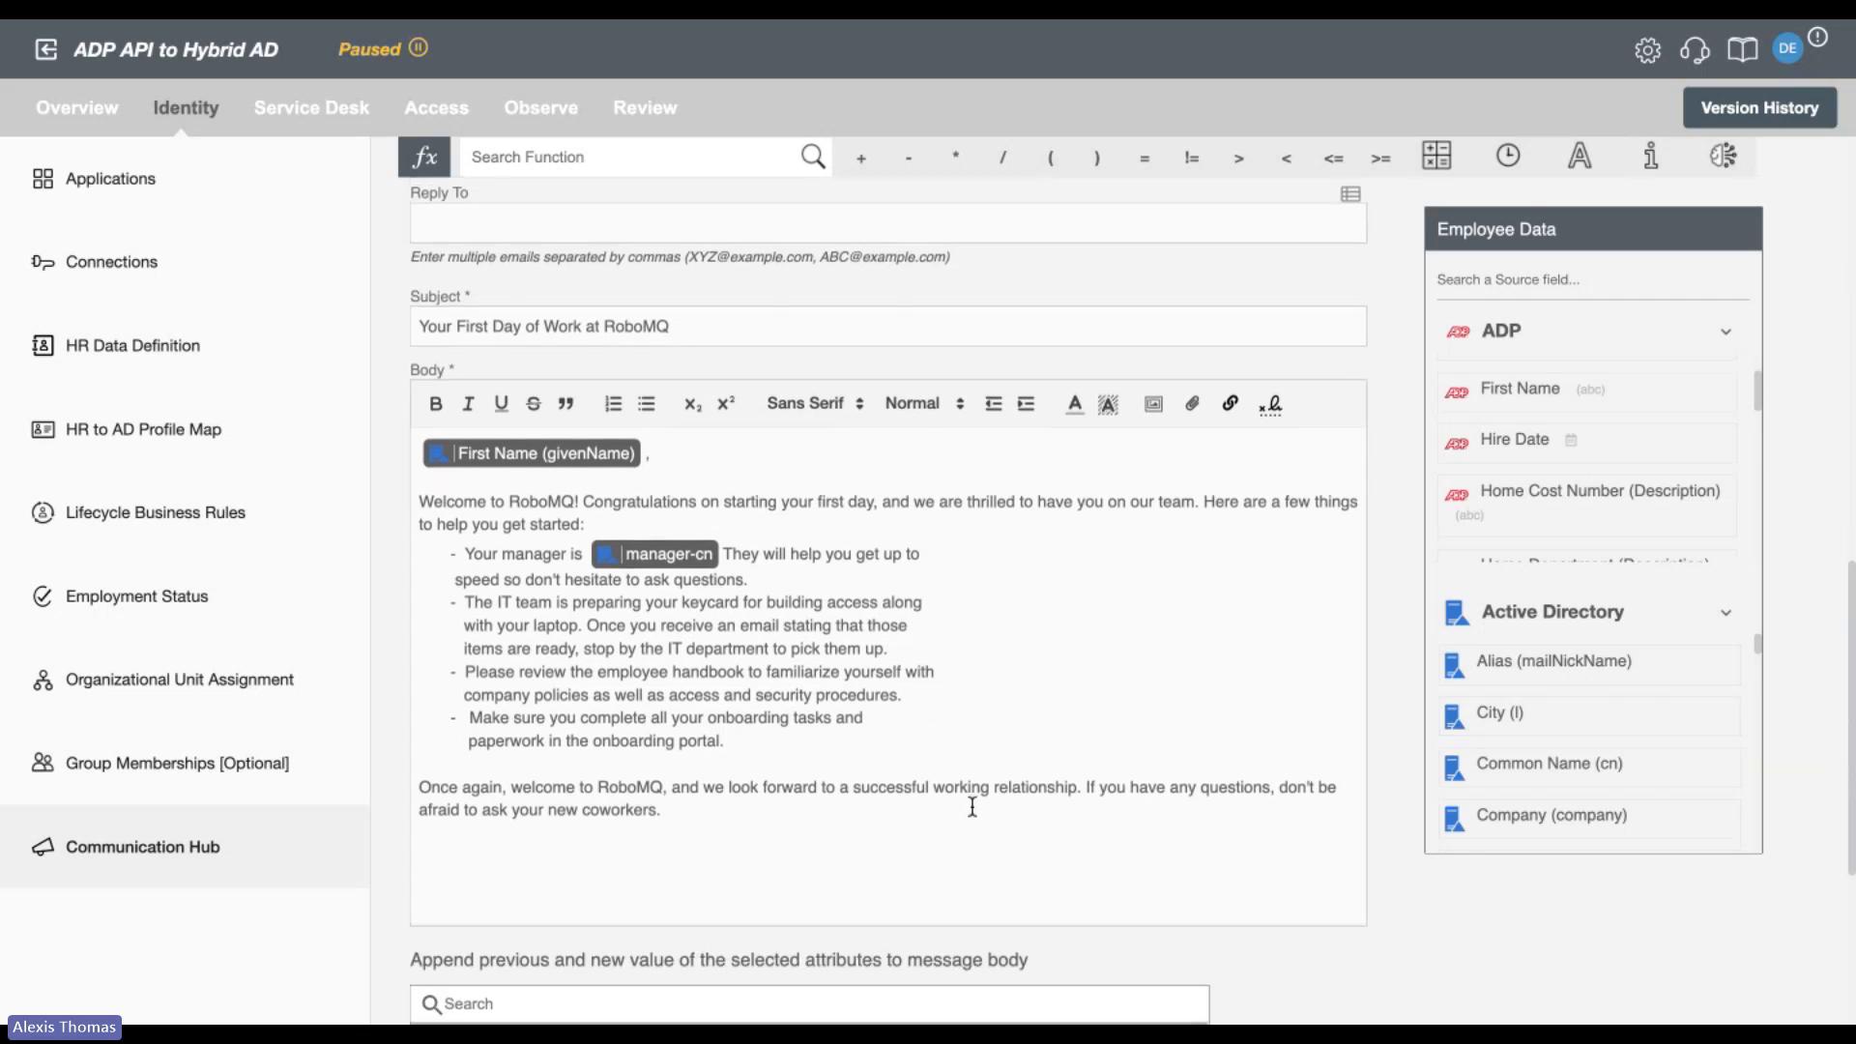
Insert RoboMQ's signature at the end of the email body.
left_click(1274, 404)
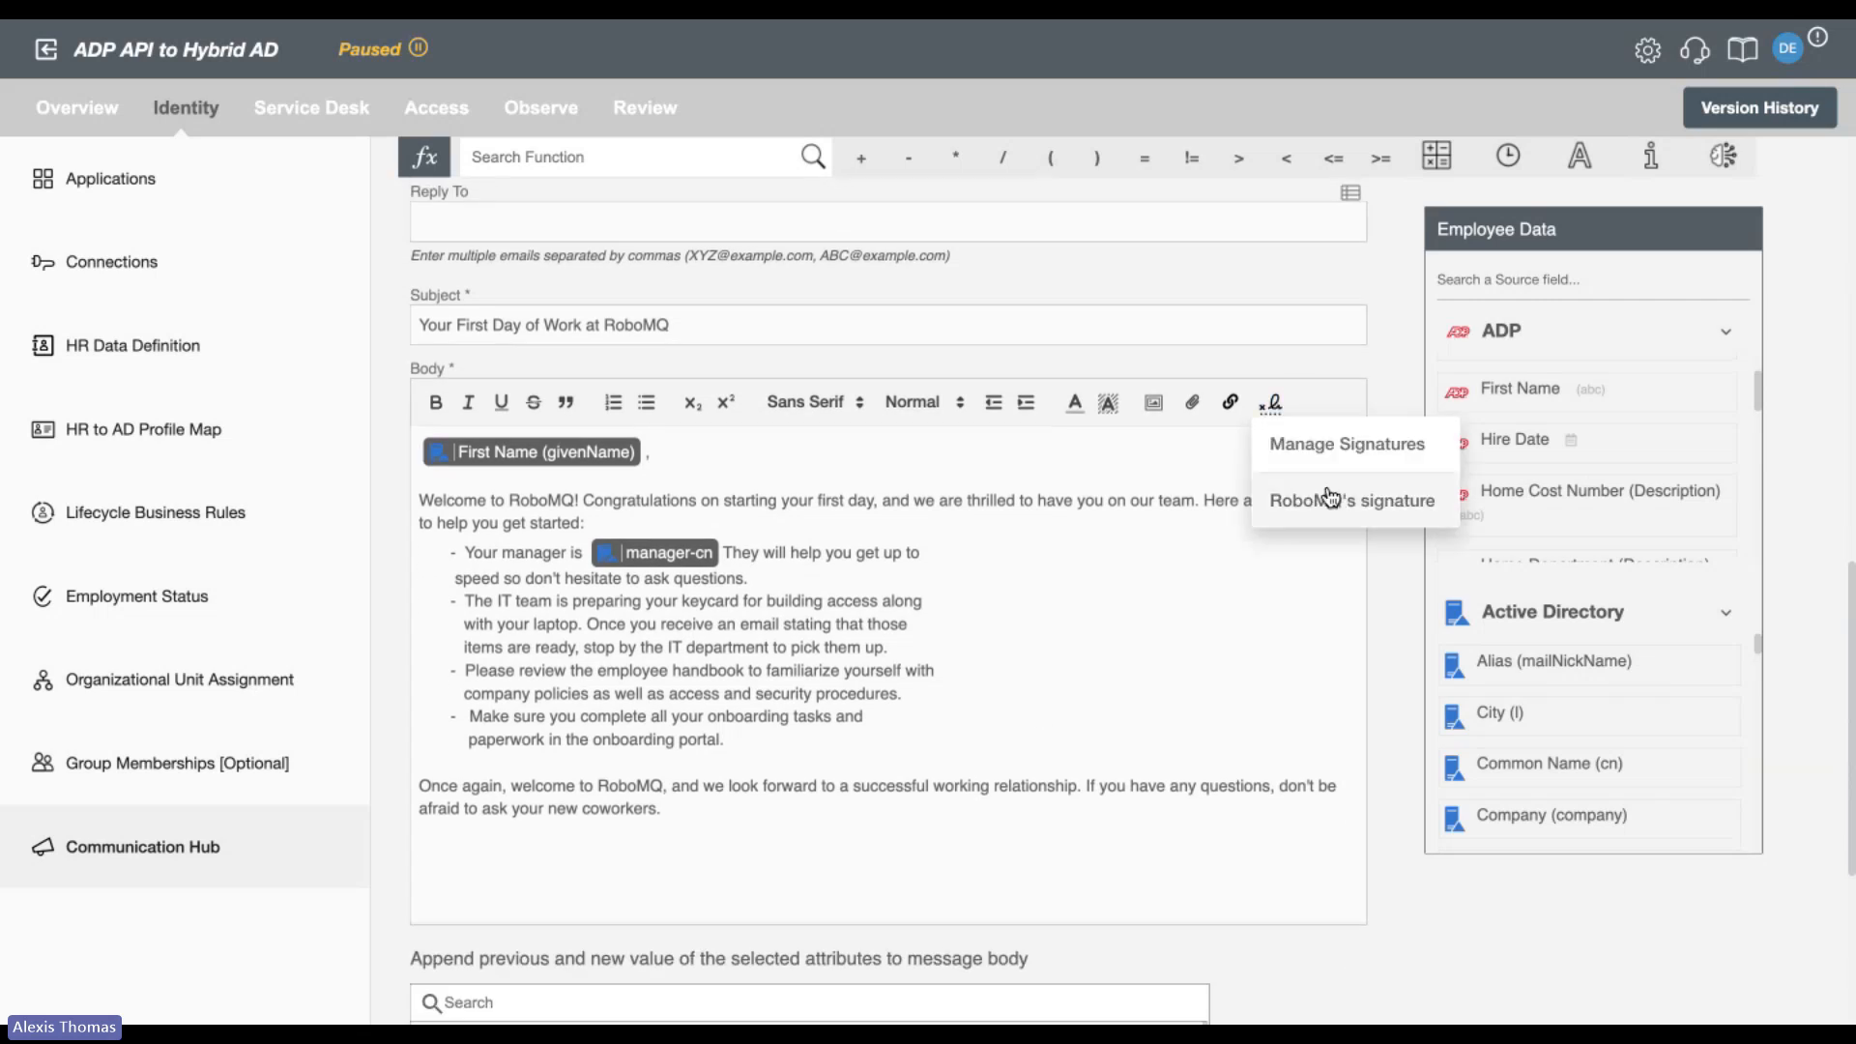
left_click(1329, 499)
scroll(1177, 757, "down", 3)
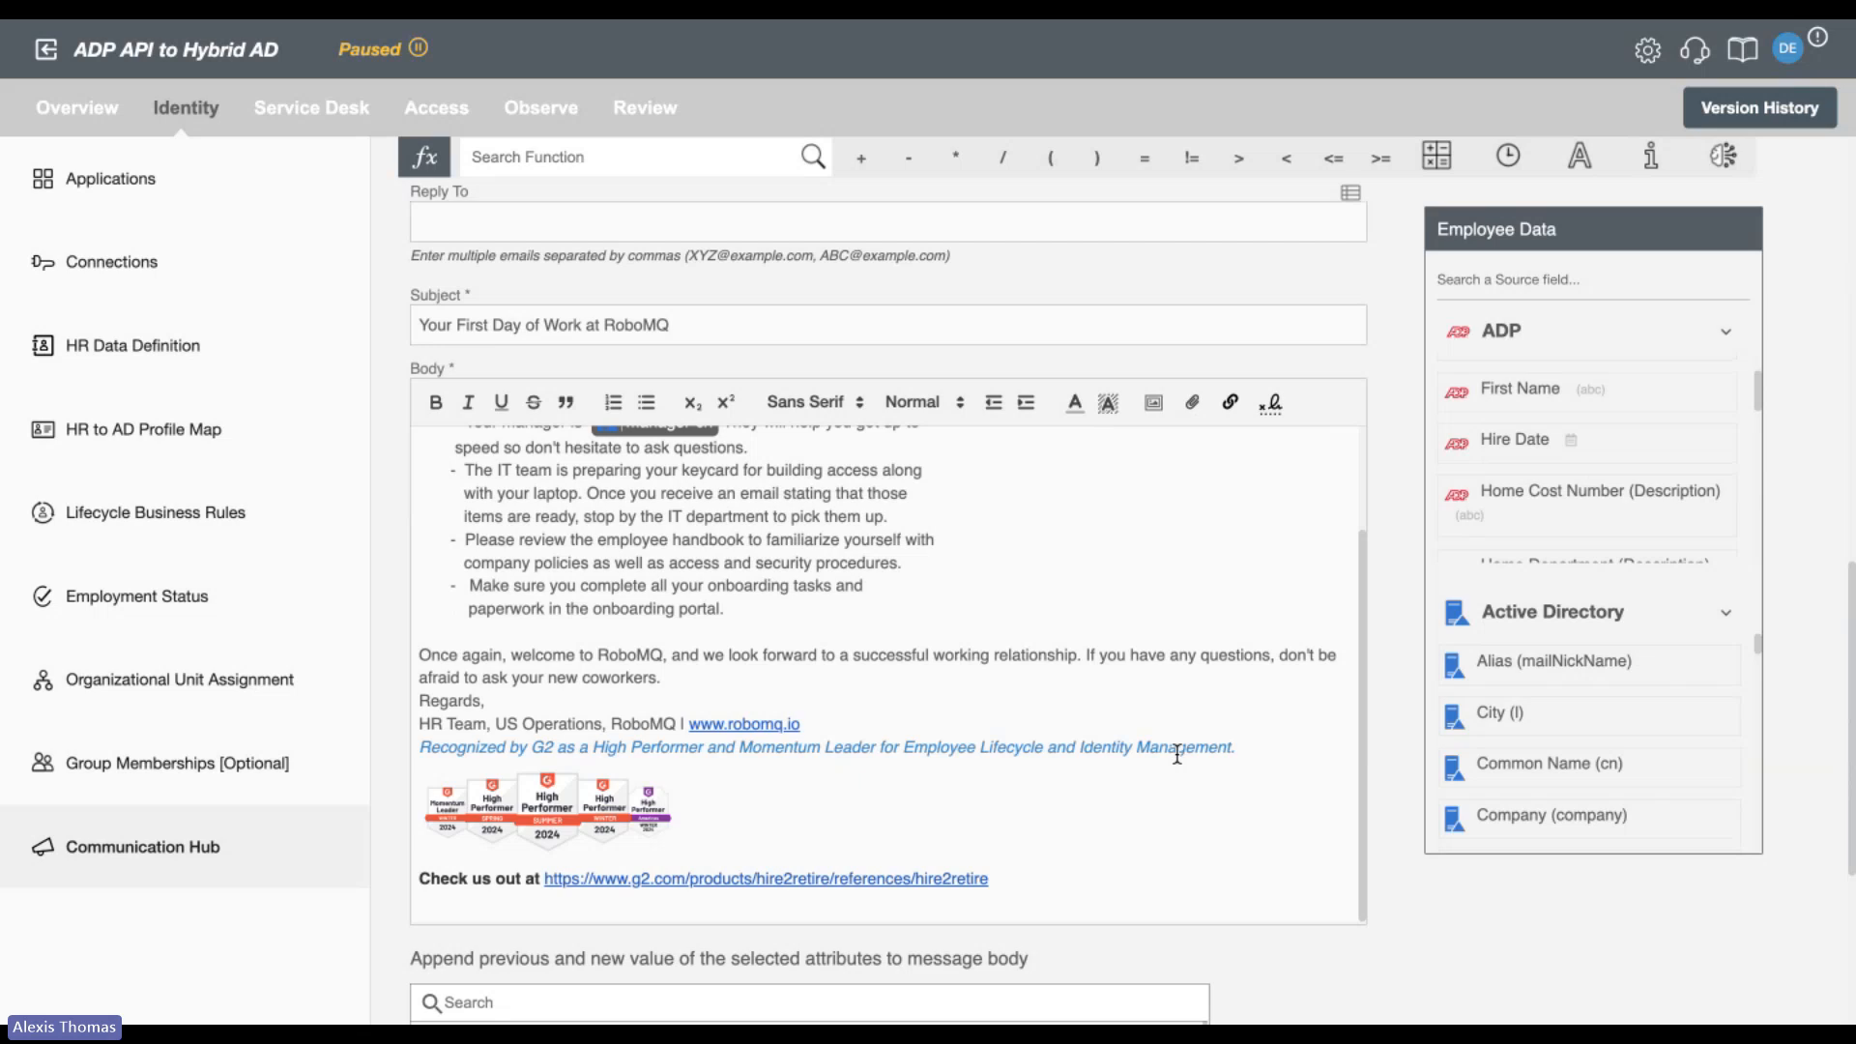
Review the list of attributes whose previous and new values can be appended to the message body.
scroll(1389, 766, "down", 1)
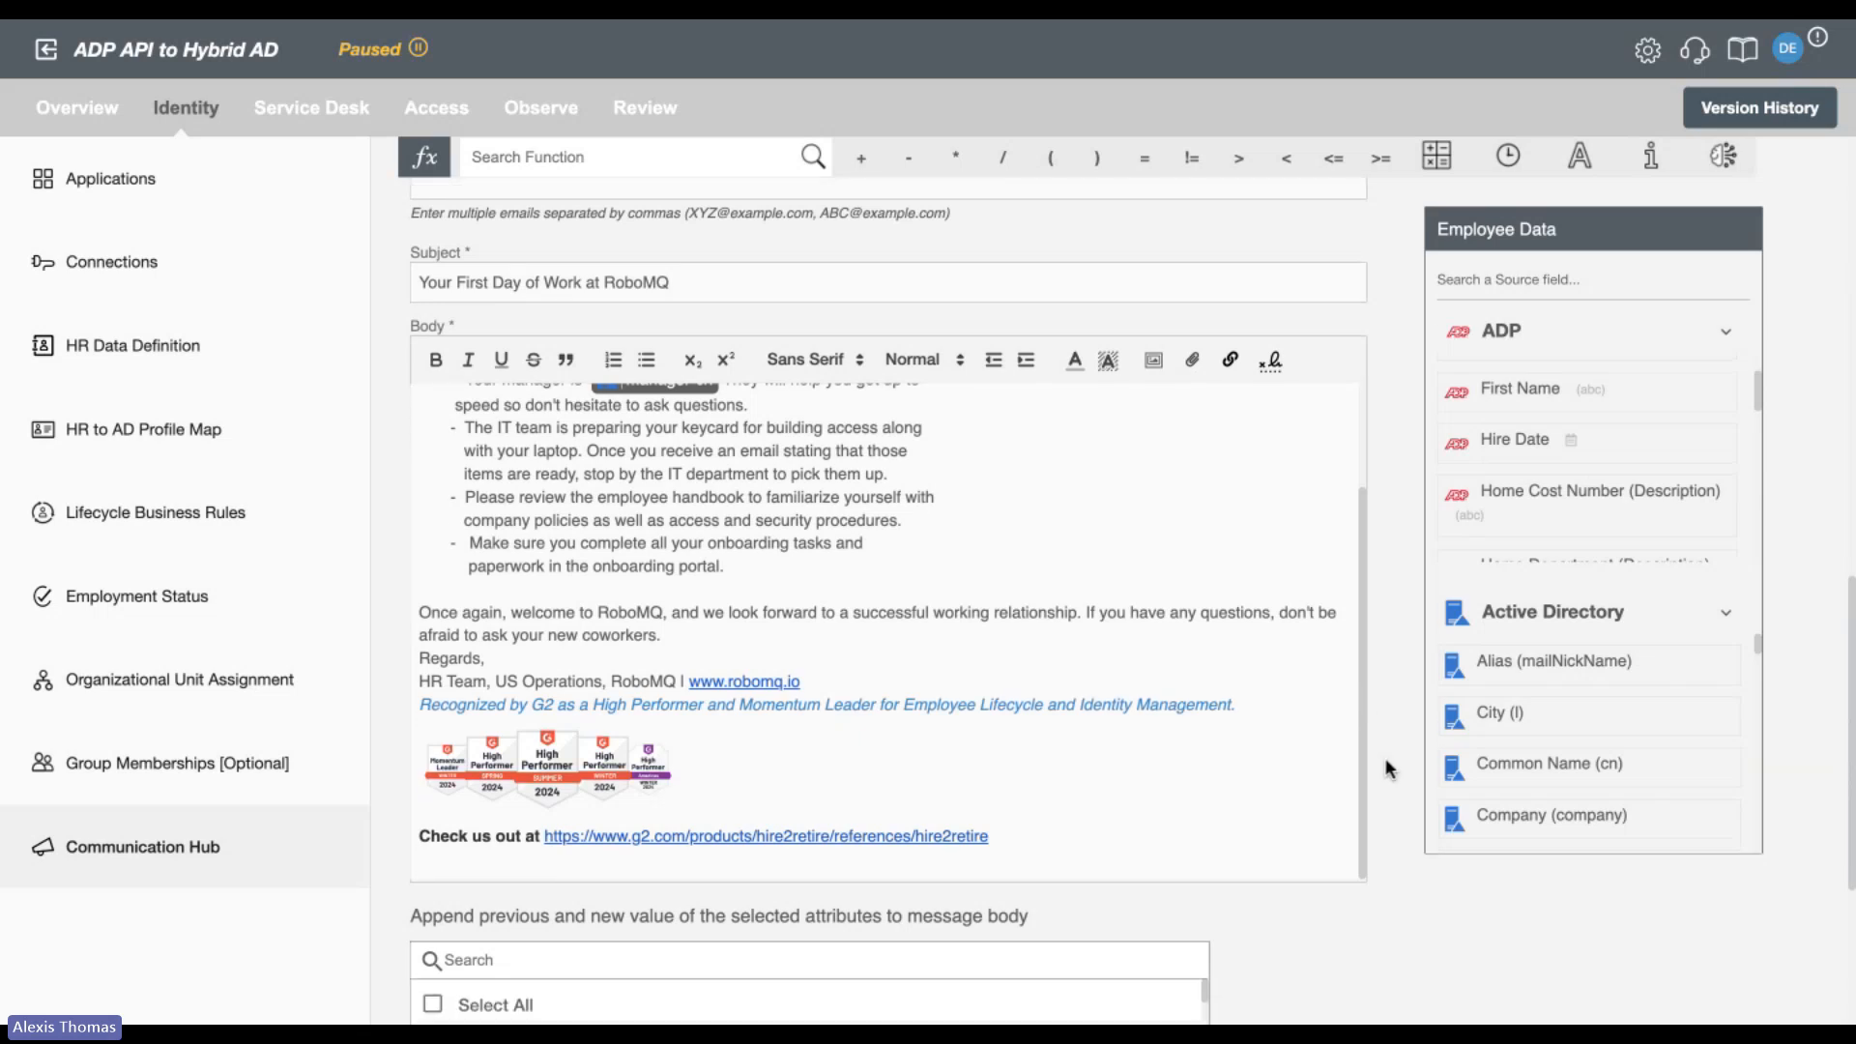
scroll(1389, 768, "down", 5)
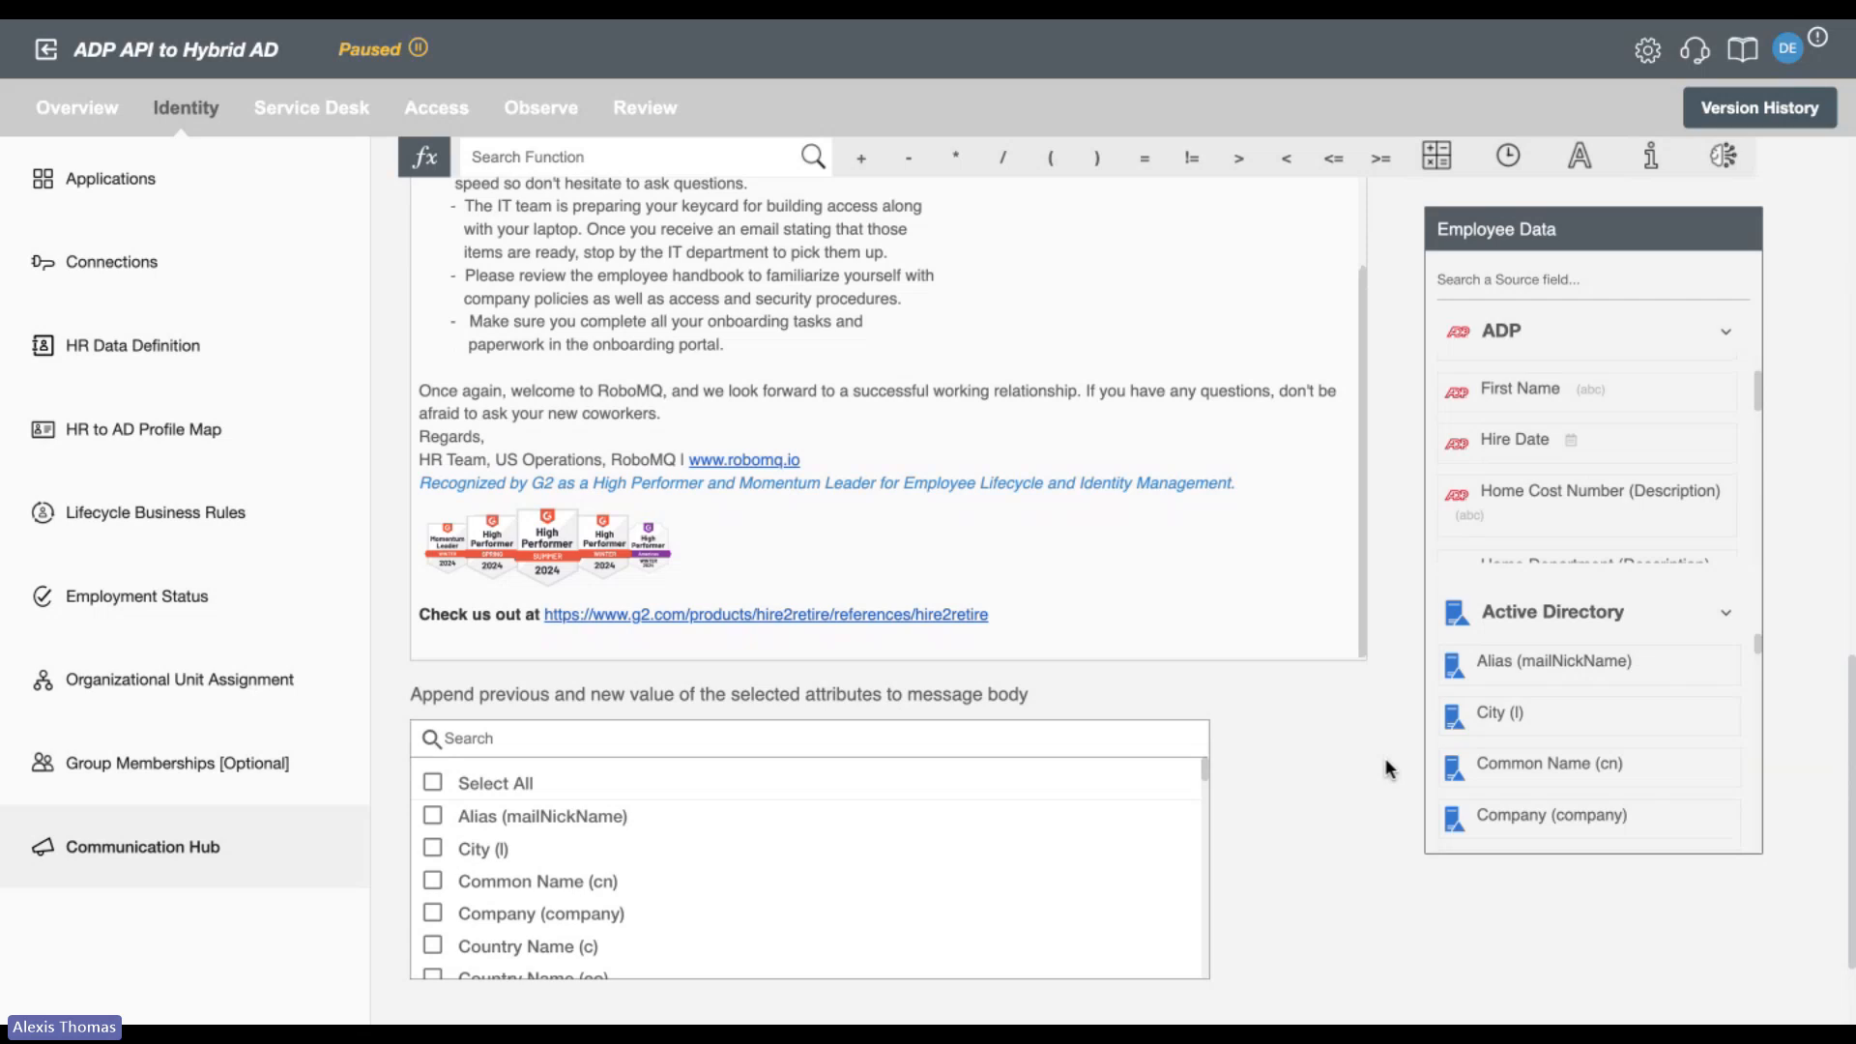
scroll(1390, 769, "down", 3)
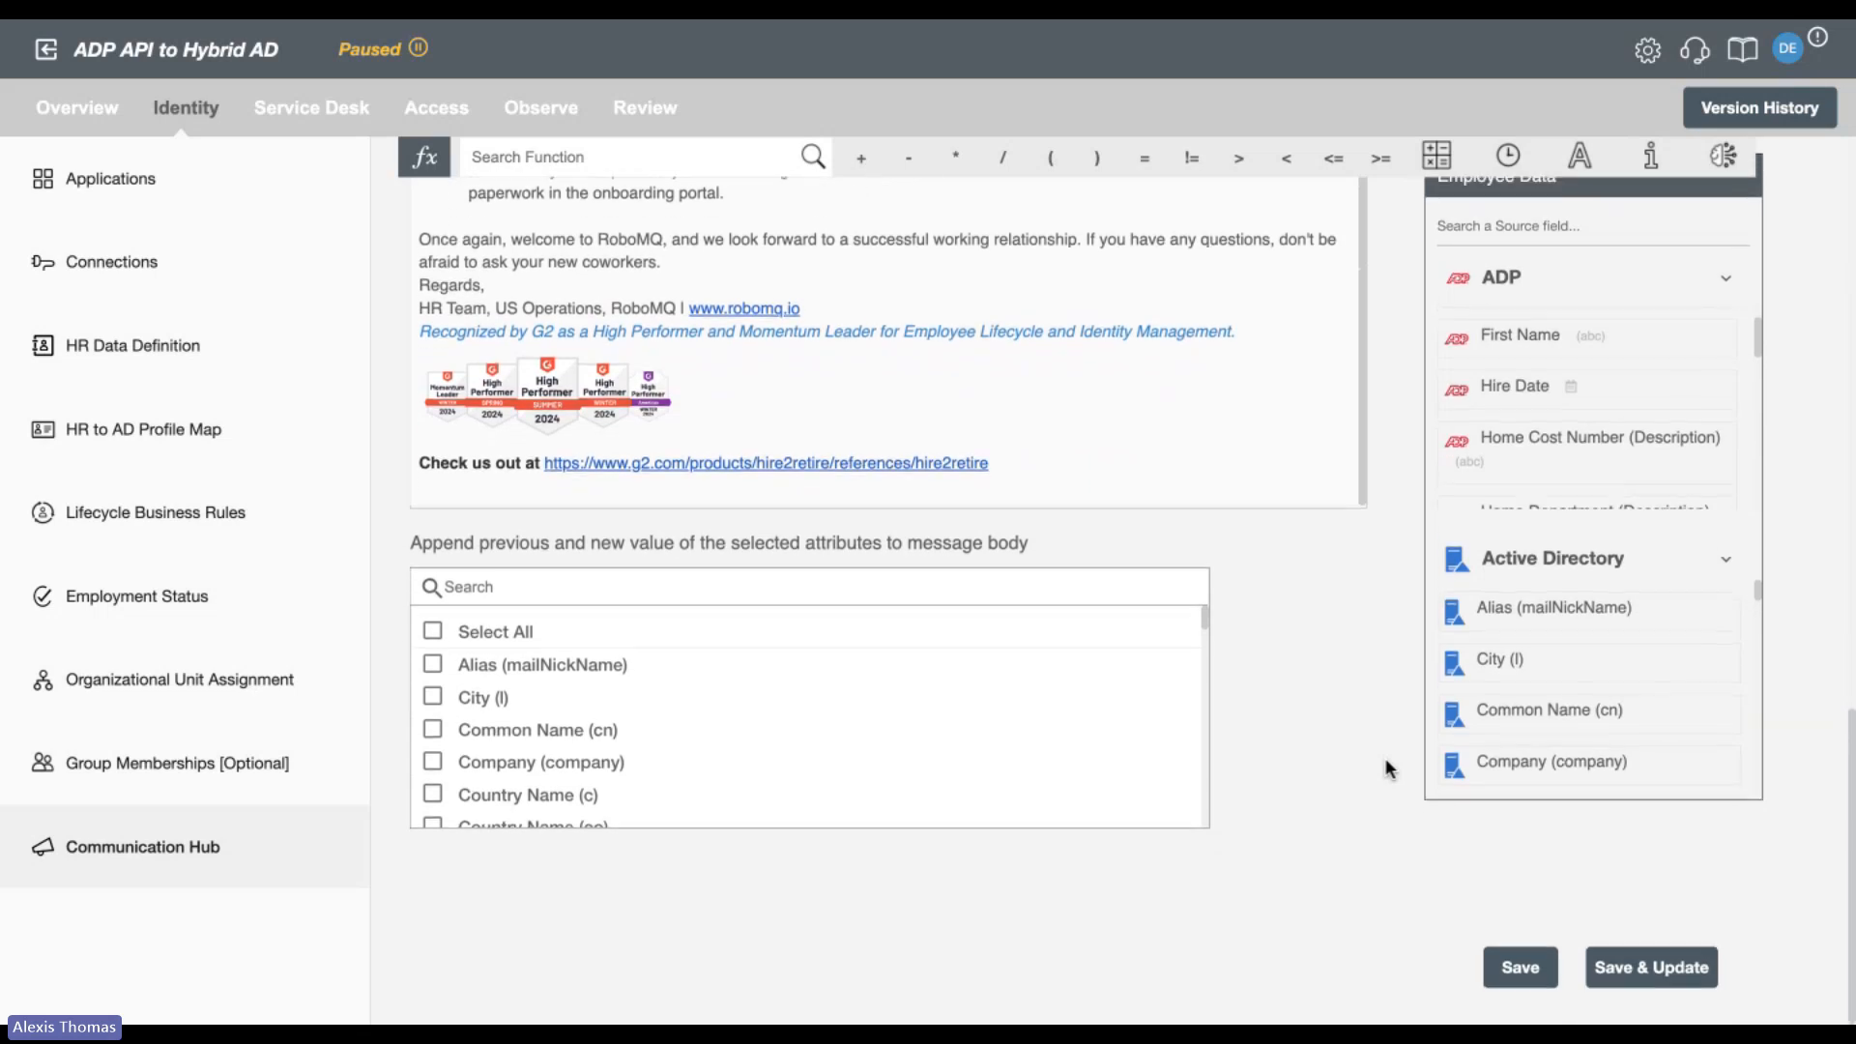
Close the first-day-of-work email template and discard its changes, returning to the Communication Hub configuration.
scroll(1390, 769, "up", 5)
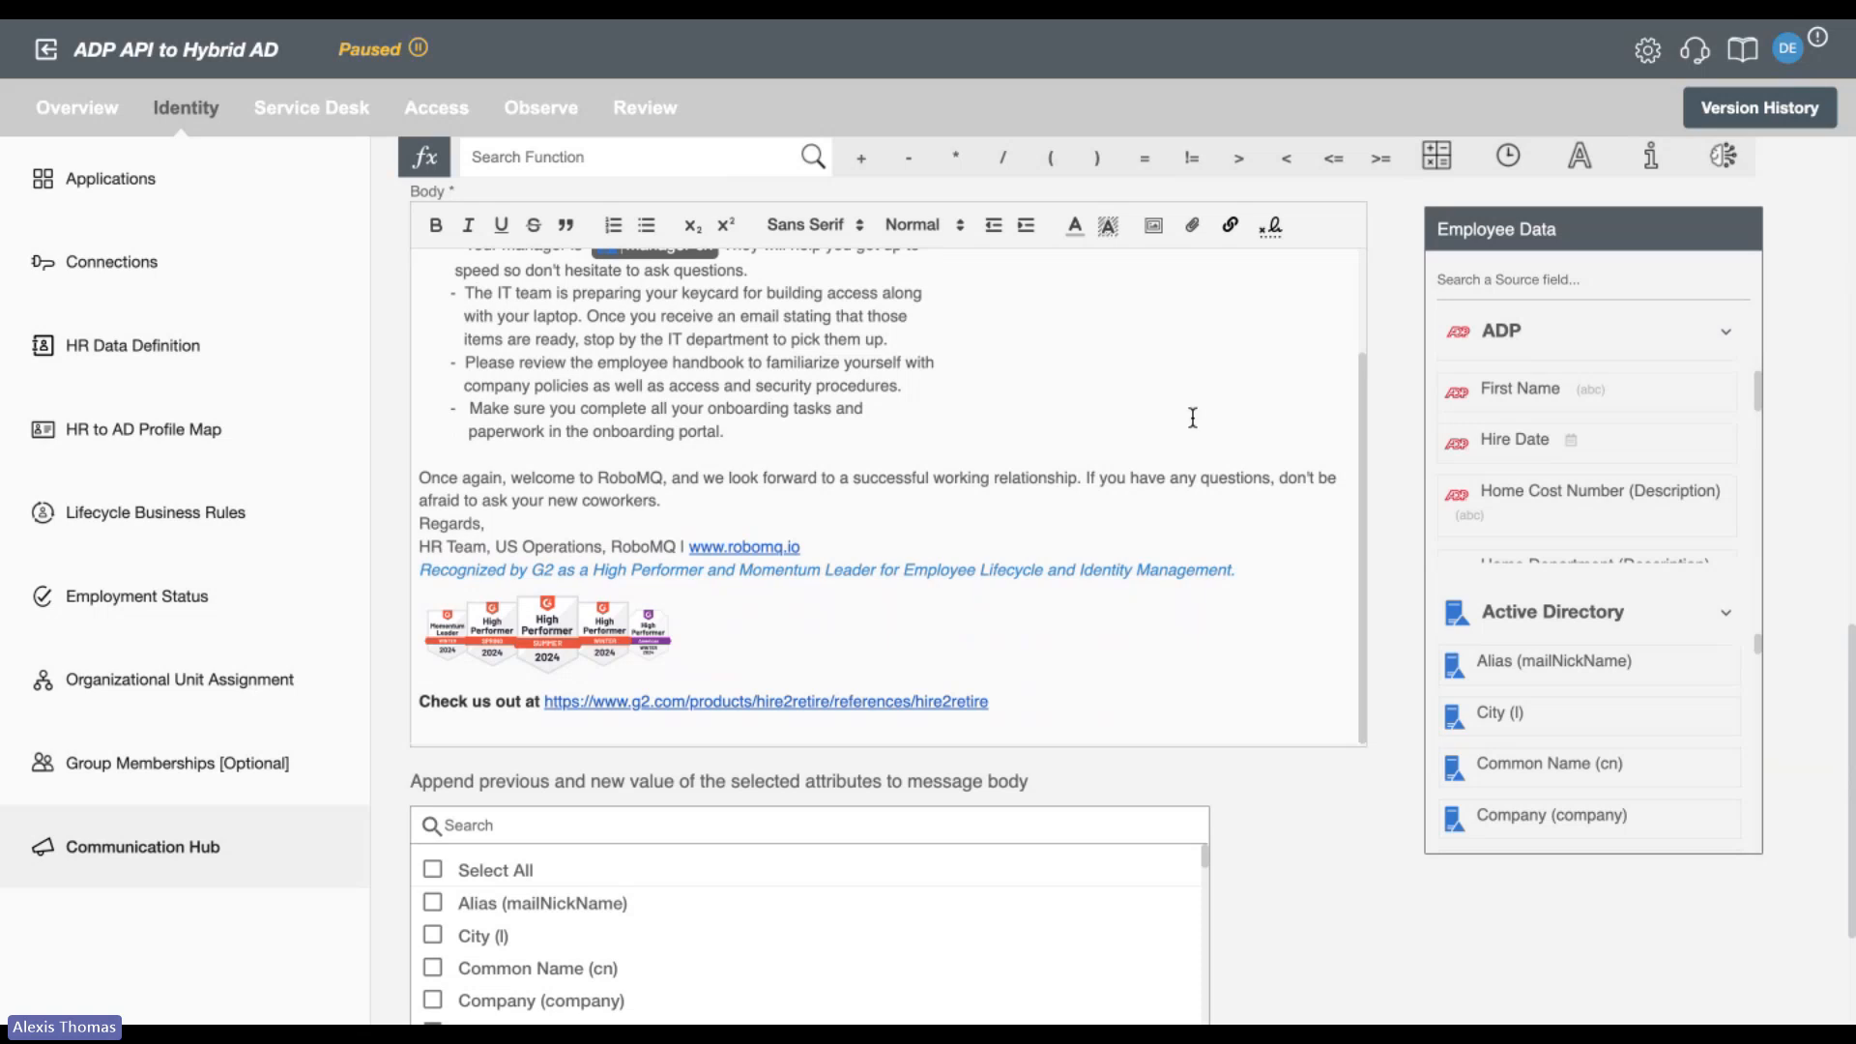
scroll(1396, 483, "up", 1)
scroll(1396, 474, "up", 2)
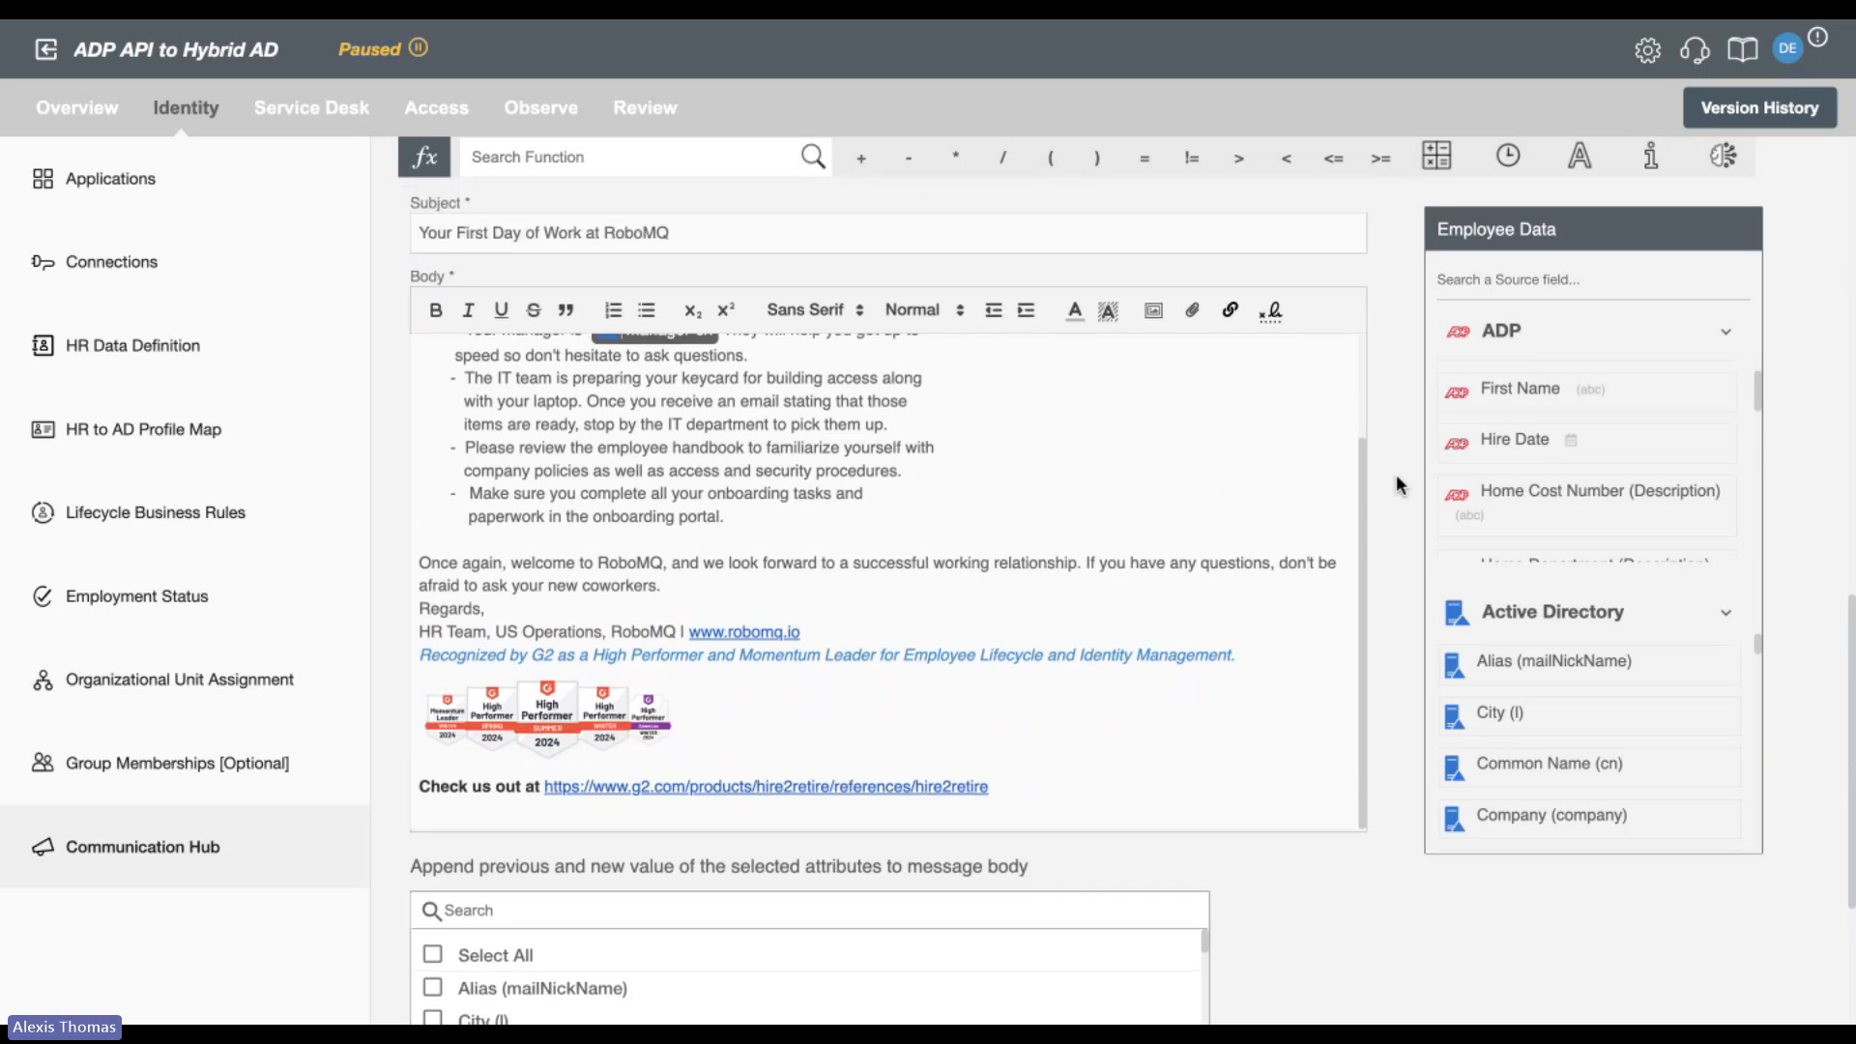
scroll(1396, 474, "up", 1)
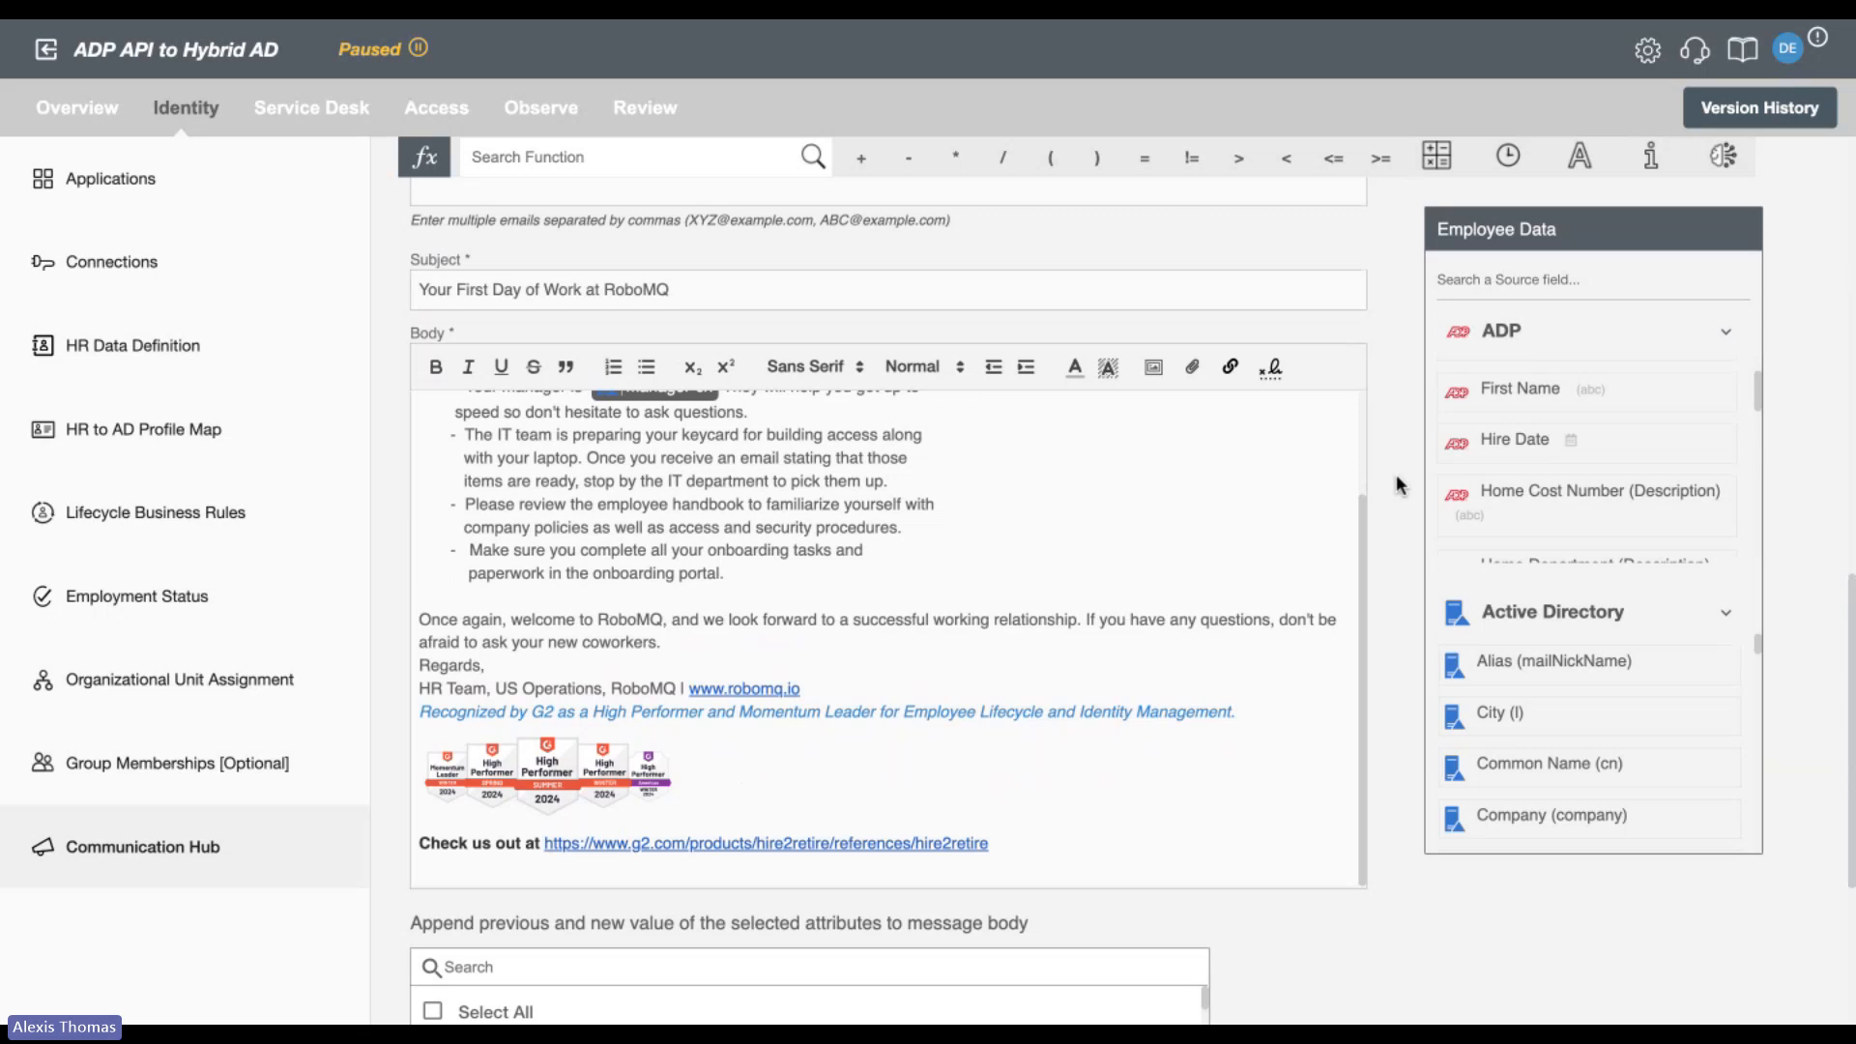
scroll(1396, 478, "up", 1)
scroll(1396, 476, "up", 10)
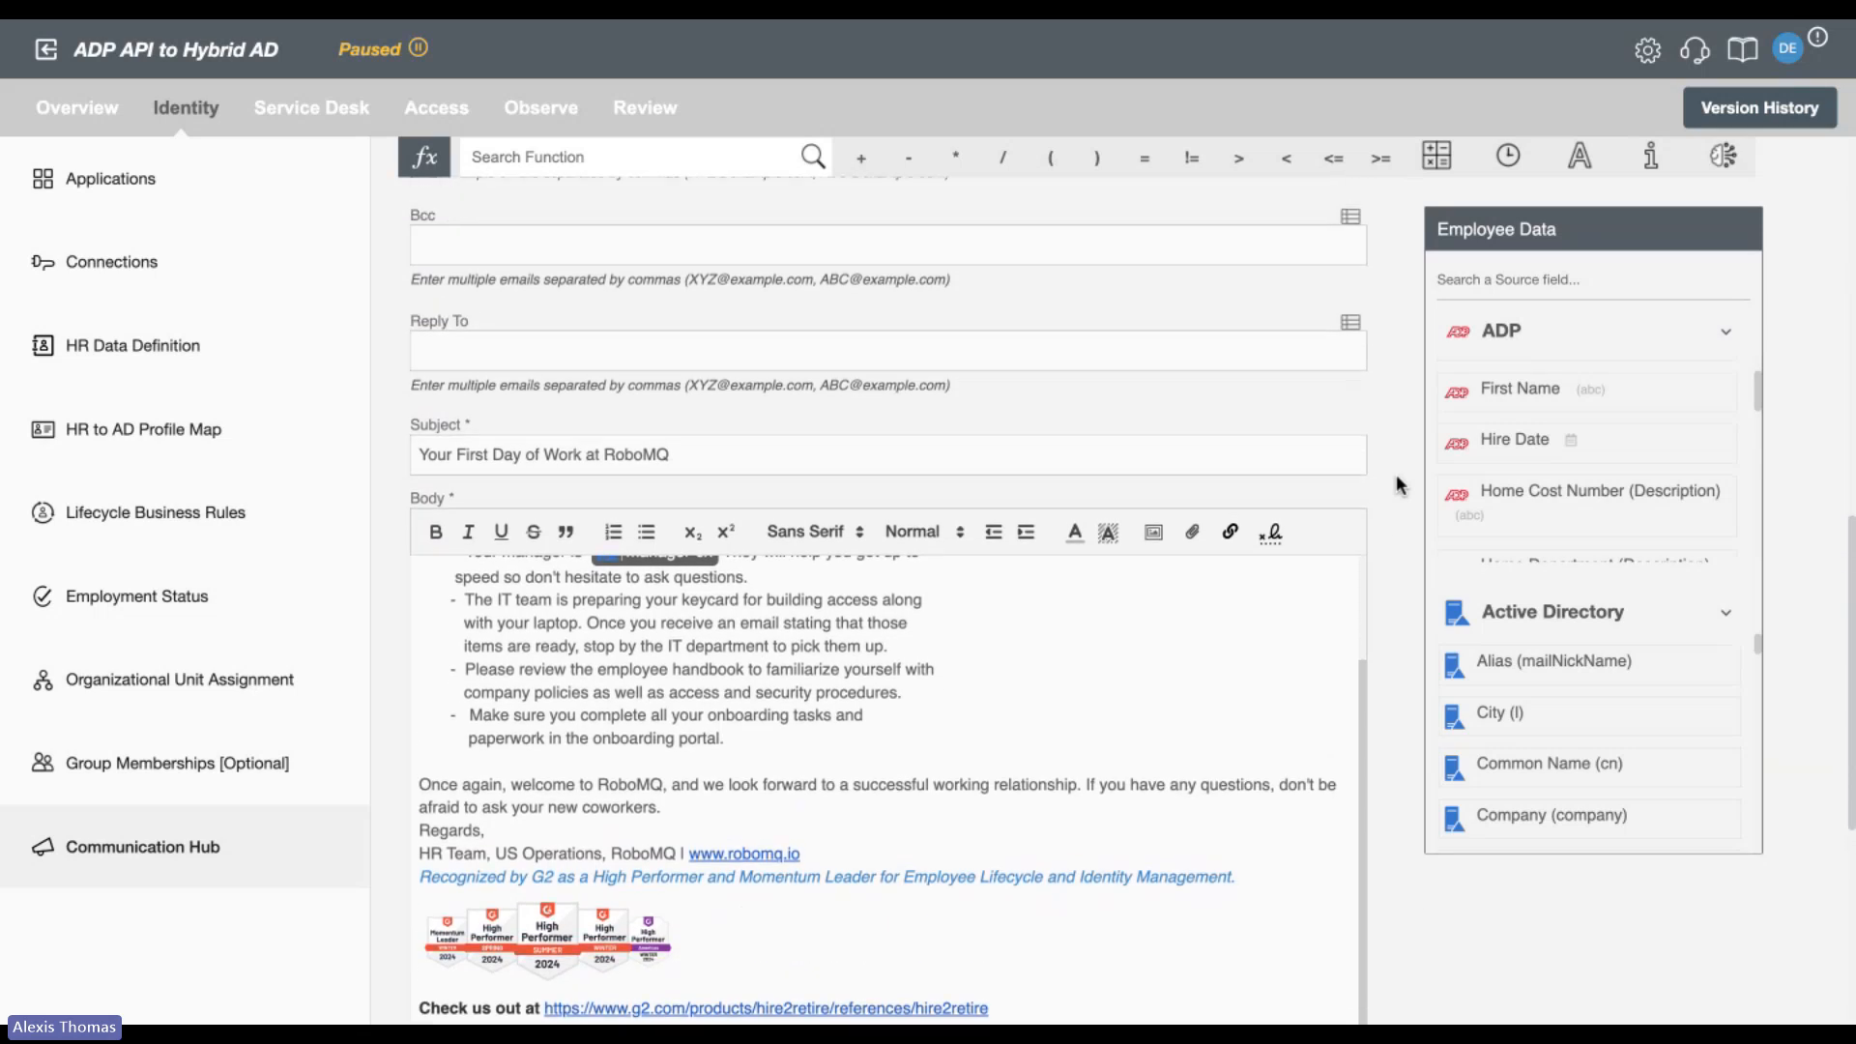
scroll(1396, 473, "up", 12)
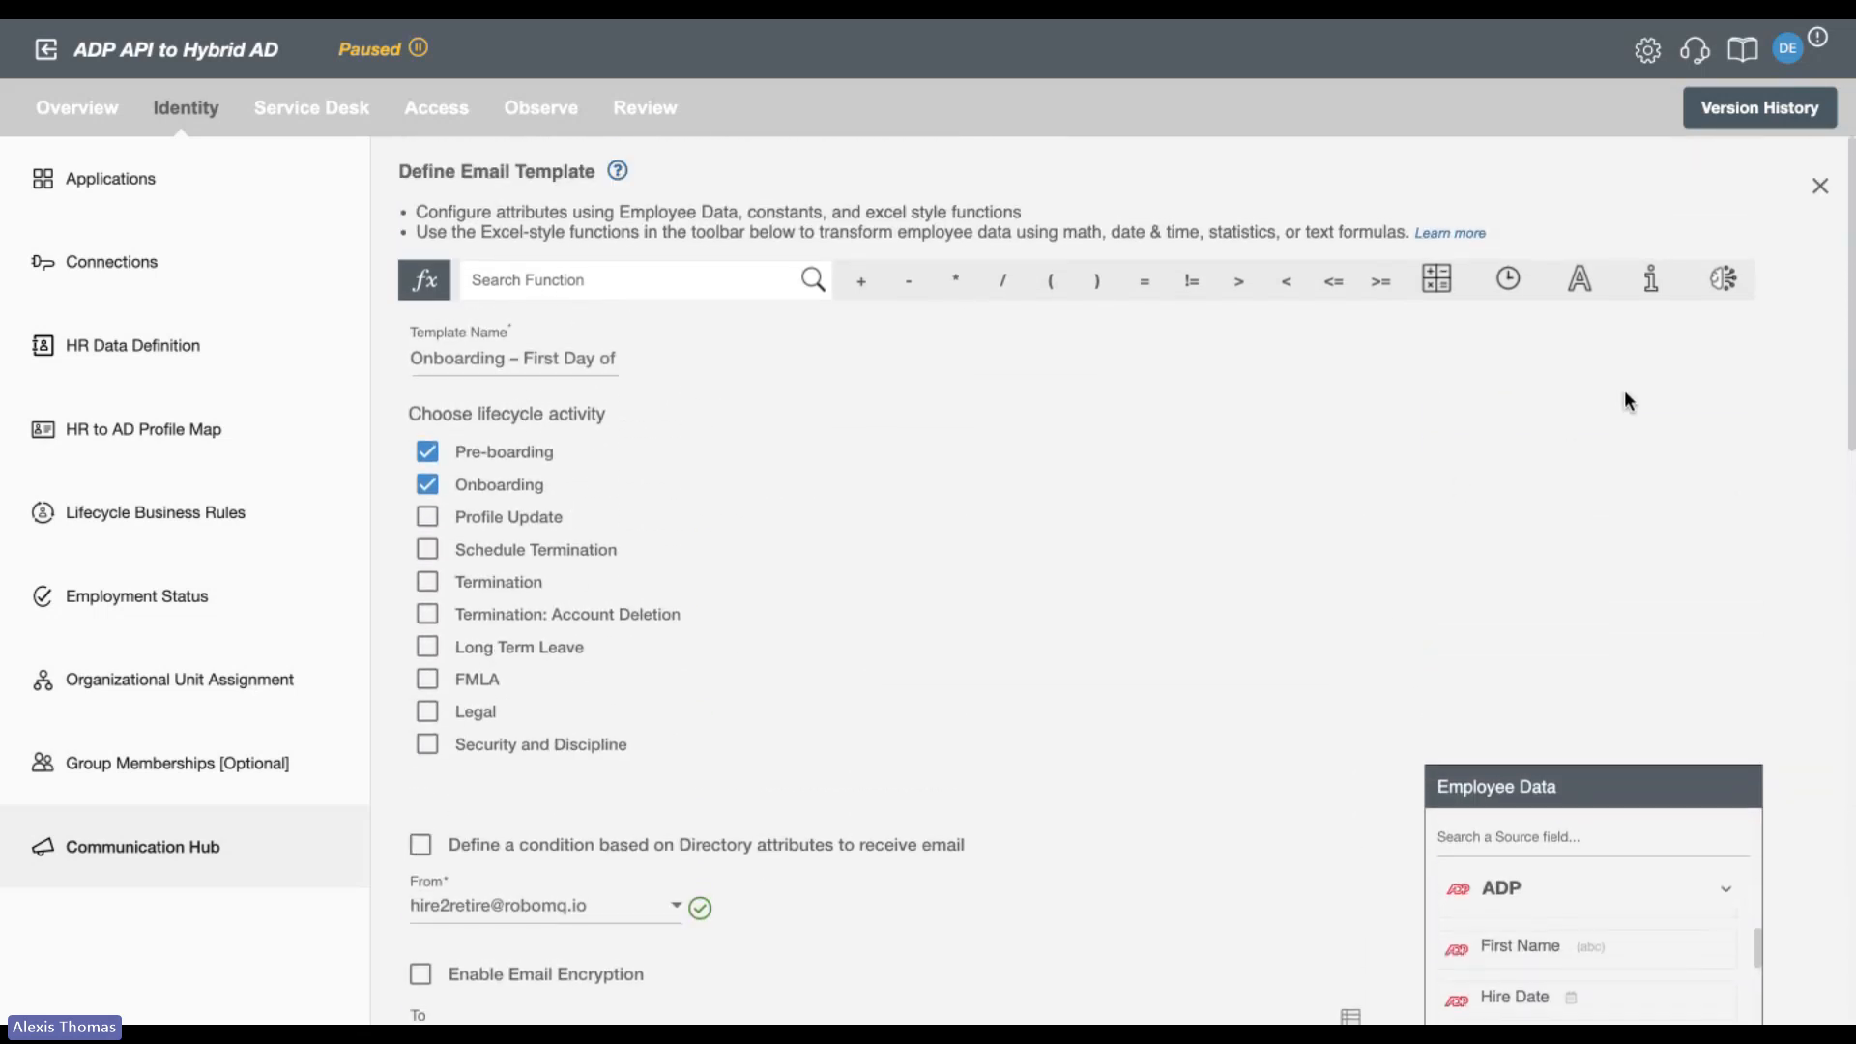
left_click(1820, 186)
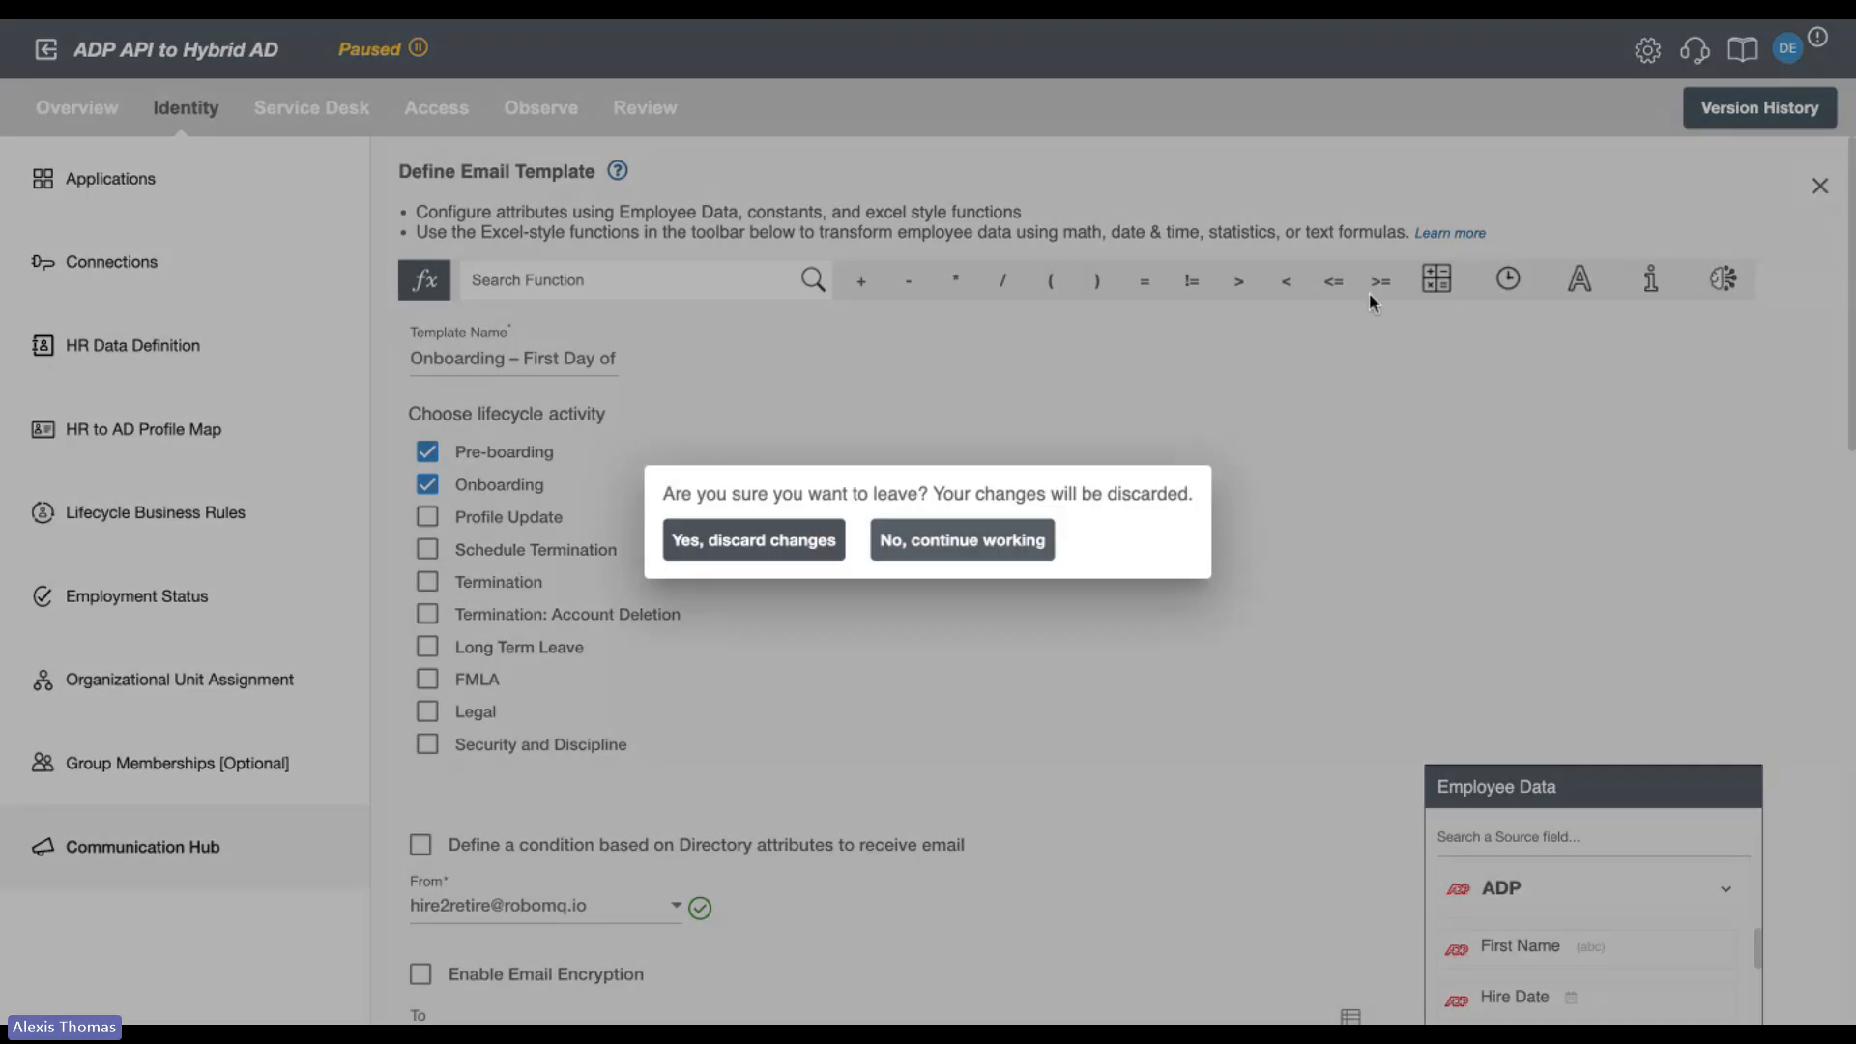
left_click(741, 544)
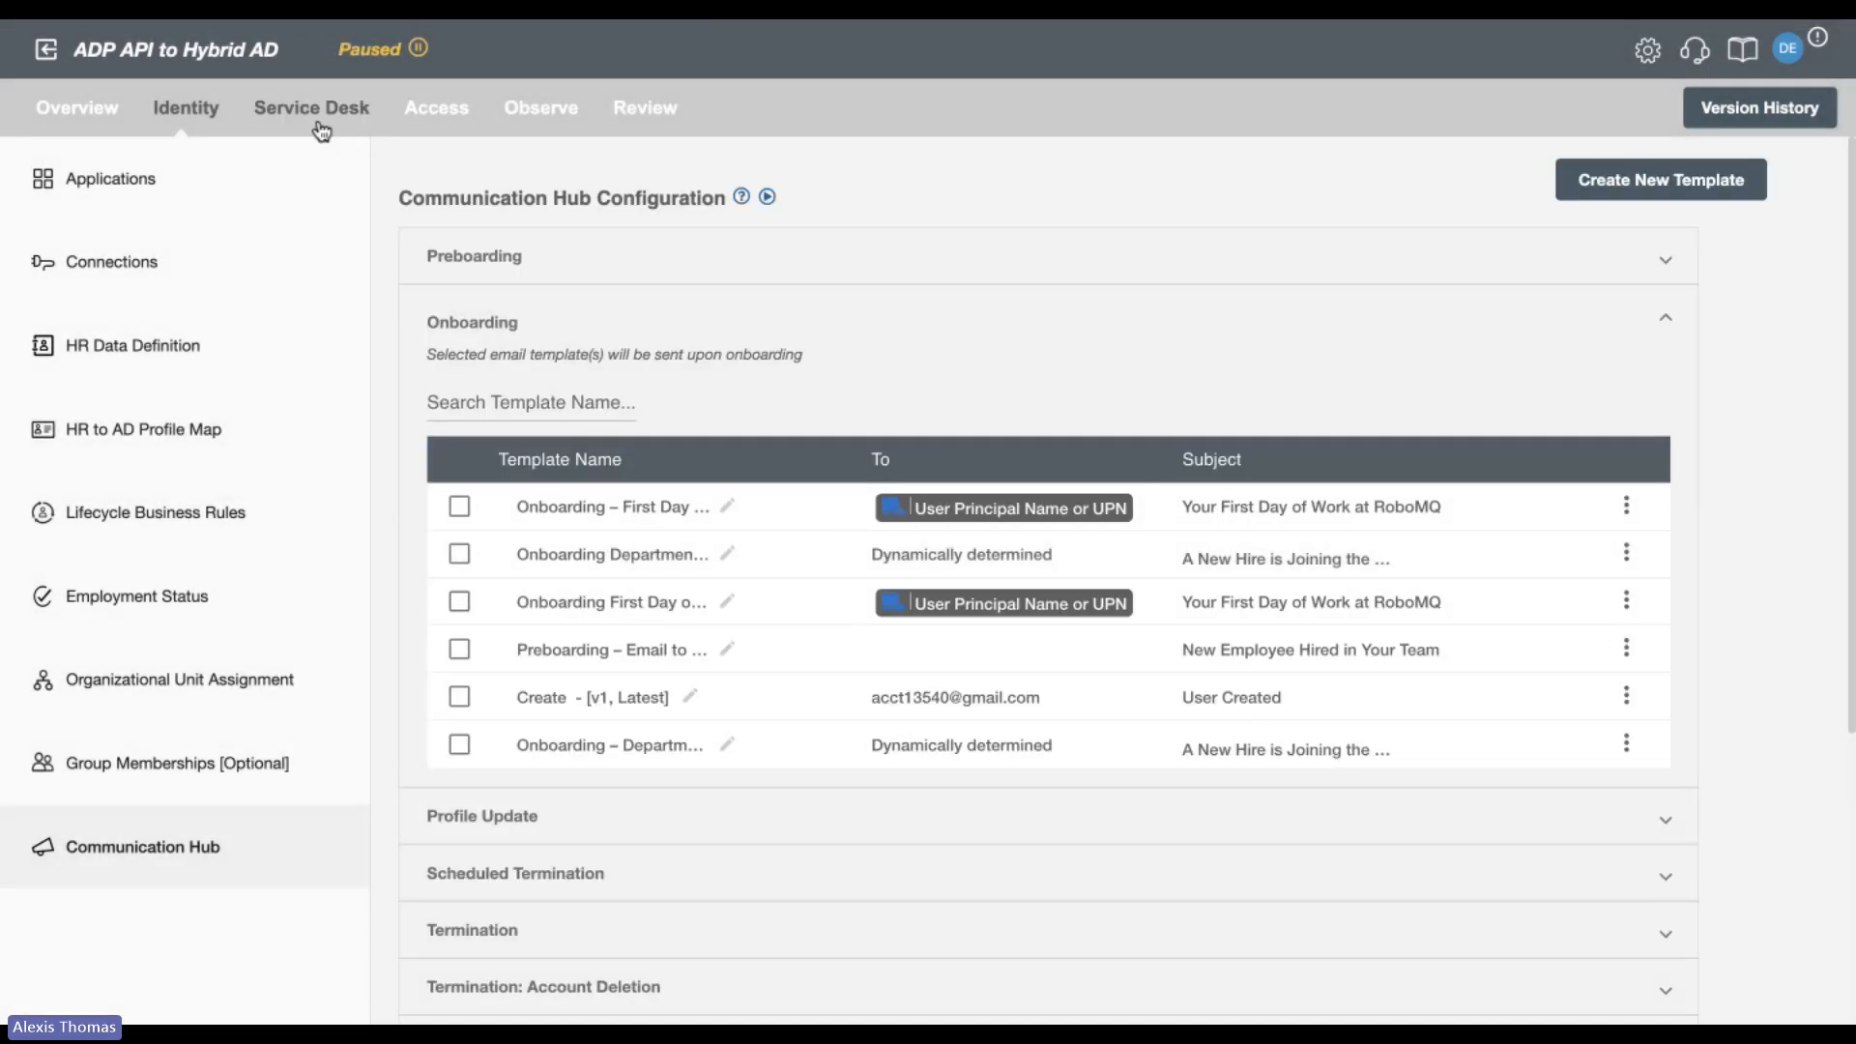
Go to the Service Desk settings and look through the applications offered for a new service desk integration.
left_click(282, 115)
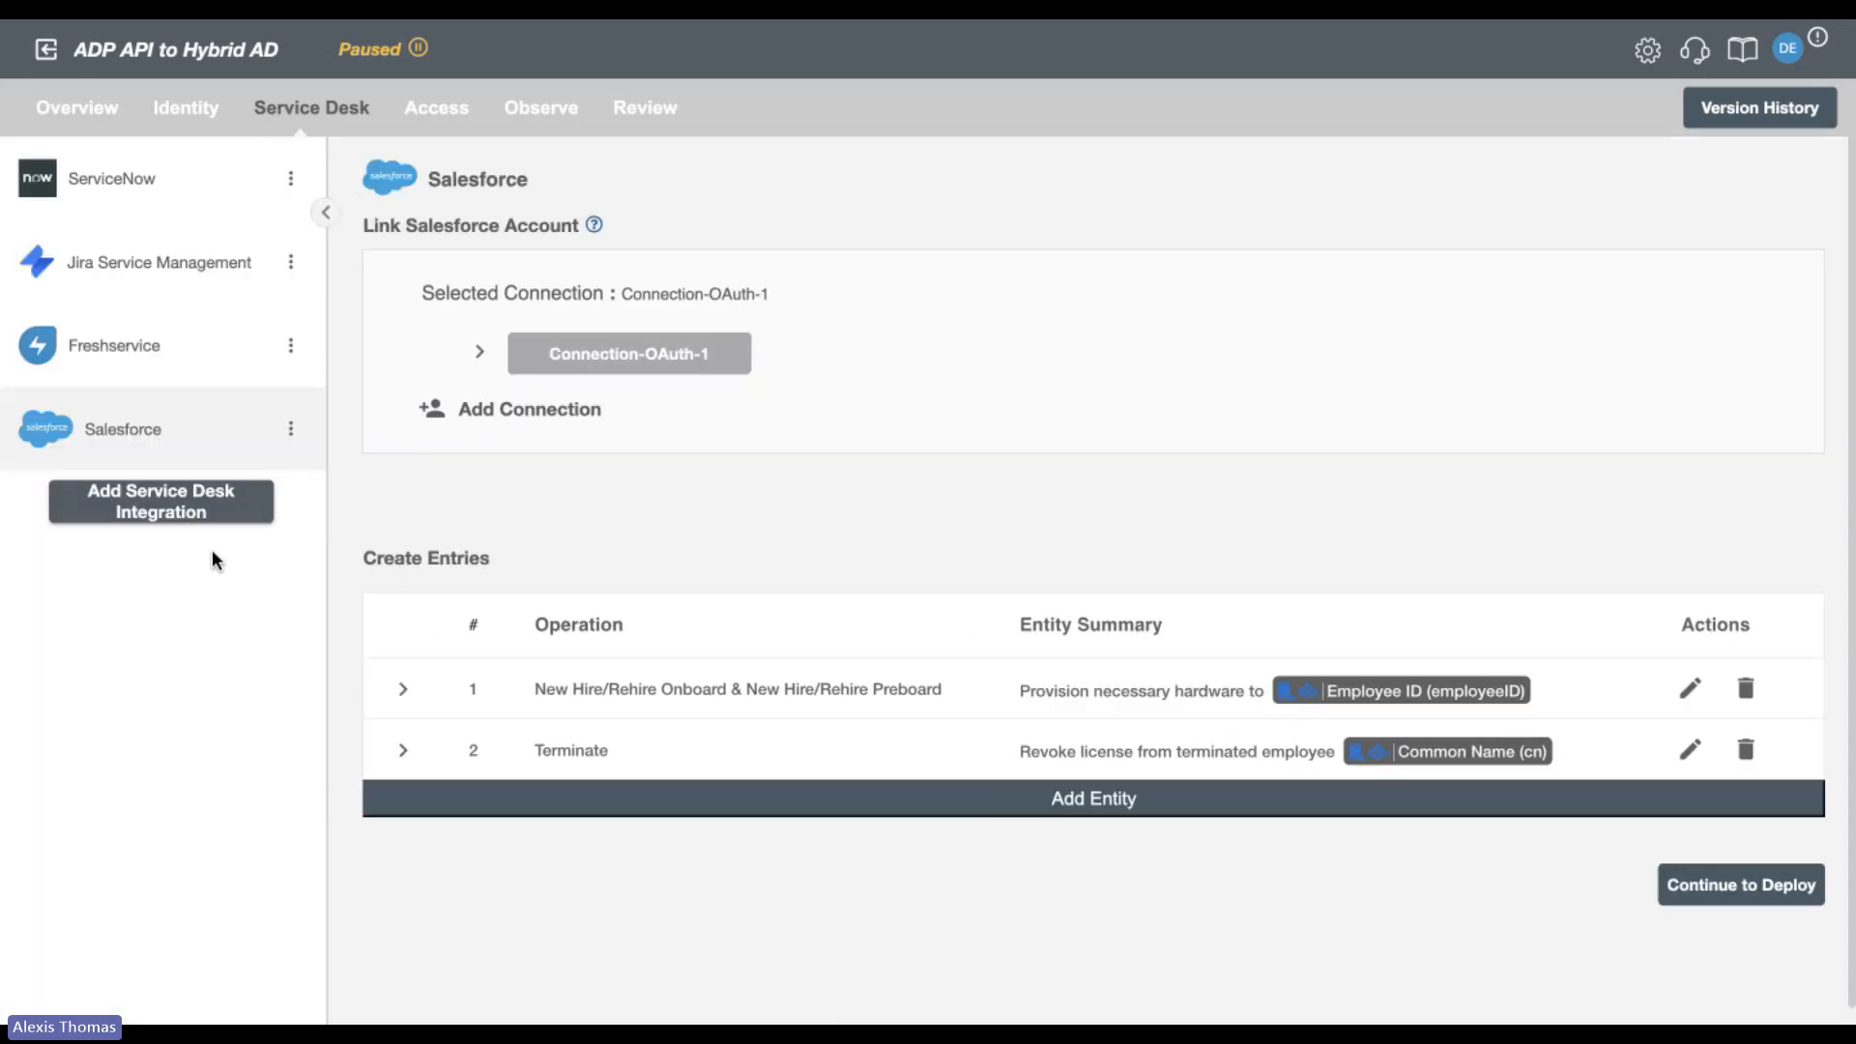
left_click(193, 514)
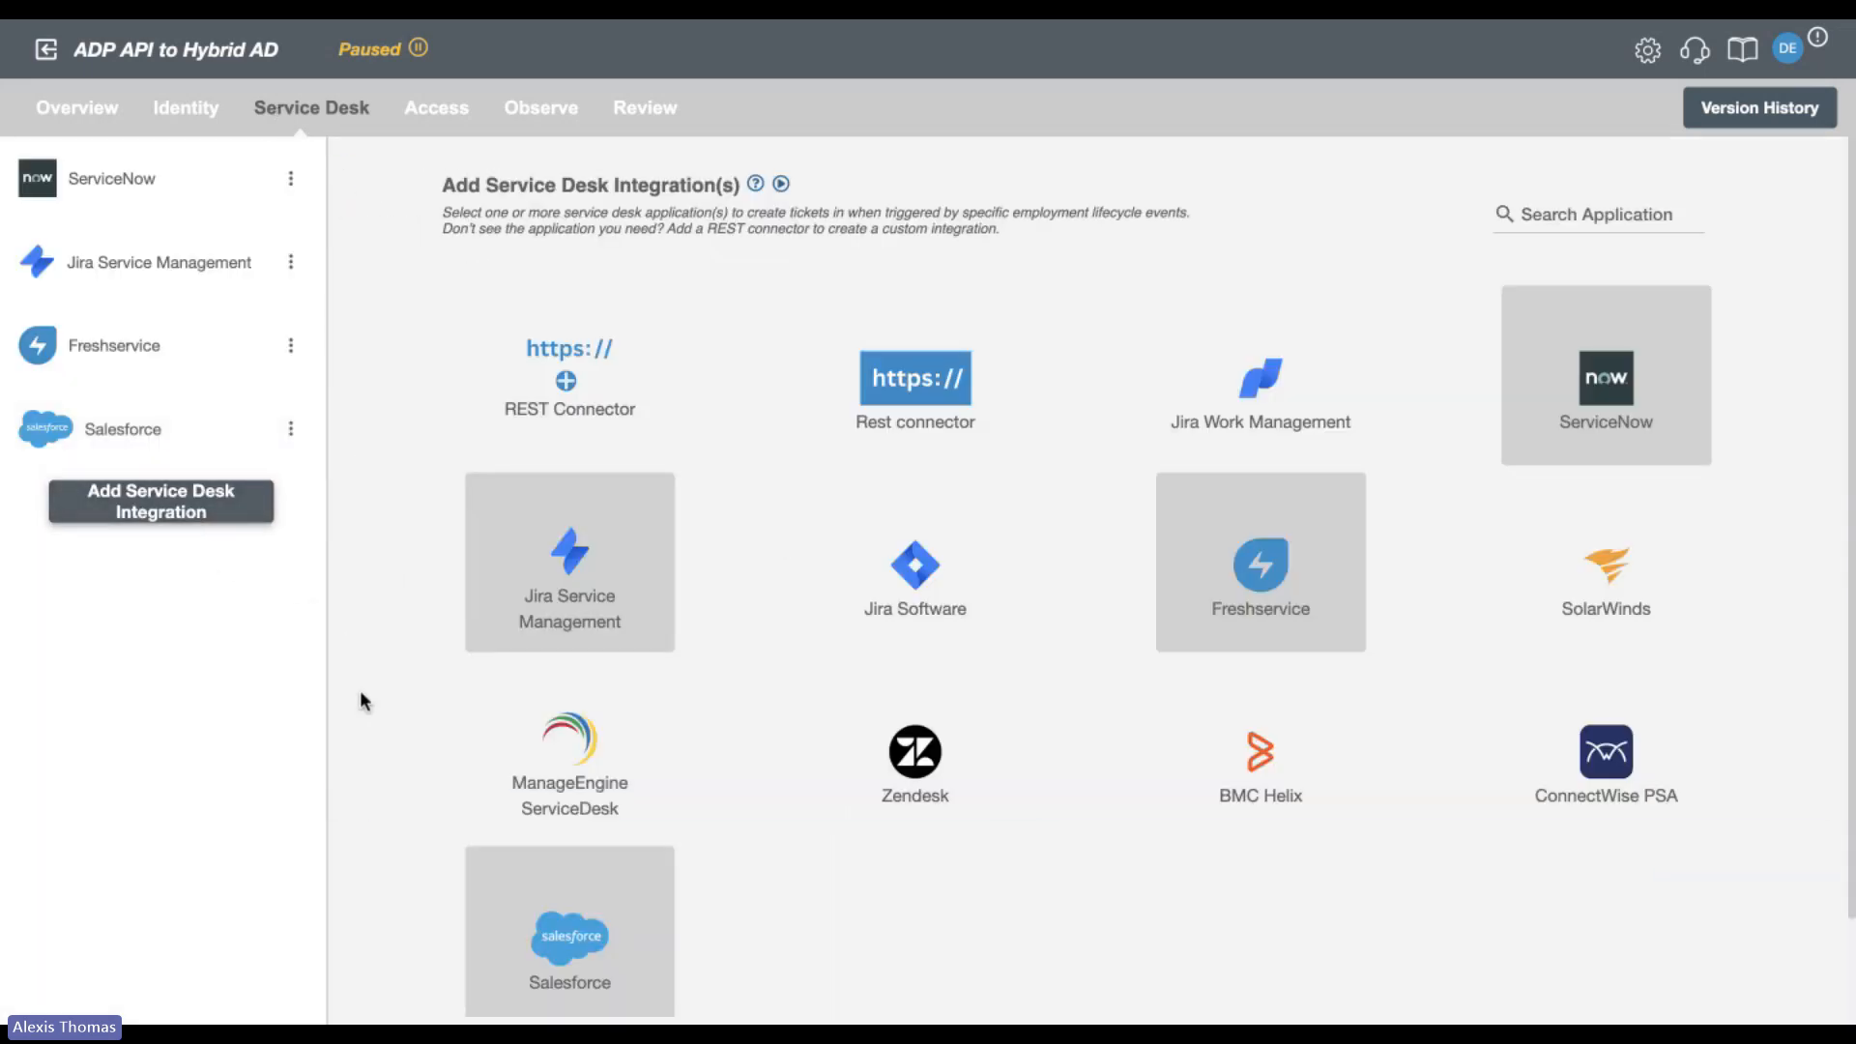
scroll(359, 691, "down", 2)
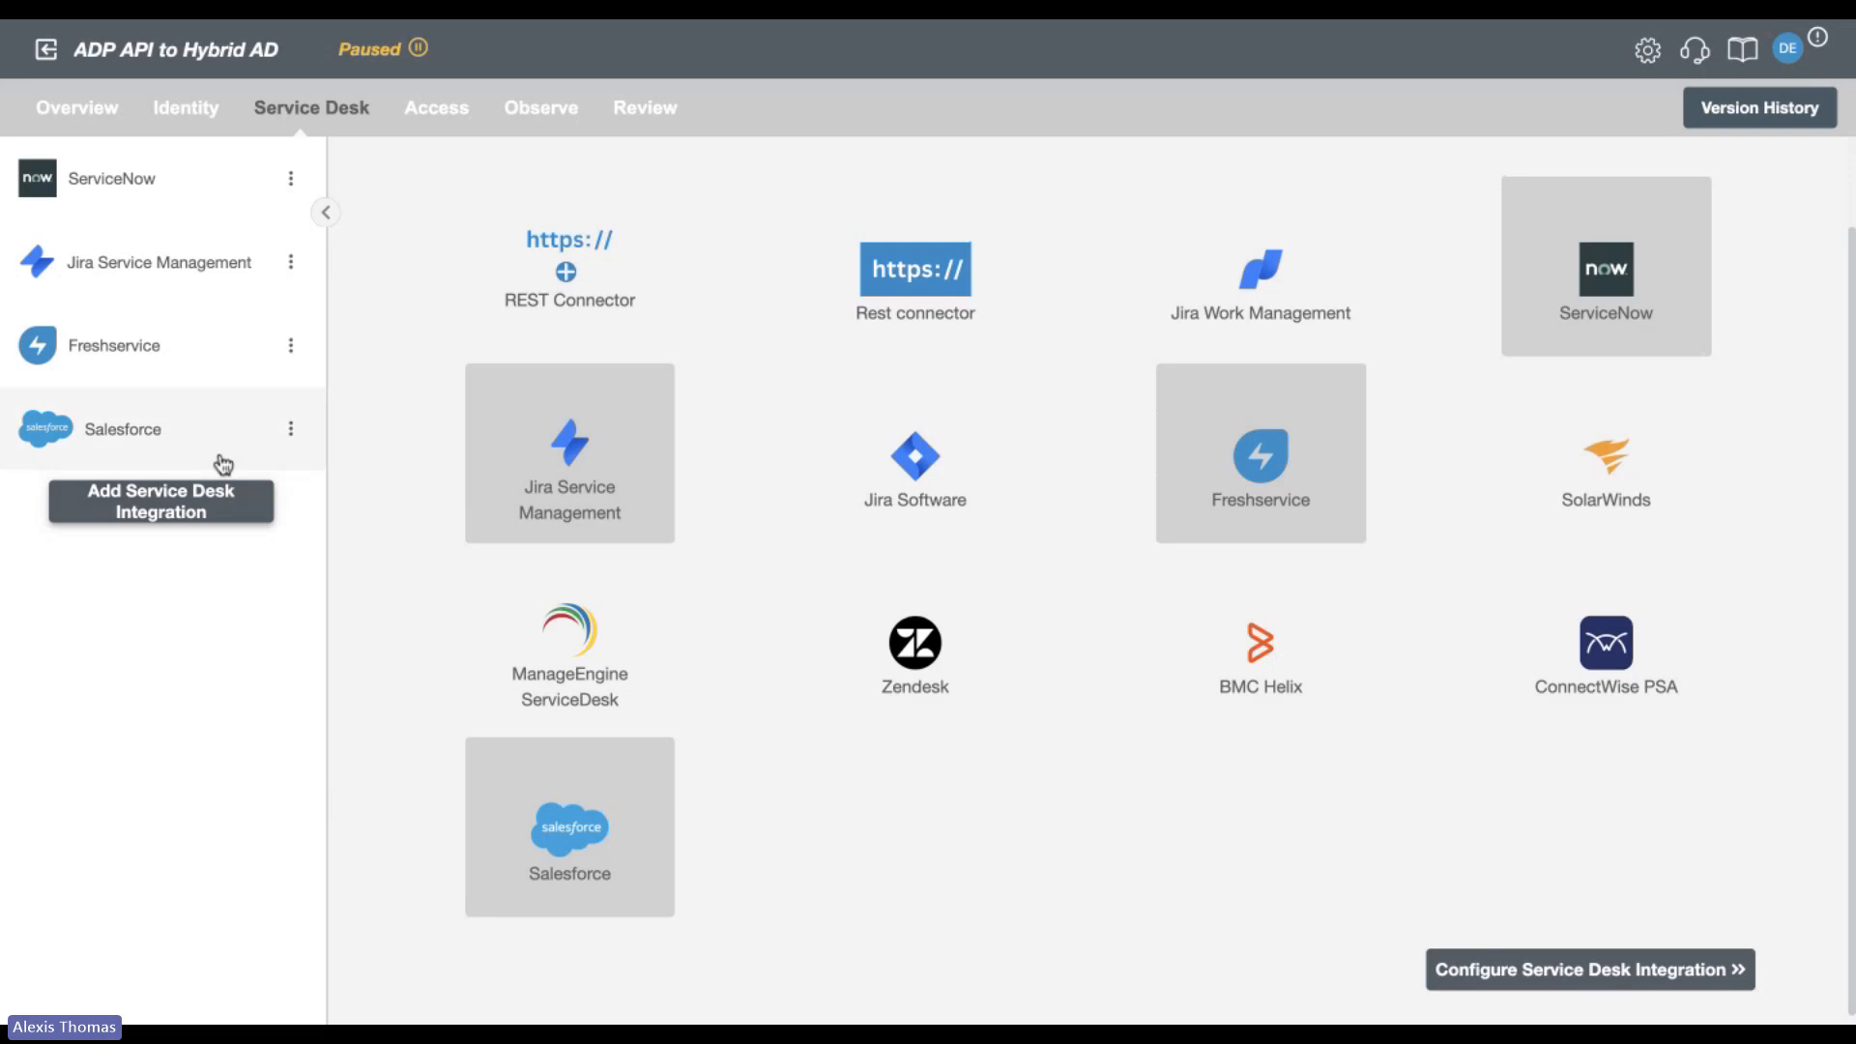
Open the Freshservice integration and review its new hire onboard and preboard entry for hardware provisioning.
left_click(164, 362)
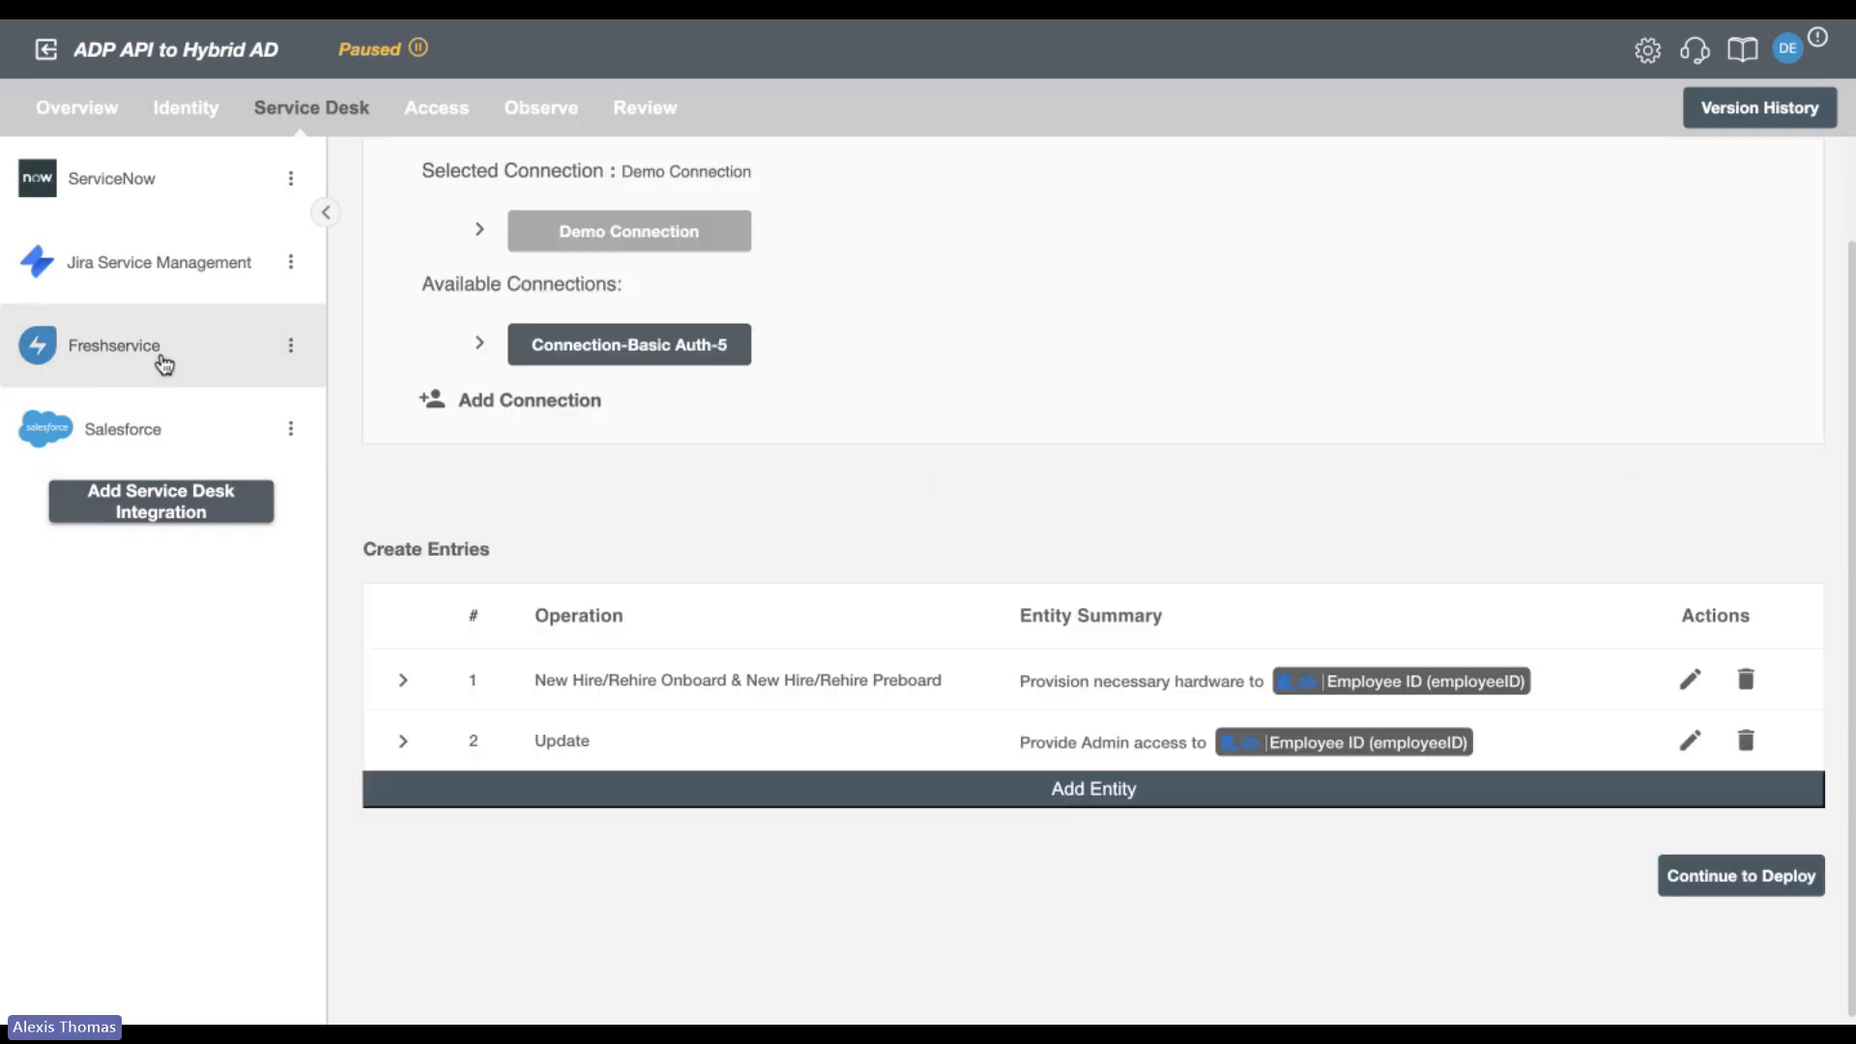
left_click(403, 680)
scroll(831, 635, "down", 6)
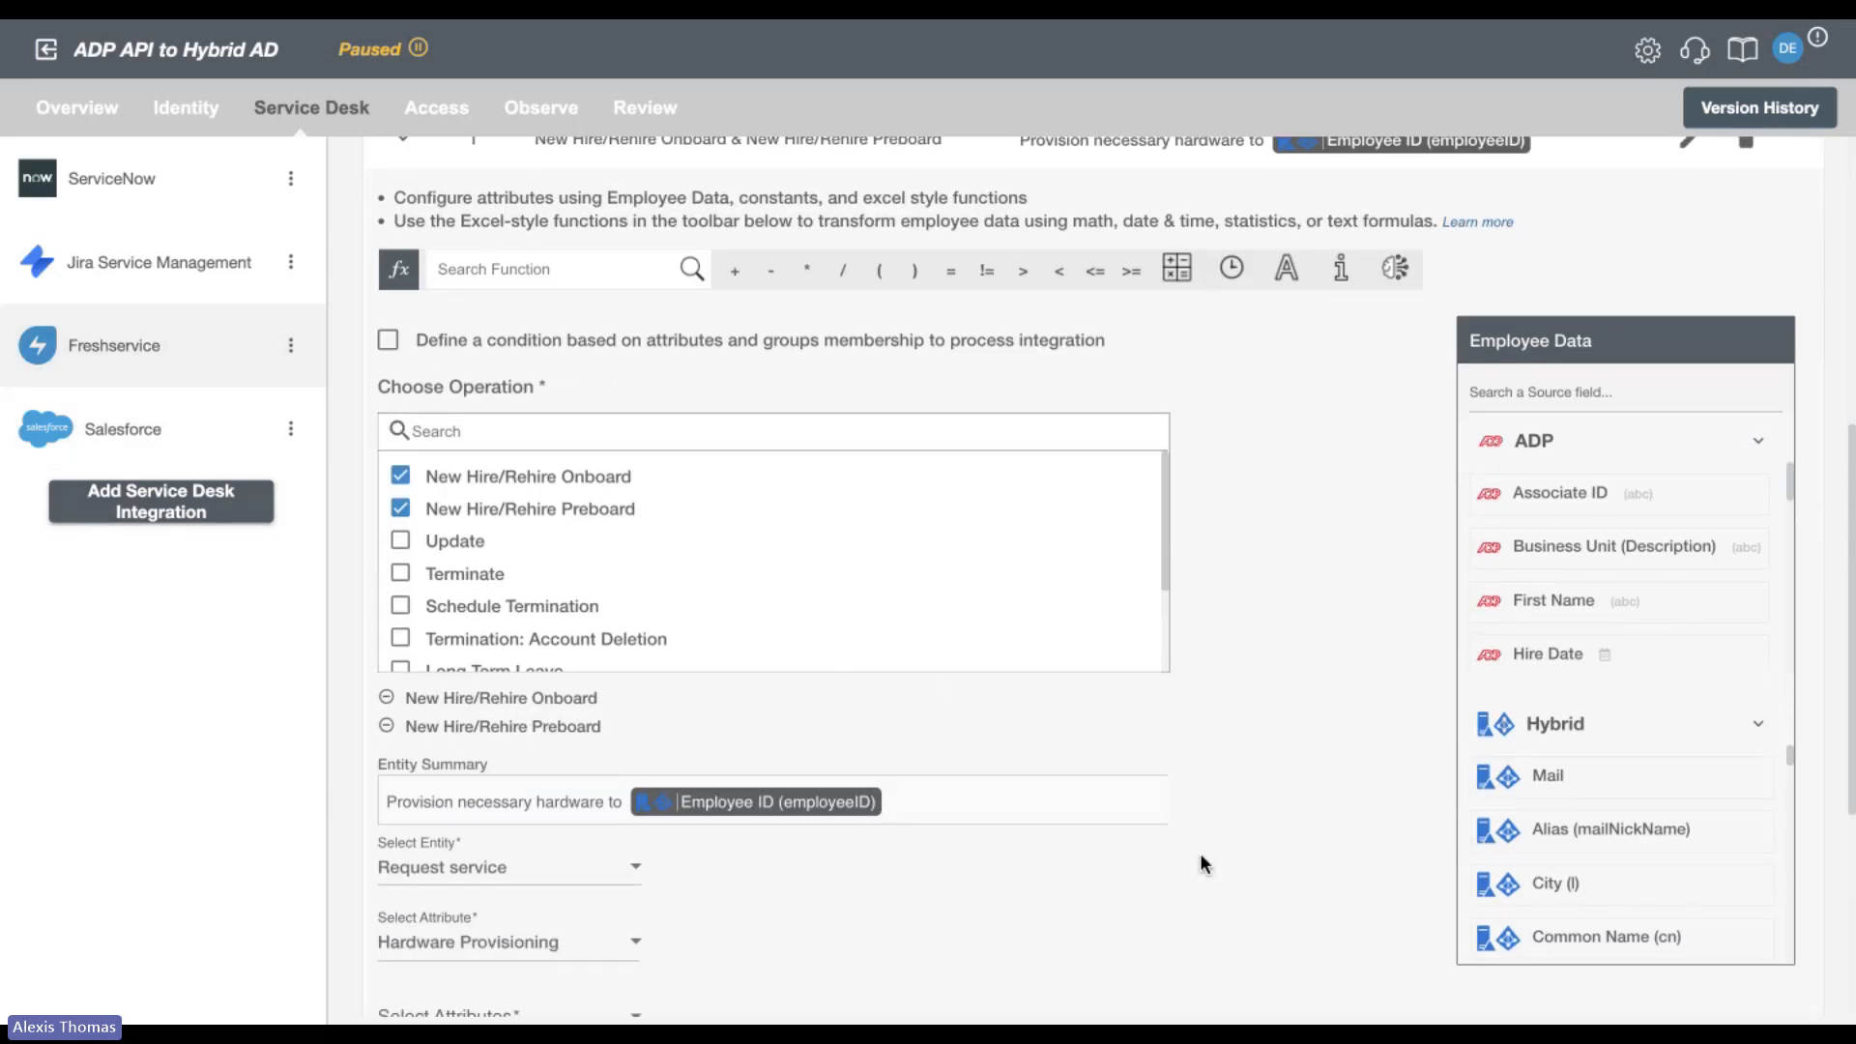
scroll(1201, 856, "down", 4)
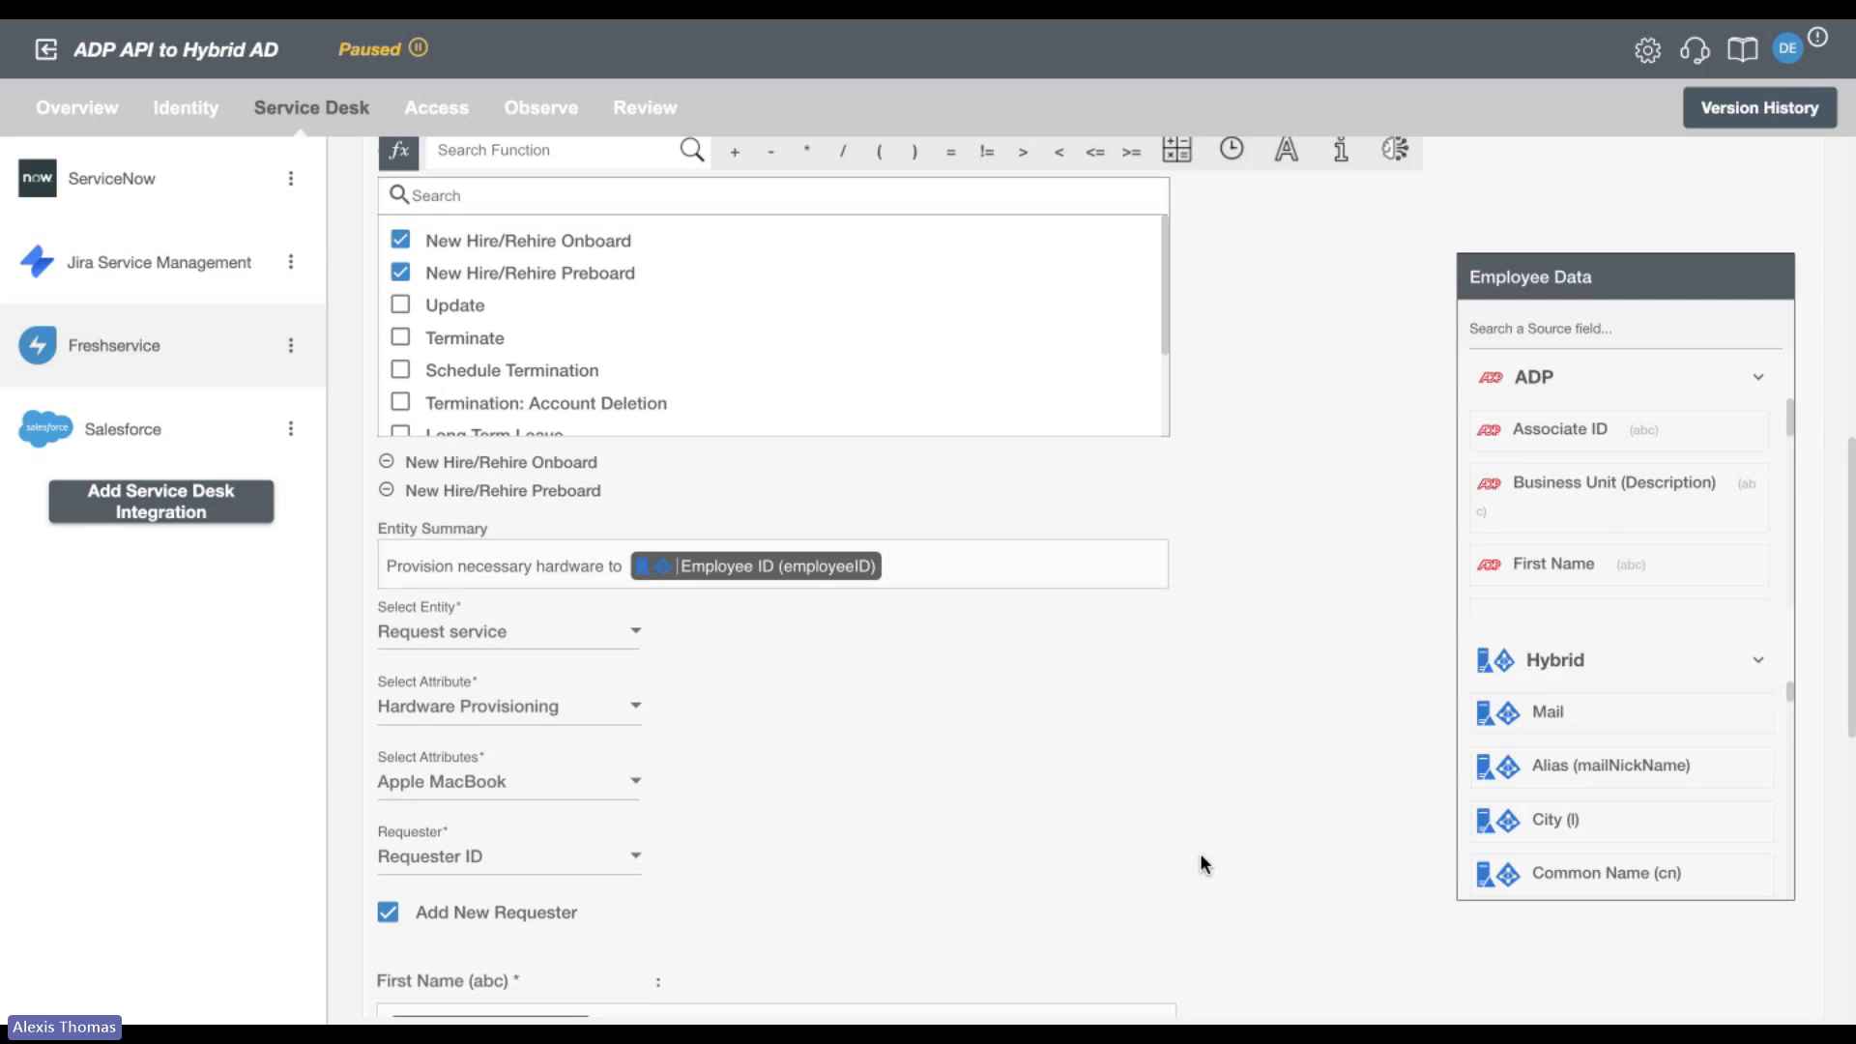
scroll(1199, 853, "down", 3)
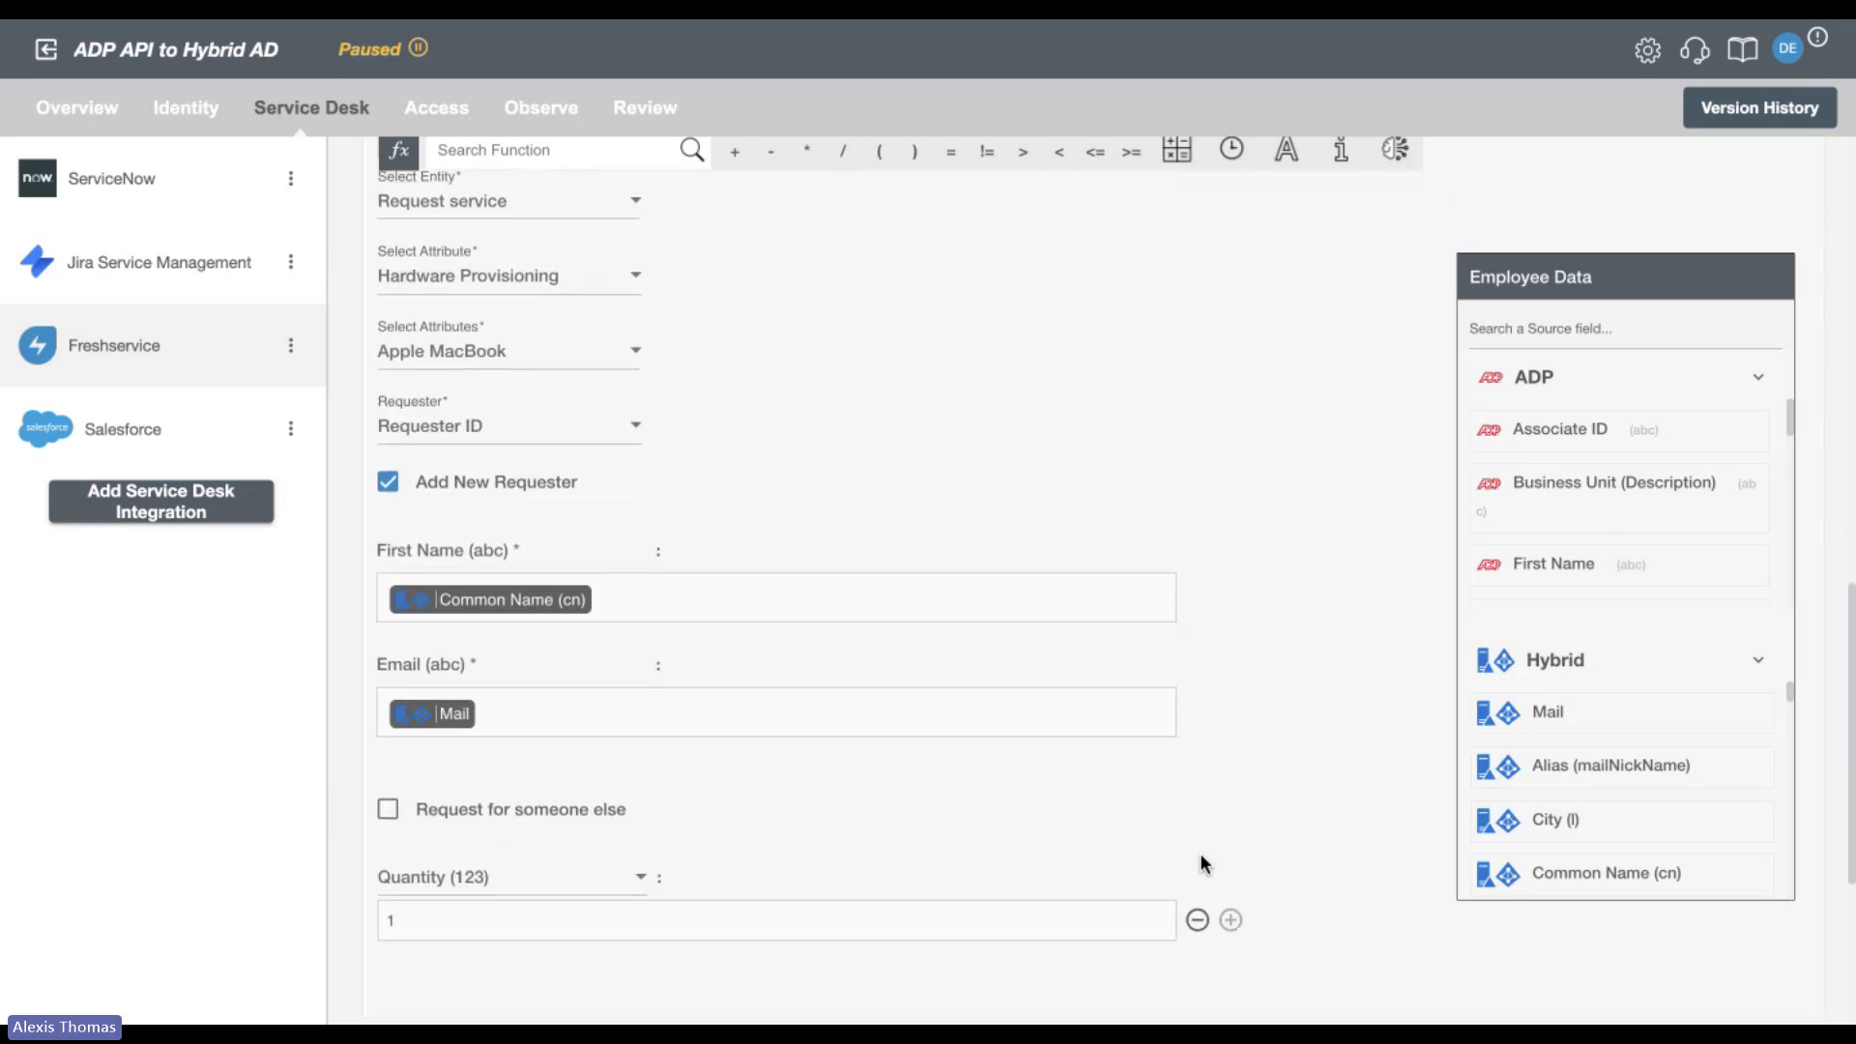
scroll(1199, 863, "up", 3)
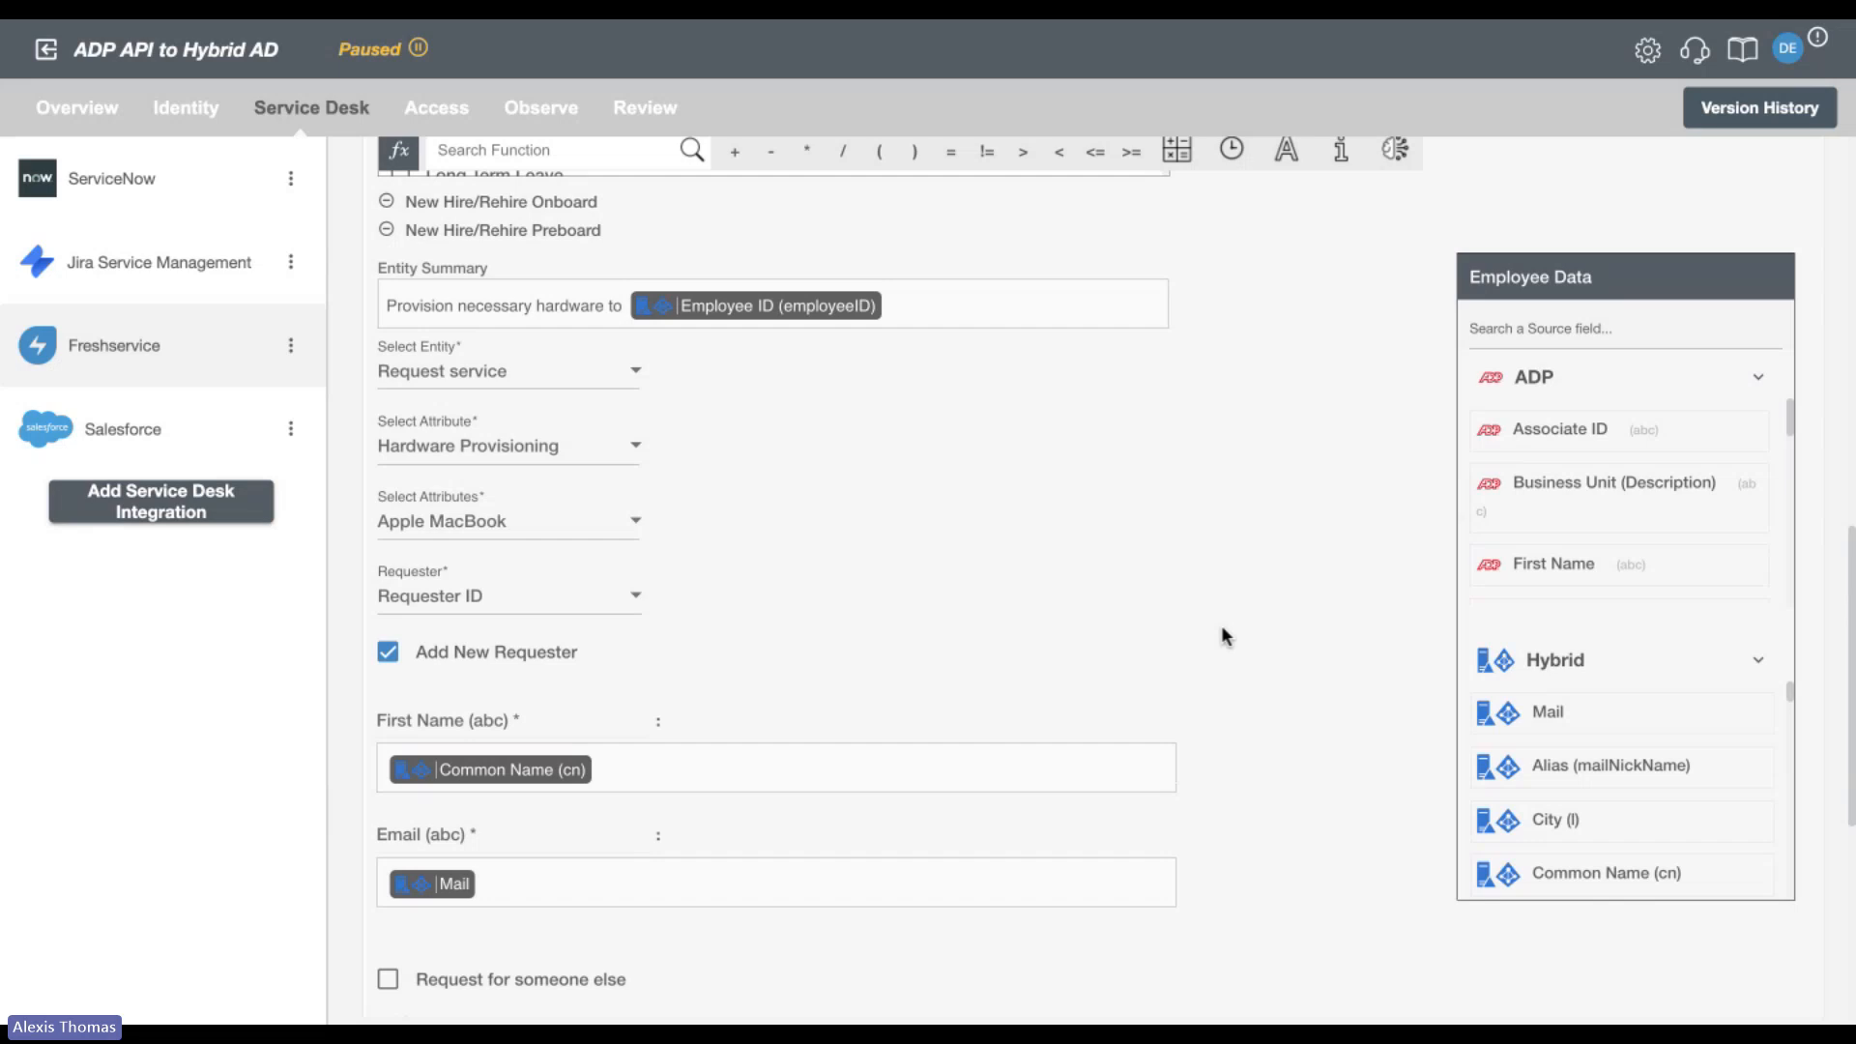
scroll(1222, 628, "up", 1)
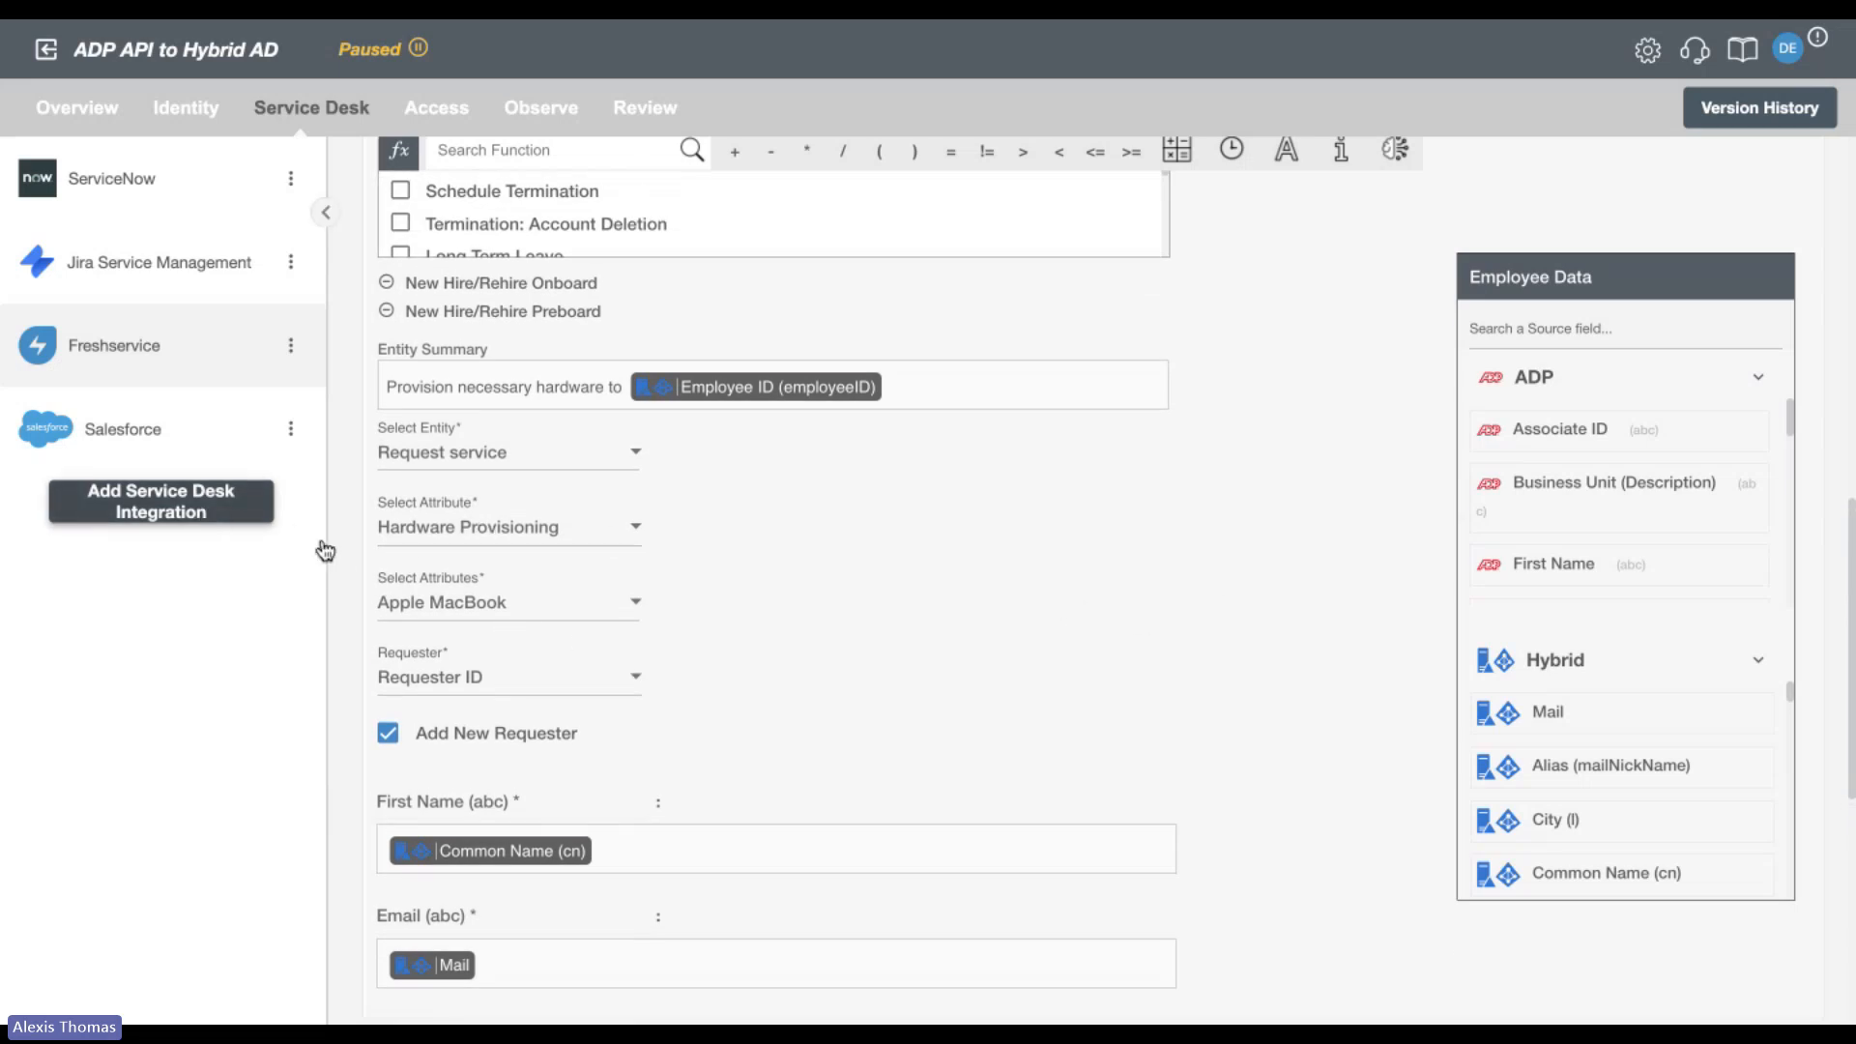
Return to the catalog for adding service desk integrations and review its REST connector and application options.
scroll(1539, 319, "up", 2)
scroll(1539, 319, "up", 9)
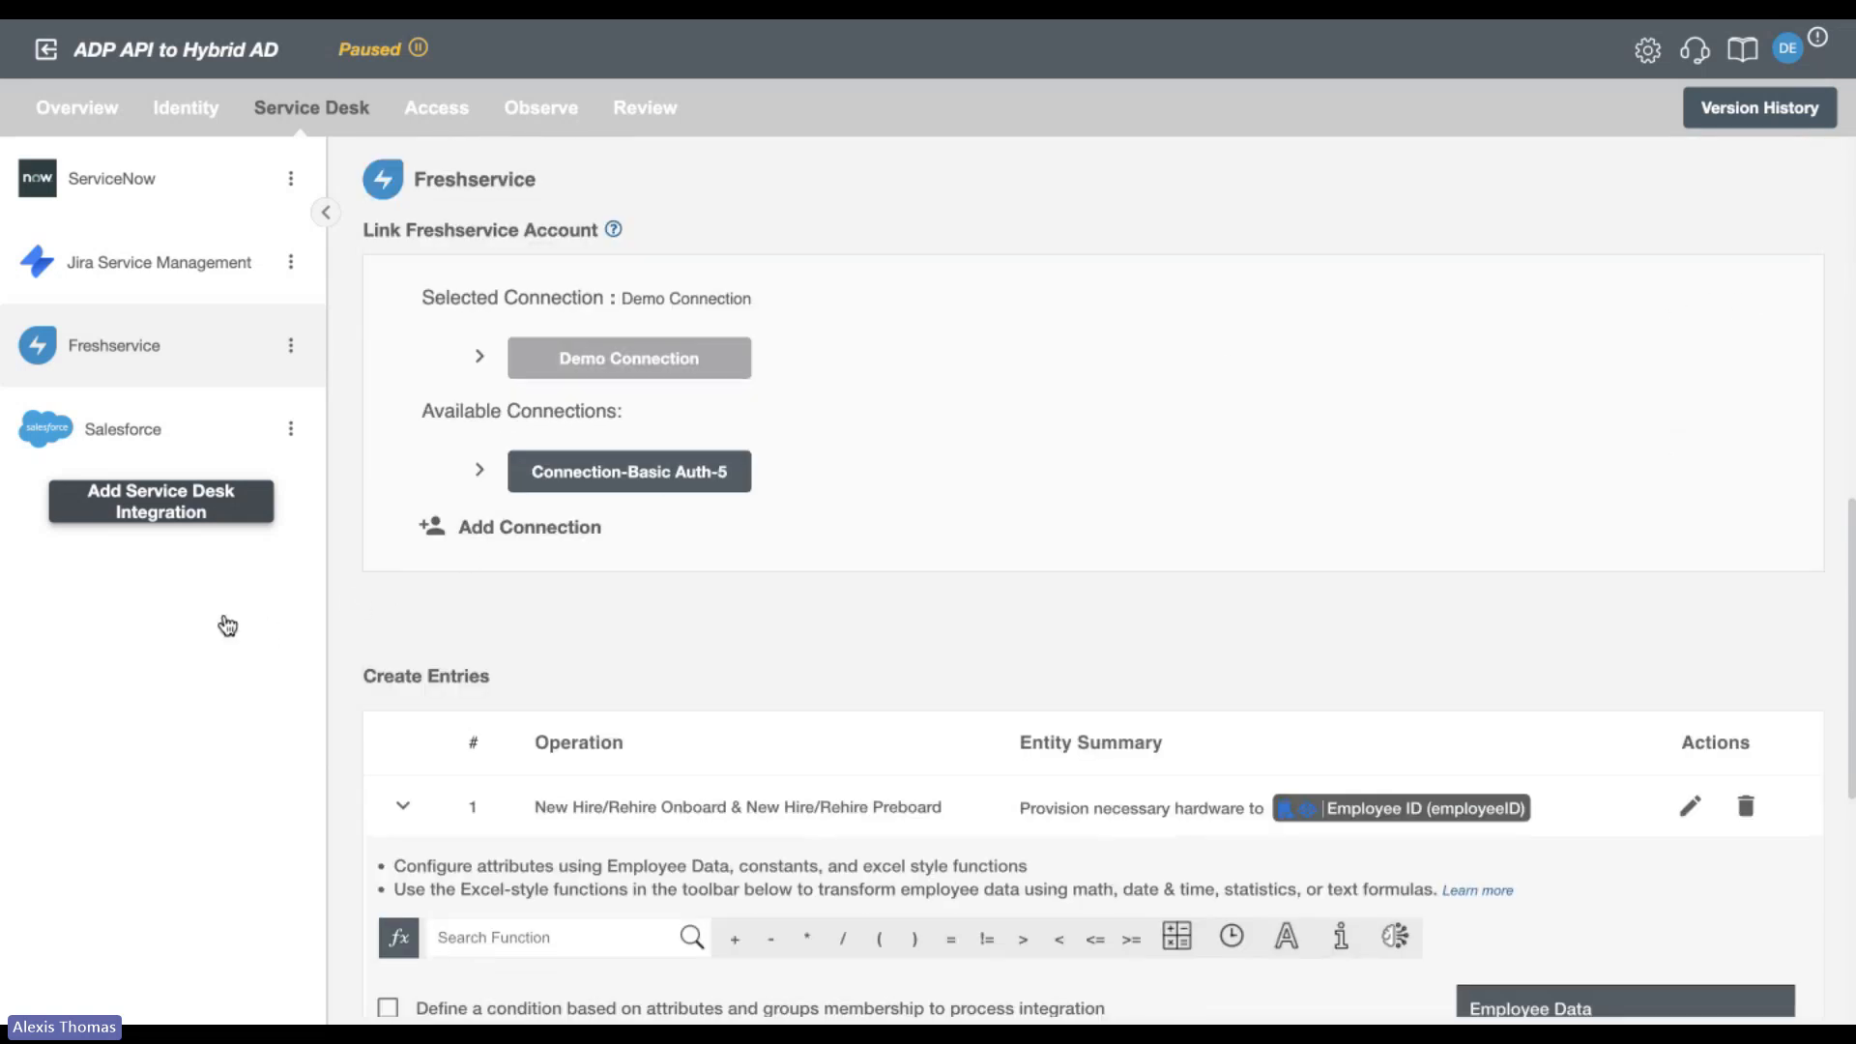
left_click(182, 519)
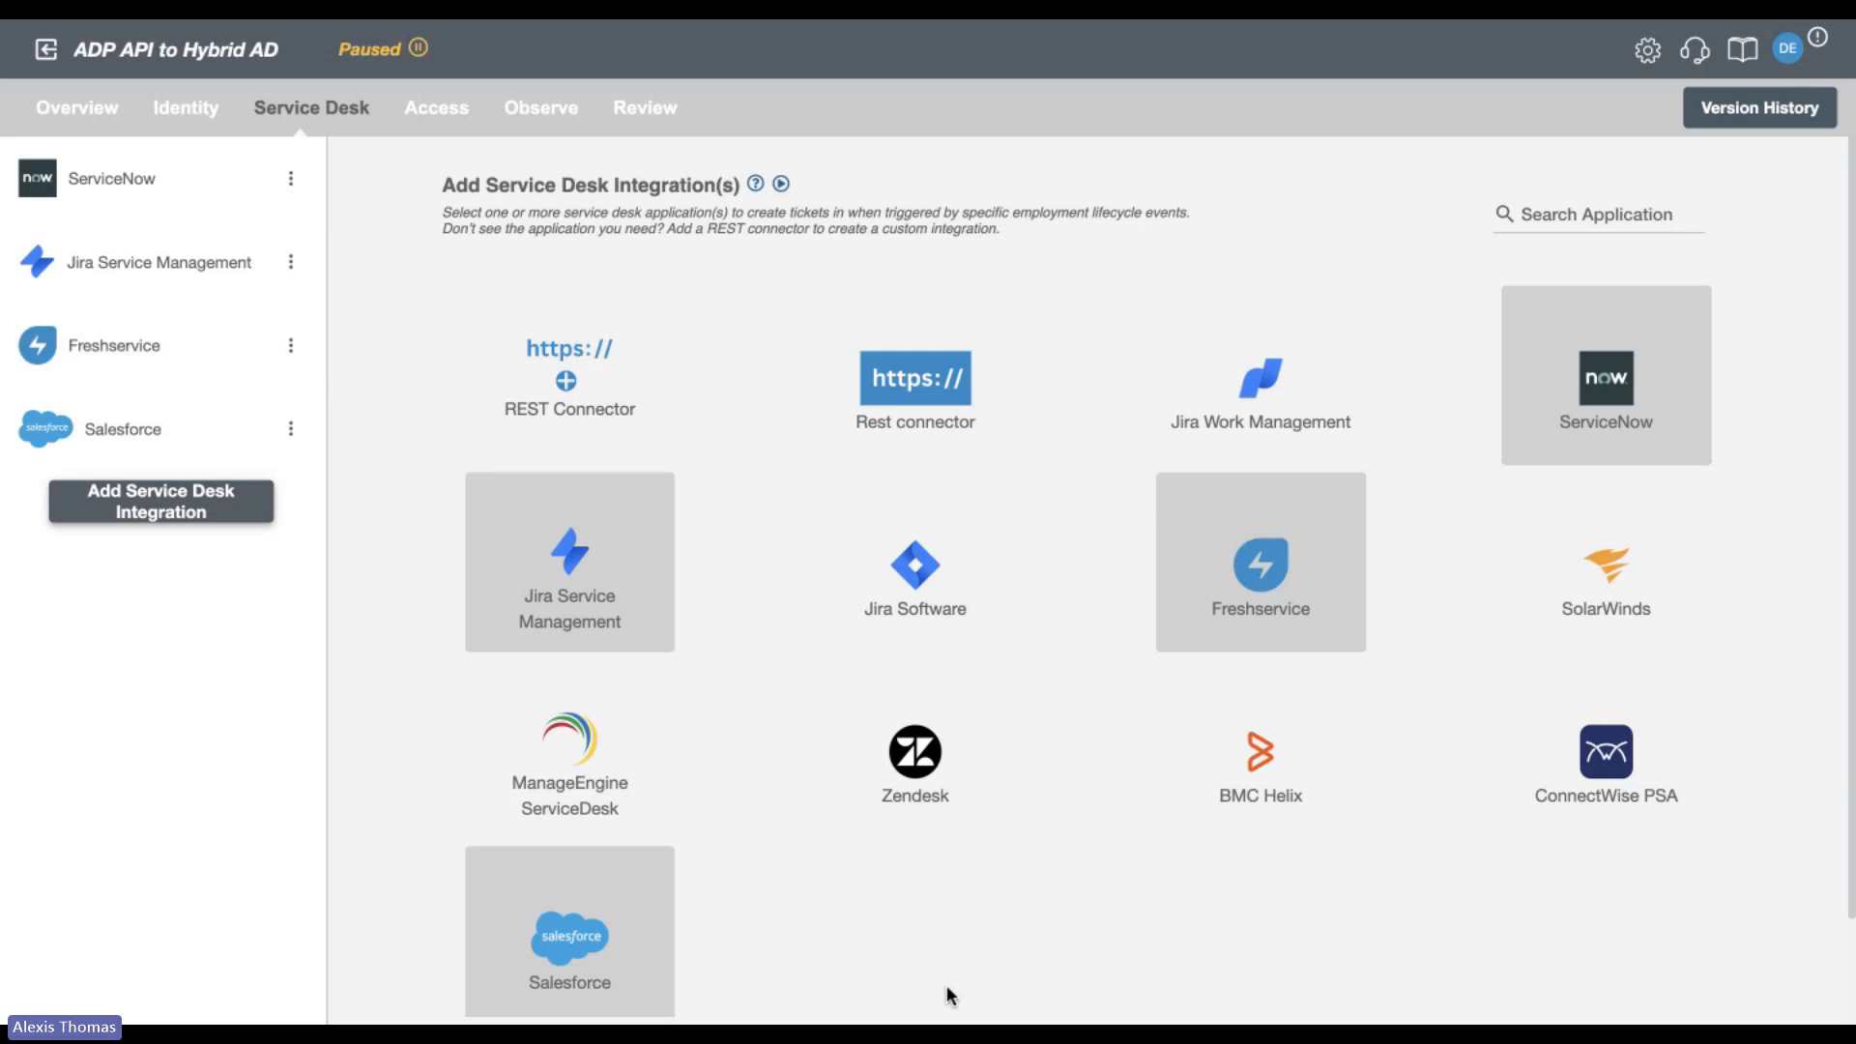
scroll(948, 988, "down", 1)
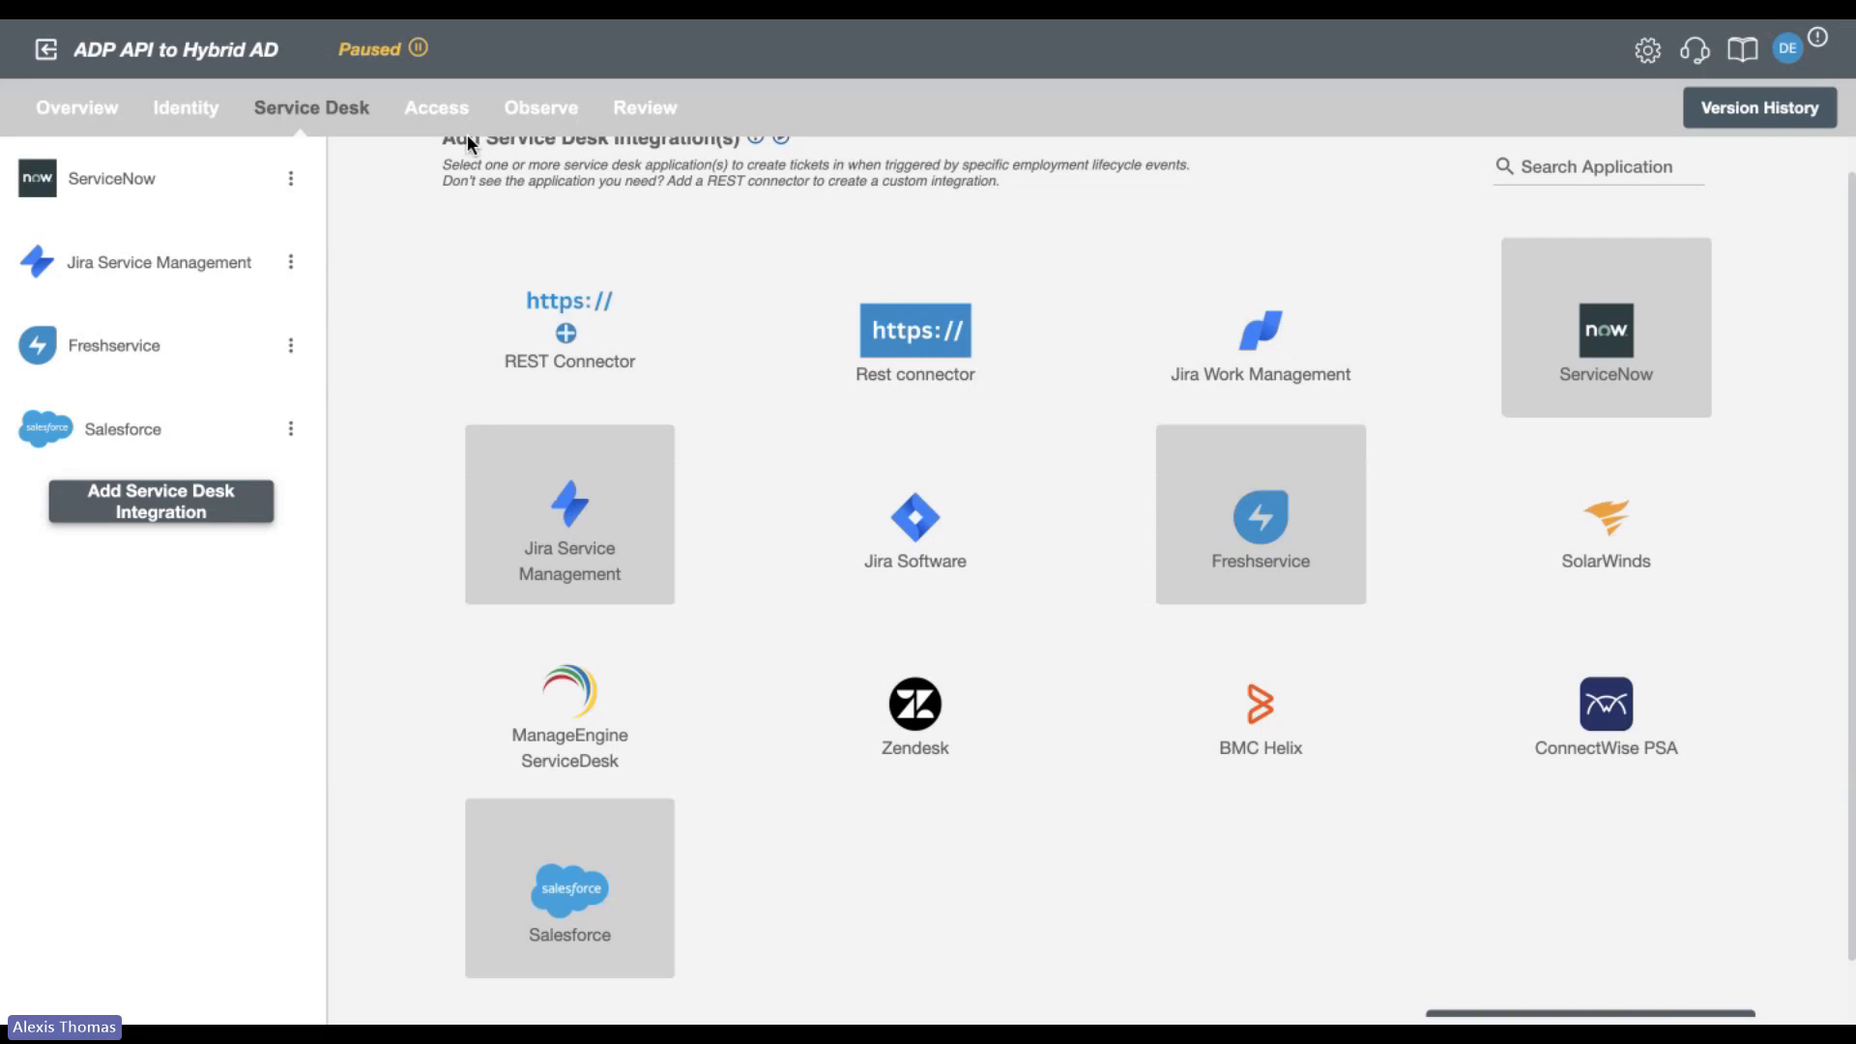
Go to the Access settings and browse the RoboMQ-offered applications available for adding access provisioning.
left_click(448, 114)
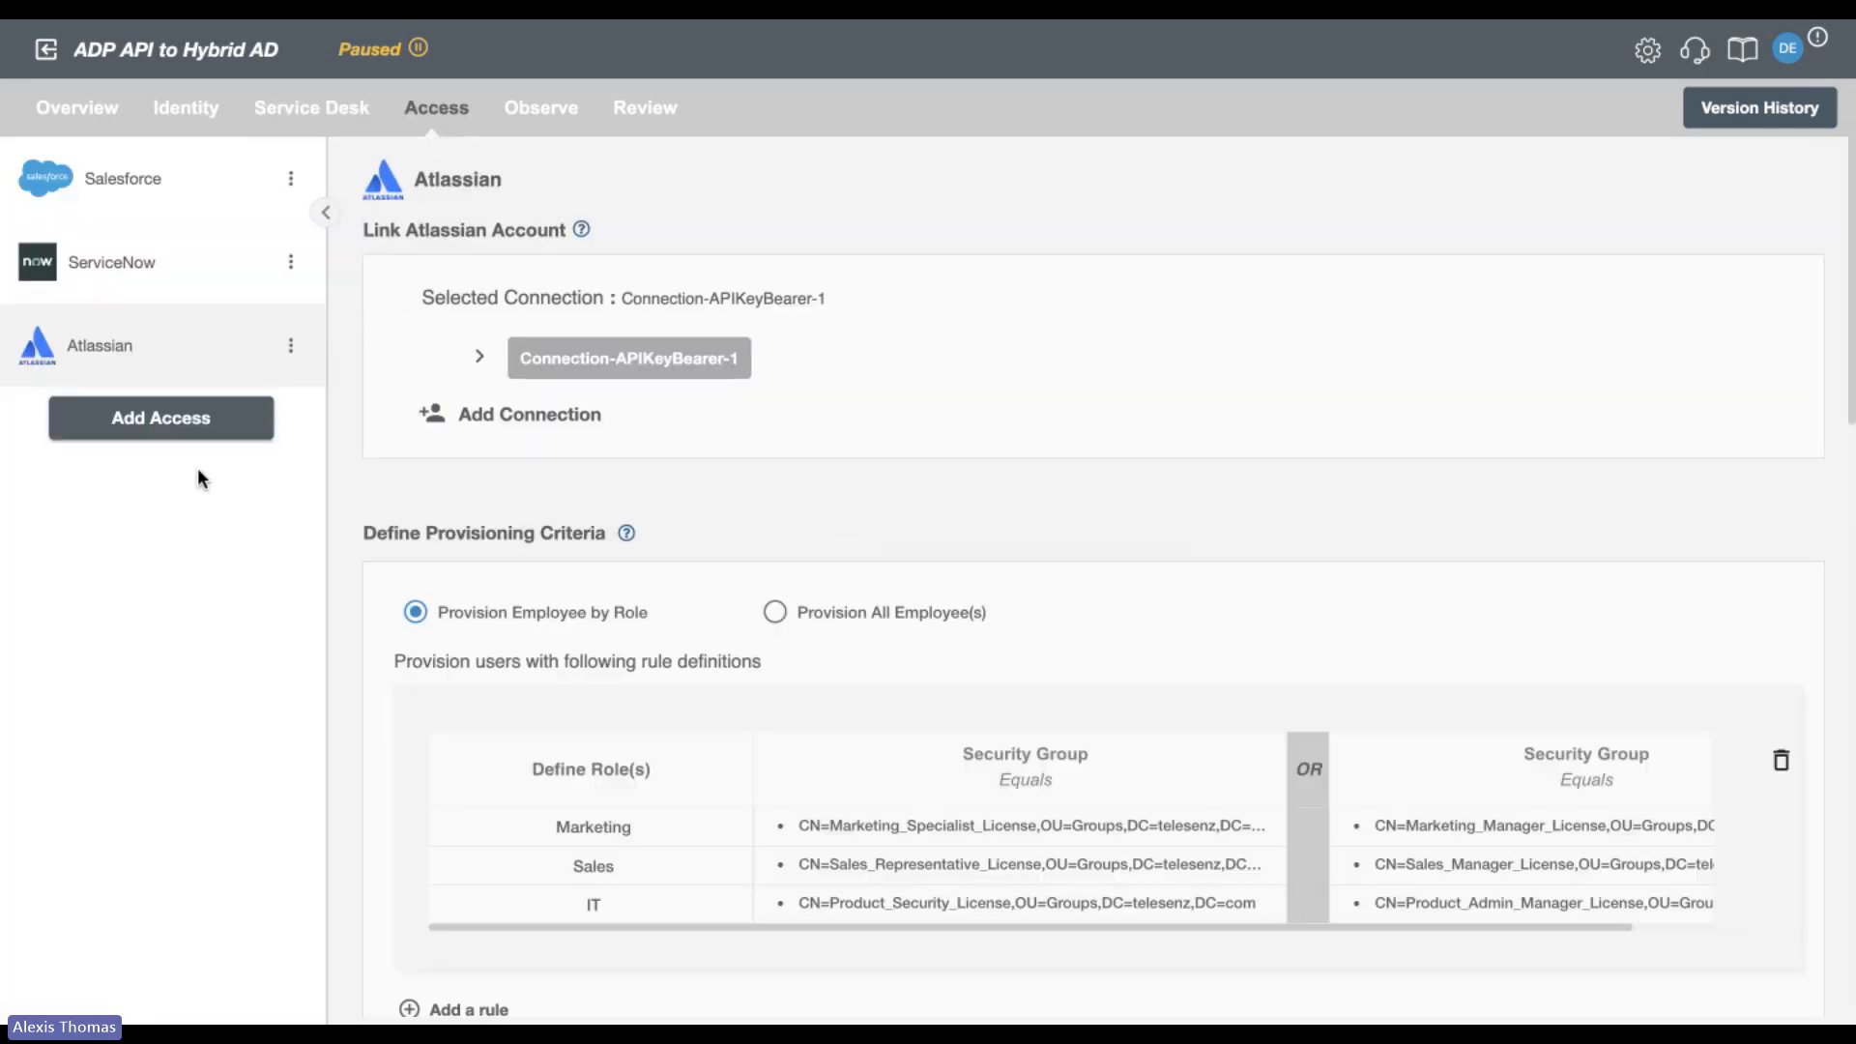
left_click(178, 435)
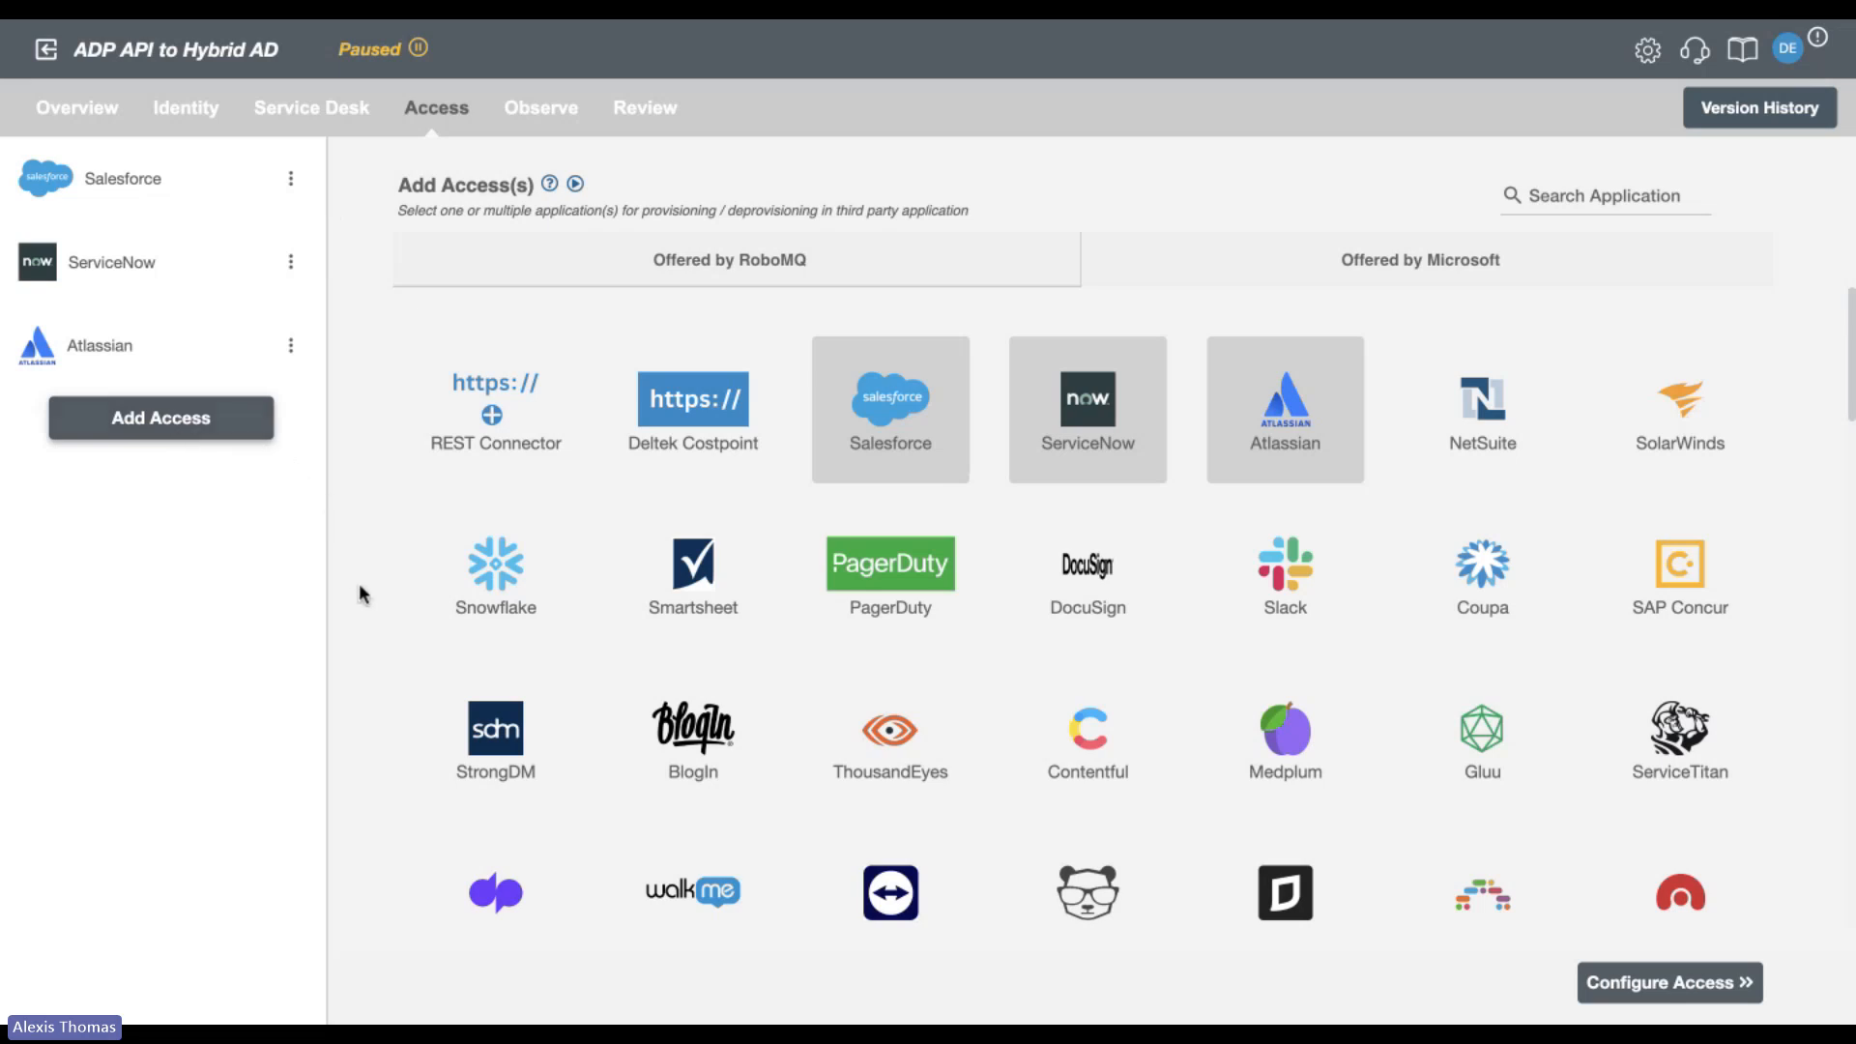
scroll(365, 621, "down", 3)
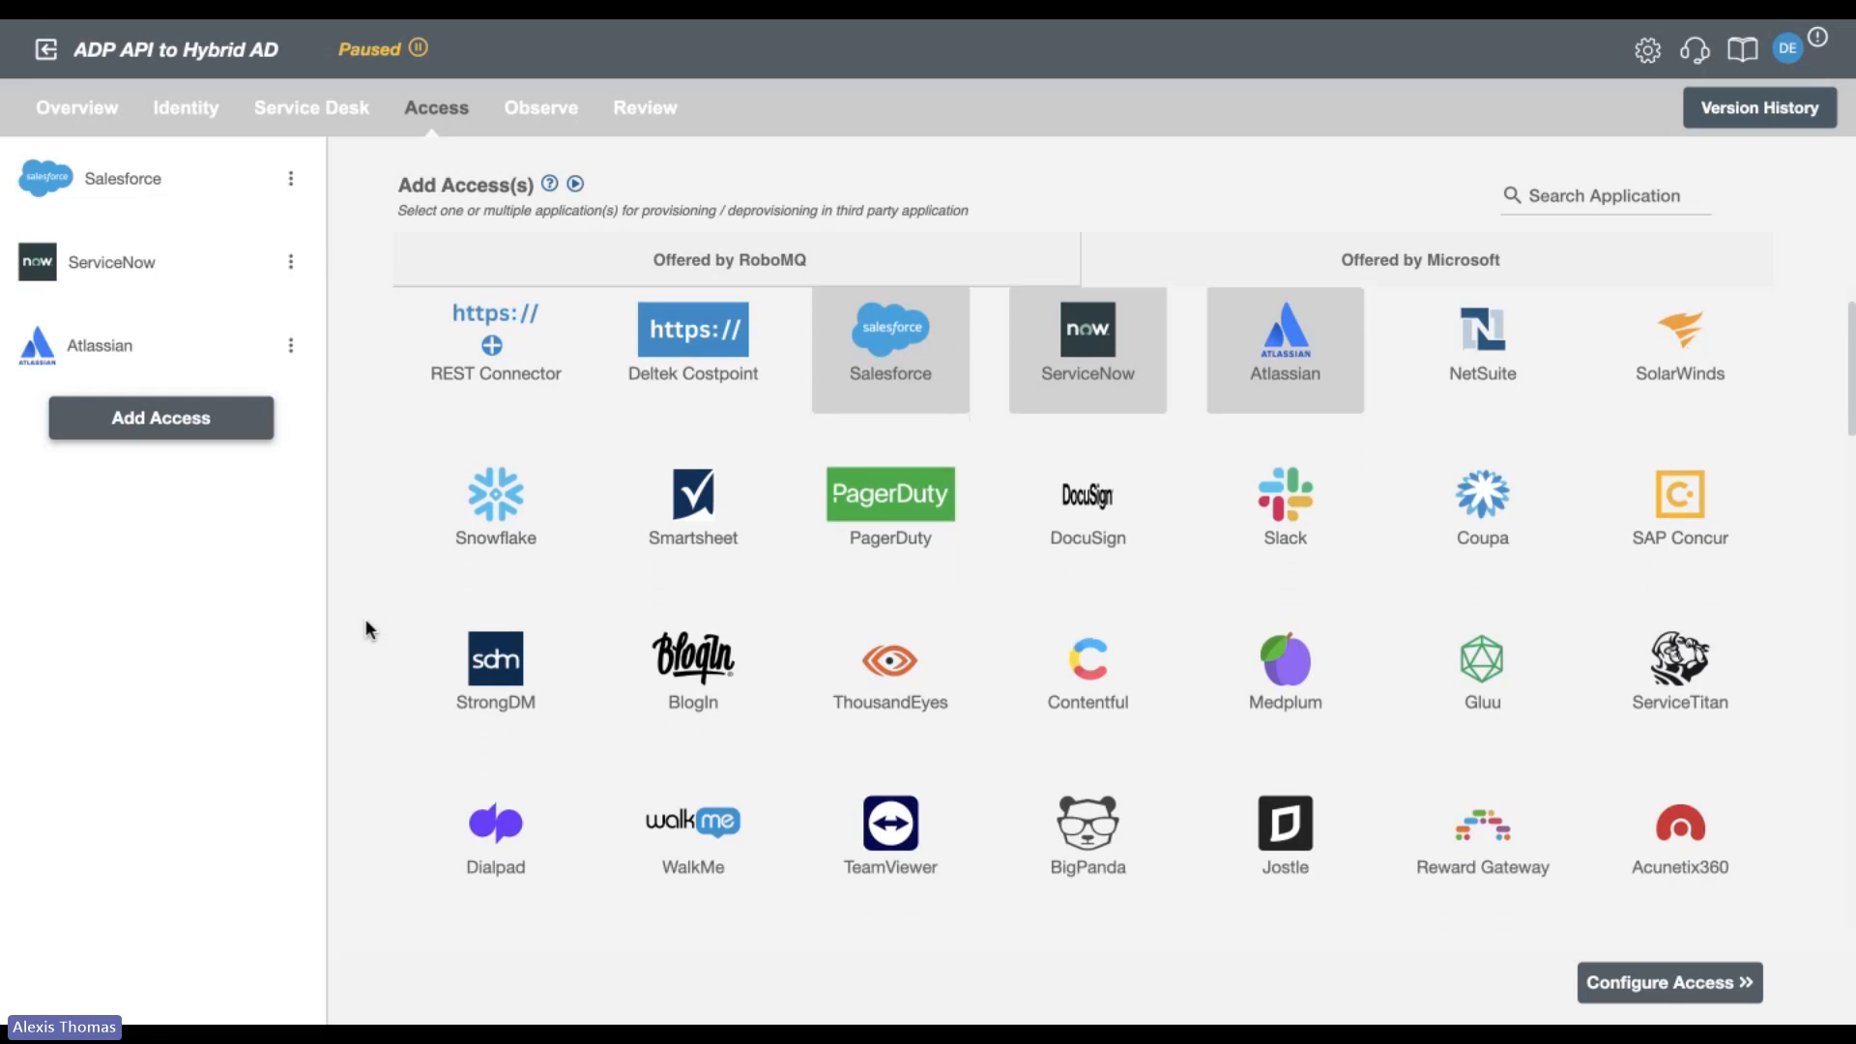
scroll(365, 620, "down", 1)
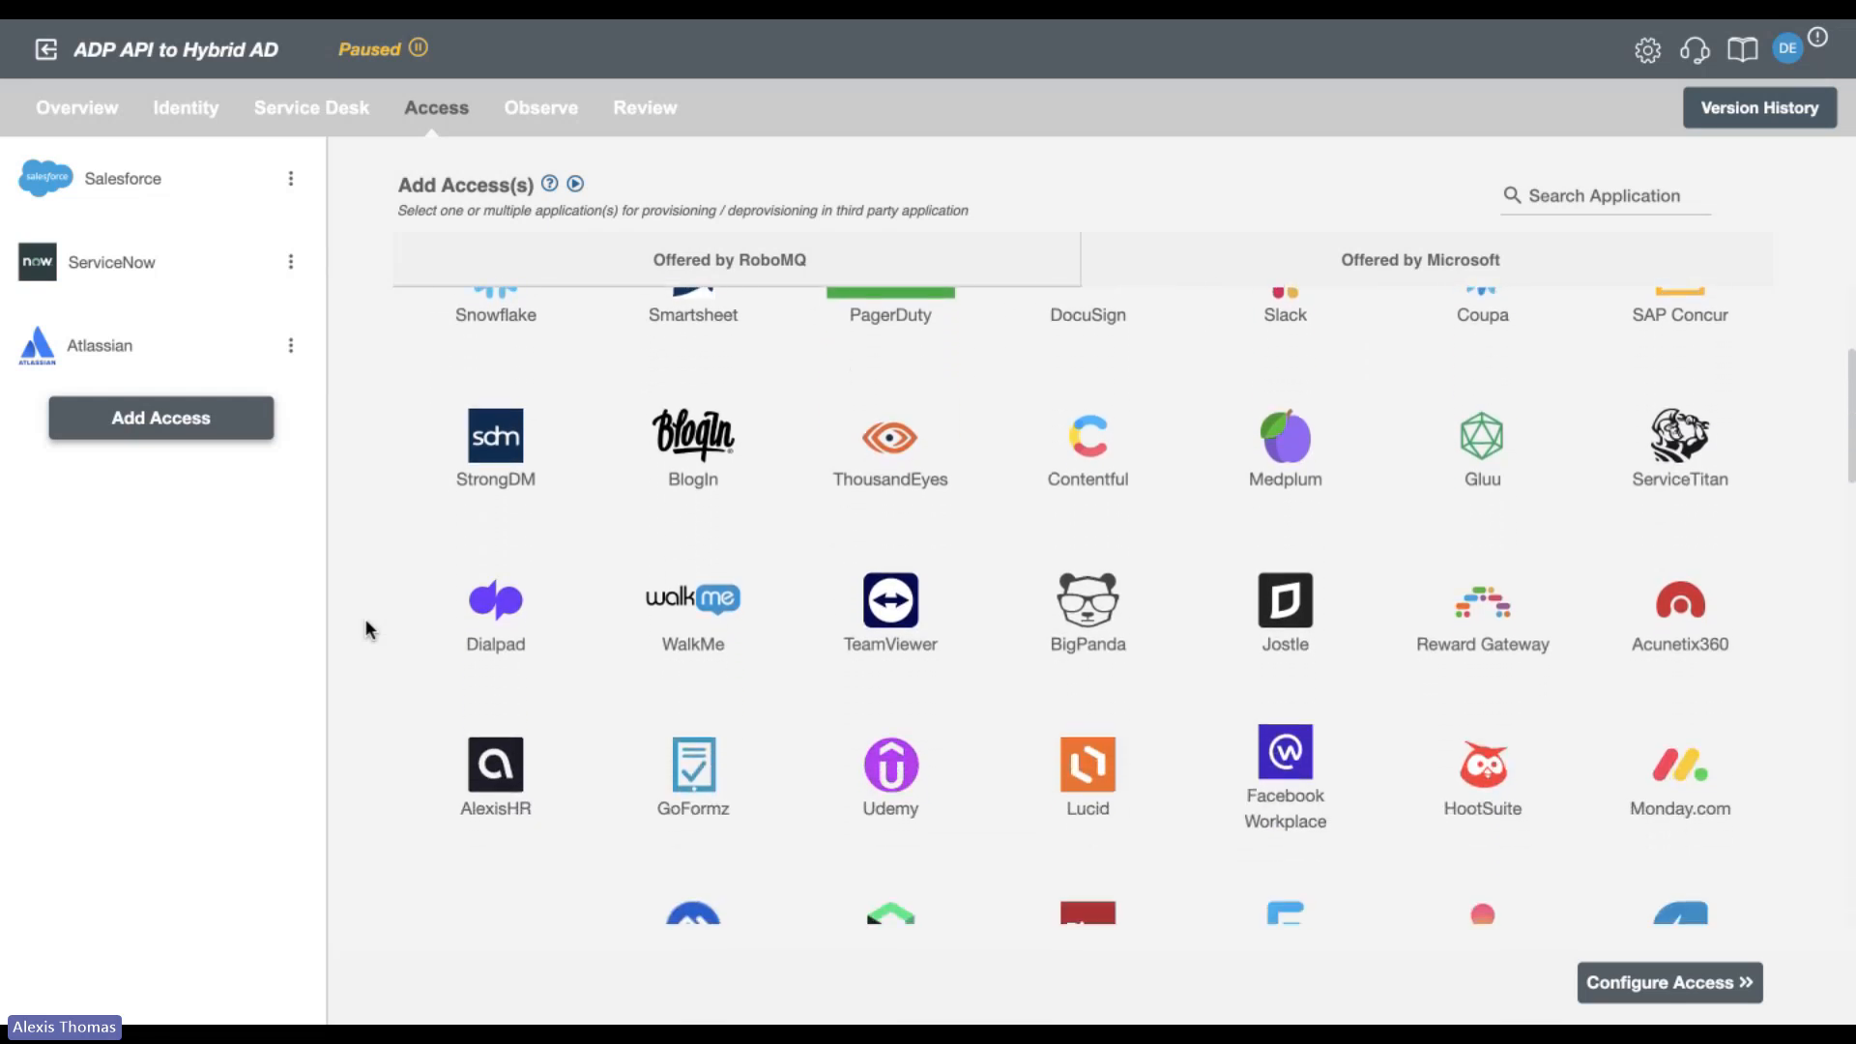
Look further down the RoboMQ-offered access applications, through rows such as Dialpad, Thales, Trello and Torii, and return to the start of the list.
scroll(365, 623, "down", 3)
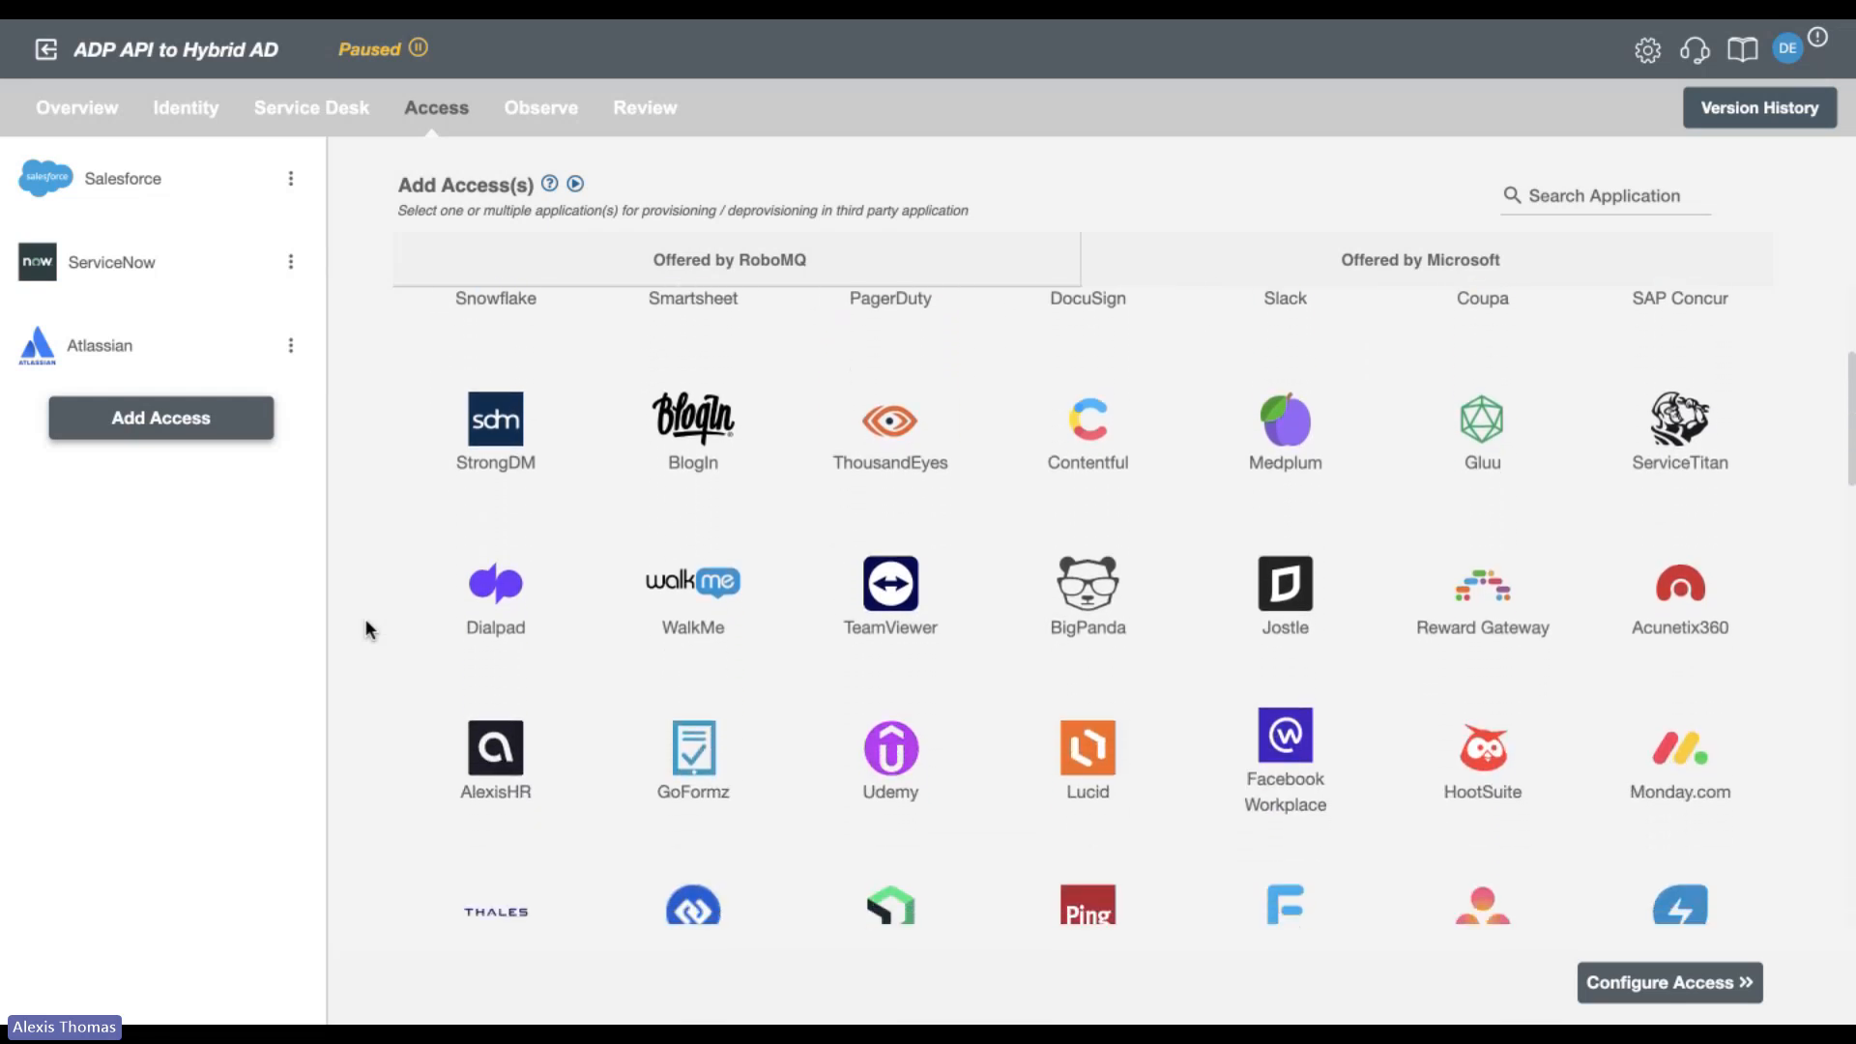
scroll(365, 620, "down", 1)
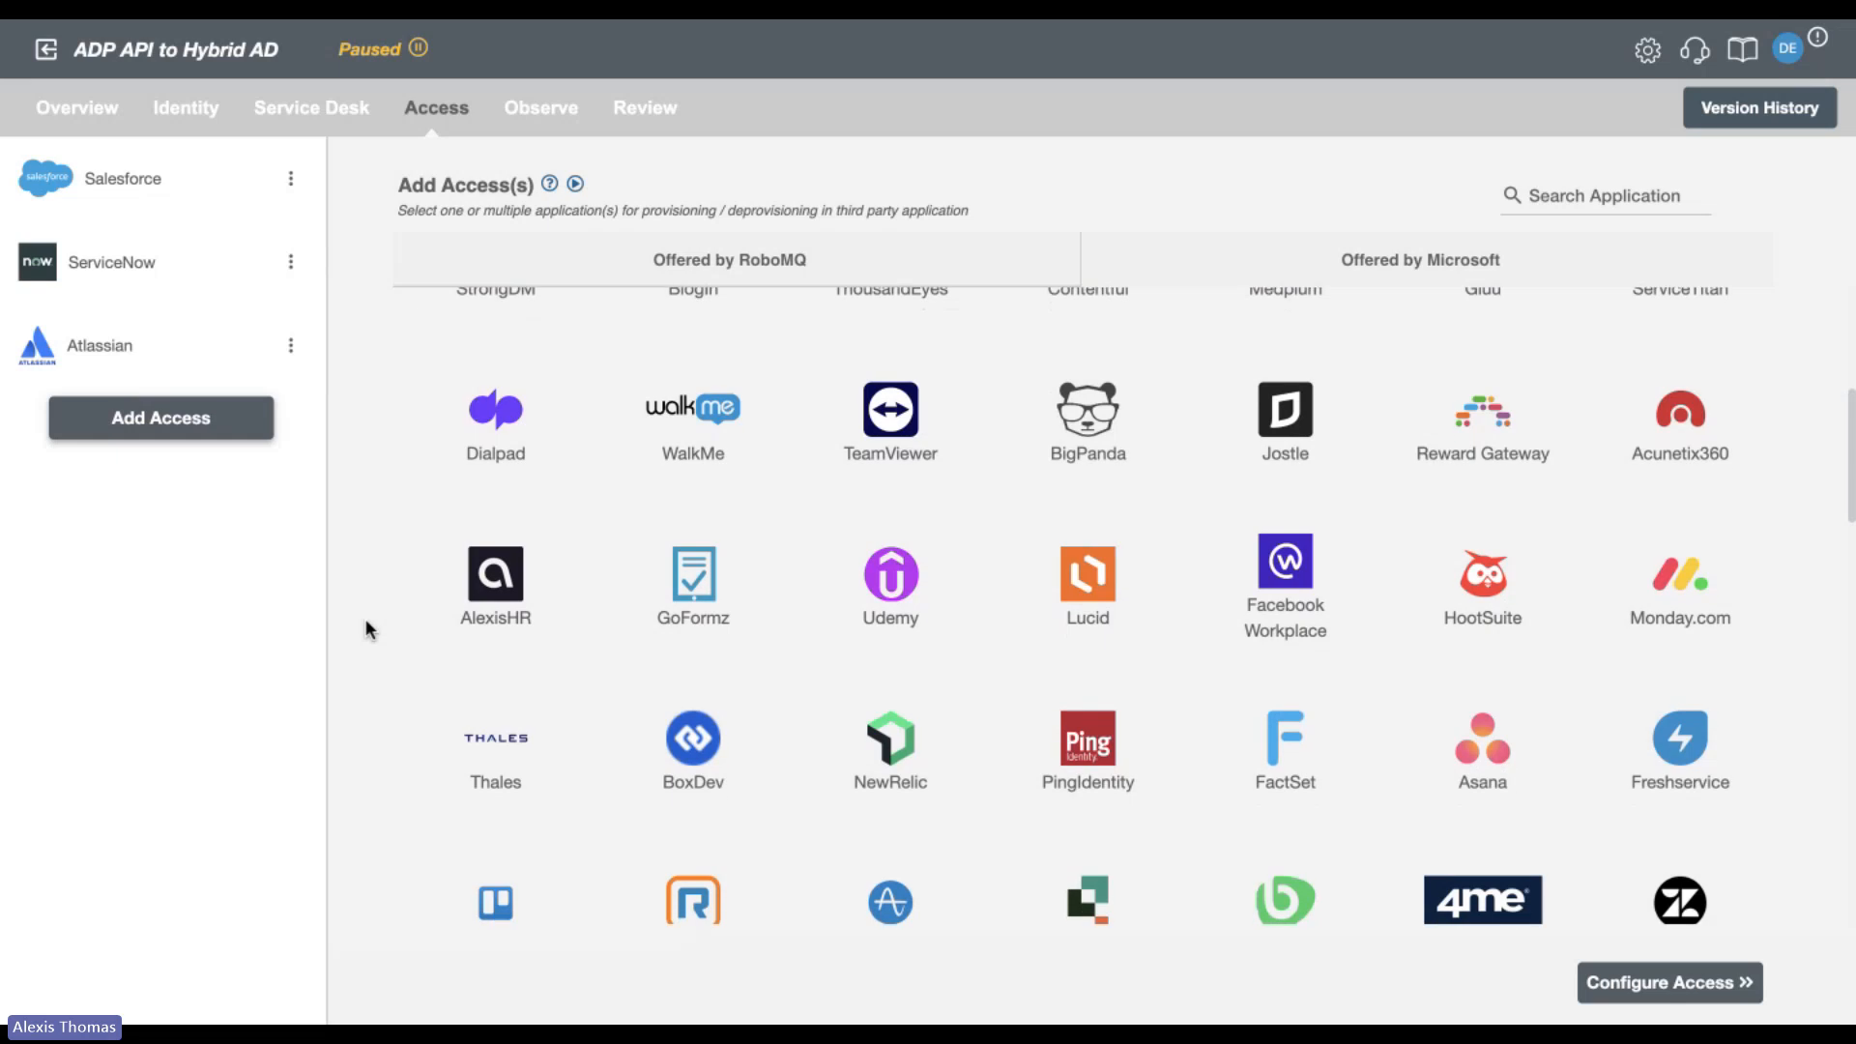
scroll(365, 621, "down", 2)
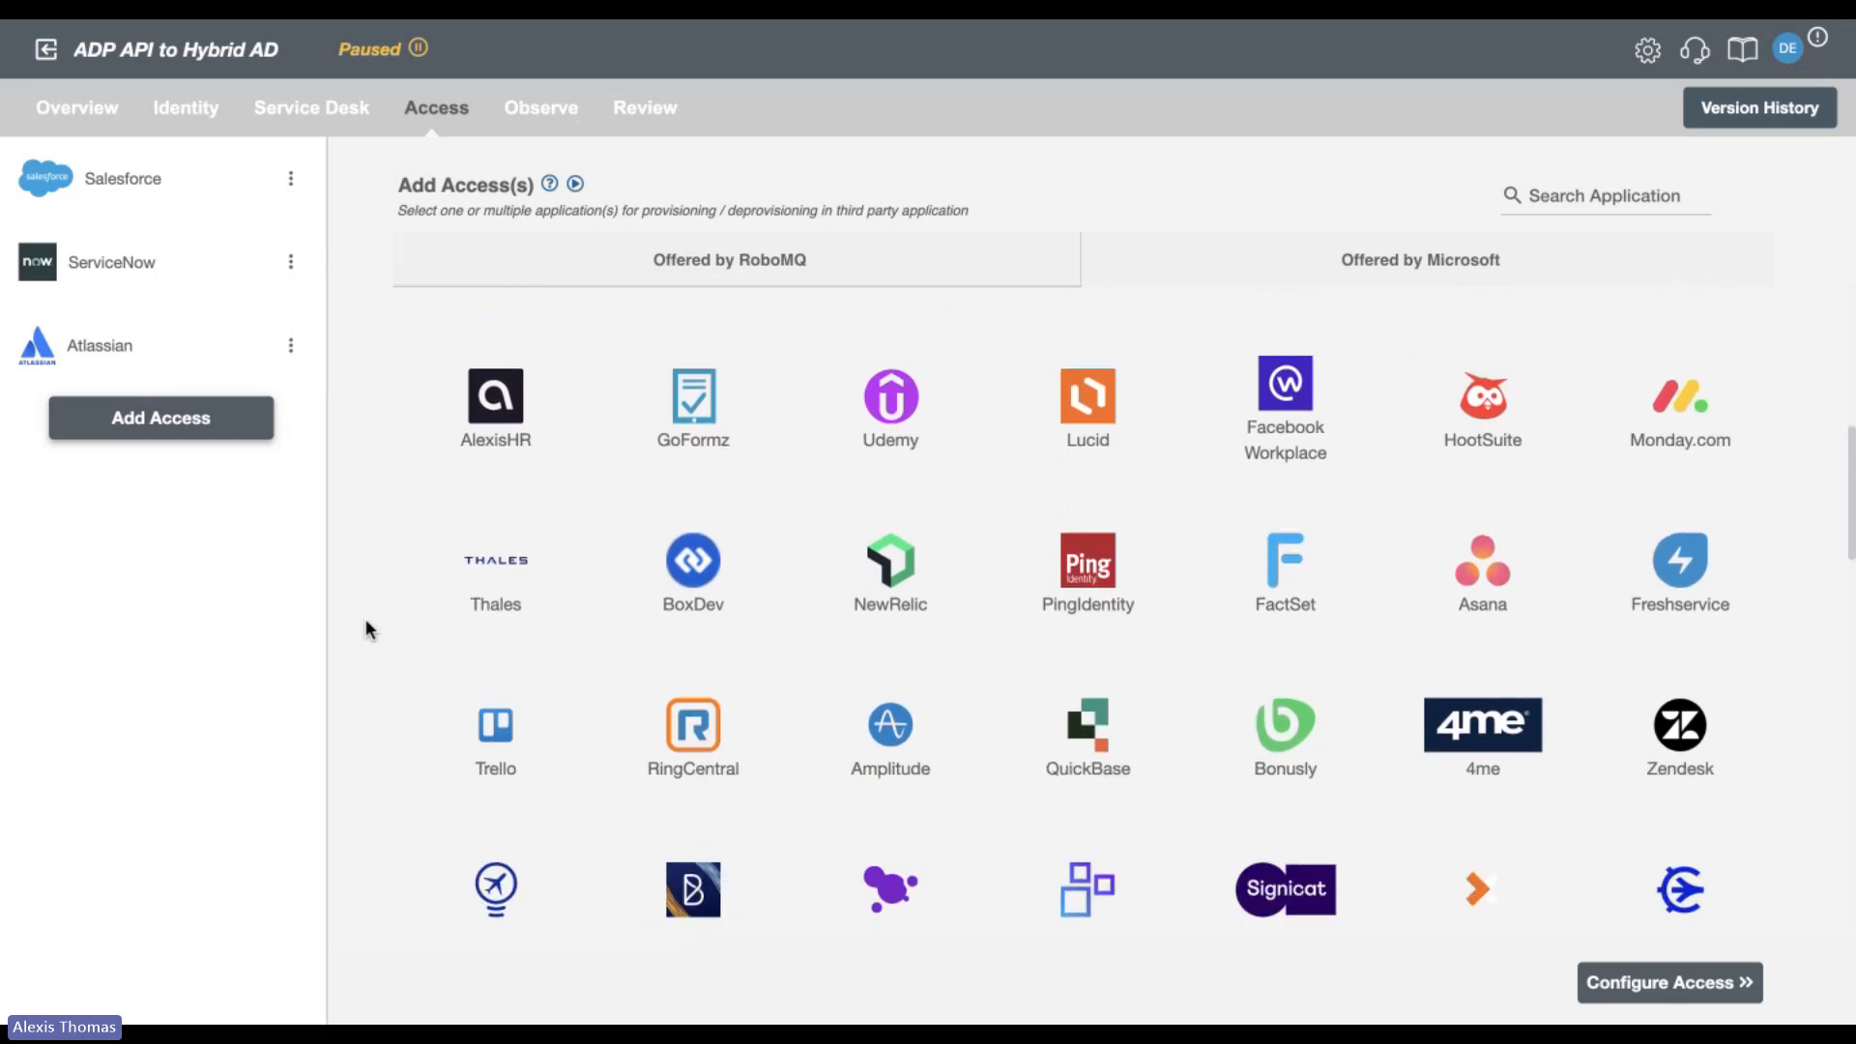
scroll(365, 624, "down", 1)
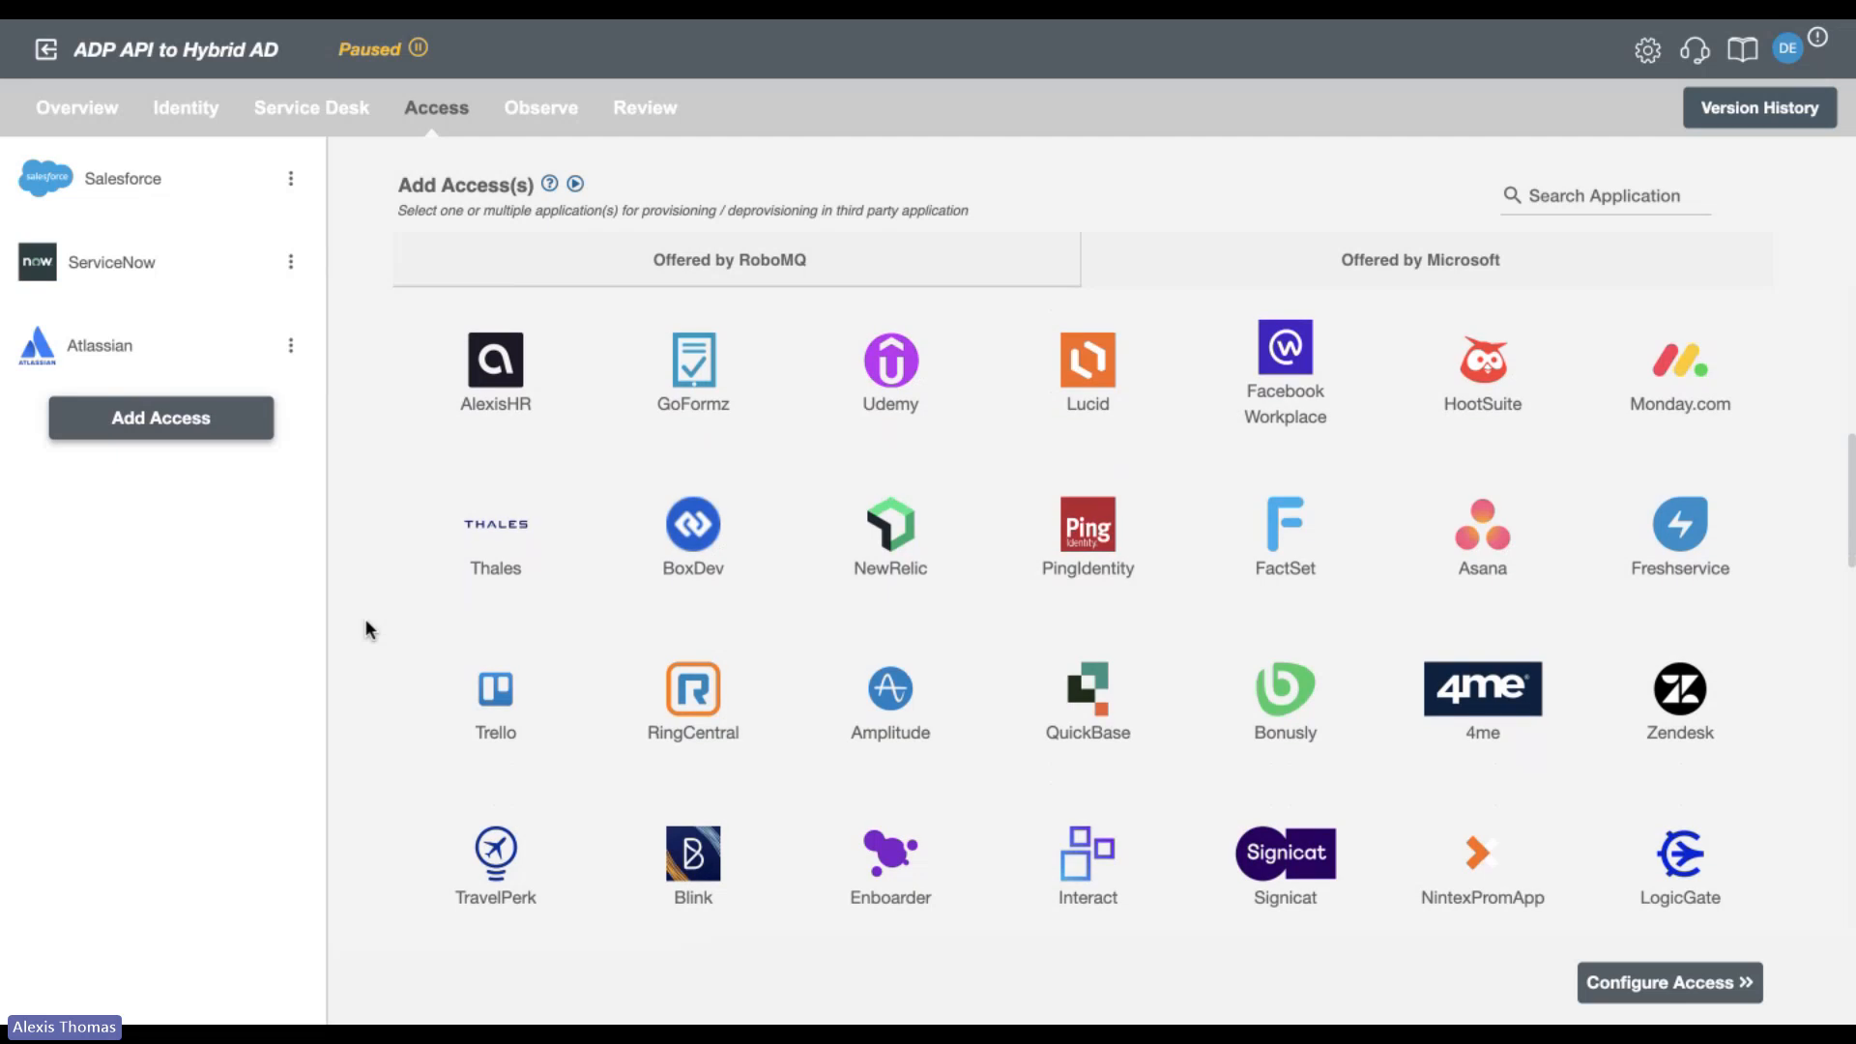
scroll(366, 624, "down", 2)
scroll(366, 623, "down", 1)
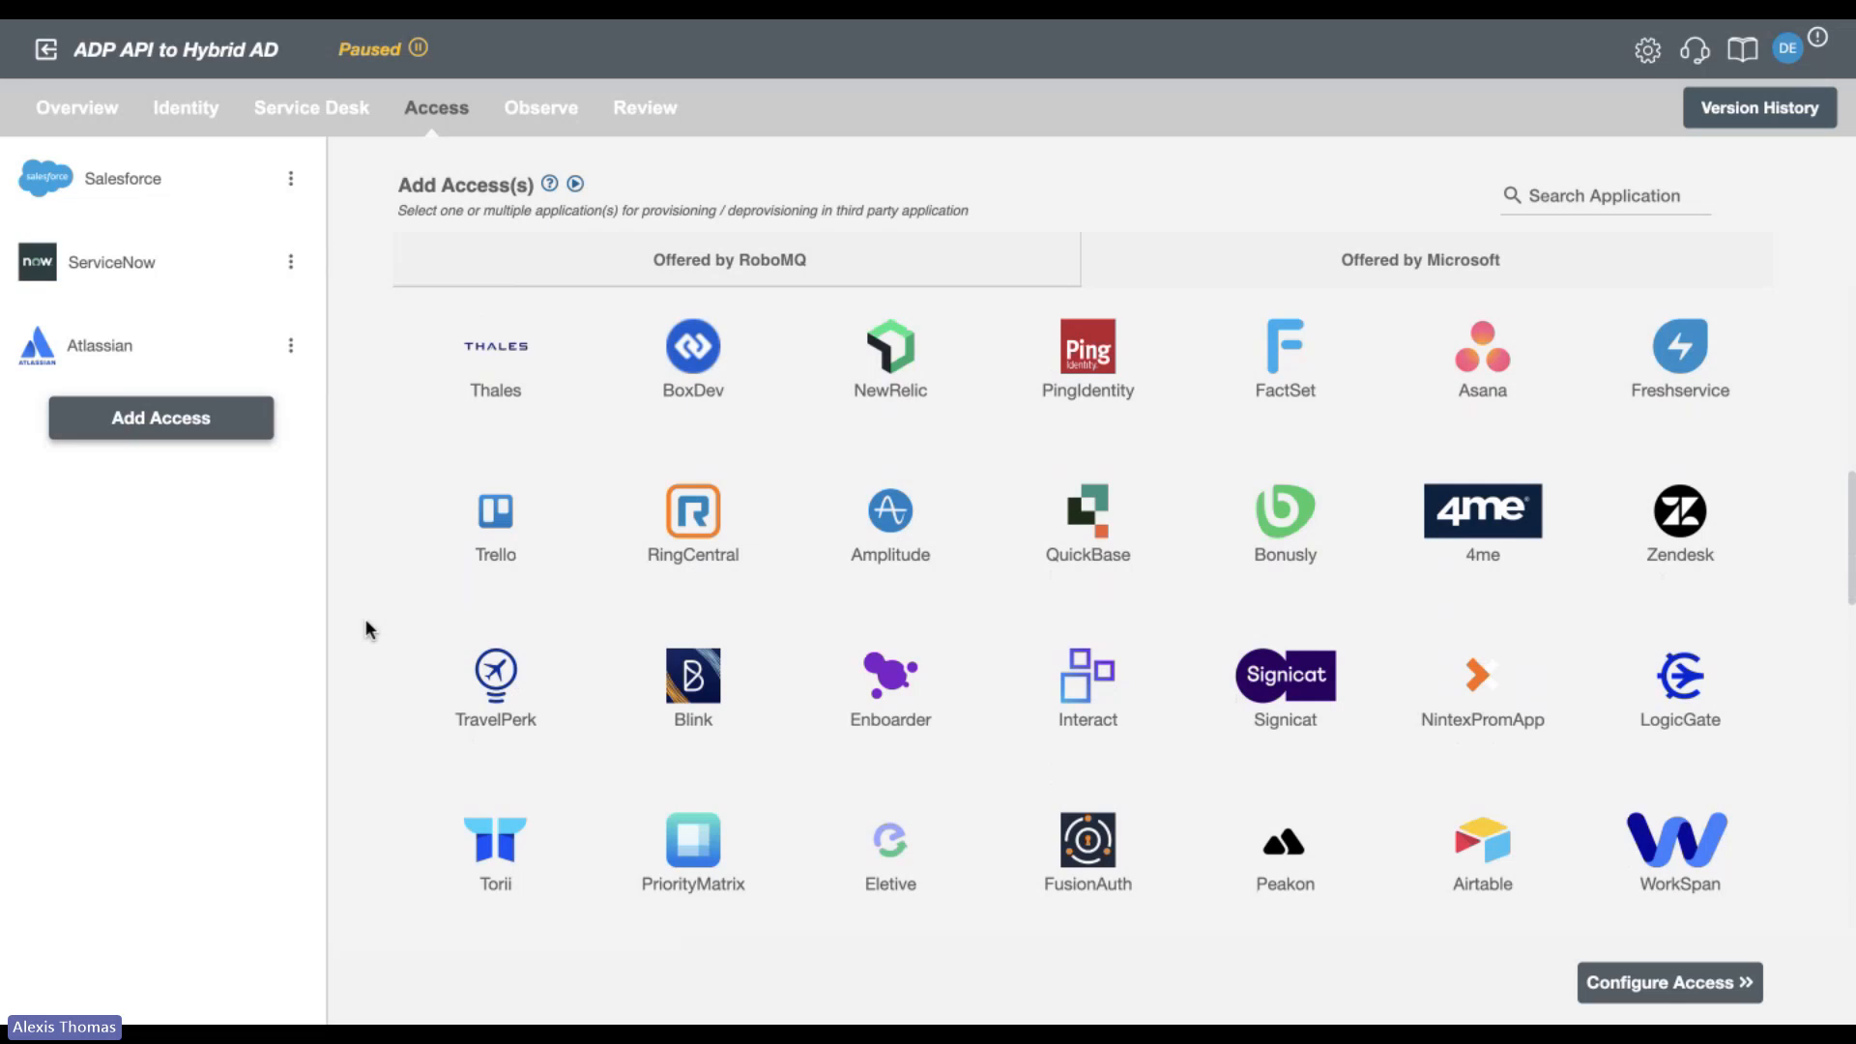
scroll(365, 624, "up", 12)
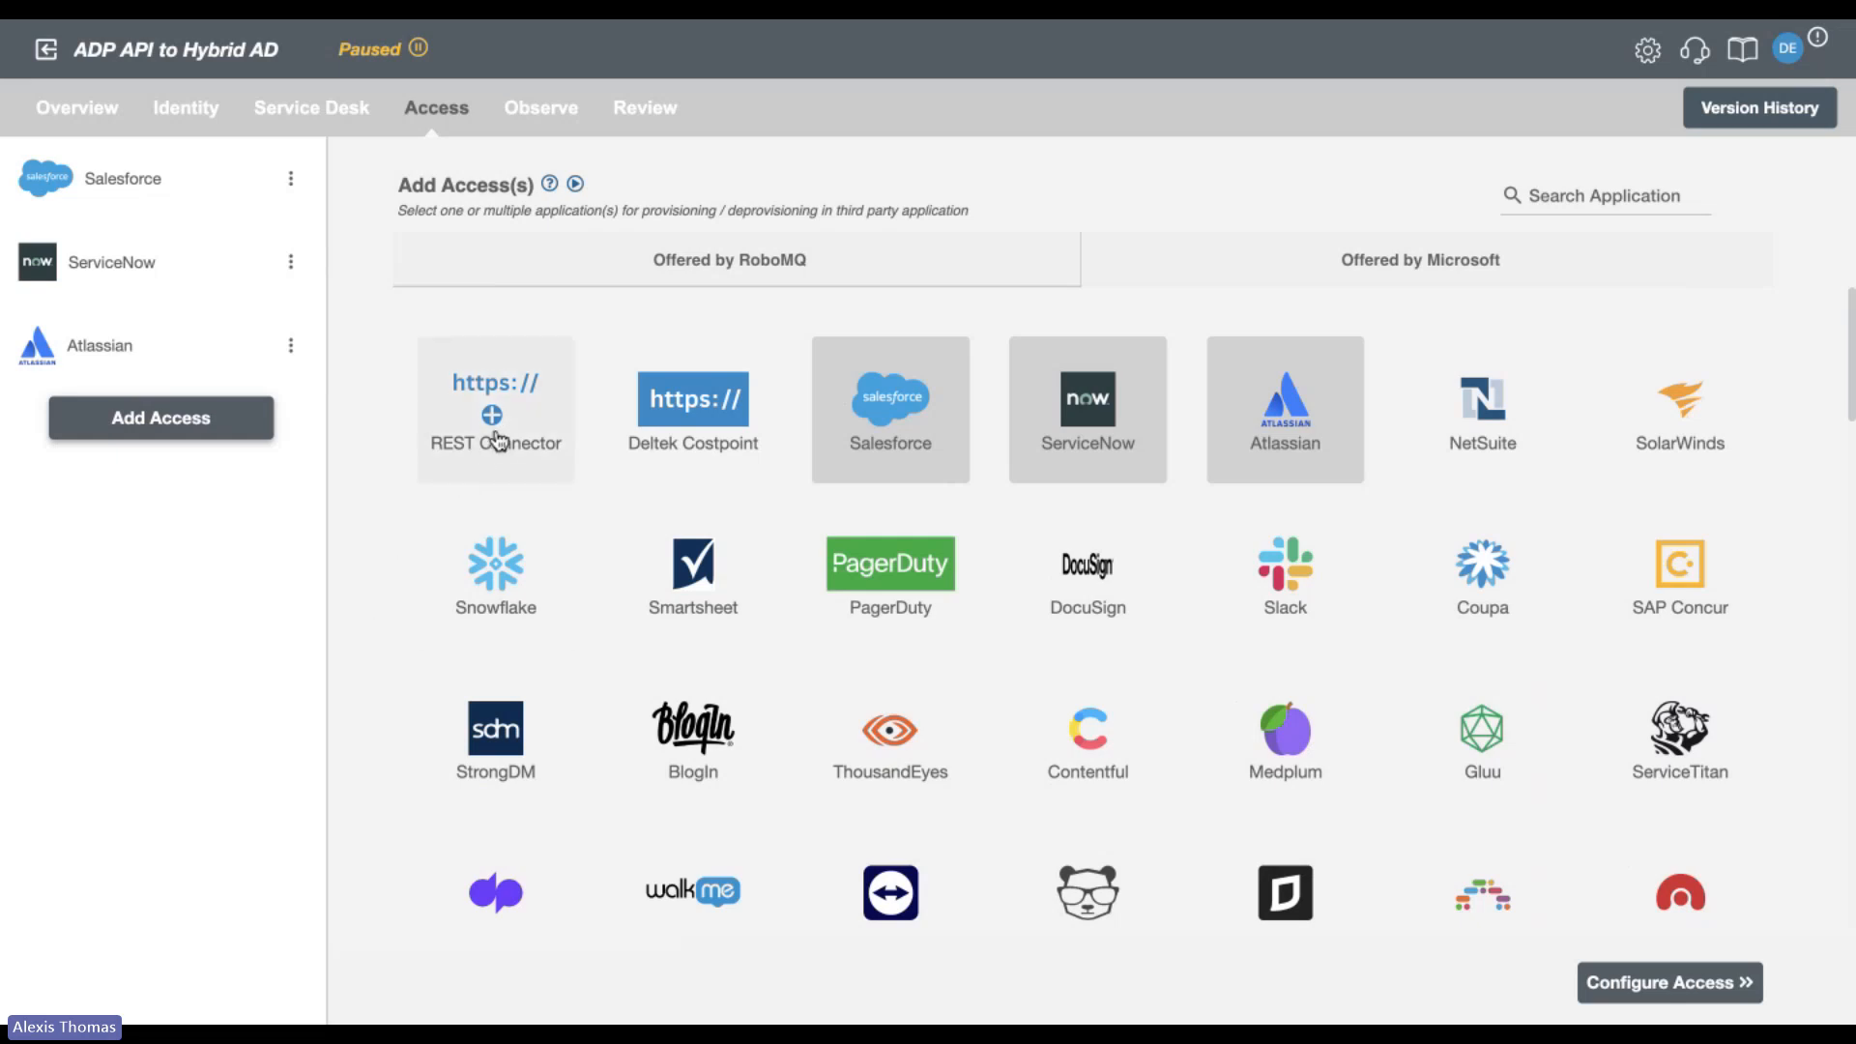
Browse the access applications offered by Microsoft and review the AWS IAM Identity Center automatic user provisioning guide.
left_click(1421, 267)
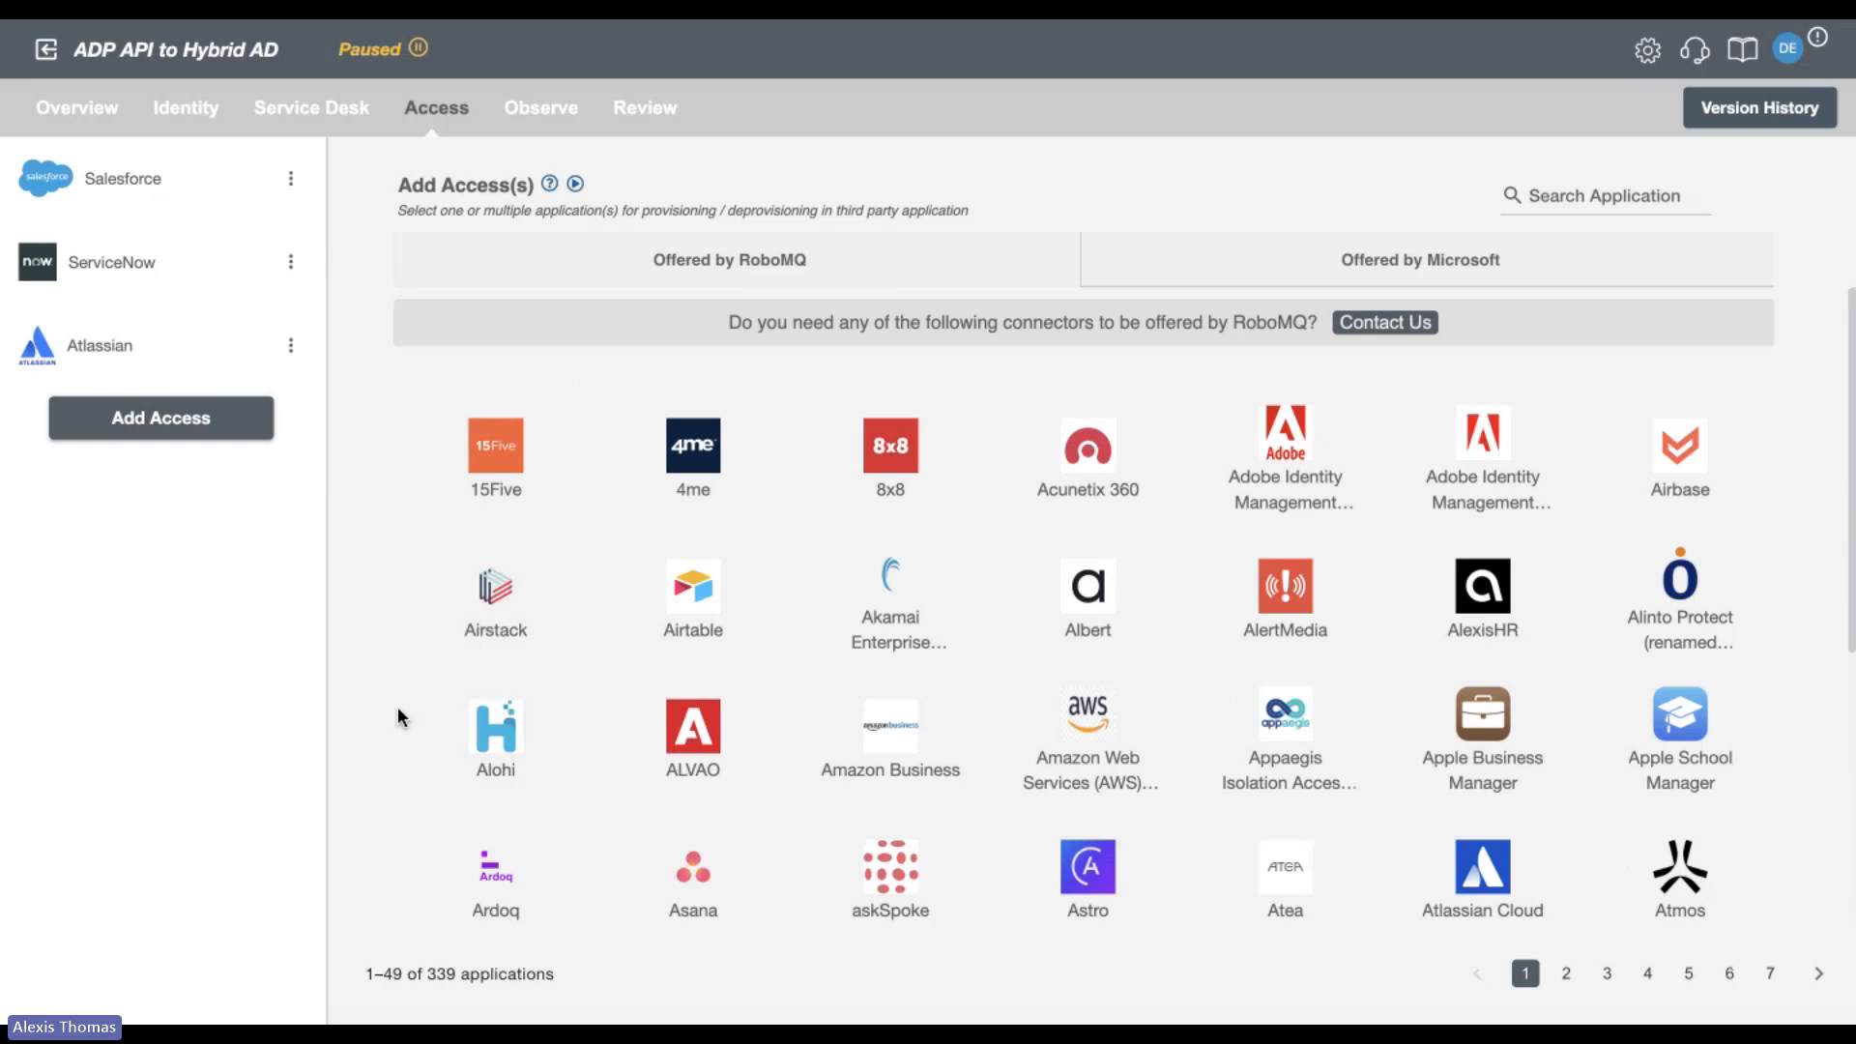
scroll(397, 709, "down", 3)
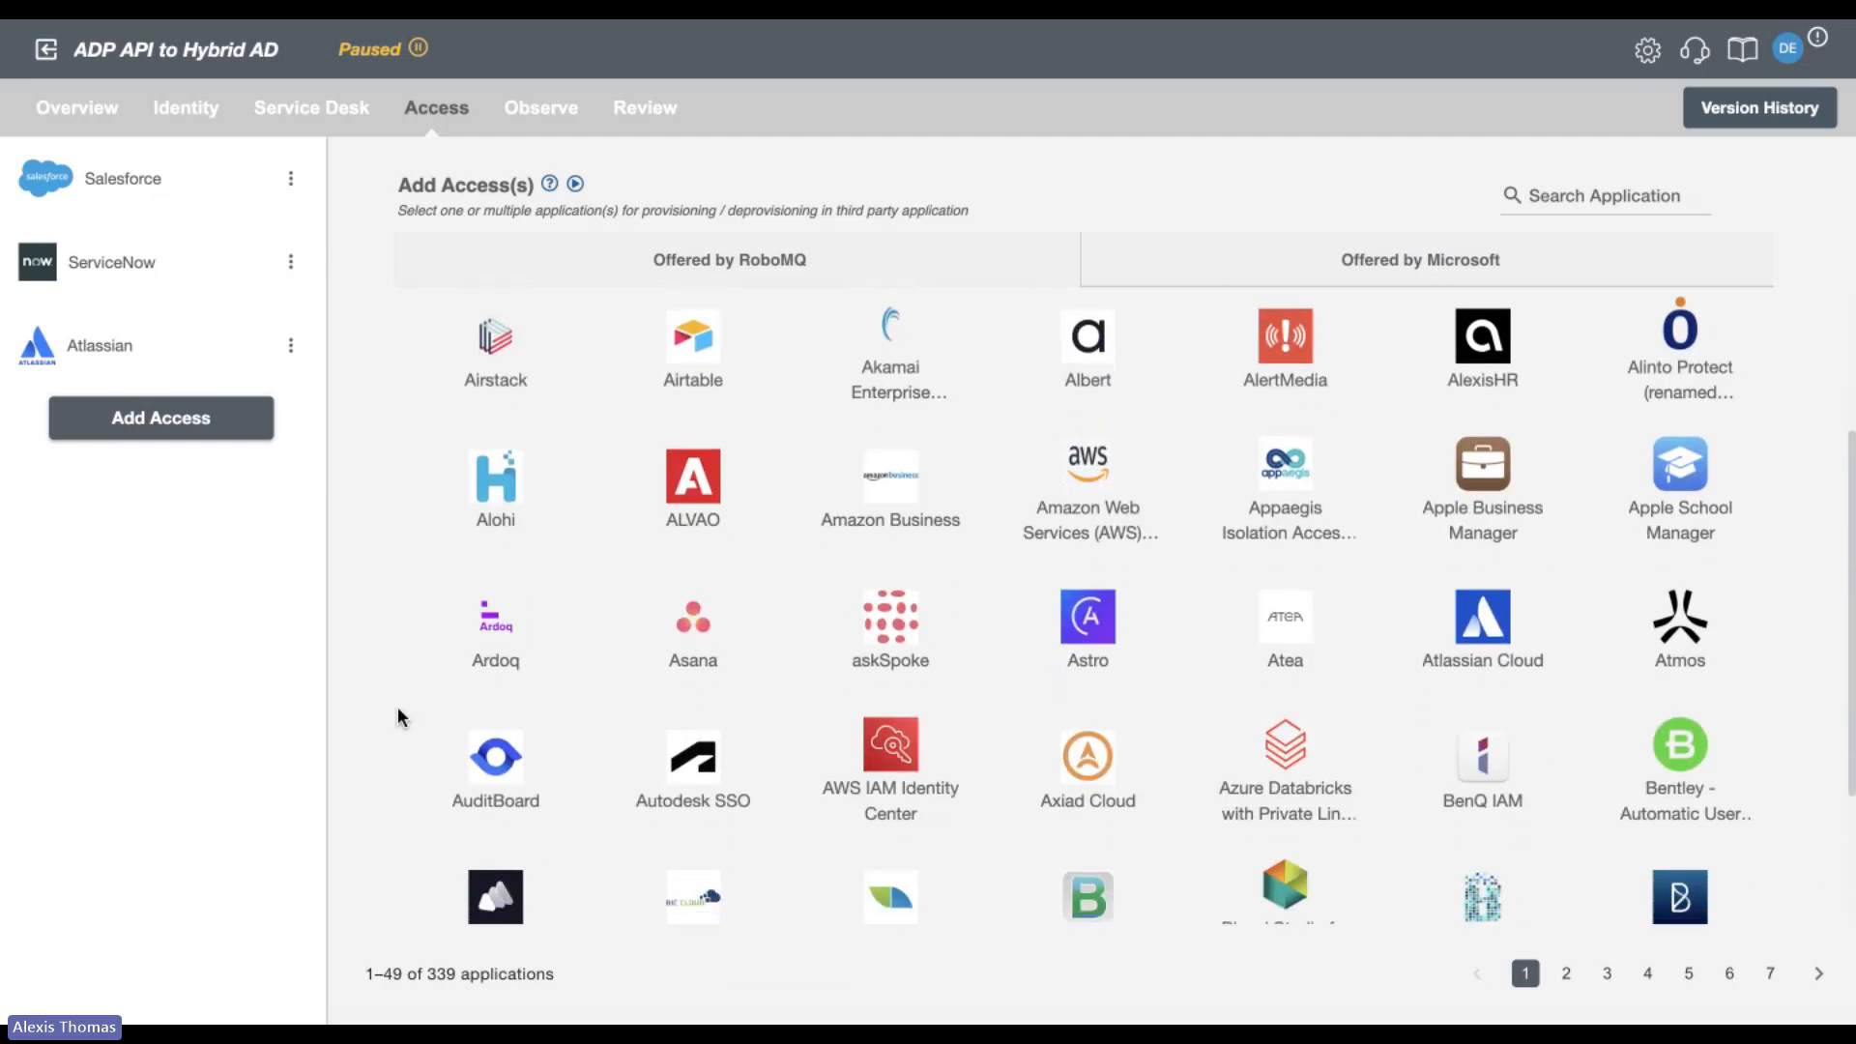
left_click(866, 738)
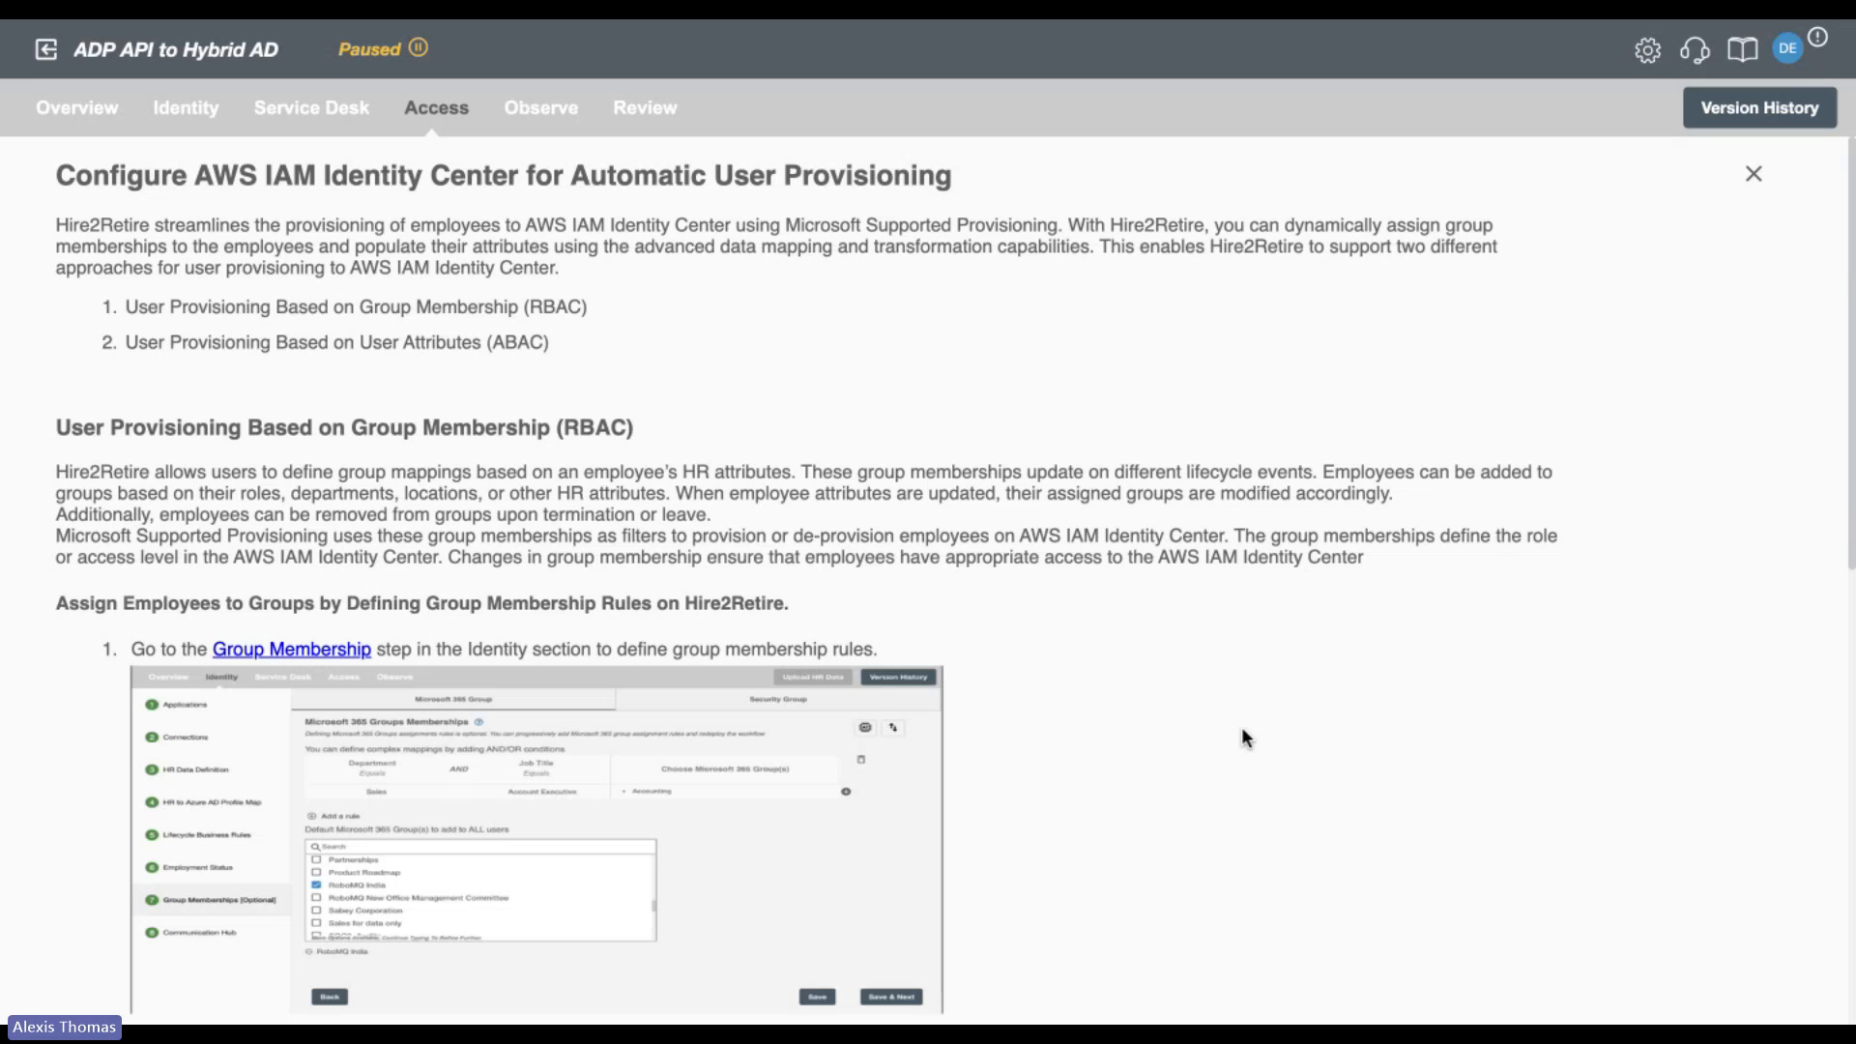
scroll(1246, 738, "down", 3)
scroll(1246, 738, "up", 3)
left_click(1755, 174)
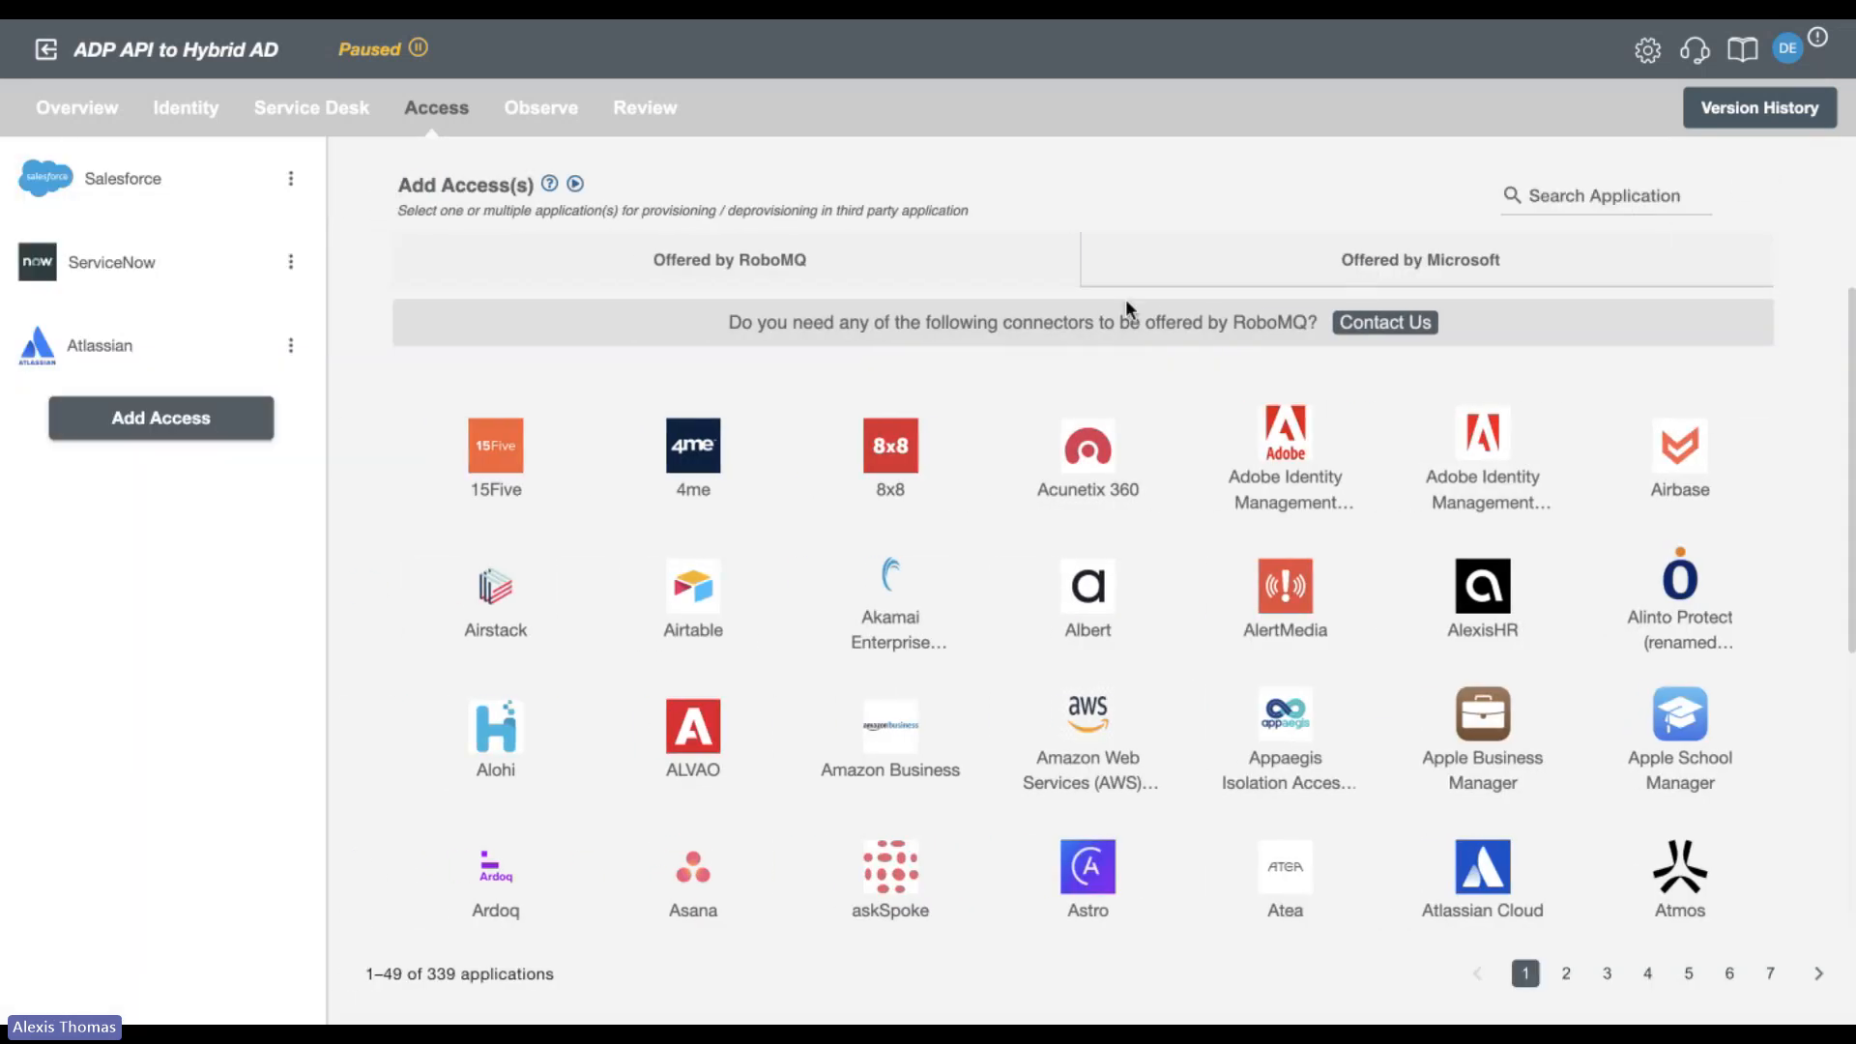
Return to the applications offered by RoboMQ and look through the catalog down to the Genesys and Webflow row.
left_click(957, 275)
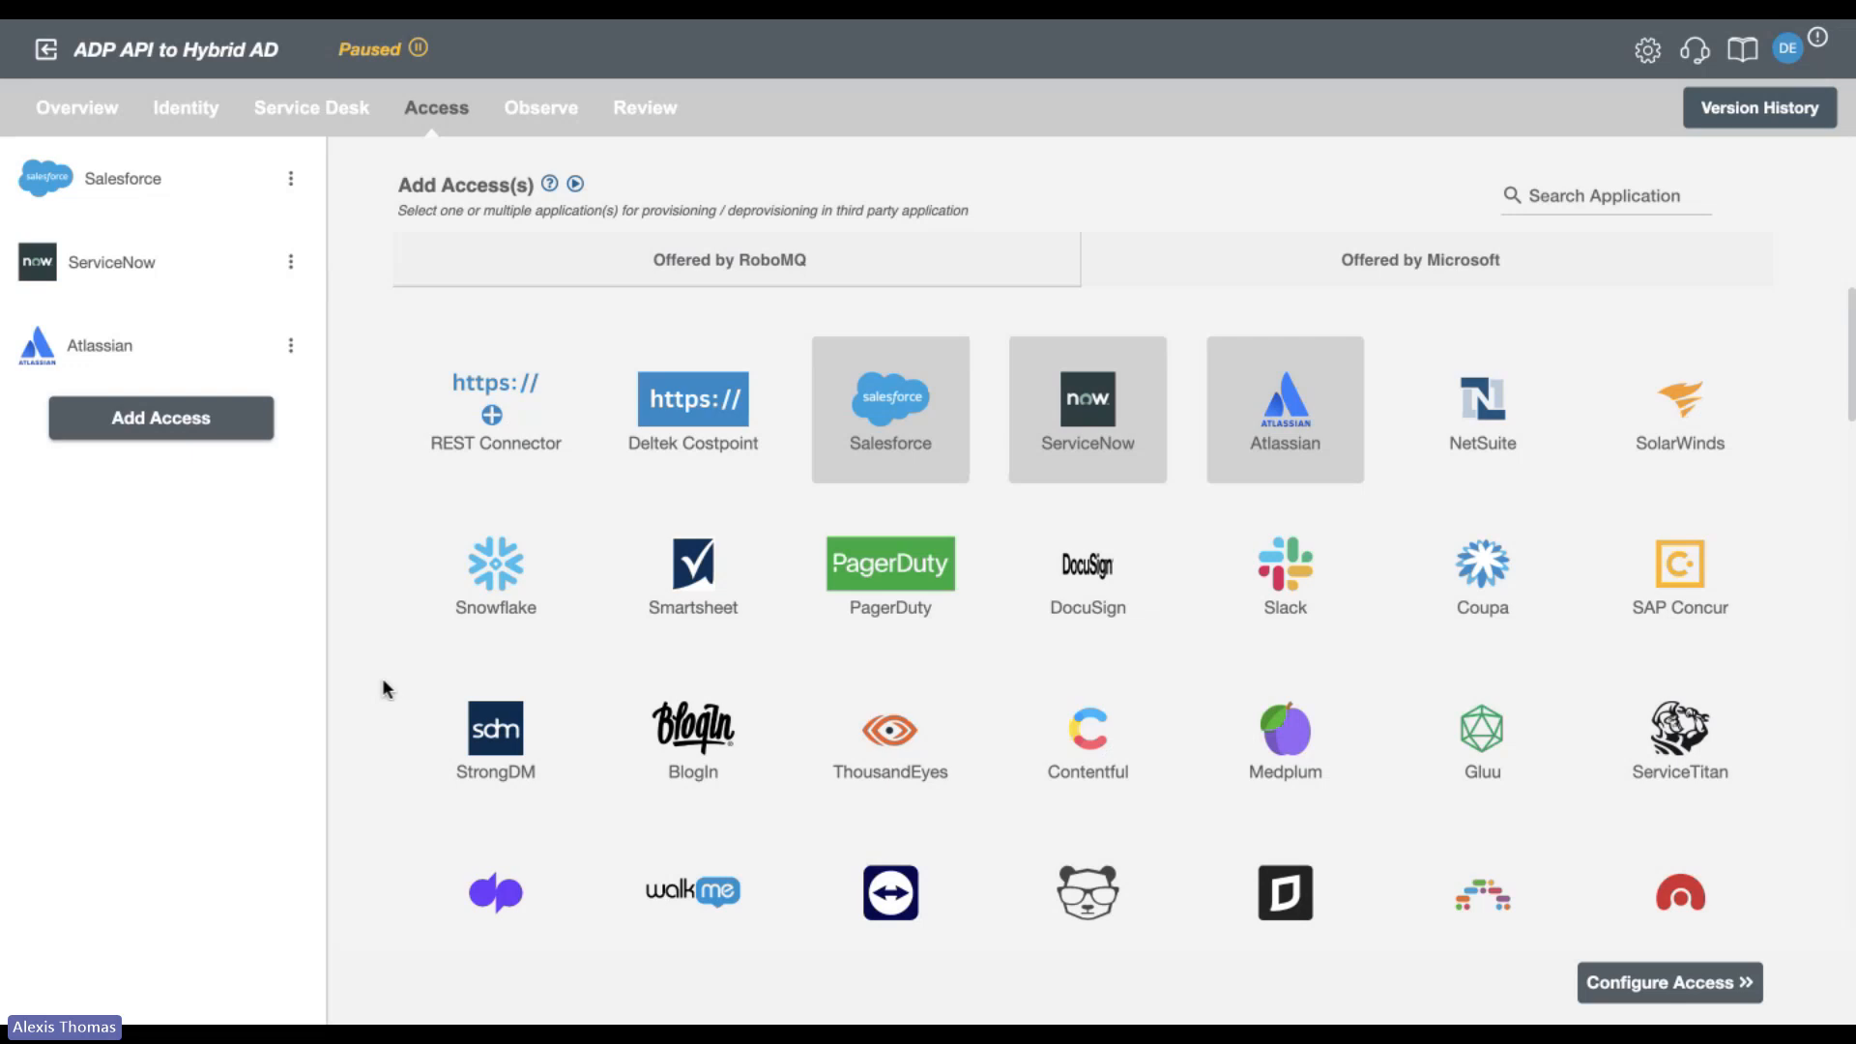
scroll(382, 680, "down", 3)
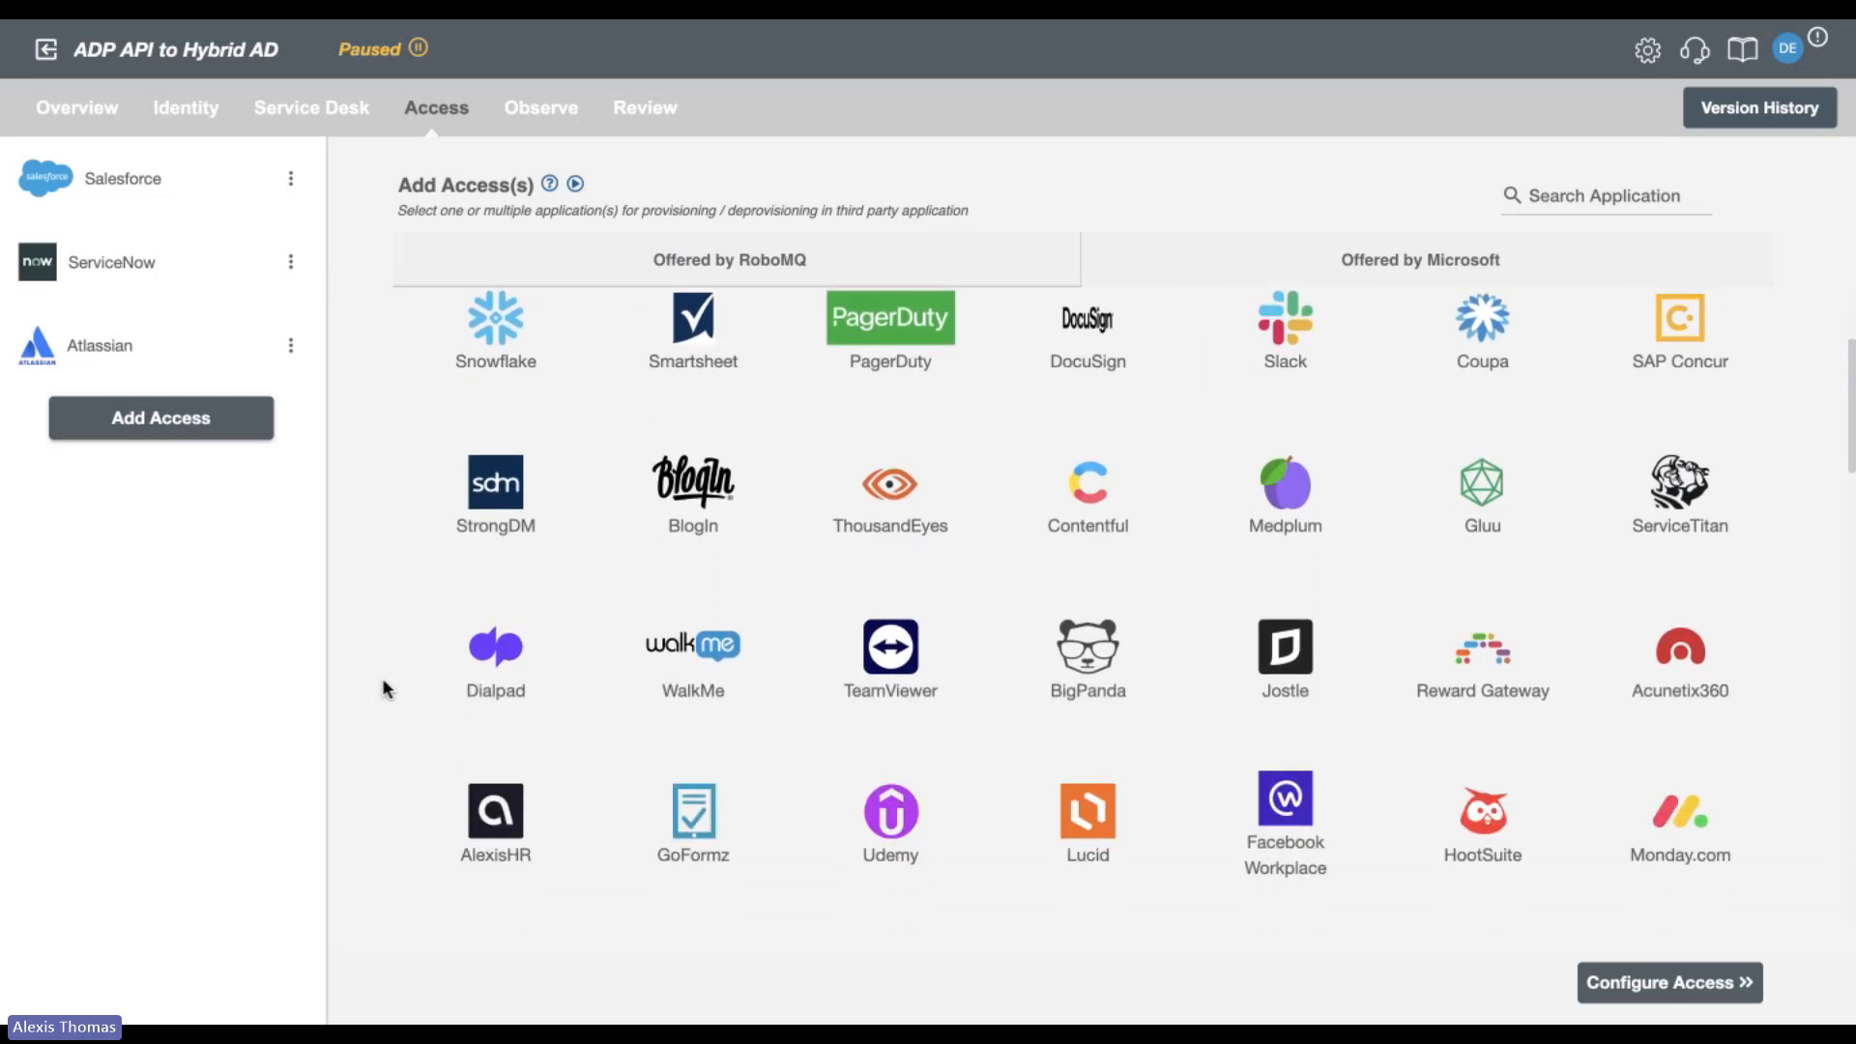
scroll(383, 681, "down", 3)
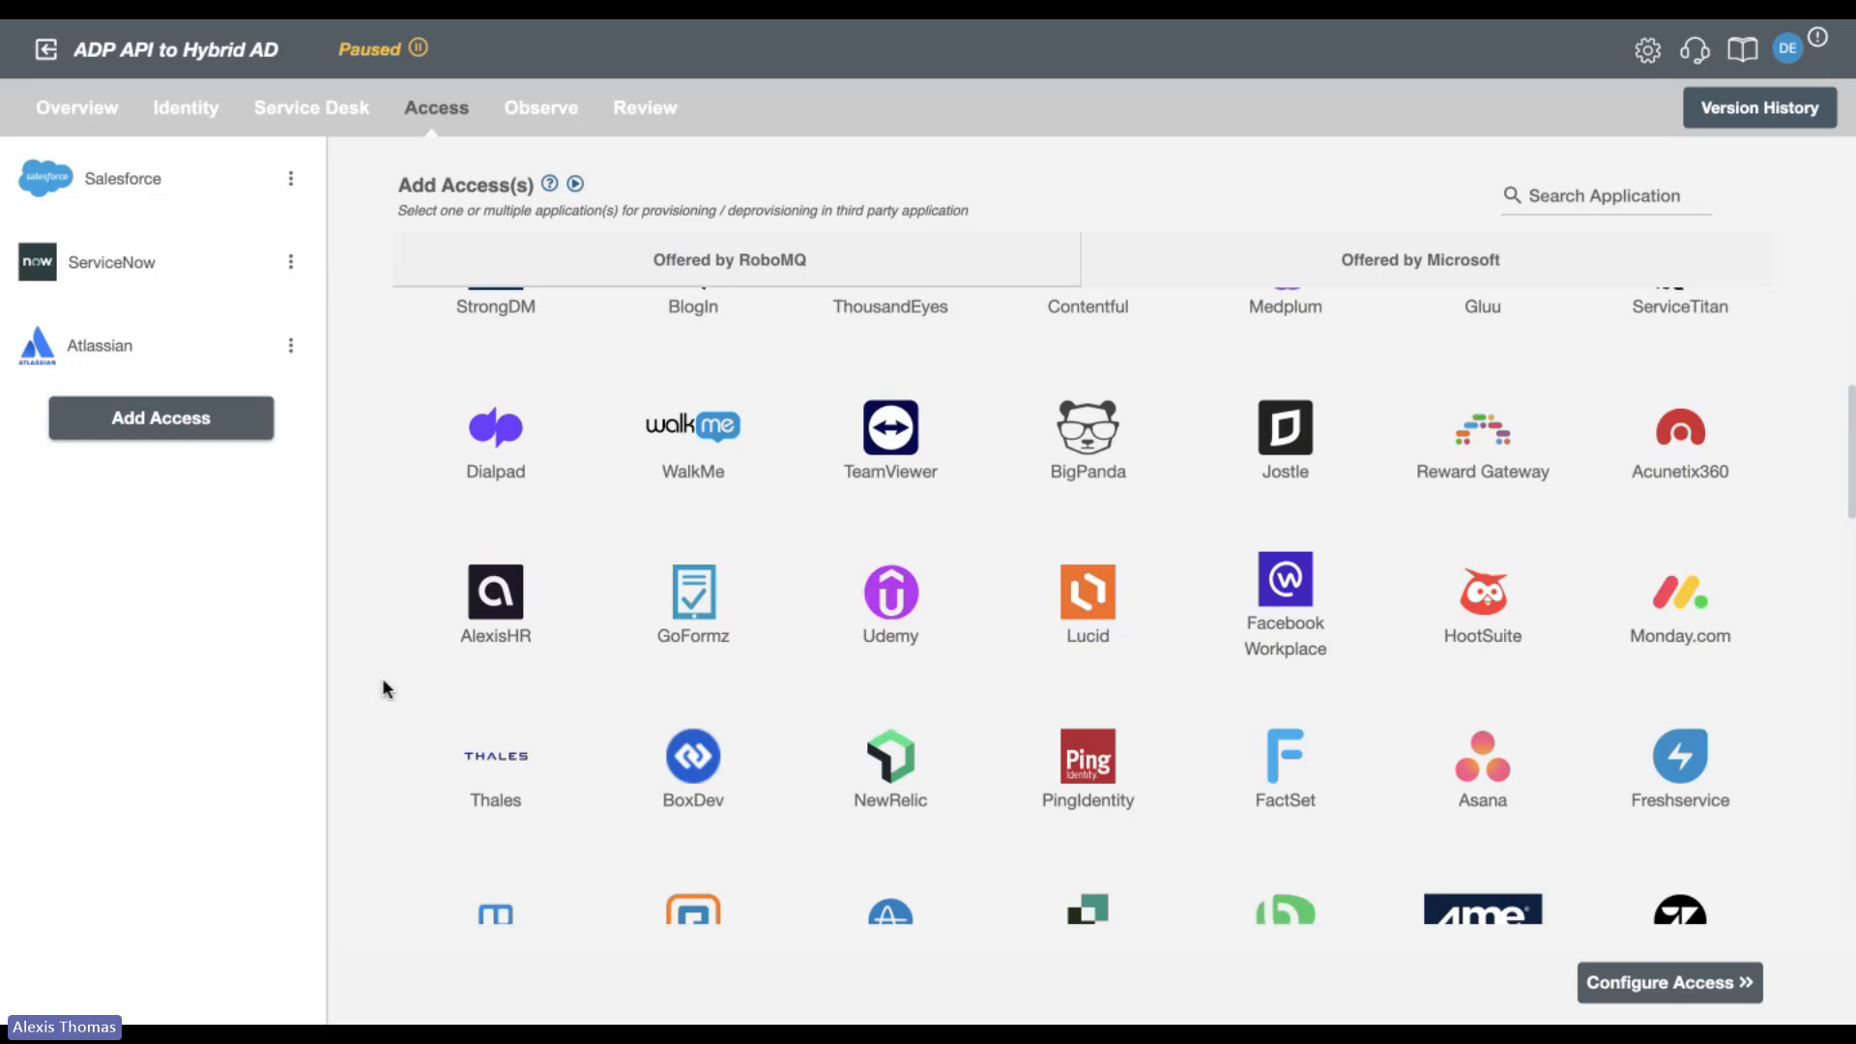
scroll(383, 680, "down", 3)
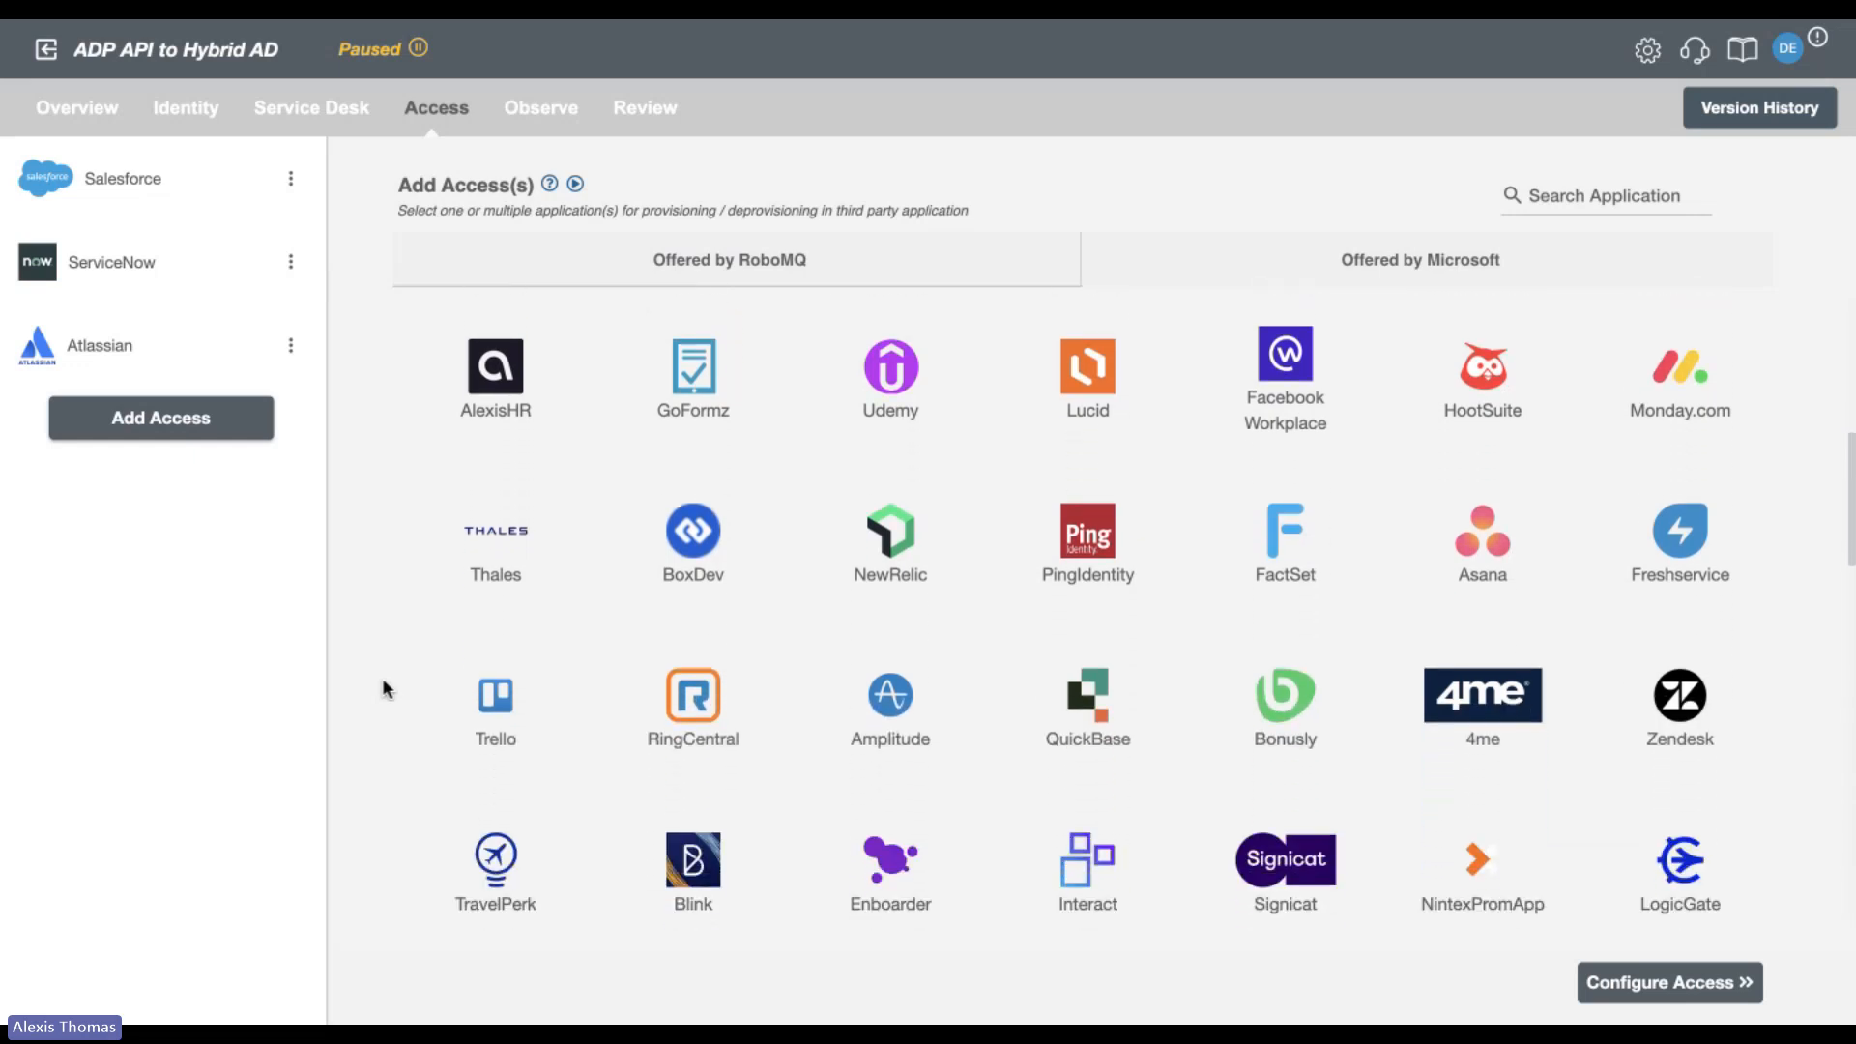
scroll(383, 680, "down", 3)
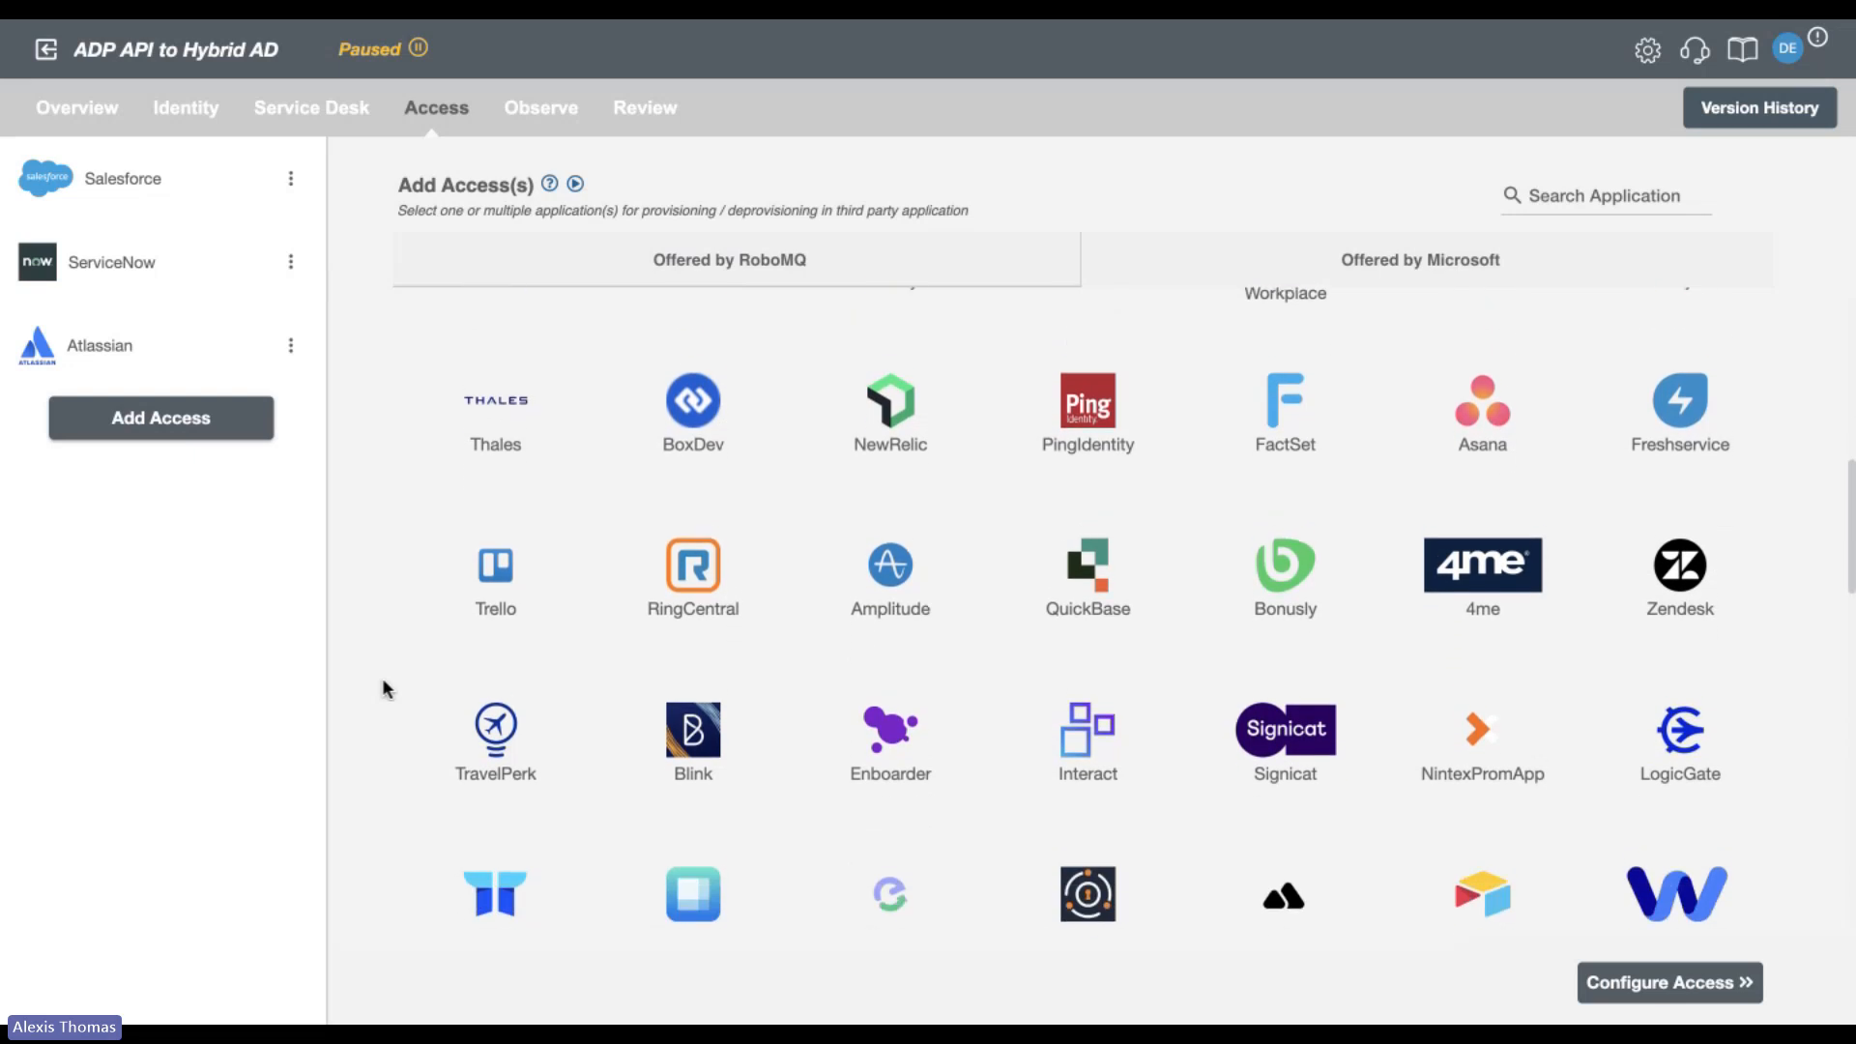
scroll(383, 681, "up", 1)
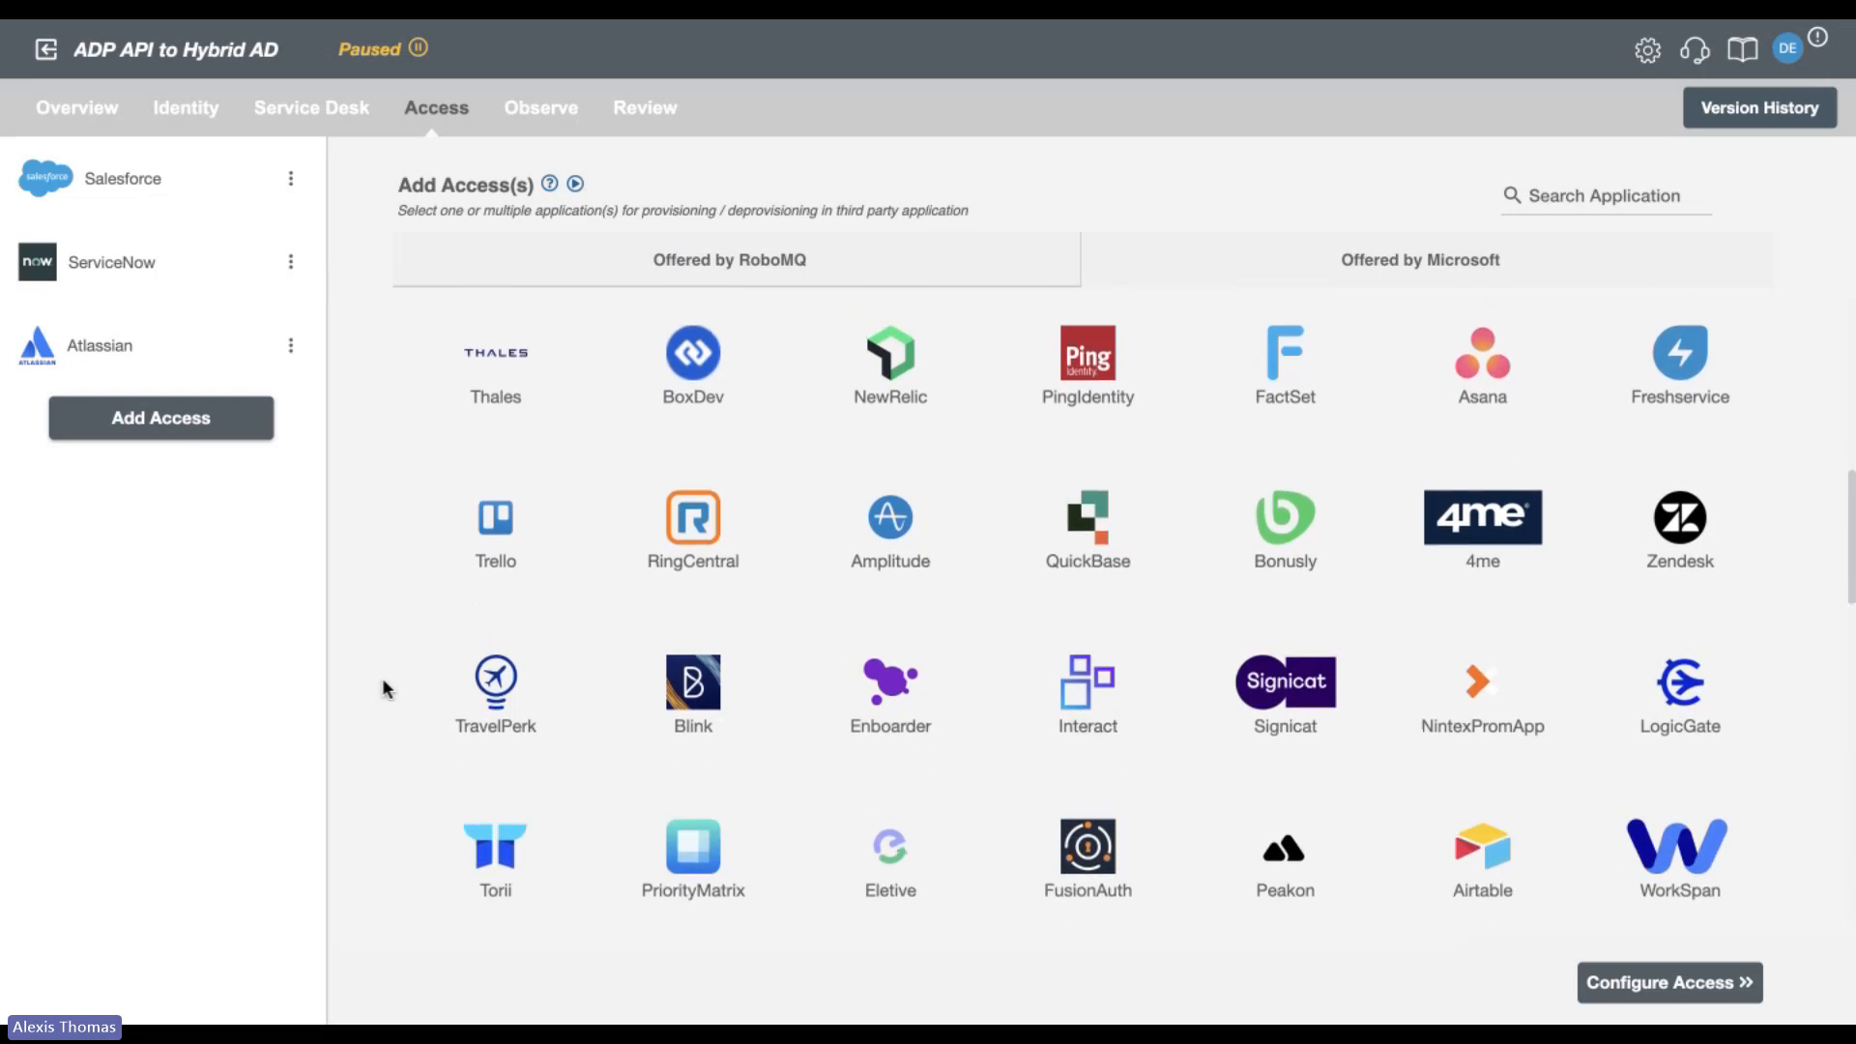
scroll(383, 681, "down", 3)
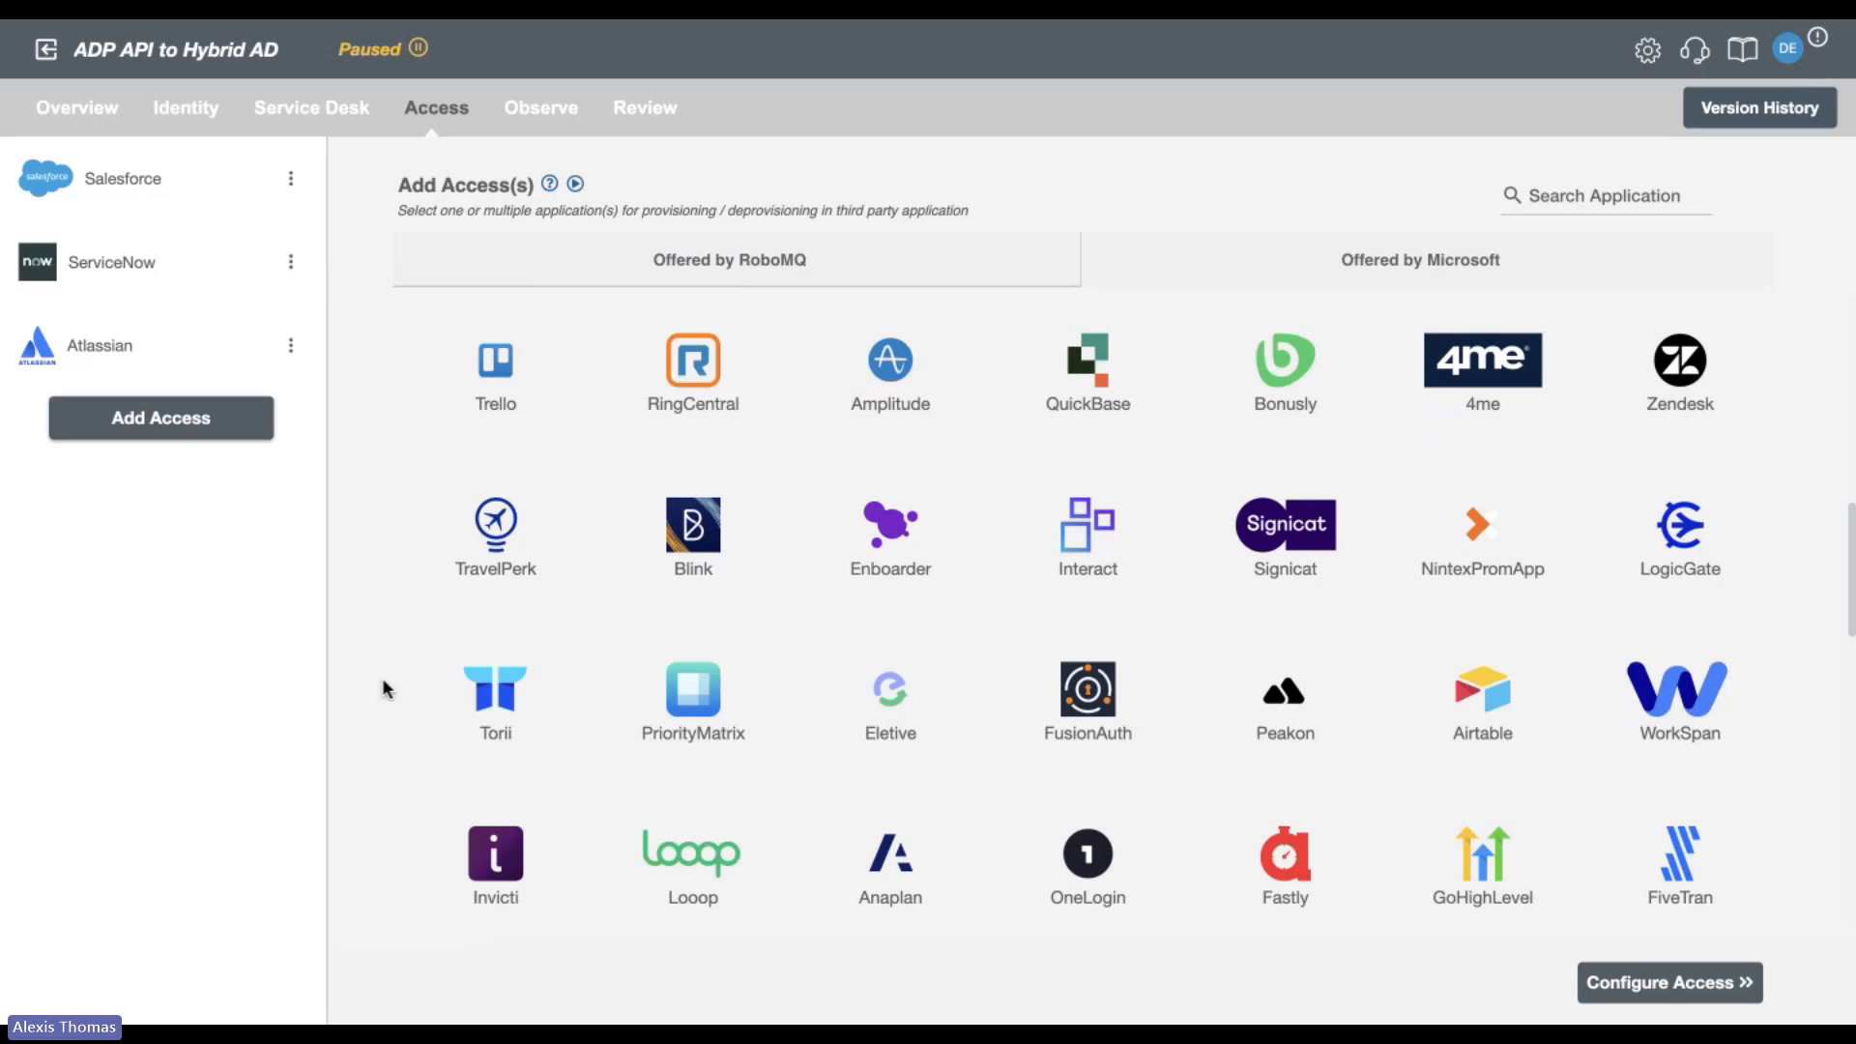
scroll(383, 681, "down", 3)
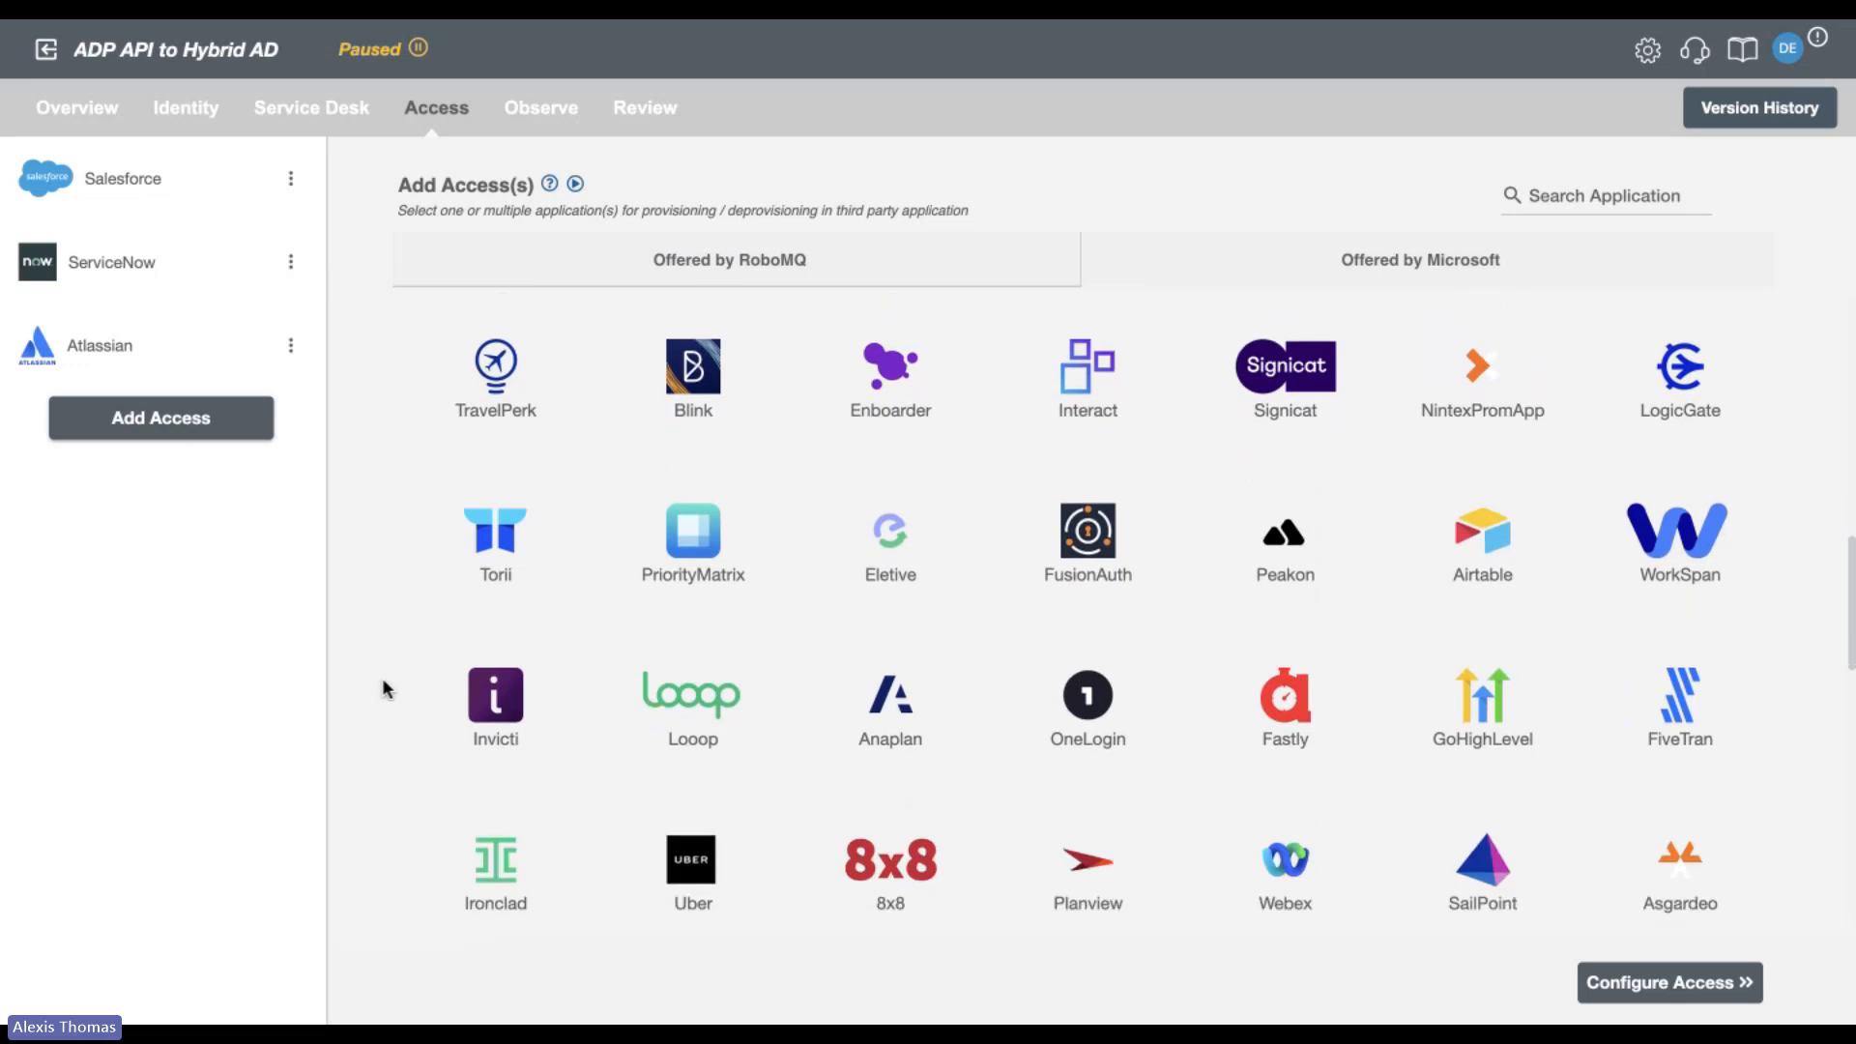
scroll(382, 680, "down", 3)
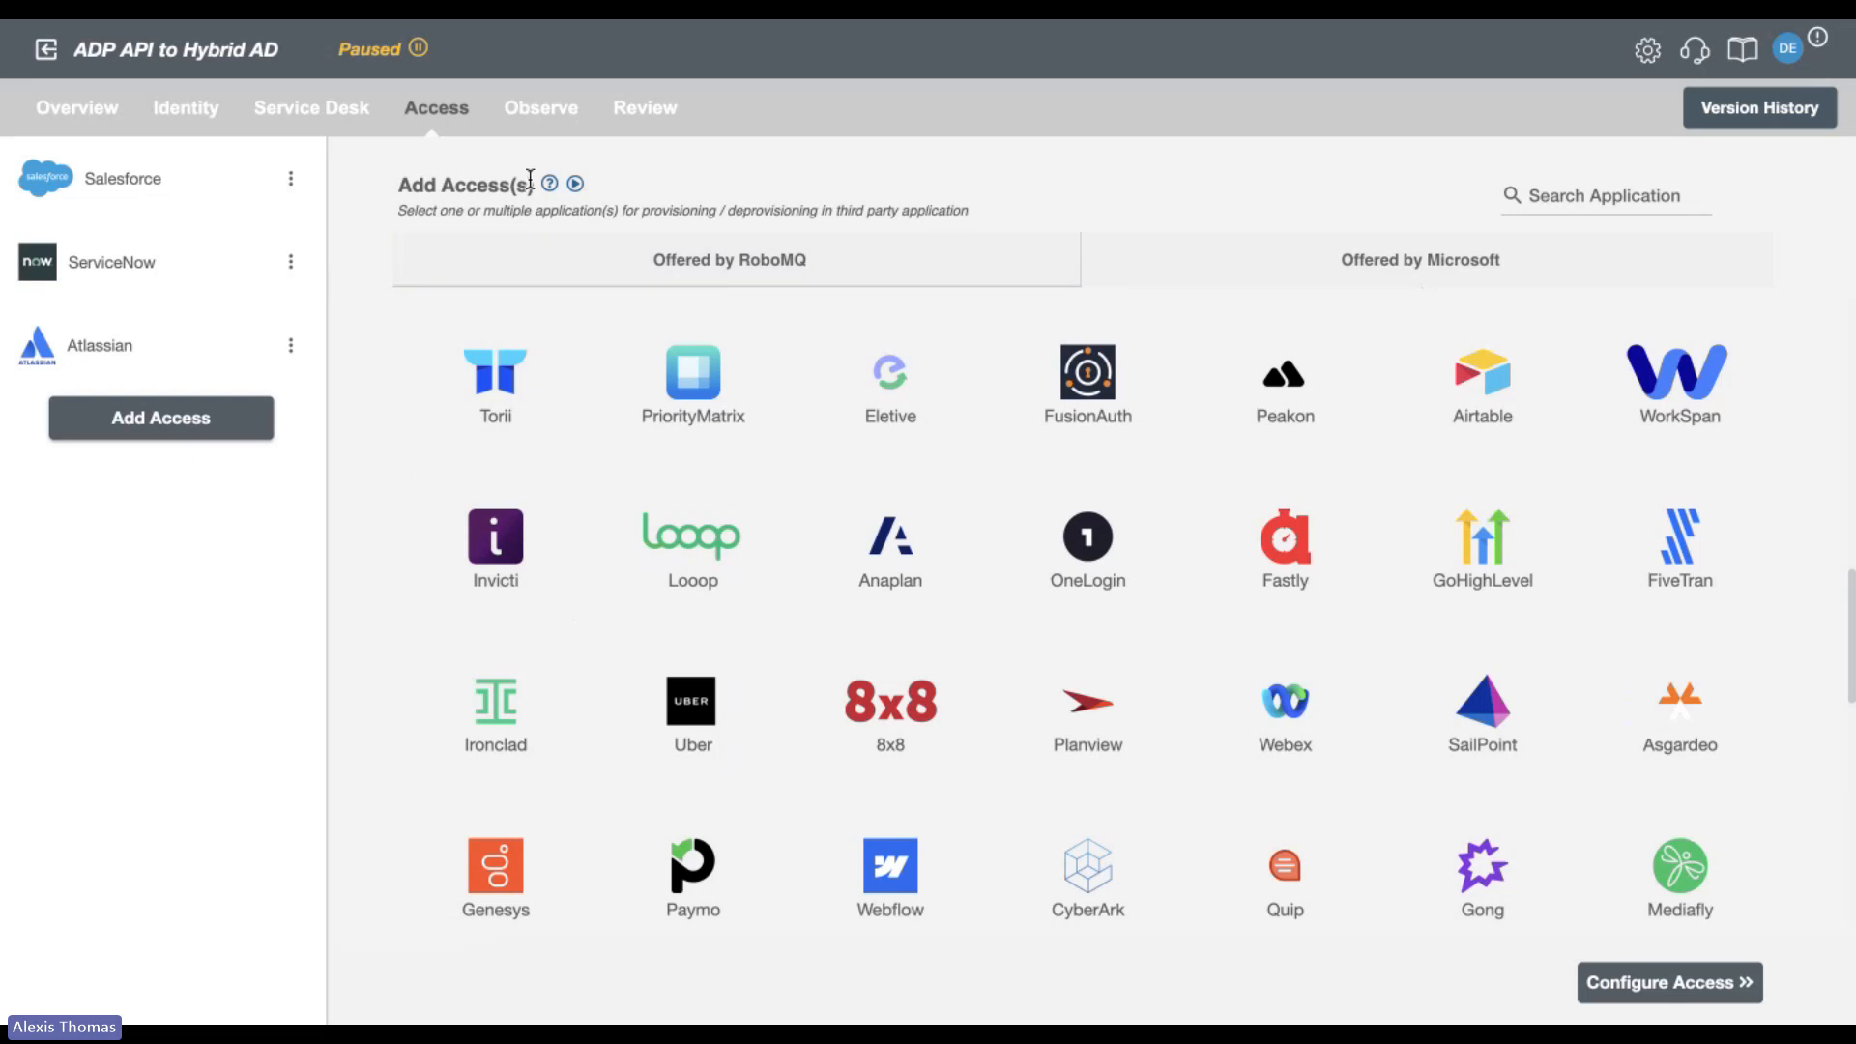
Go to the Observe dashboard and add Success to the Fail status filter for the events.
left_click(525, 134)
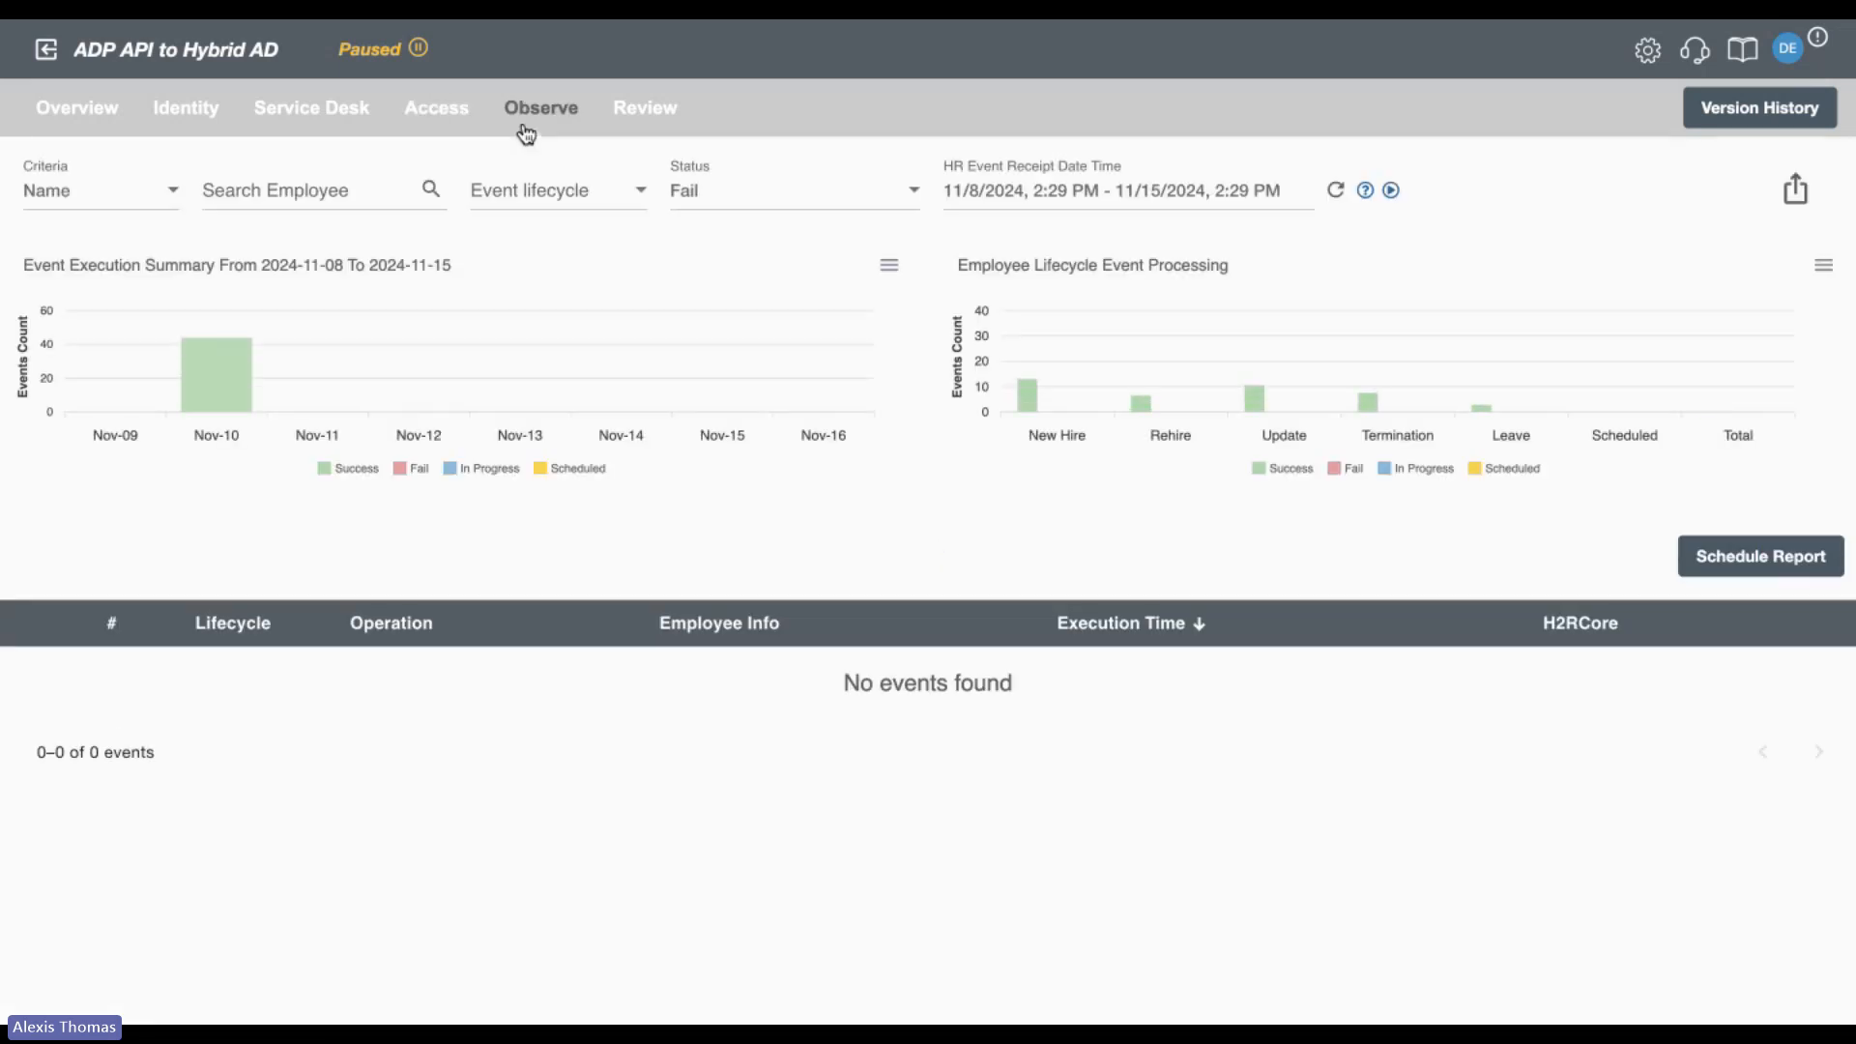
left_click(789, 209)
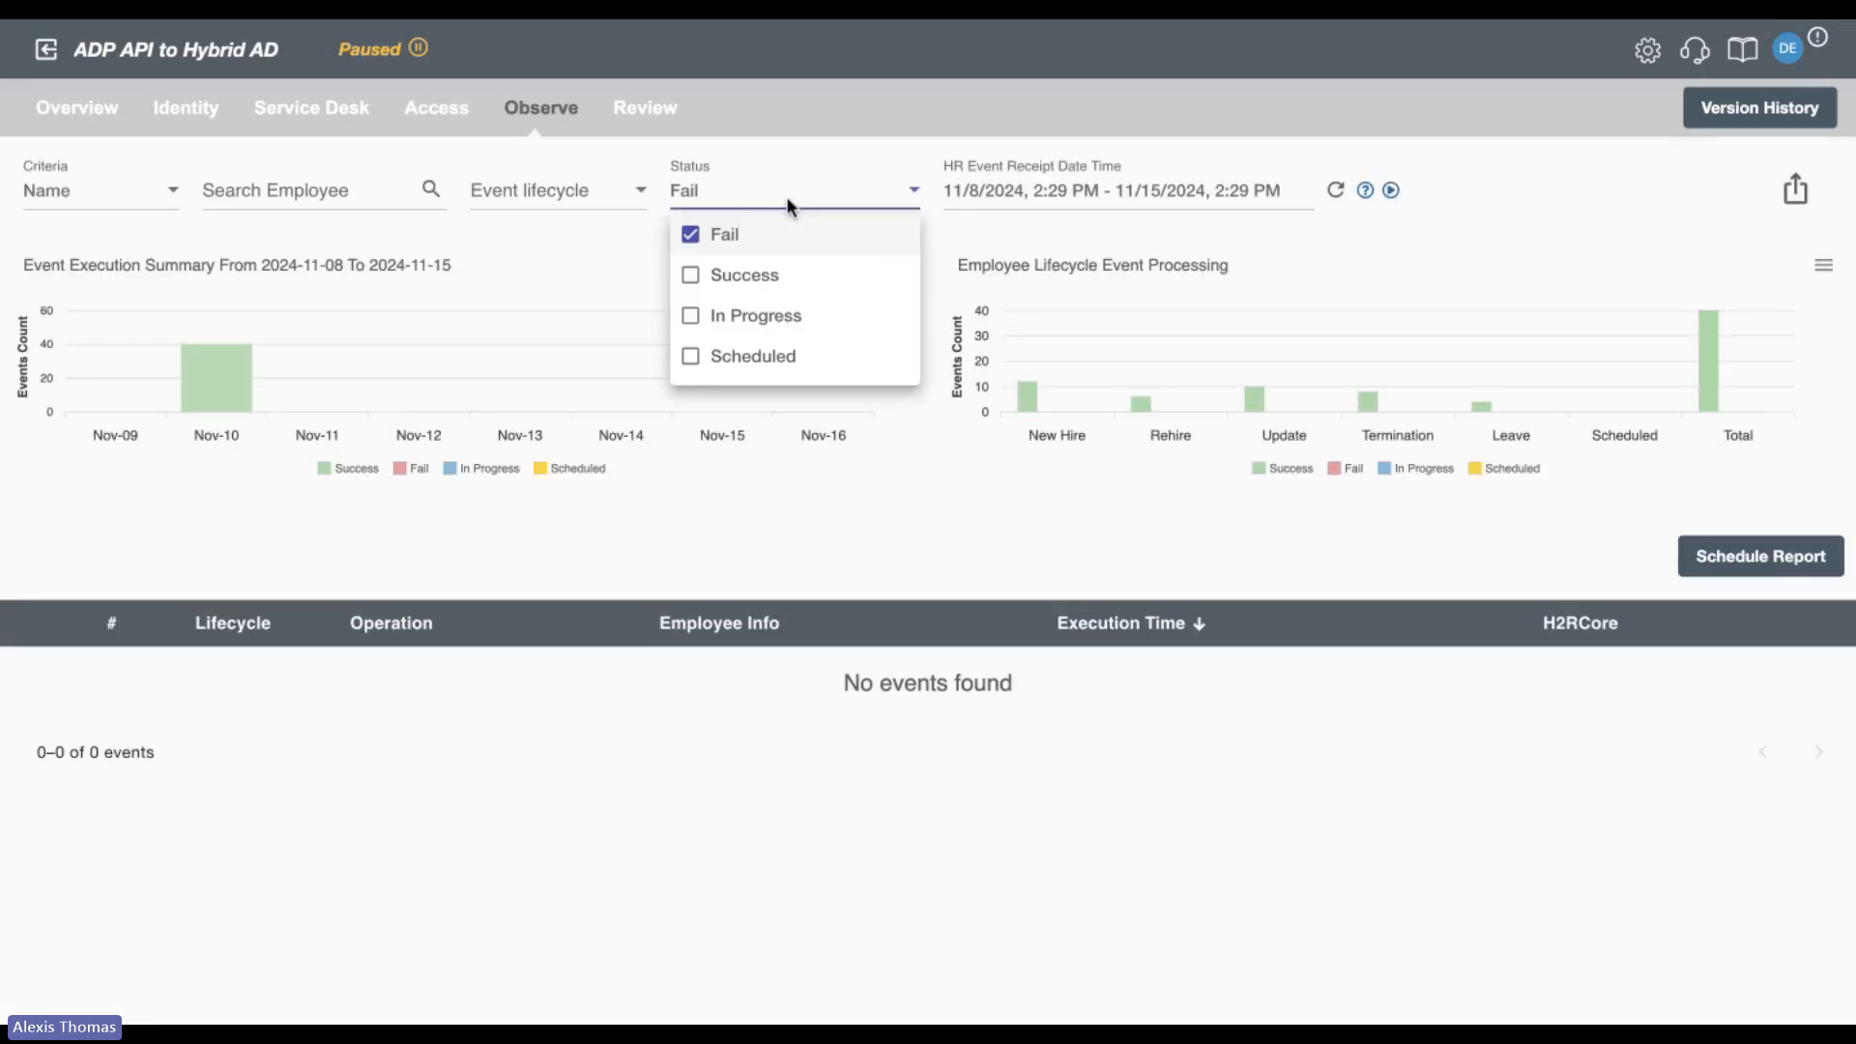
left_click(794, 274)
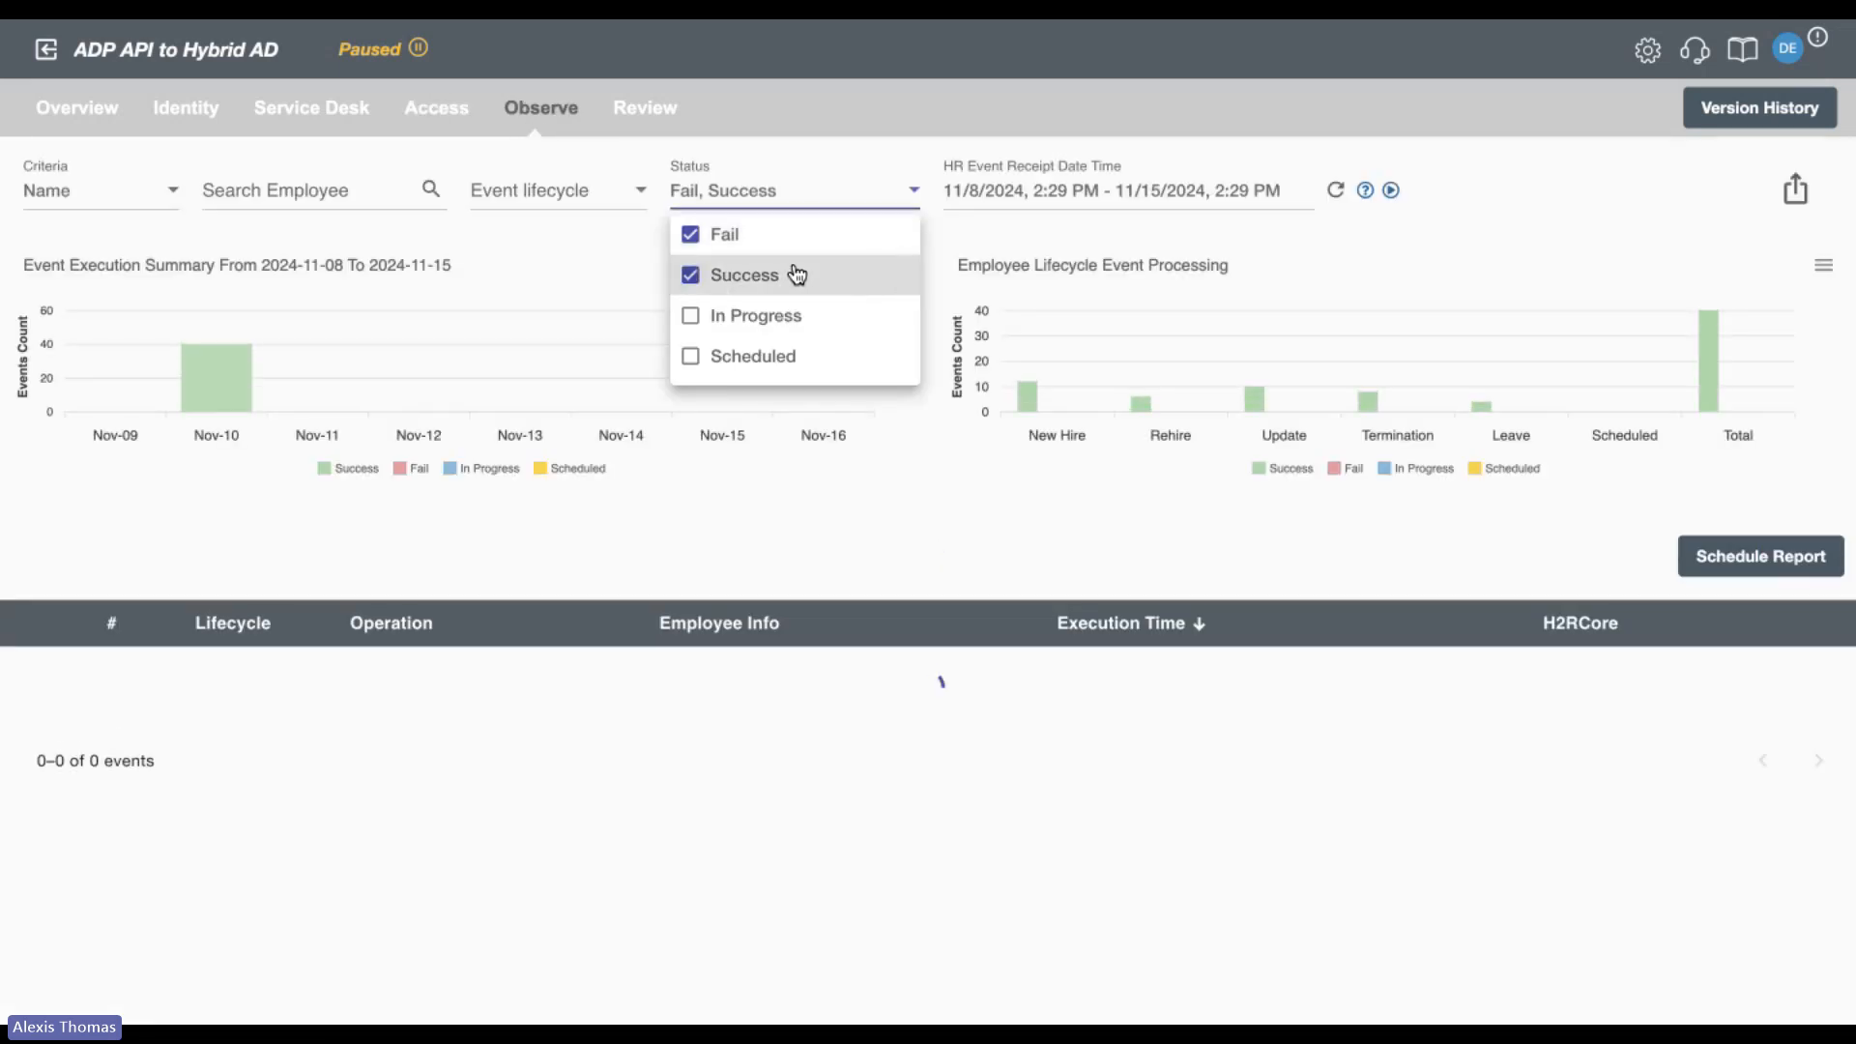
left_click(890, 512)
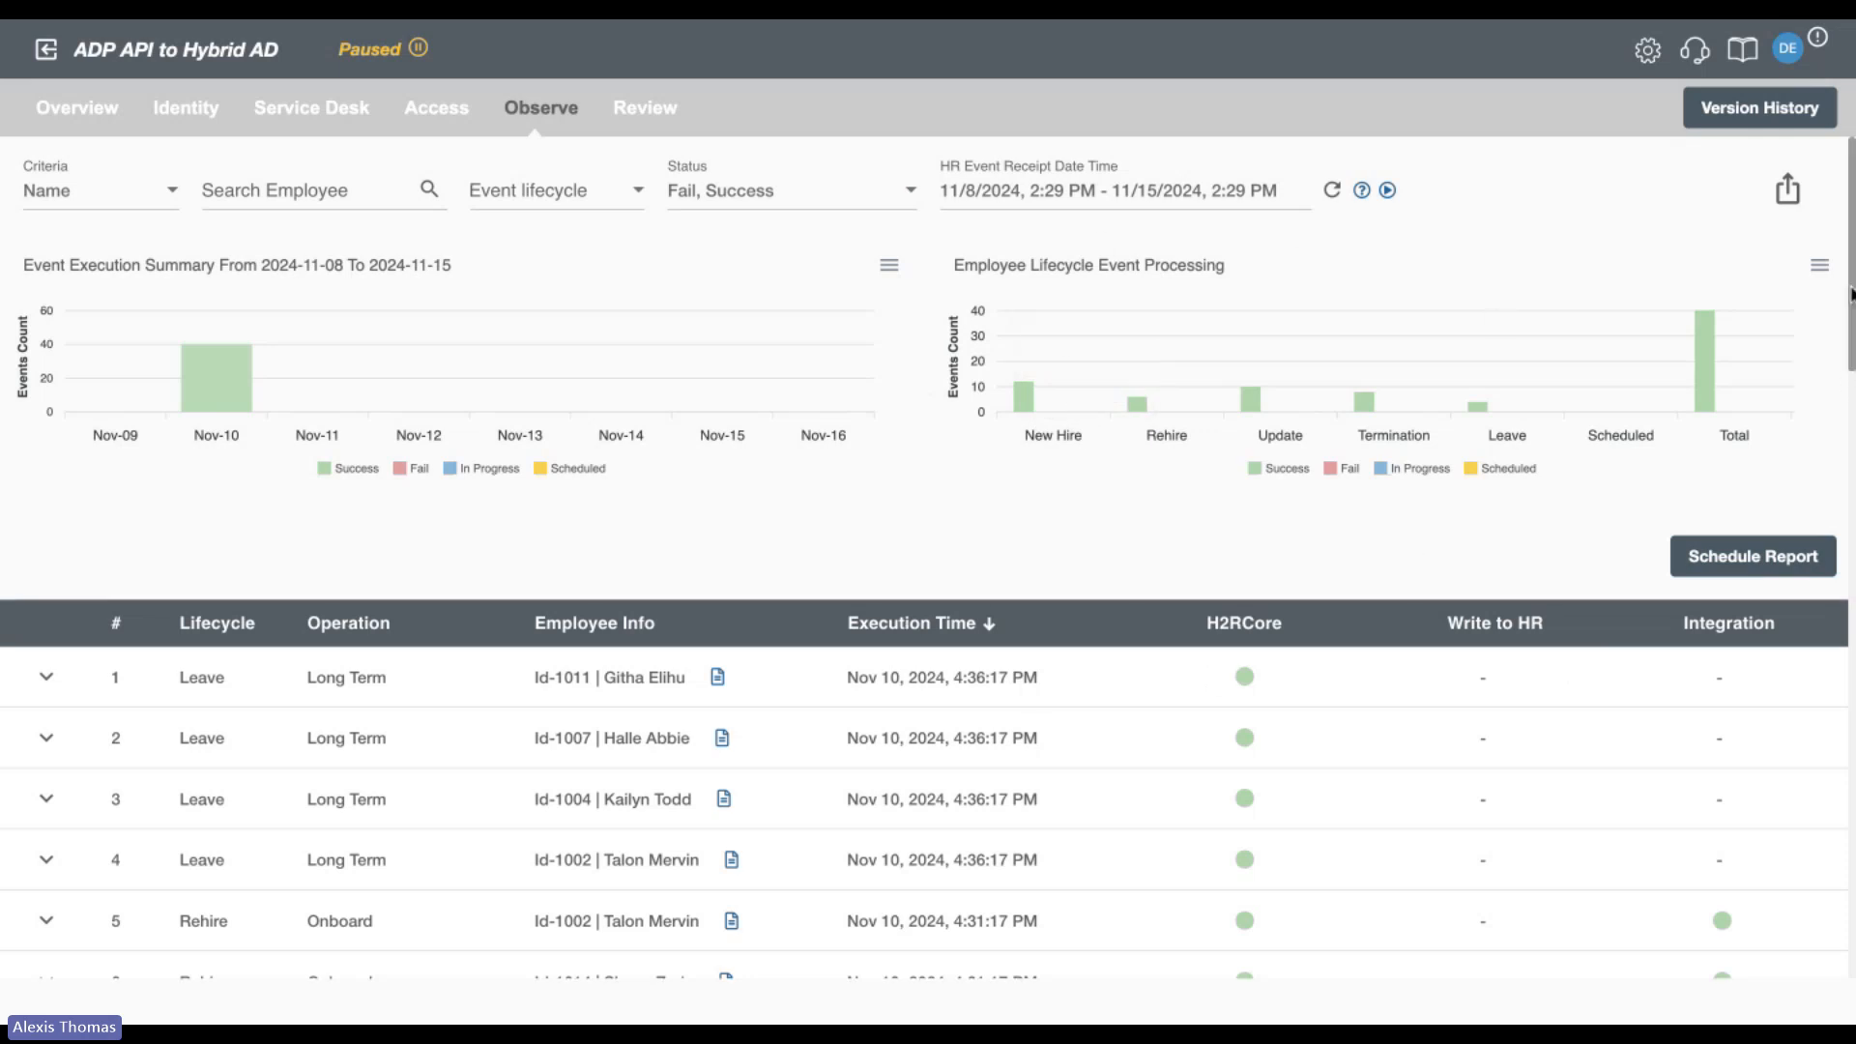
Open the employee data of update event 20, review its HR data, and show only the updated values of the Active Directory attributes.
left_click_drag(1852, 283, 1836, 576)
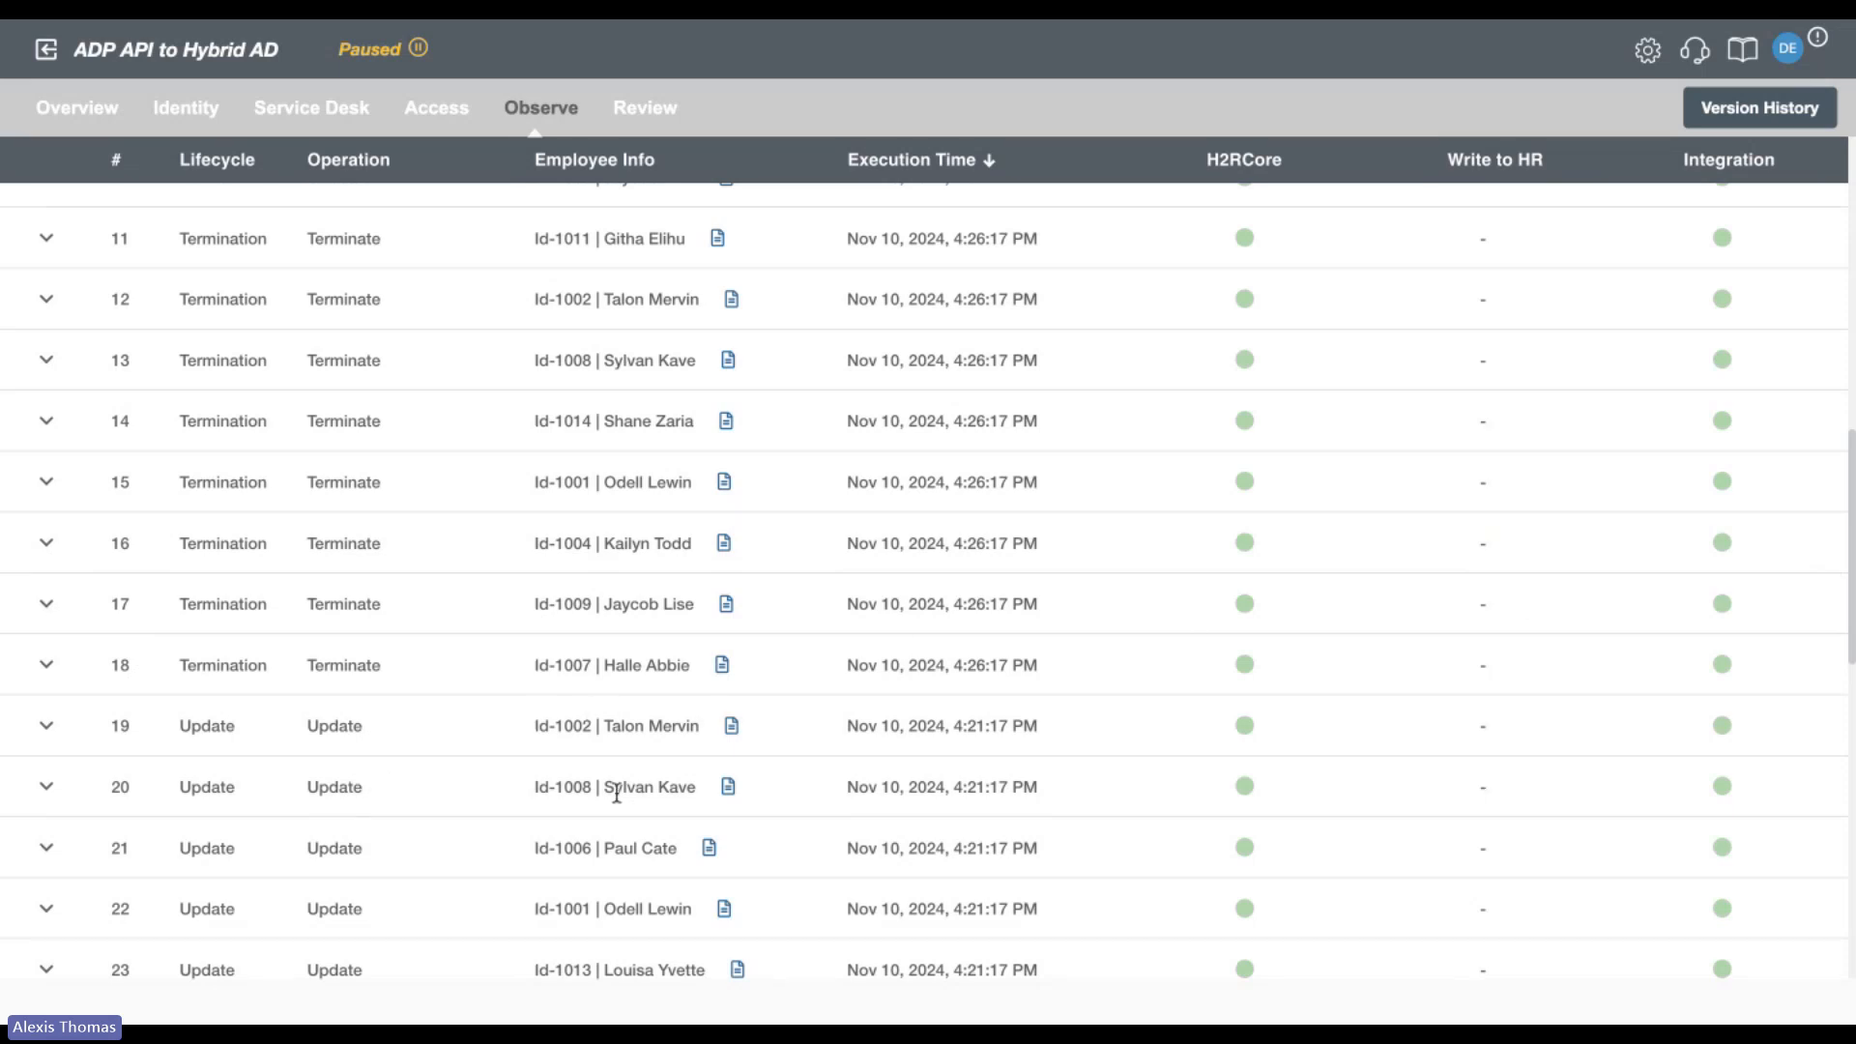
left_click(729, 789)
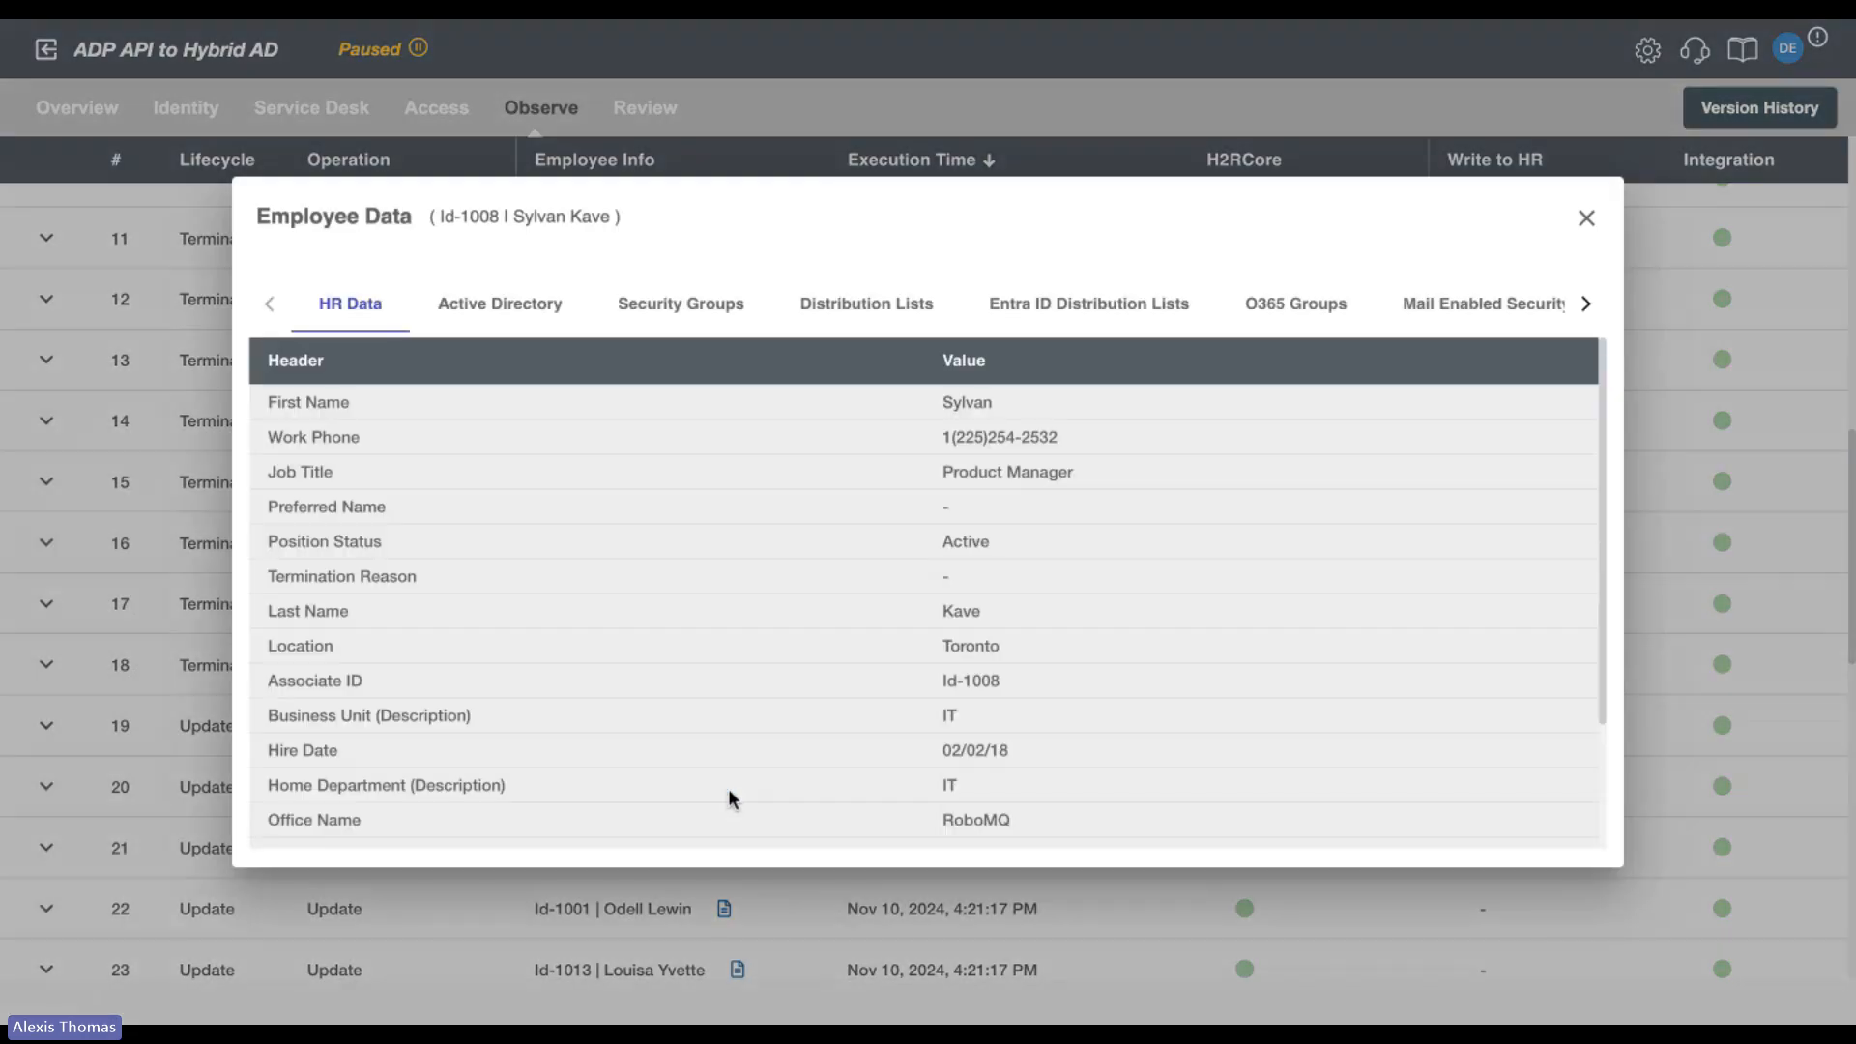
scroll(730, 799, "down", 4)
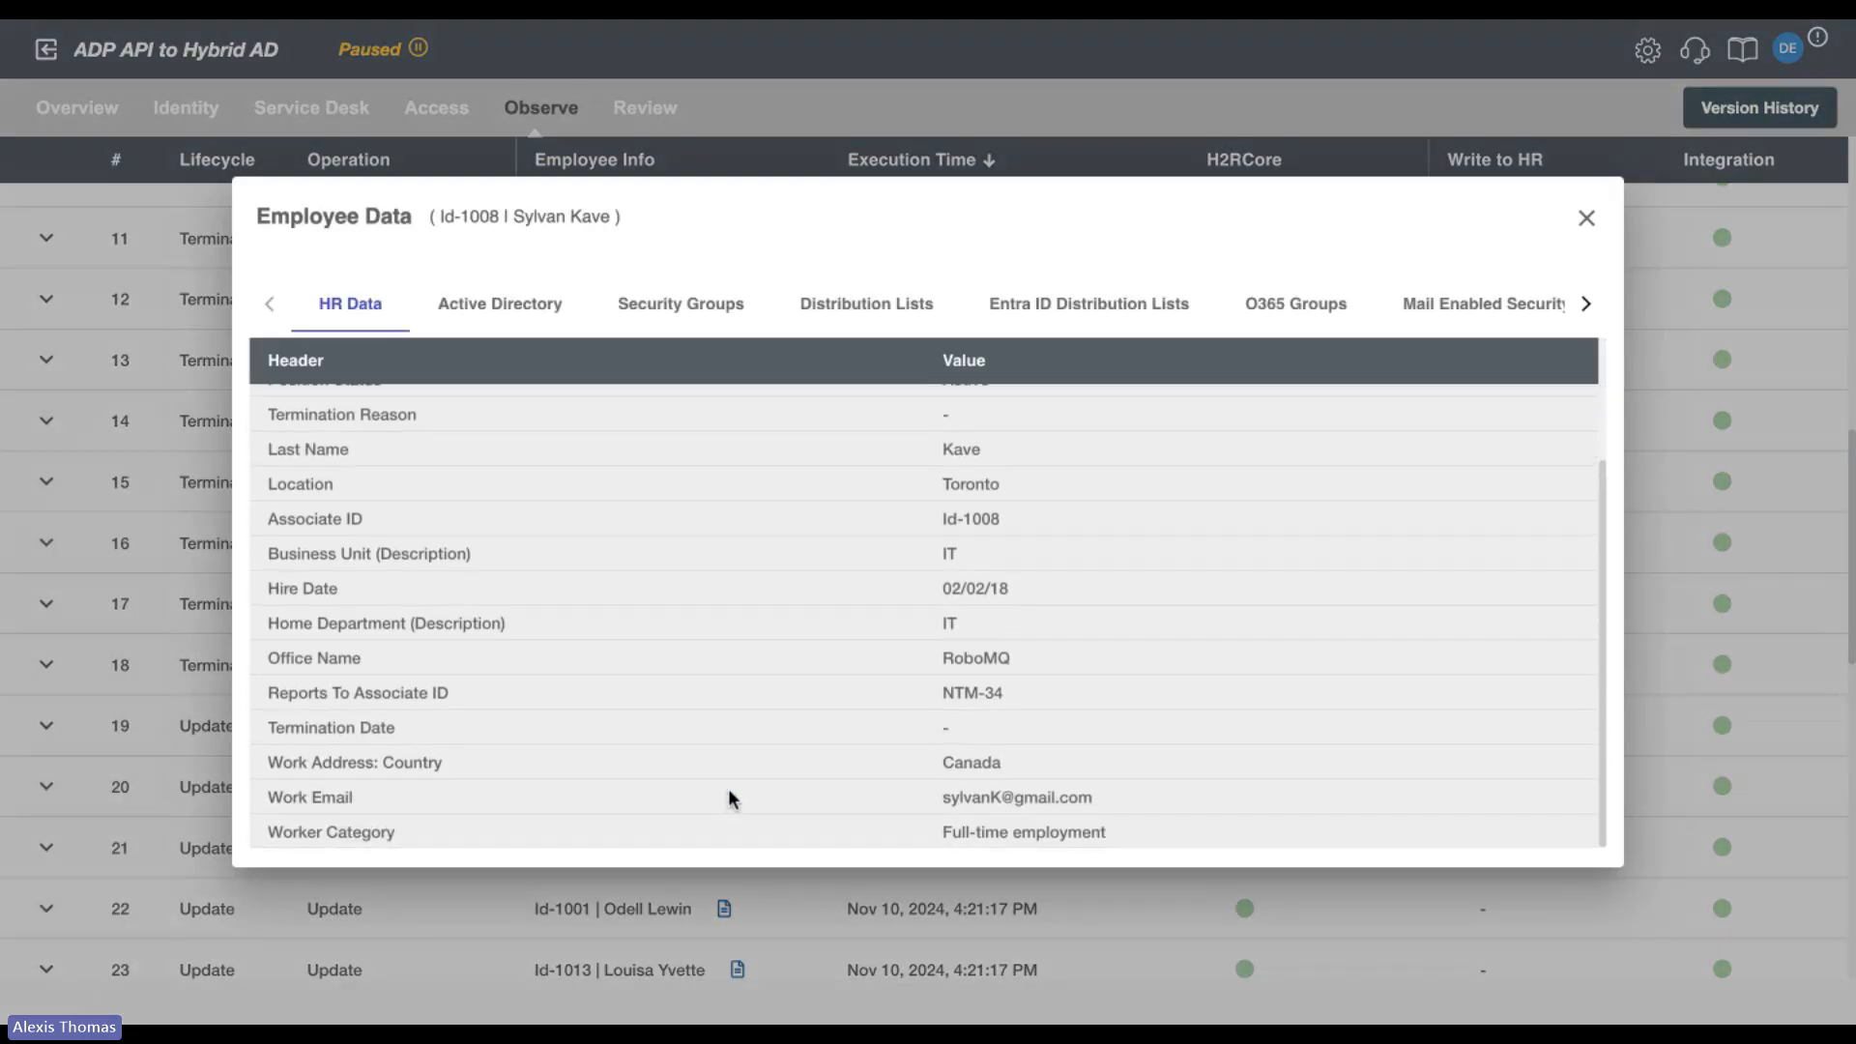
left_click(530, 328)
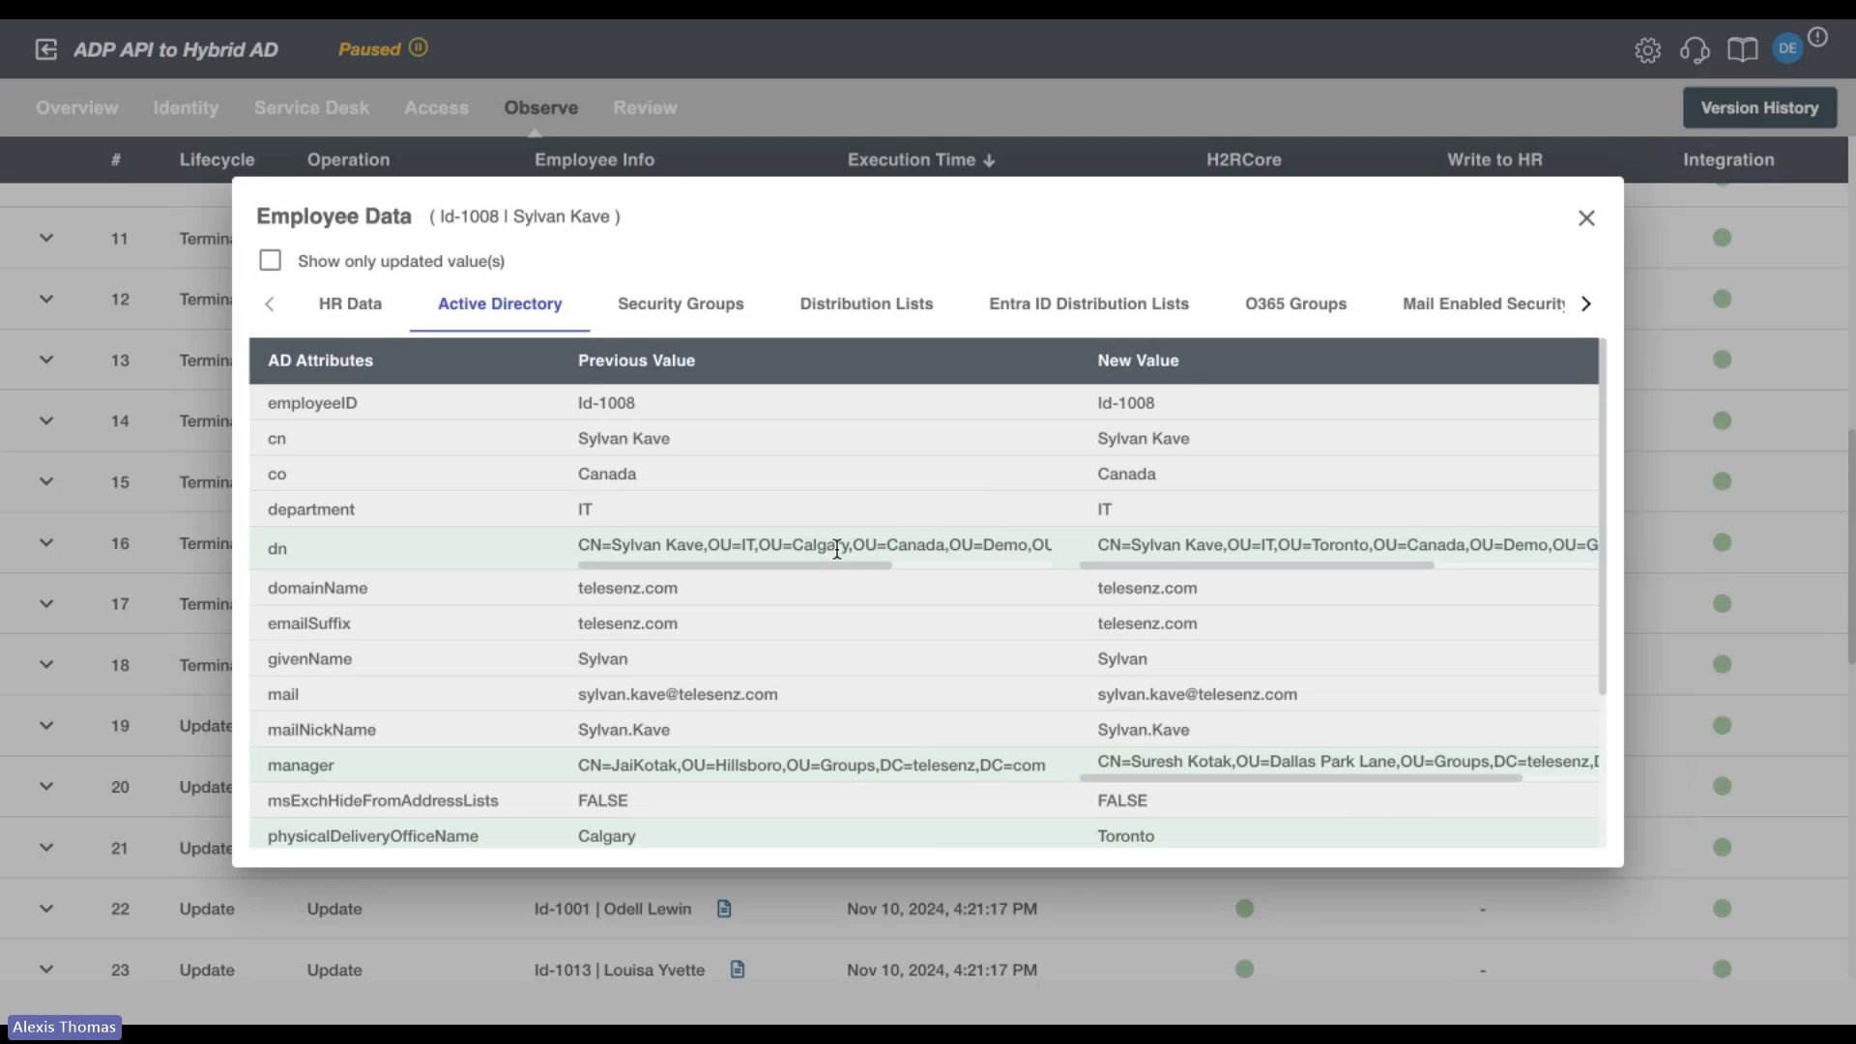
left_click(271, 262)
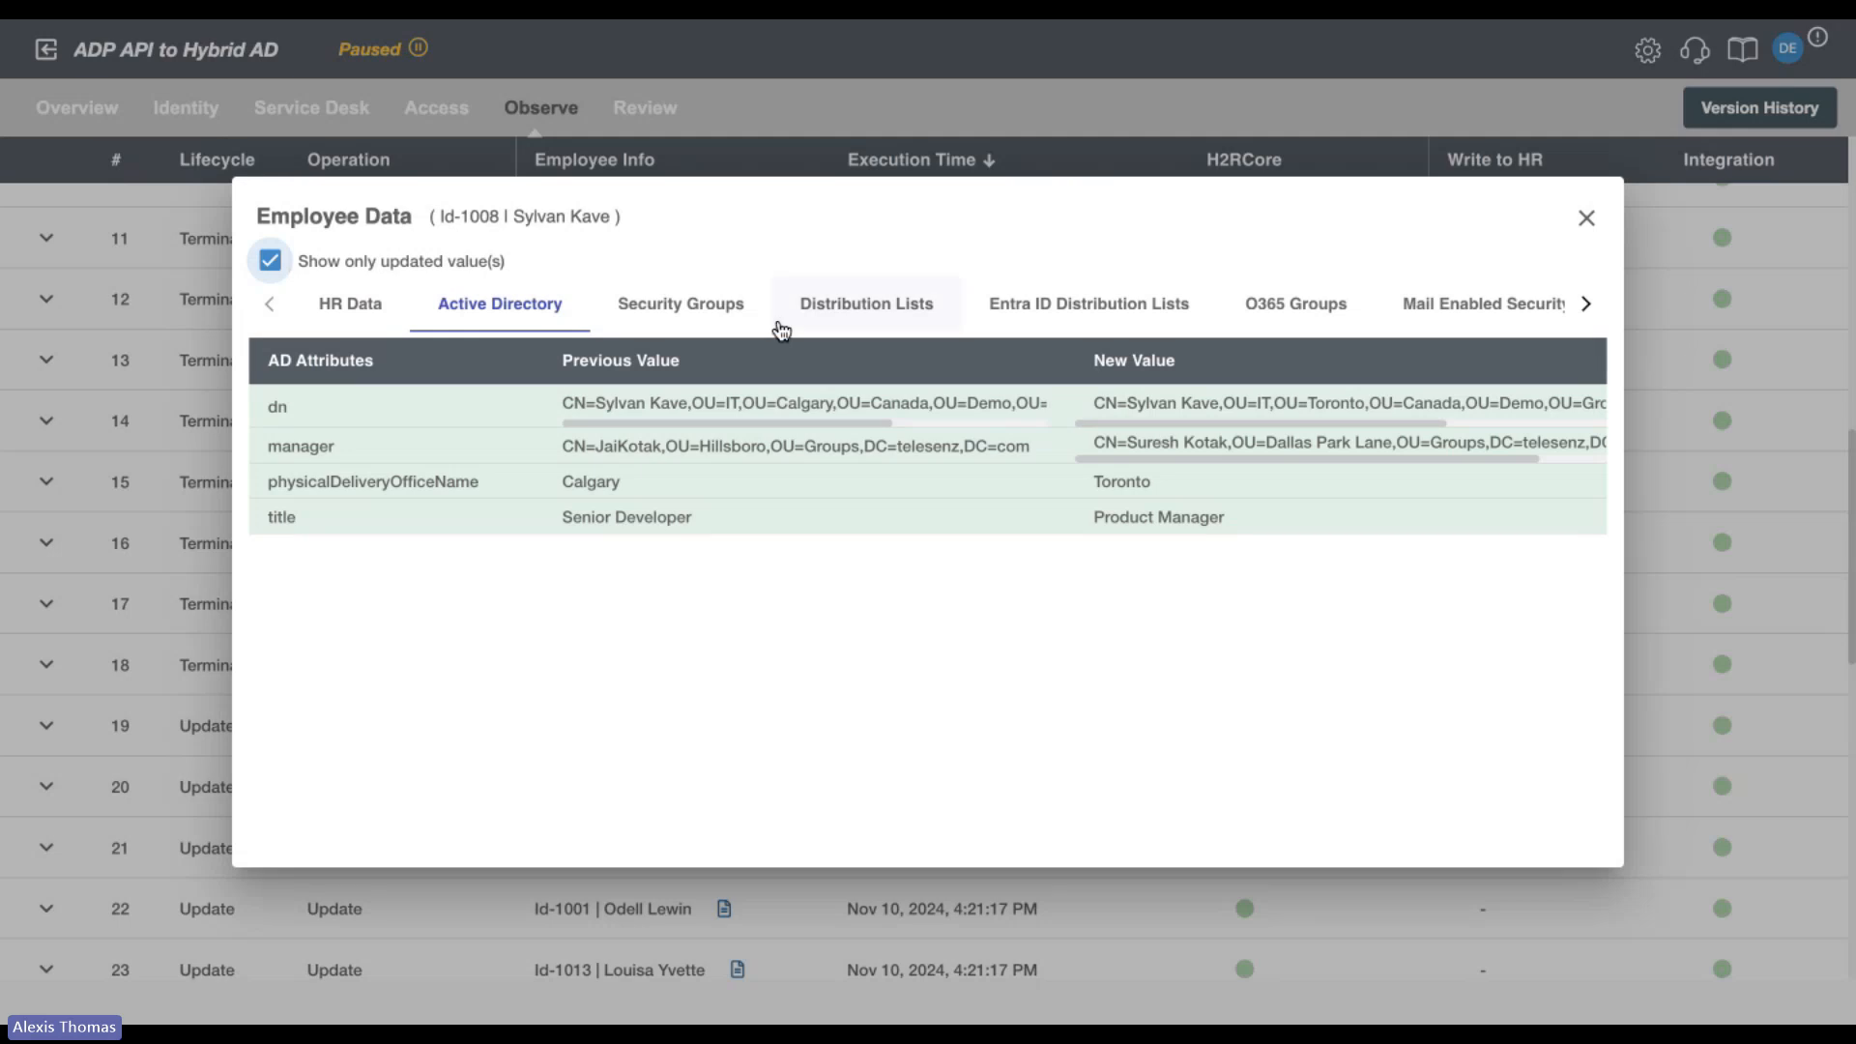
Review the employee's security group and distribution list changes and close the employee data.
left_click(746, 323)
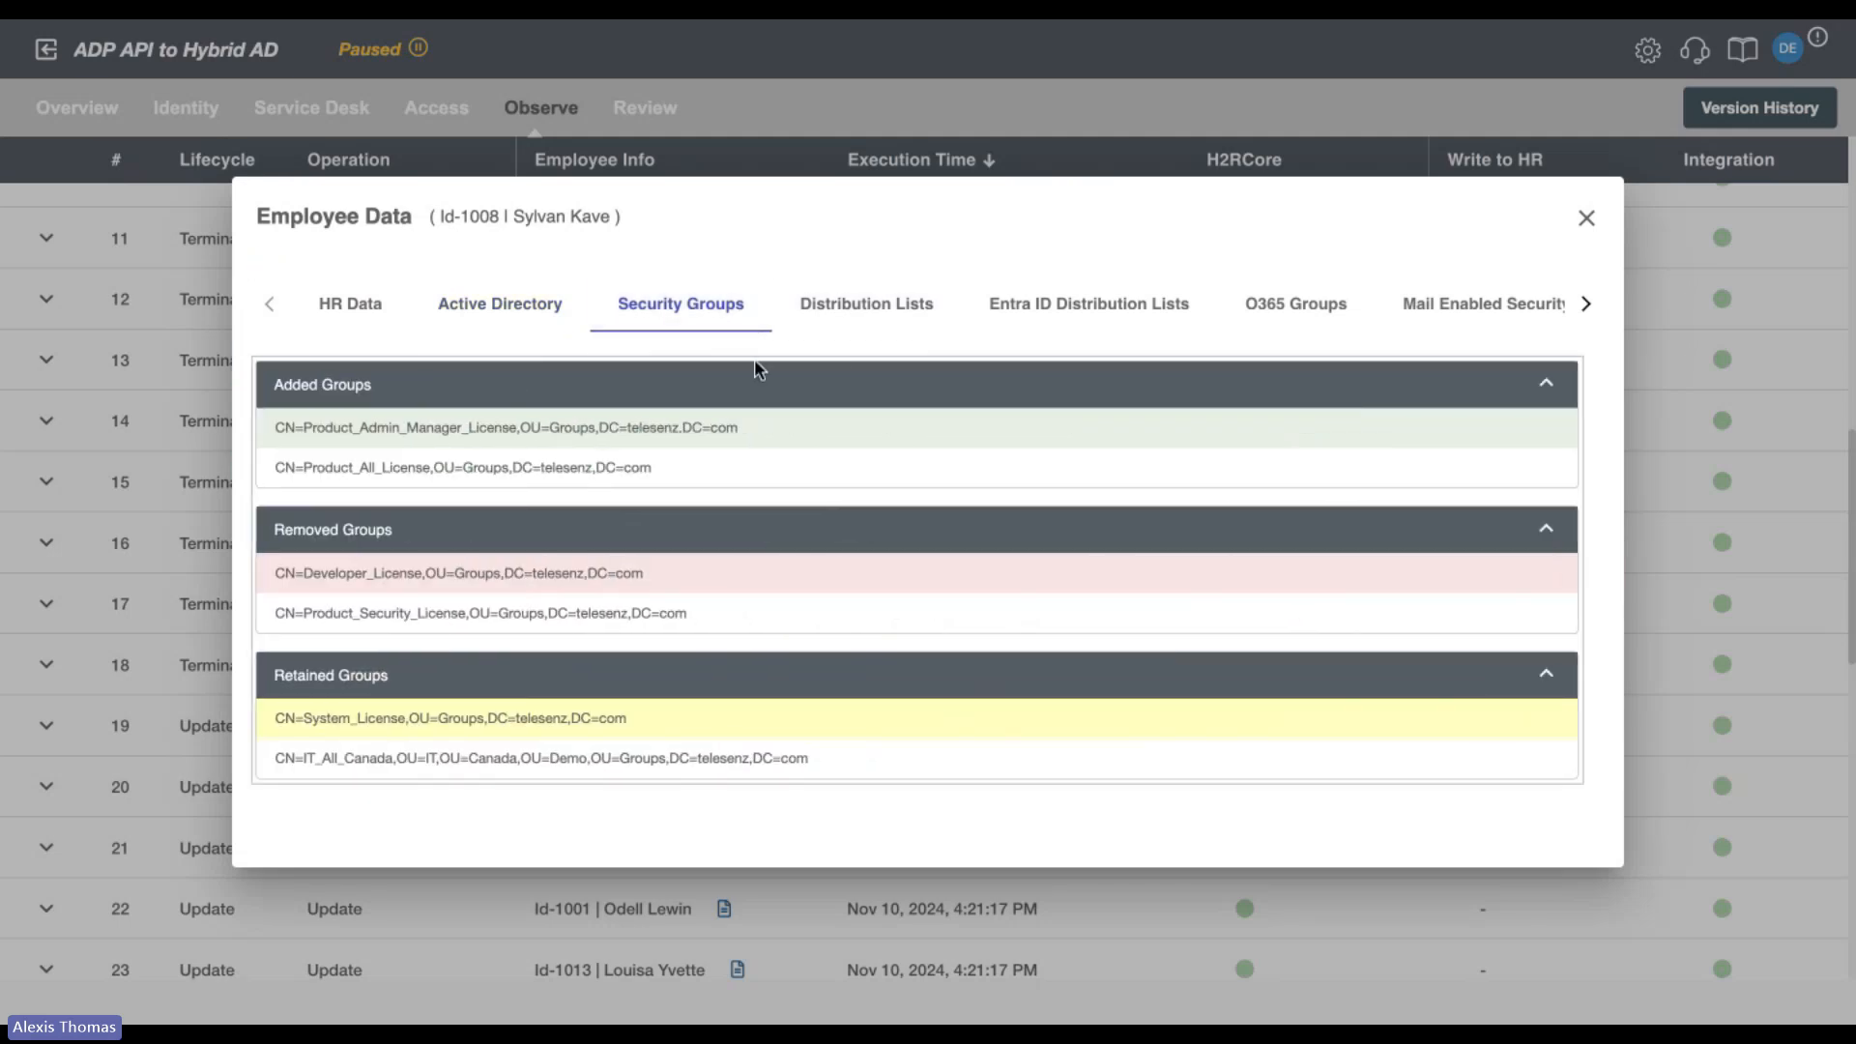
left_click(888, 328)
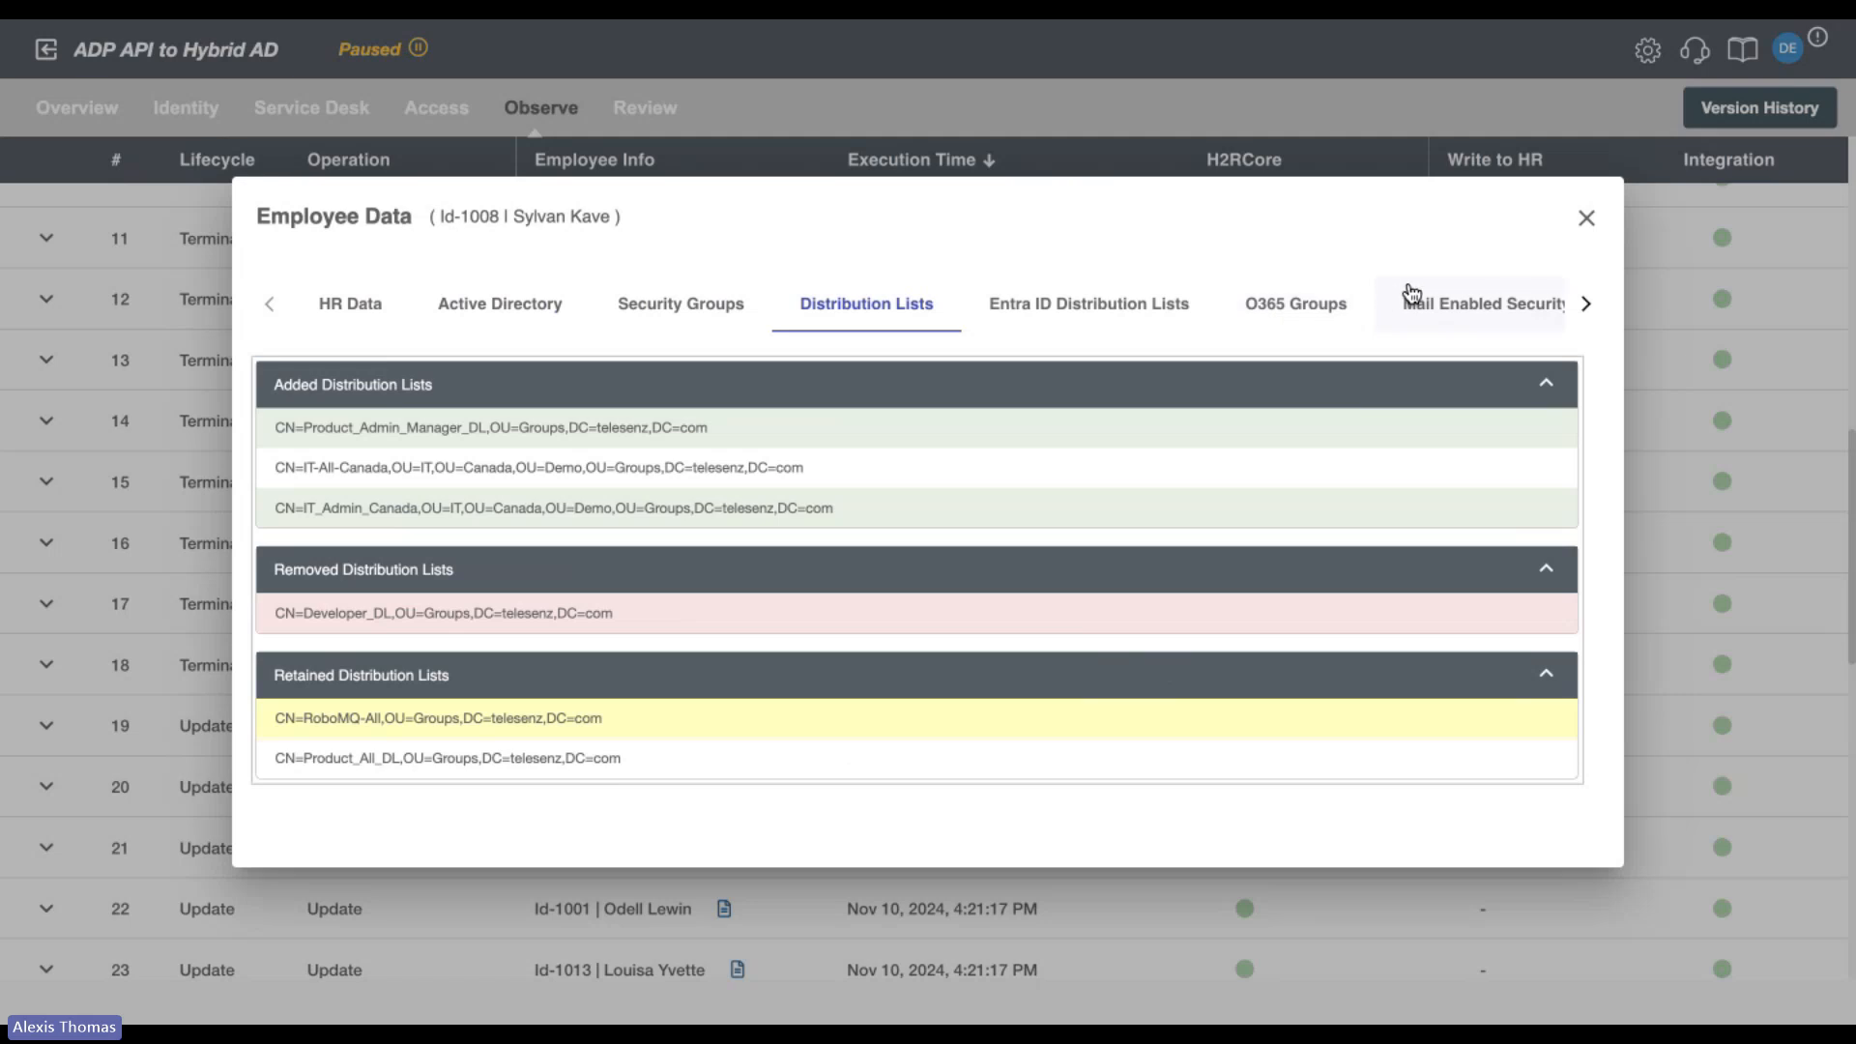
left_click(1585, 218)
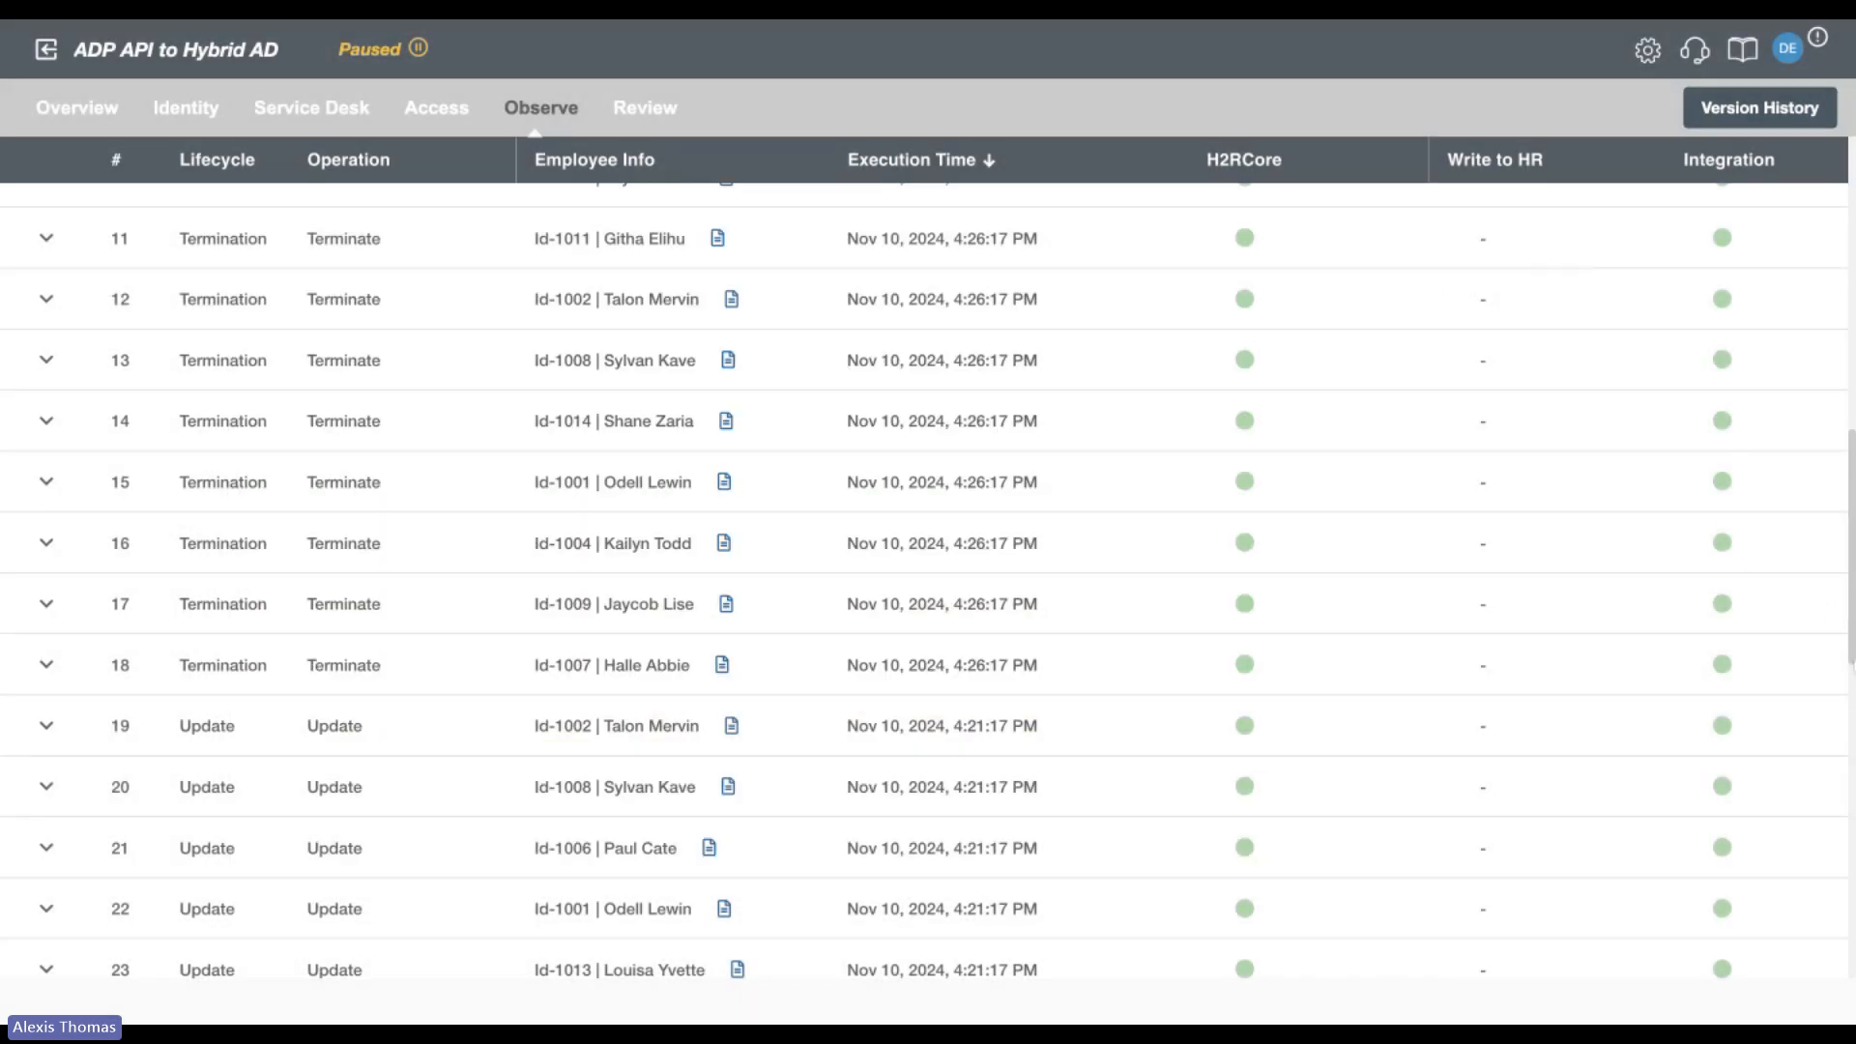
Open the form for scheduling an event report, review its recipient, format, type and send-day options, and close it.
left_click_drag(1851, 648, 1852, 354)
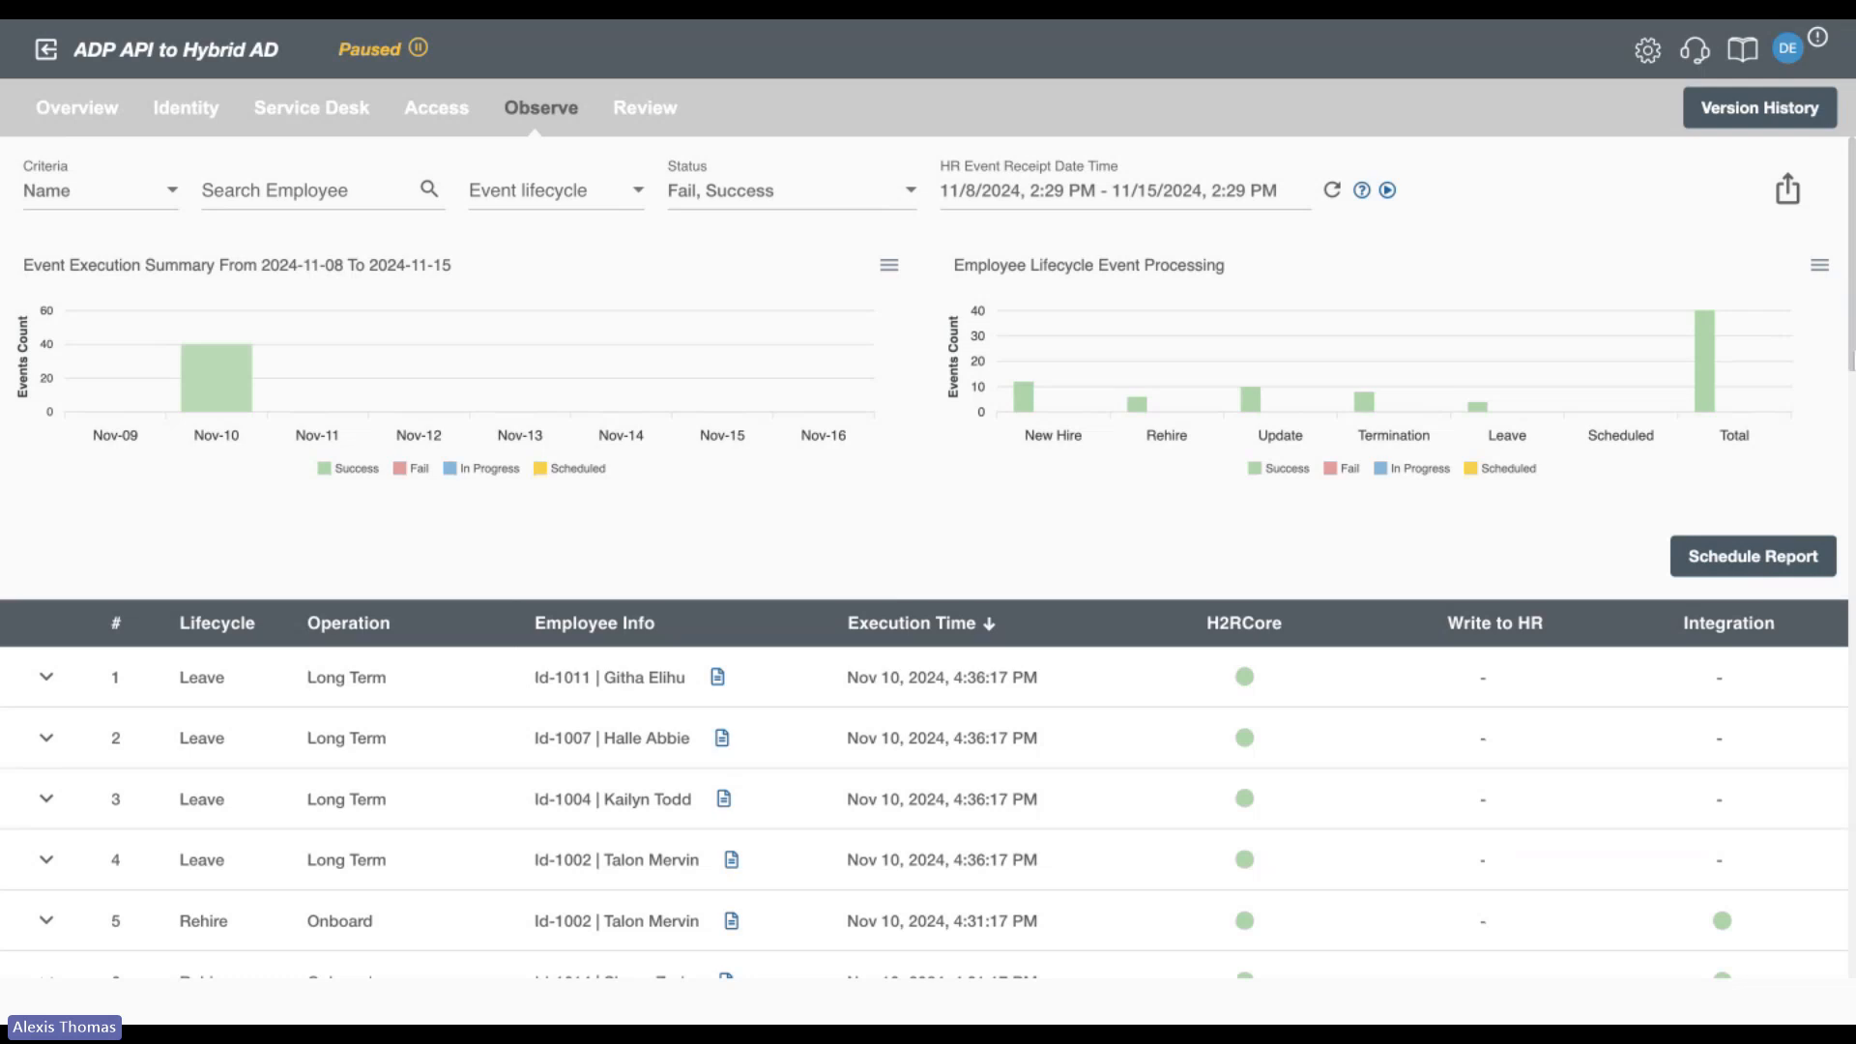
left_click(1740, 561)
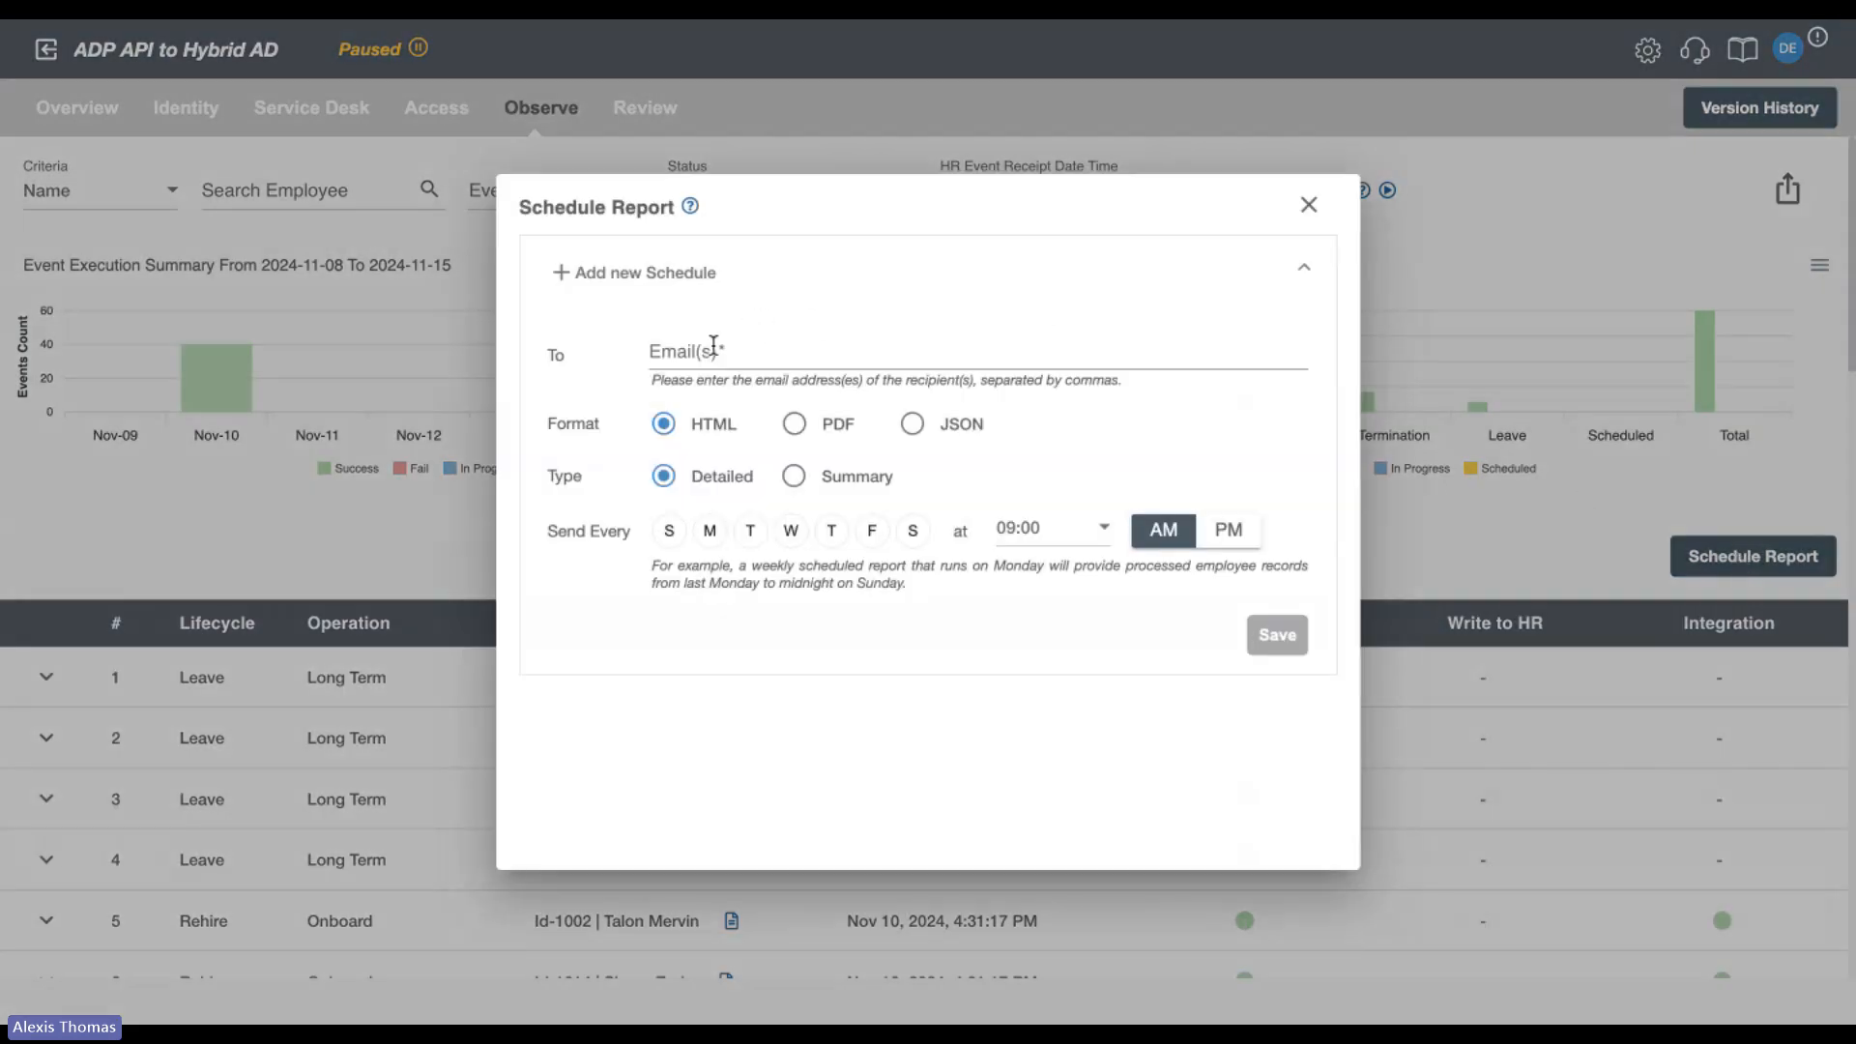
left_click(710, 539)
left_click(1311, 207)
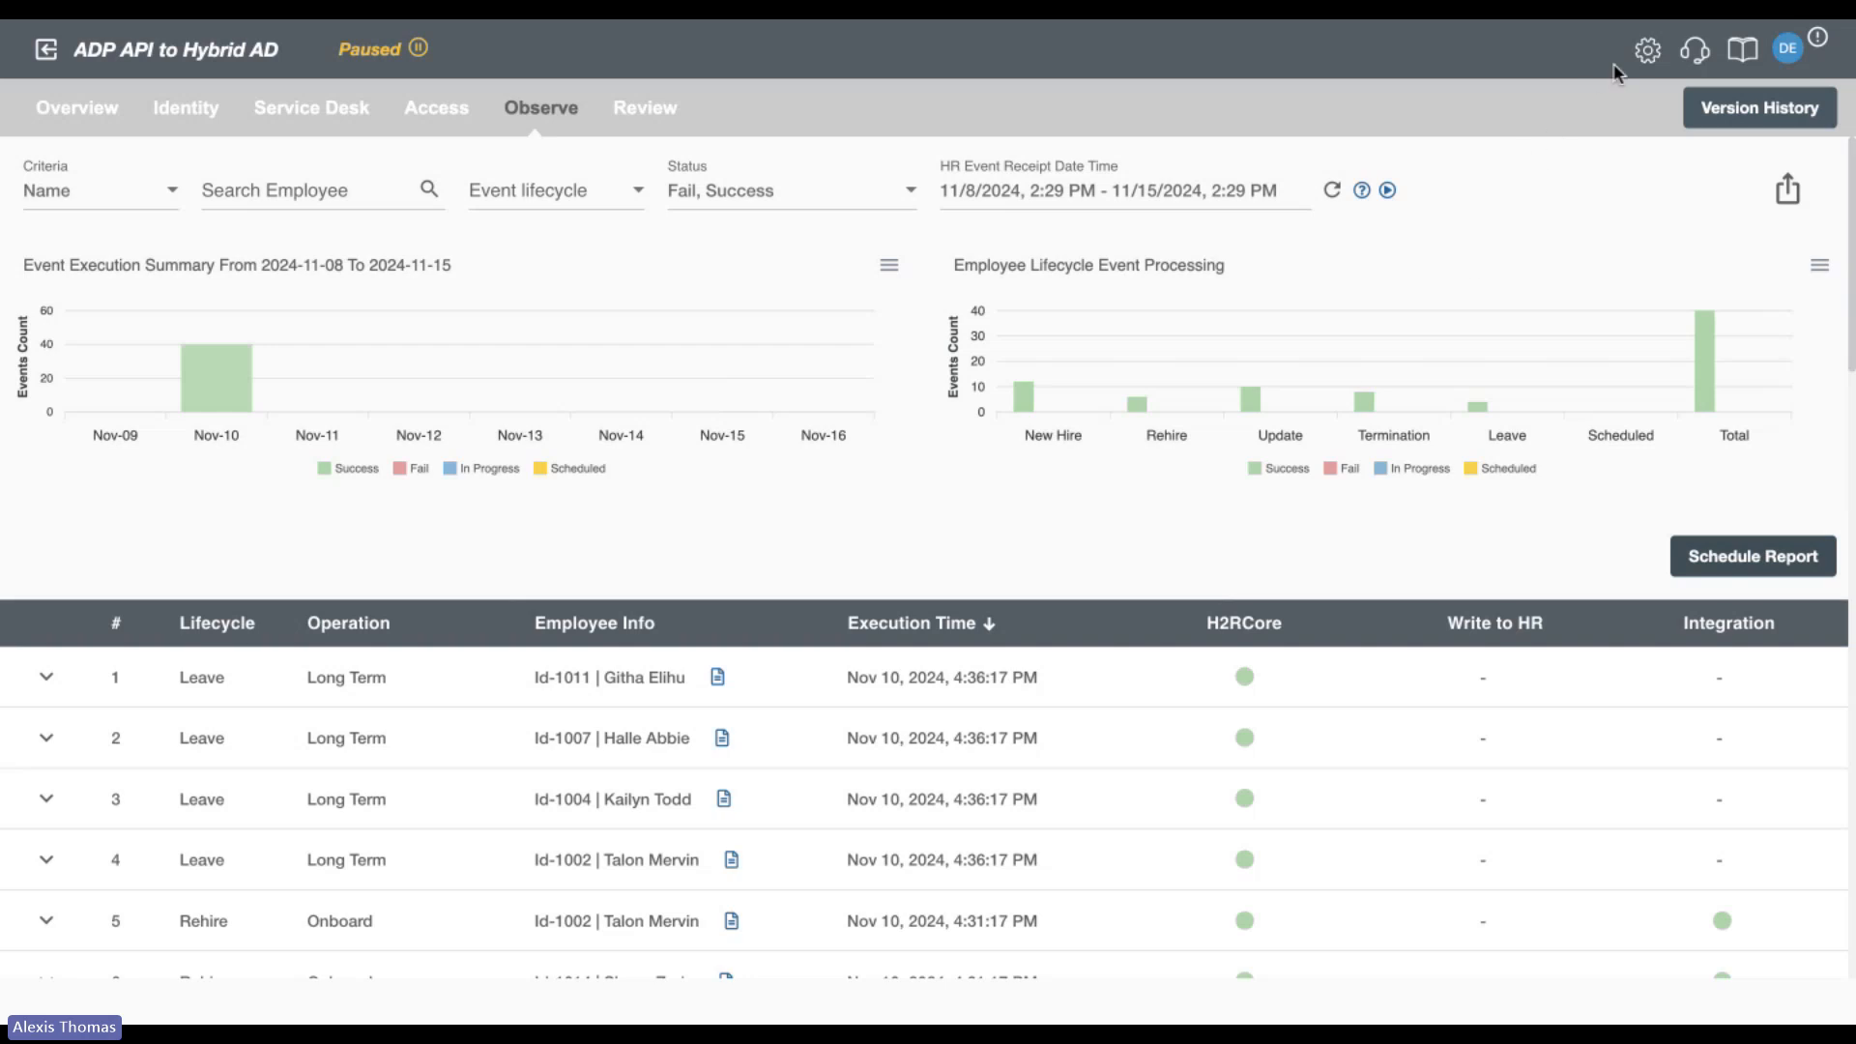
Open the Deployment and Runtime Management Settings and review the AWS S3, MySQL and Azure Blob archival options and the run mode.
left_click(1648, 49)
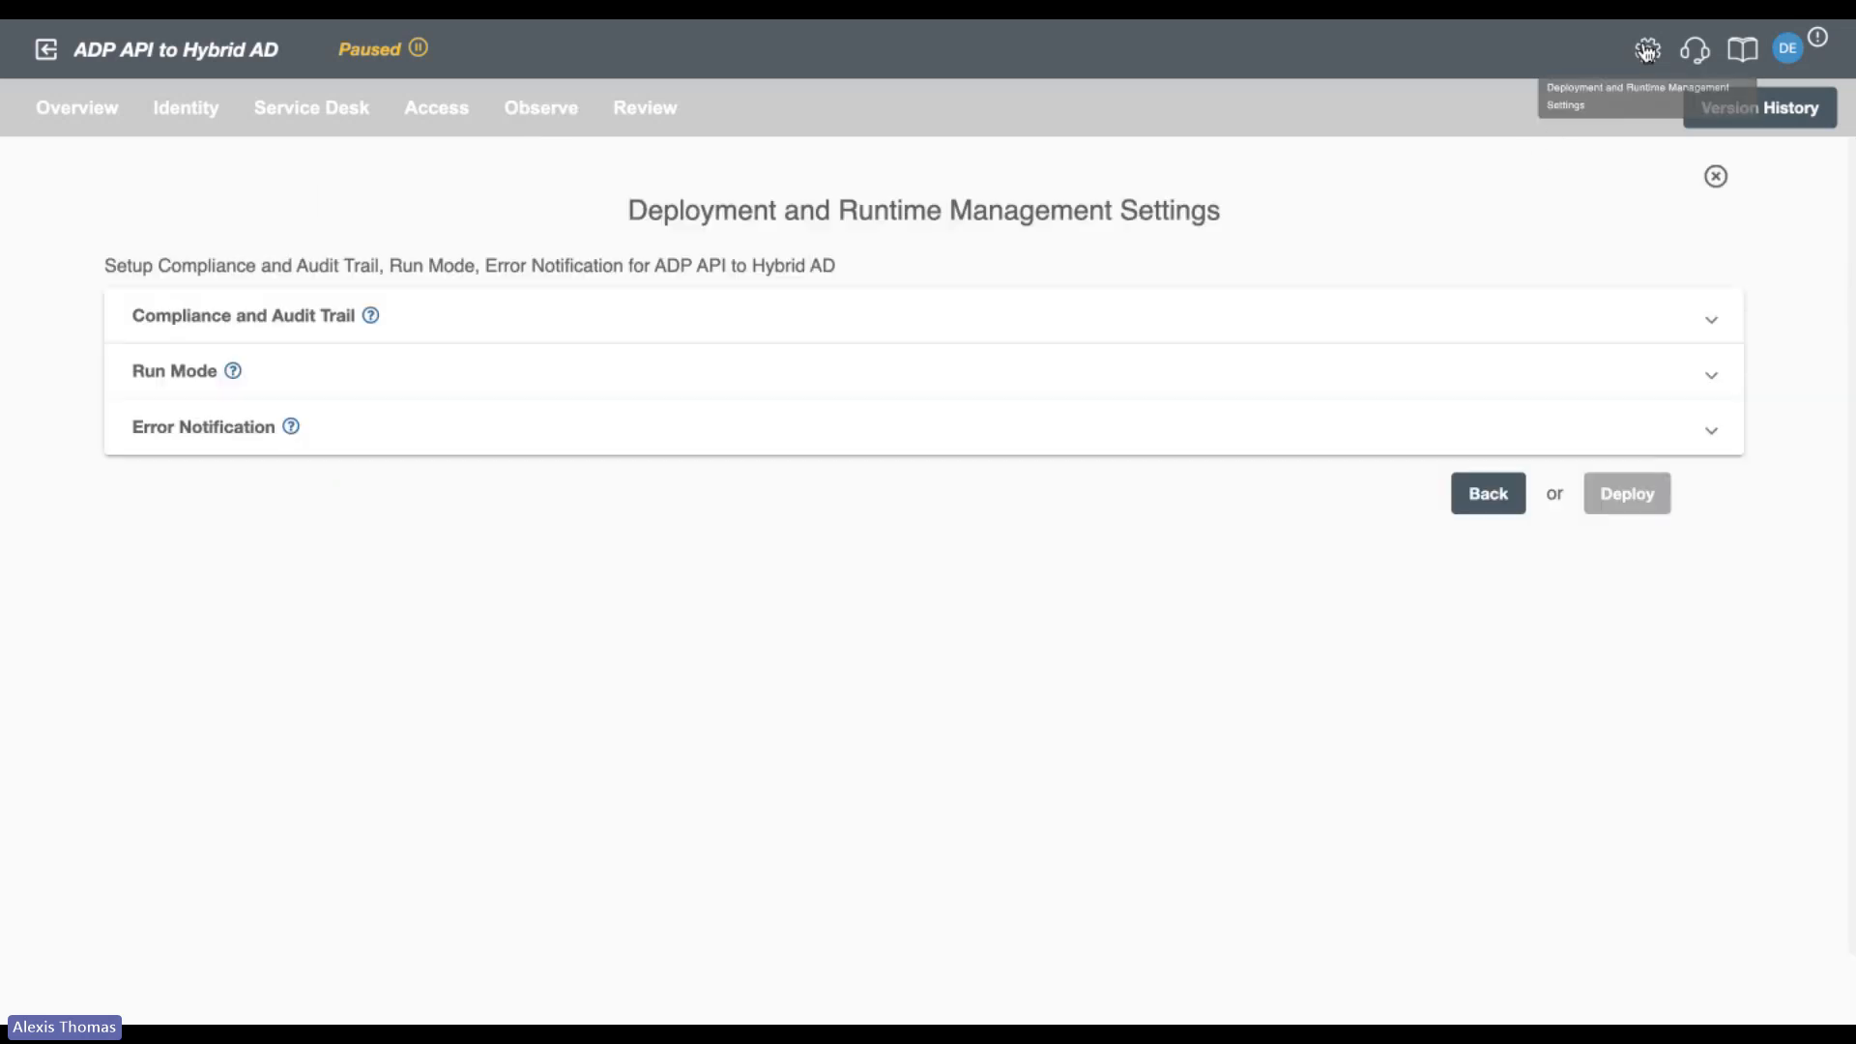
left_click(1025, 343)
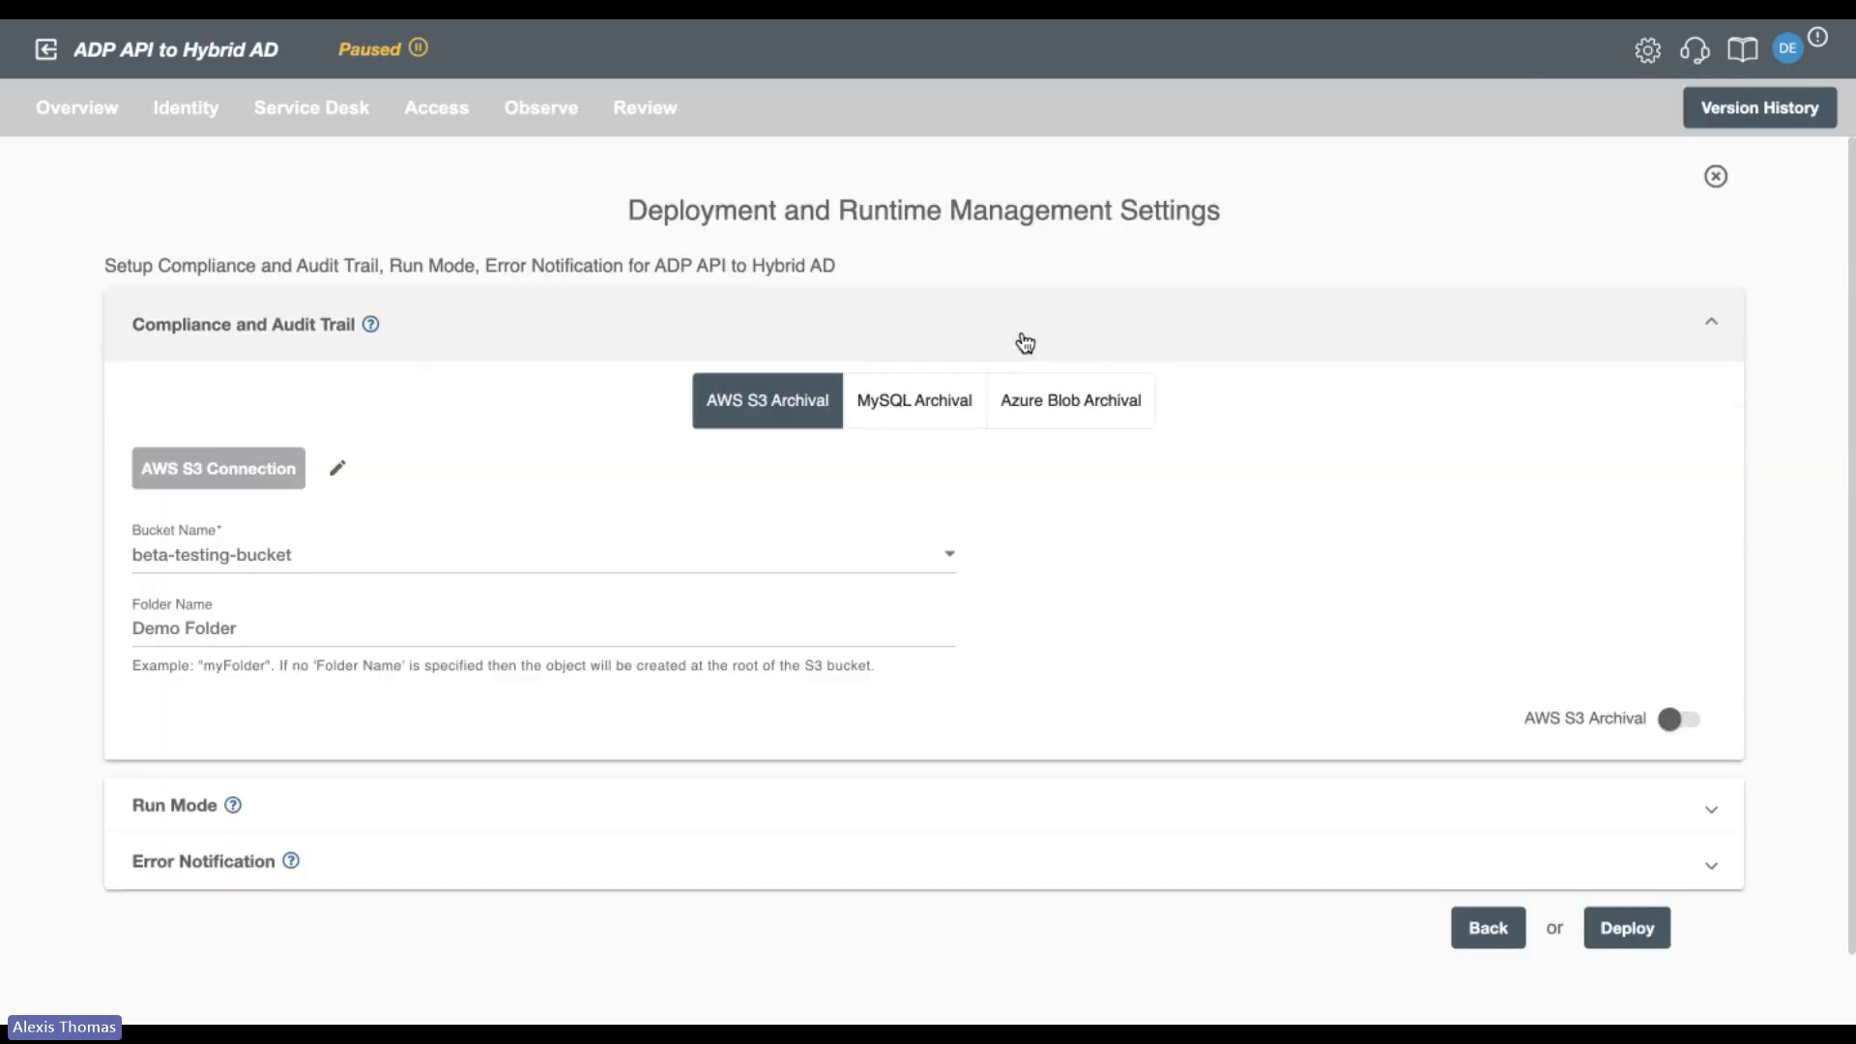
left_click(917, 414)
left_click(1117, 413)
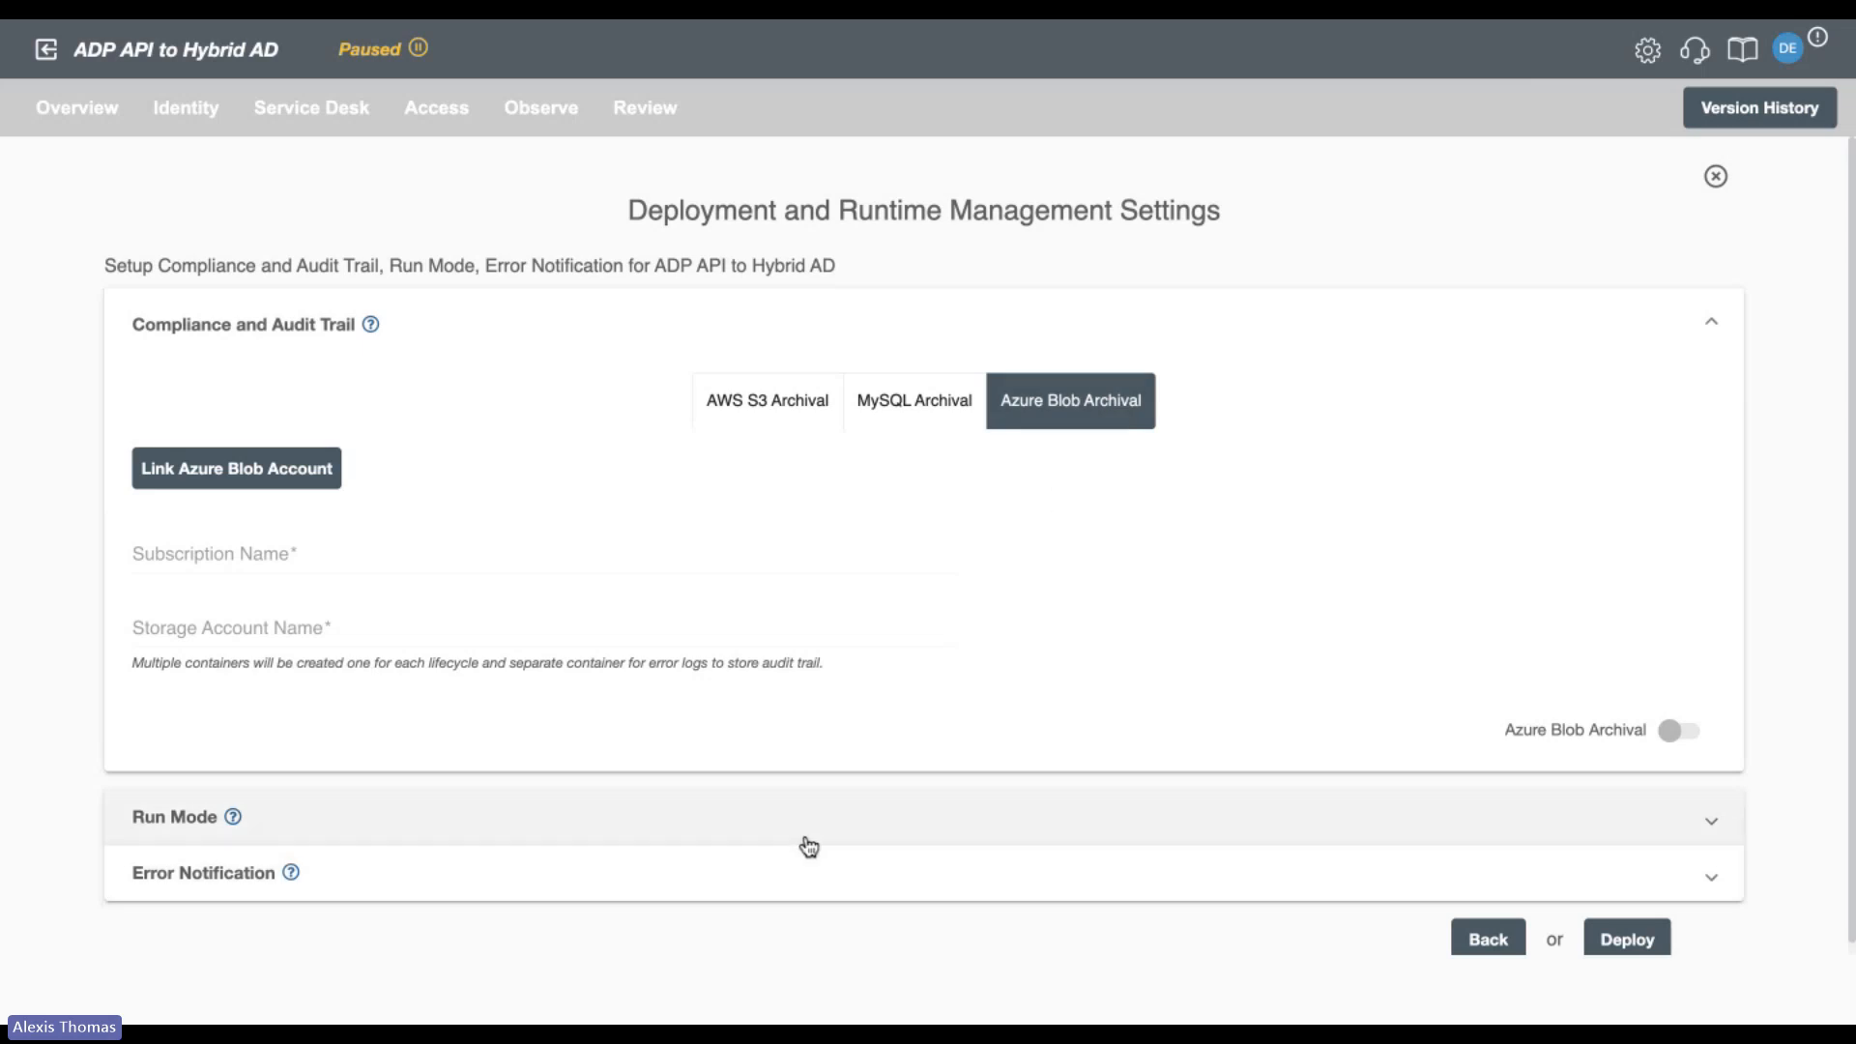
left_click(809, 847)
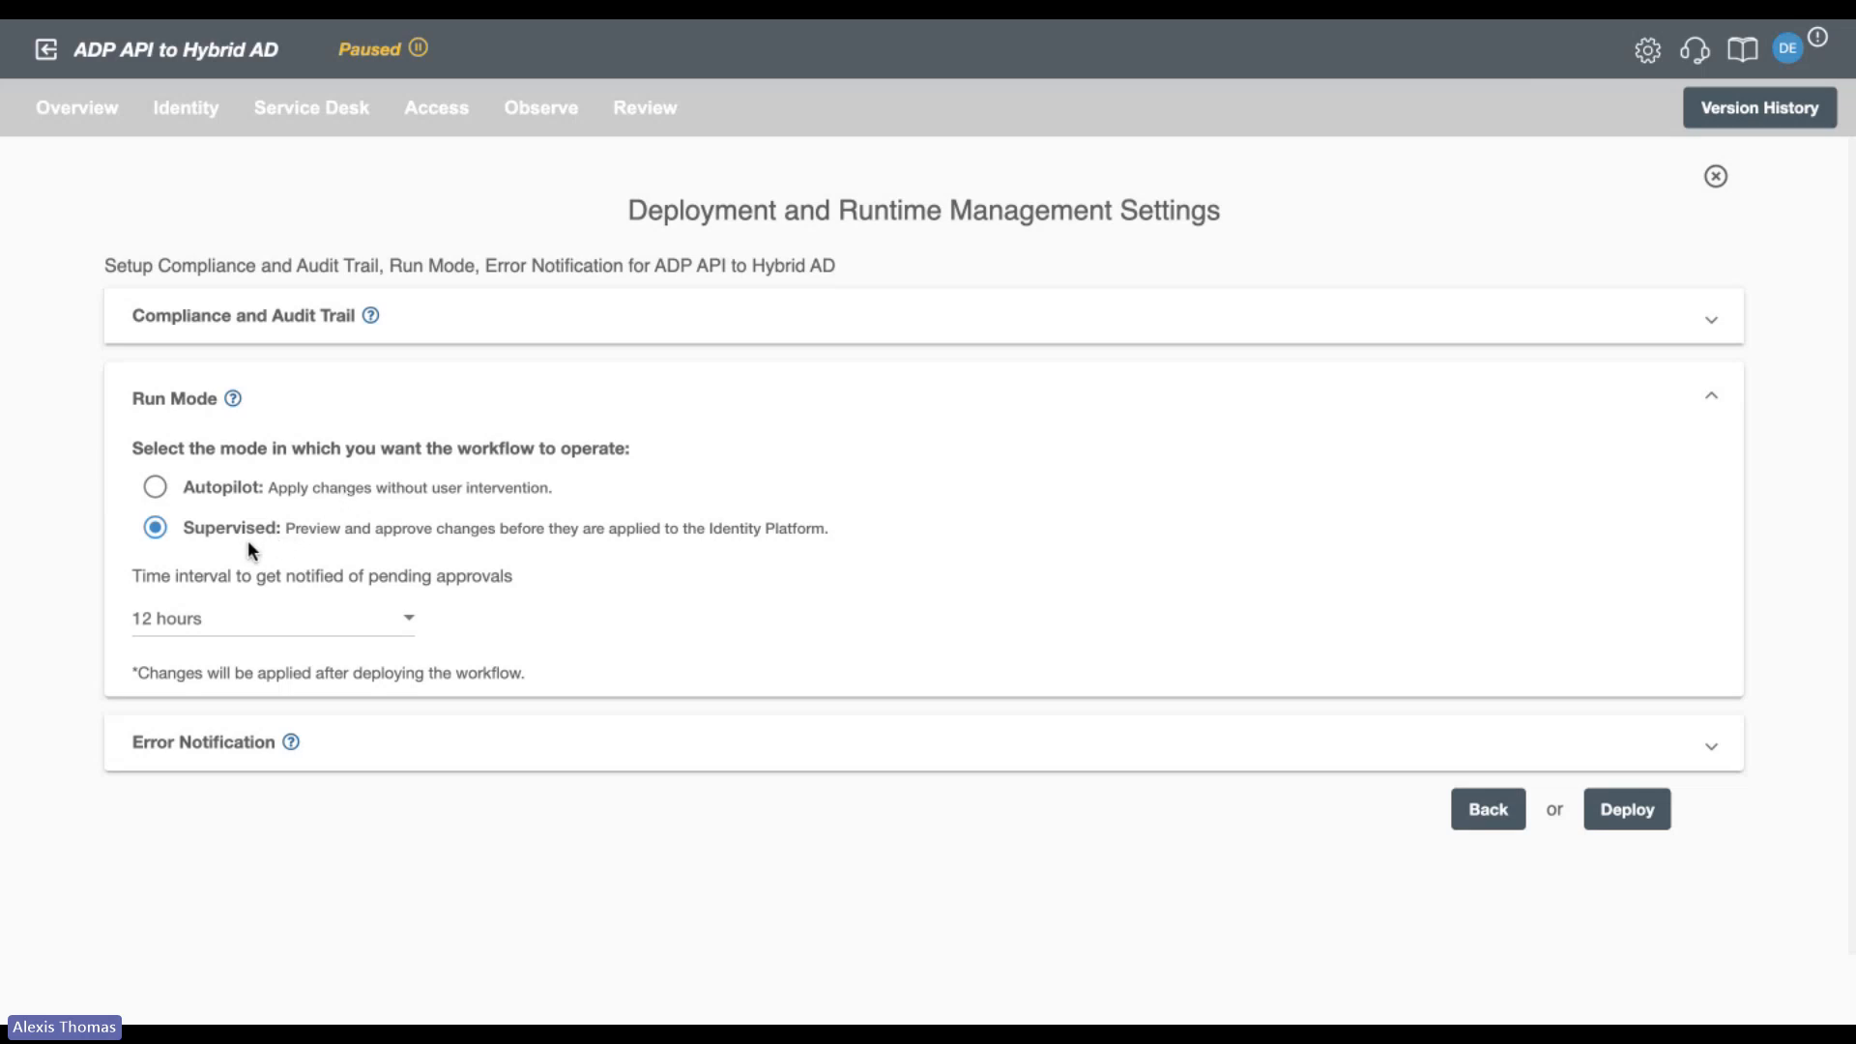
Go to the Review page, open pending update event 7 for review, and examine the employee's HR data and AD data.
left_click(644, 111)
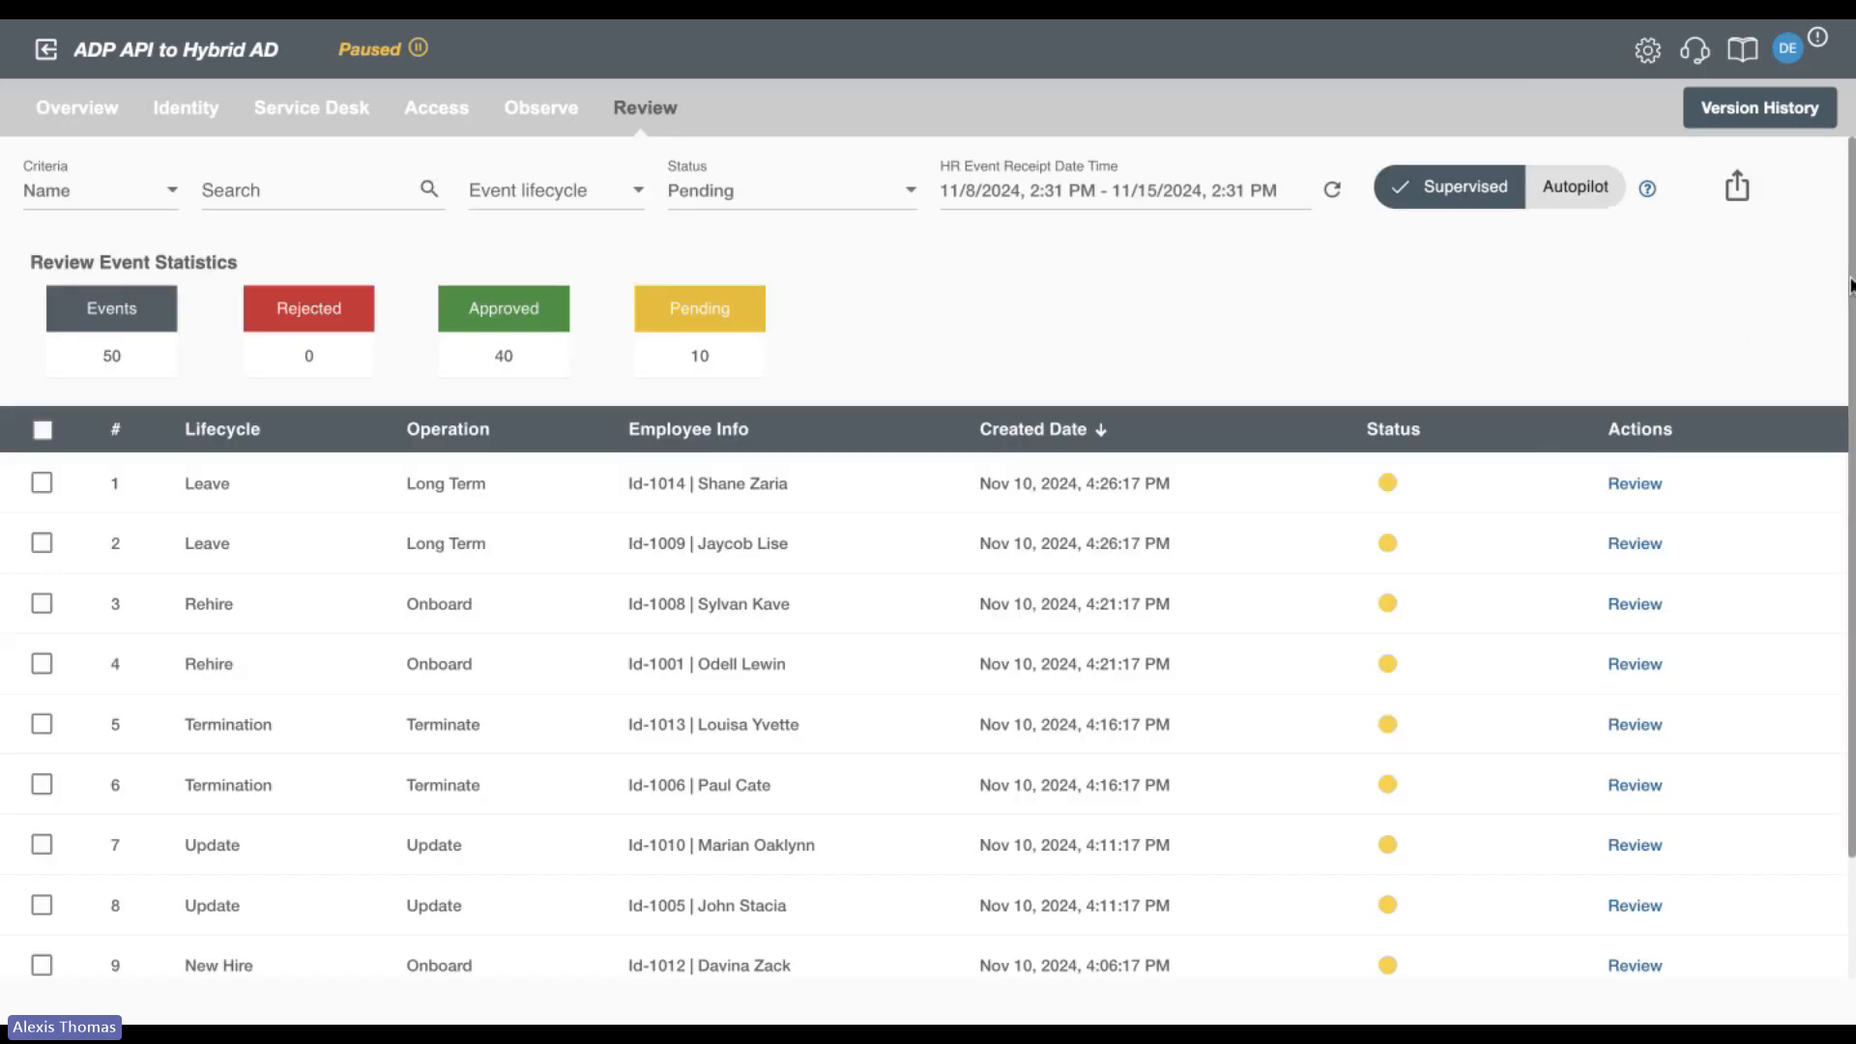
scroll(1851, 251, "down", 3)
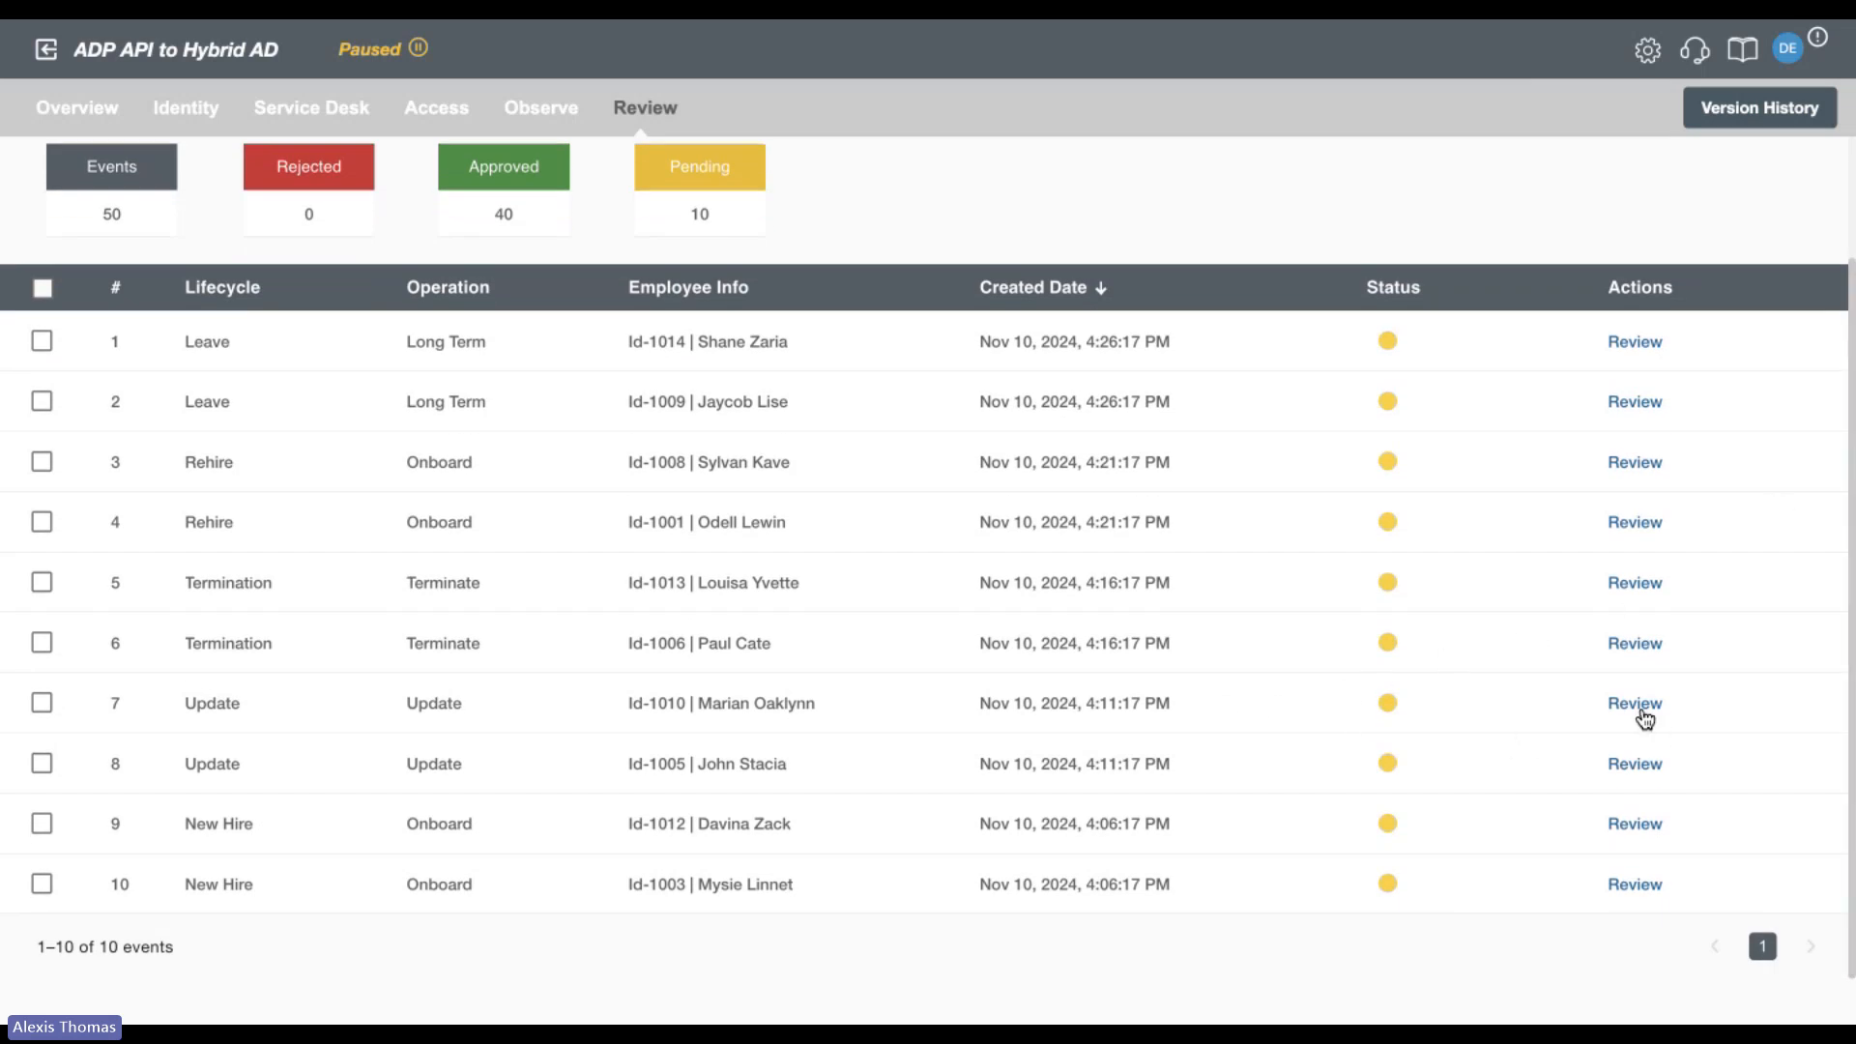
left_click(1643, 706)
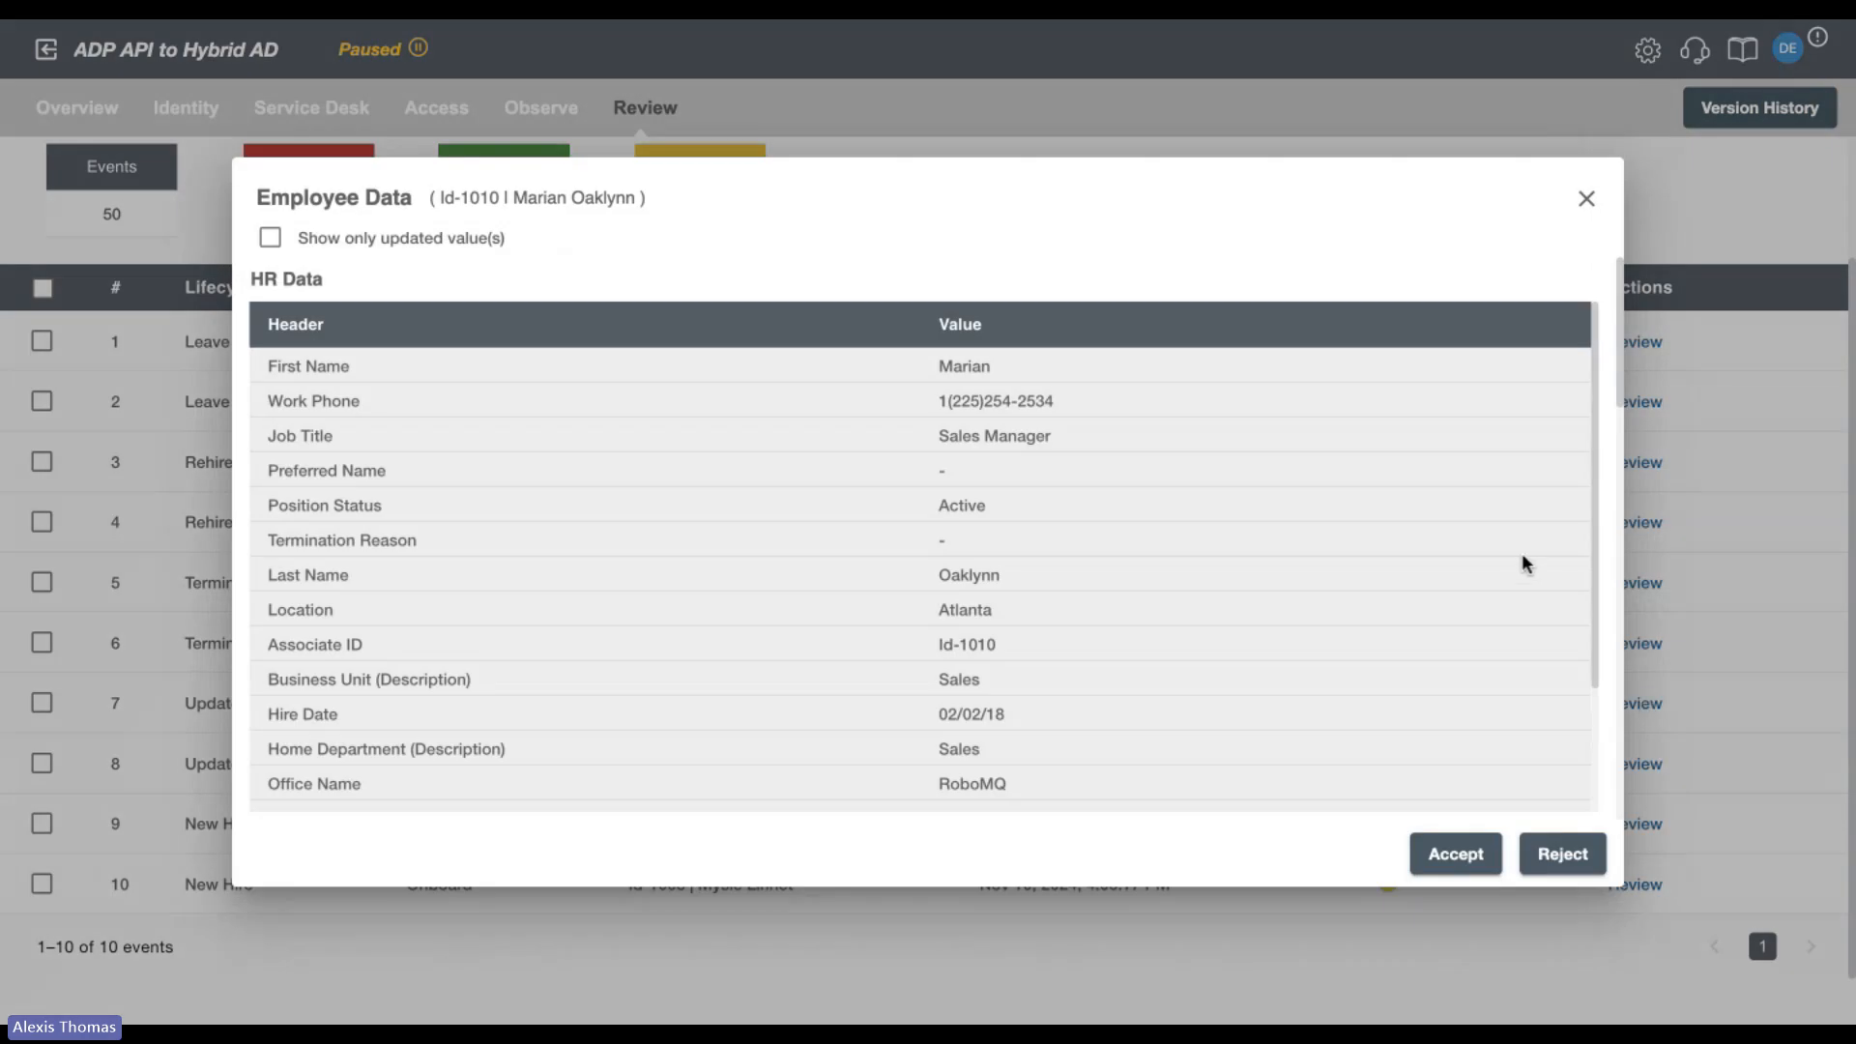
scroll(1609, 501, "down", 2)
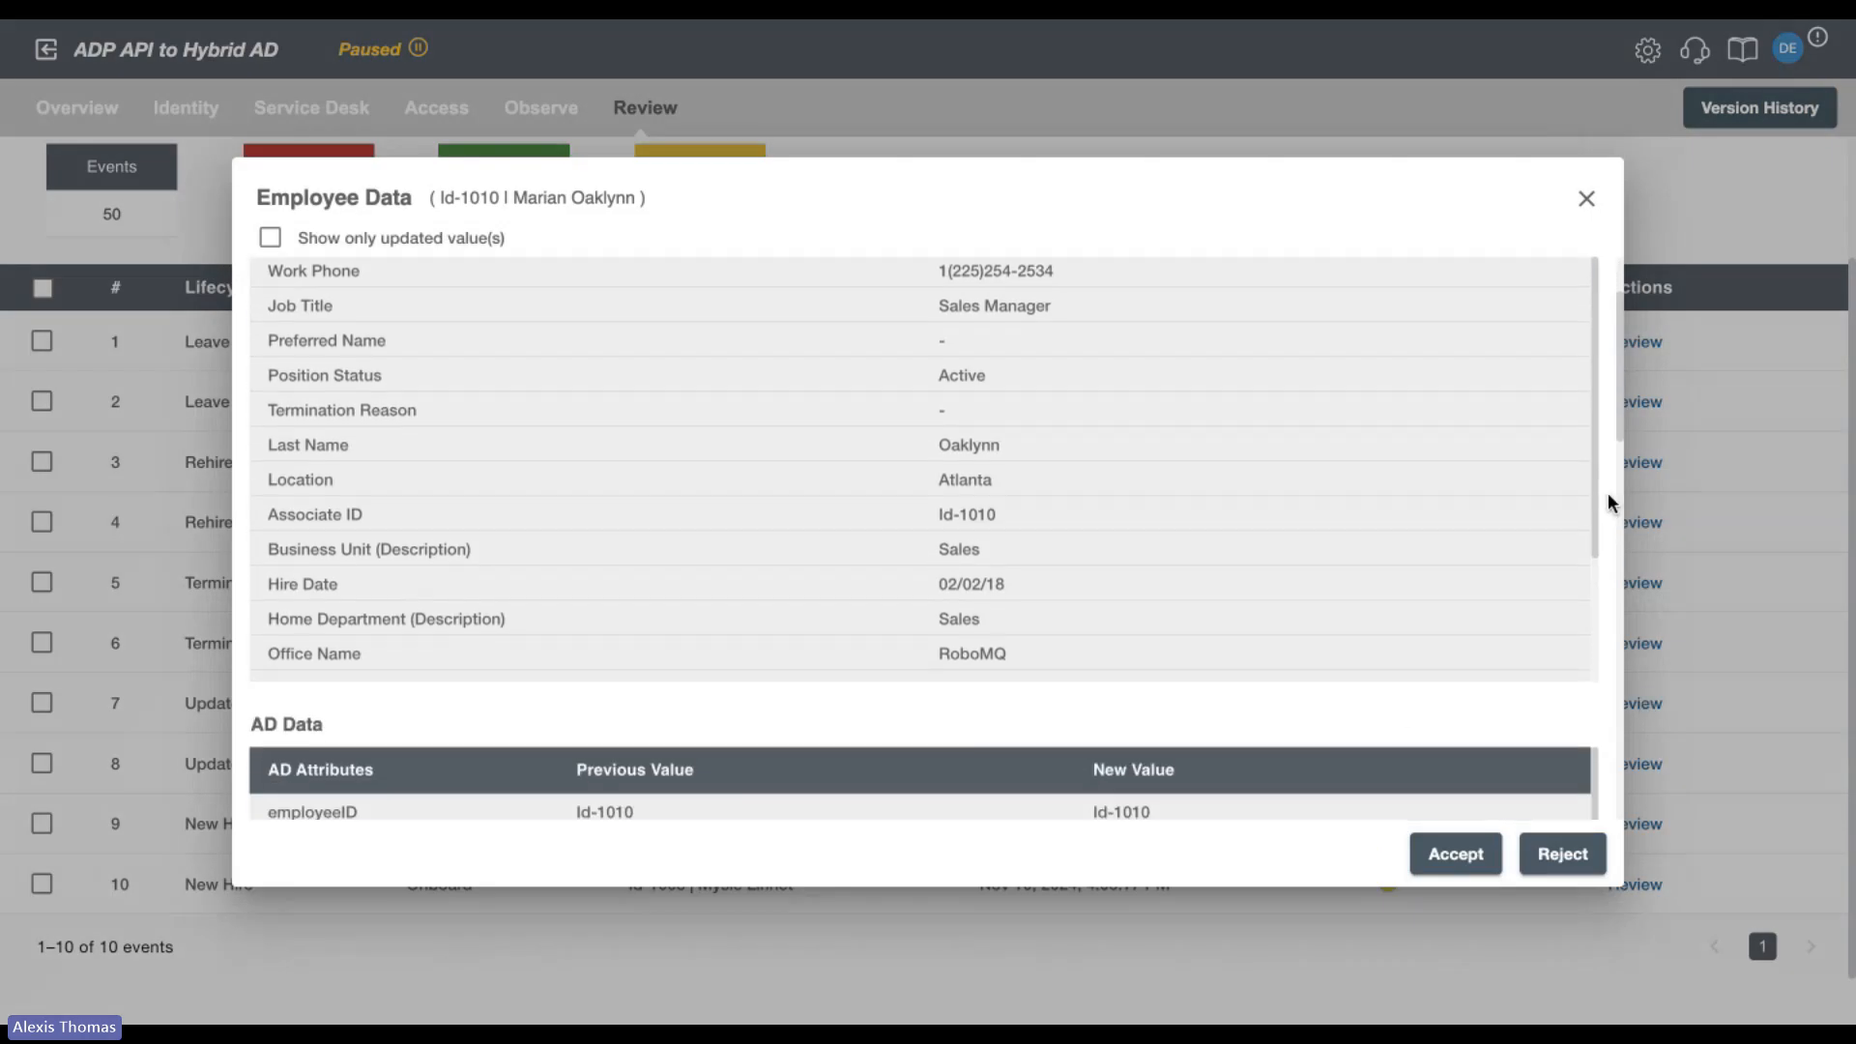
scroll(1609, 500, "down", 3)
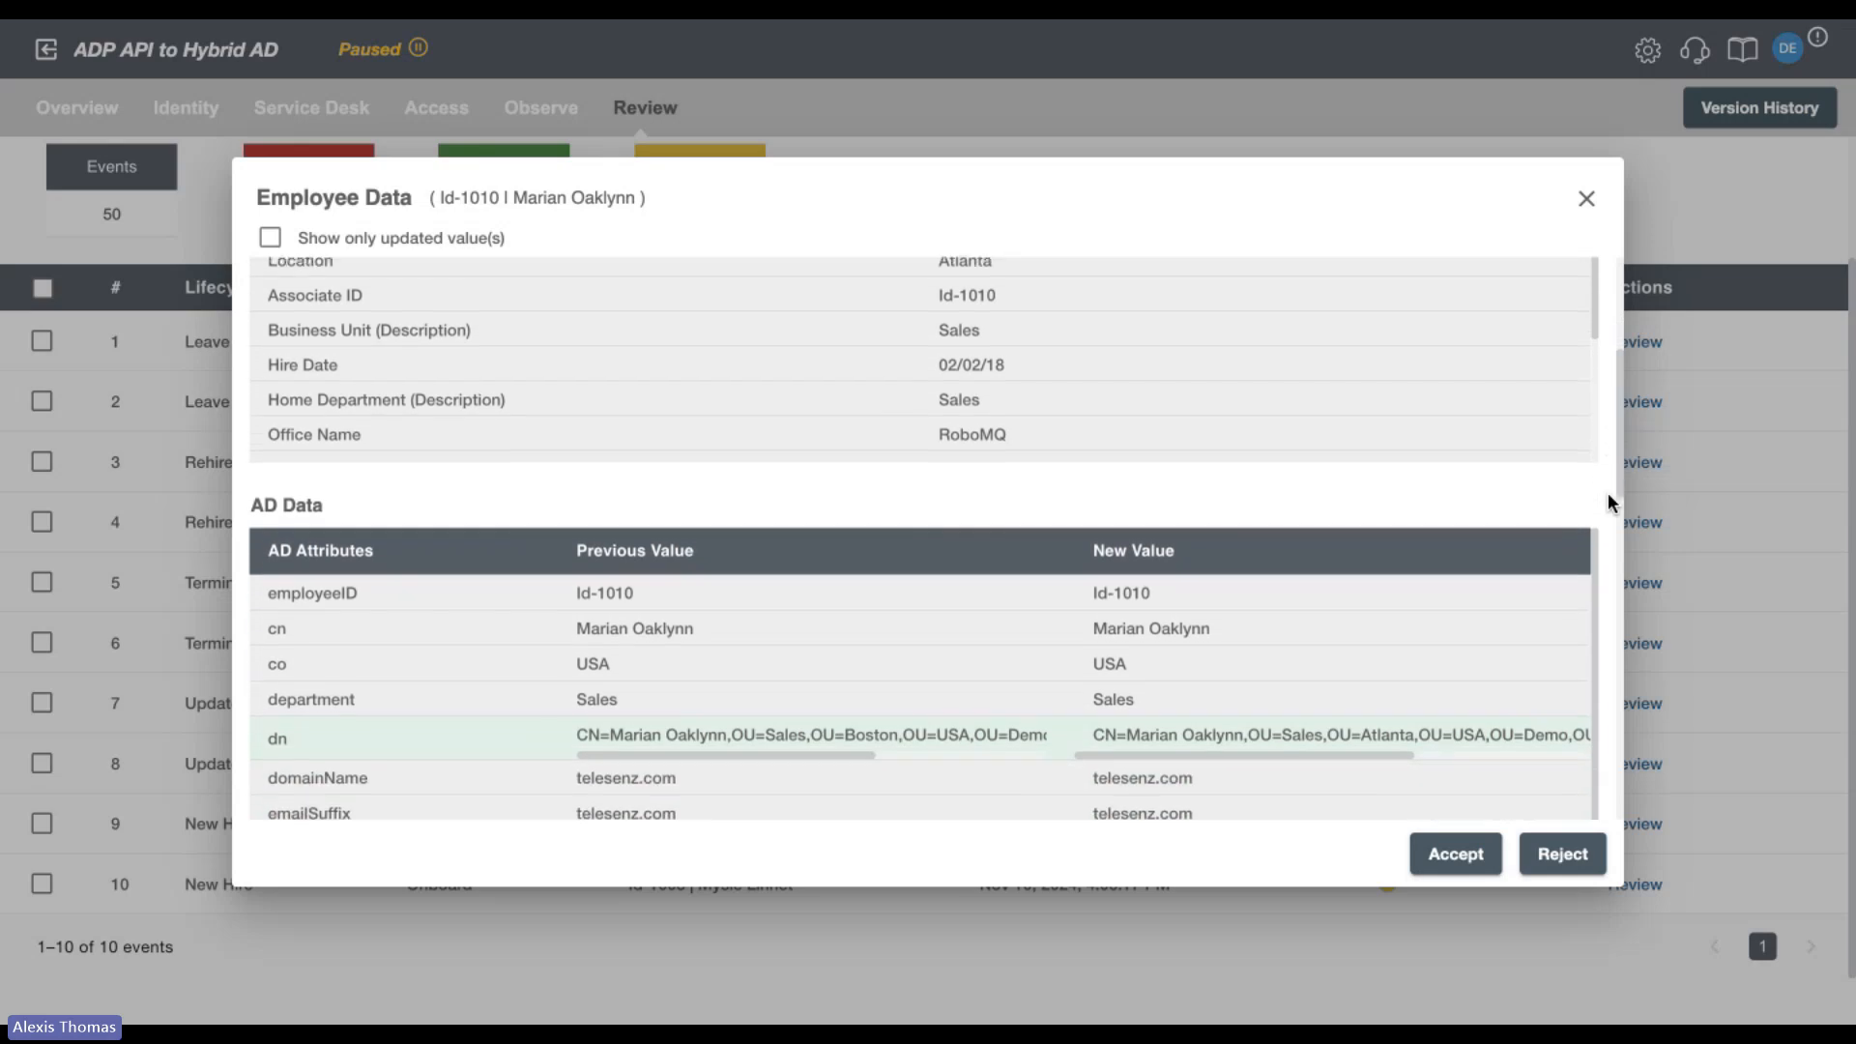
scroll(1609, 501, "up", 5)
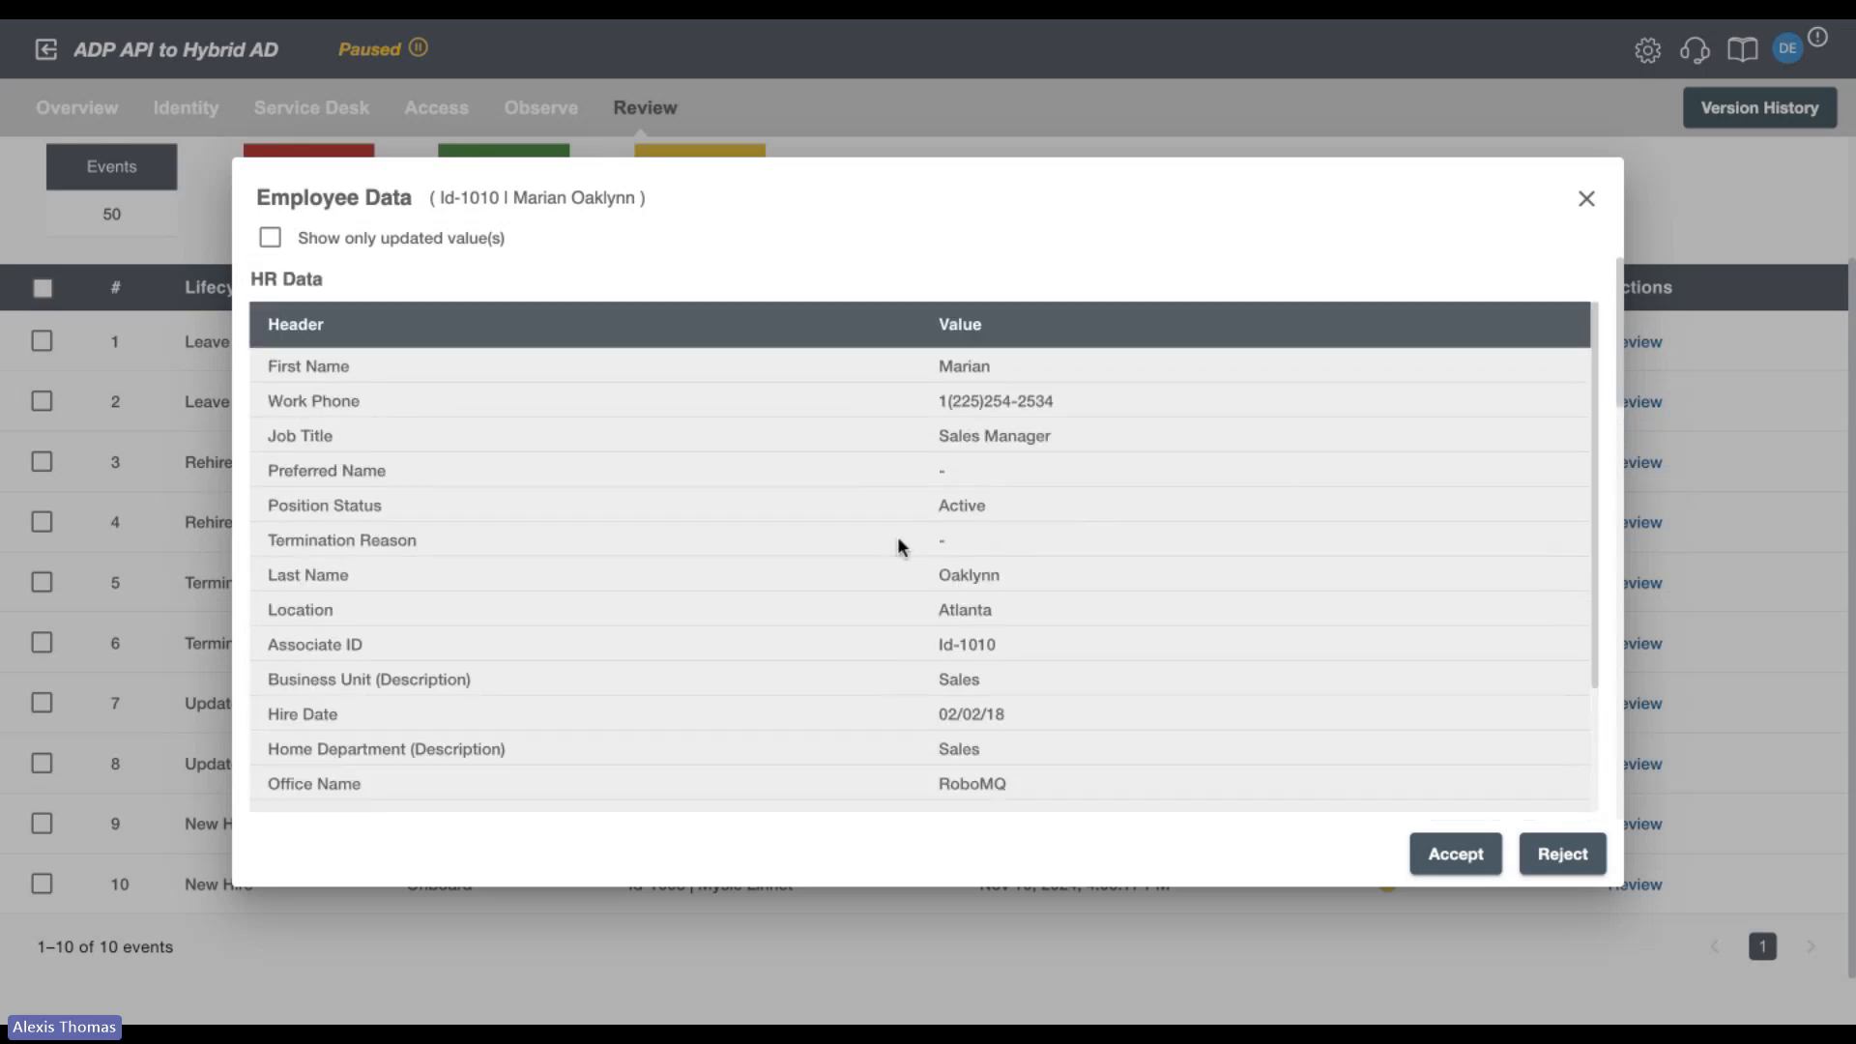
scroll(468, 464, "down", 2)
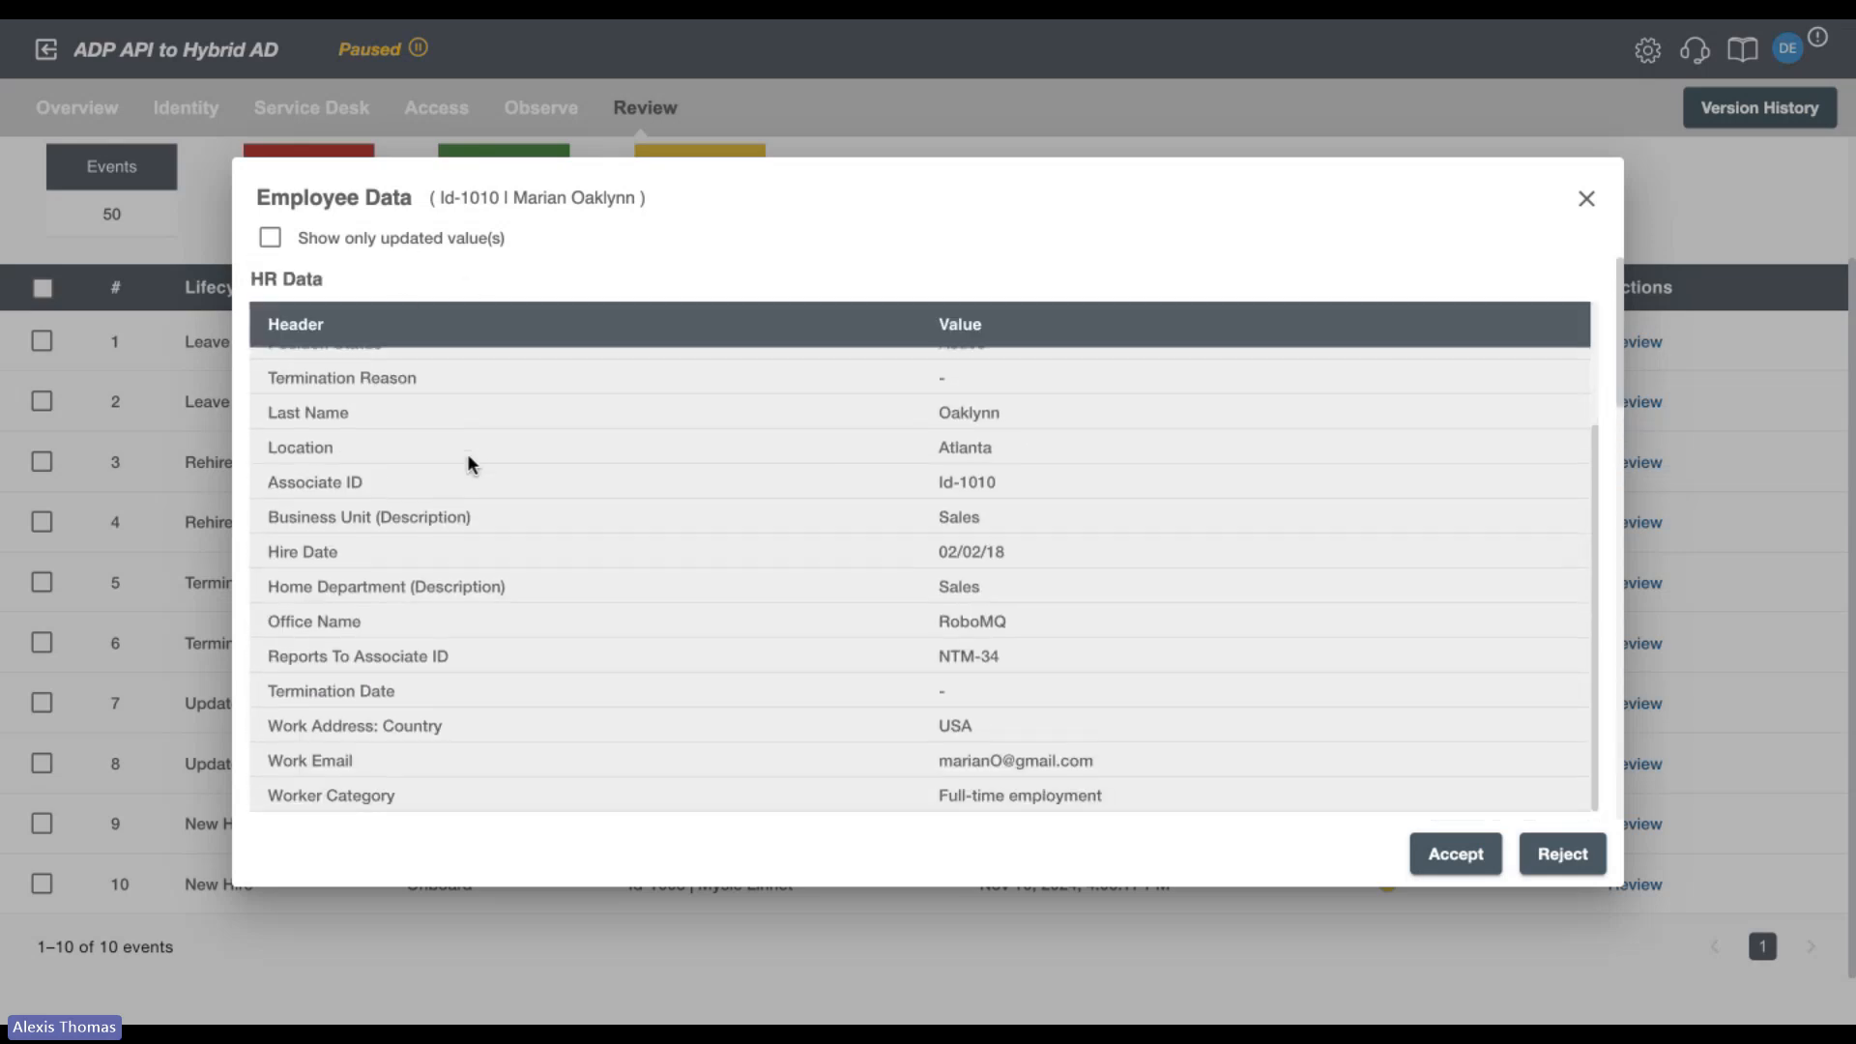
scroll(468, 464, "down", 5)
Show only the updated values, review the AD attribute and security group changes, and close the employee data without accepting or rejecting.
left_click(272, 237)
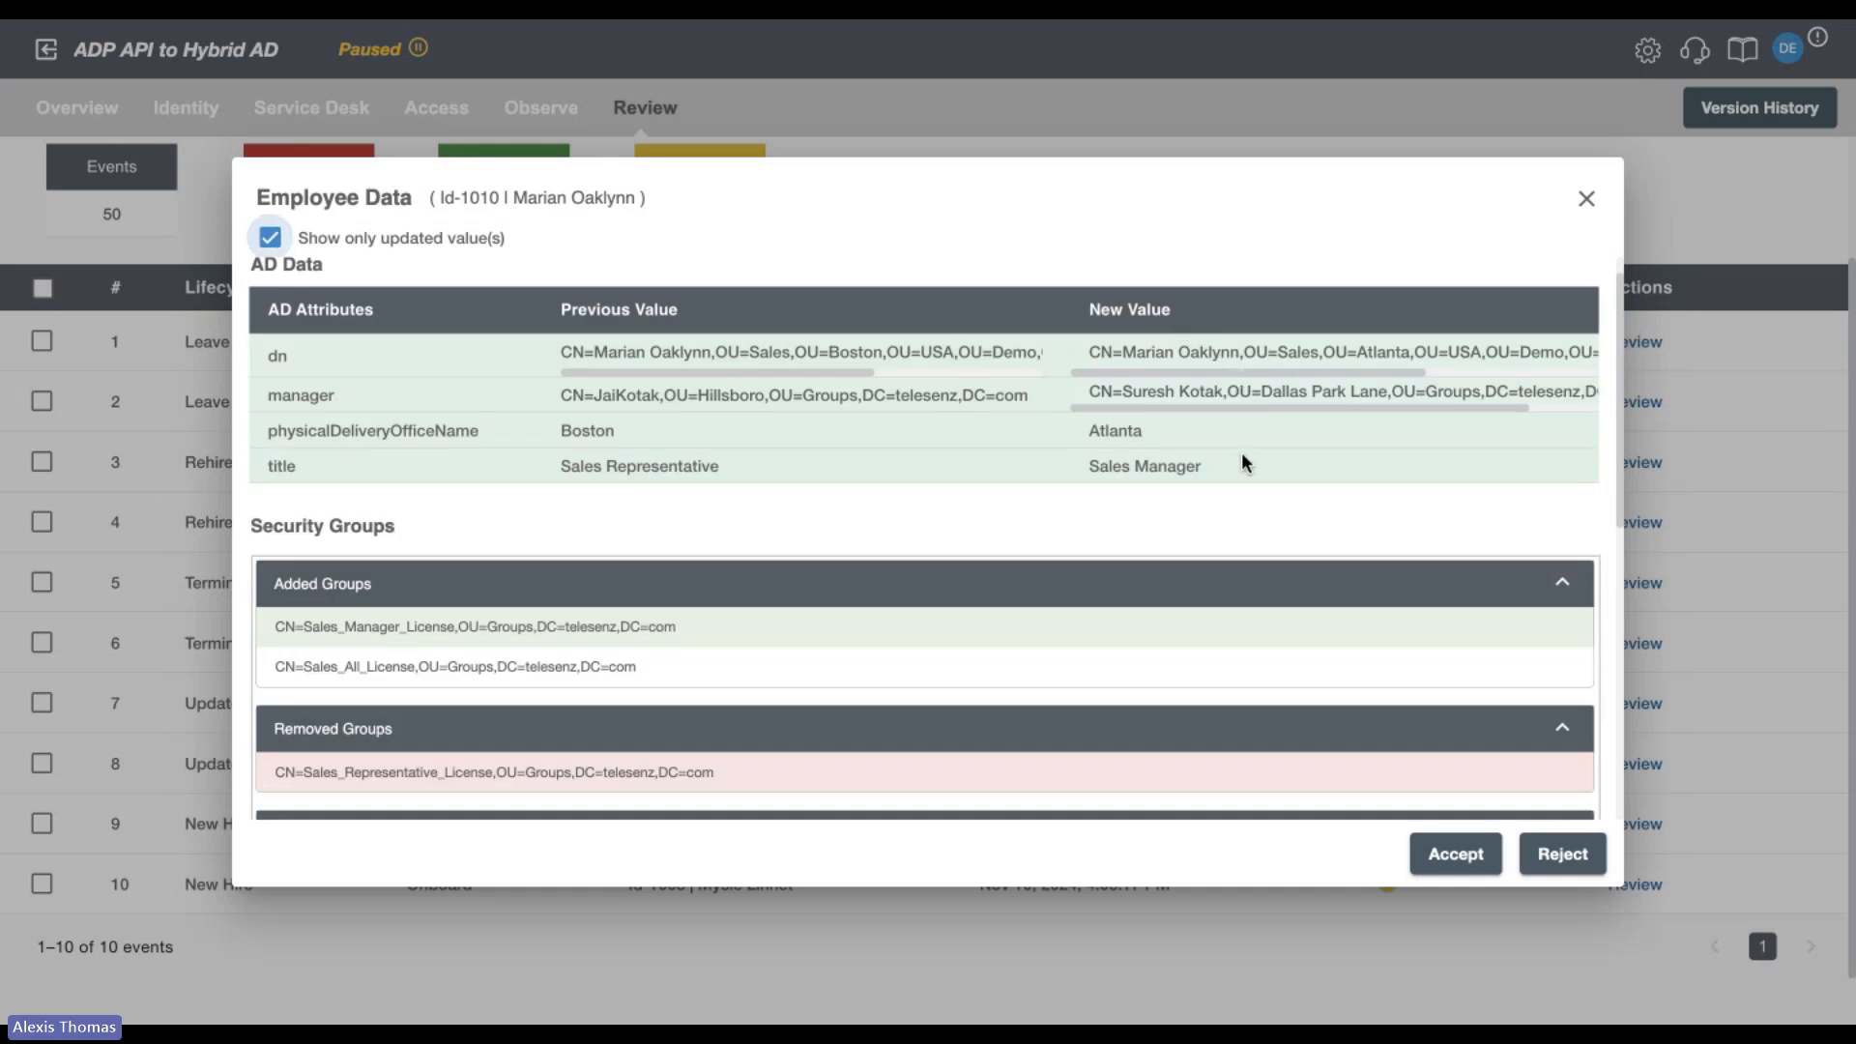
scroll(1231, 506, "down", 3)
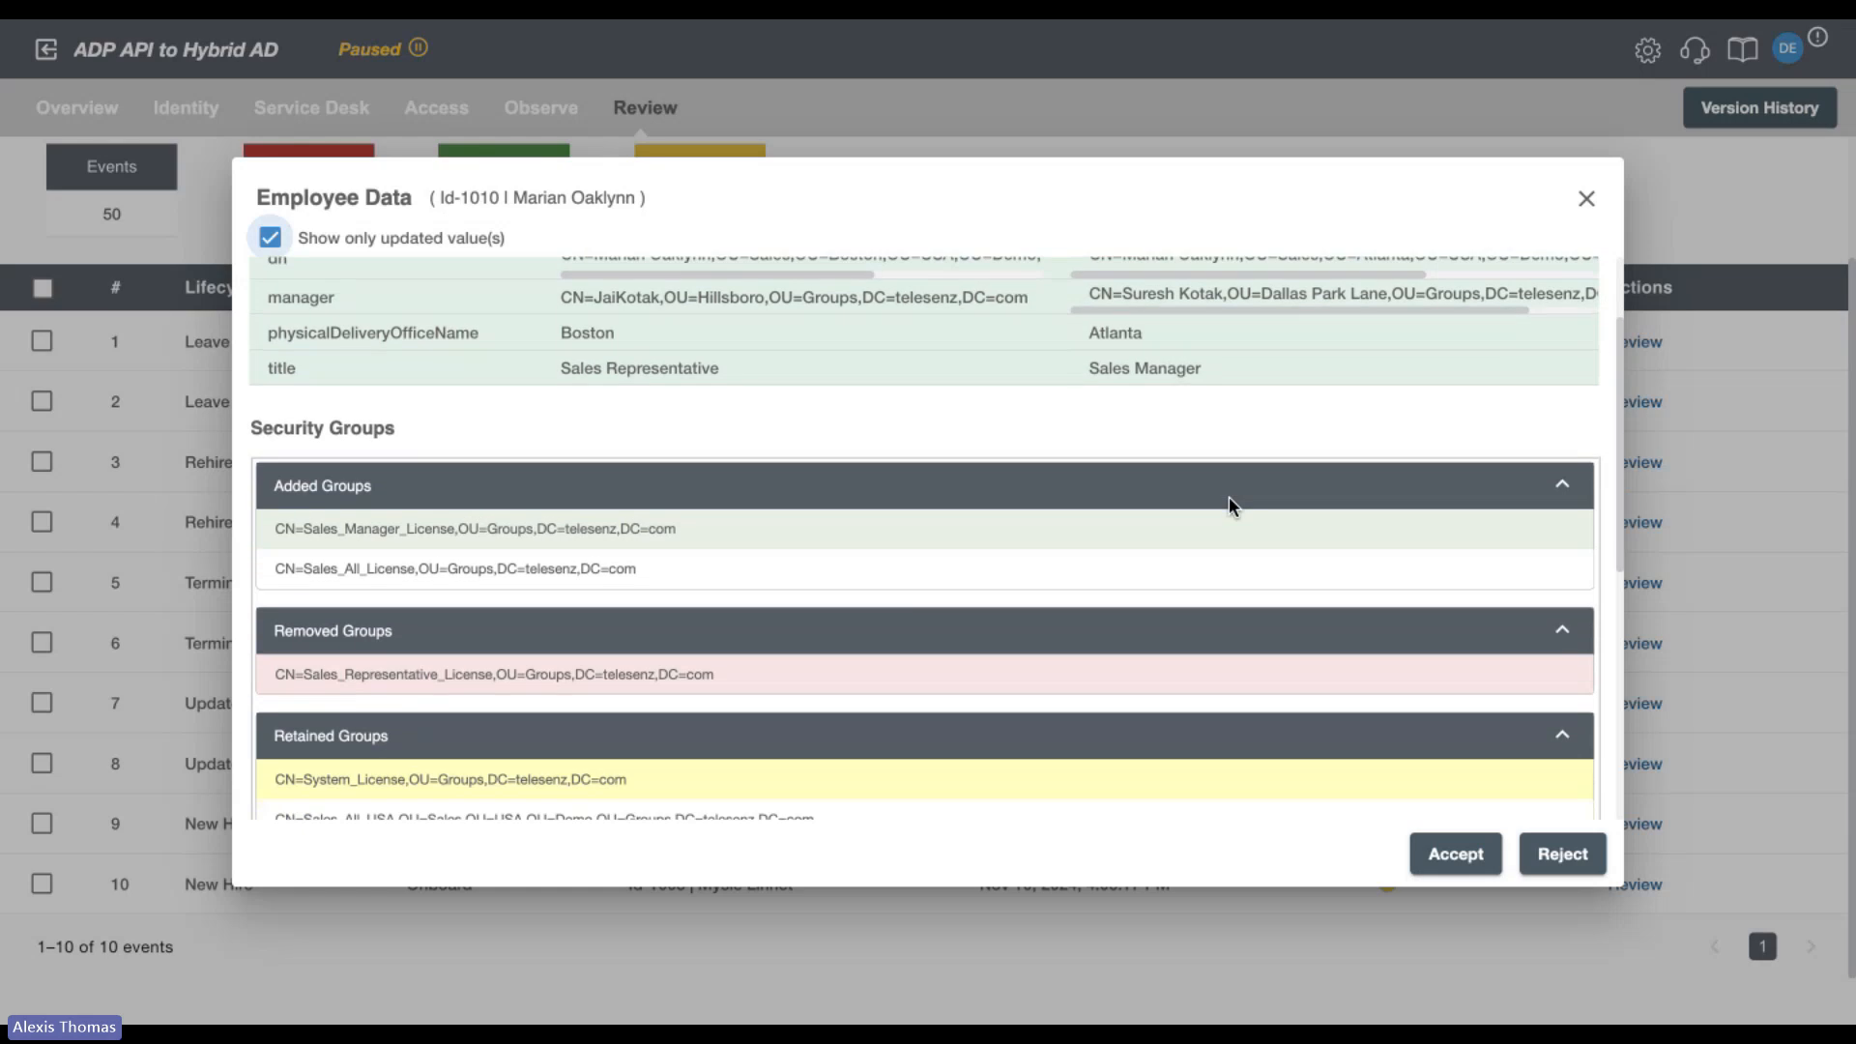
scroll(1231, 506, "down", 2)
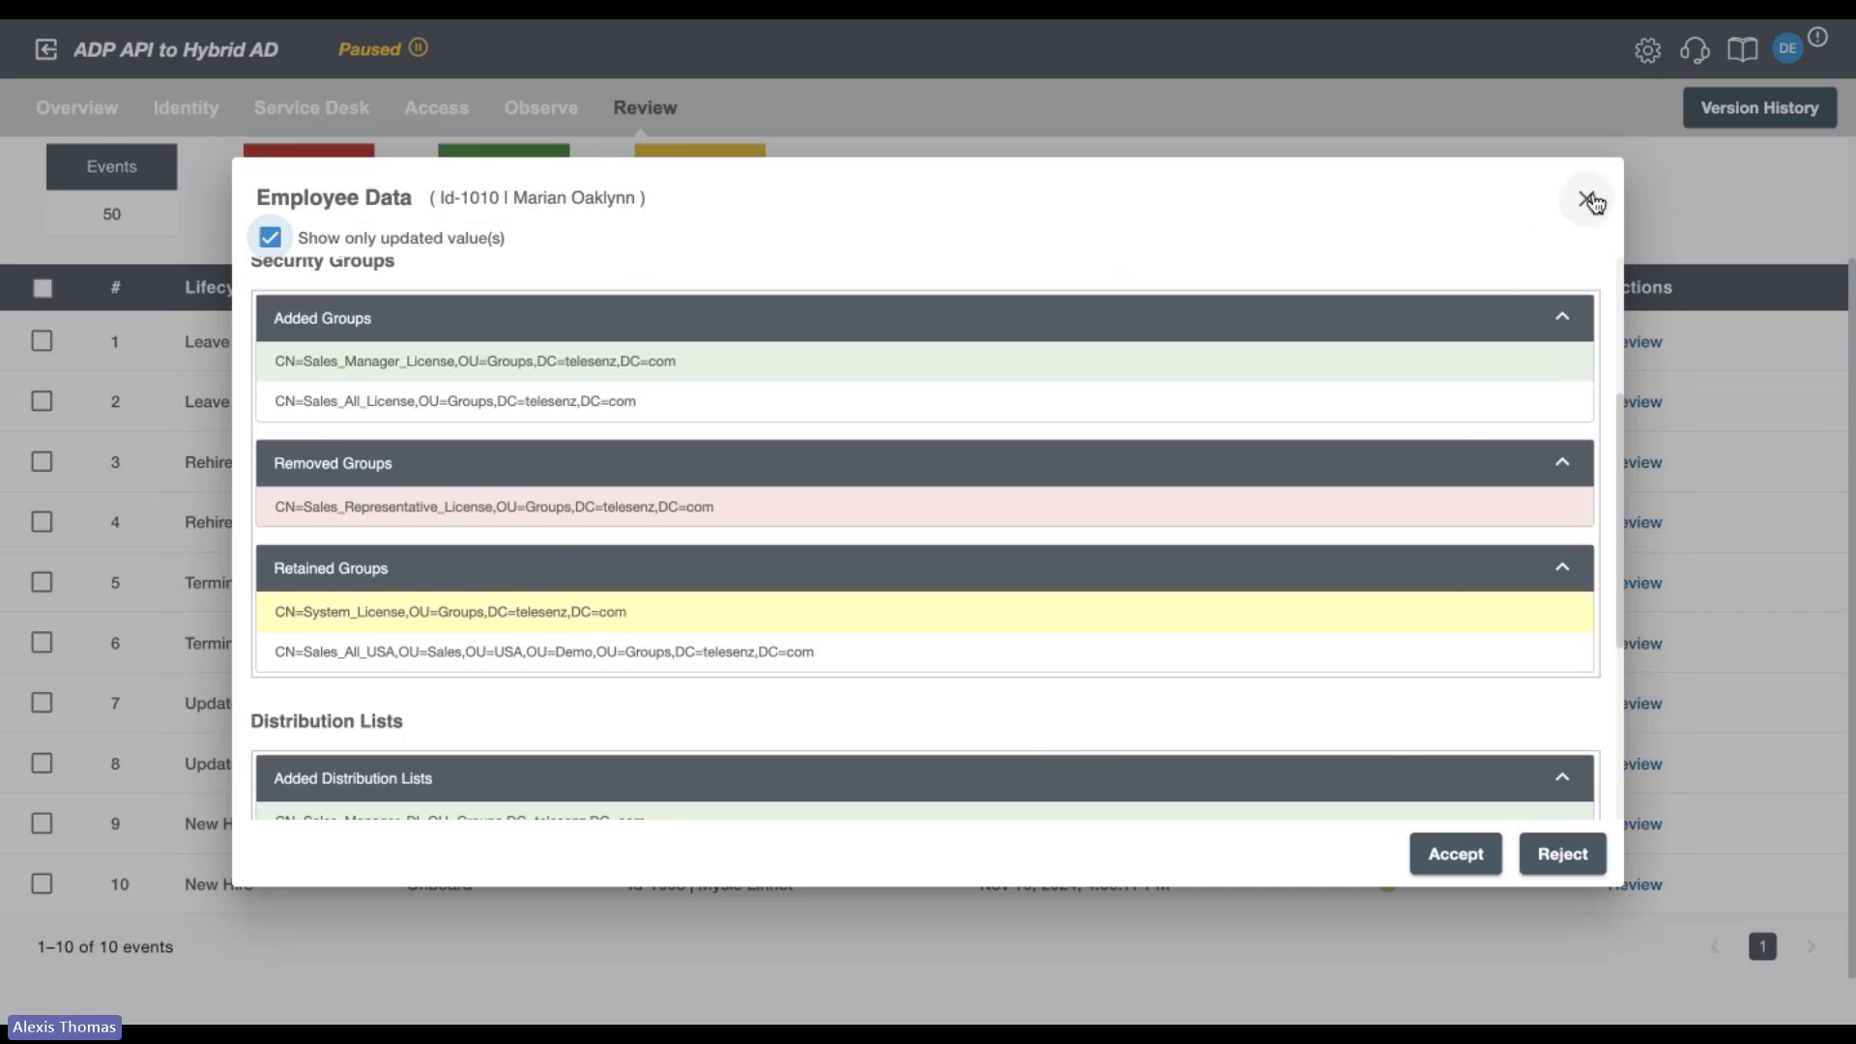
left_click(1589, 200)
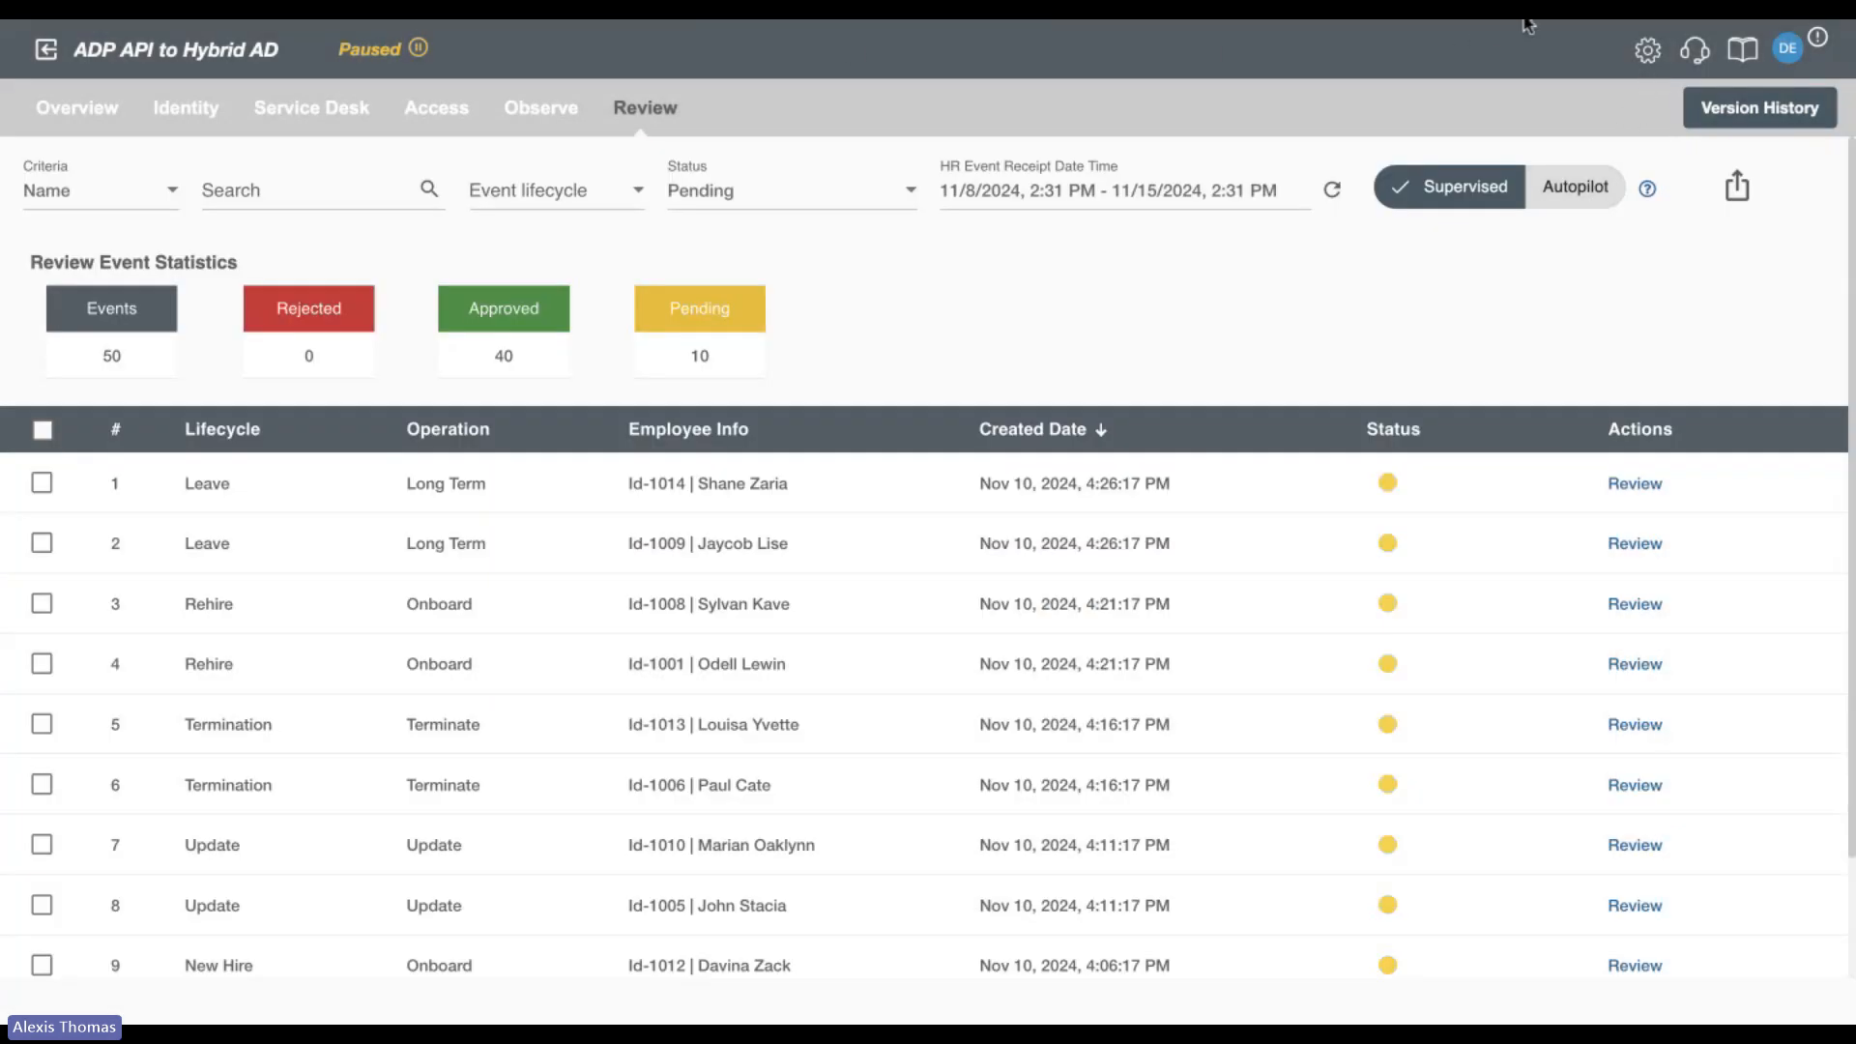
Open Error Notification in the Deployment and Runtime Management Settings and set Notify Upon to Error.
left_click(1648, 50)
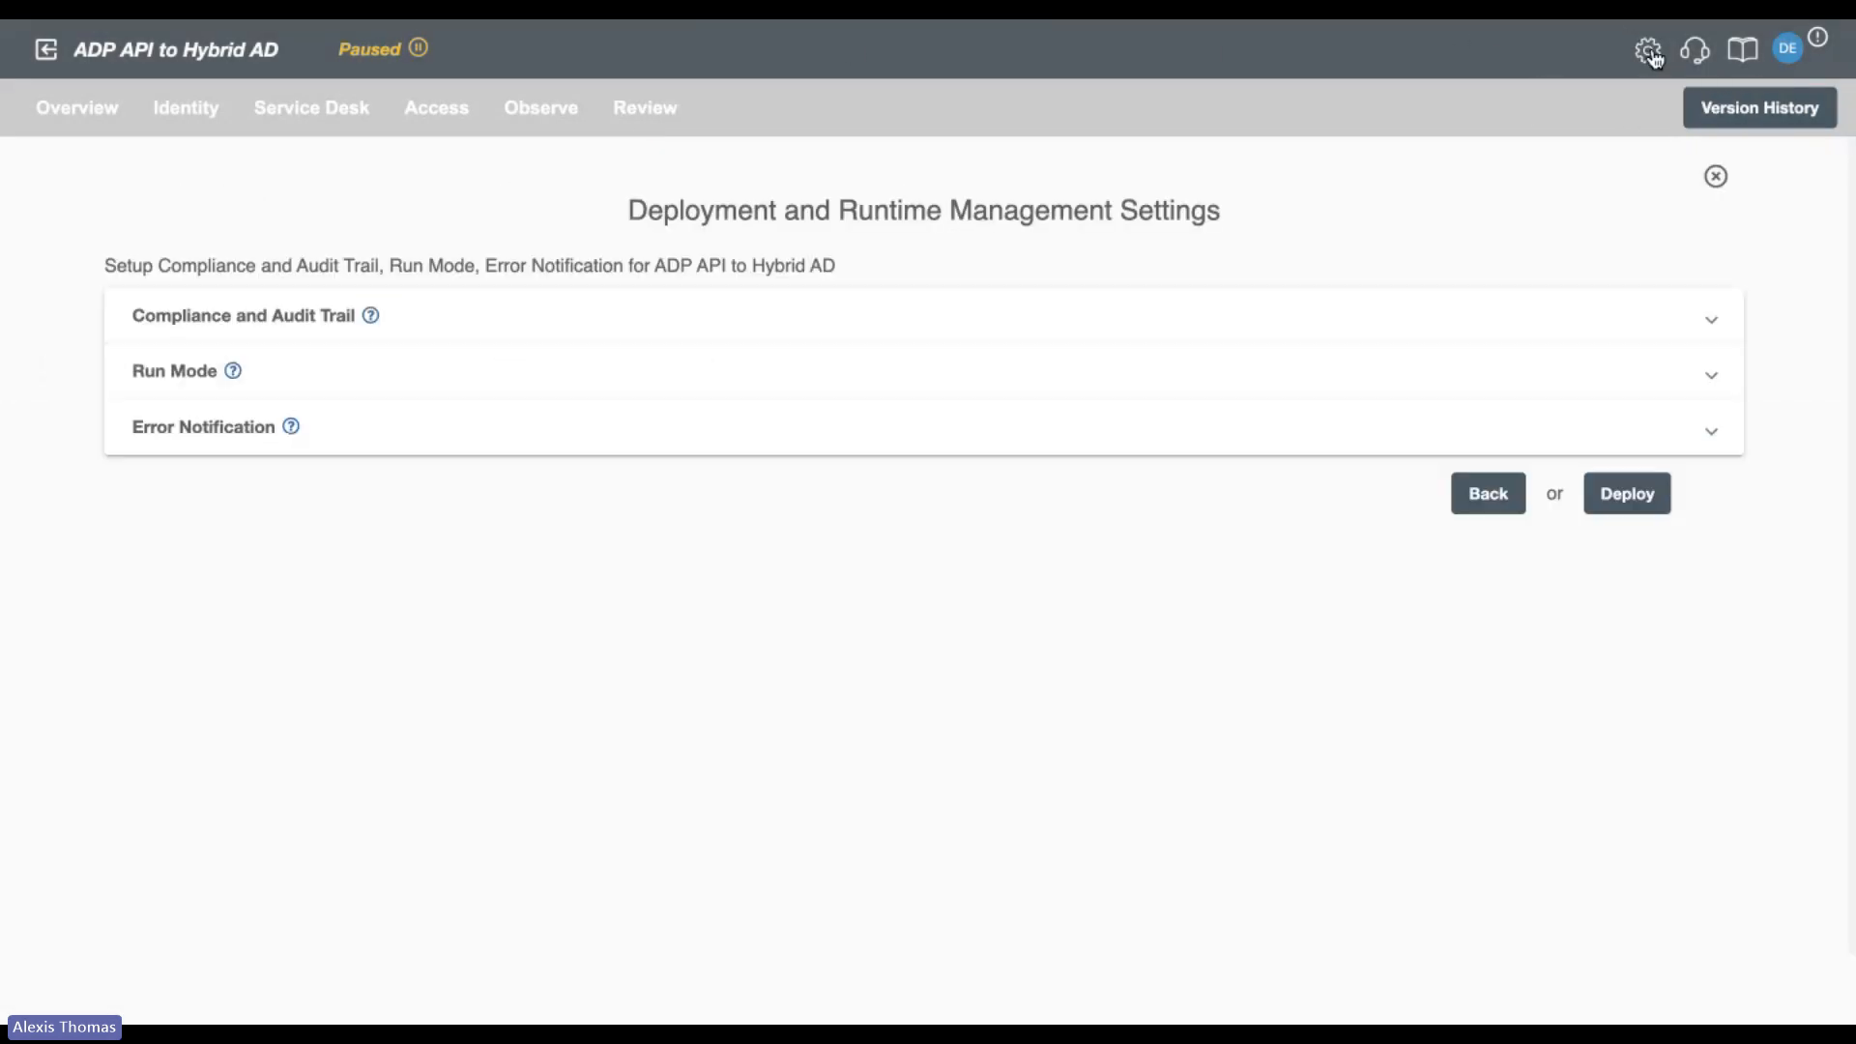
left_click(558, 422)
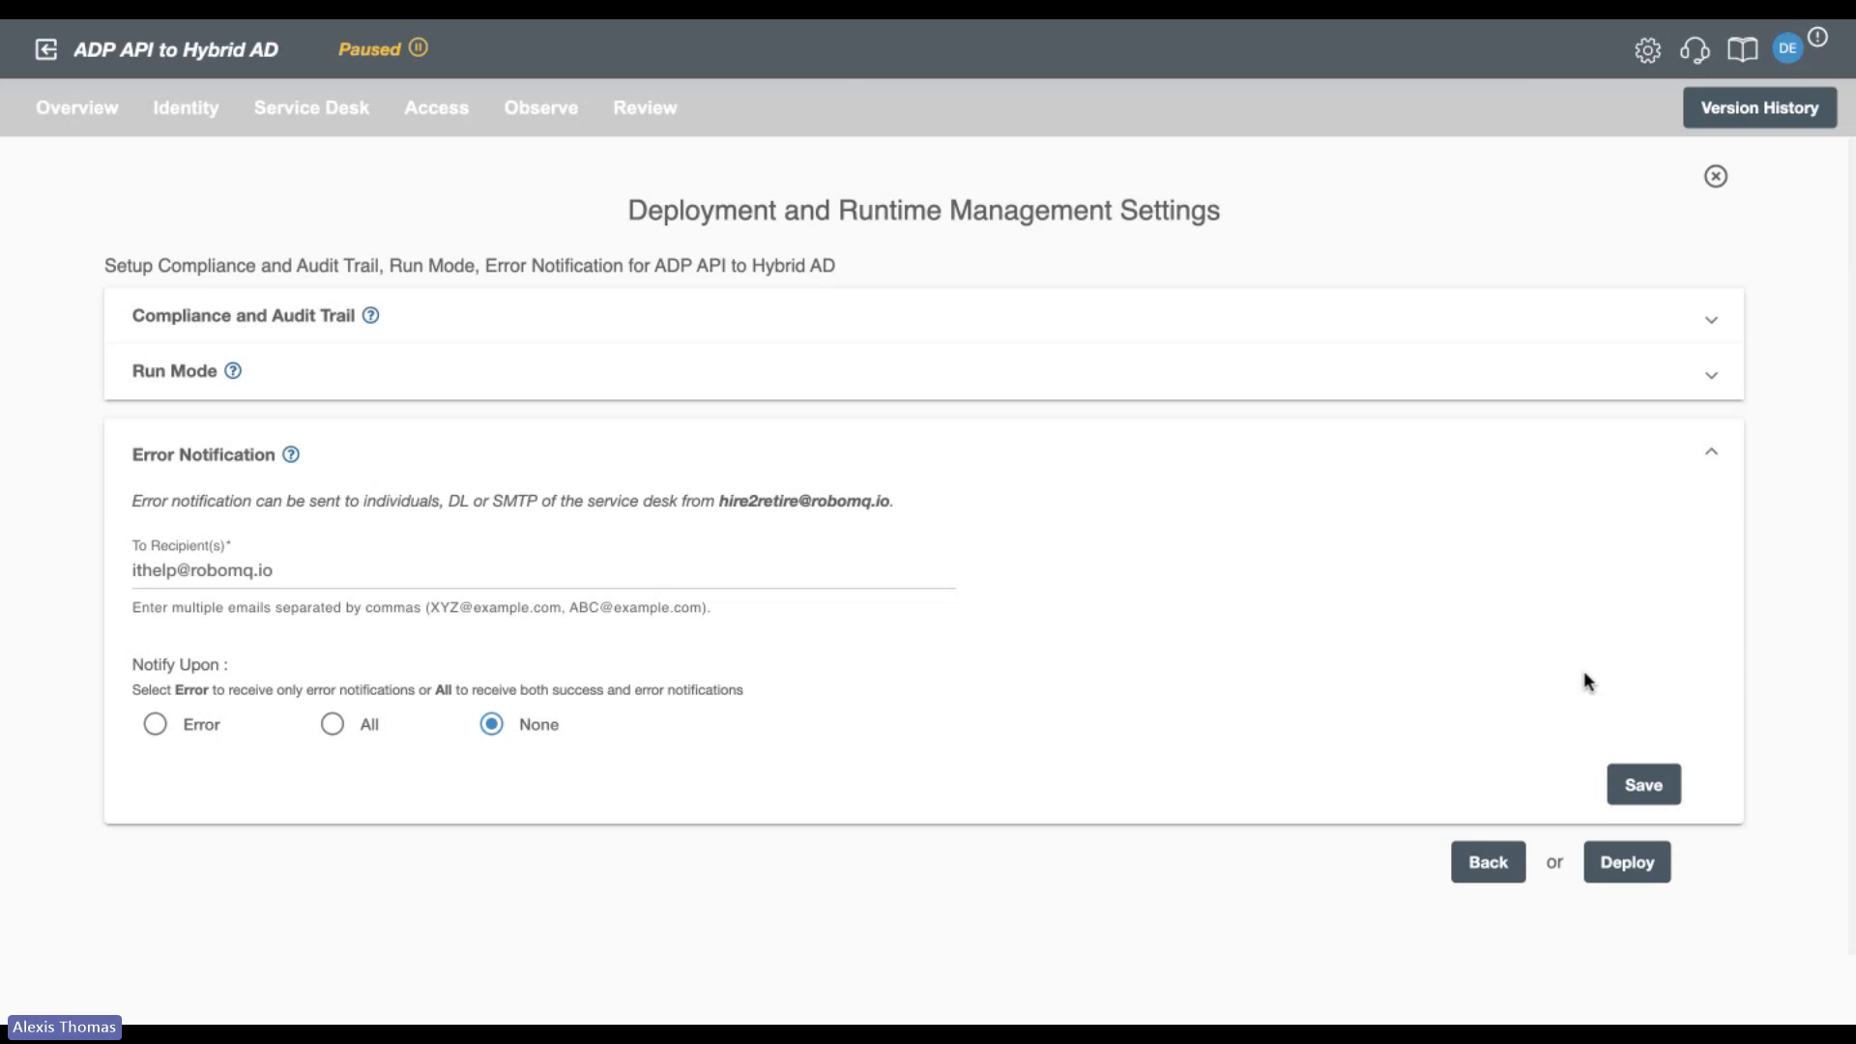
left_click(158, 730)
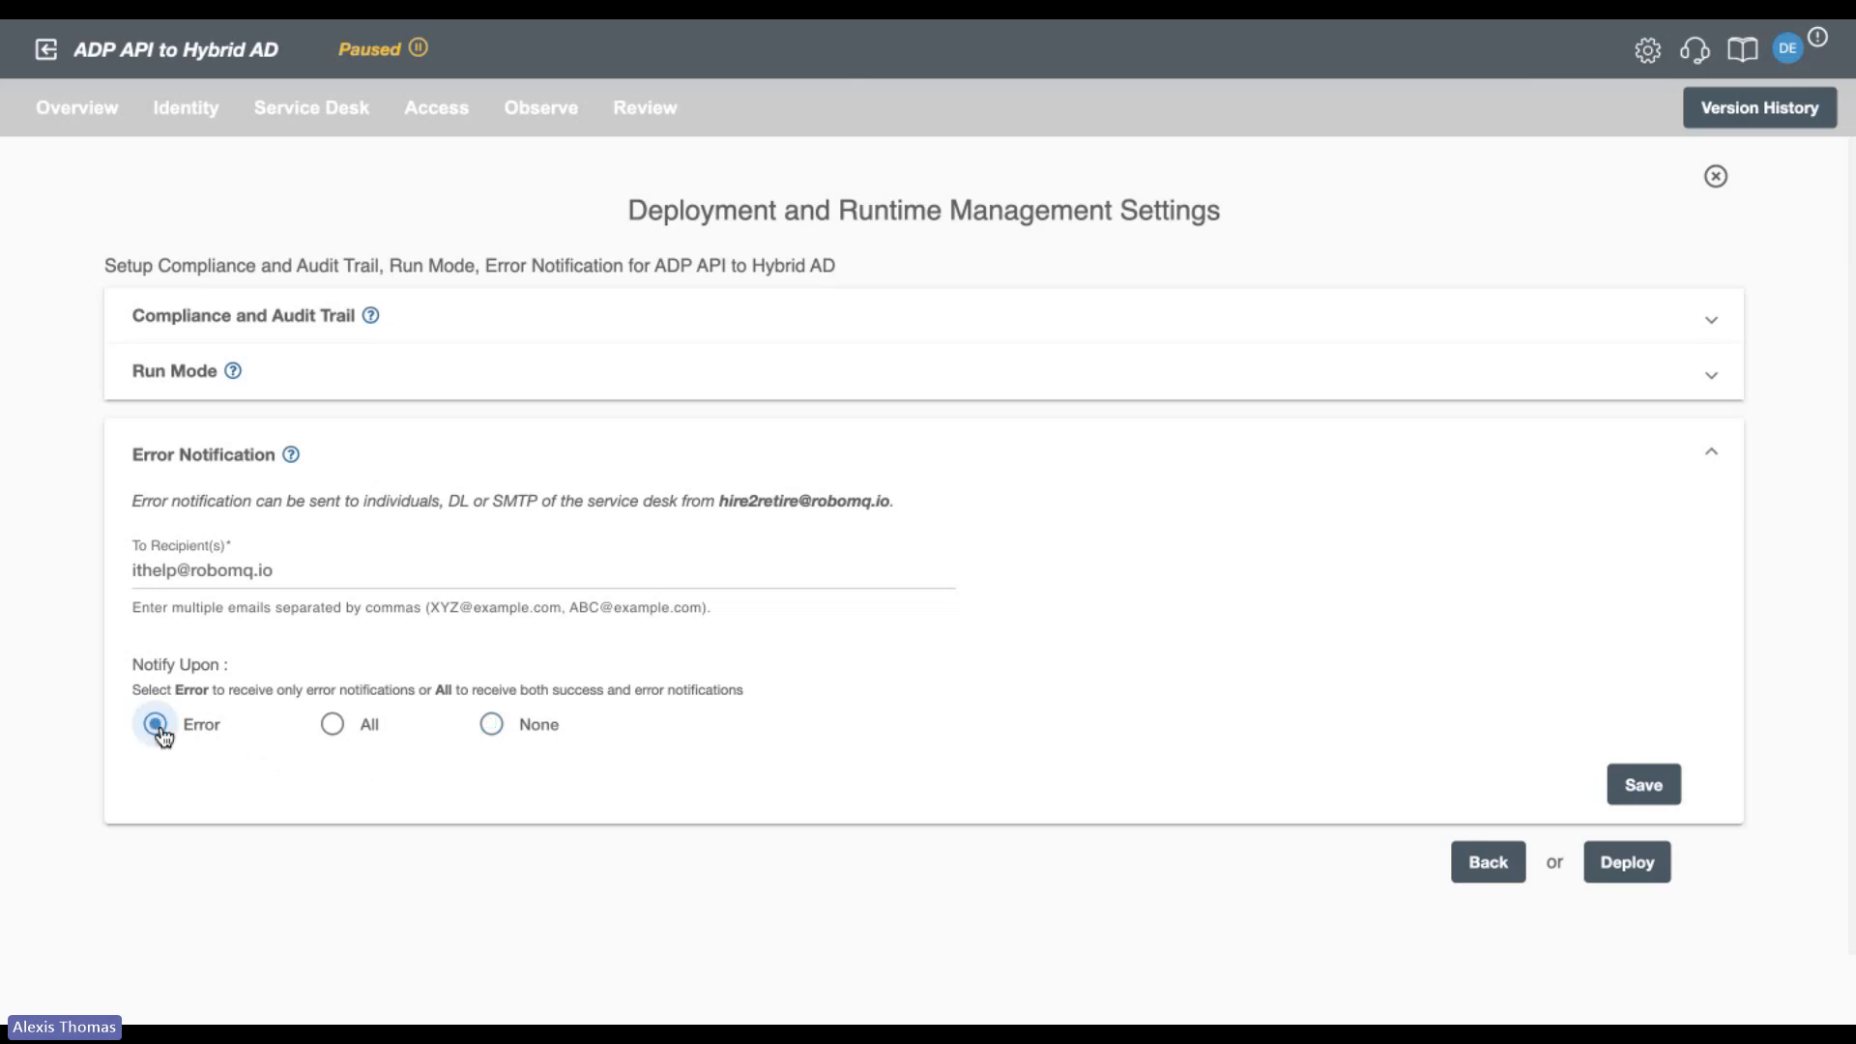